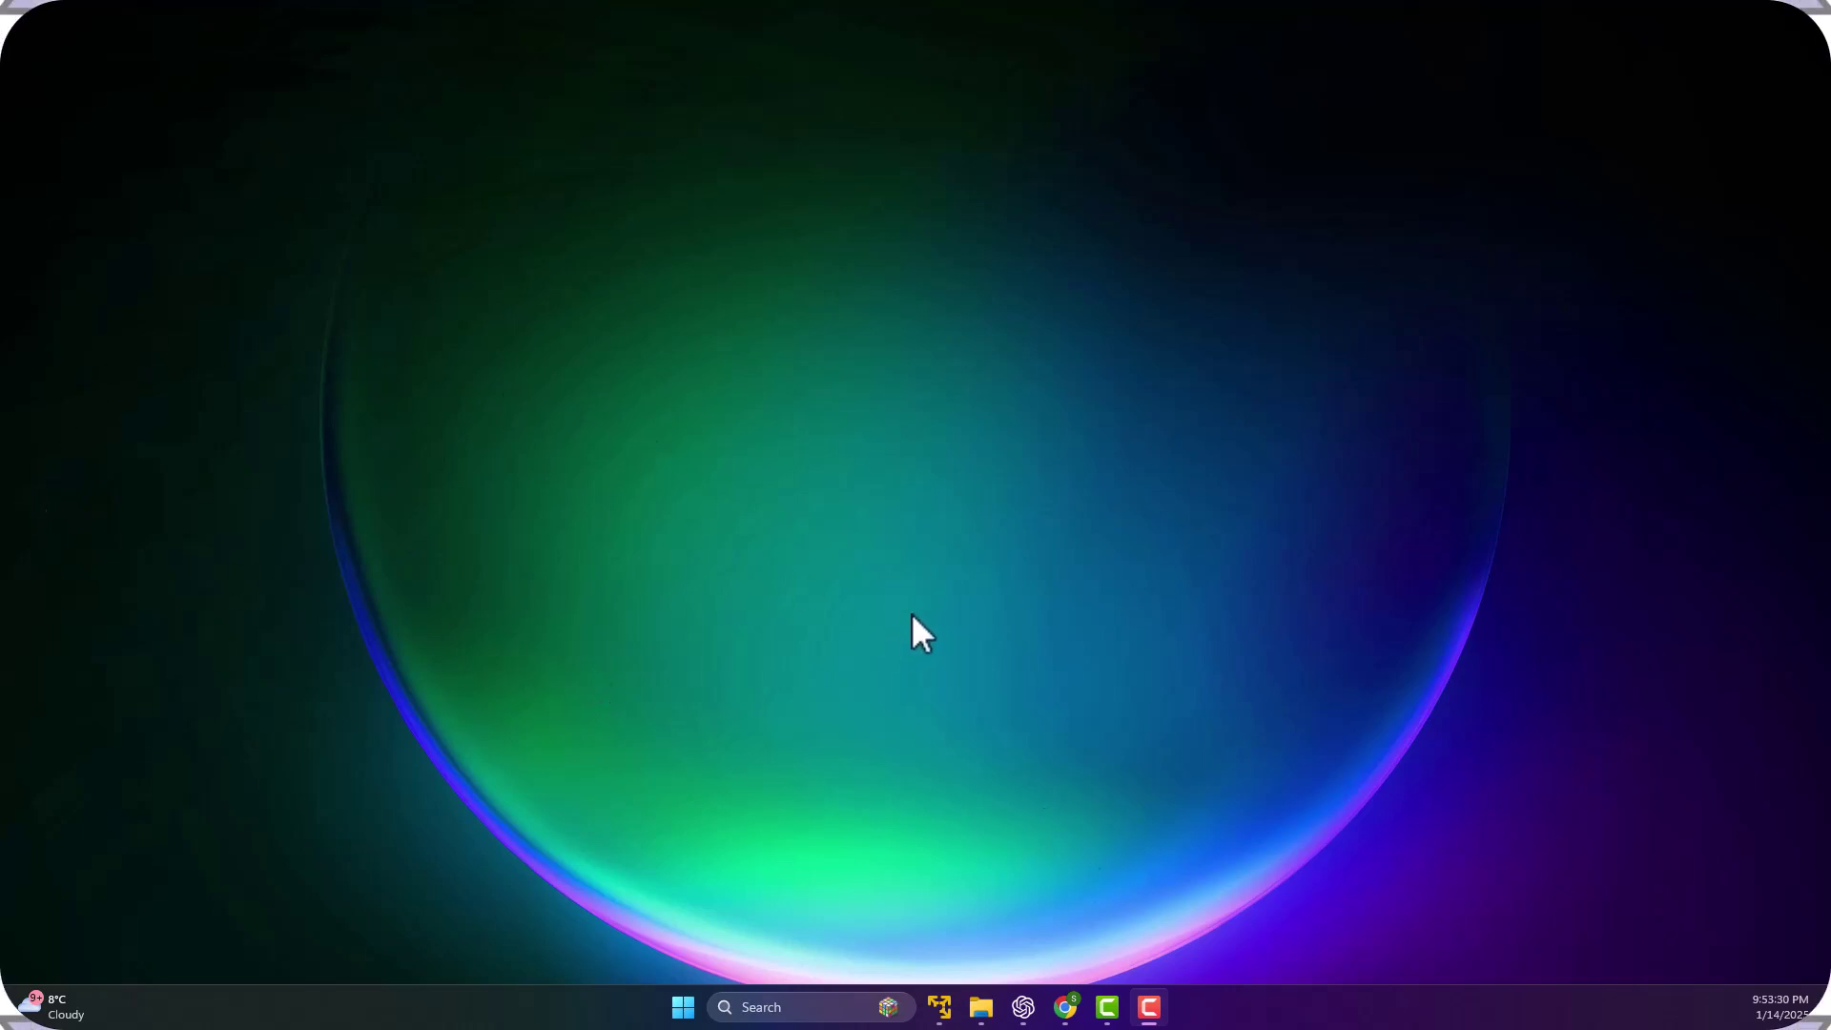
Open office.com in Google Chrome to reach the signed-in Microsoft 365 home page.
left_click(1065, 1007)
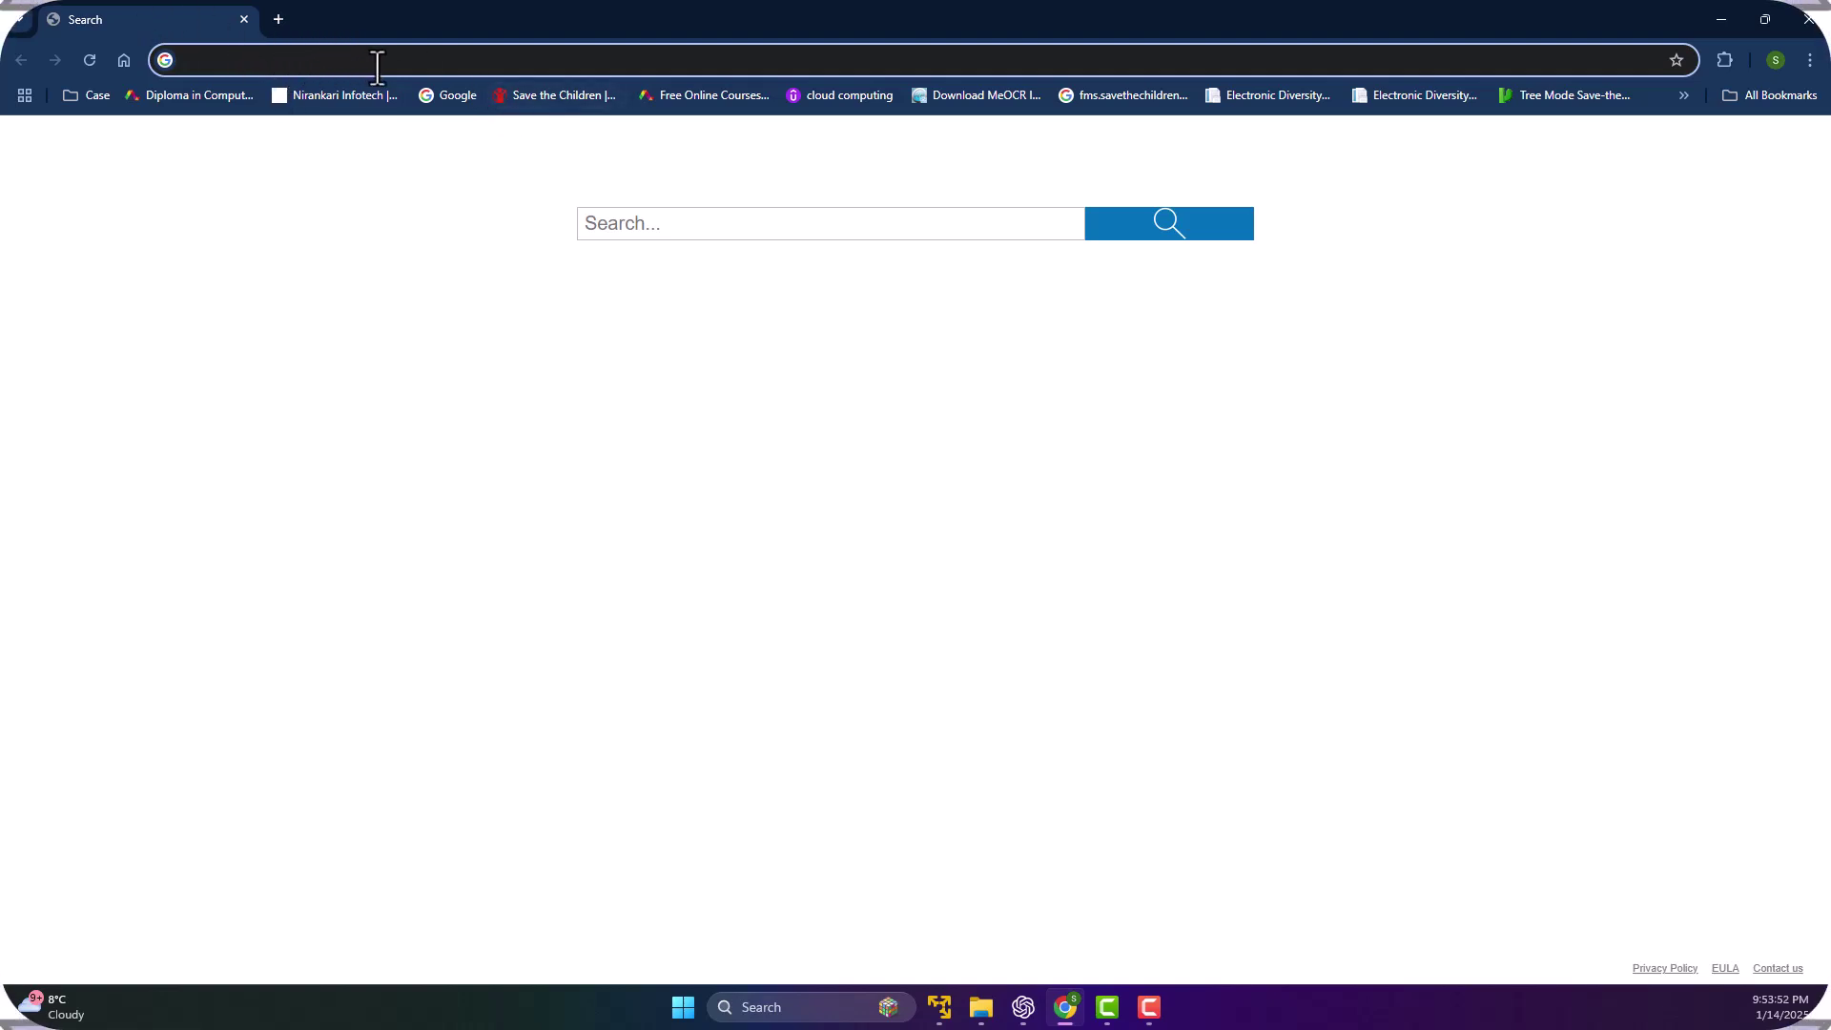
type("o")
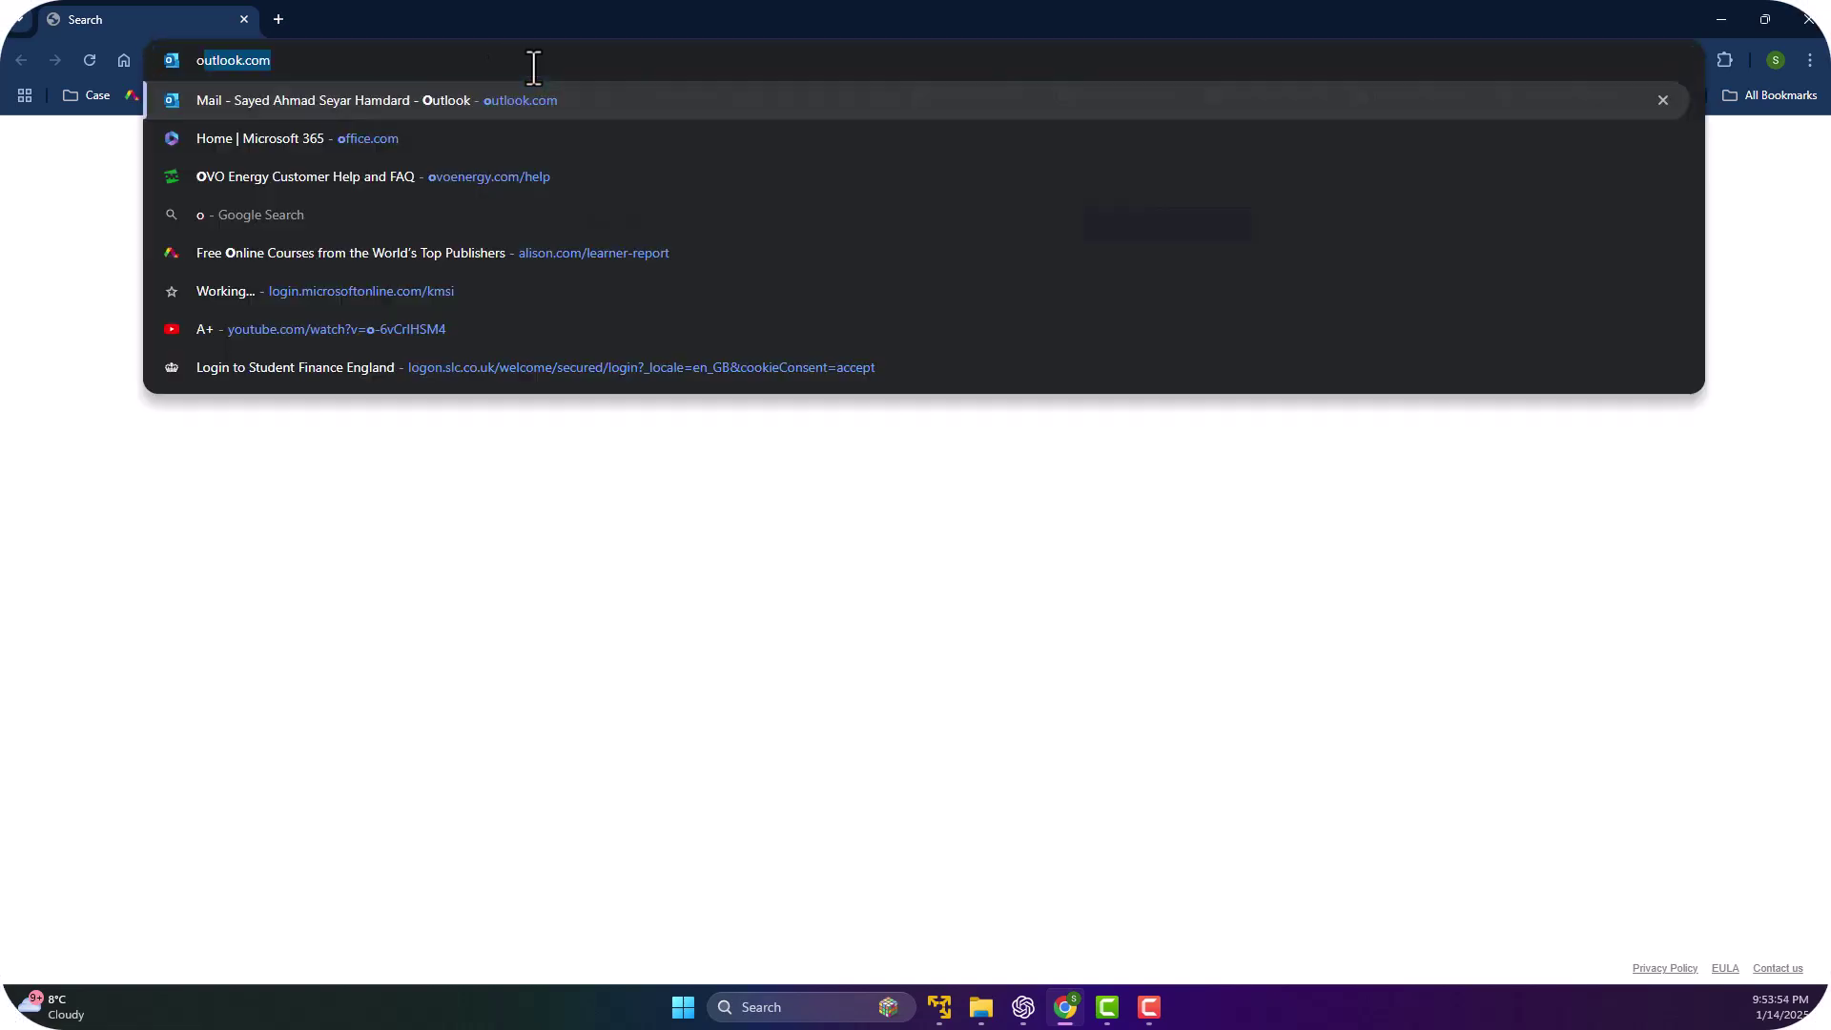
type("ffice.com")
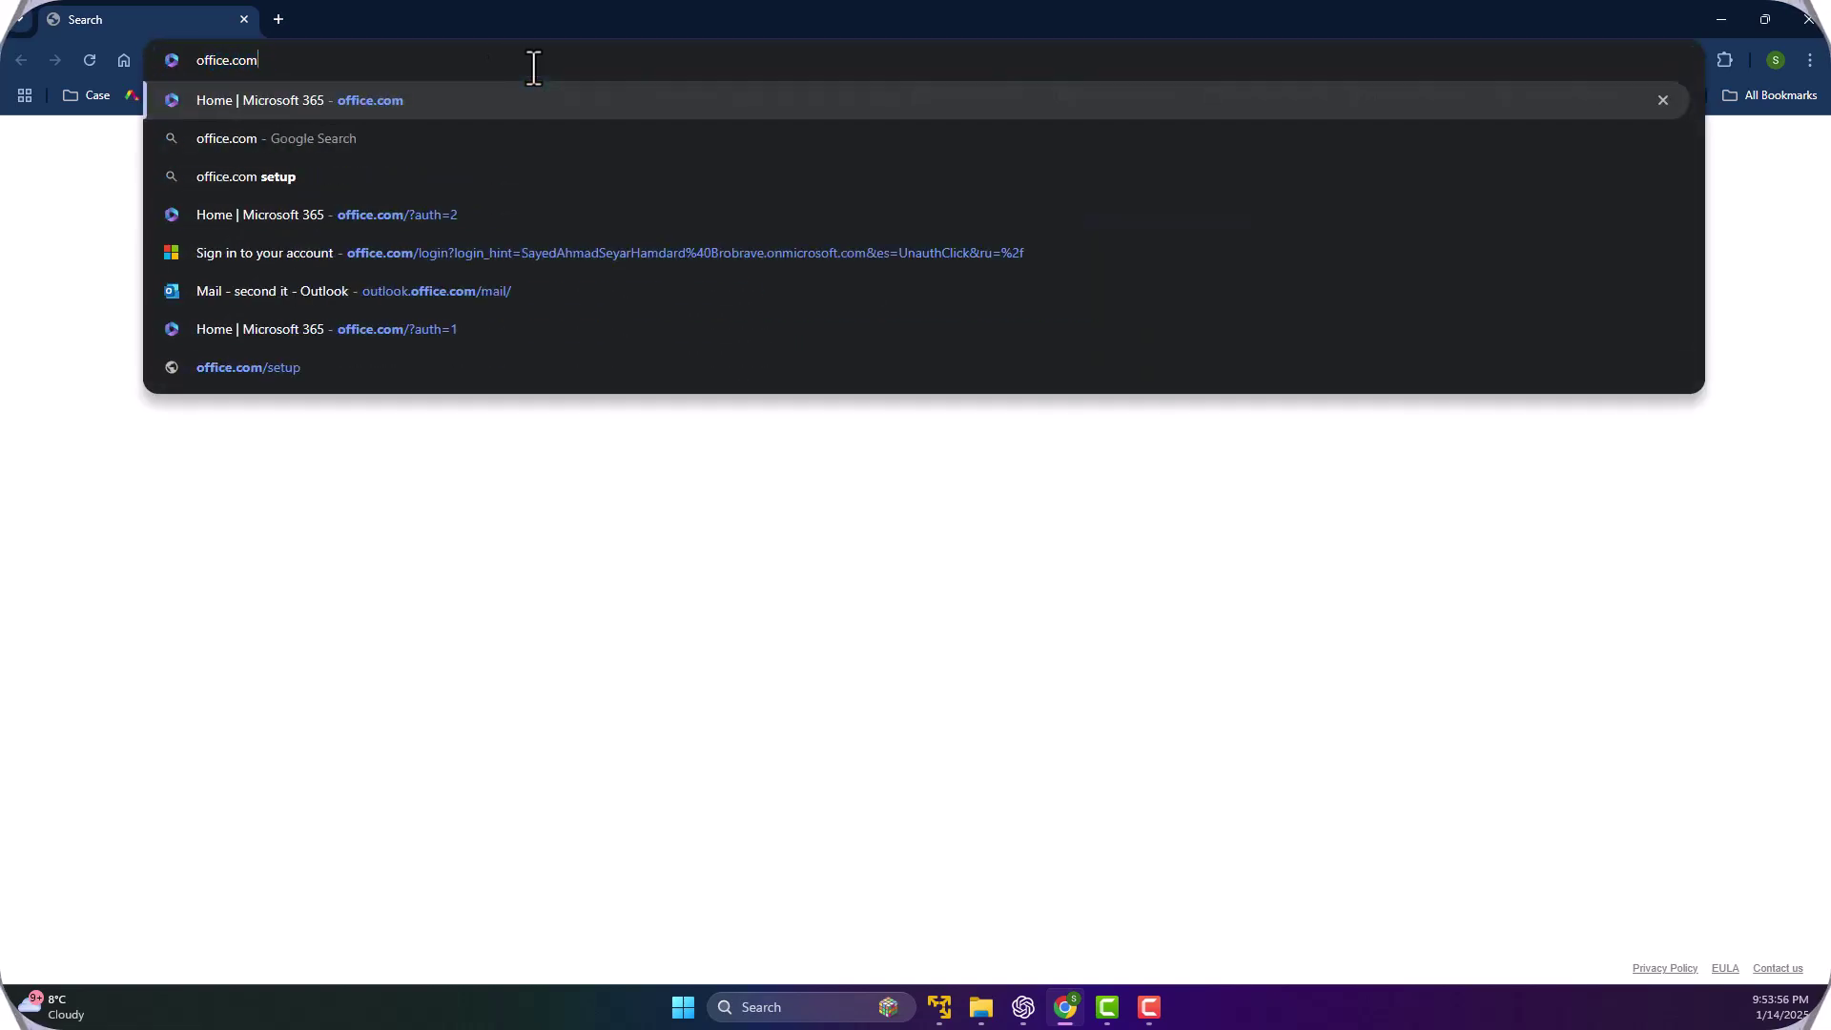
key("Return")
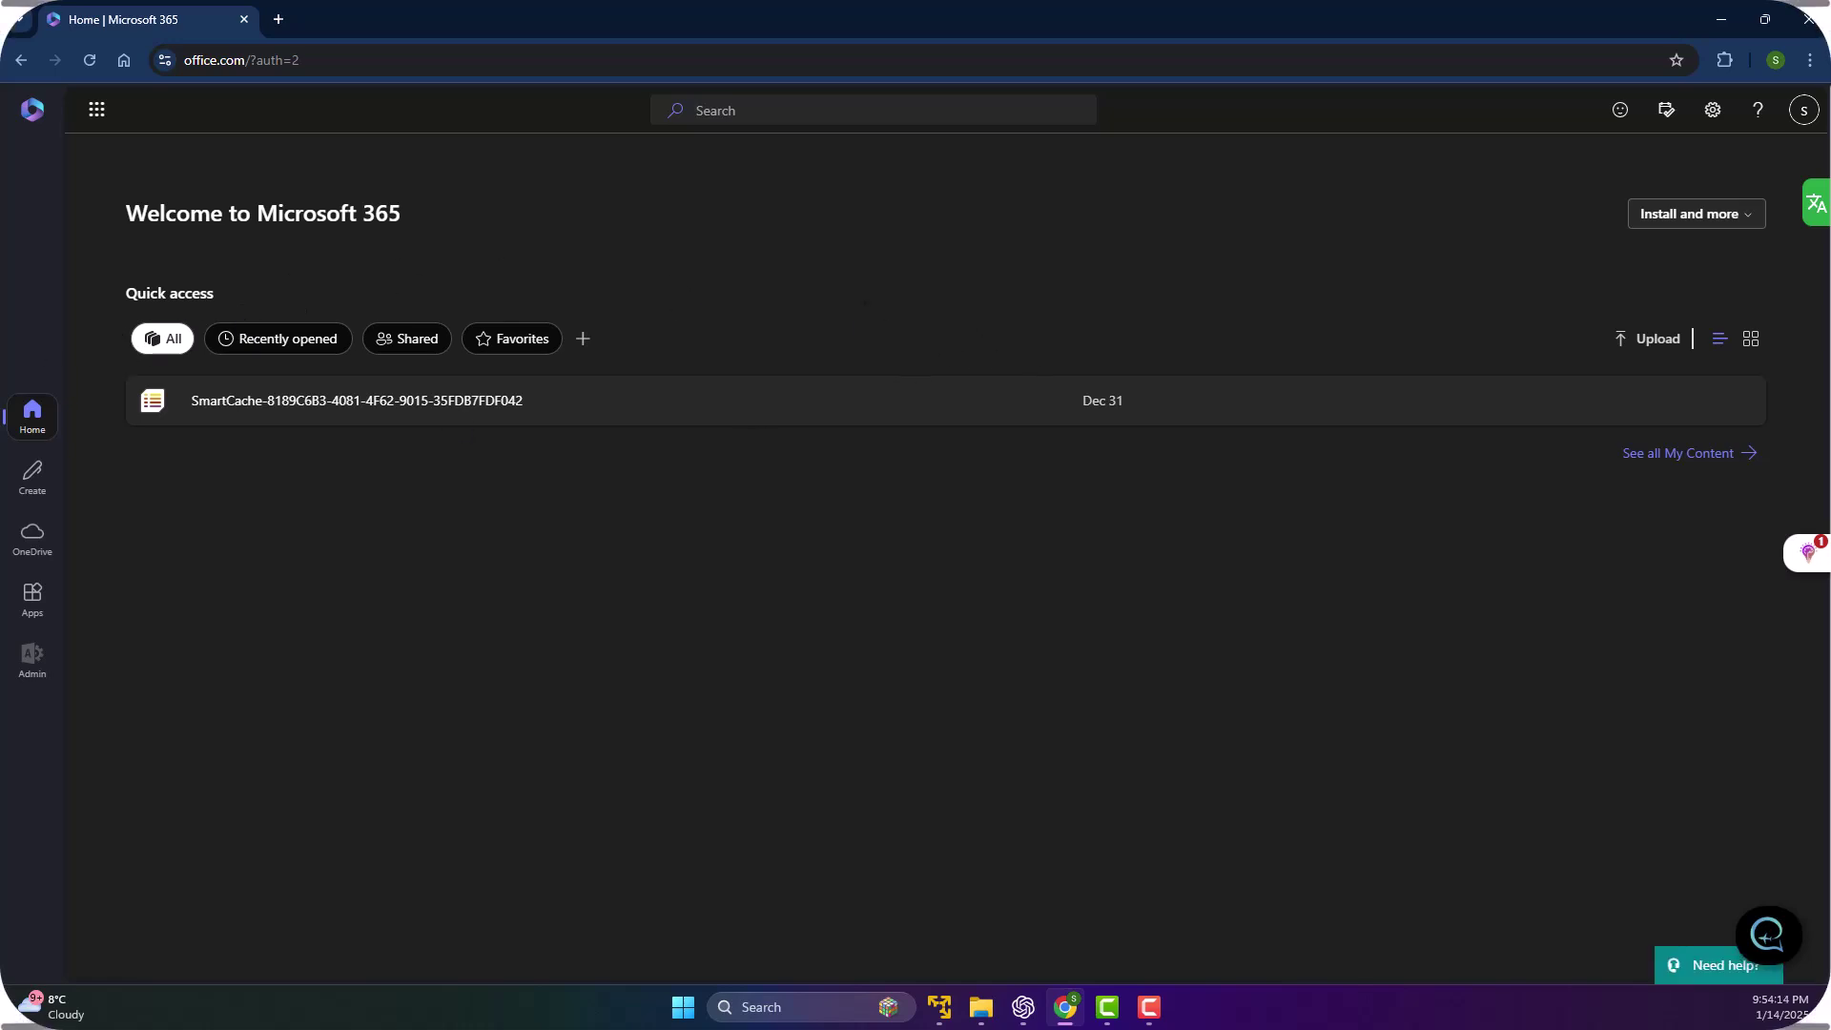
Dismiss the account panel and apps tip, then switch Quick access files to thumbnail cards.
left_click(1803, 110)
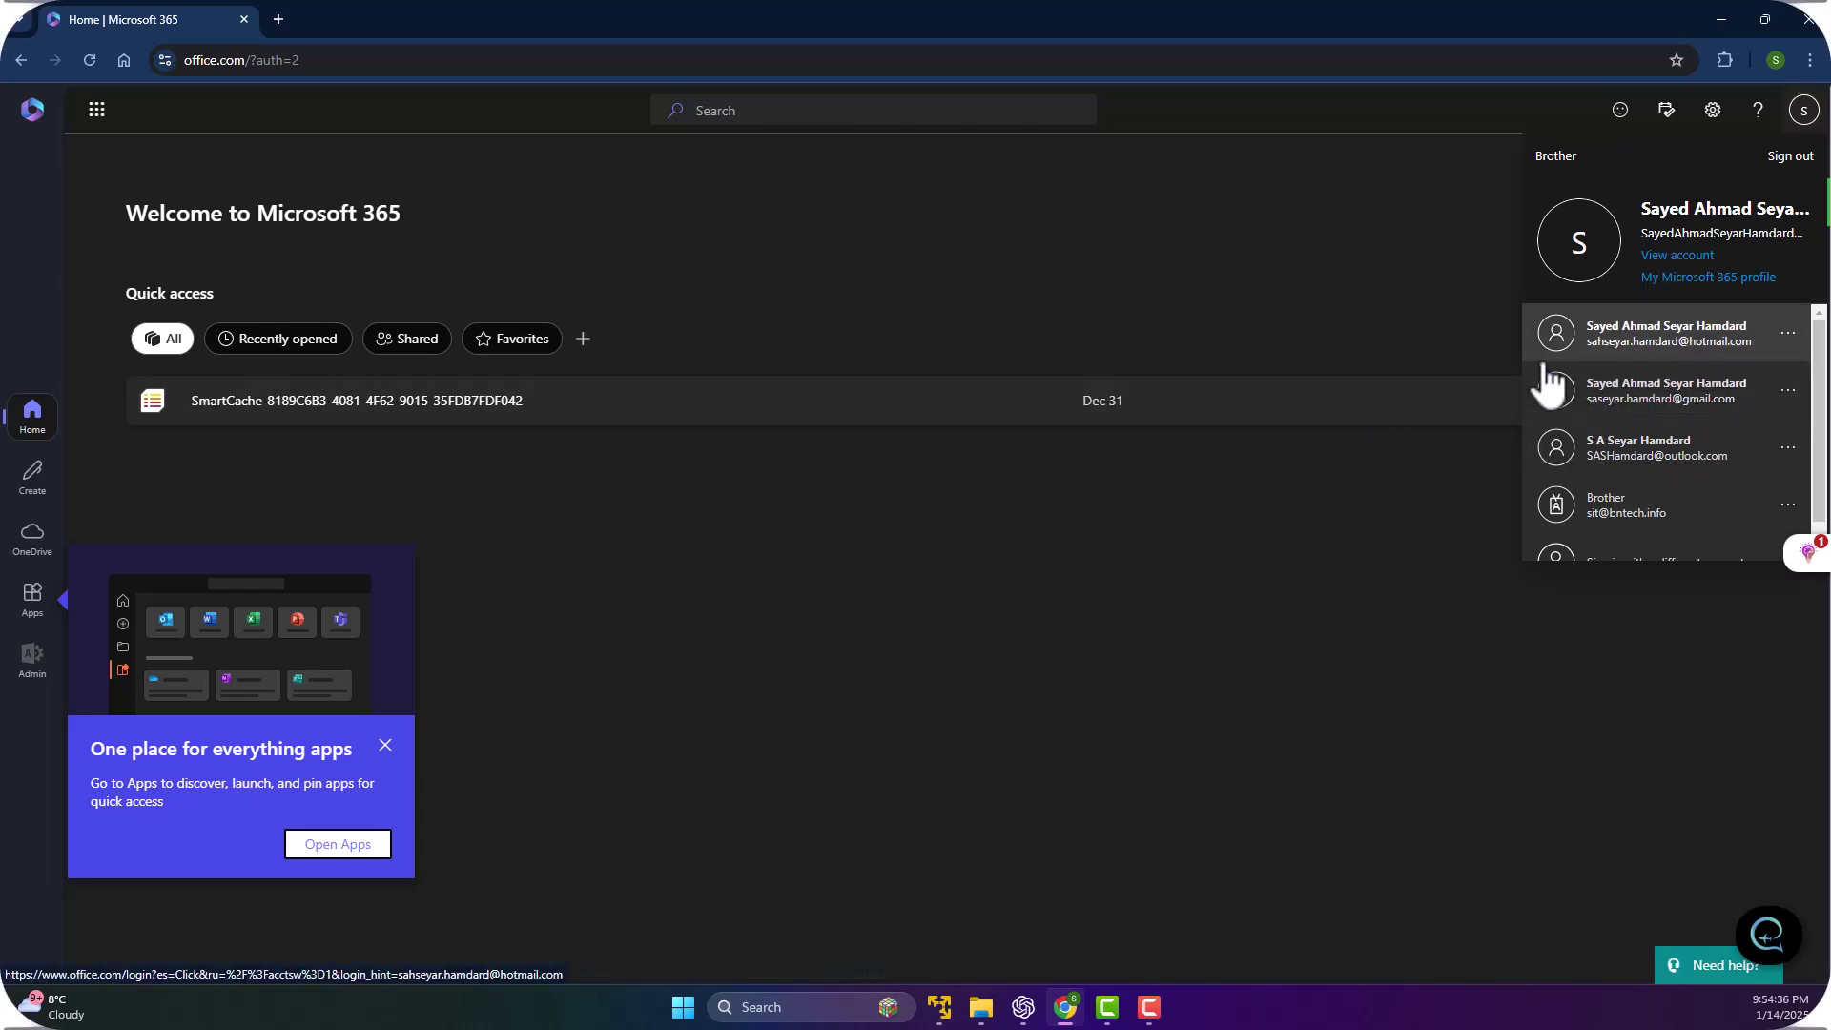
left_click(1238, 576)
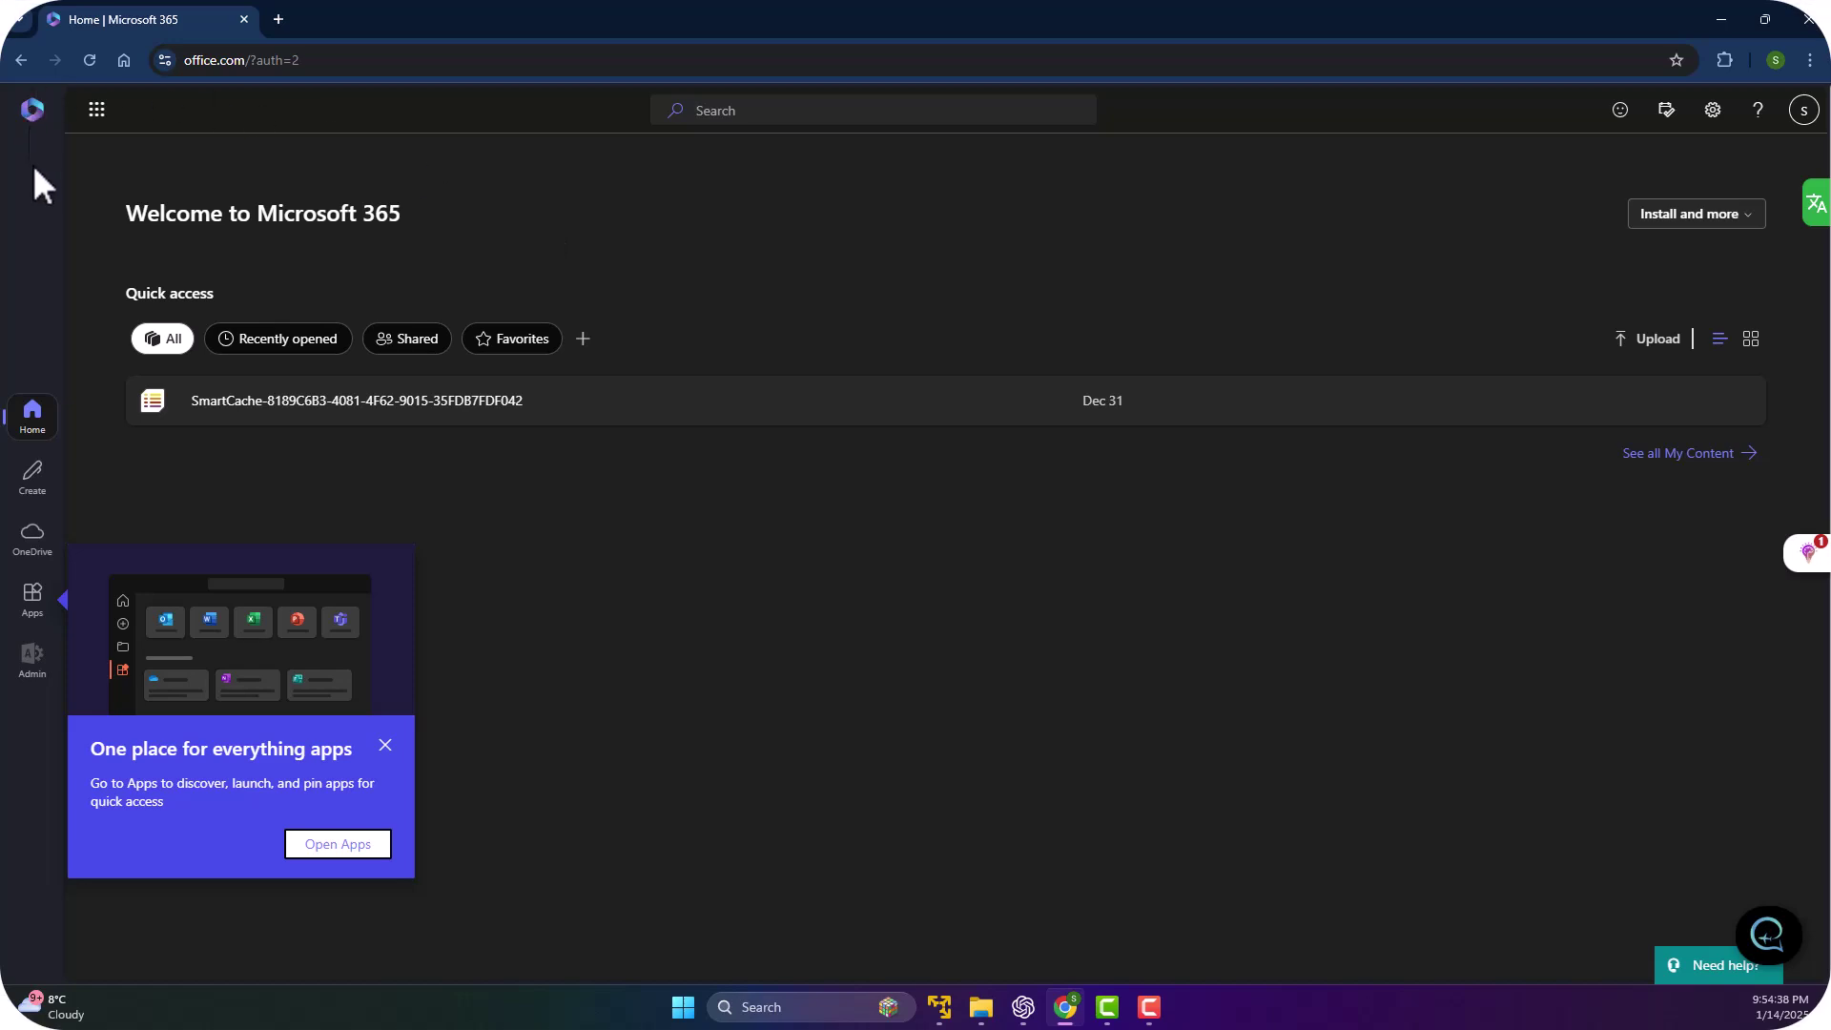
left_click(385, 745)
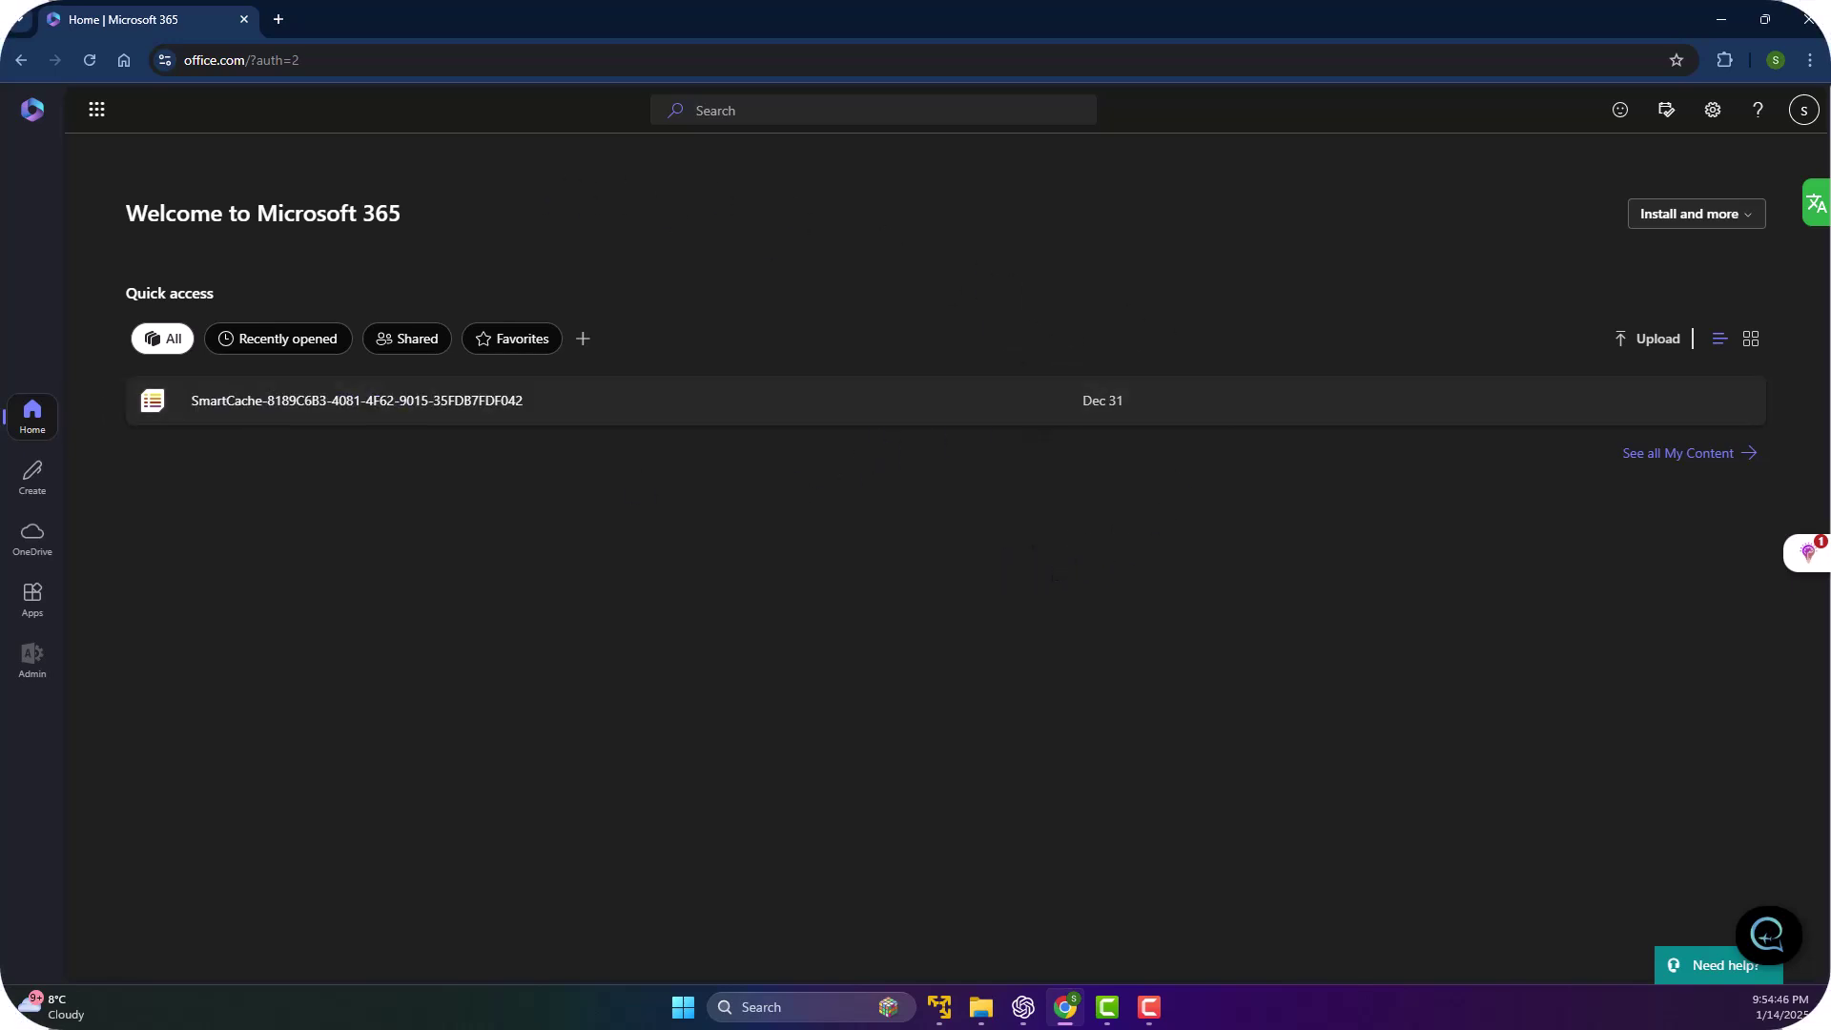
left_click(32, 412)
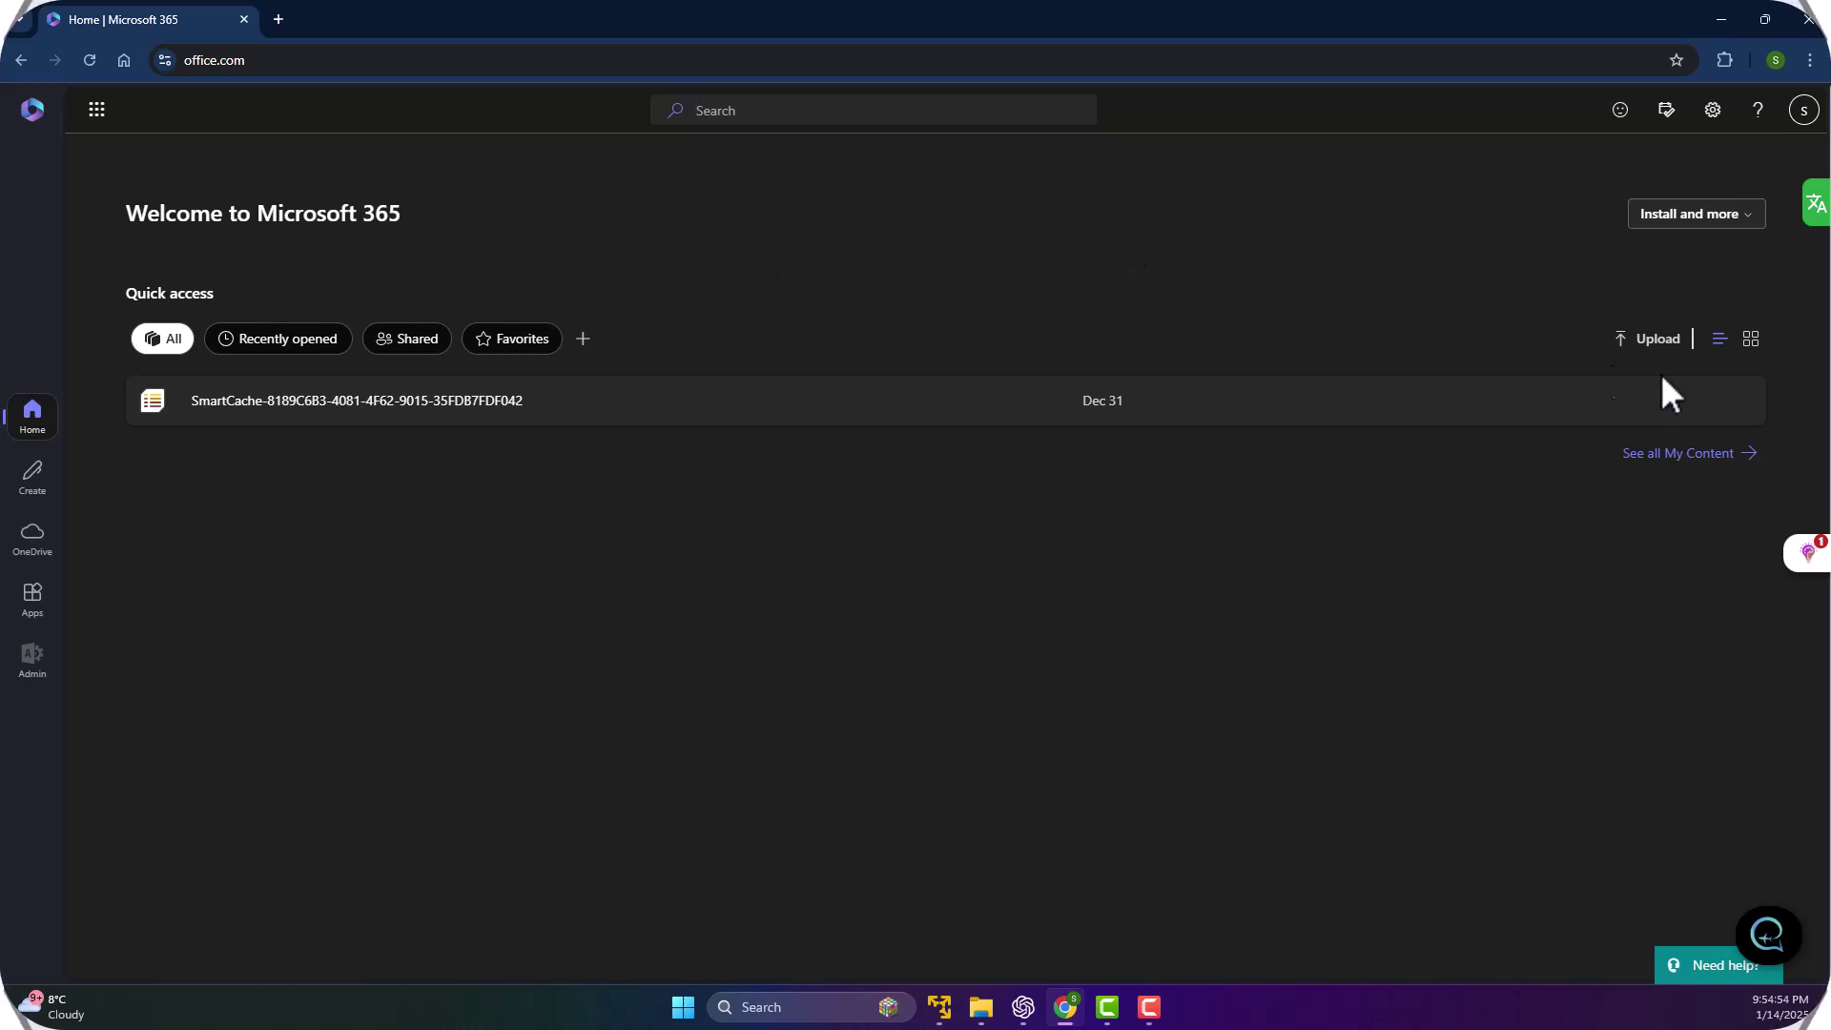
left_click(1752, 341)
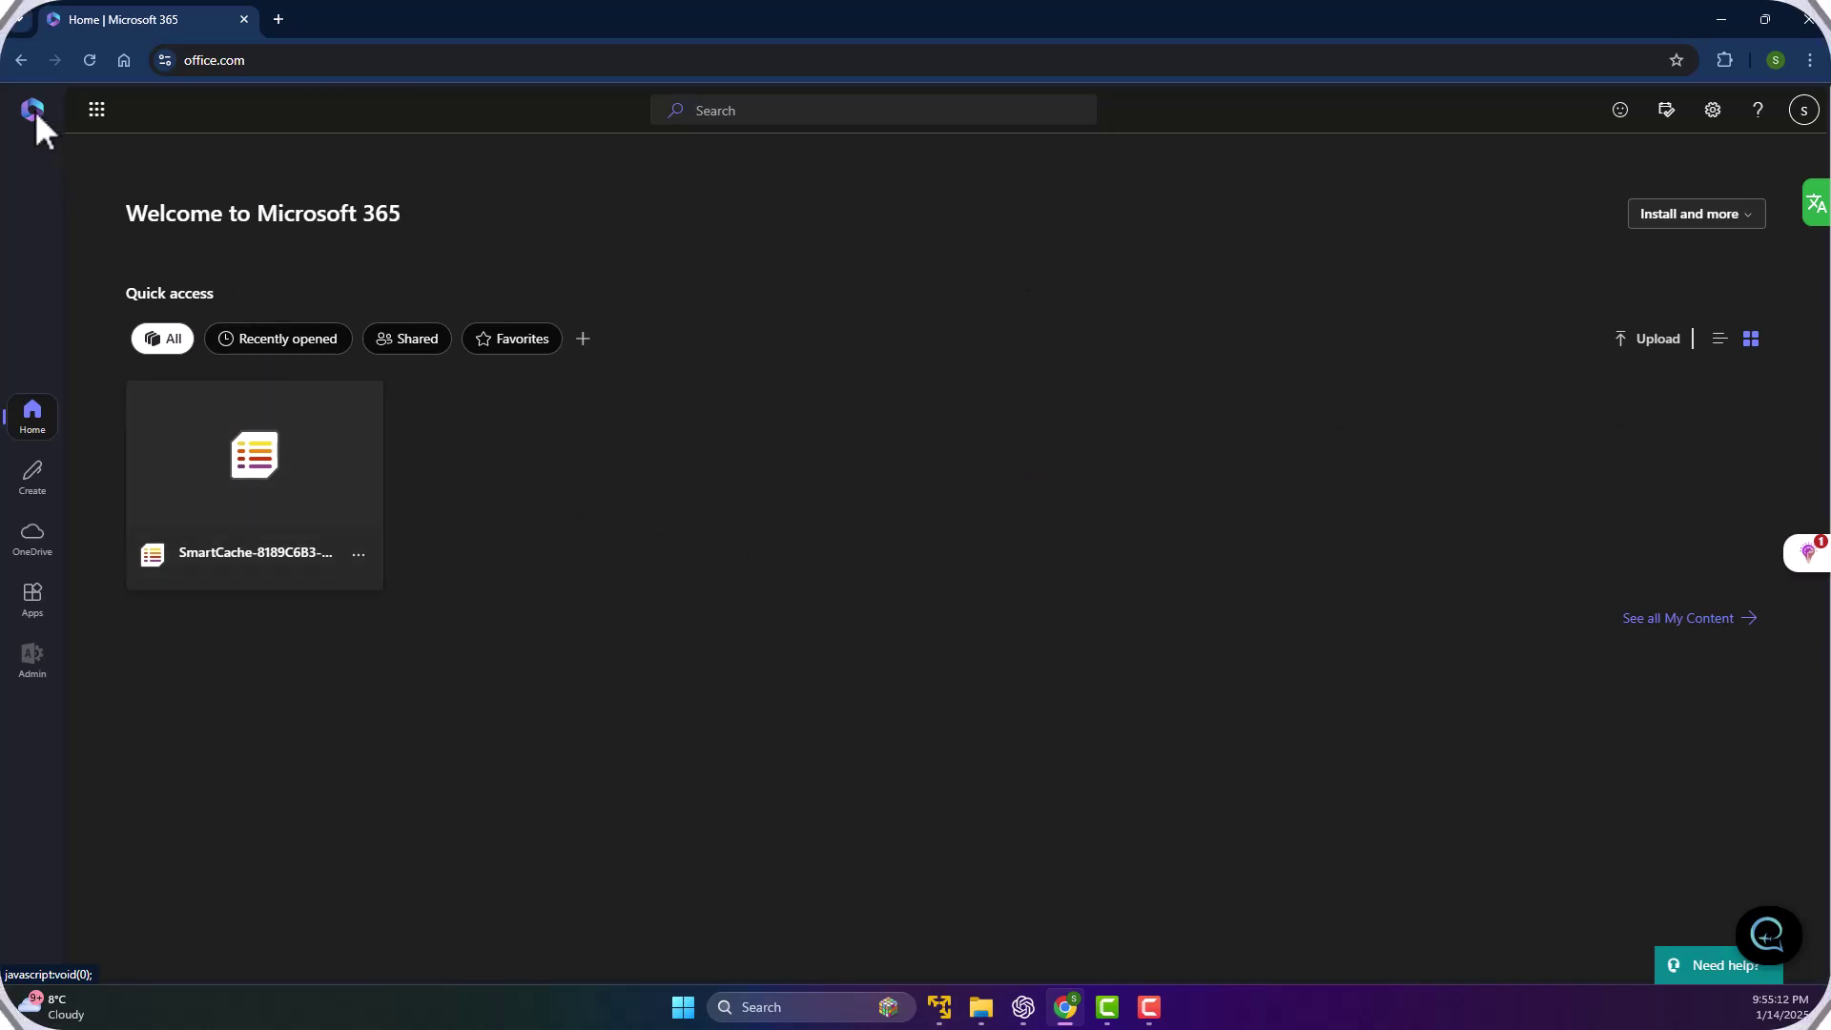
Open Microsoft 365 home in a new tab from the app launcher and go to Apps.
left_click(95, 111)
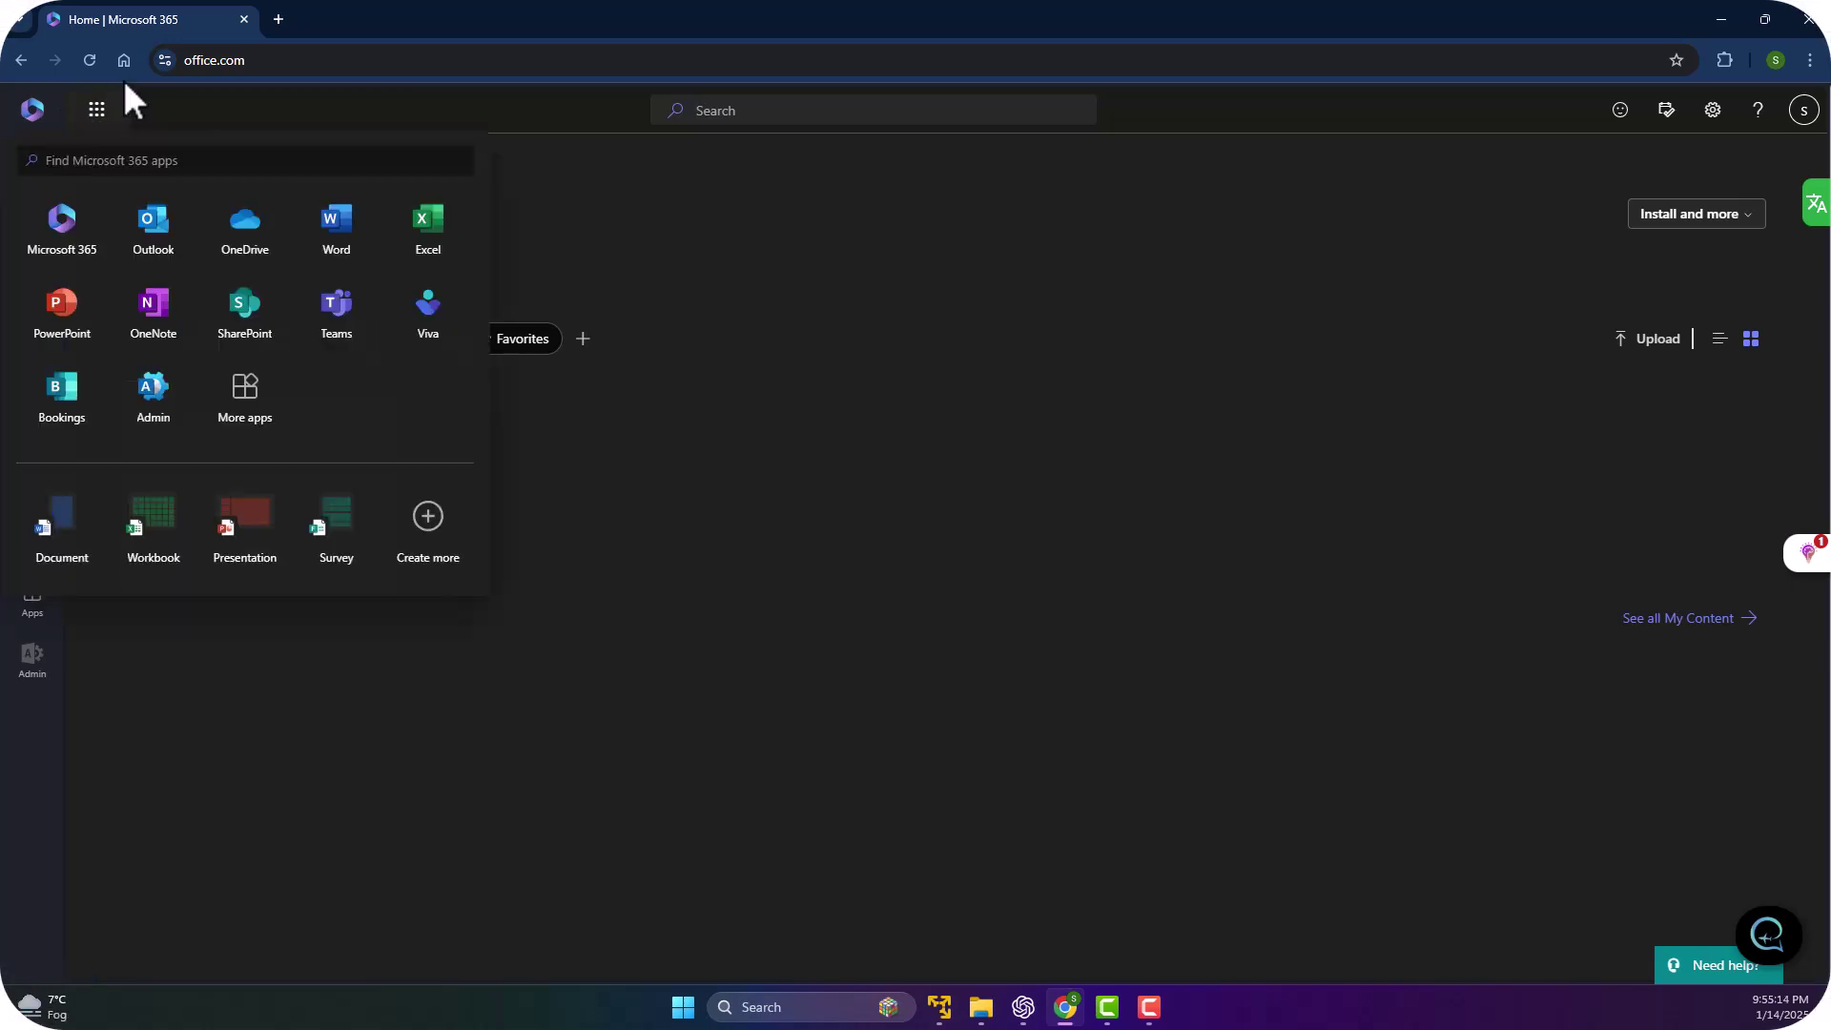
left_click(71, 243)
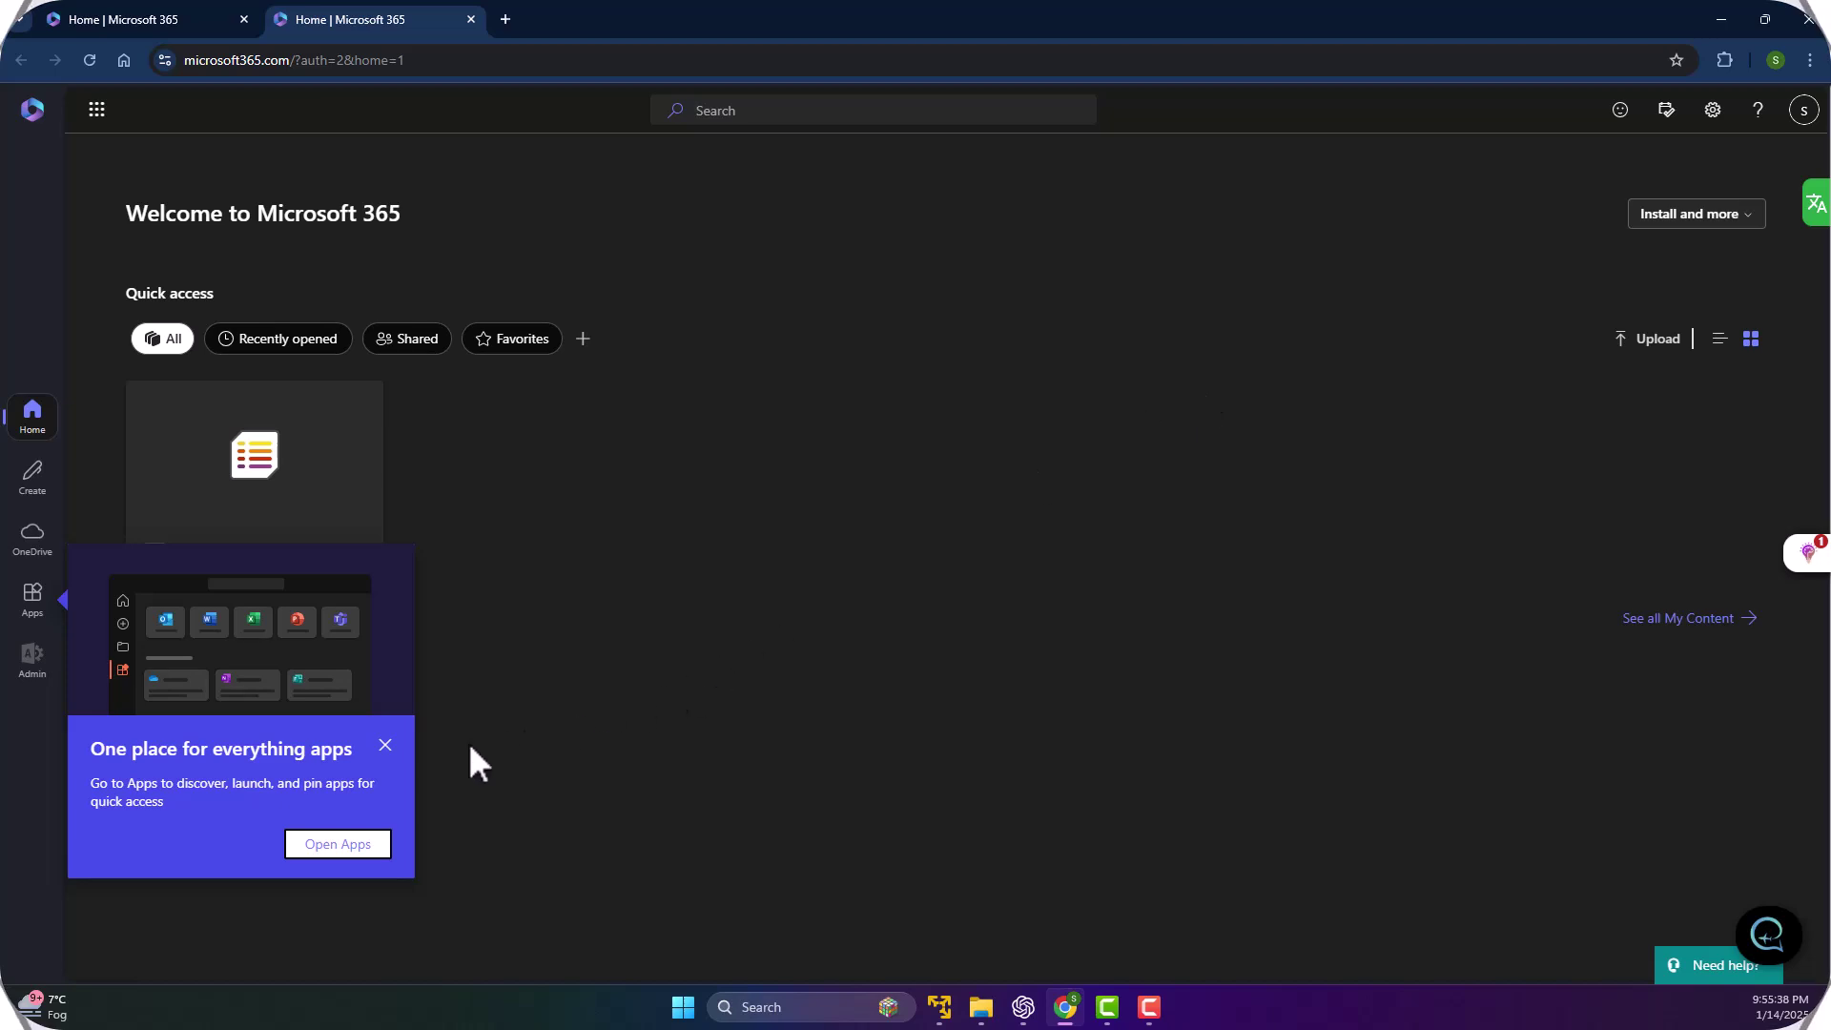
left_click(385, 745)
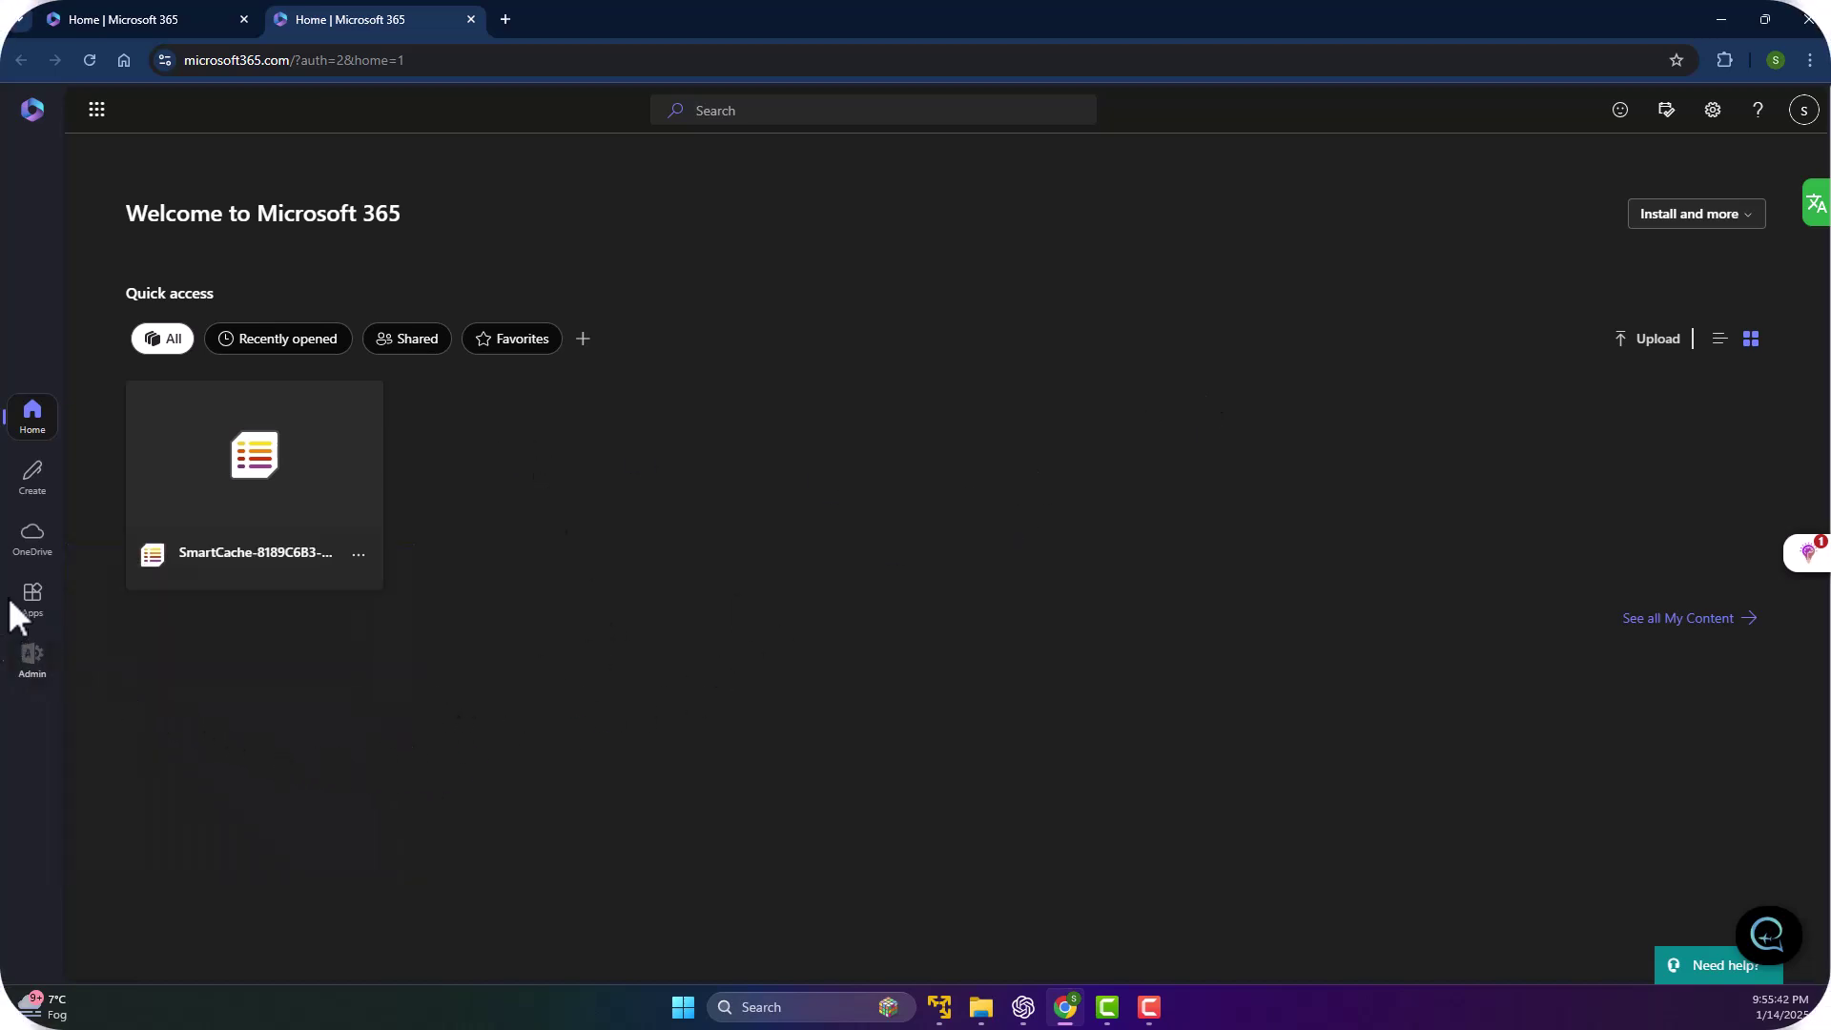
left_click(46, 606)
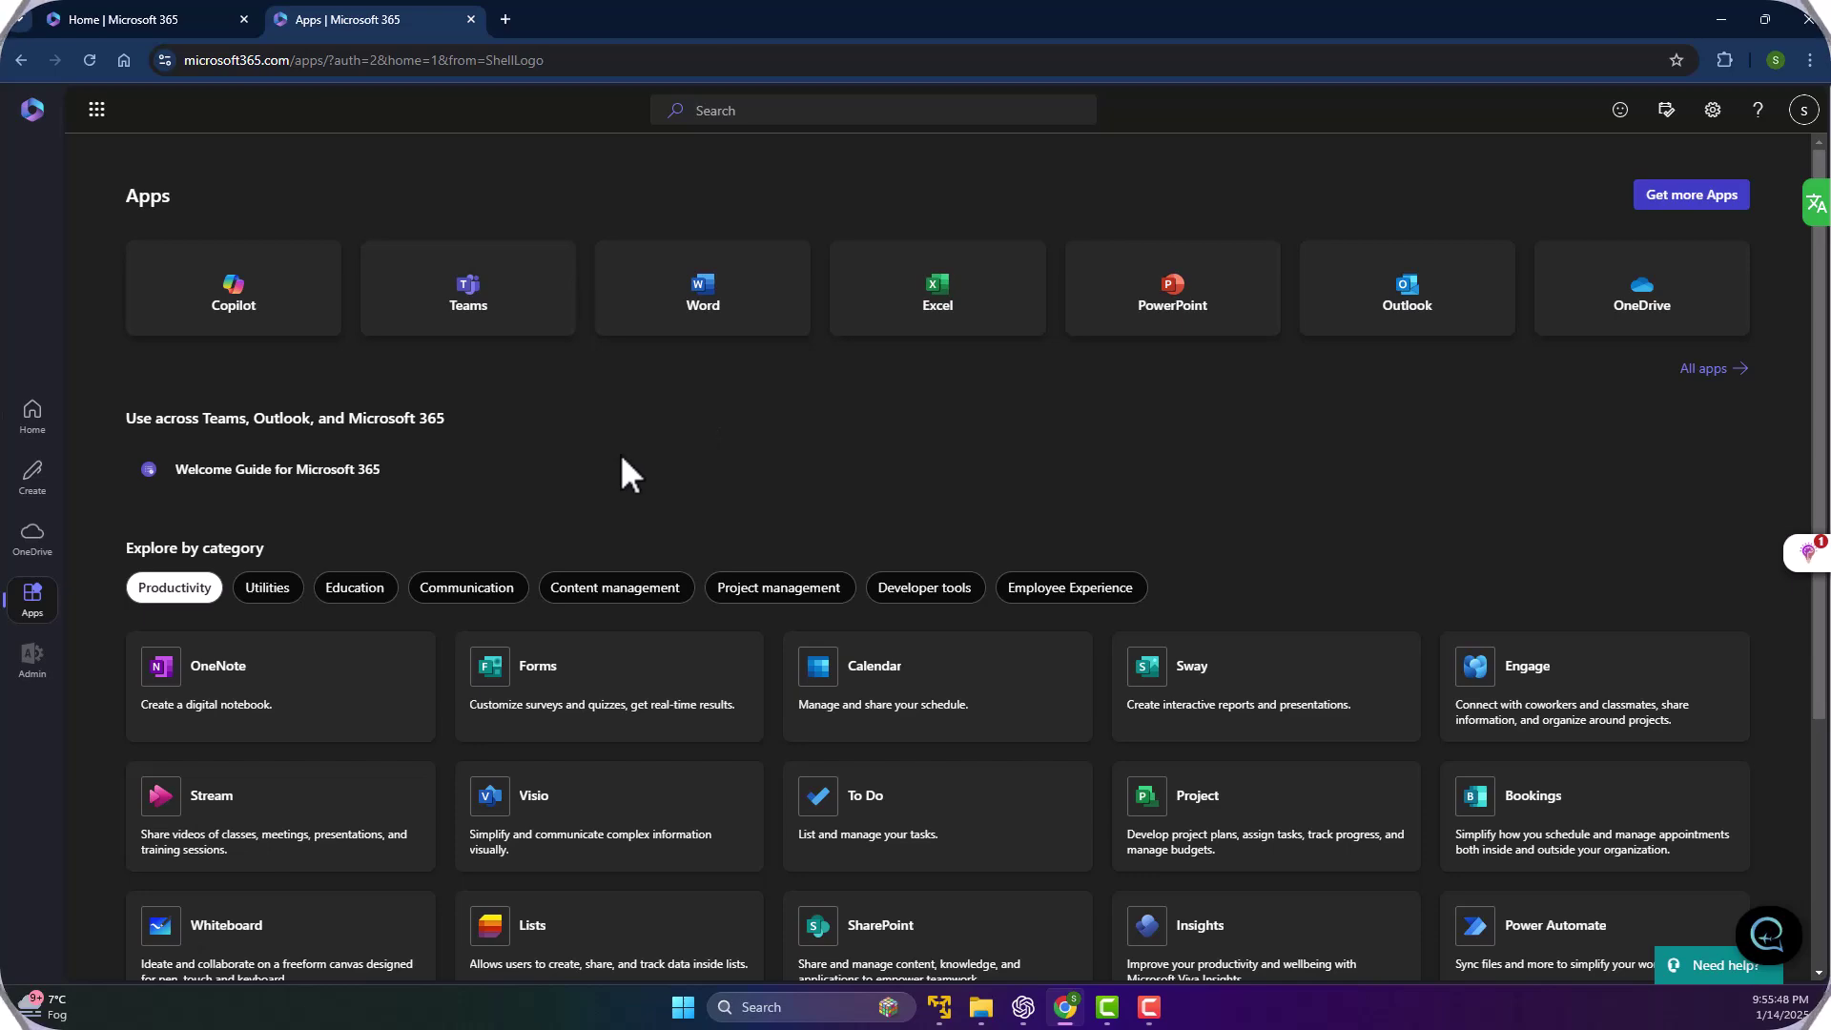
scroll(623, 394, "down", 3)
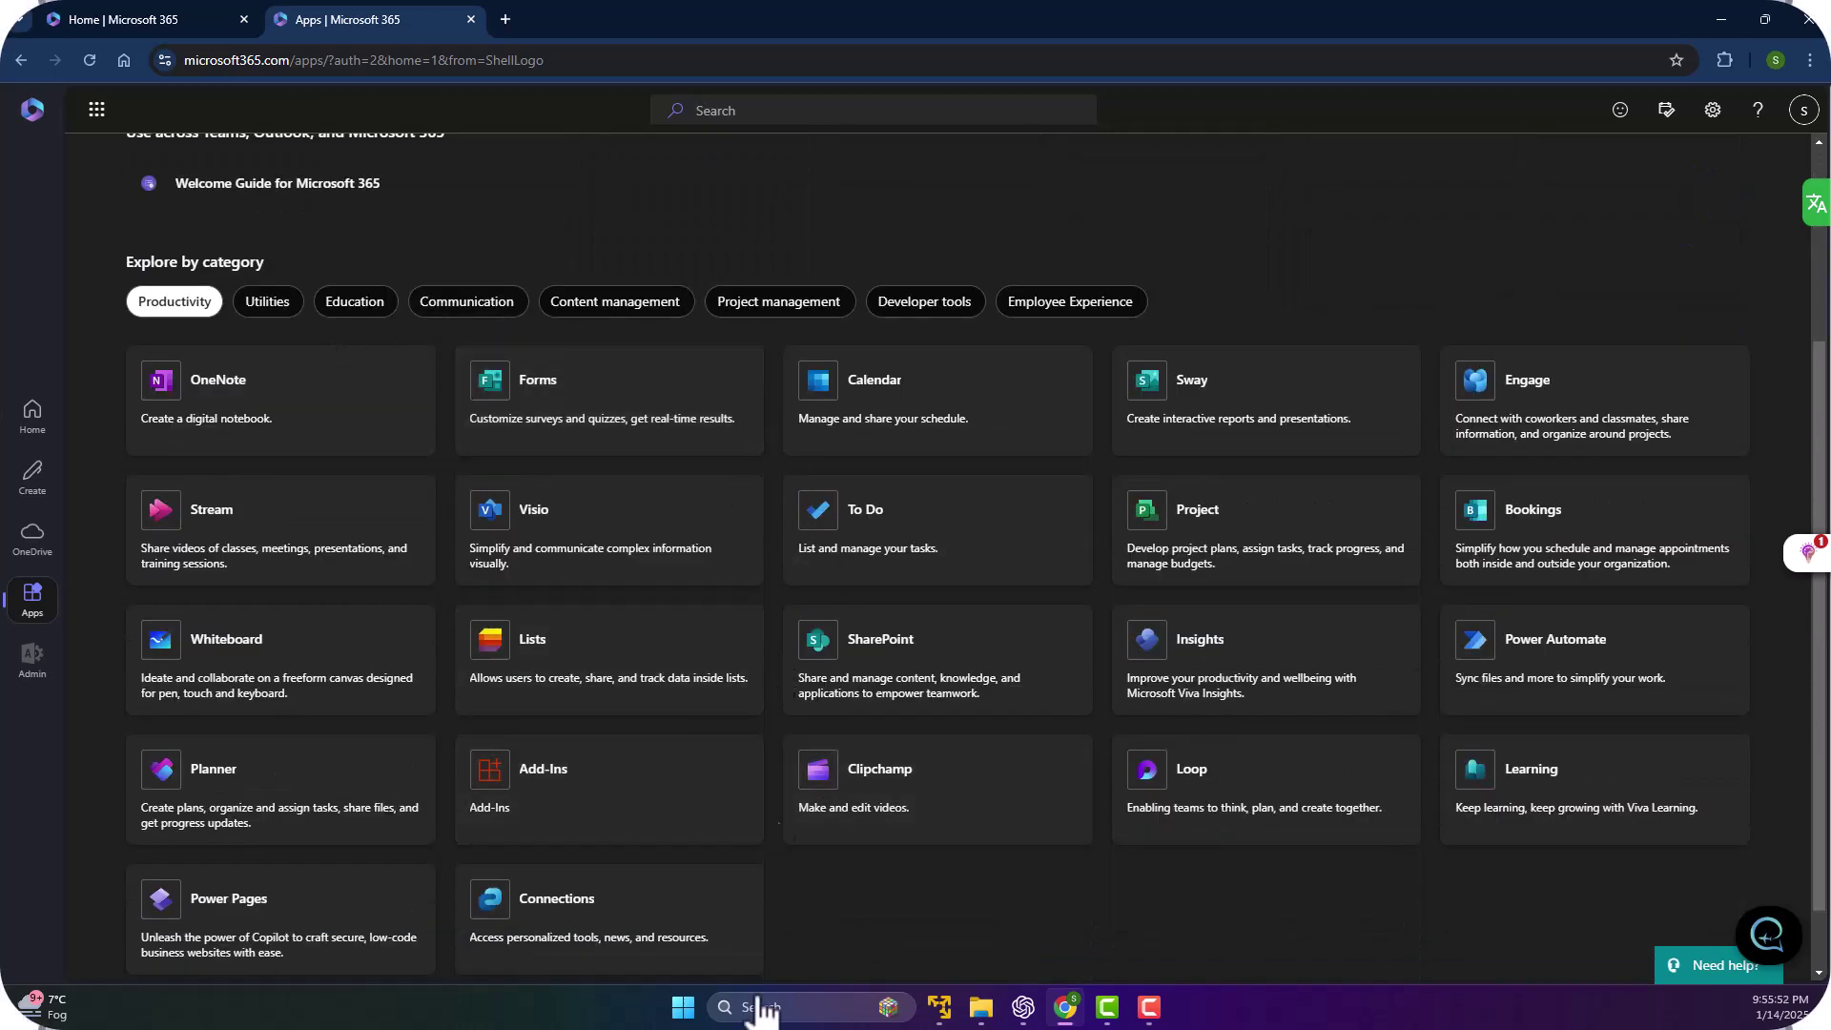
scroll(437, 396, "up", 2)
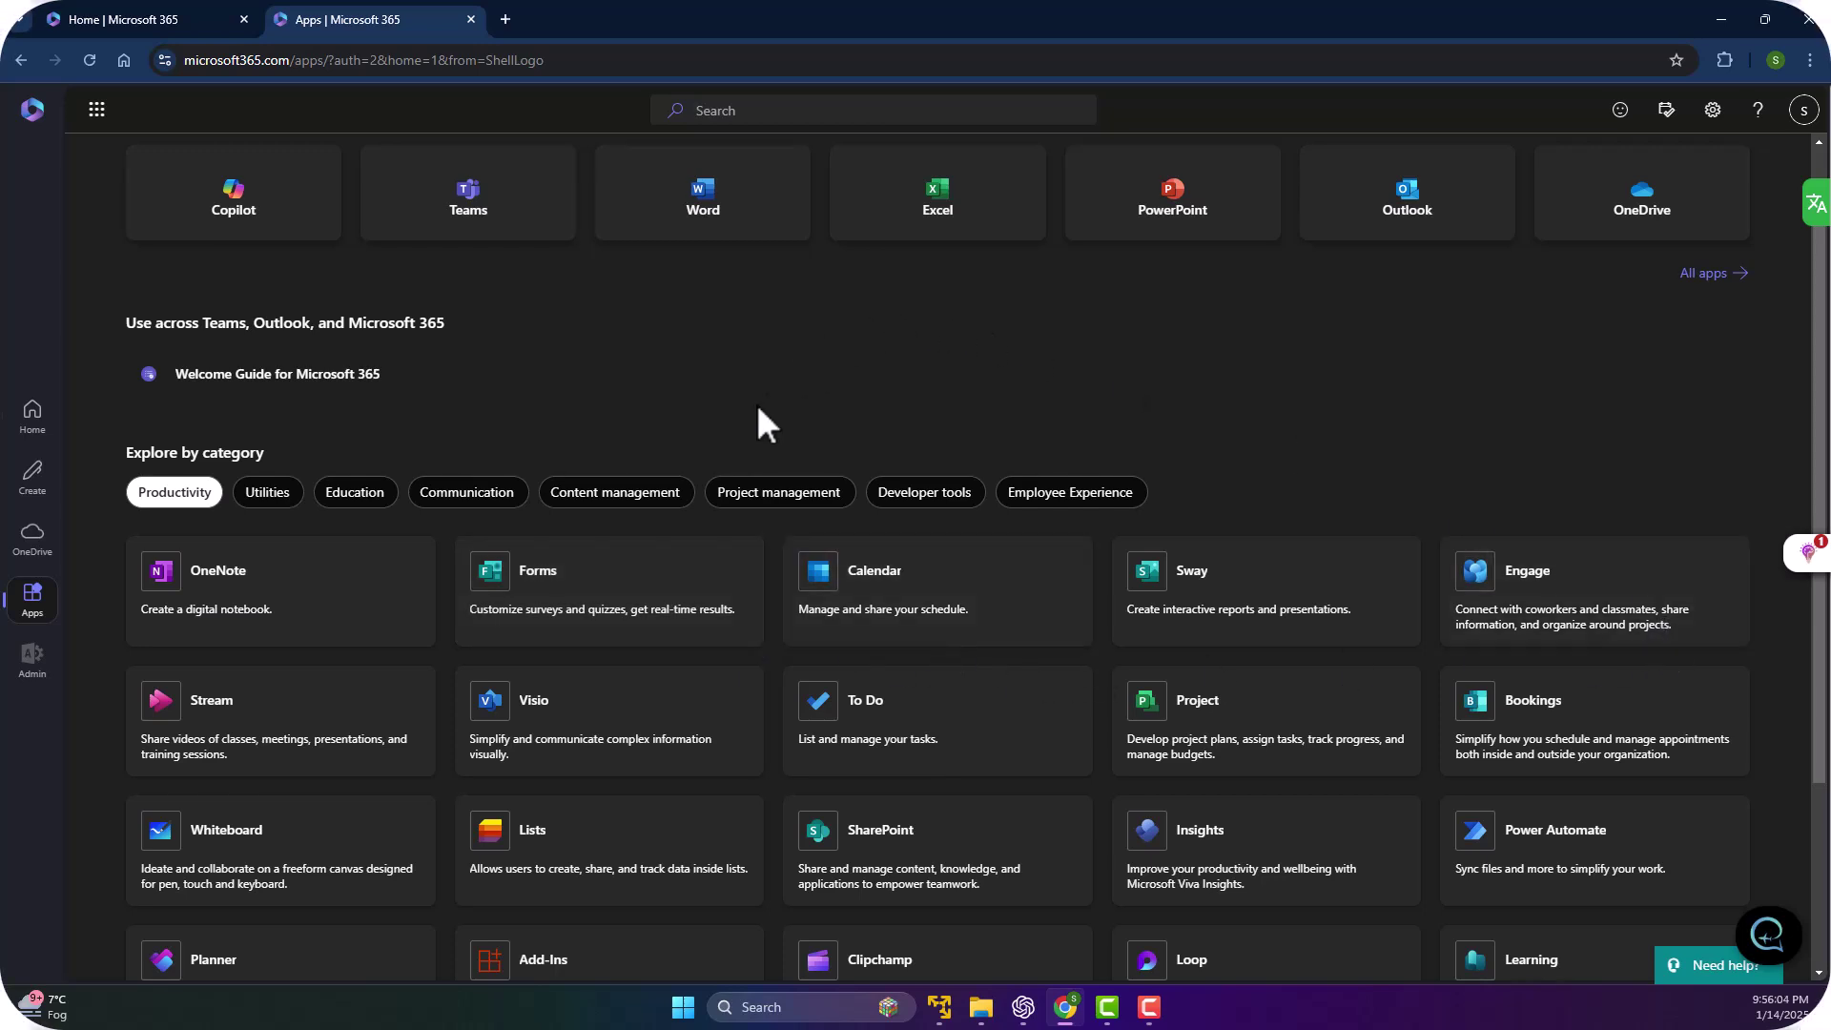
scroll(760, 405, "down", 2)
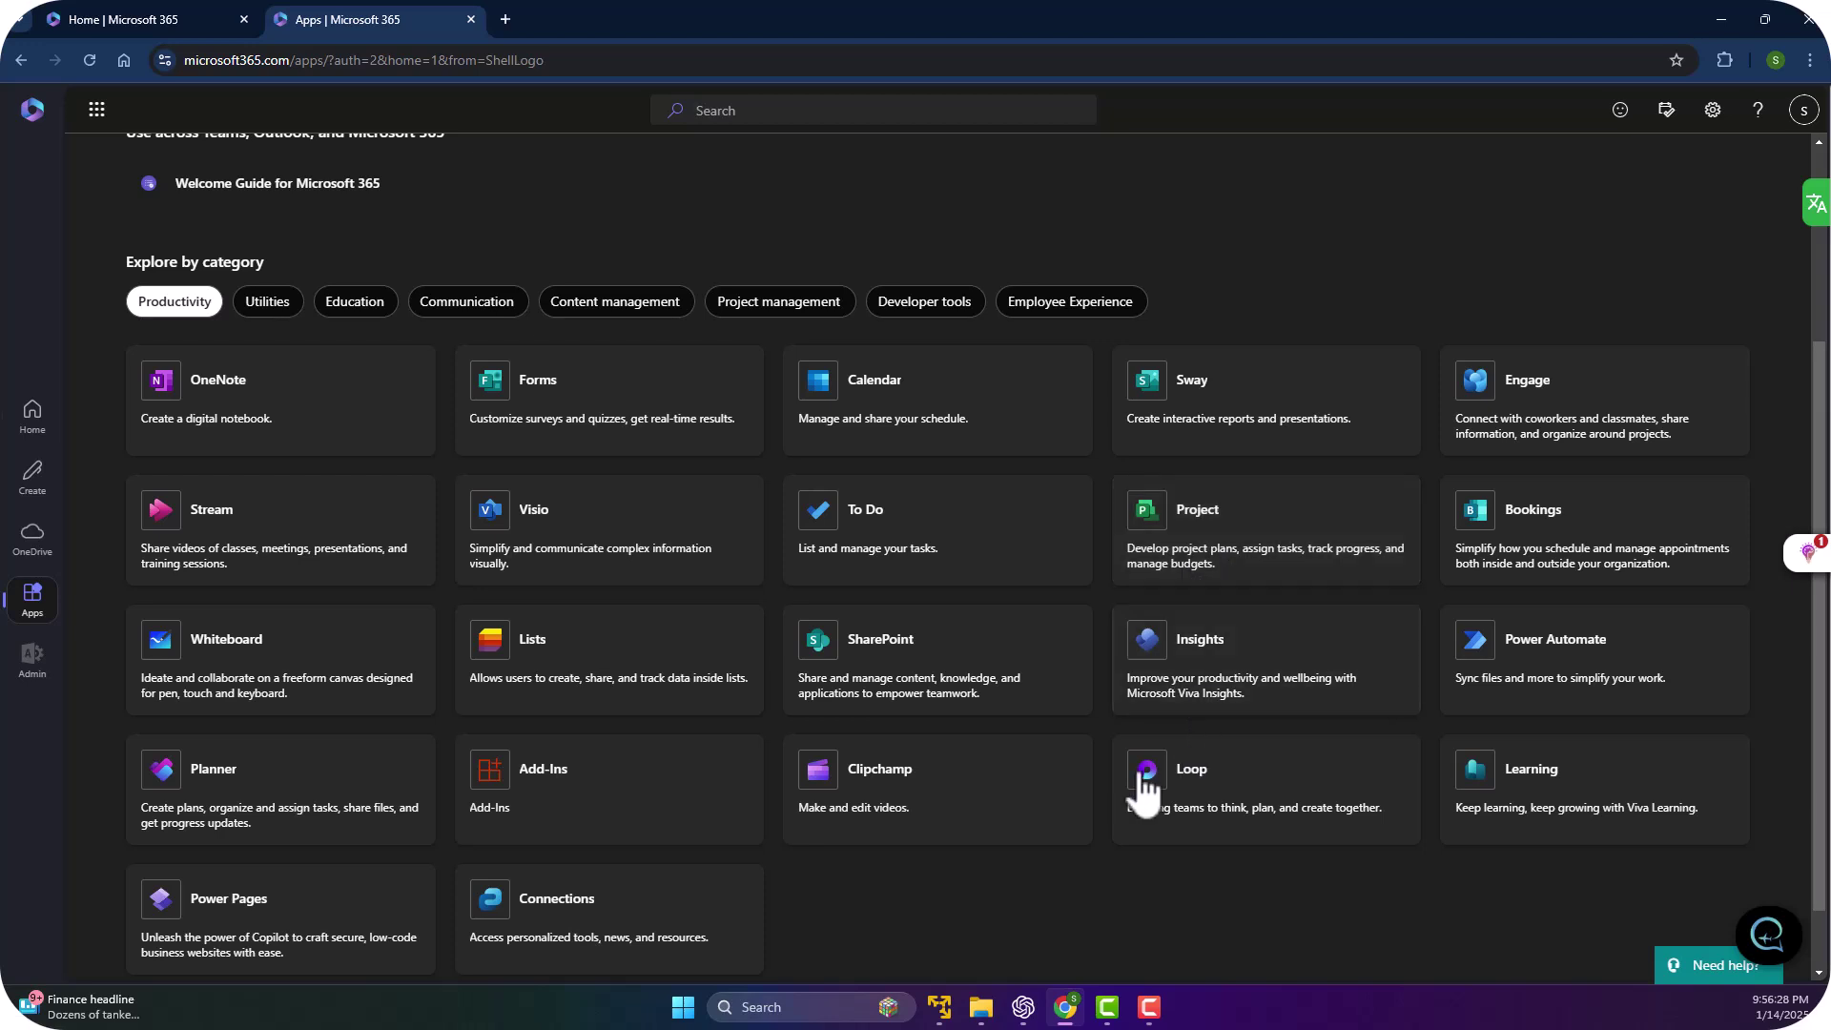
scroll(524, 702, "down", 1)
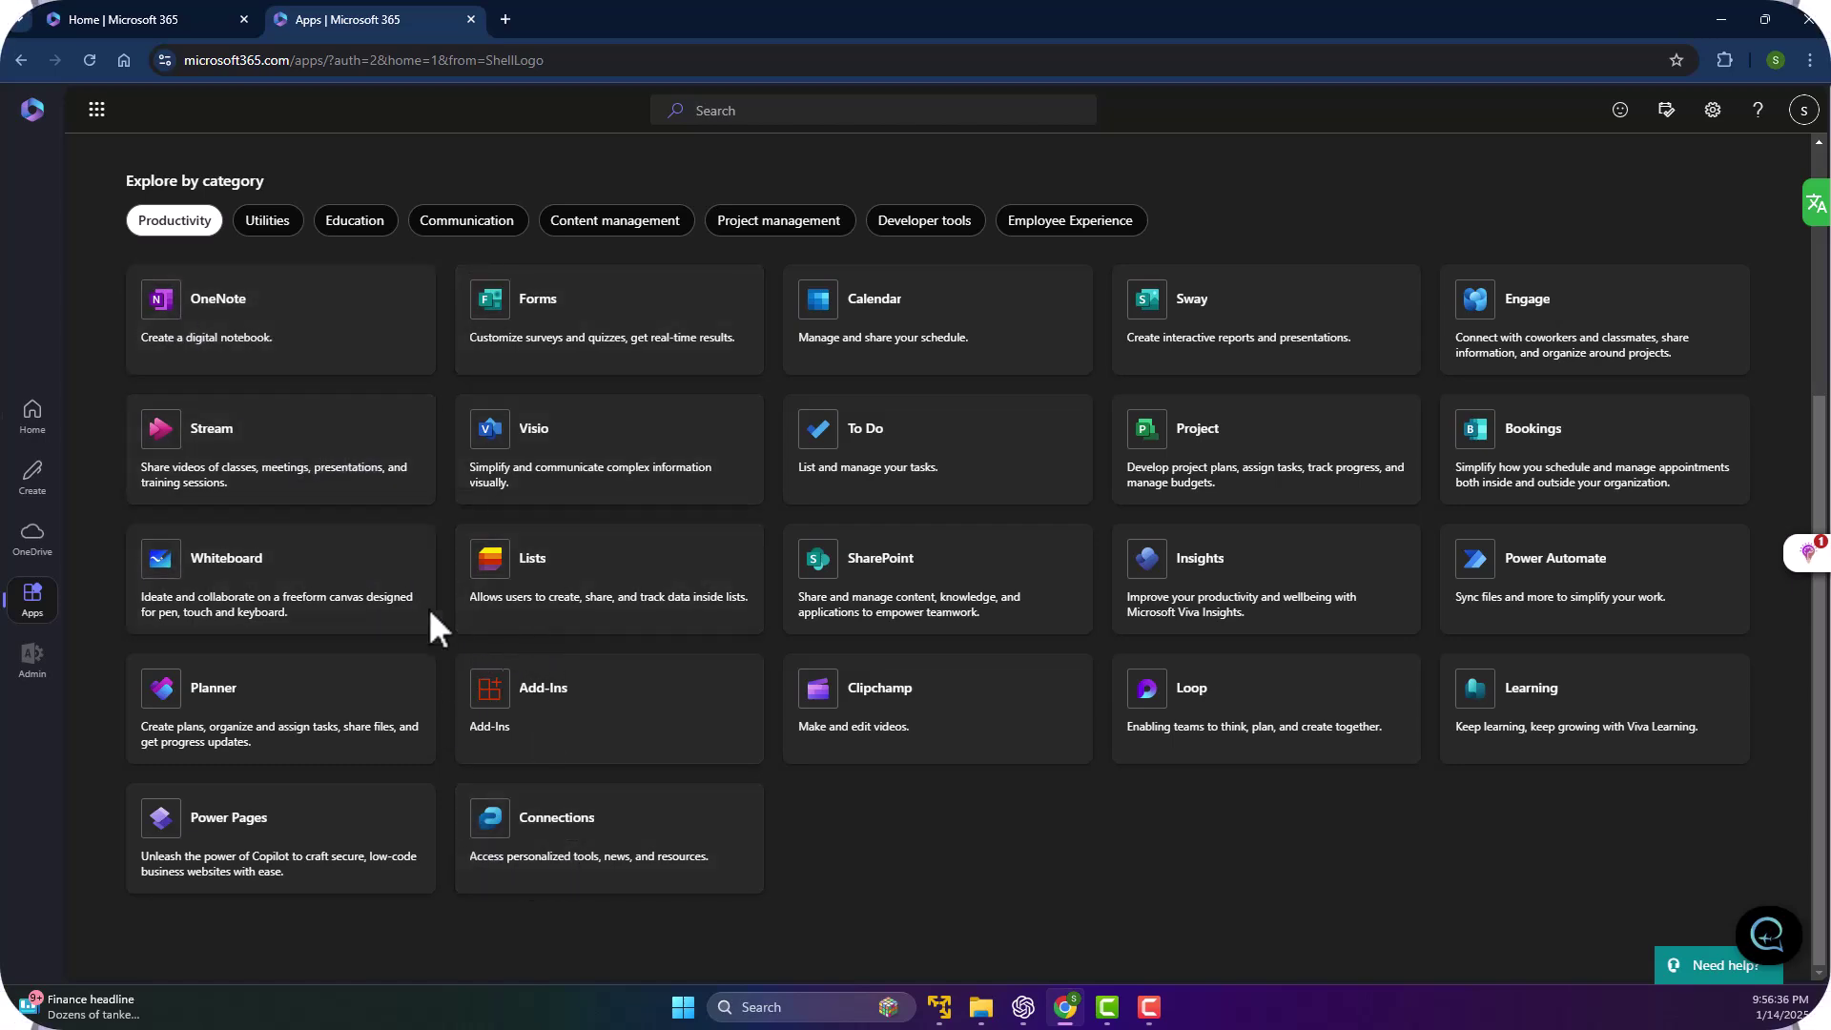
scroll(391, 610, "up", 1)
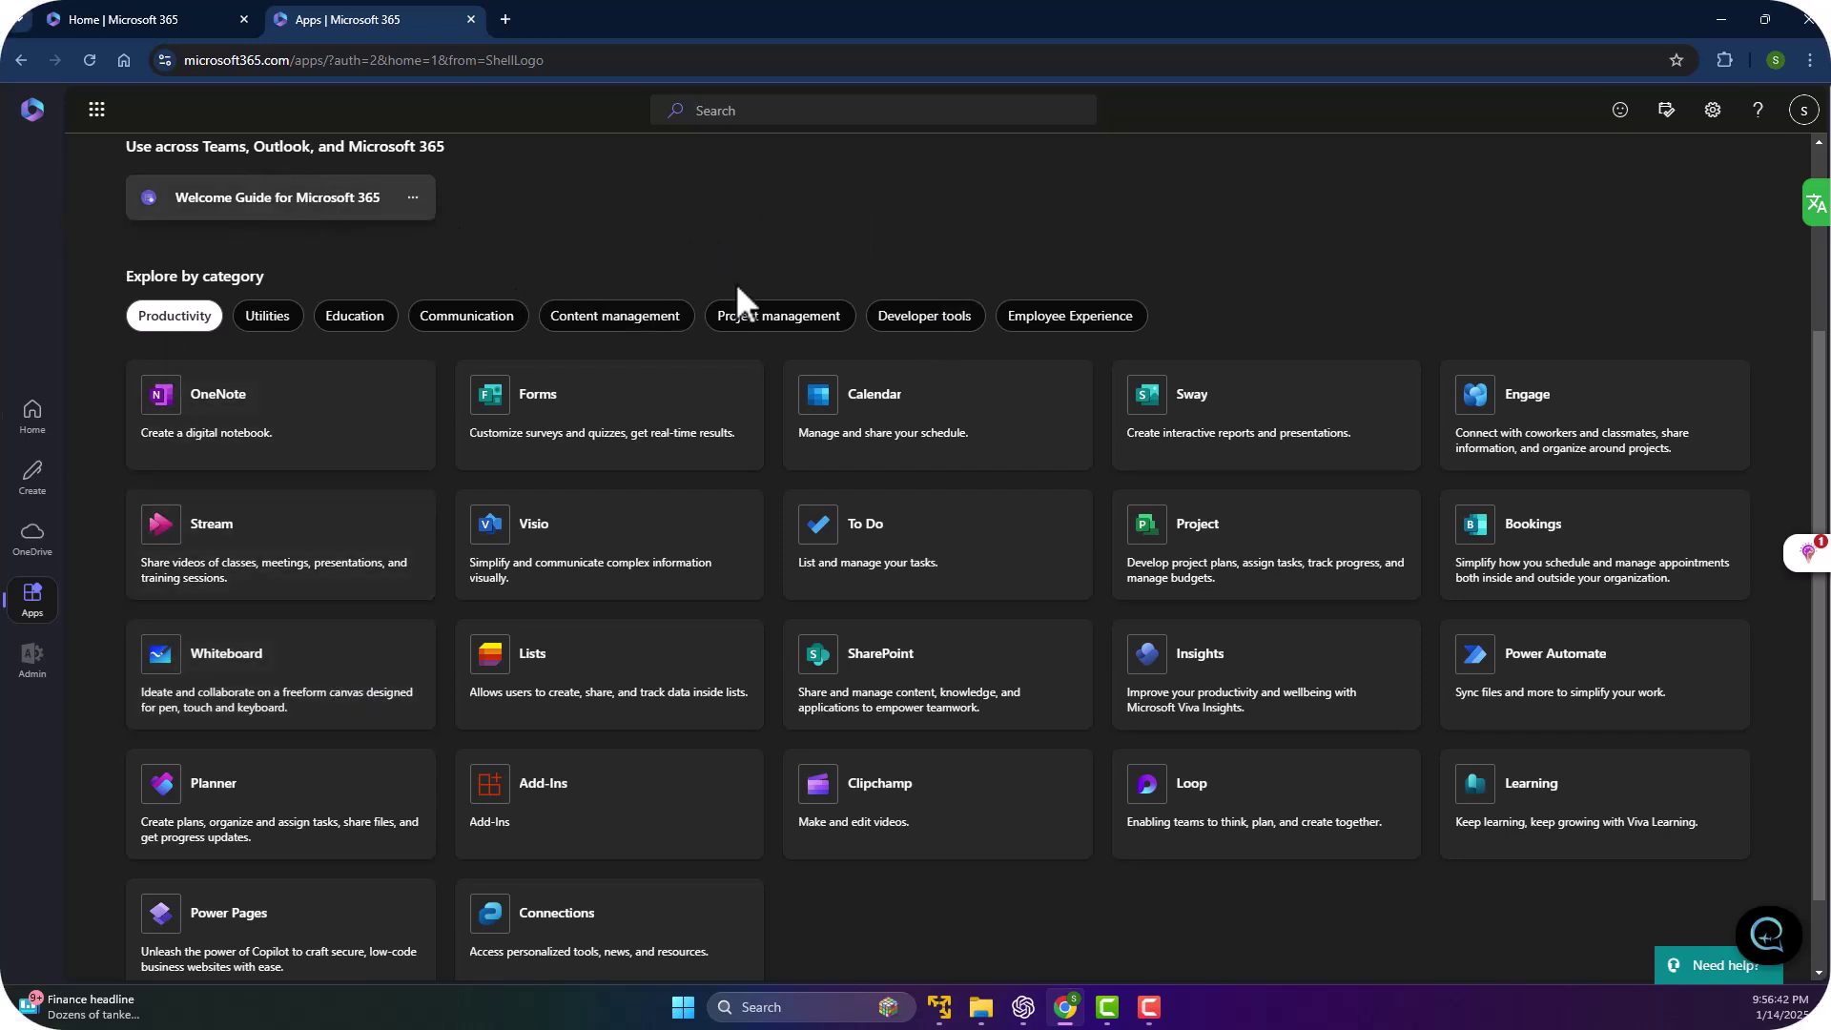
Launch Word for the web in a new tab from the Microsoft 365 app launcher.
left_click(113, 109)
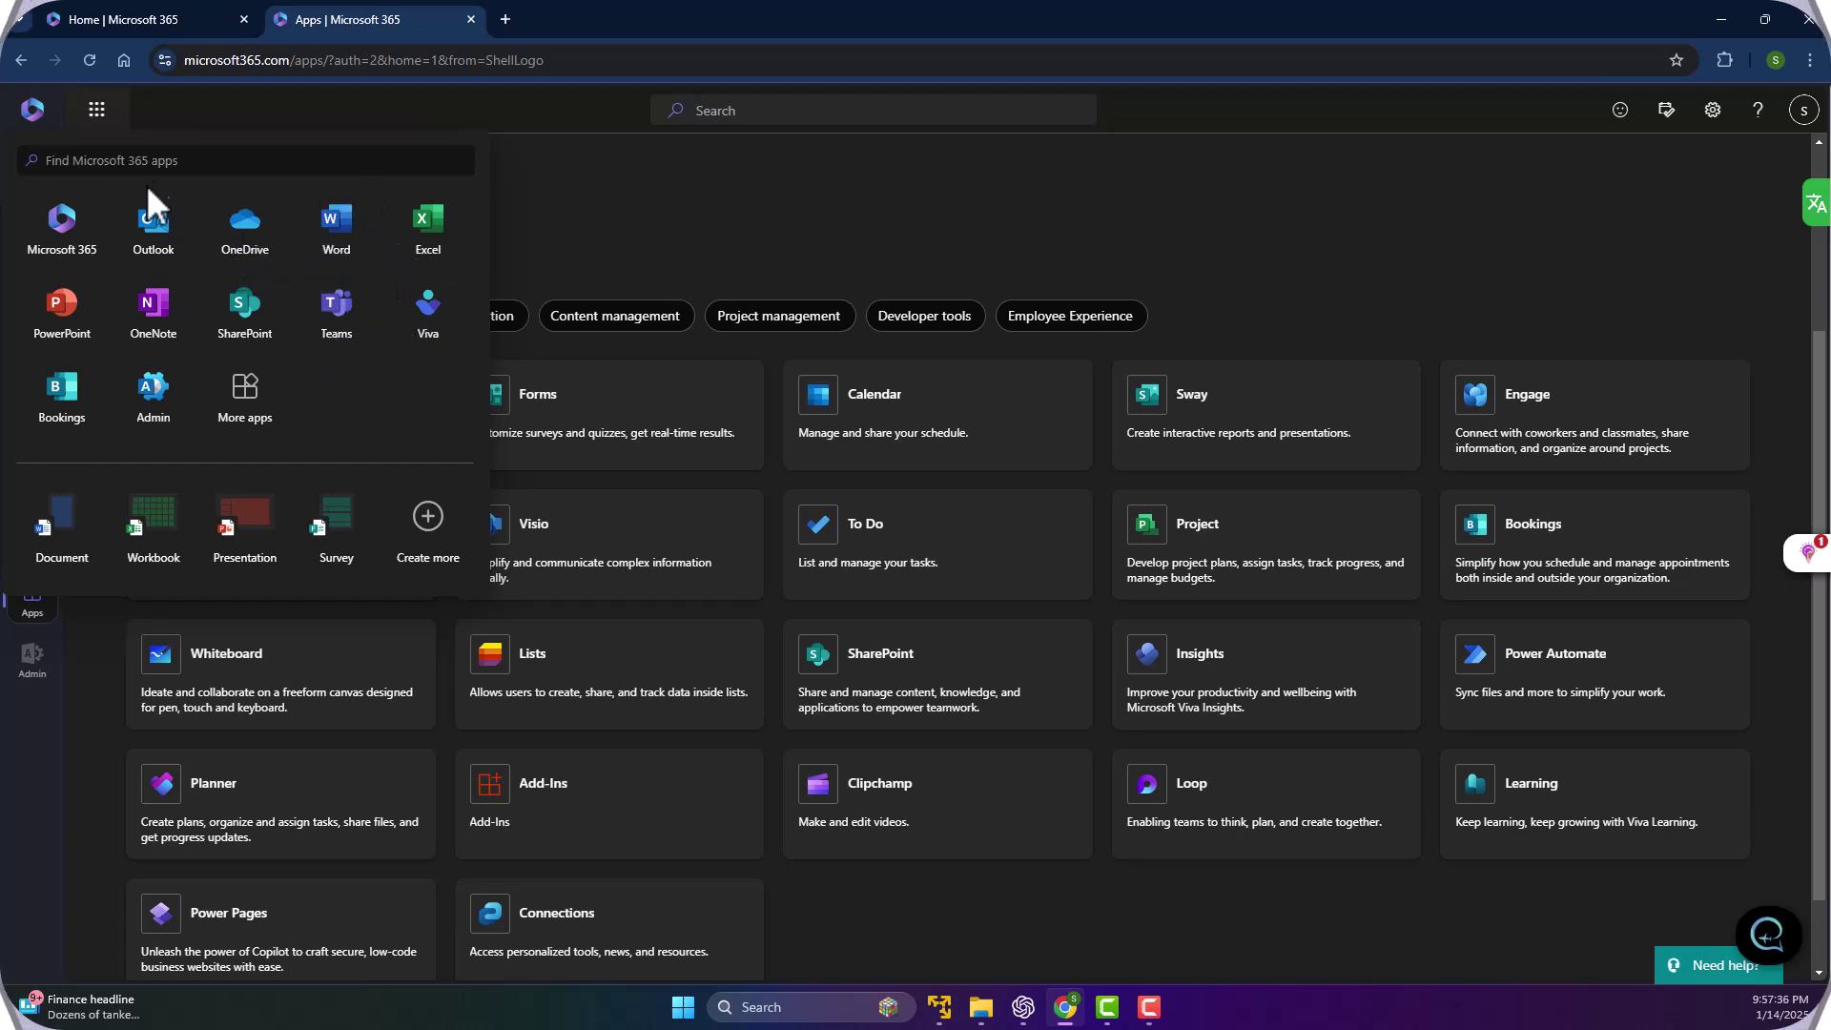
left_click(351, 246)
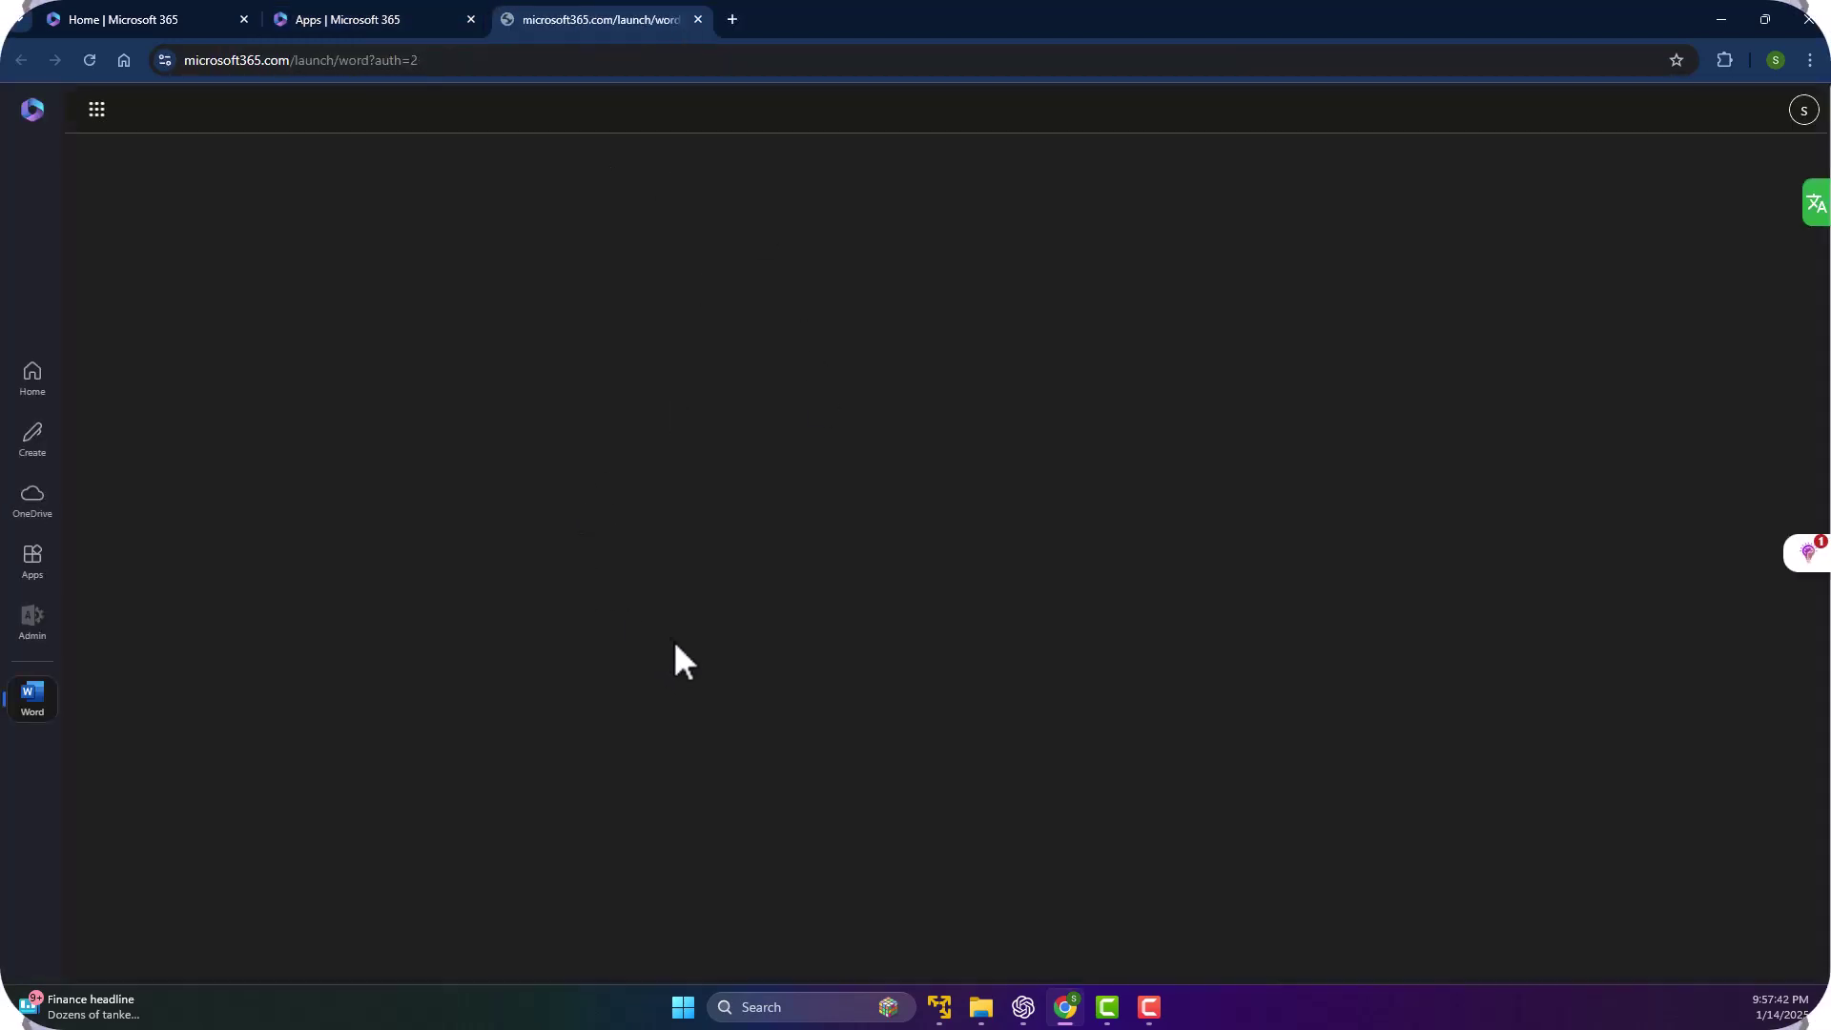
Search the Start menu for 'word' and launch the Word desktop app.
left_click(684, 1013)
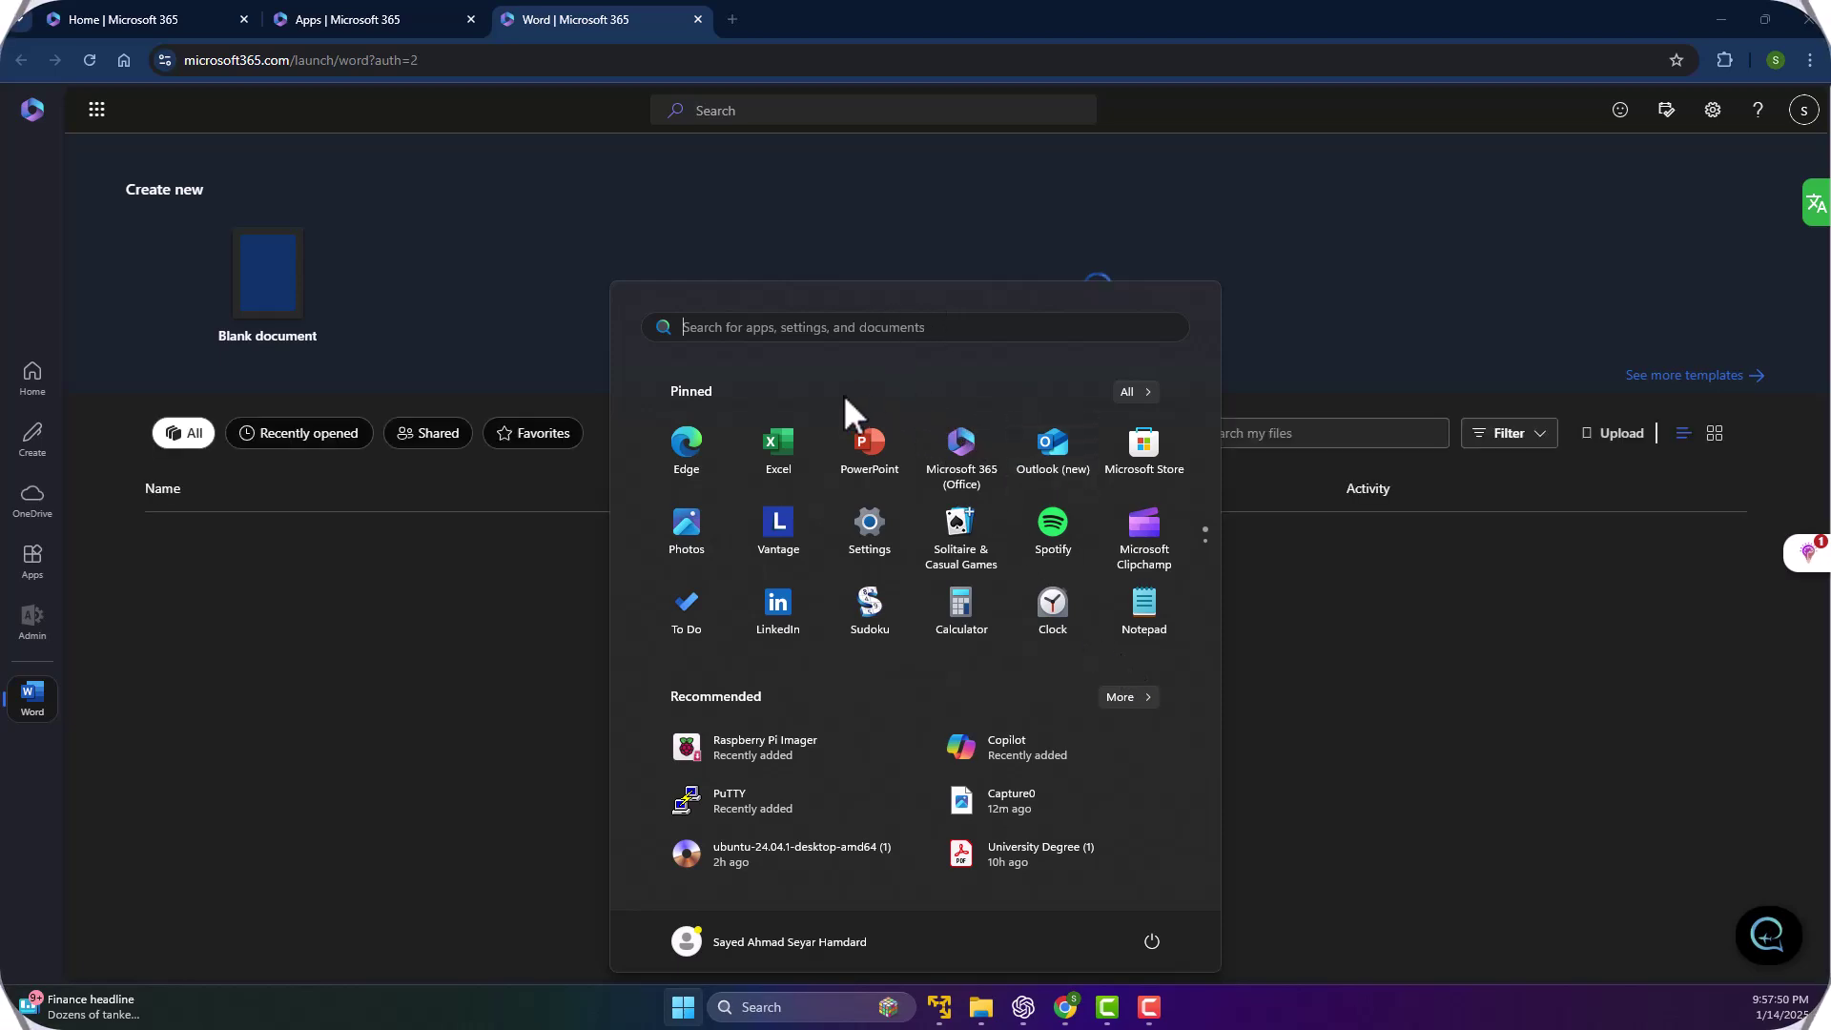
left_click(860, 330)
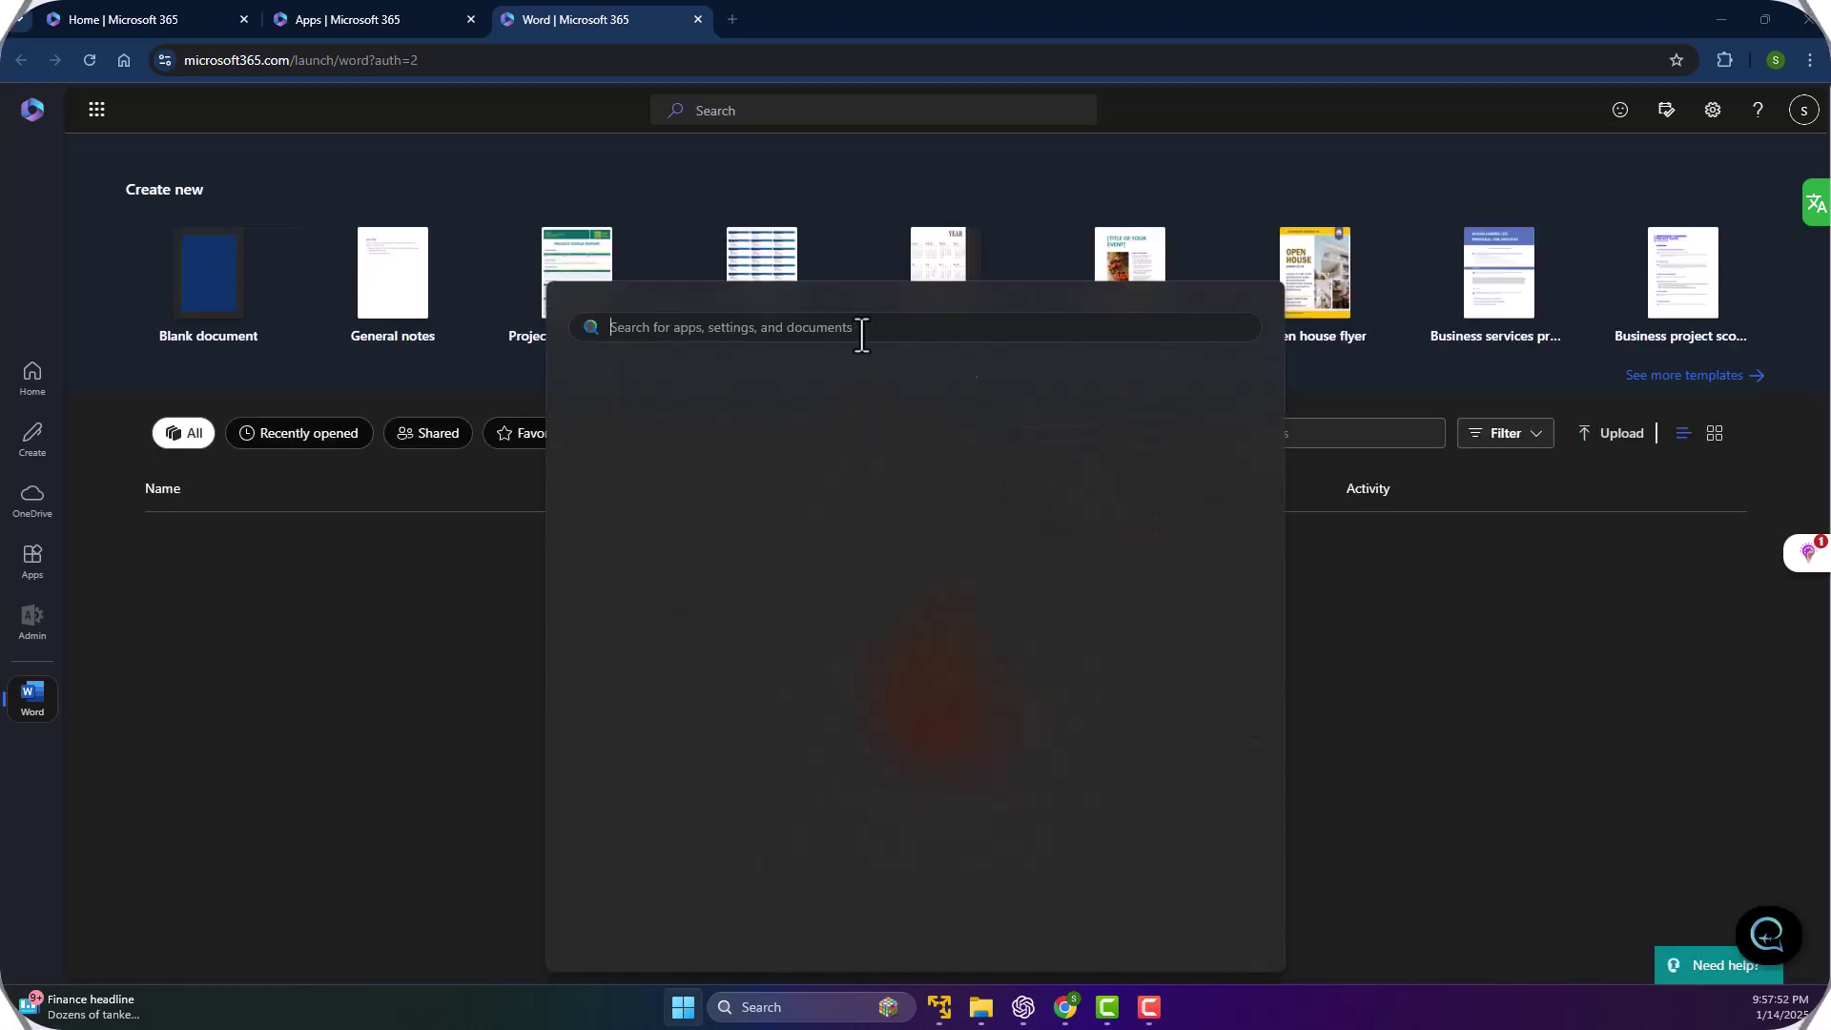
type("word")
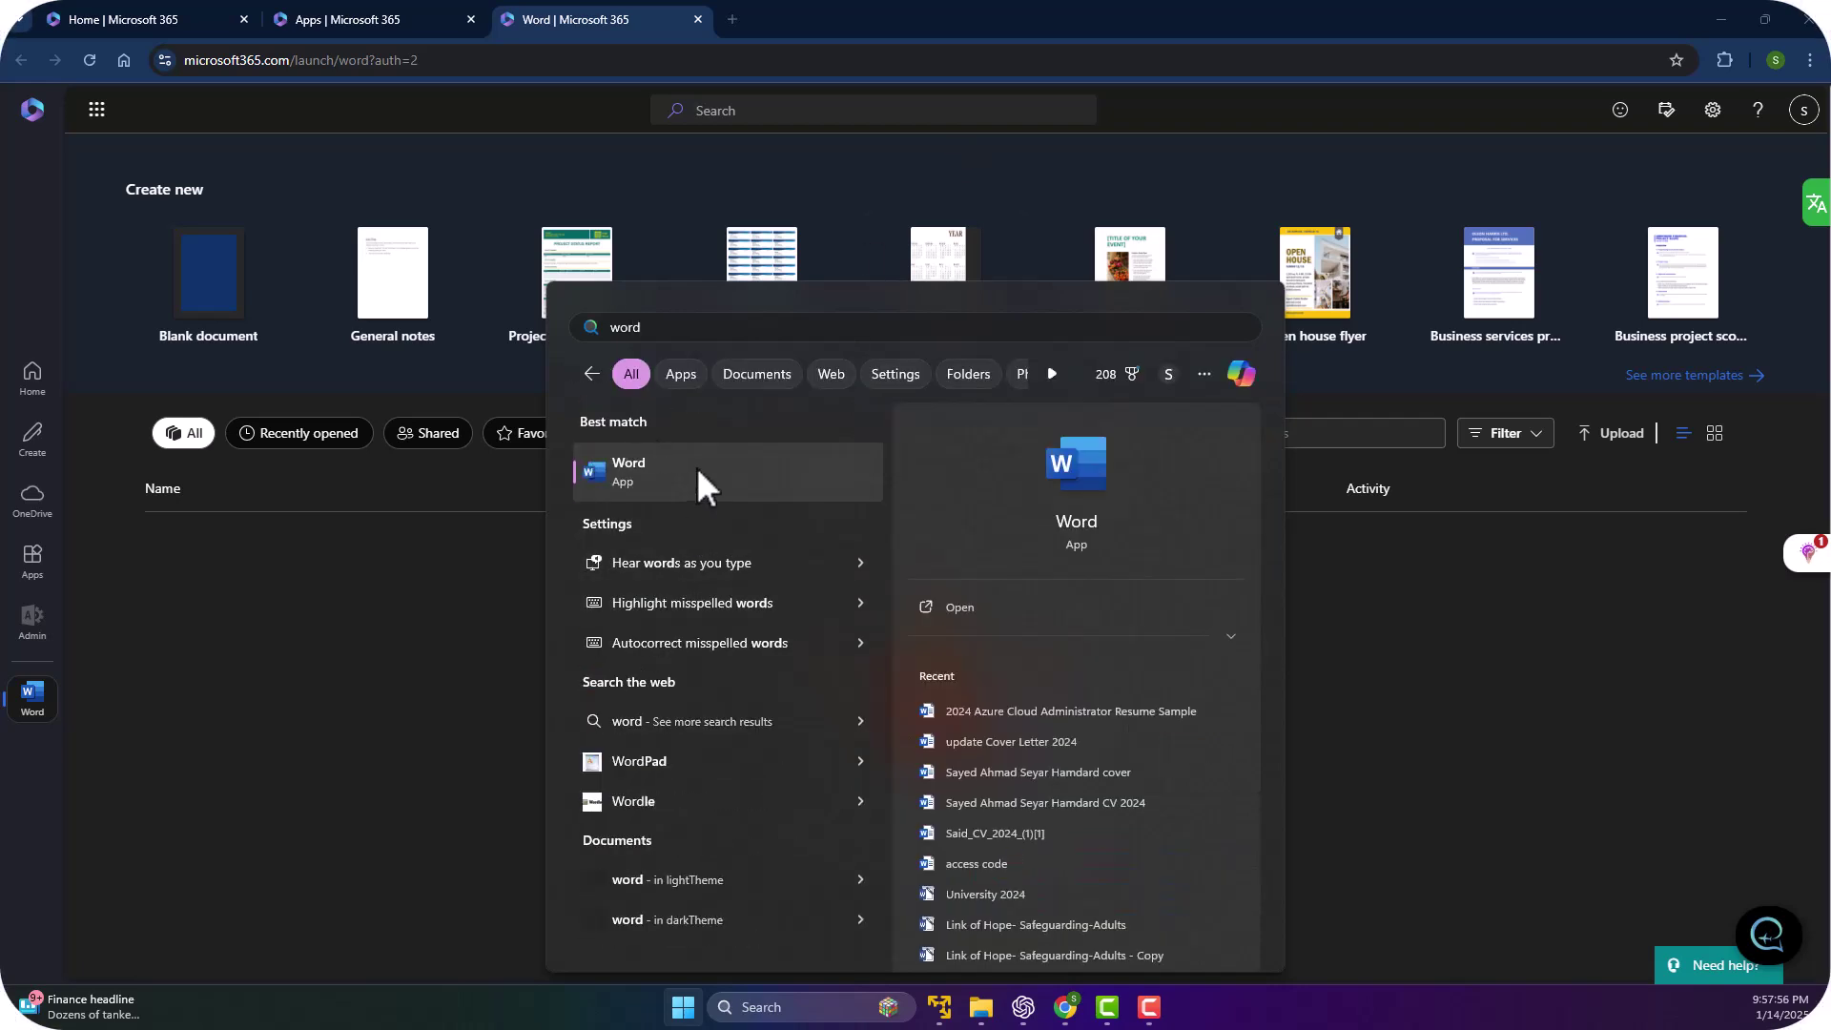
left_click(702, 472)
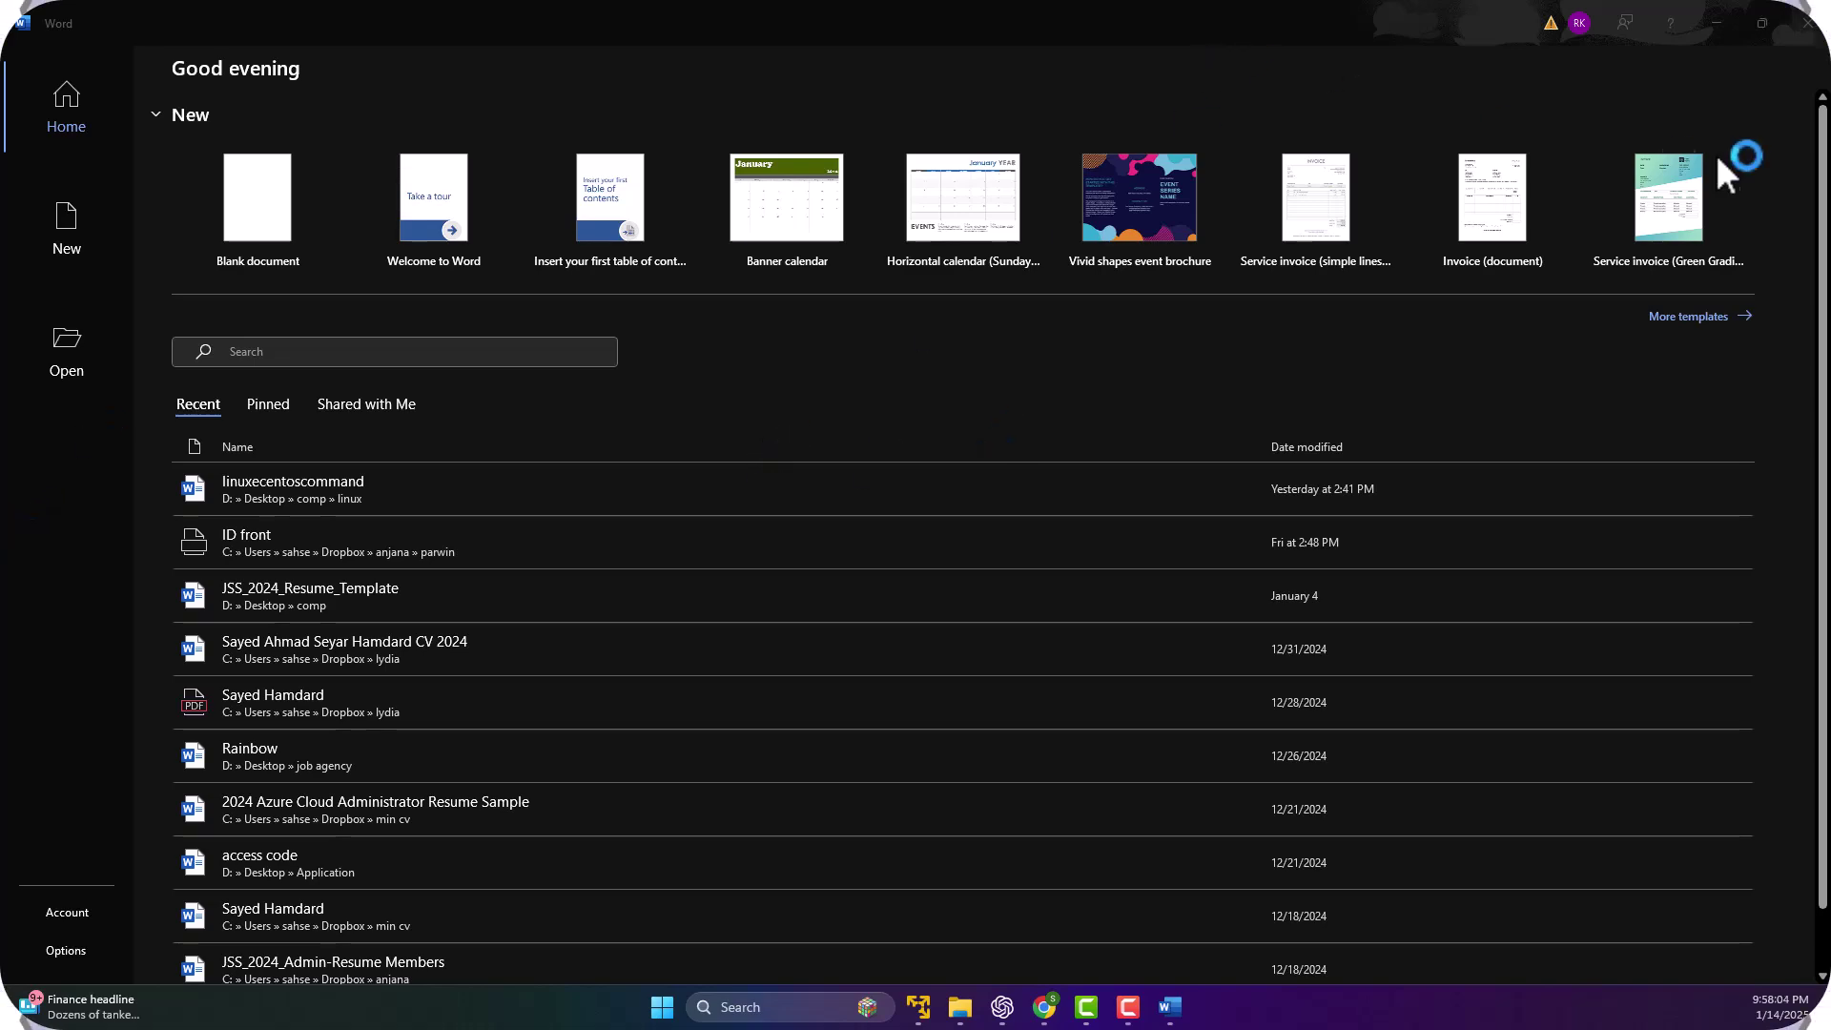
Minimize the desktop Word window to bring Word for the web back in Chrome.
left_click(1715, 22)
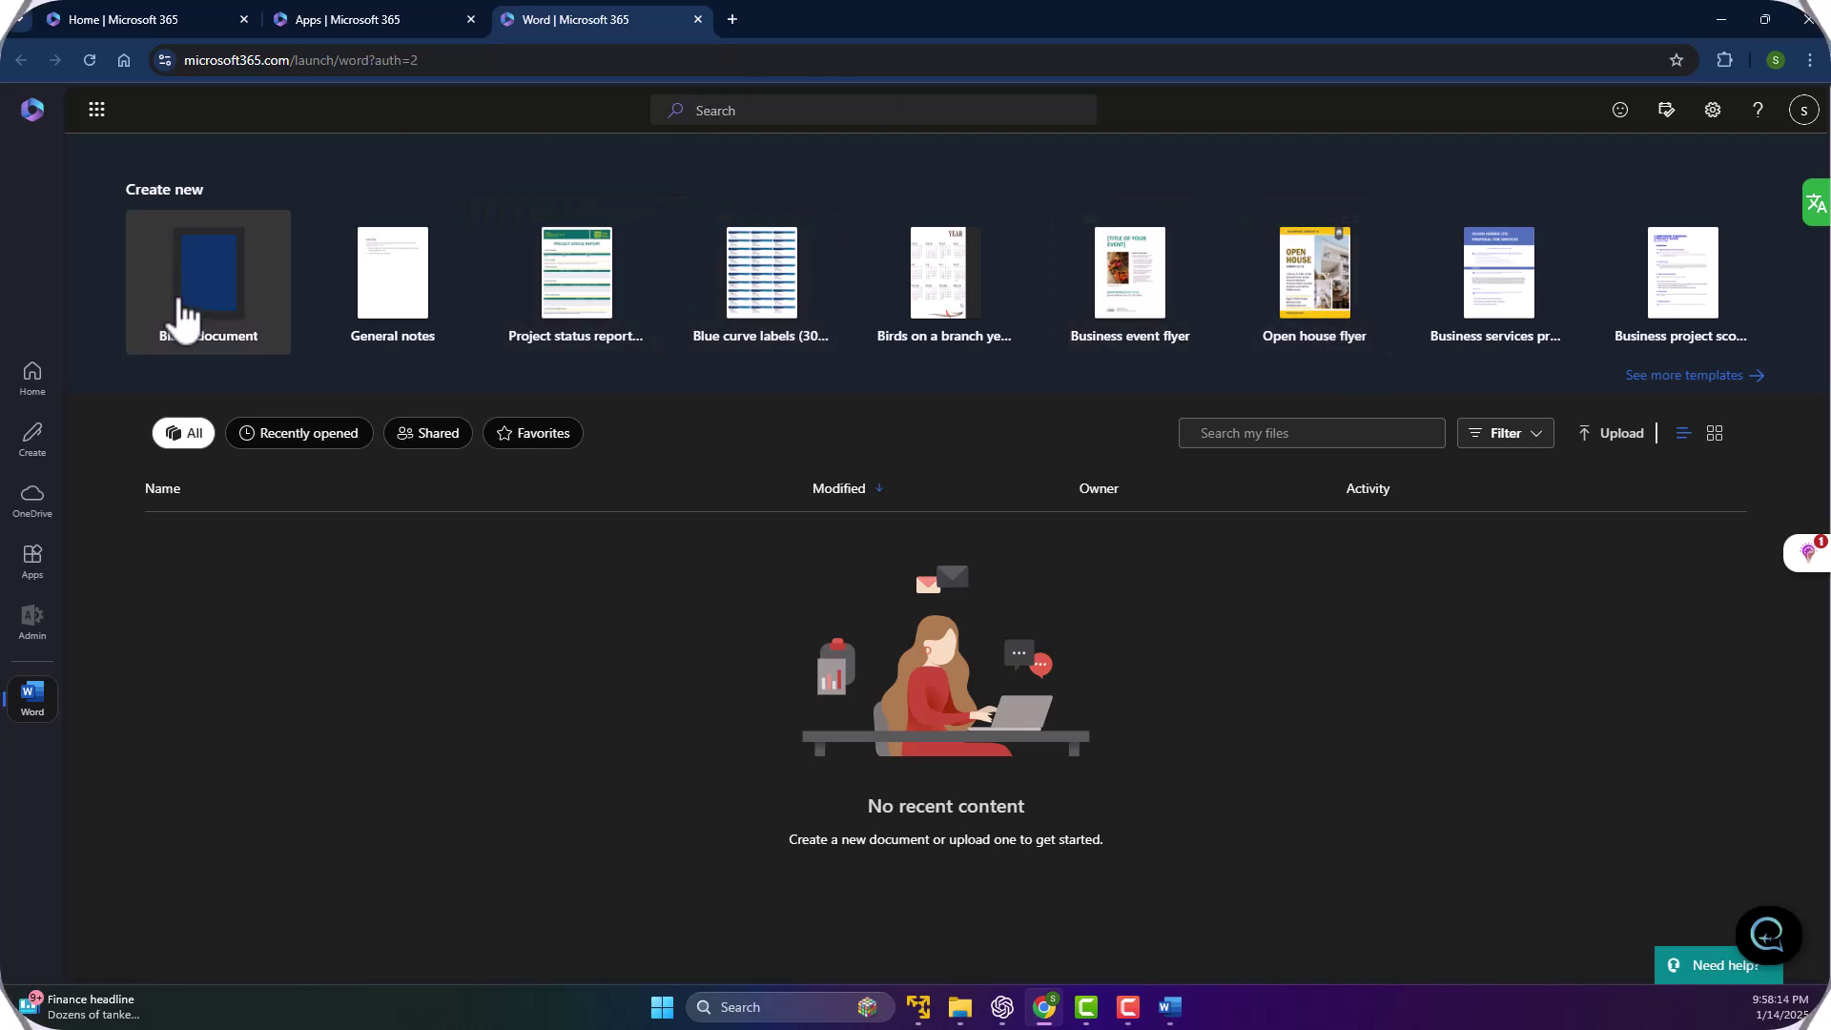
Create a blank Word document and close the privacy options notice.
left_click(214, 301)
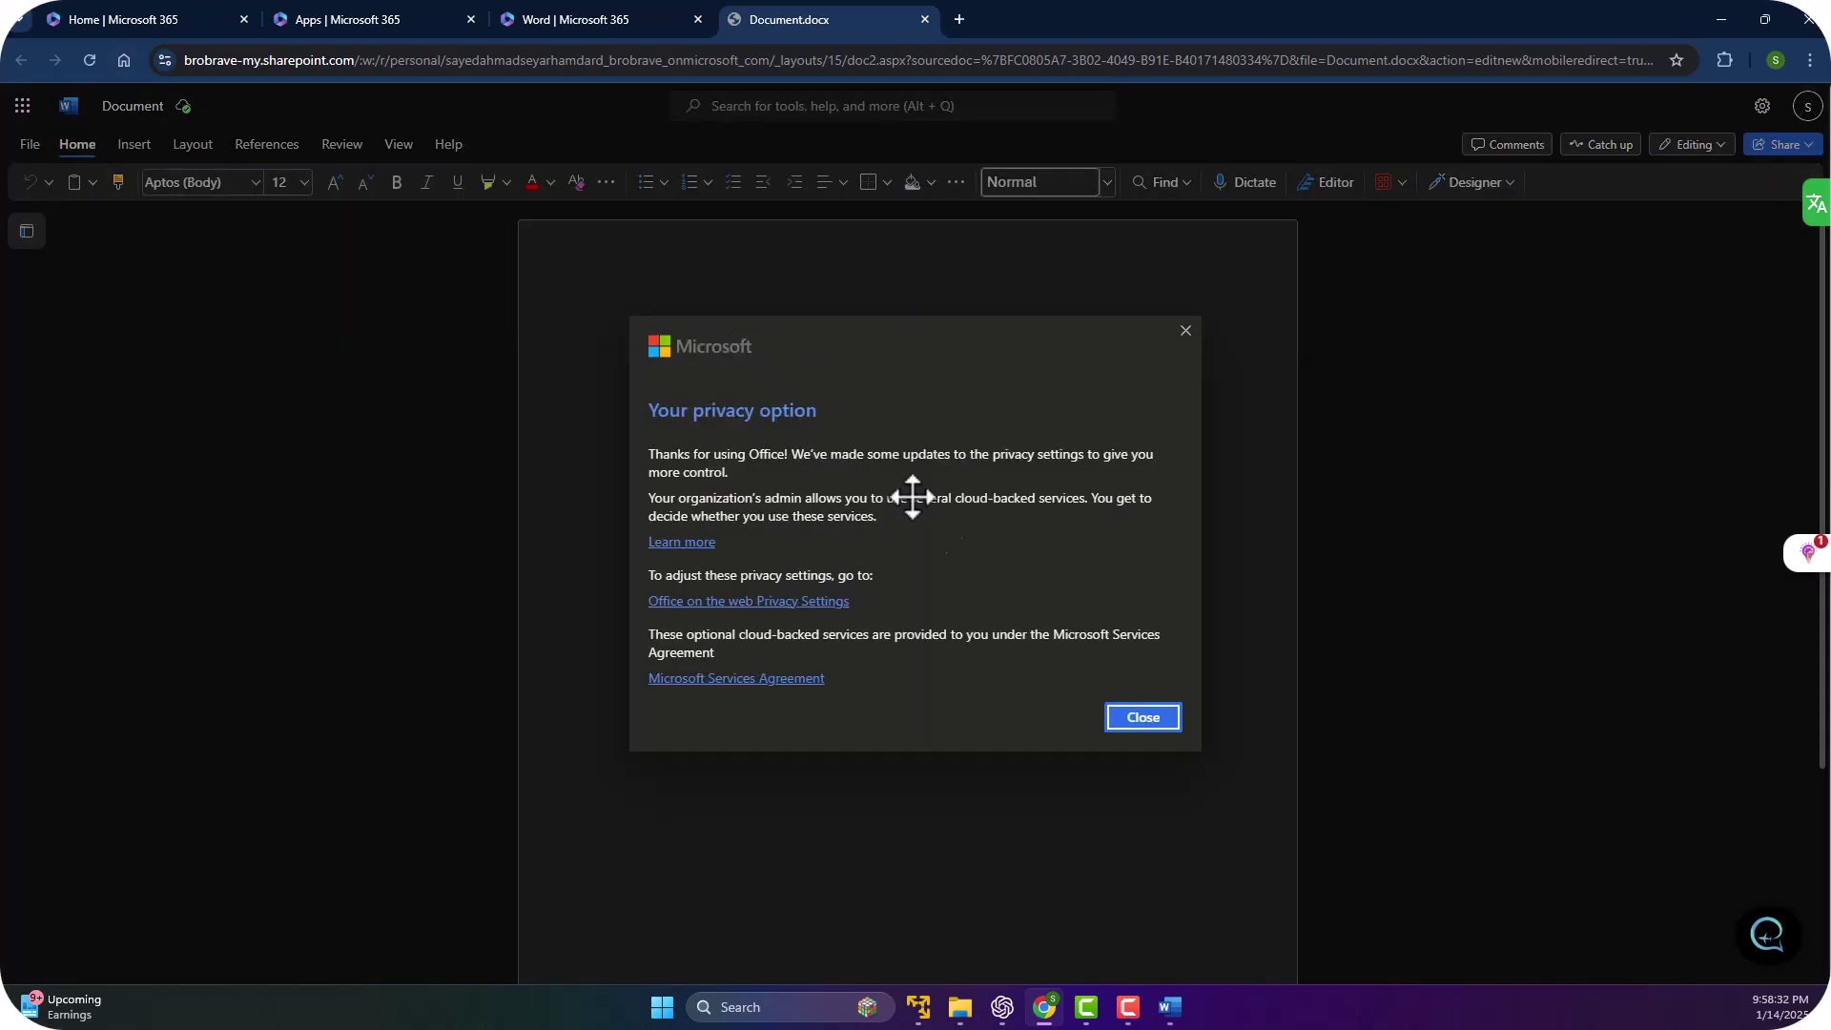
left_click(1151, 721)
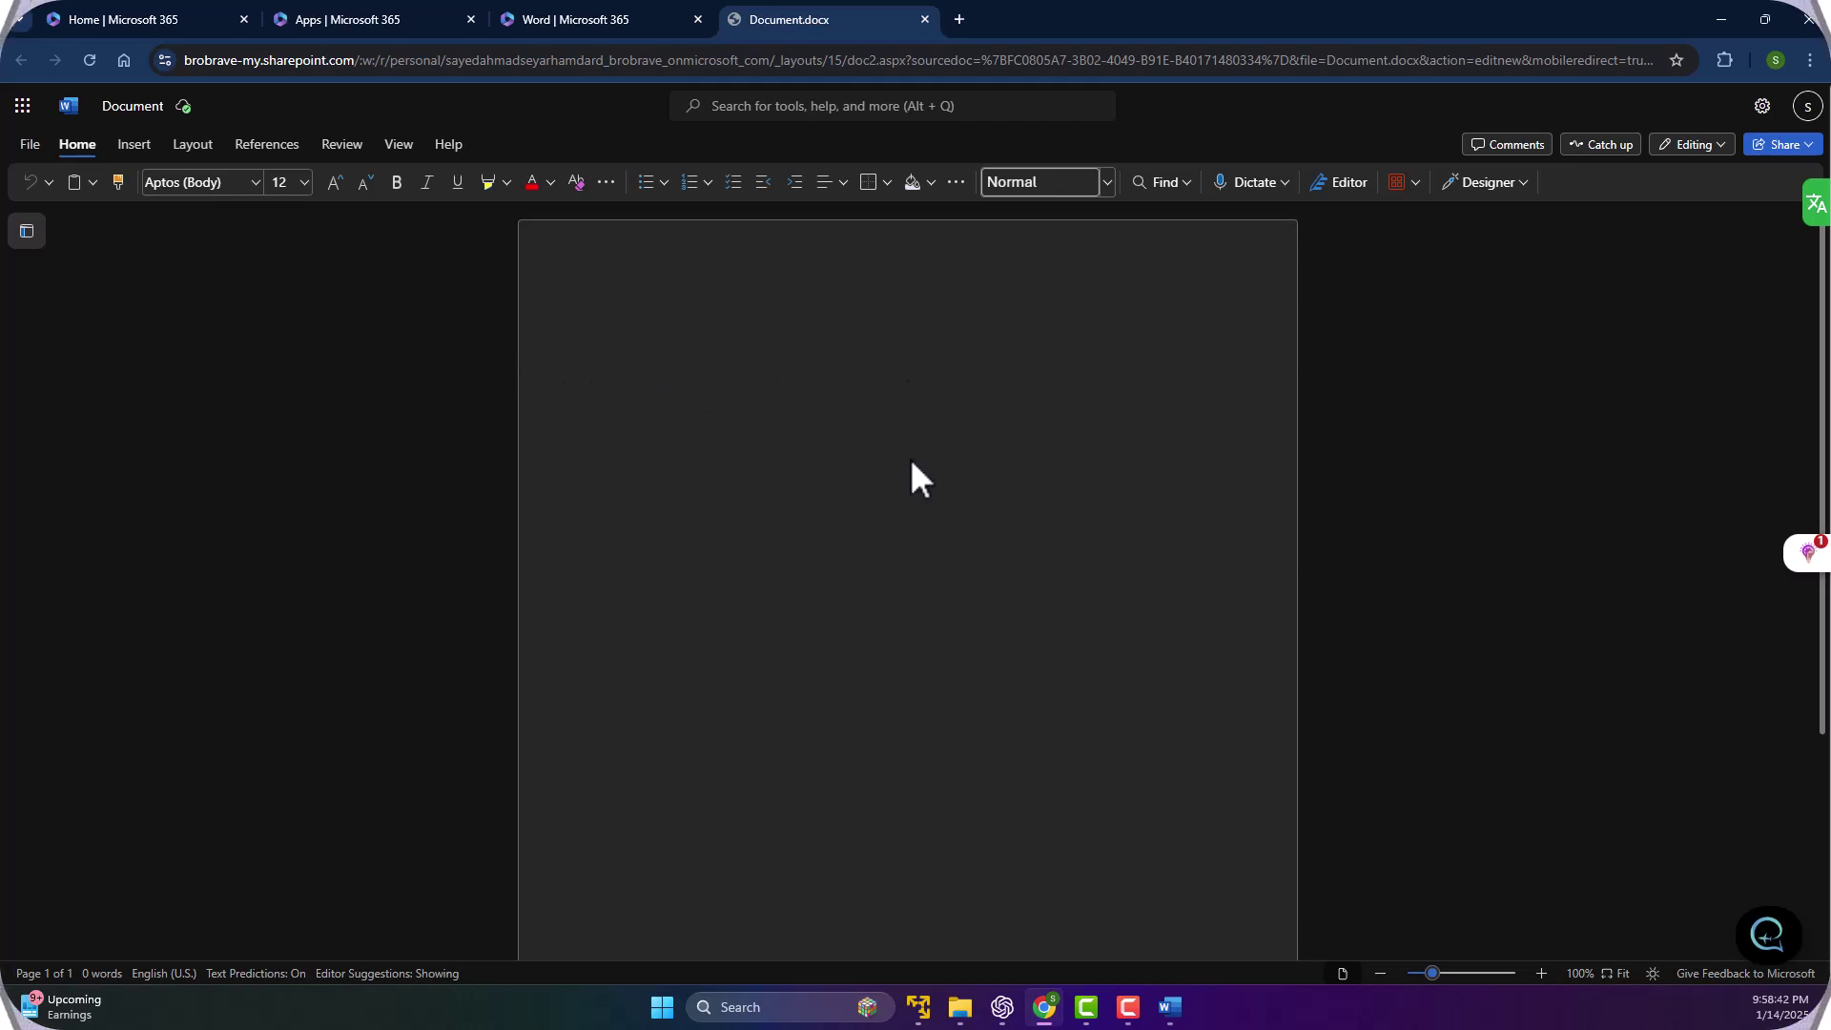
Enter =rand() in the document to generate five paragraphs of sample text.
key("alt+grave")
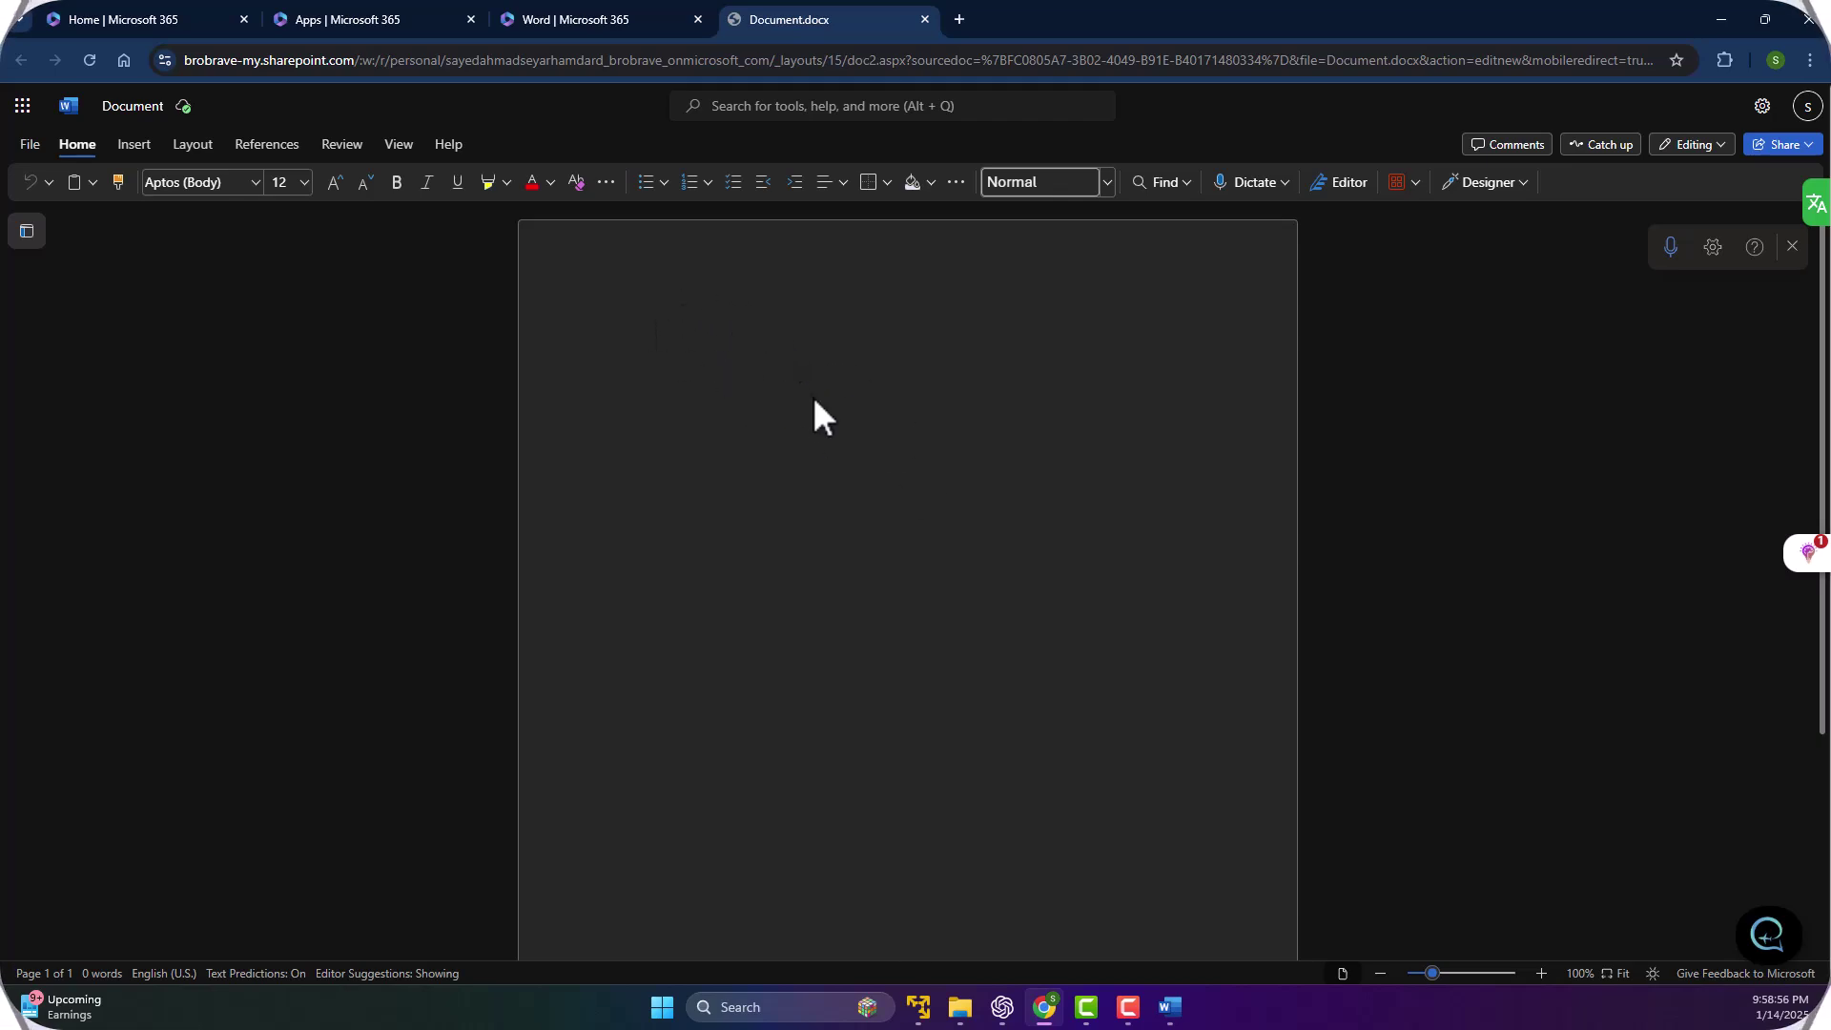
type("=rand()")
key("Return")
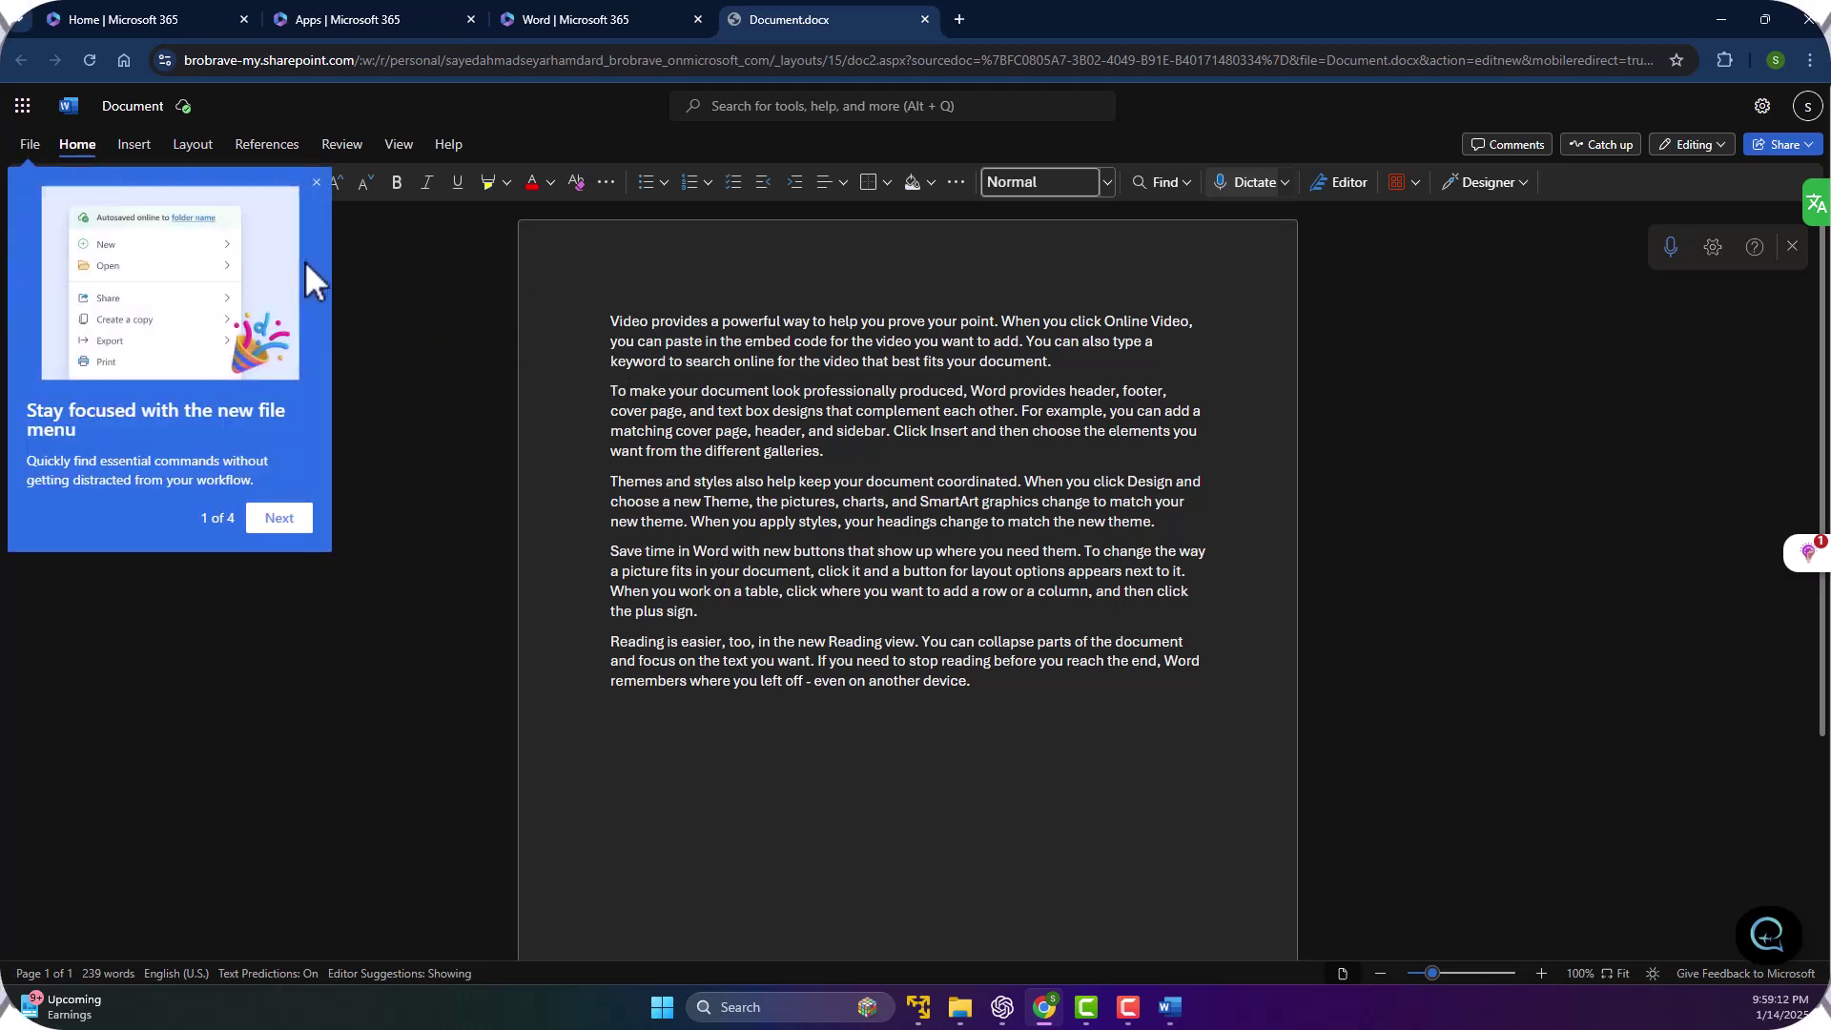
Dismiss the new file menu tip, then browse the File menu and close it unchanged.
left_click(316, 182)
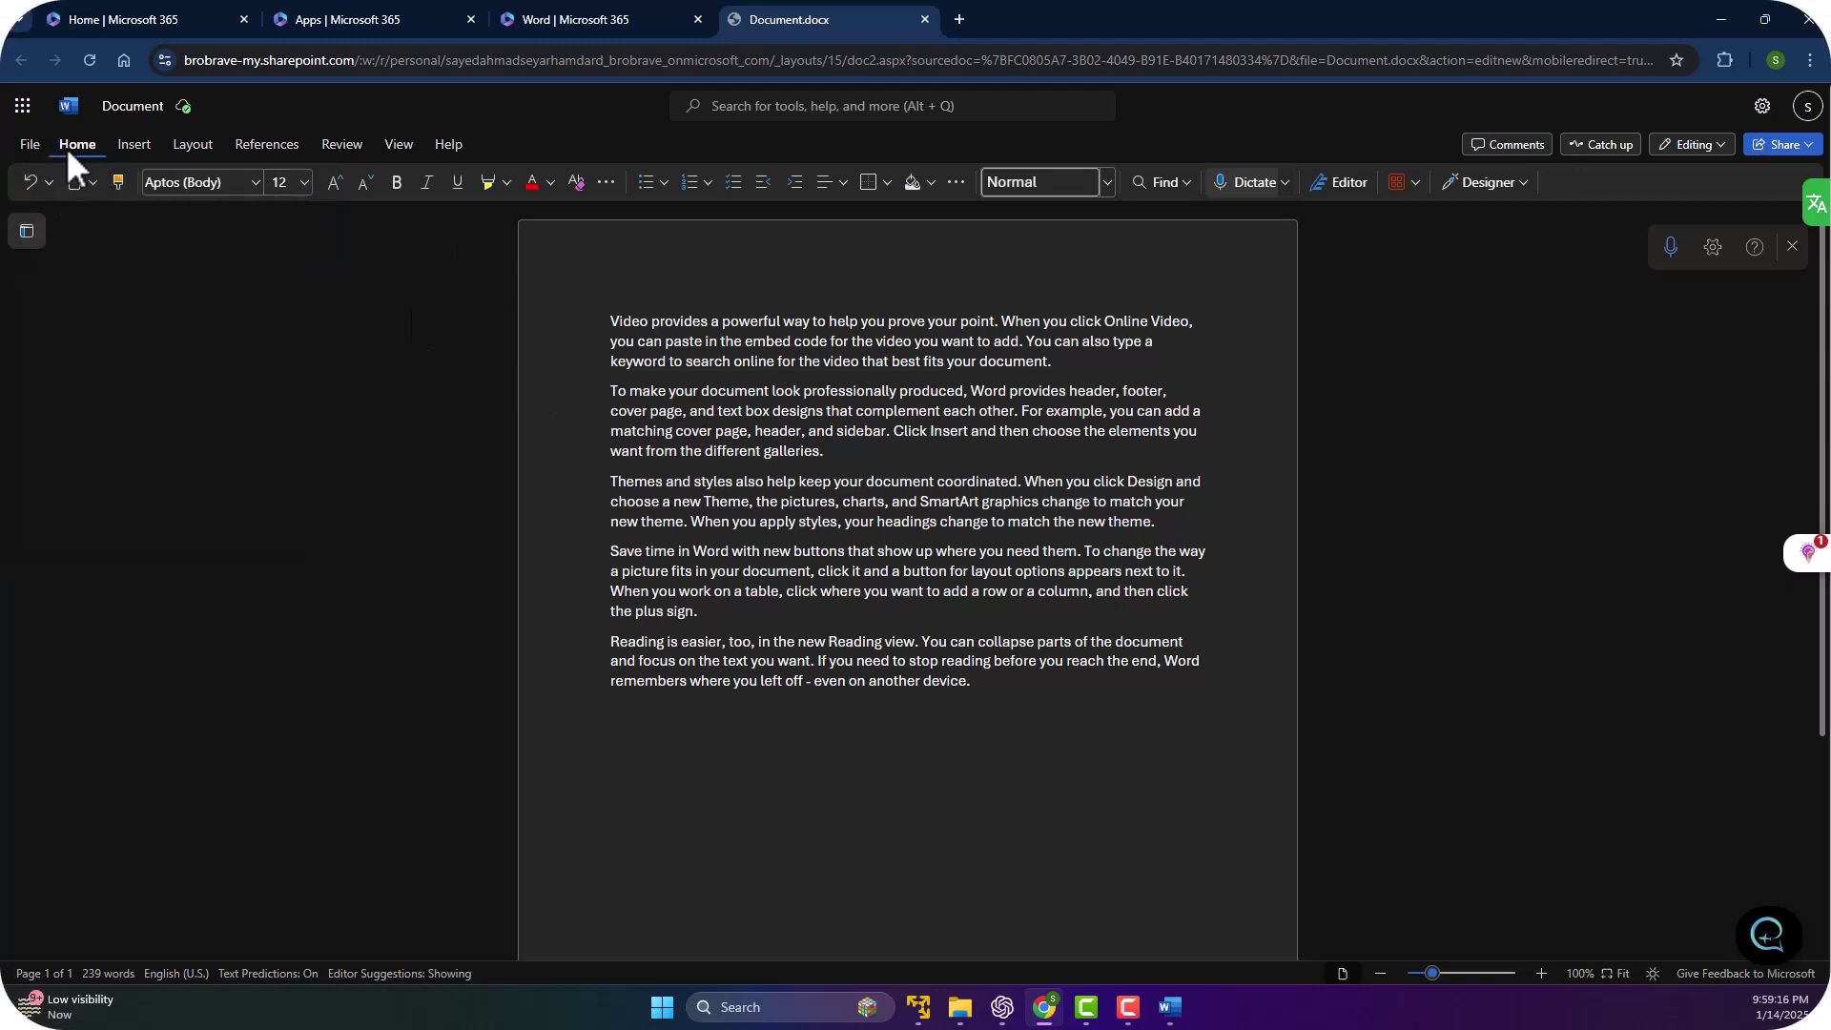
left_click(29, 149)
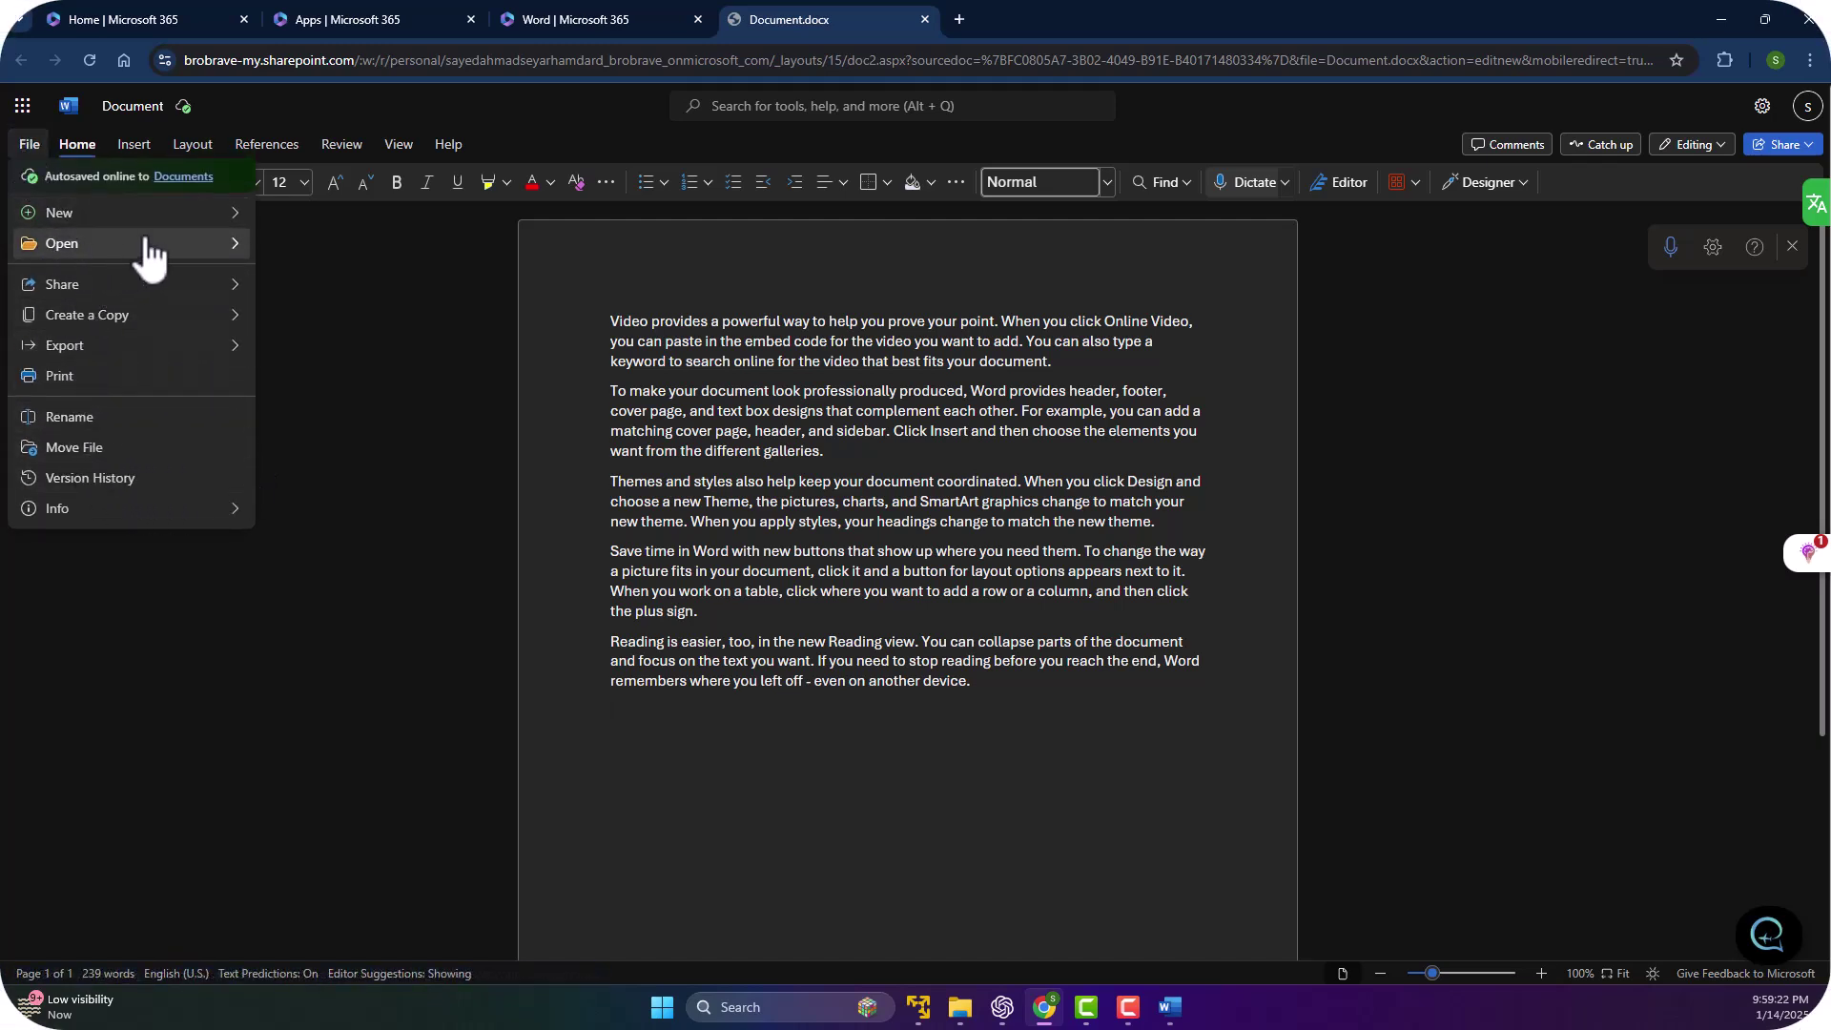
mouse_move(149, 226)
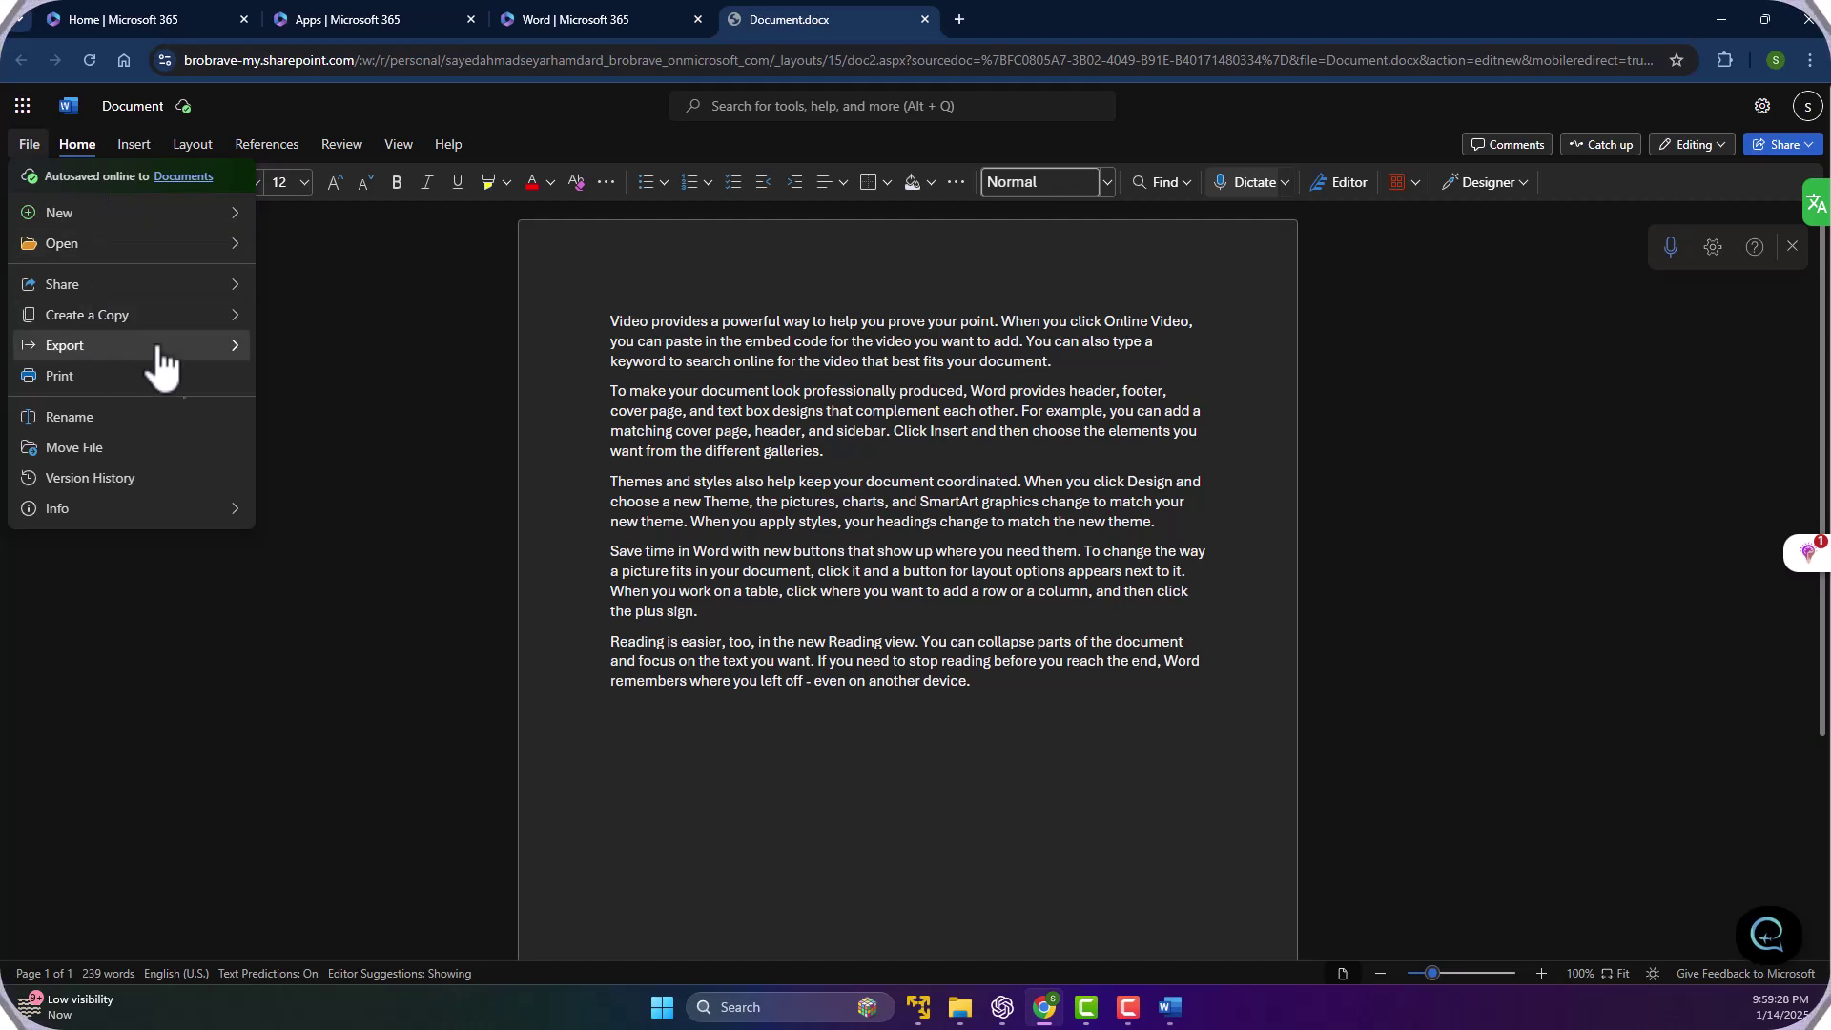
mouse_move(206, 252)
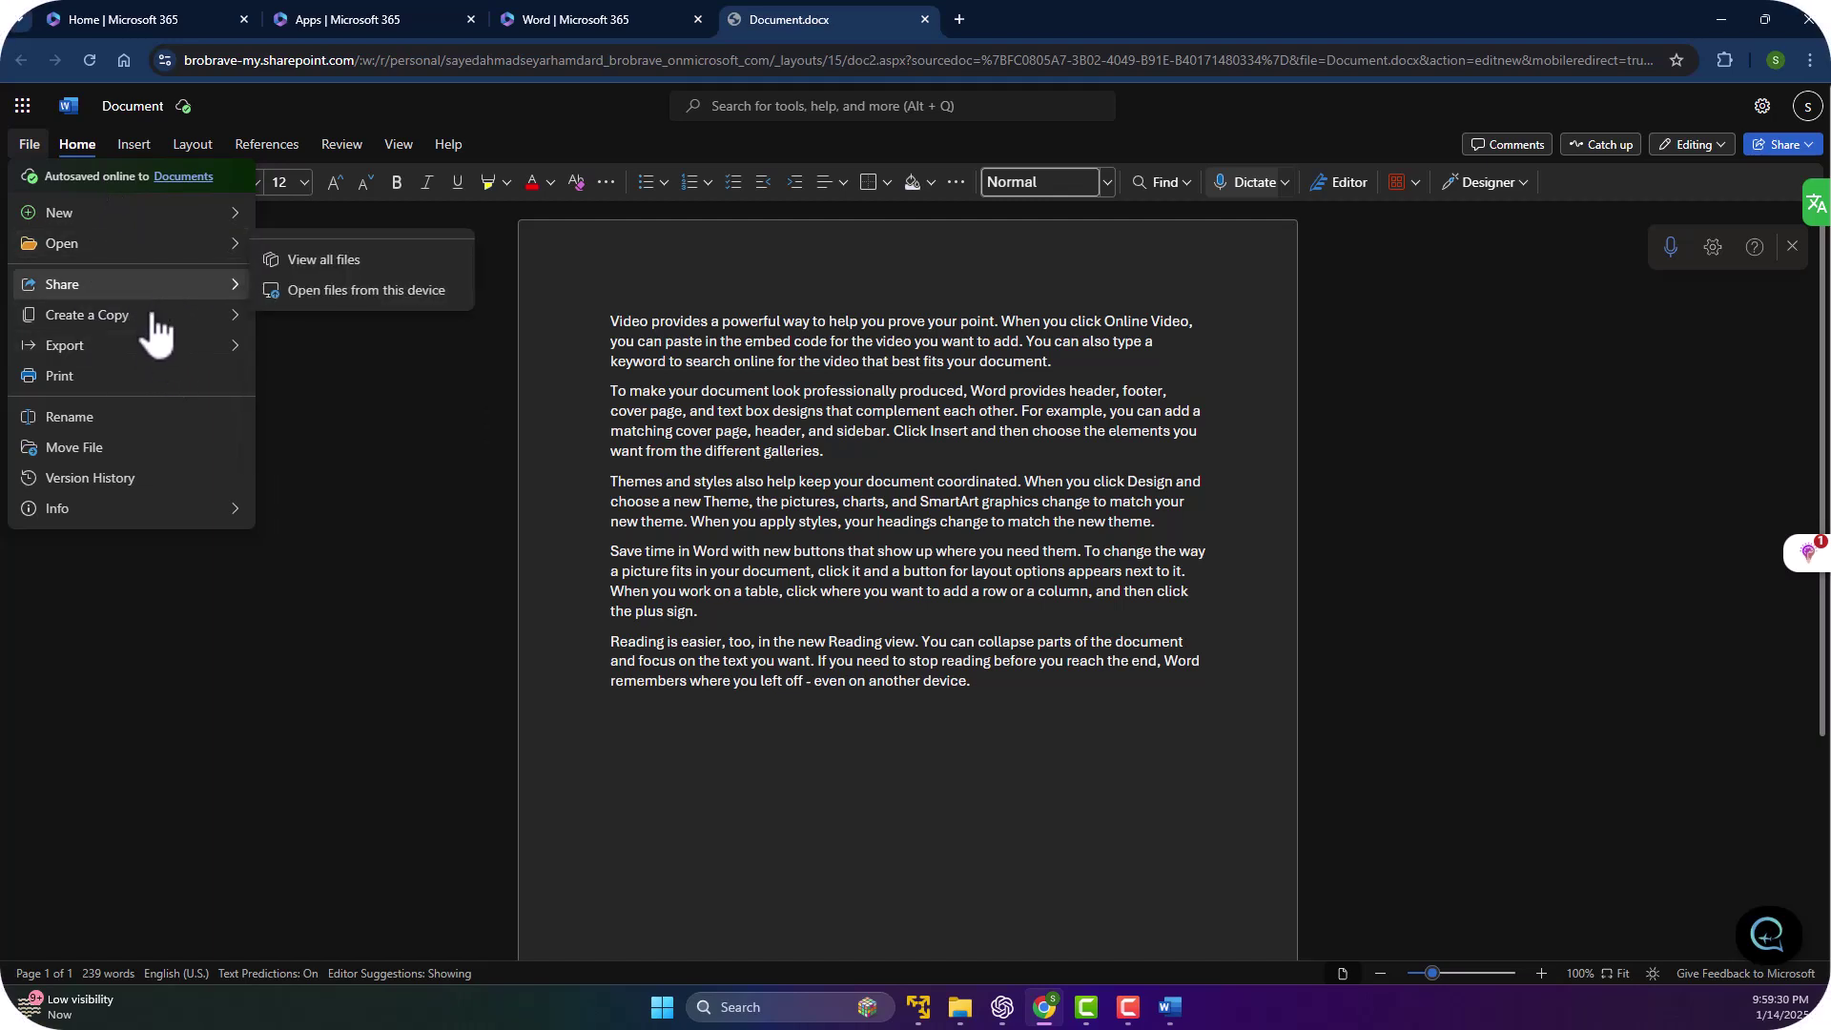
mouse_move(143, 319)
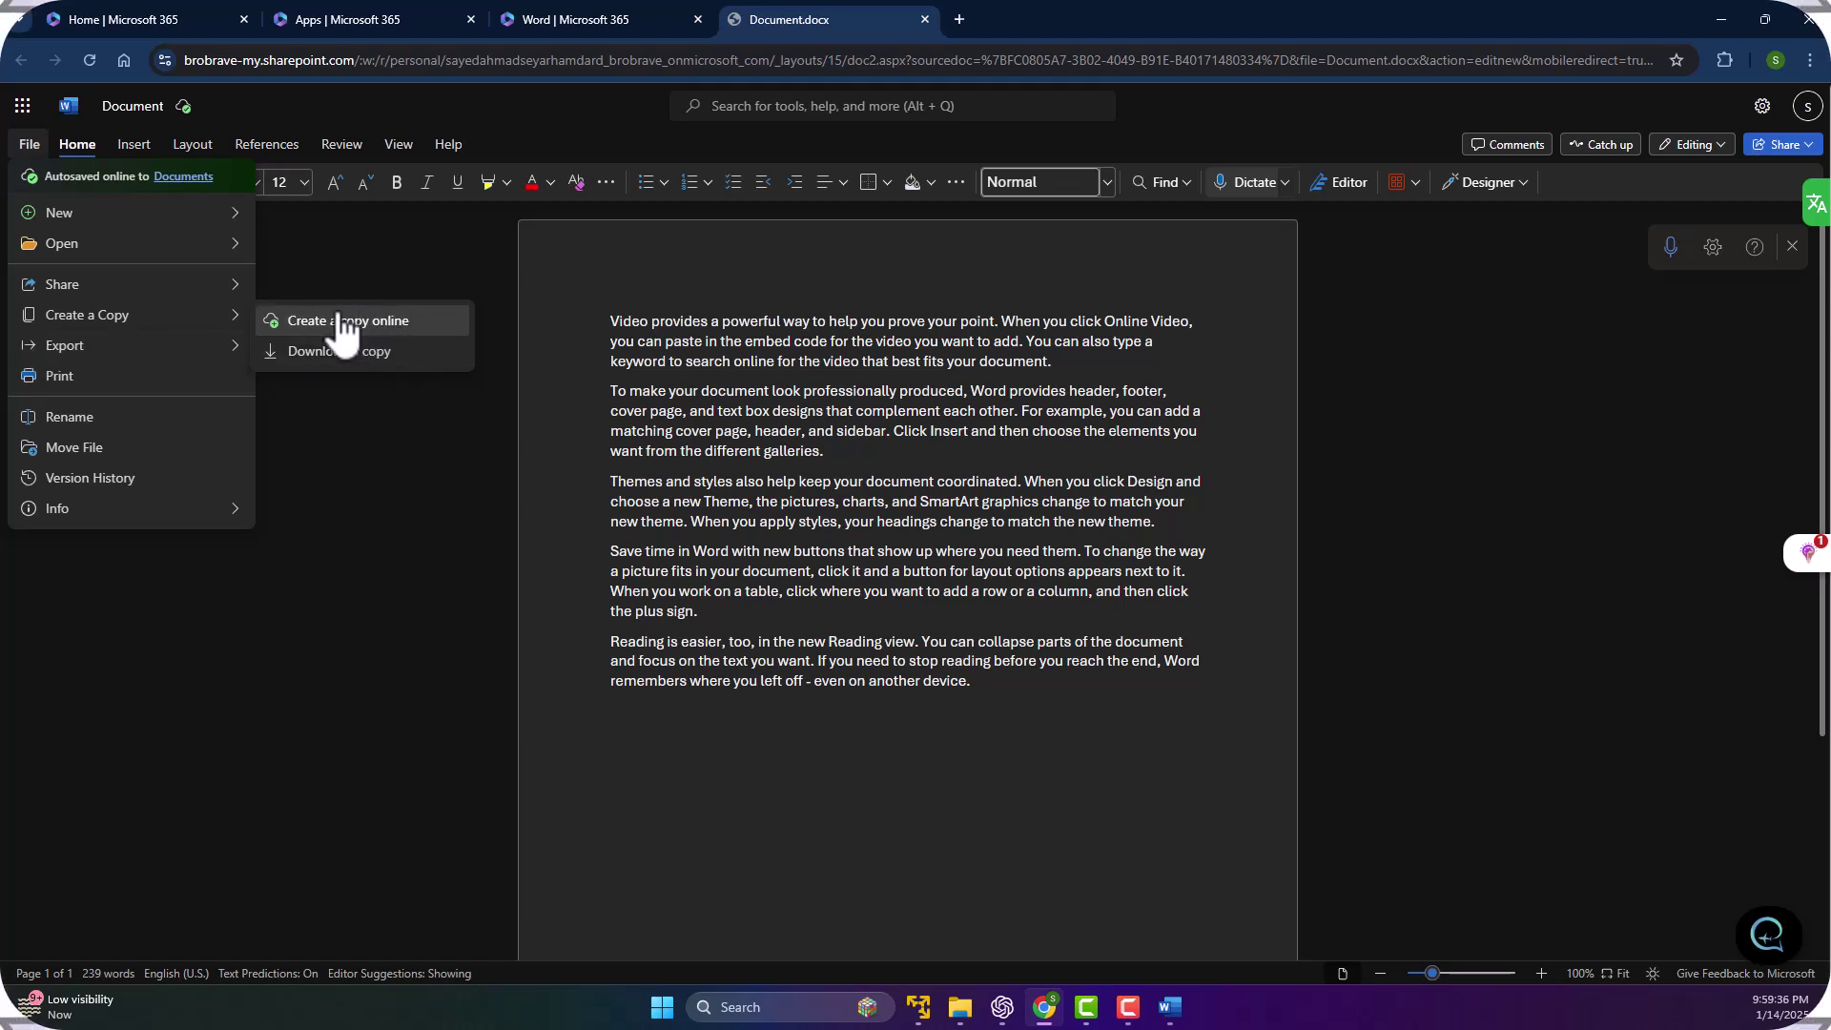
left_click(990, 410)
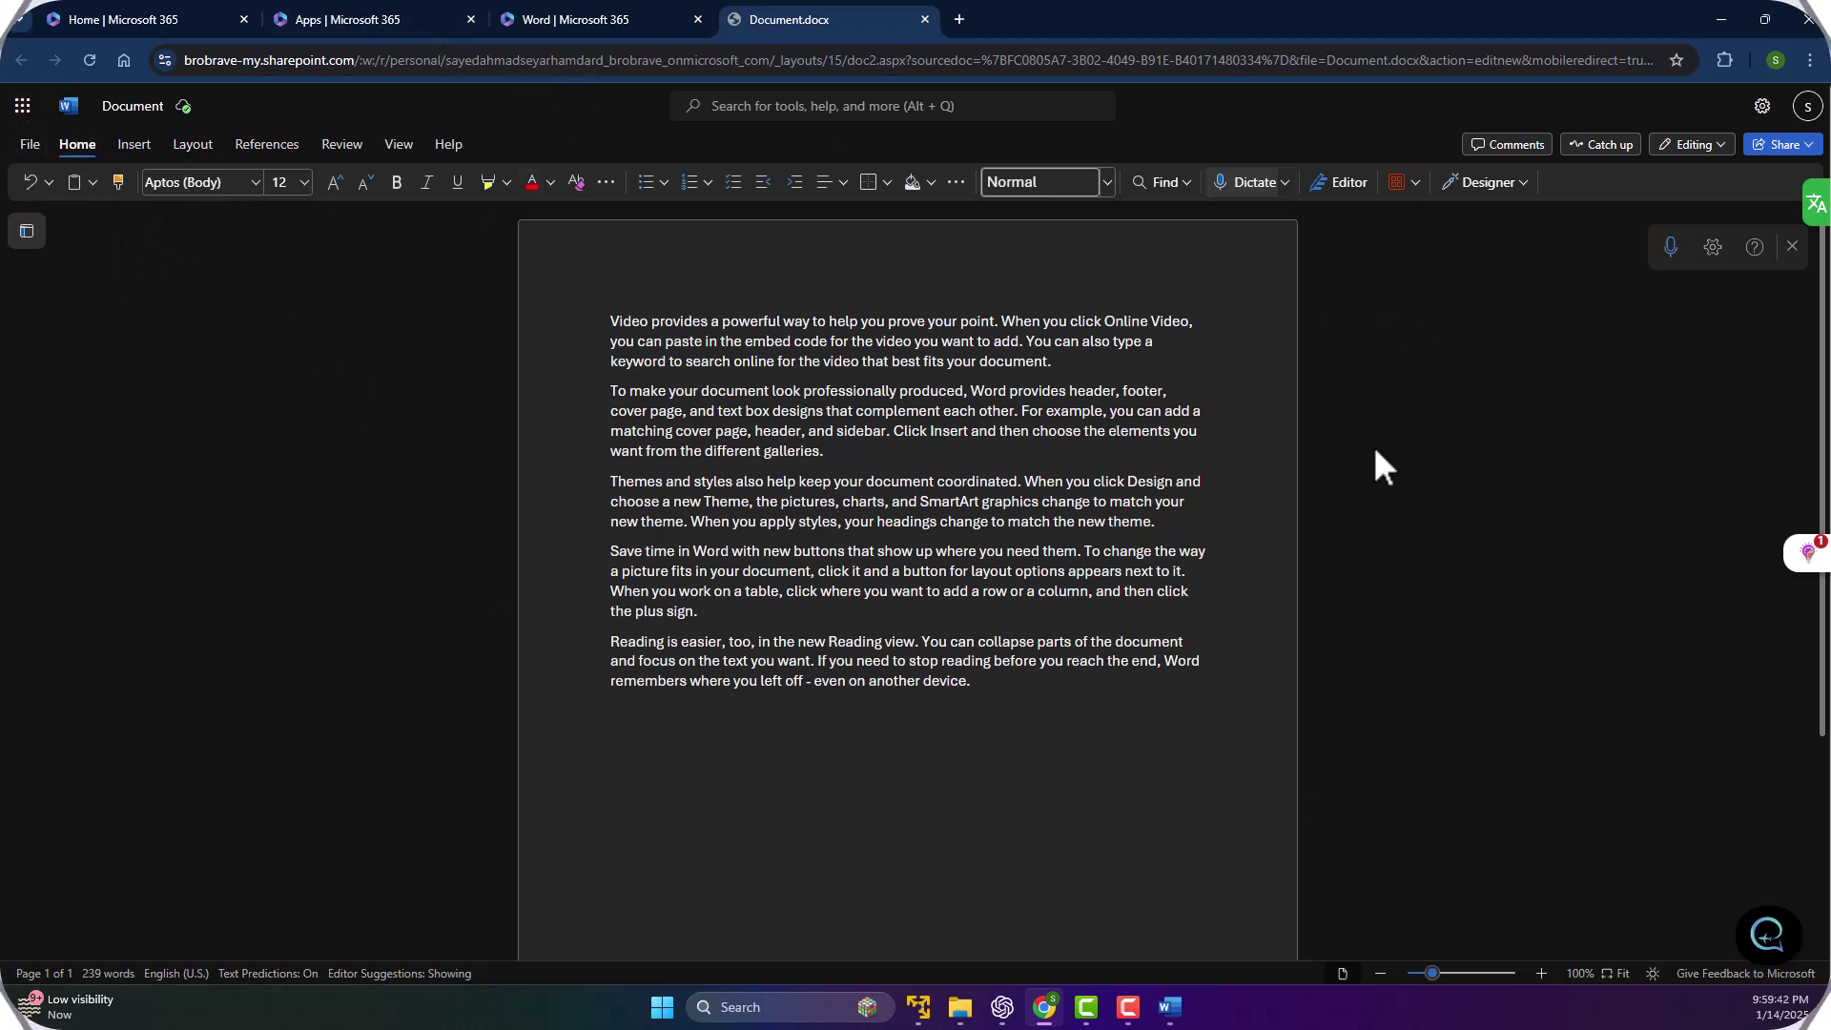
Close the Dictate toolbar and check the Share and Editing mode menus without changes.
left_click(1793, 246)
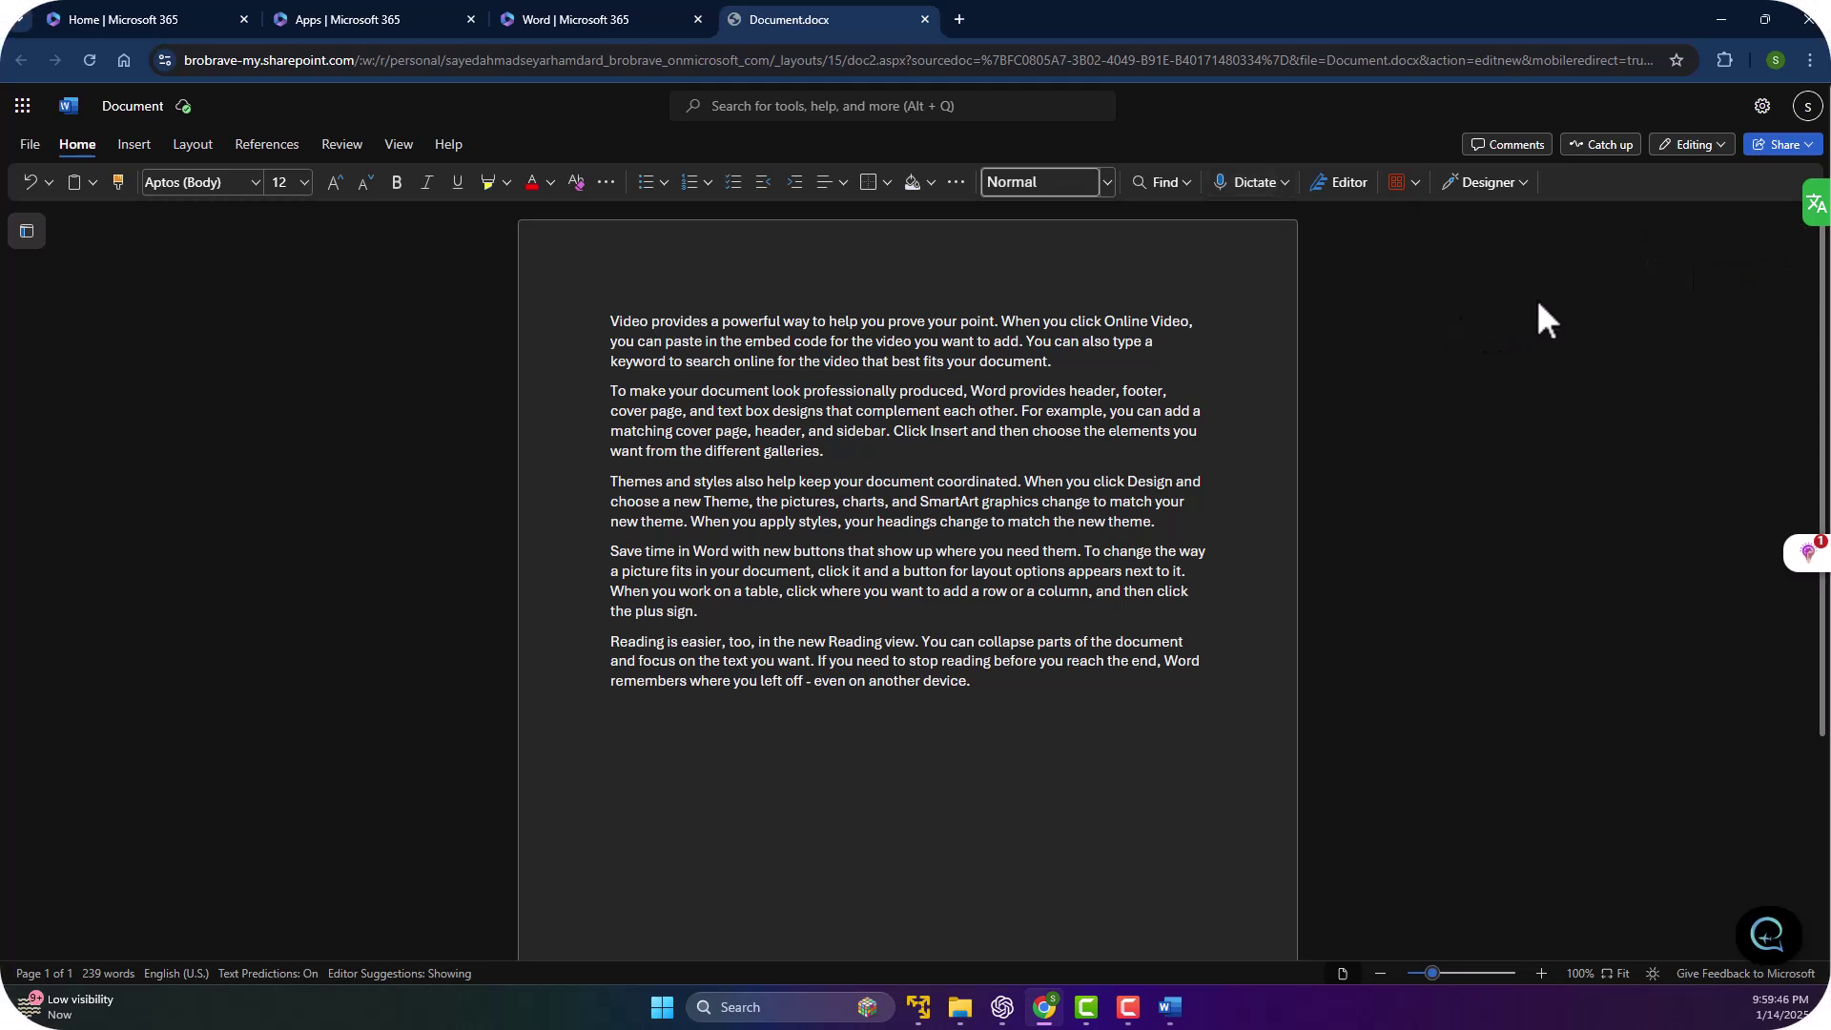
left_click(1798, 147)
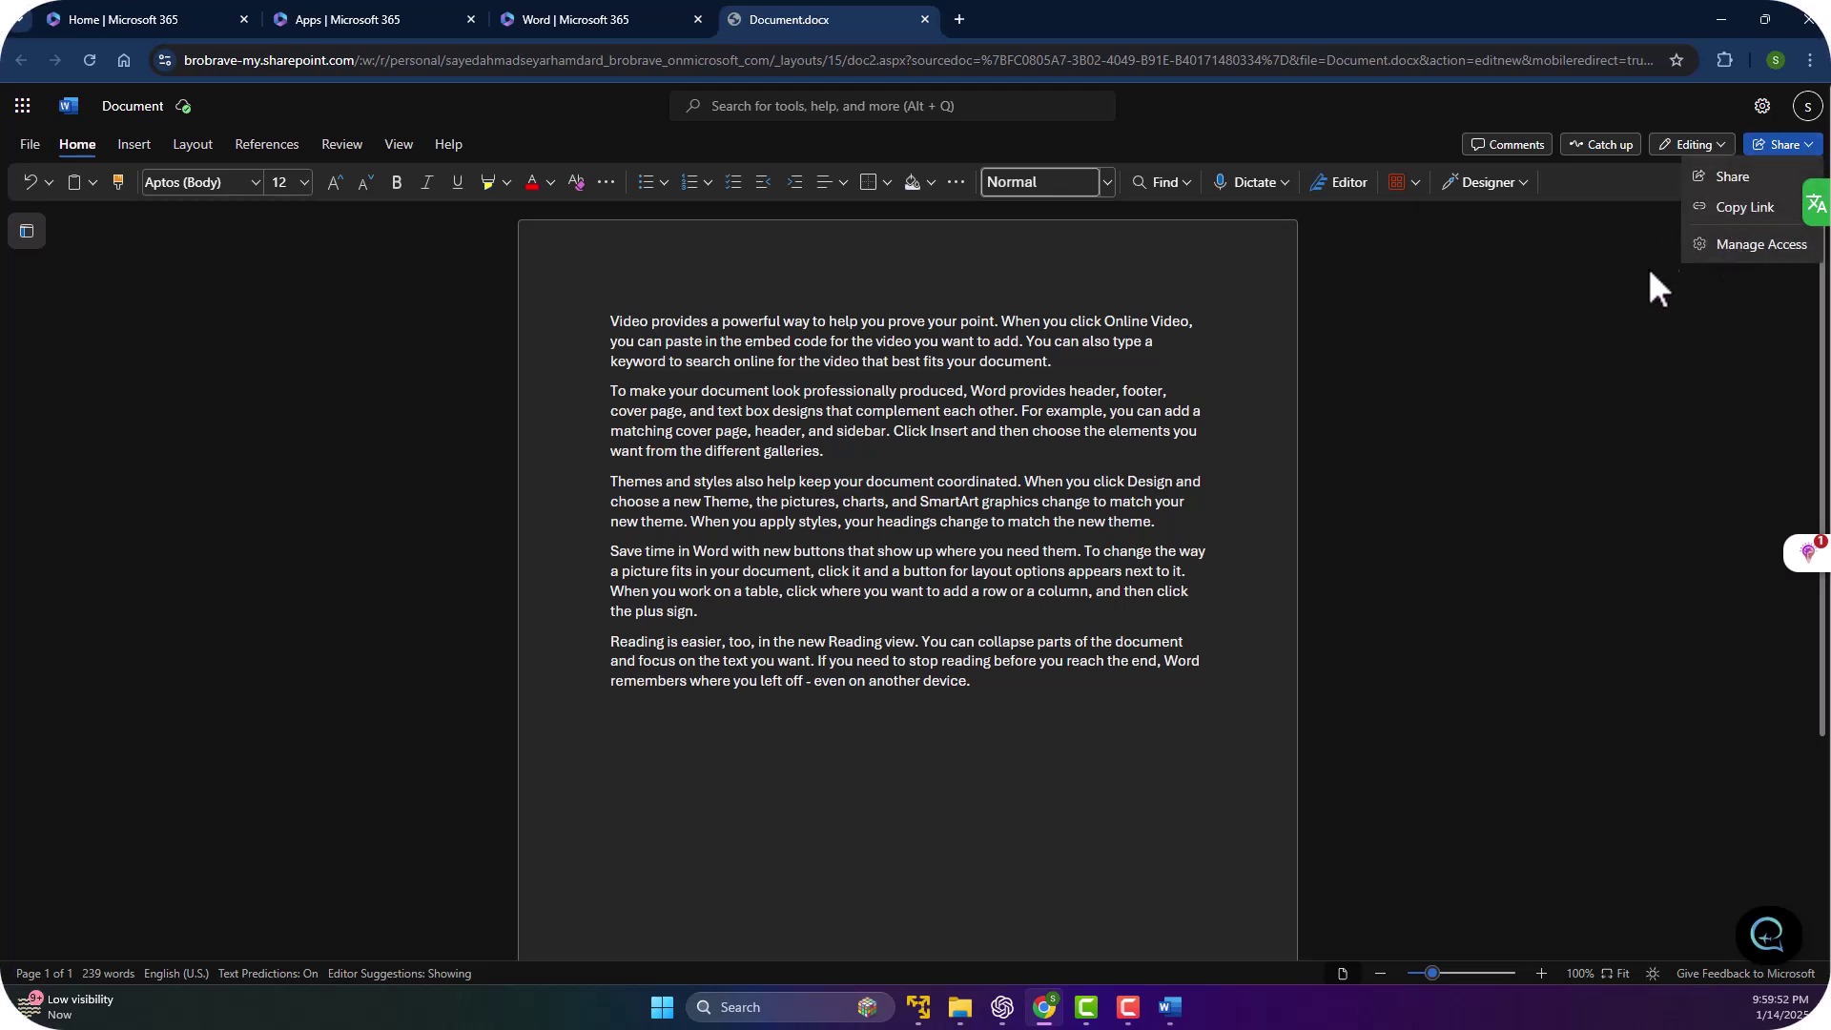
left_click(1591, 286)
left_click(1693, 145)
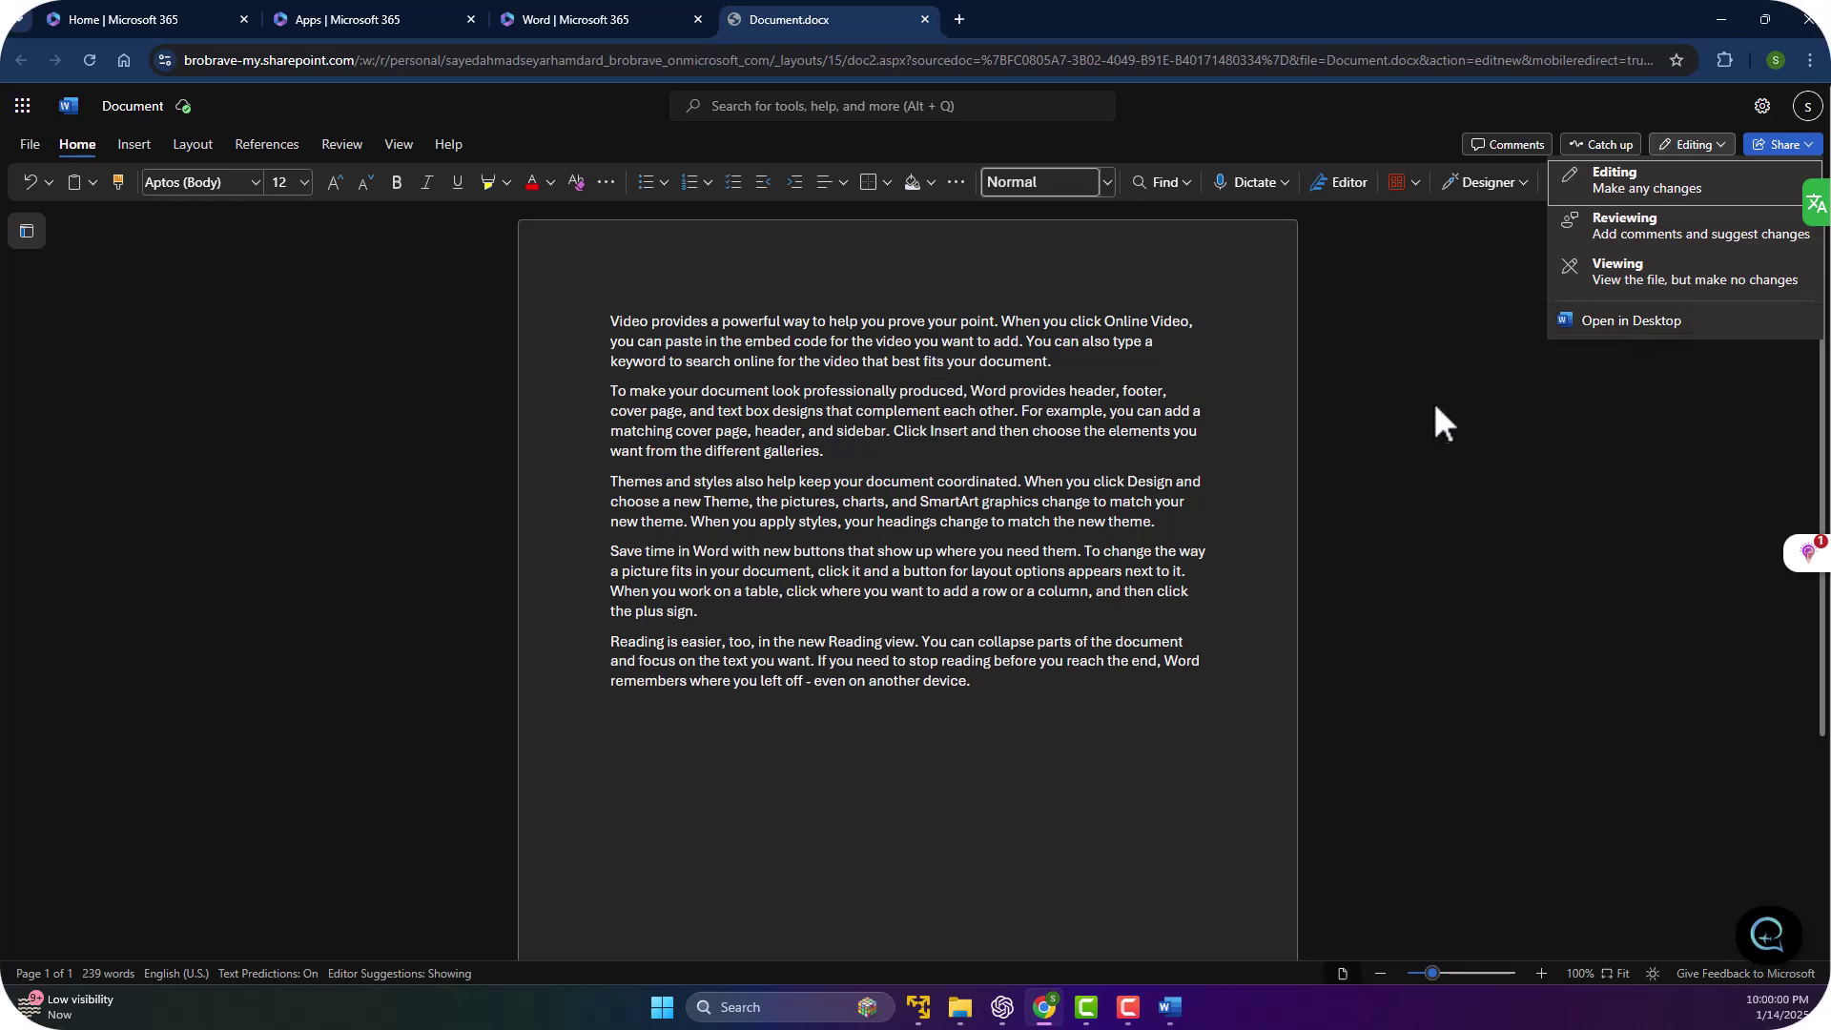
left_click(1405, 323)
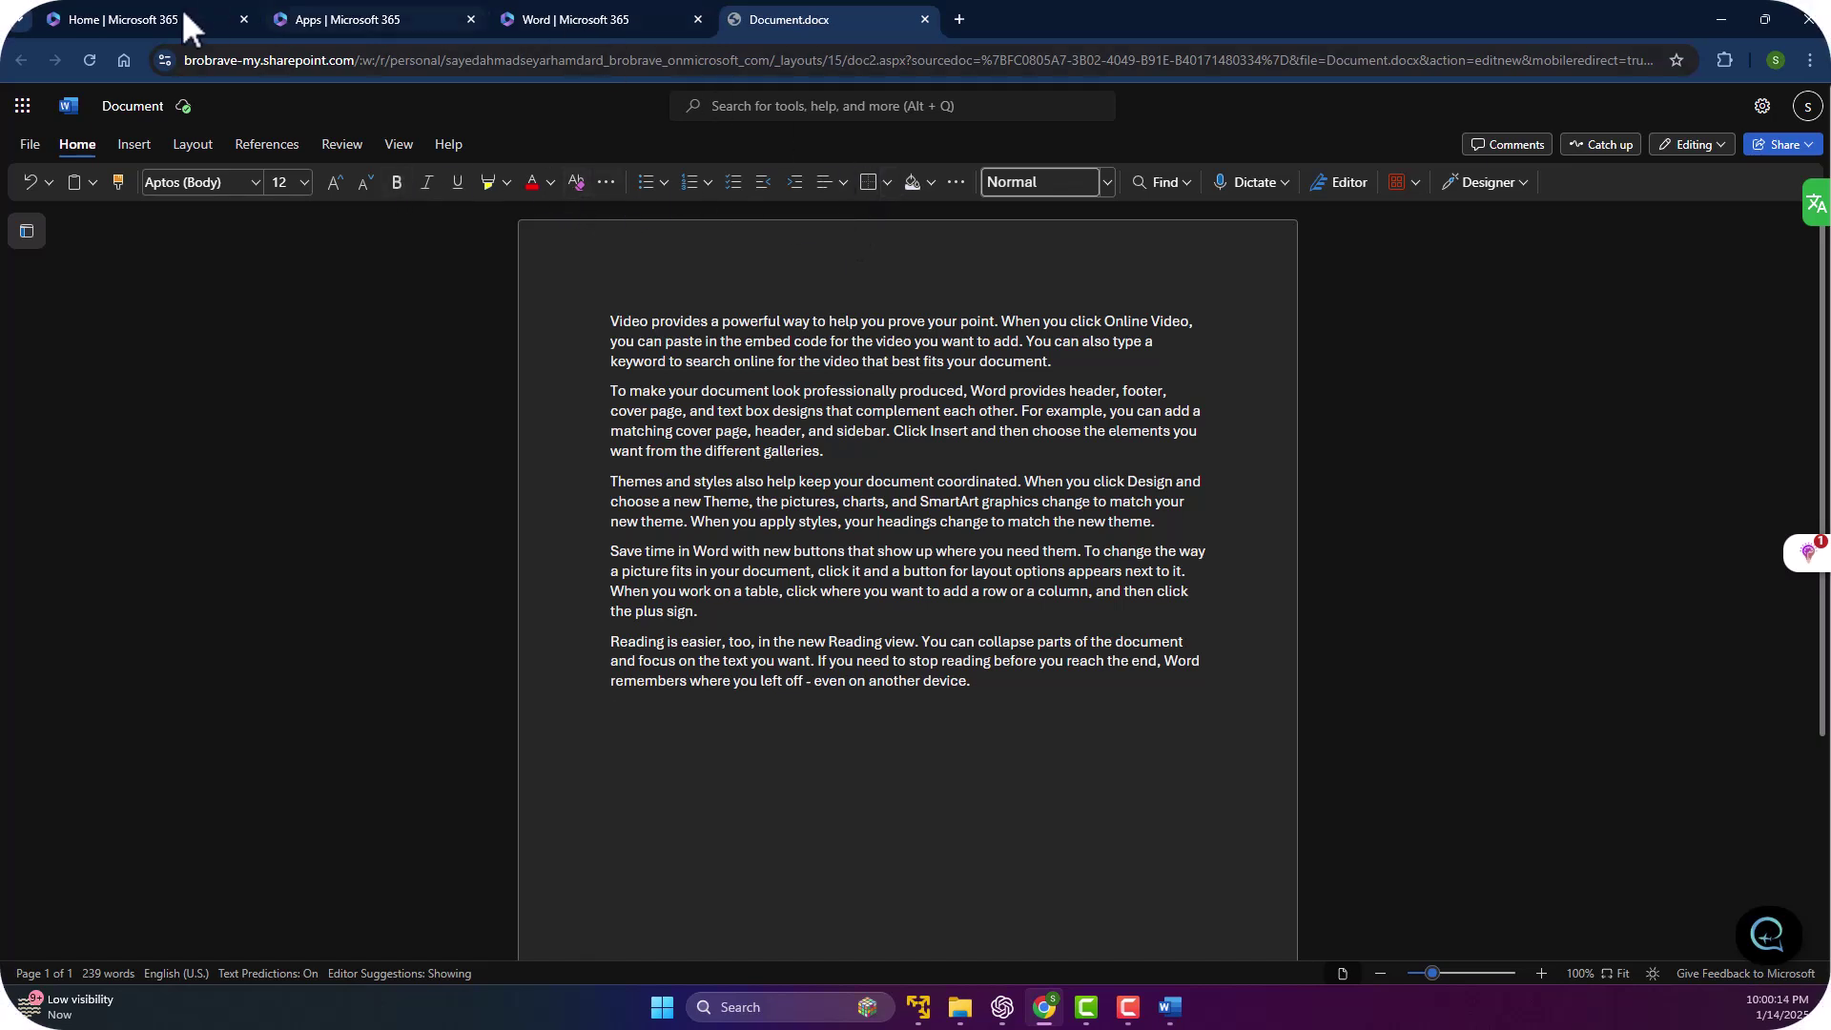
Use File > Rename to retitle the Word document MyFD.
left_click(21, 145)
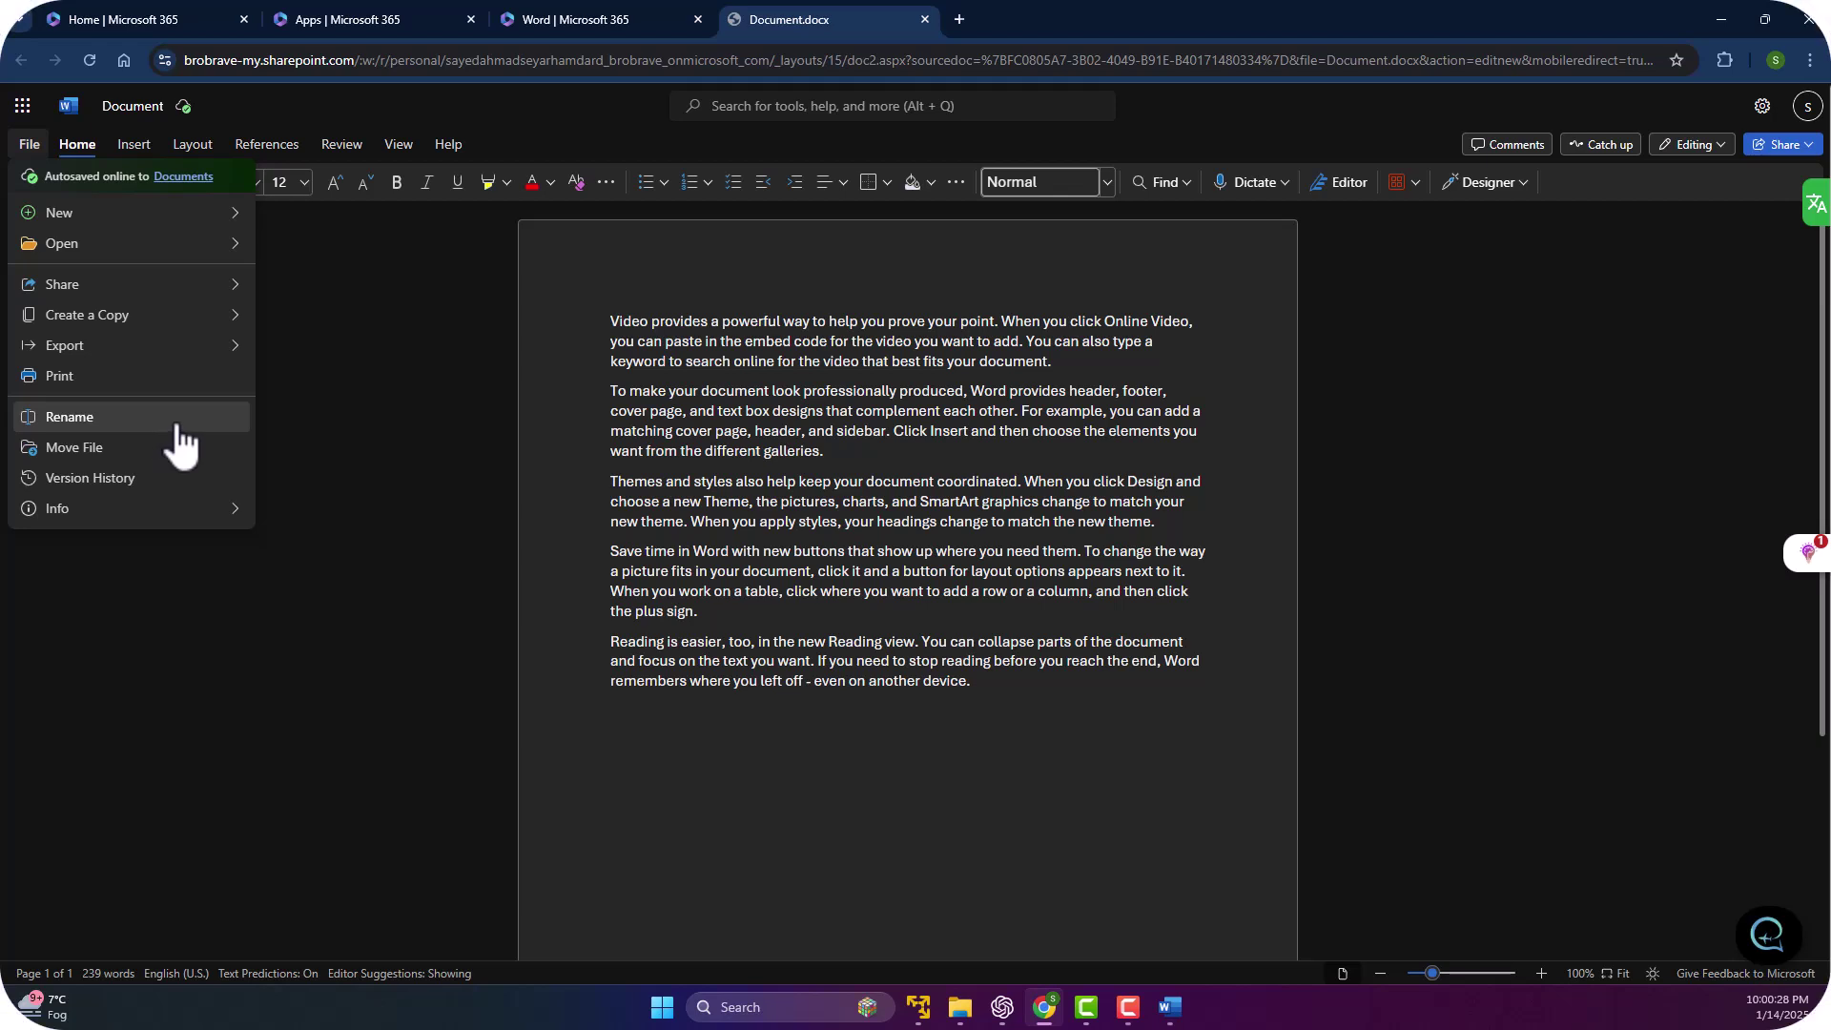
left_click(169, 425)
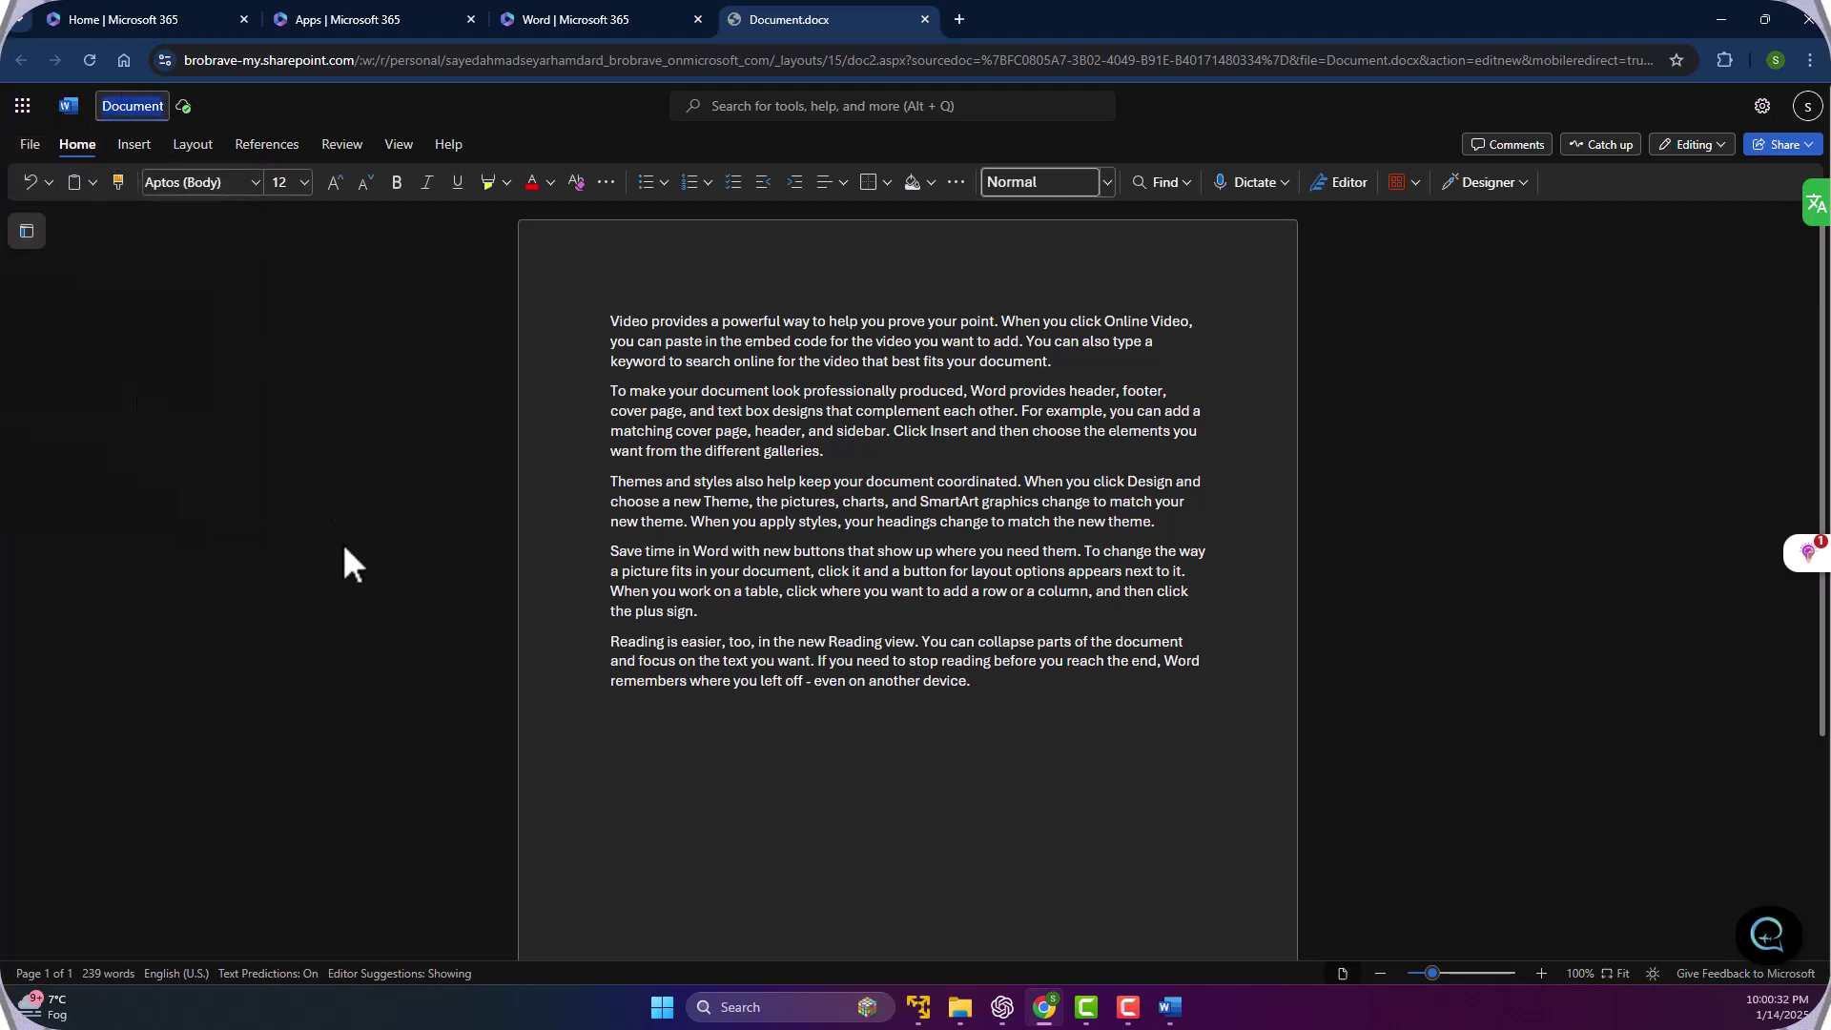
type("this")
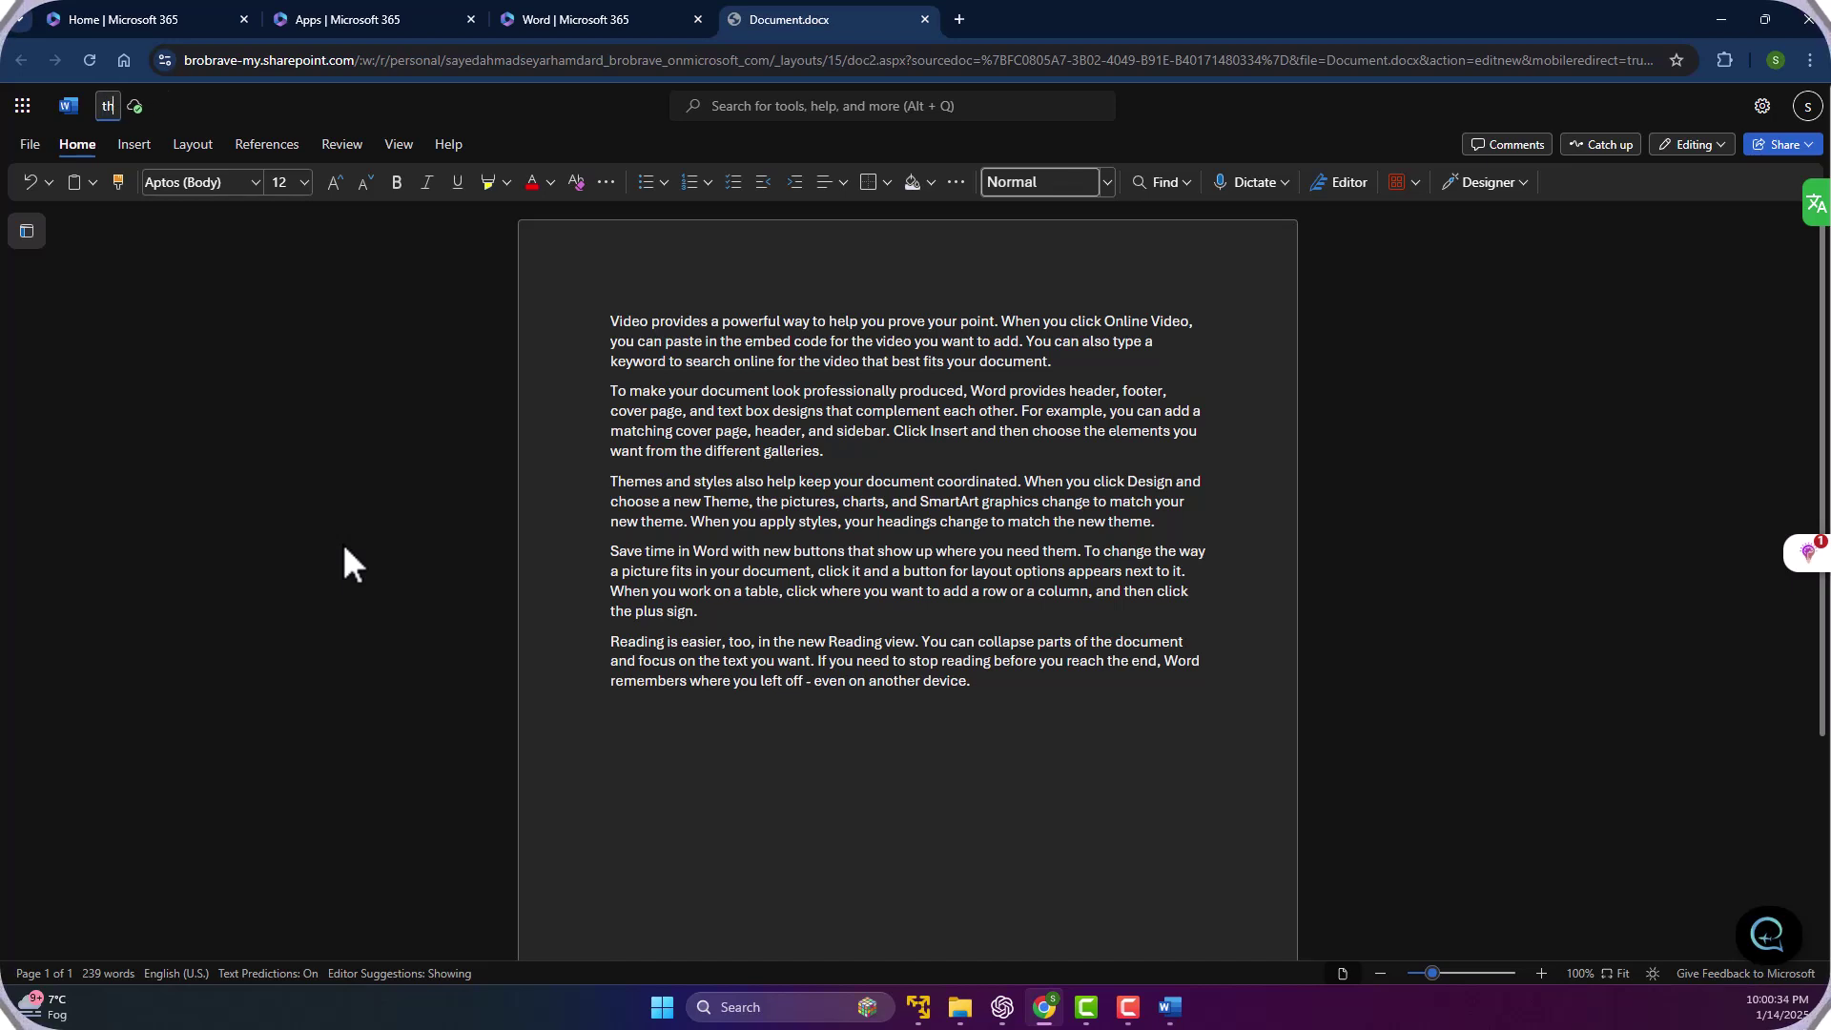
key("BackSpace")
key("BackSpace")
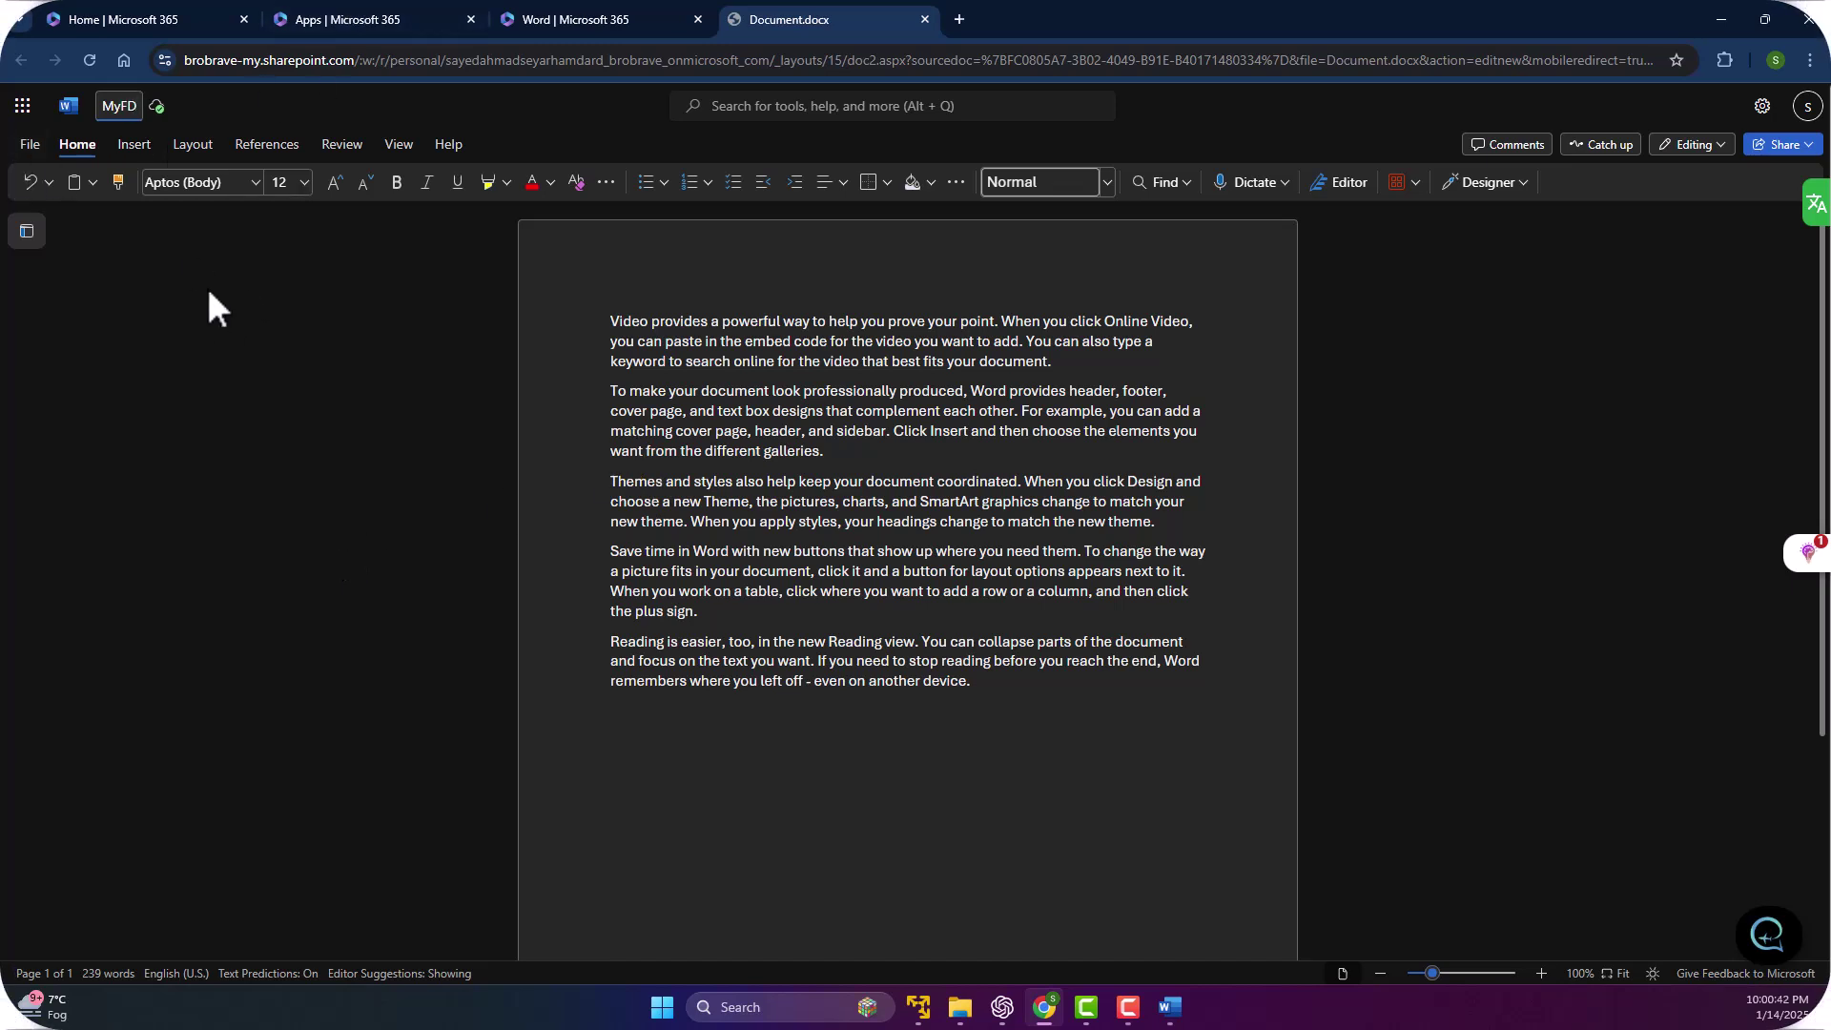
key("Return")
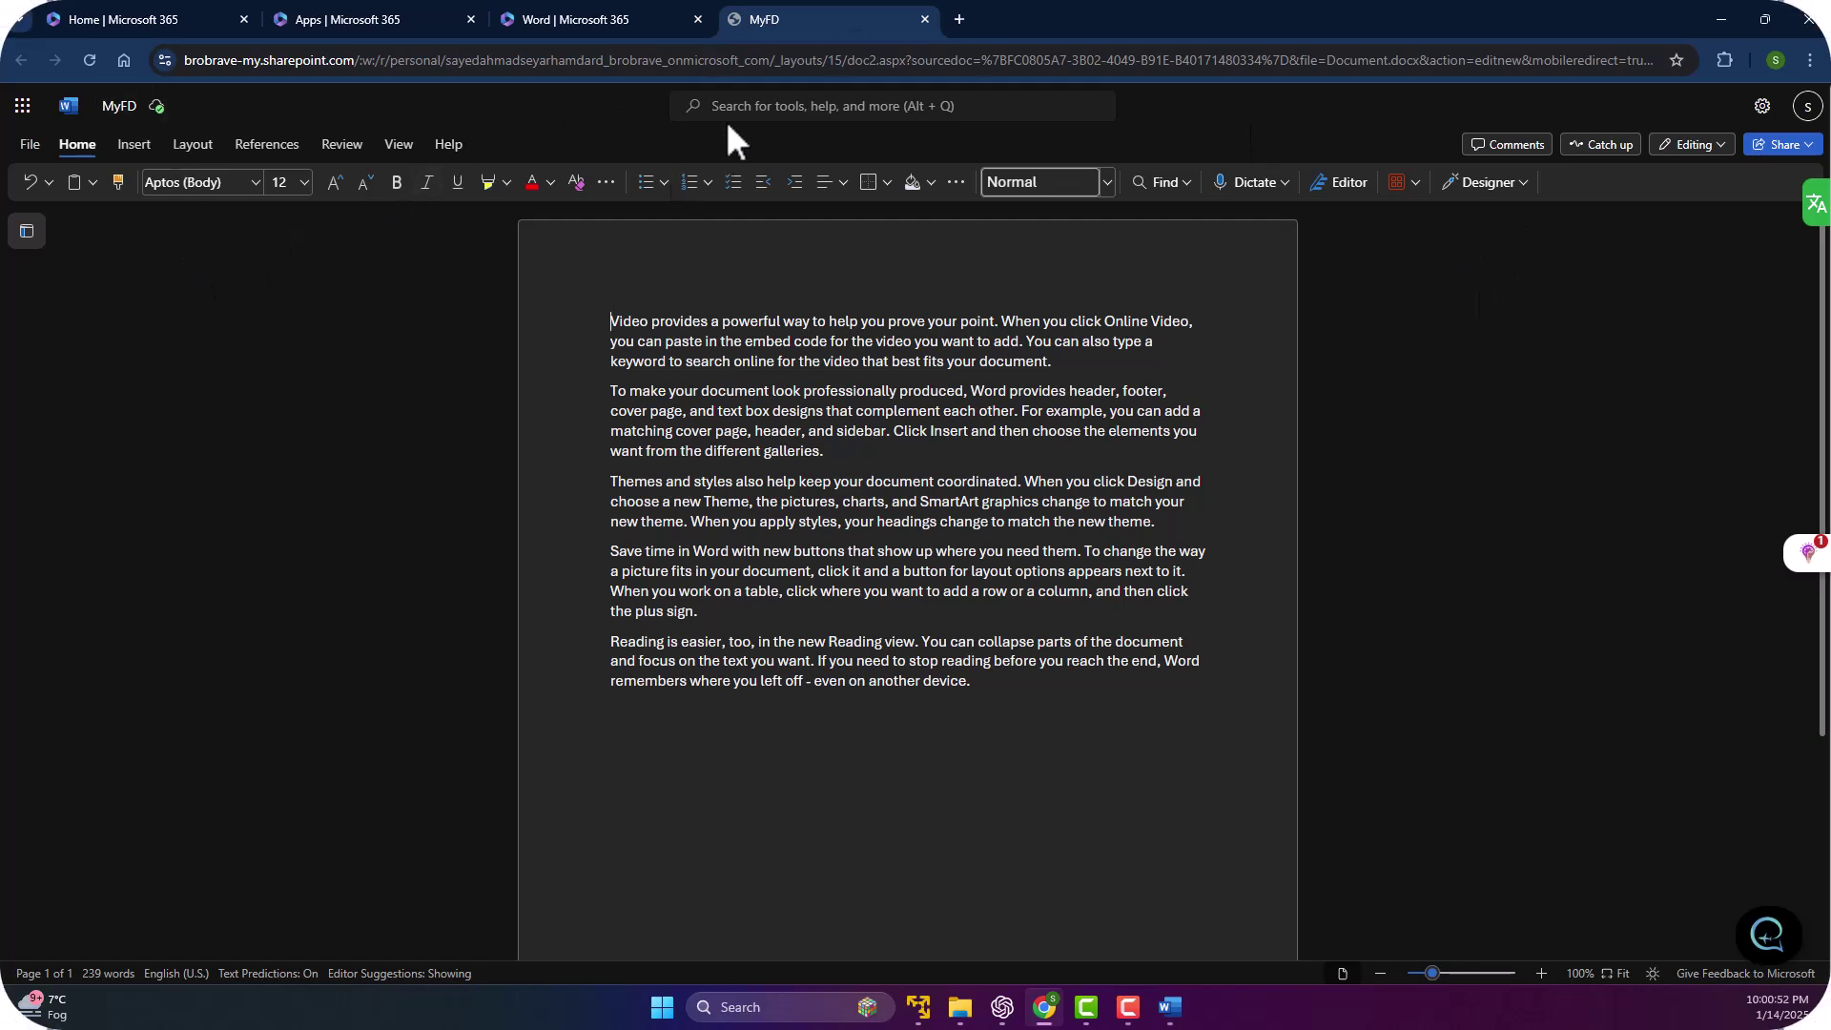
Create an online copy named MyFD - Copy in the Documents folder.
left_click(31, 149)
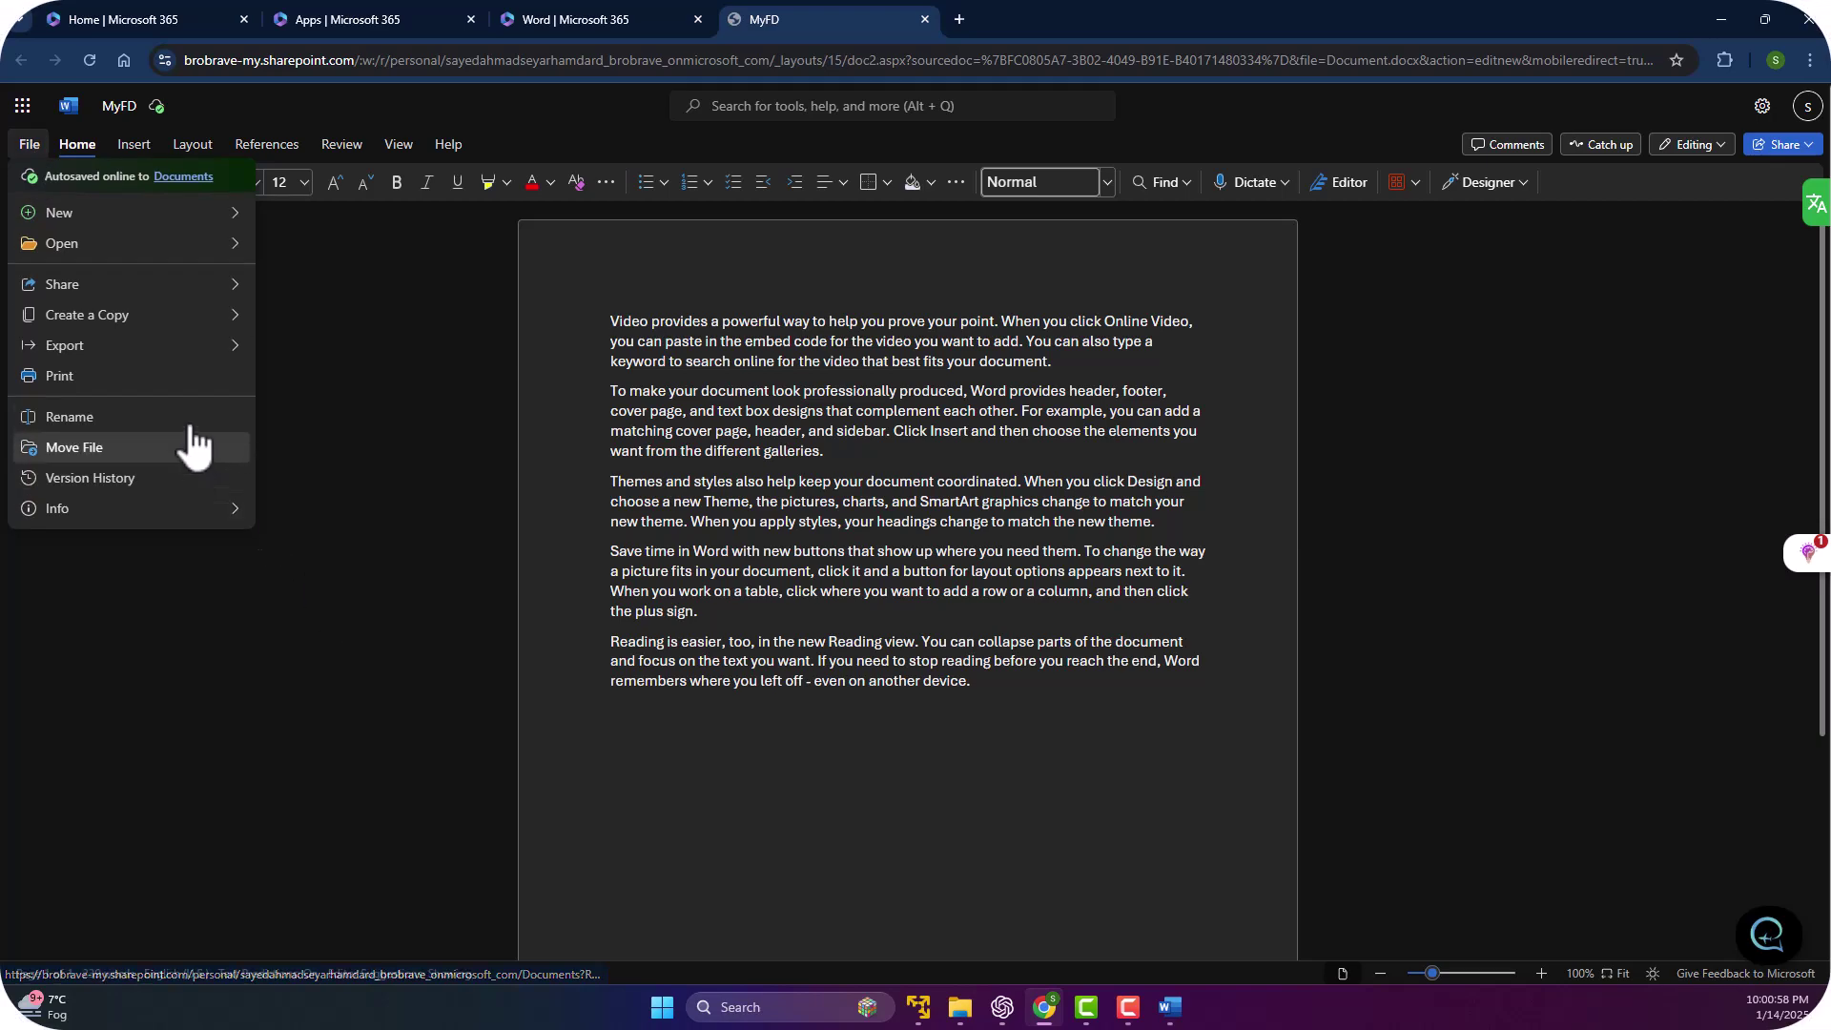
mouse_move(198, 322)
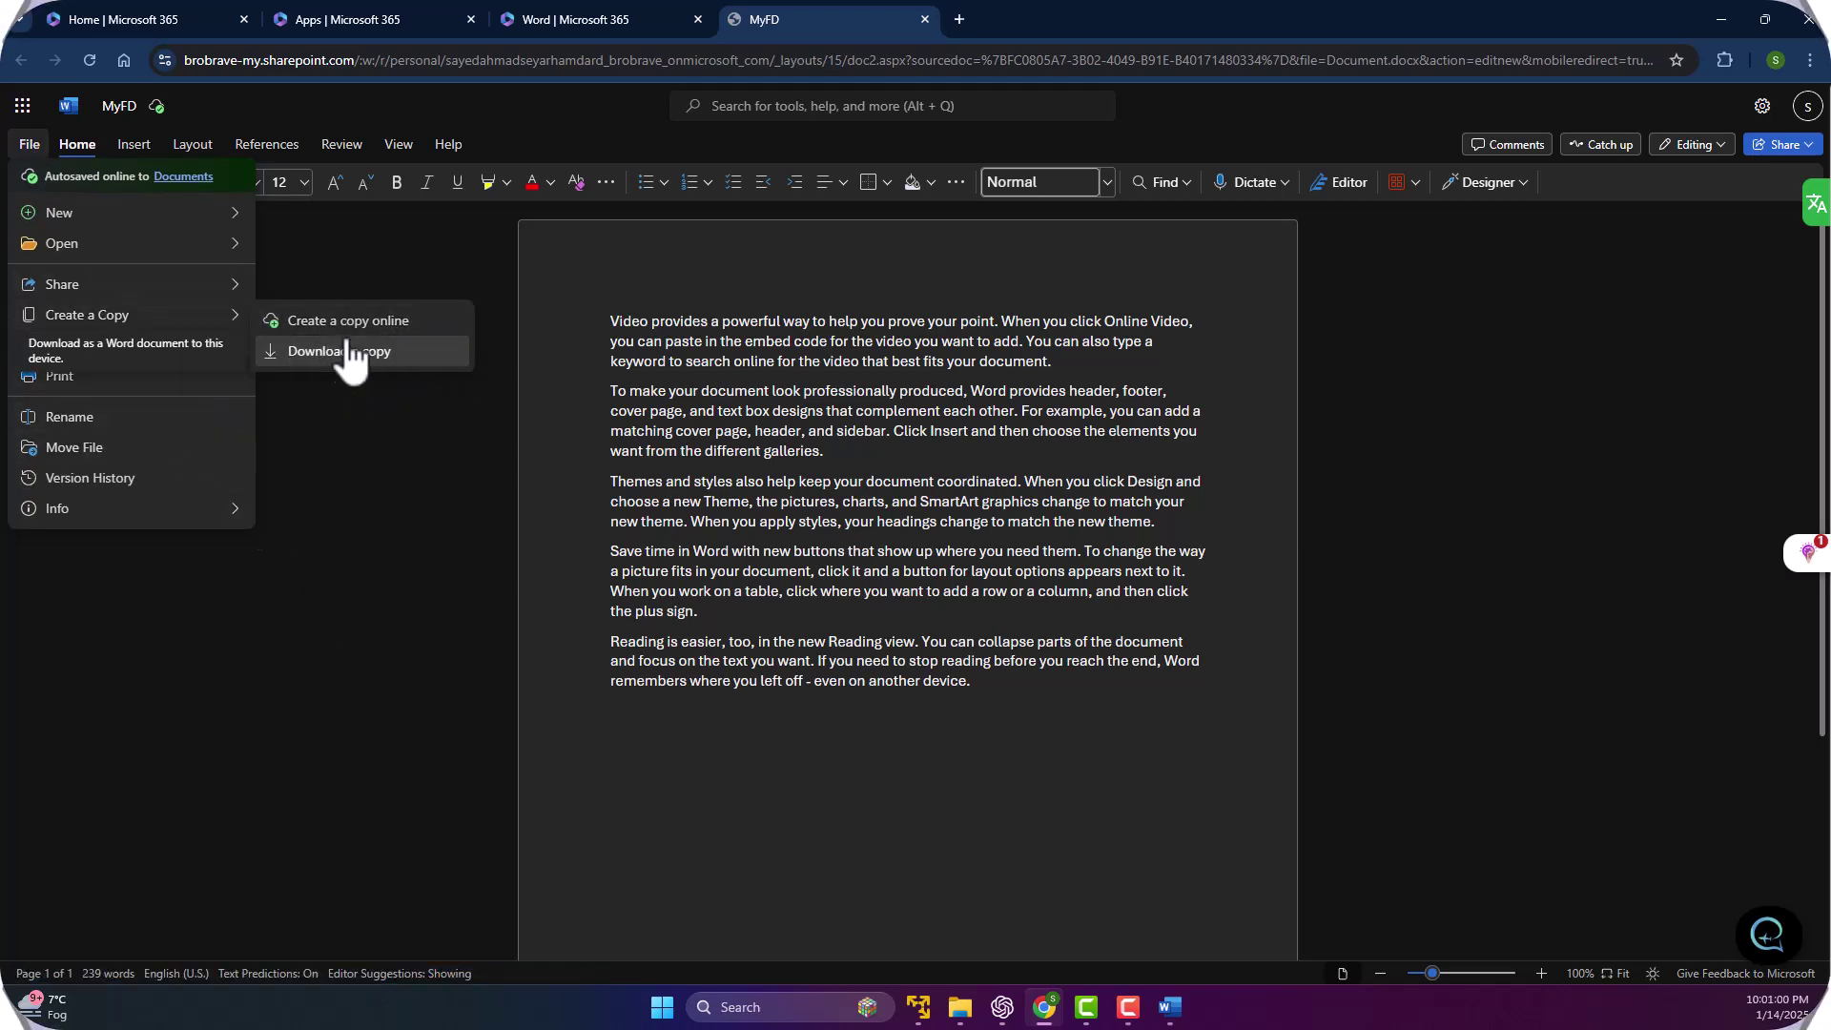
left_click(423, 324)
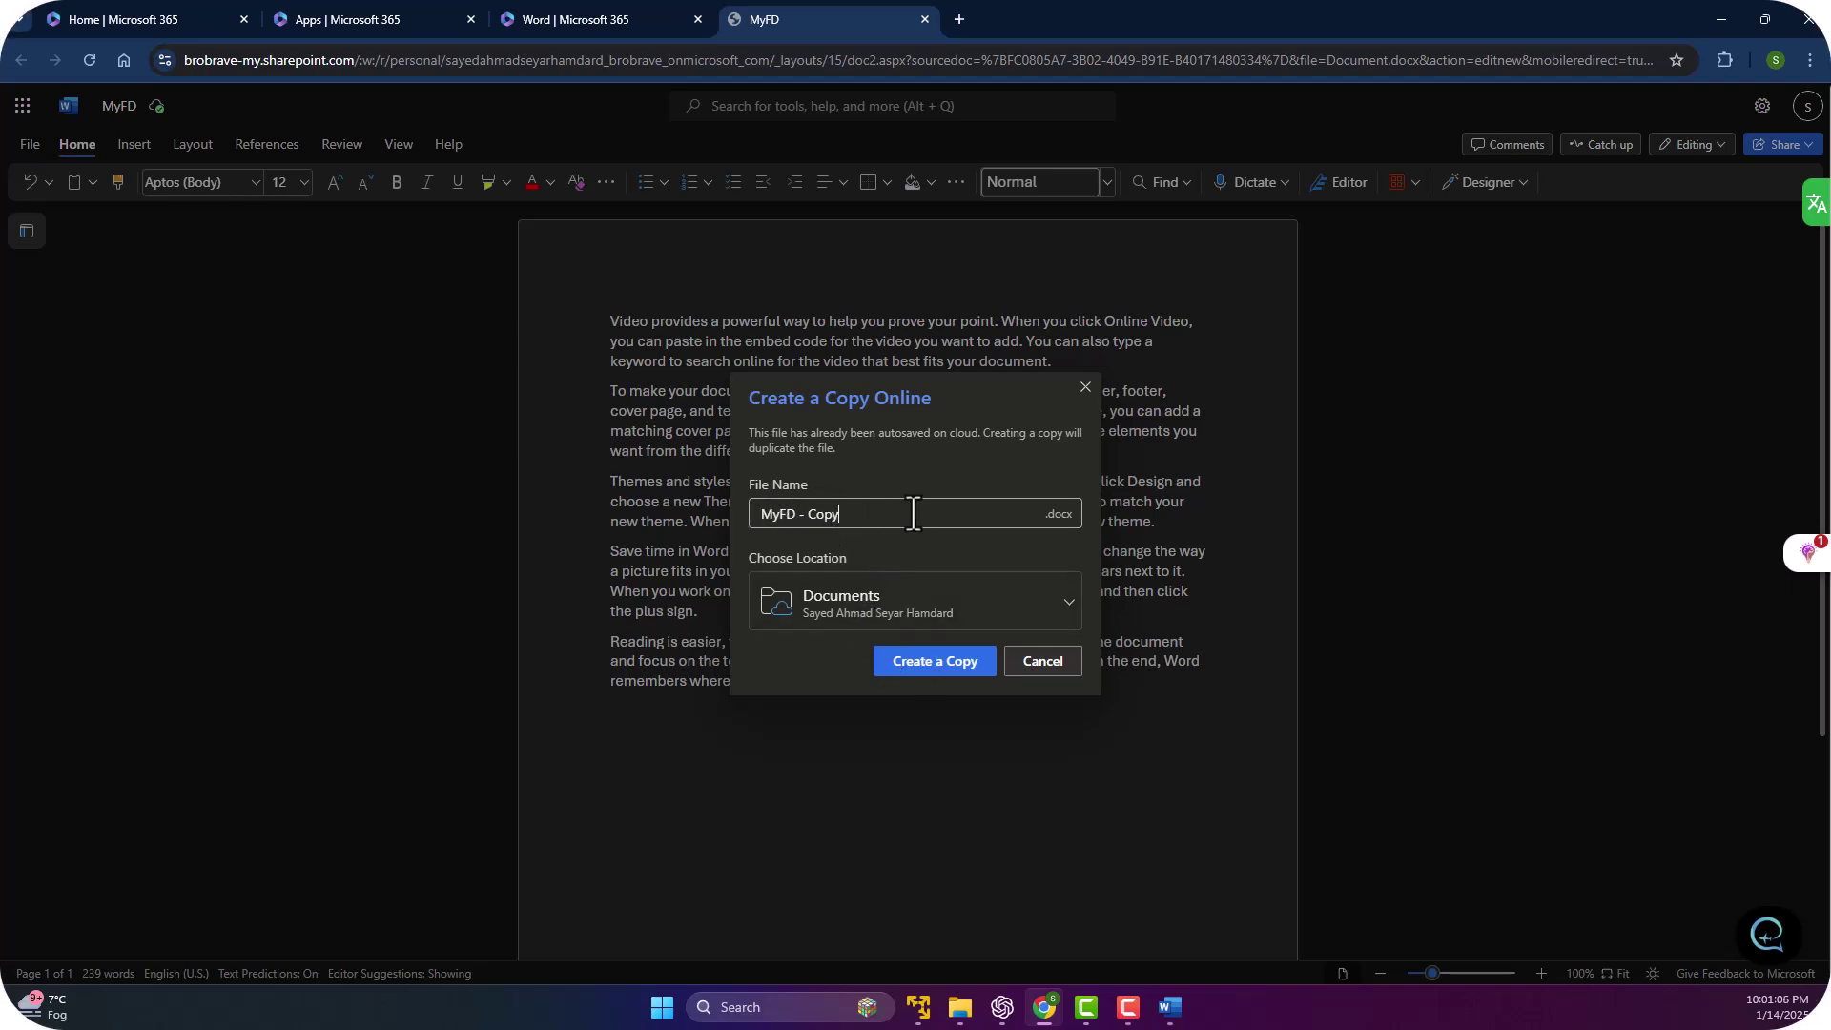
left_click(917, 660)
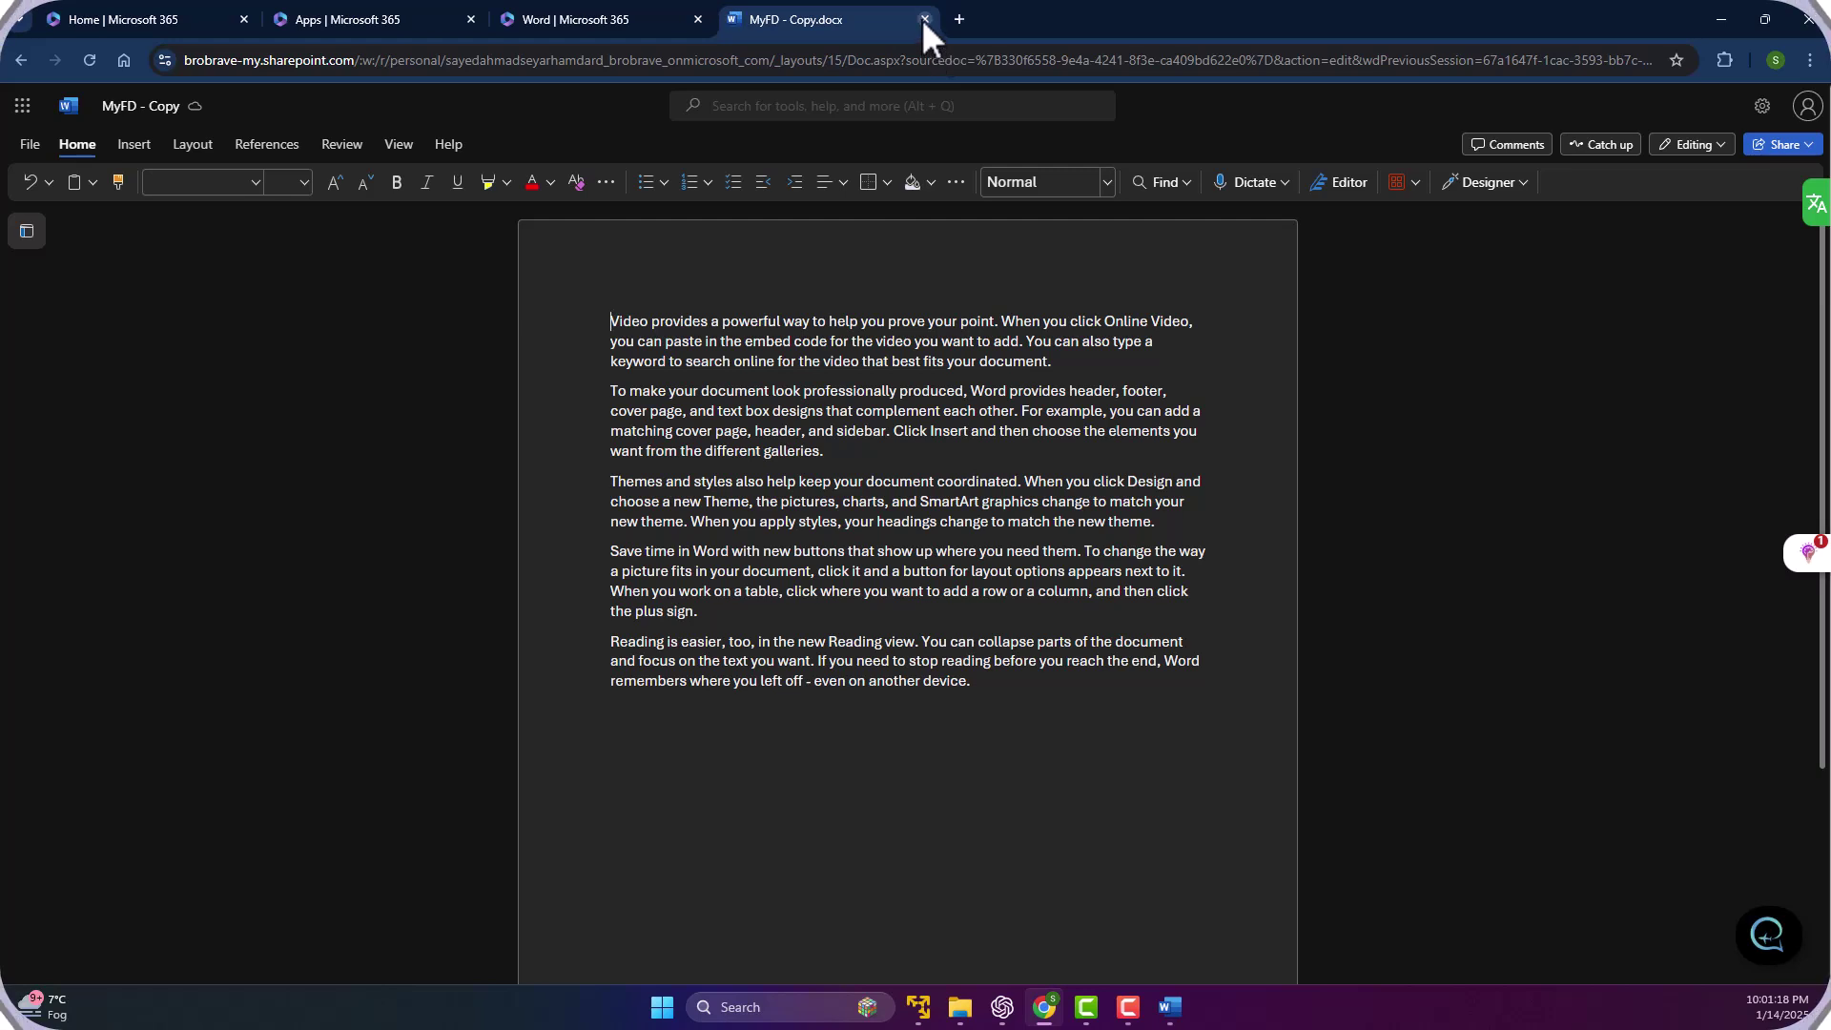
Close the MyFD - Copy tab and return to the Word start page showing All files.
left_click(924, 19)
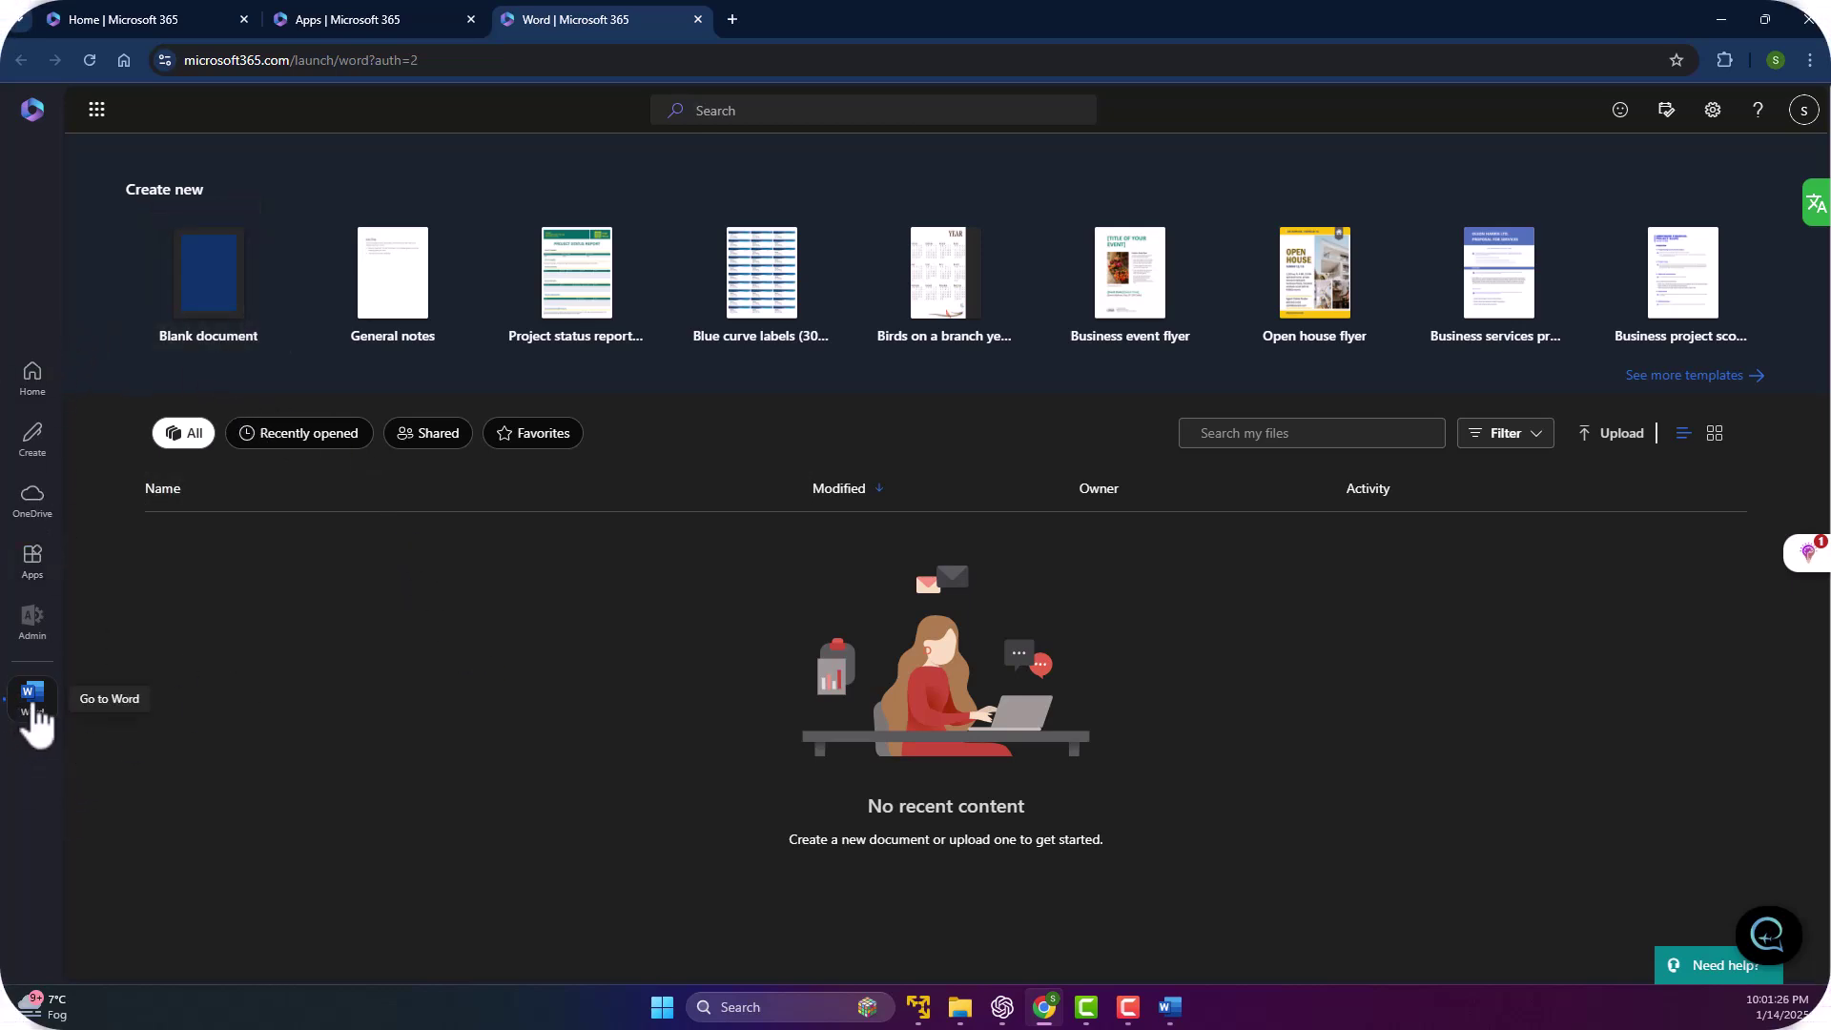
left_click(35, 707)
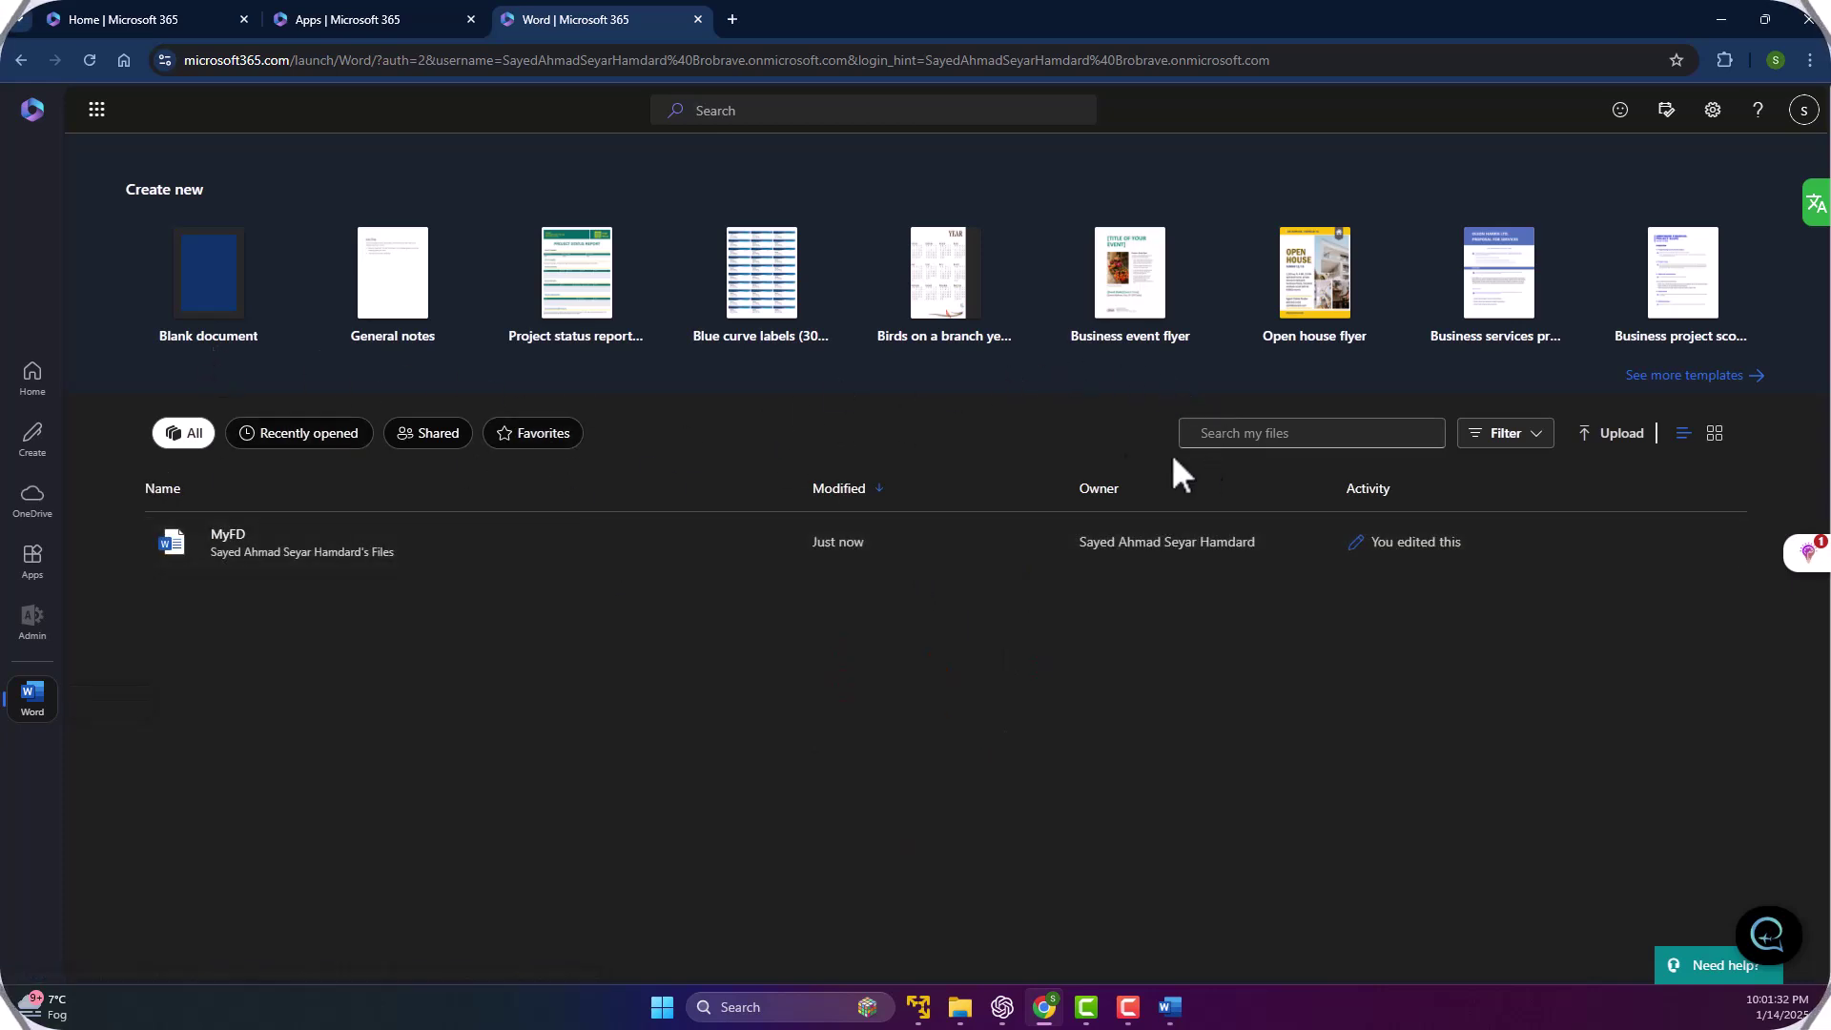
left_click(261, 431)
left_click(189, 435)
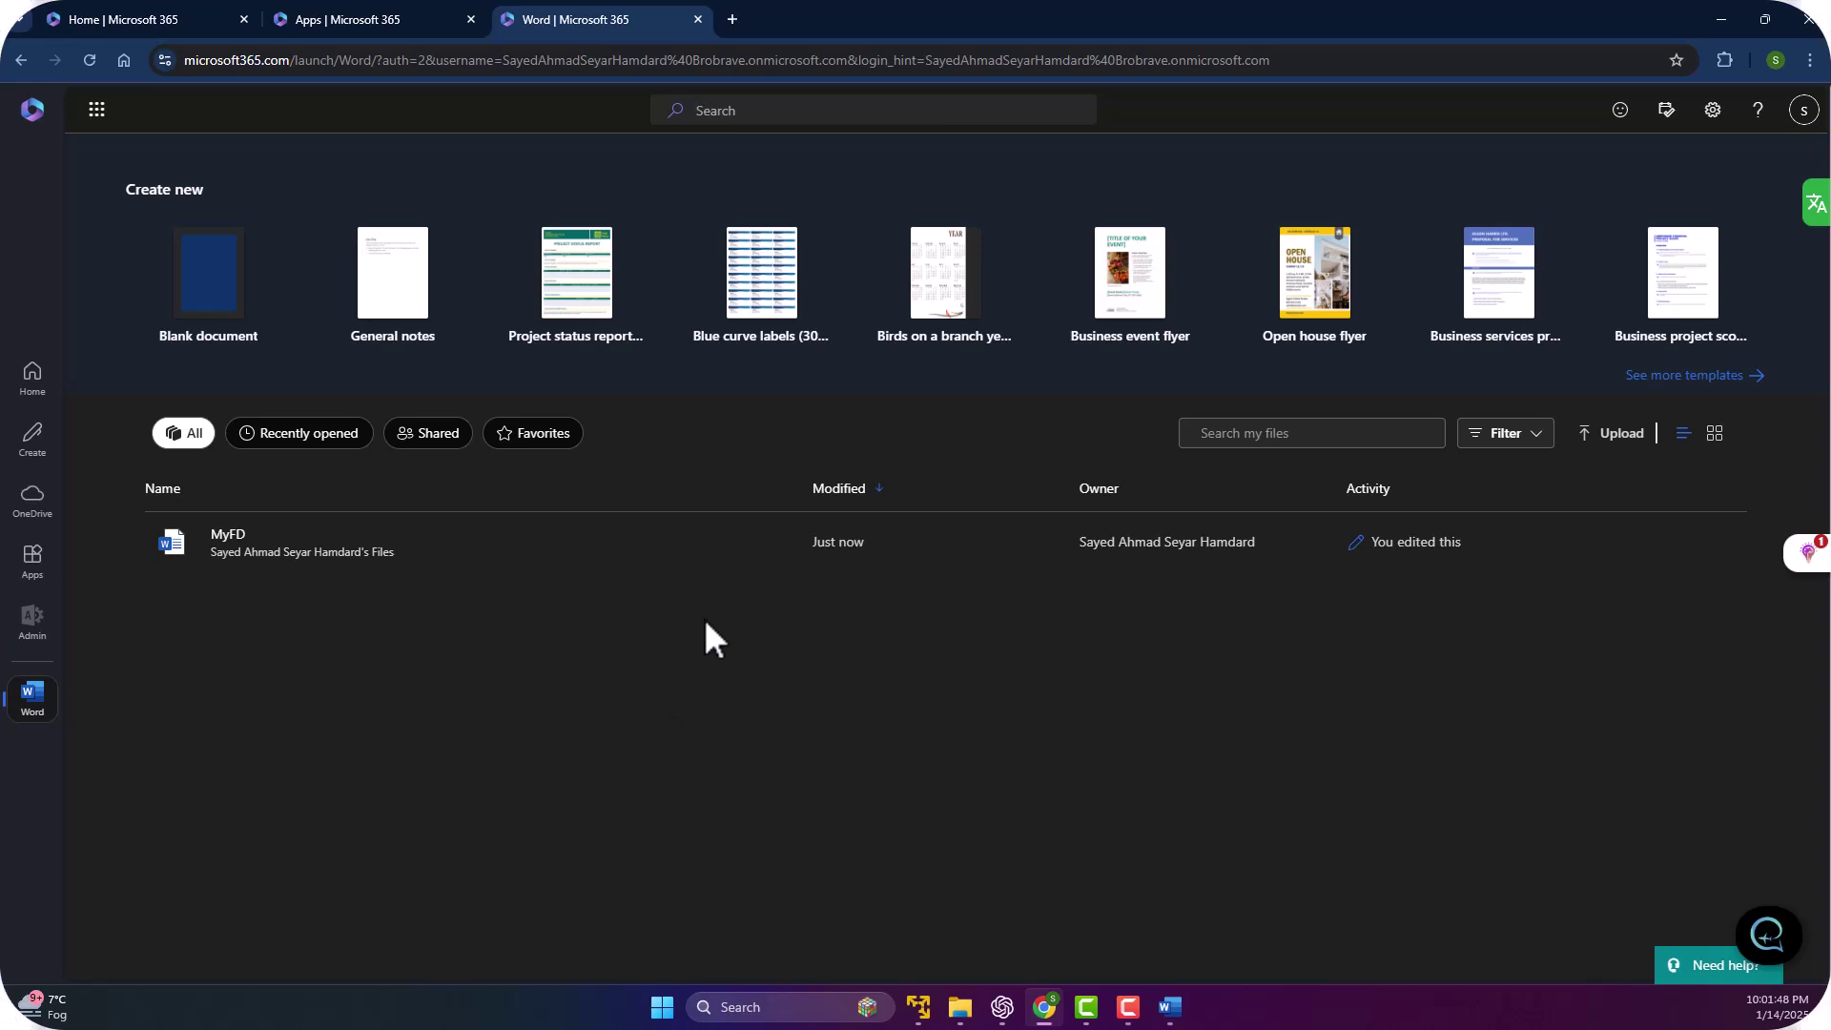
key("super+e")
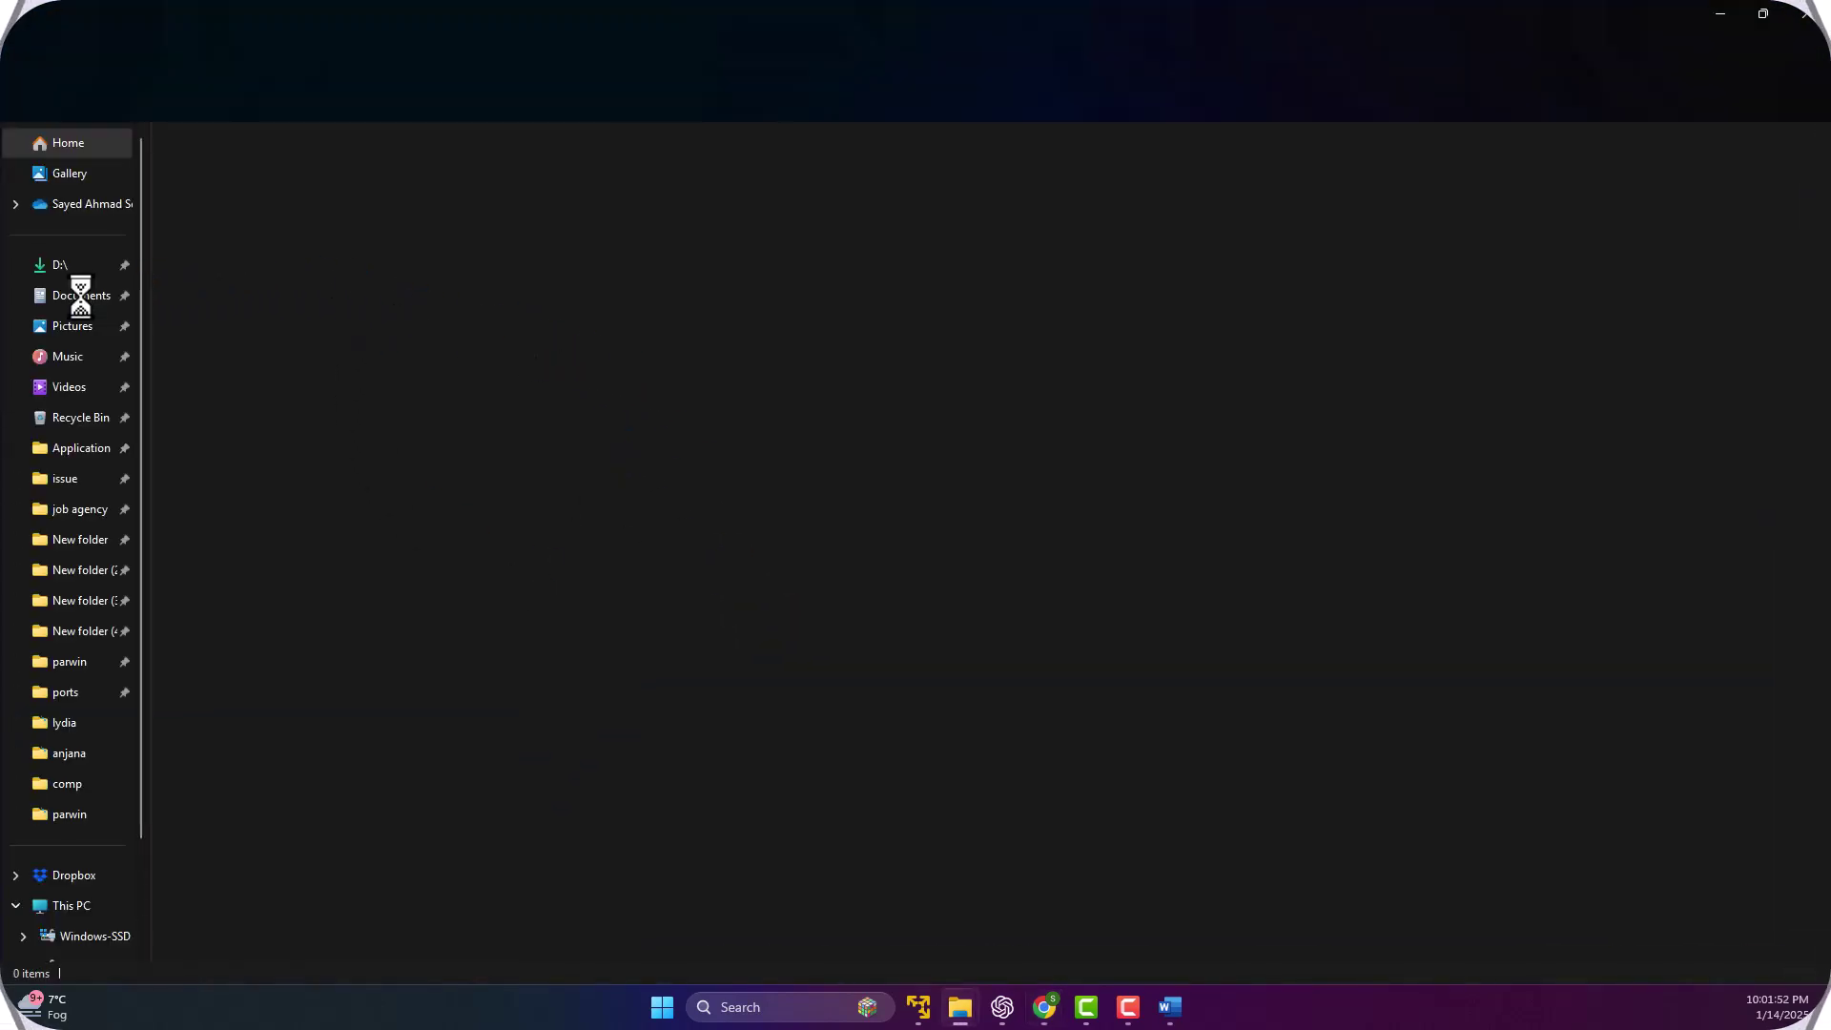
left_click(86, 297)
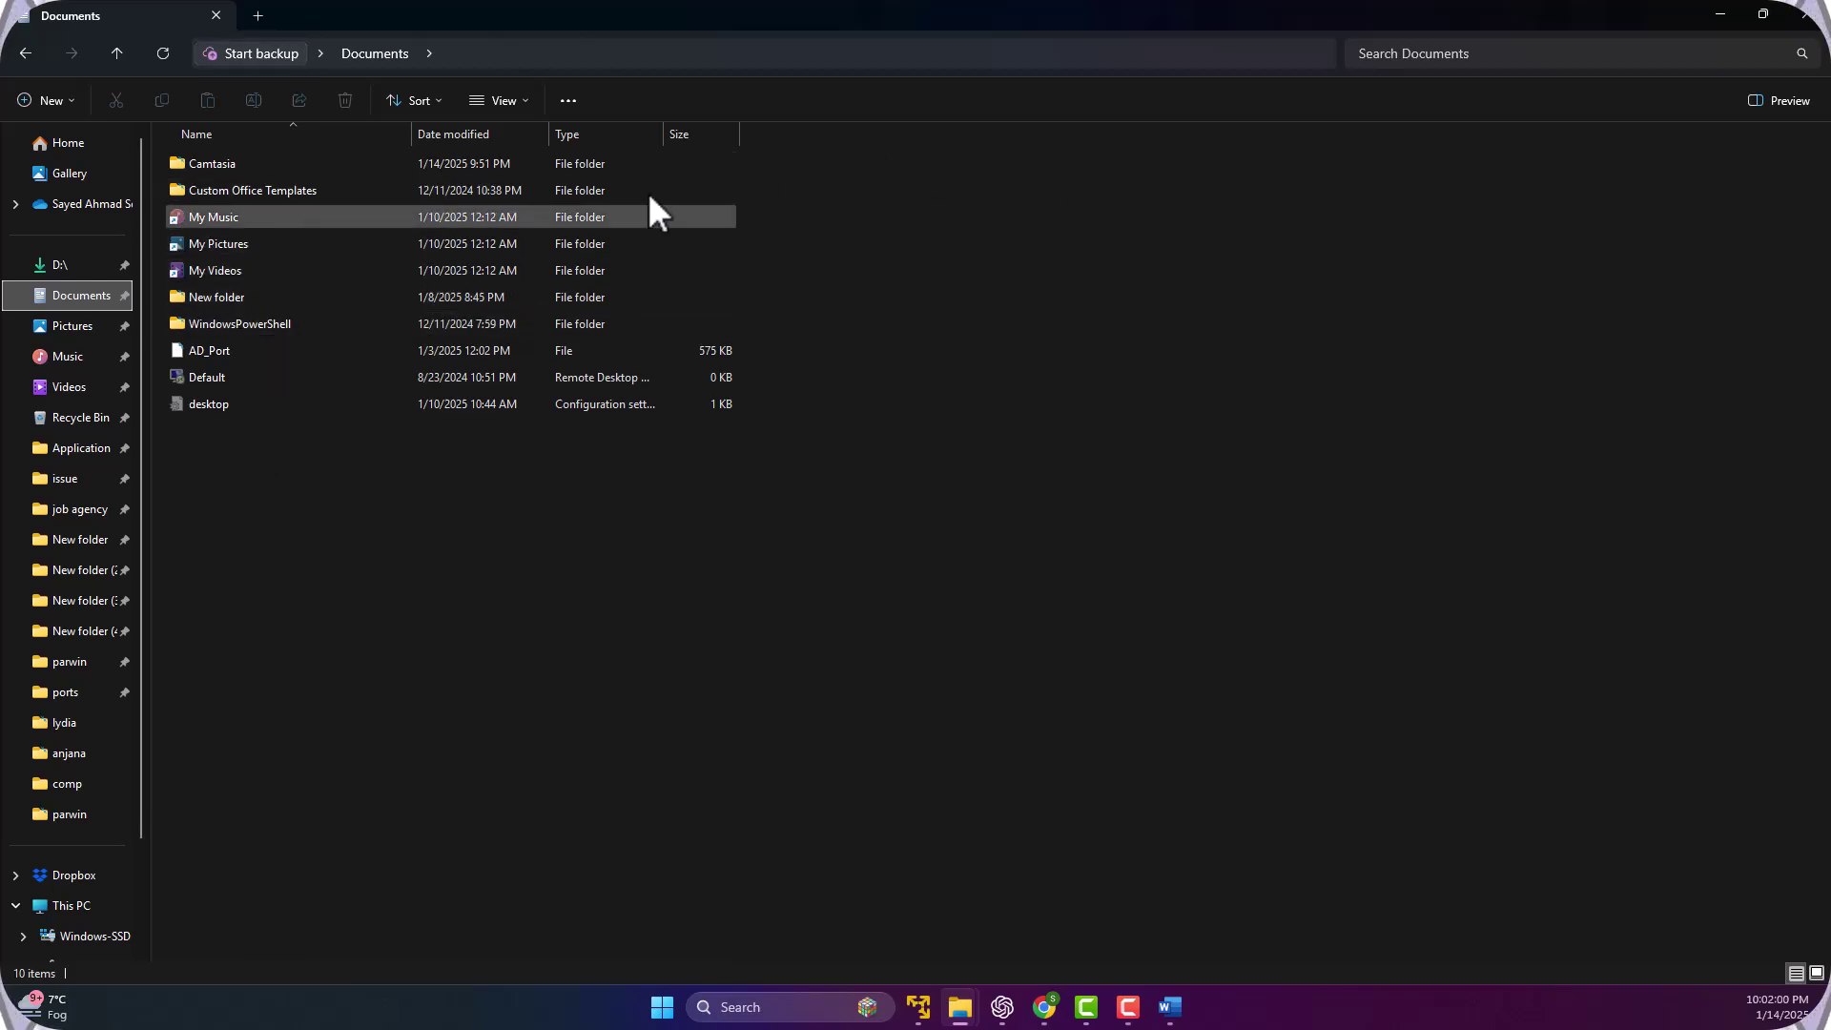
left_click(1797, 13)
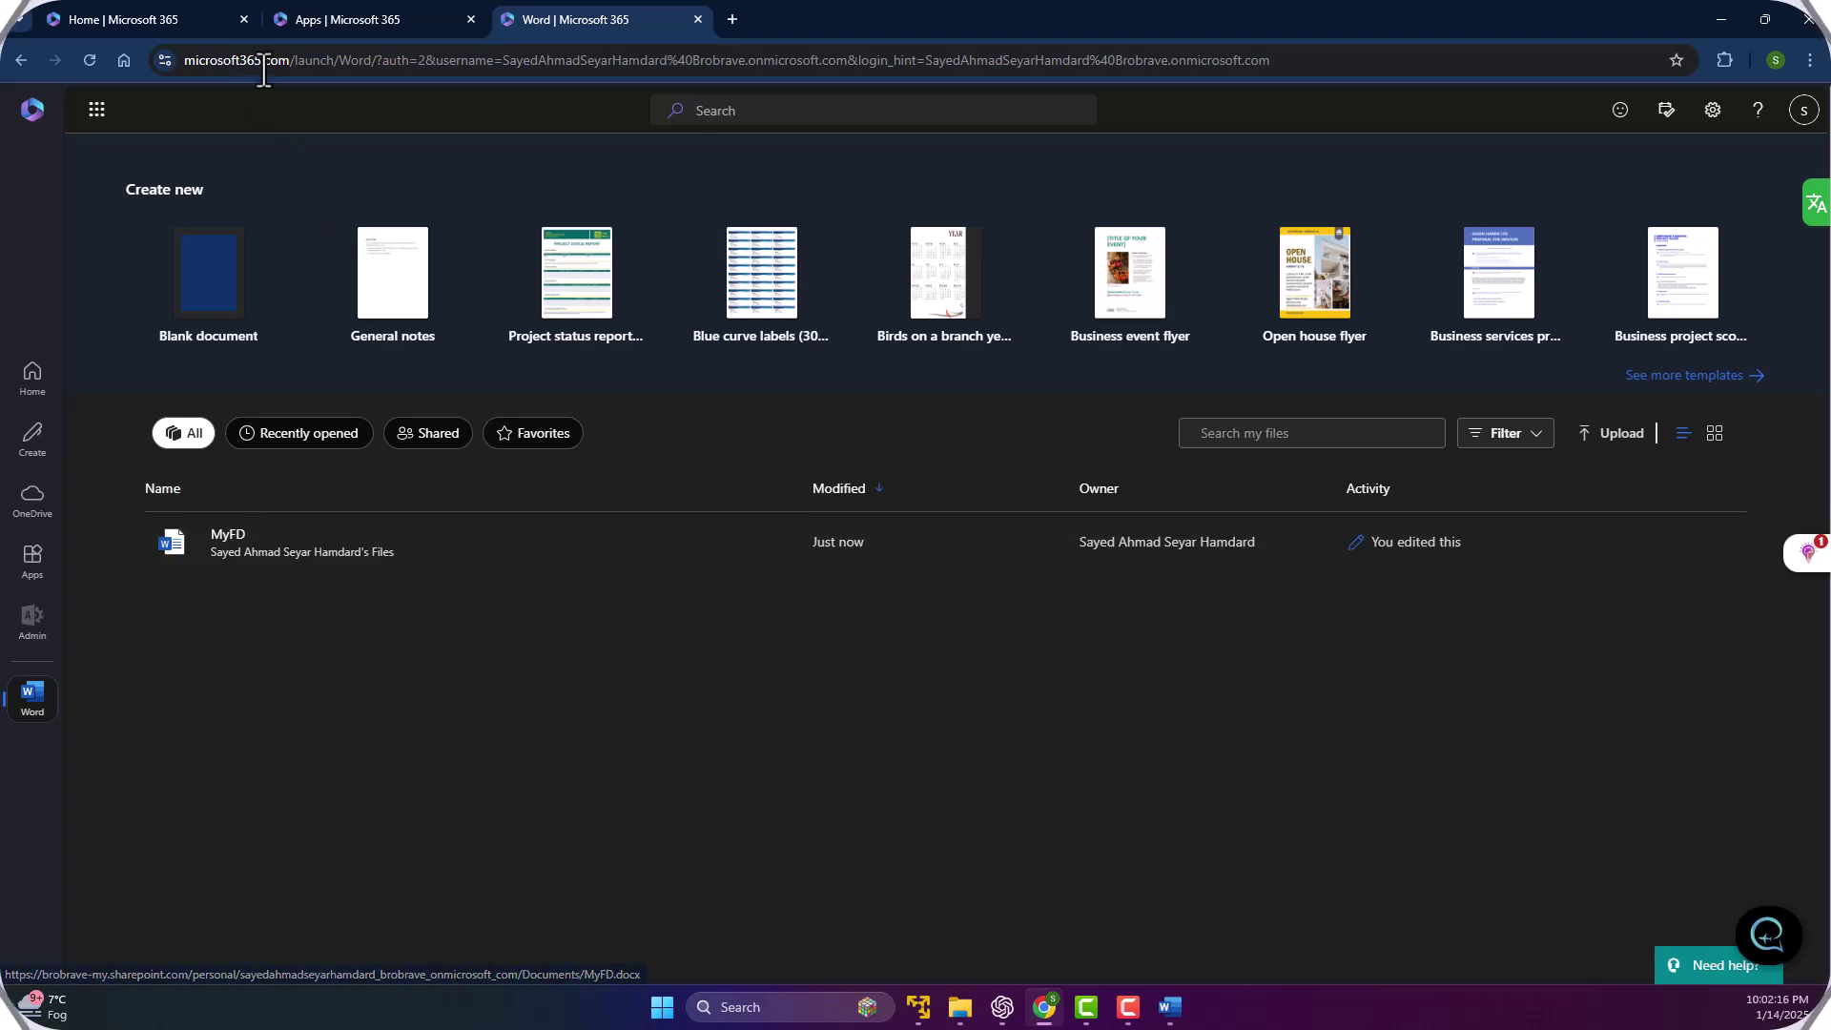
Go to the OneDrive file list and look through the more file types list.
left_click(30, 506)
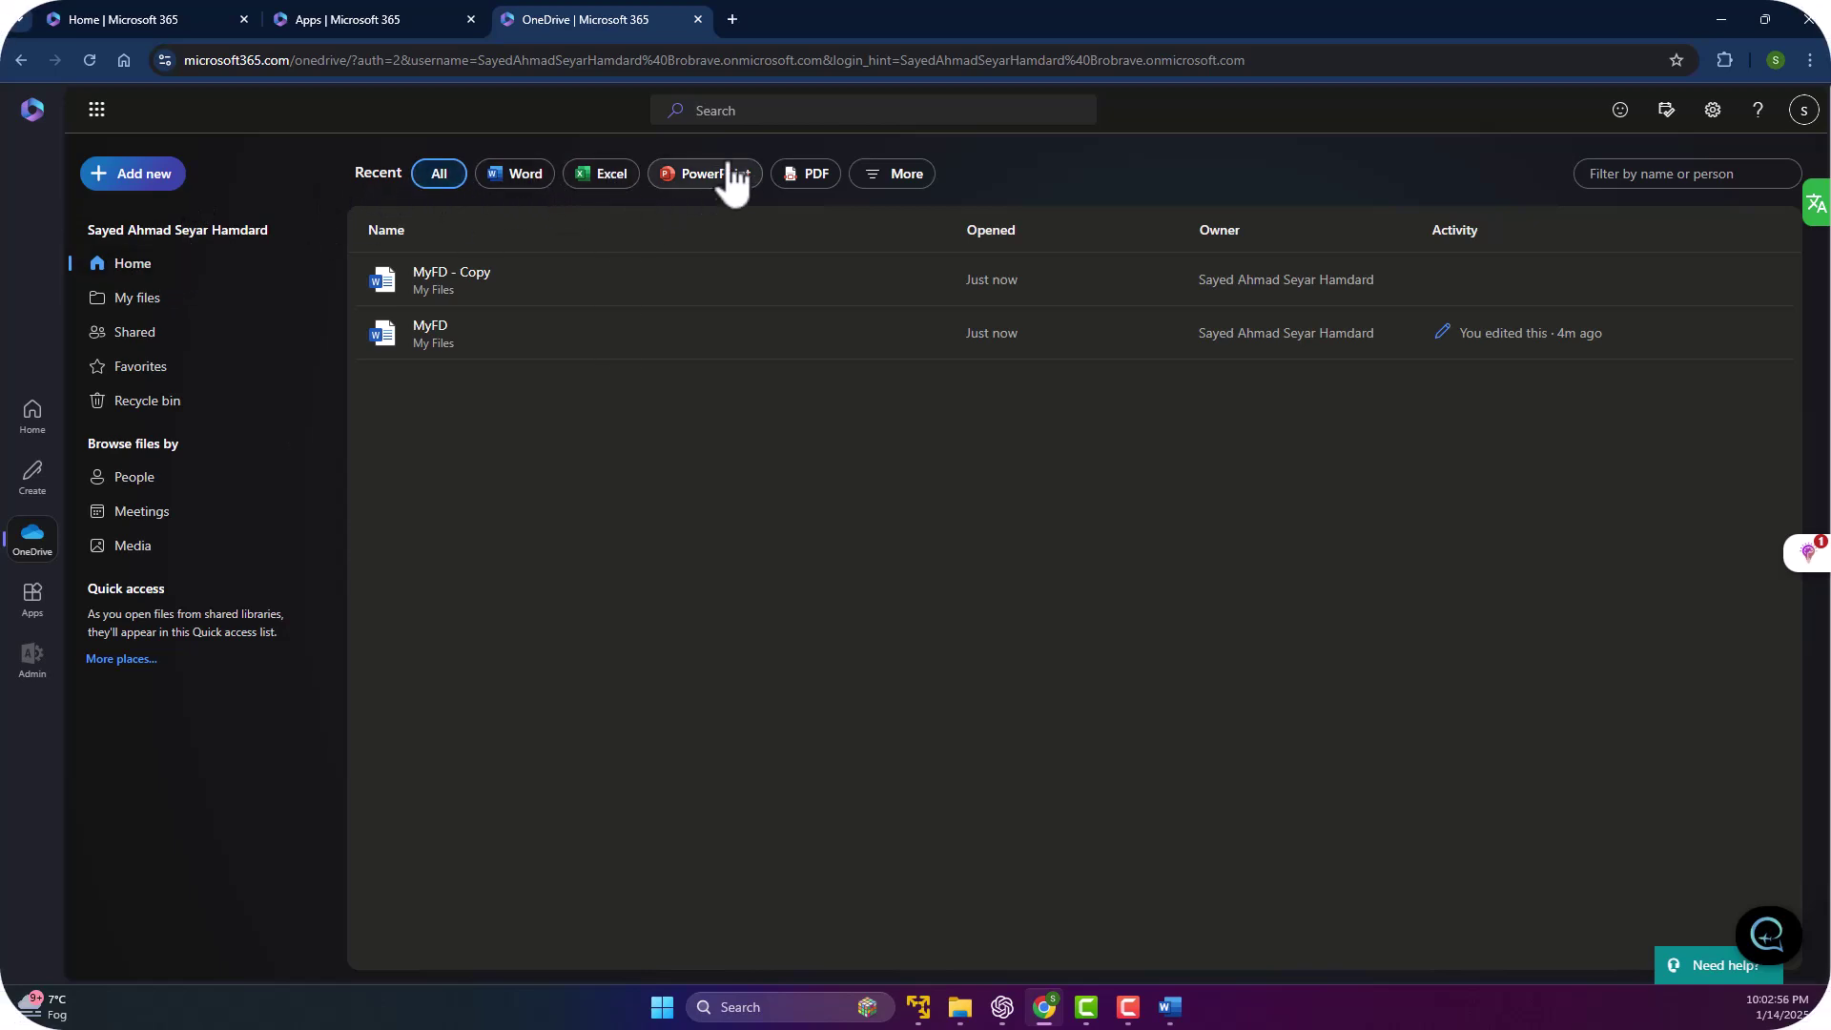
left_click(887, 186)
left_click(889, 188)
left_click(889, 187)
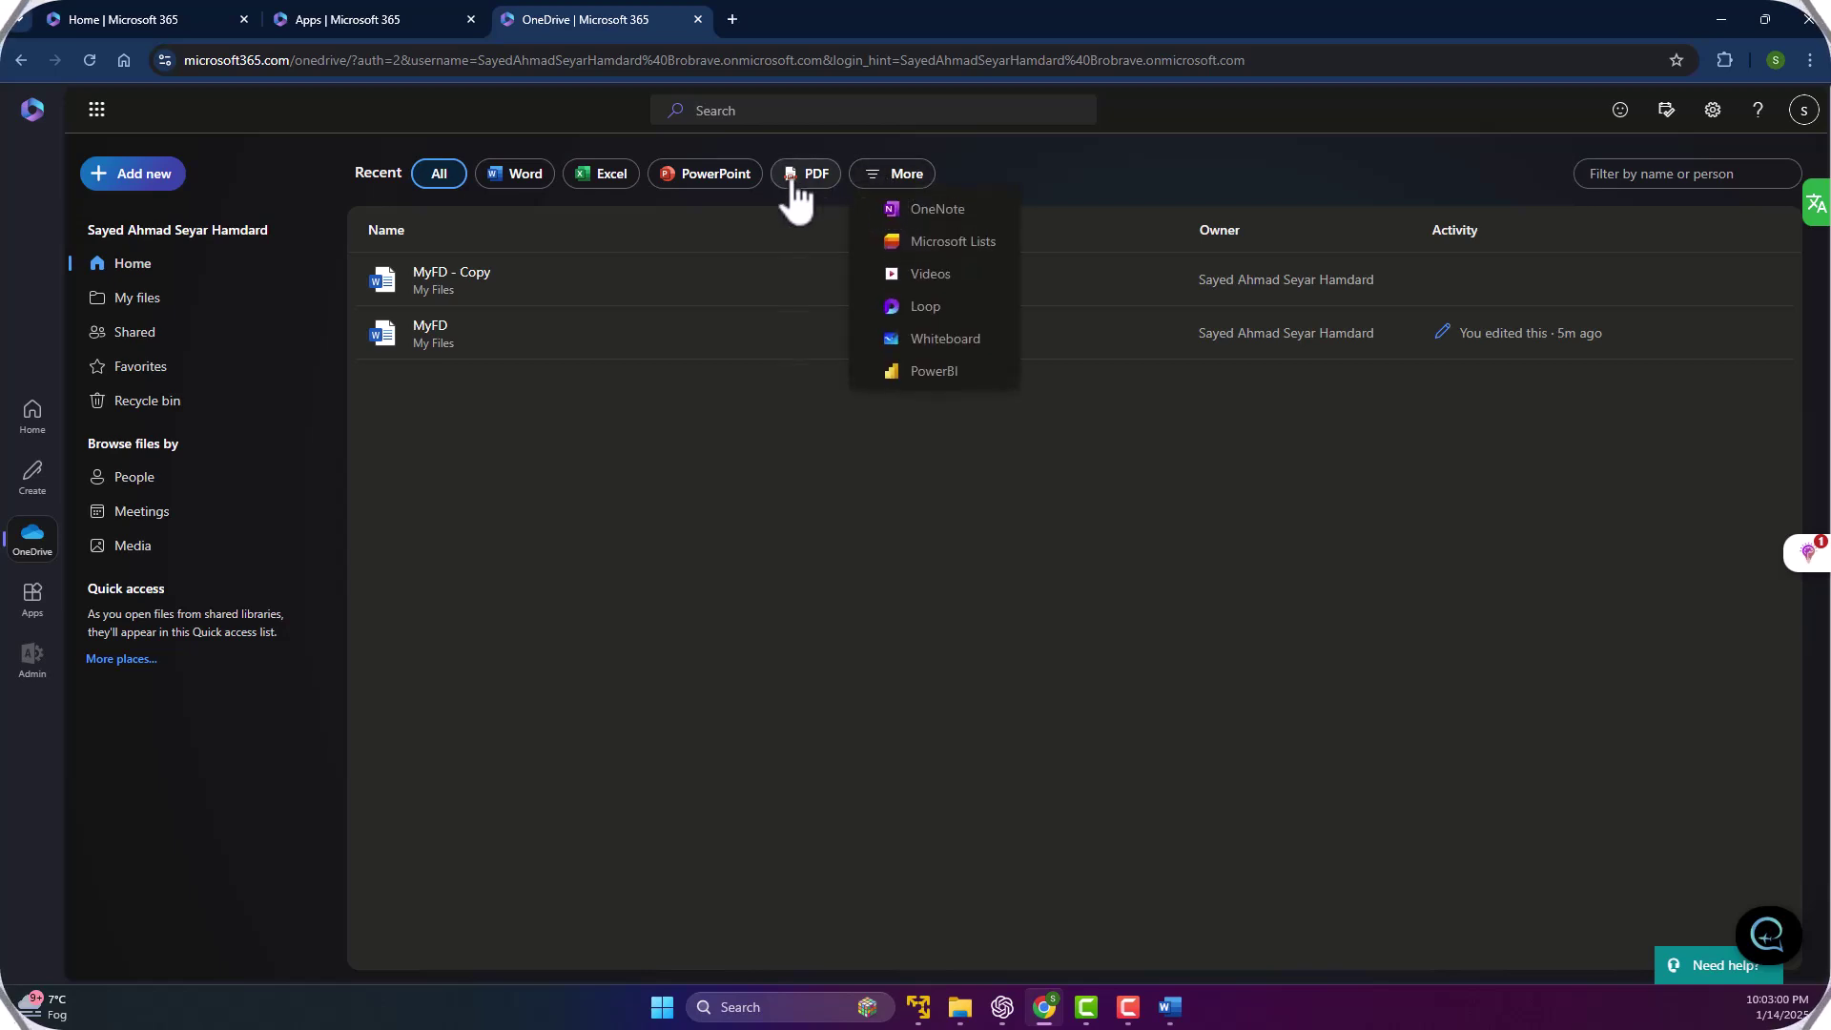
left_click(641, 538)
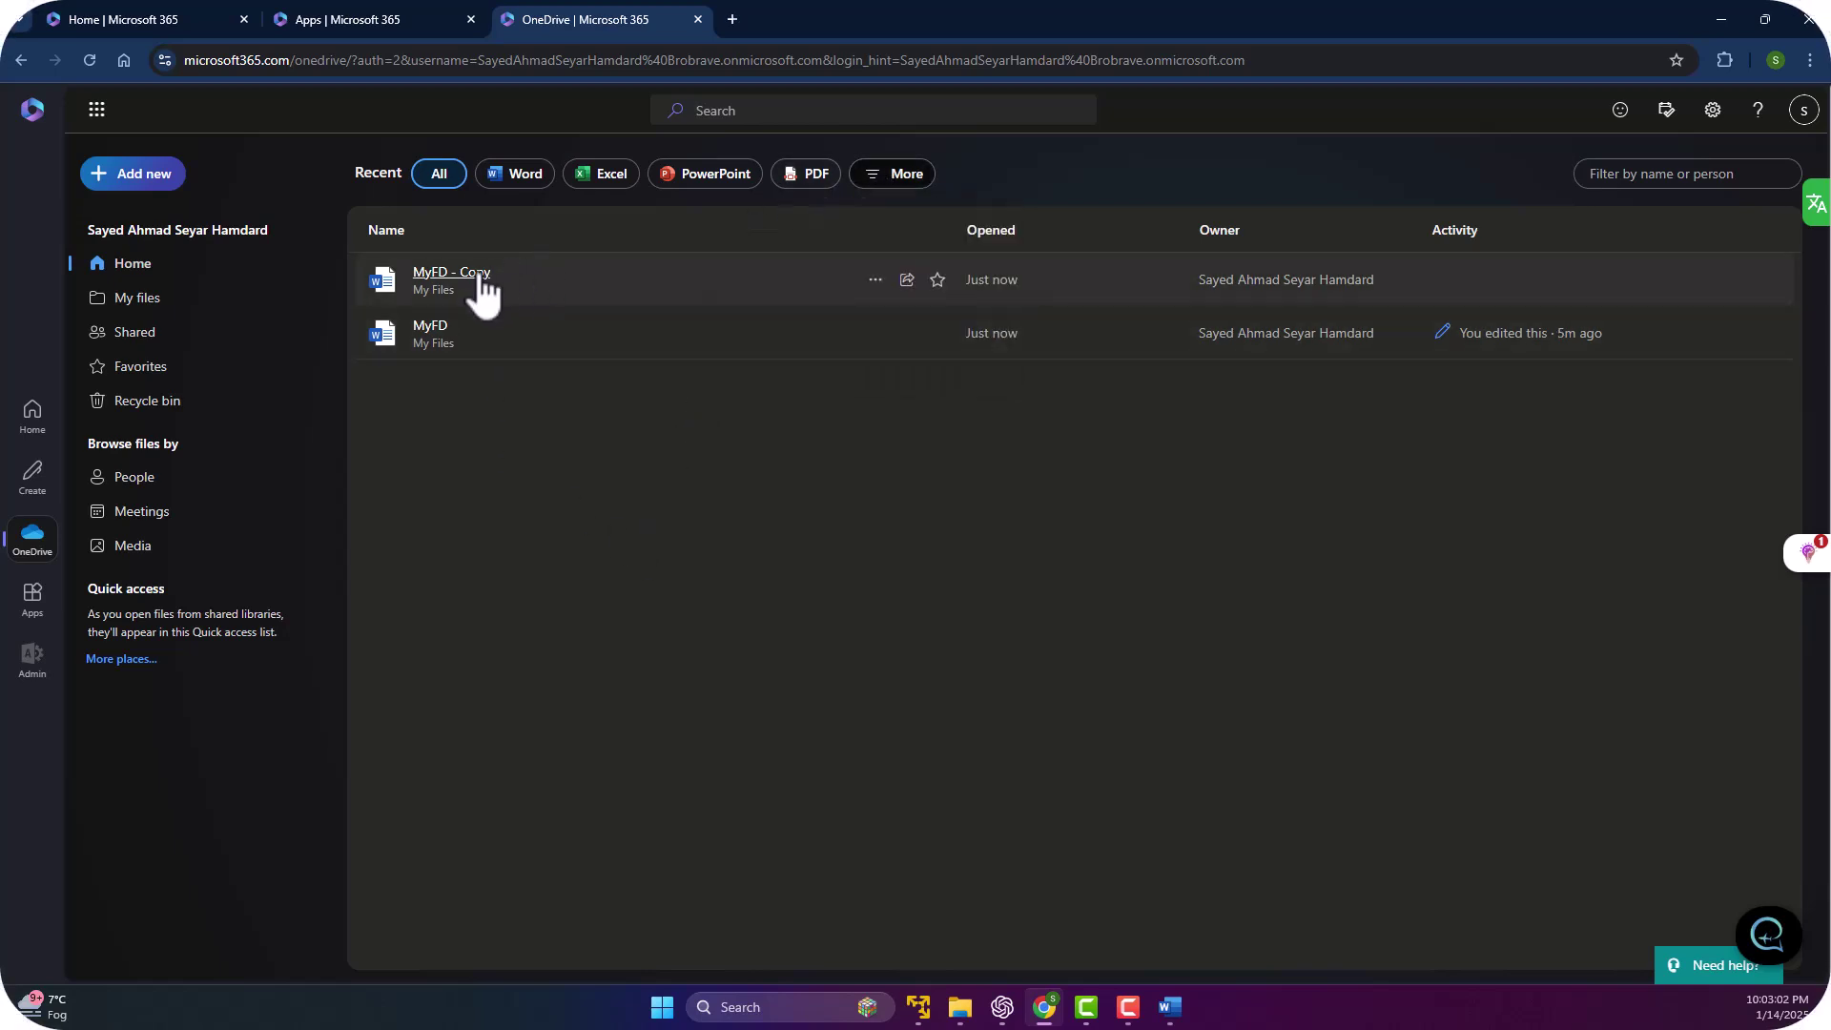
Check the folder storing MyFD - Copy, then move to the Microsoft 365 Apps page.
left_click(877, 279)
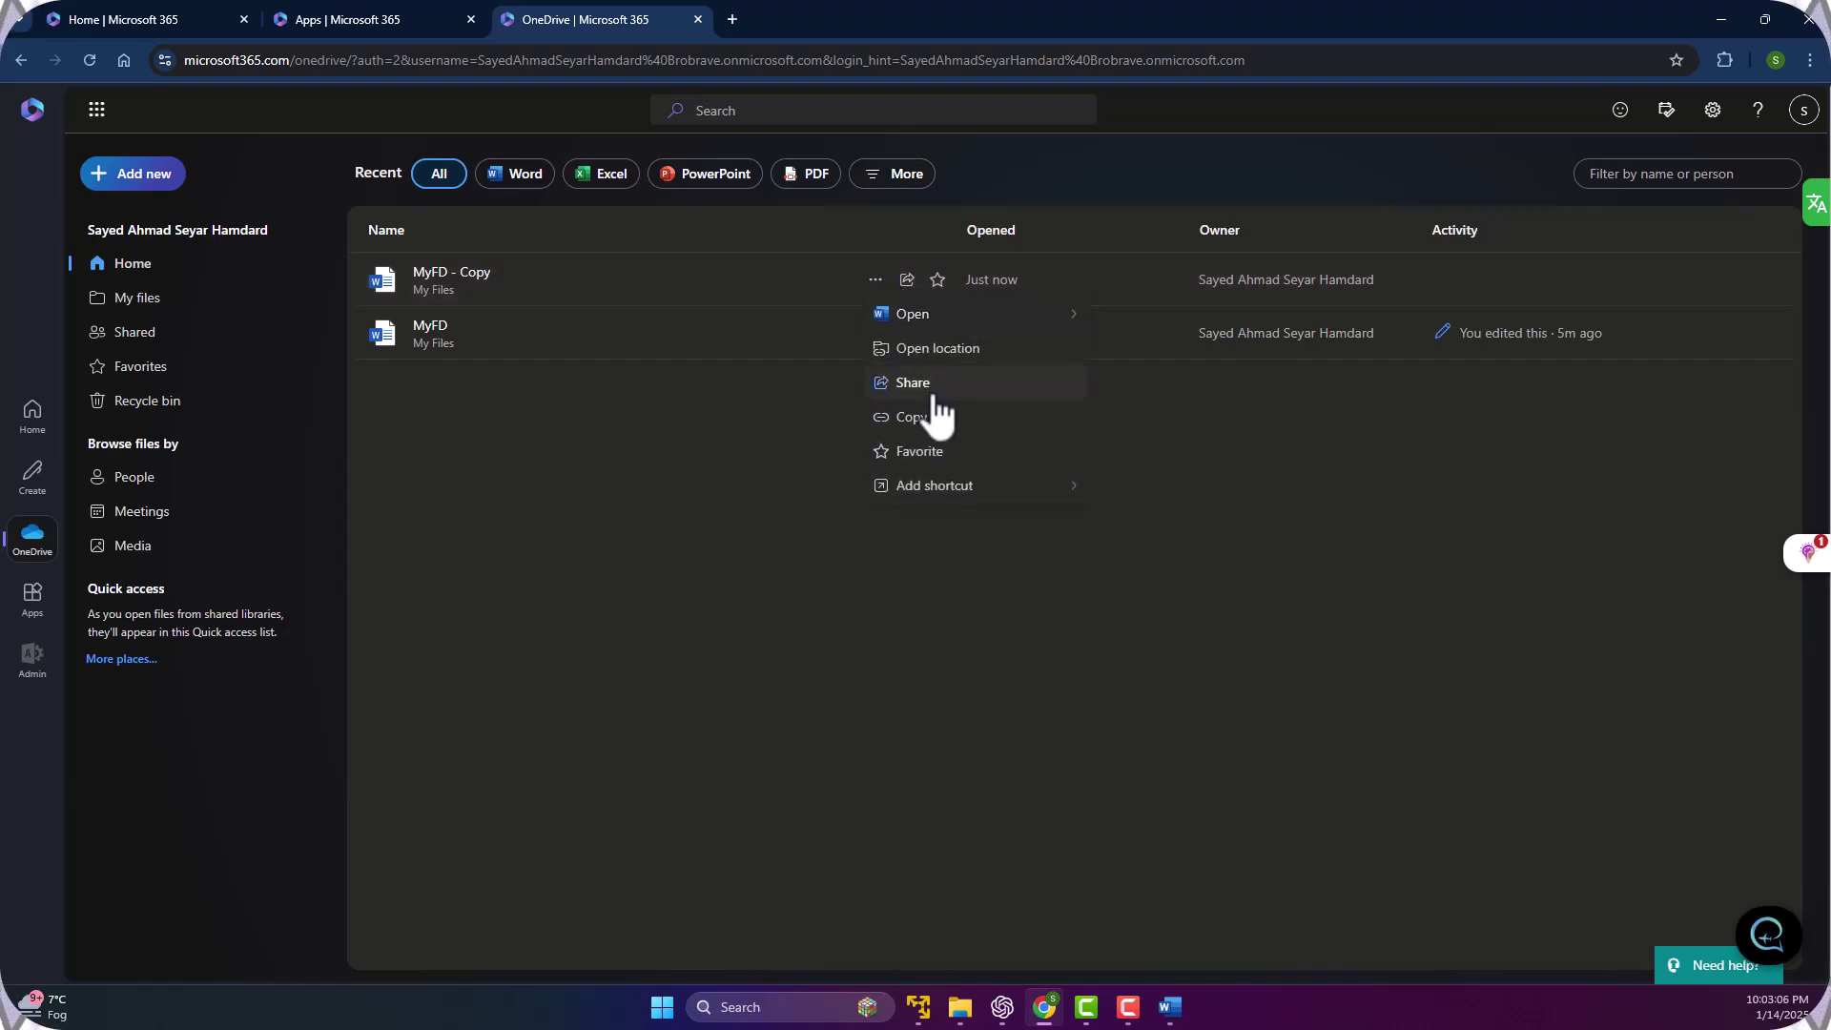
left_click(961, 353)
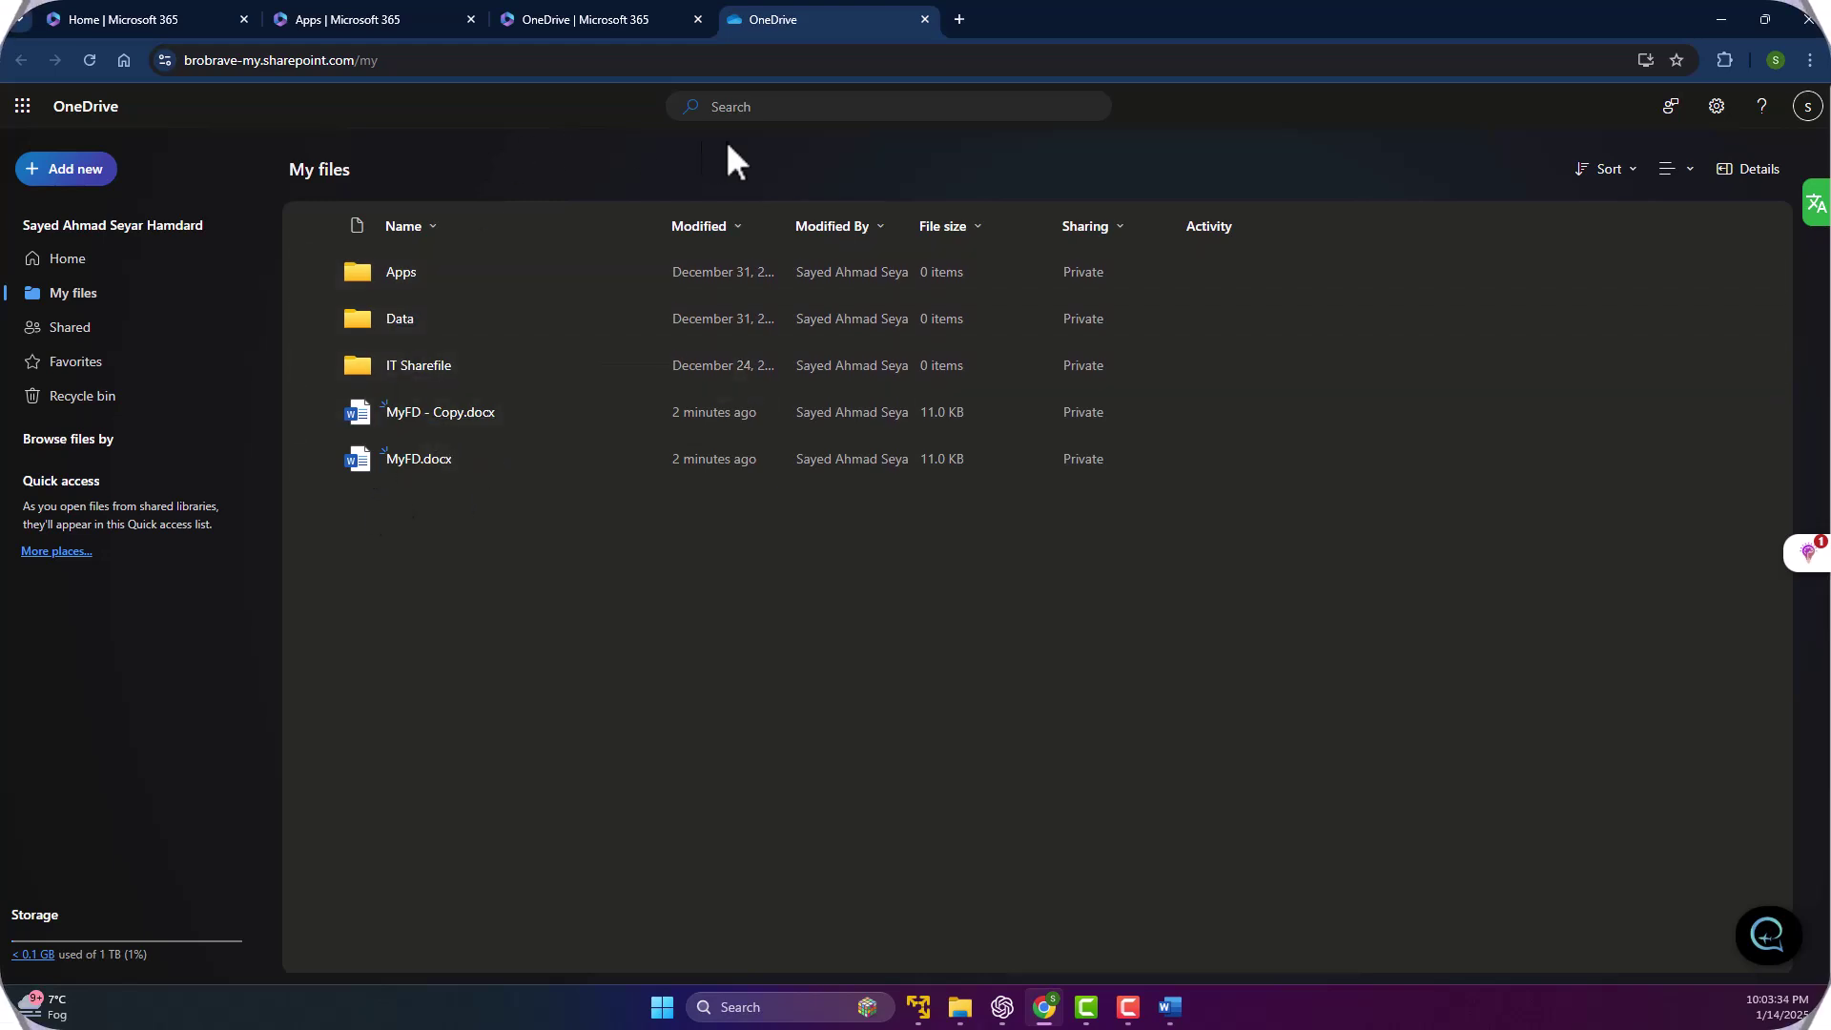
left_click(924, 19)
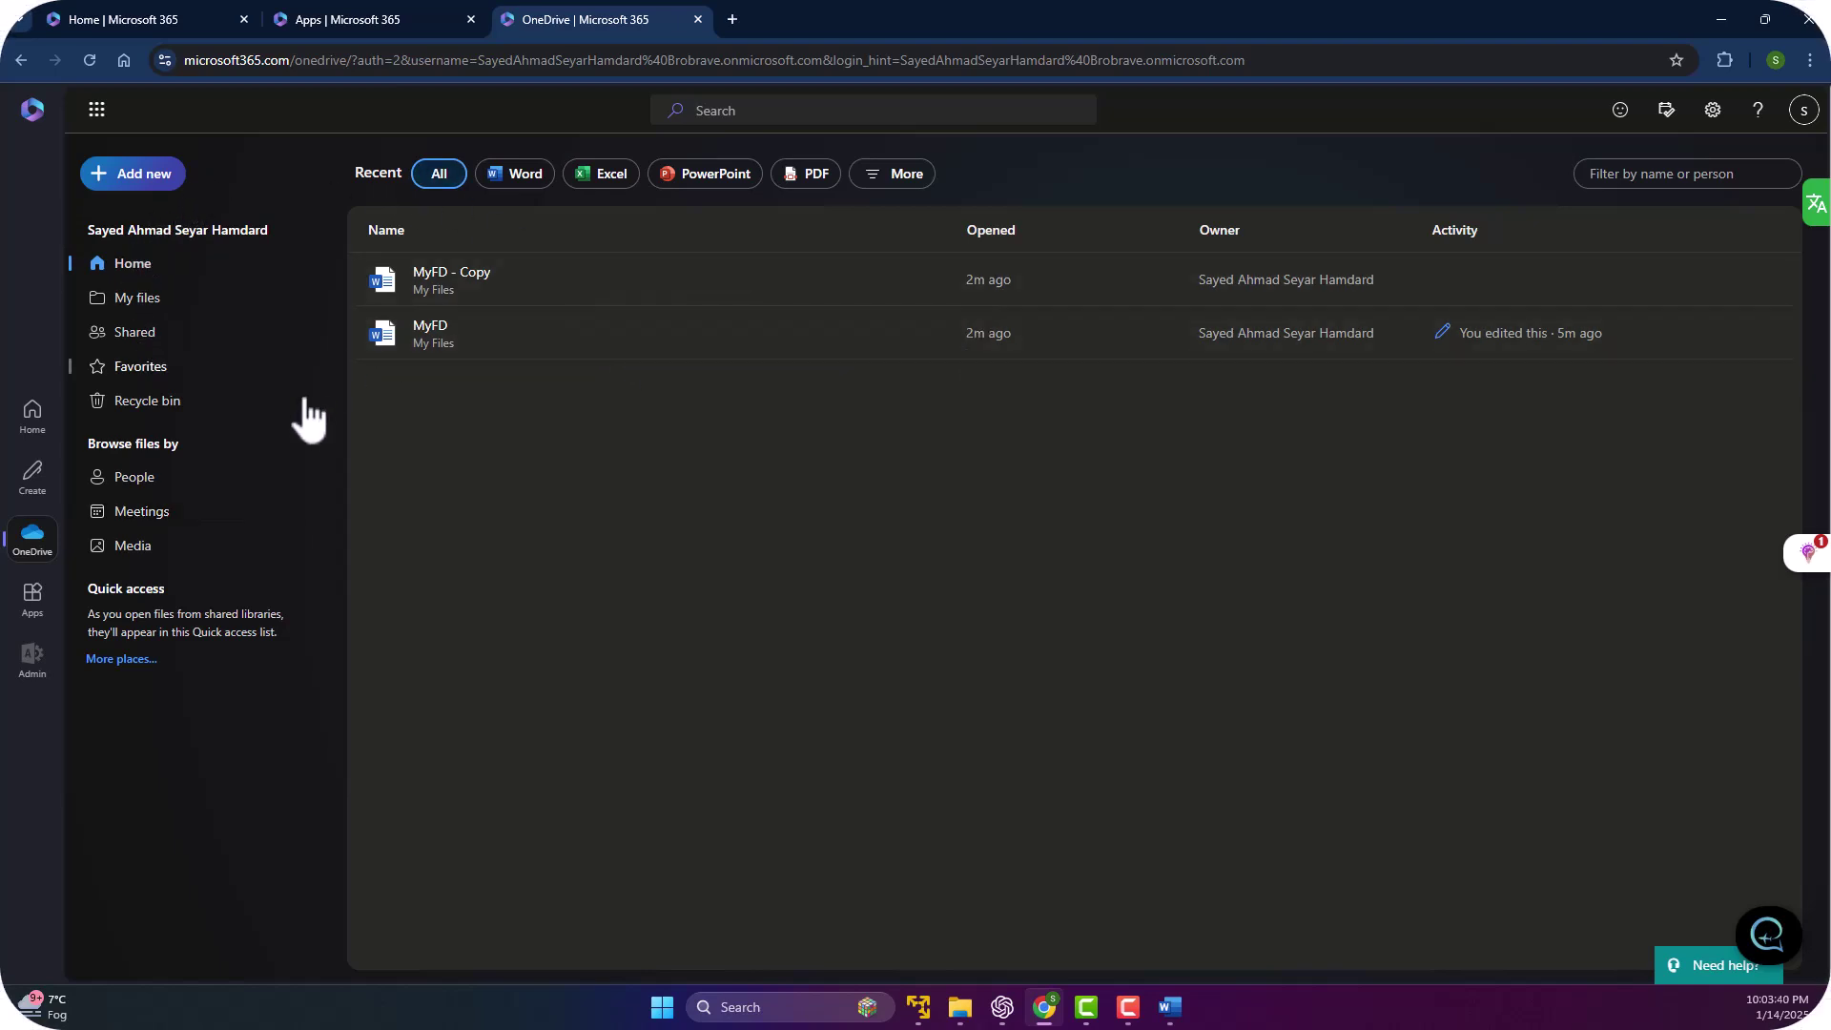
left_click(34, 611)
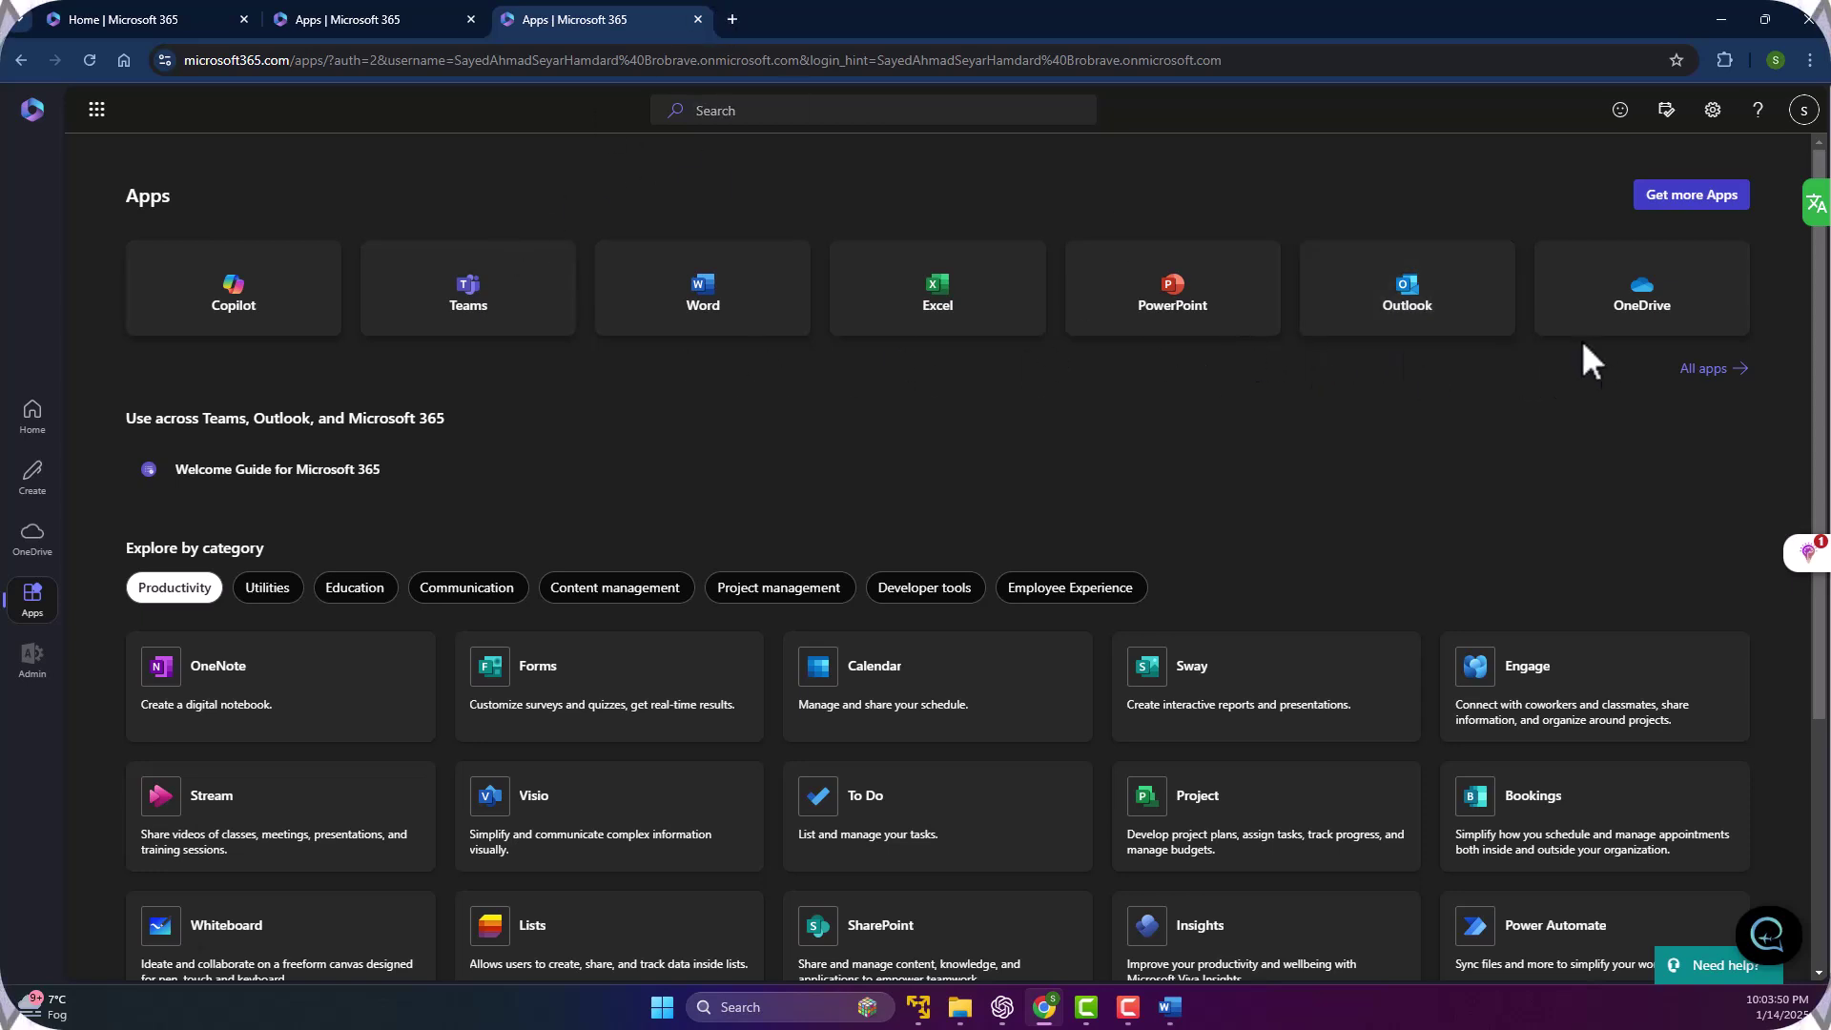
left_click(1420, 312)
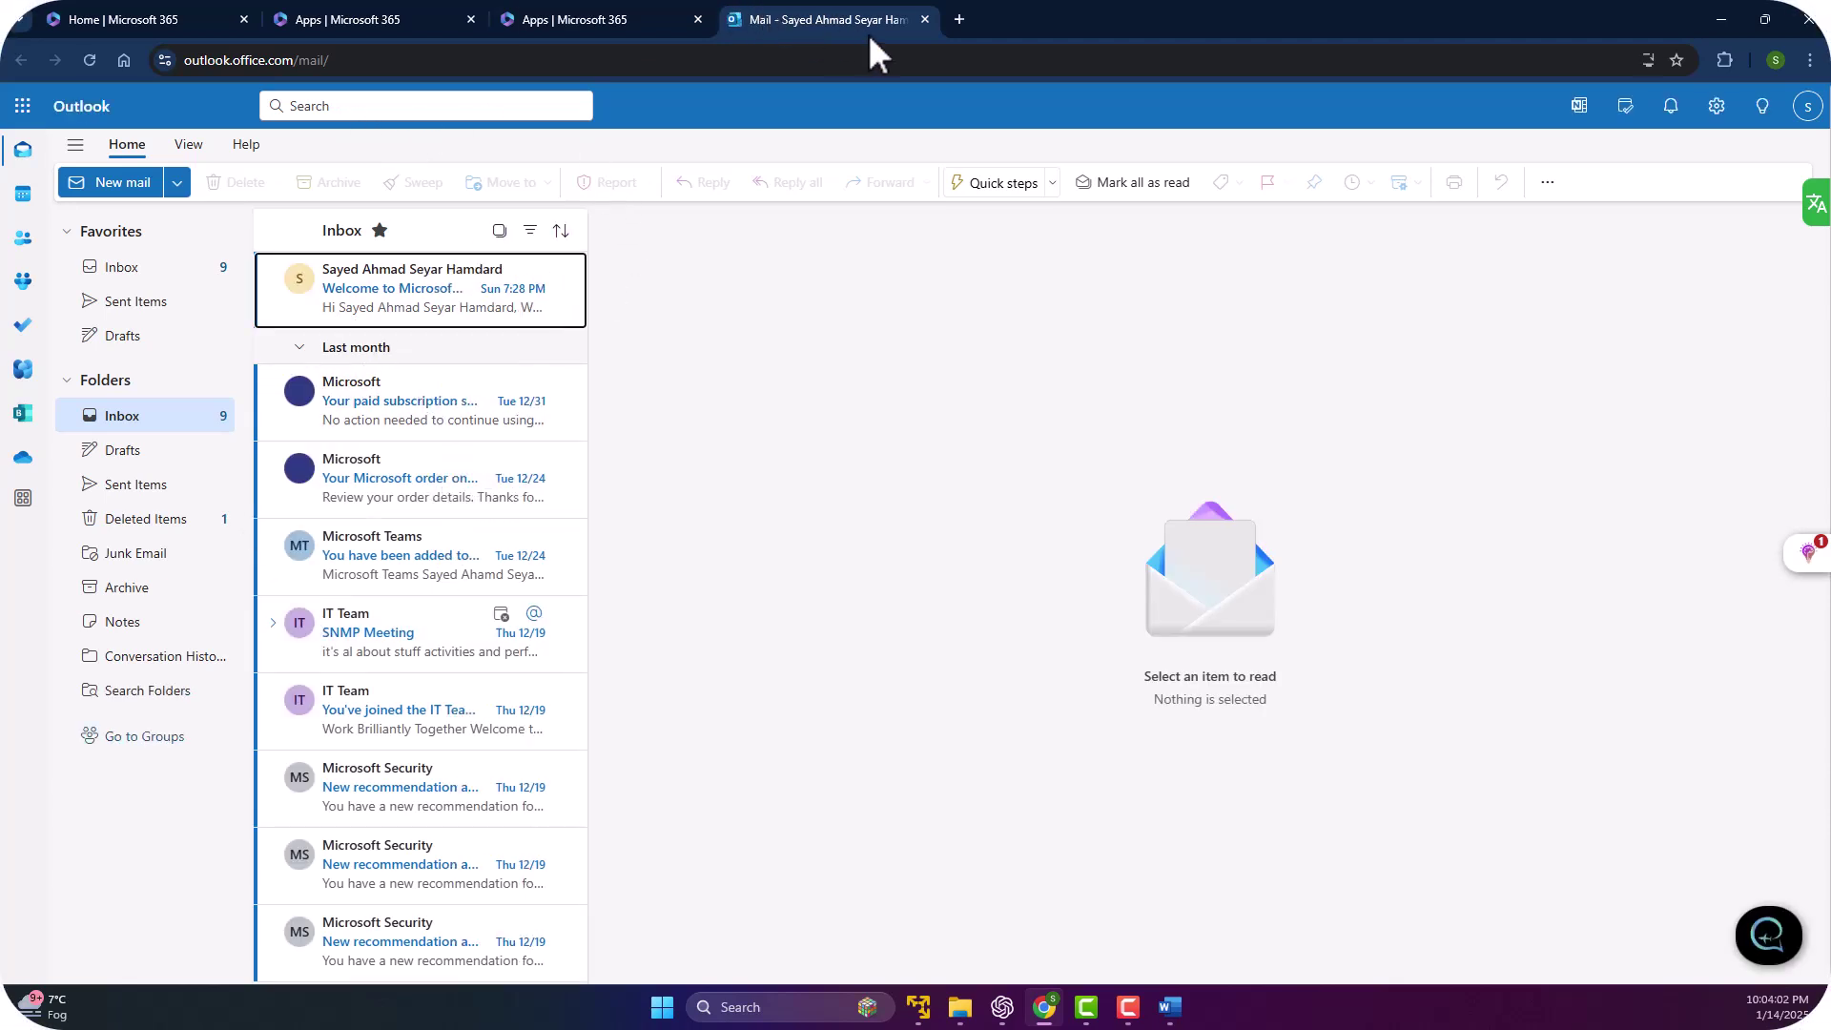
left_click(924, 19)
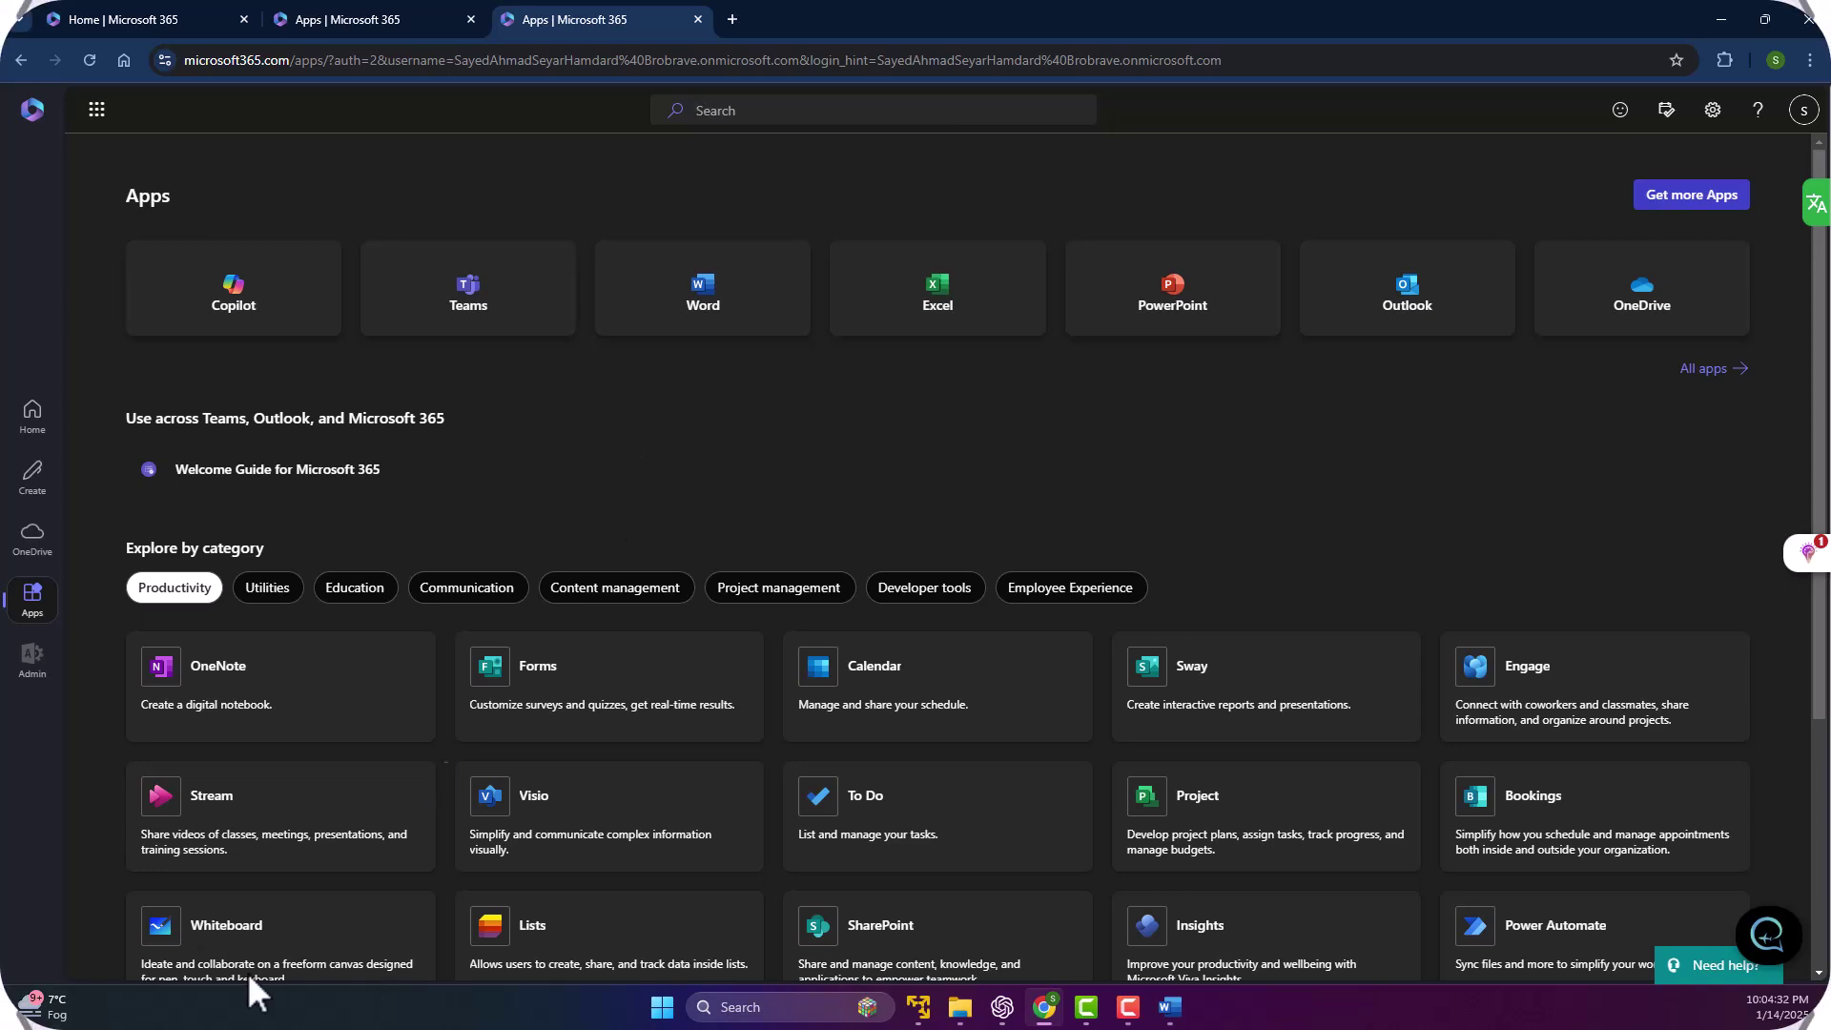
Choose the Admin tile from the app launcher to open the admin center.
left_click(97, 110)
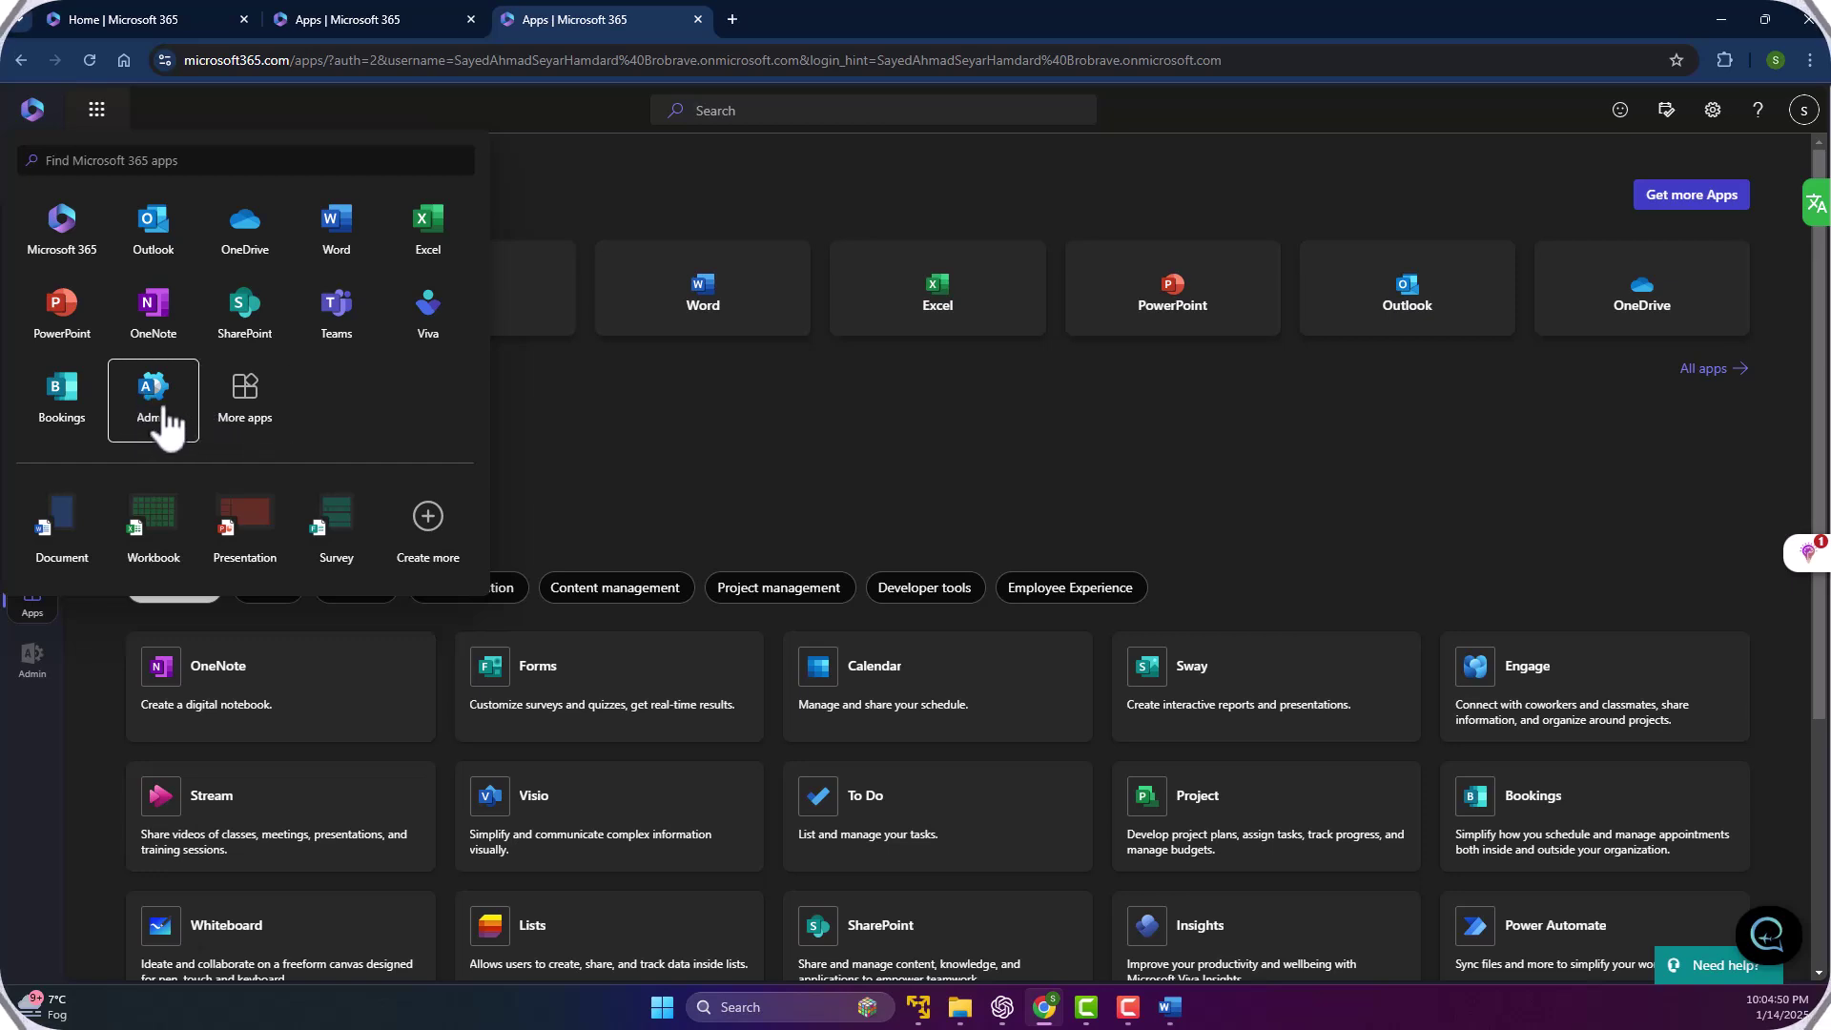
left_click(153, 405)
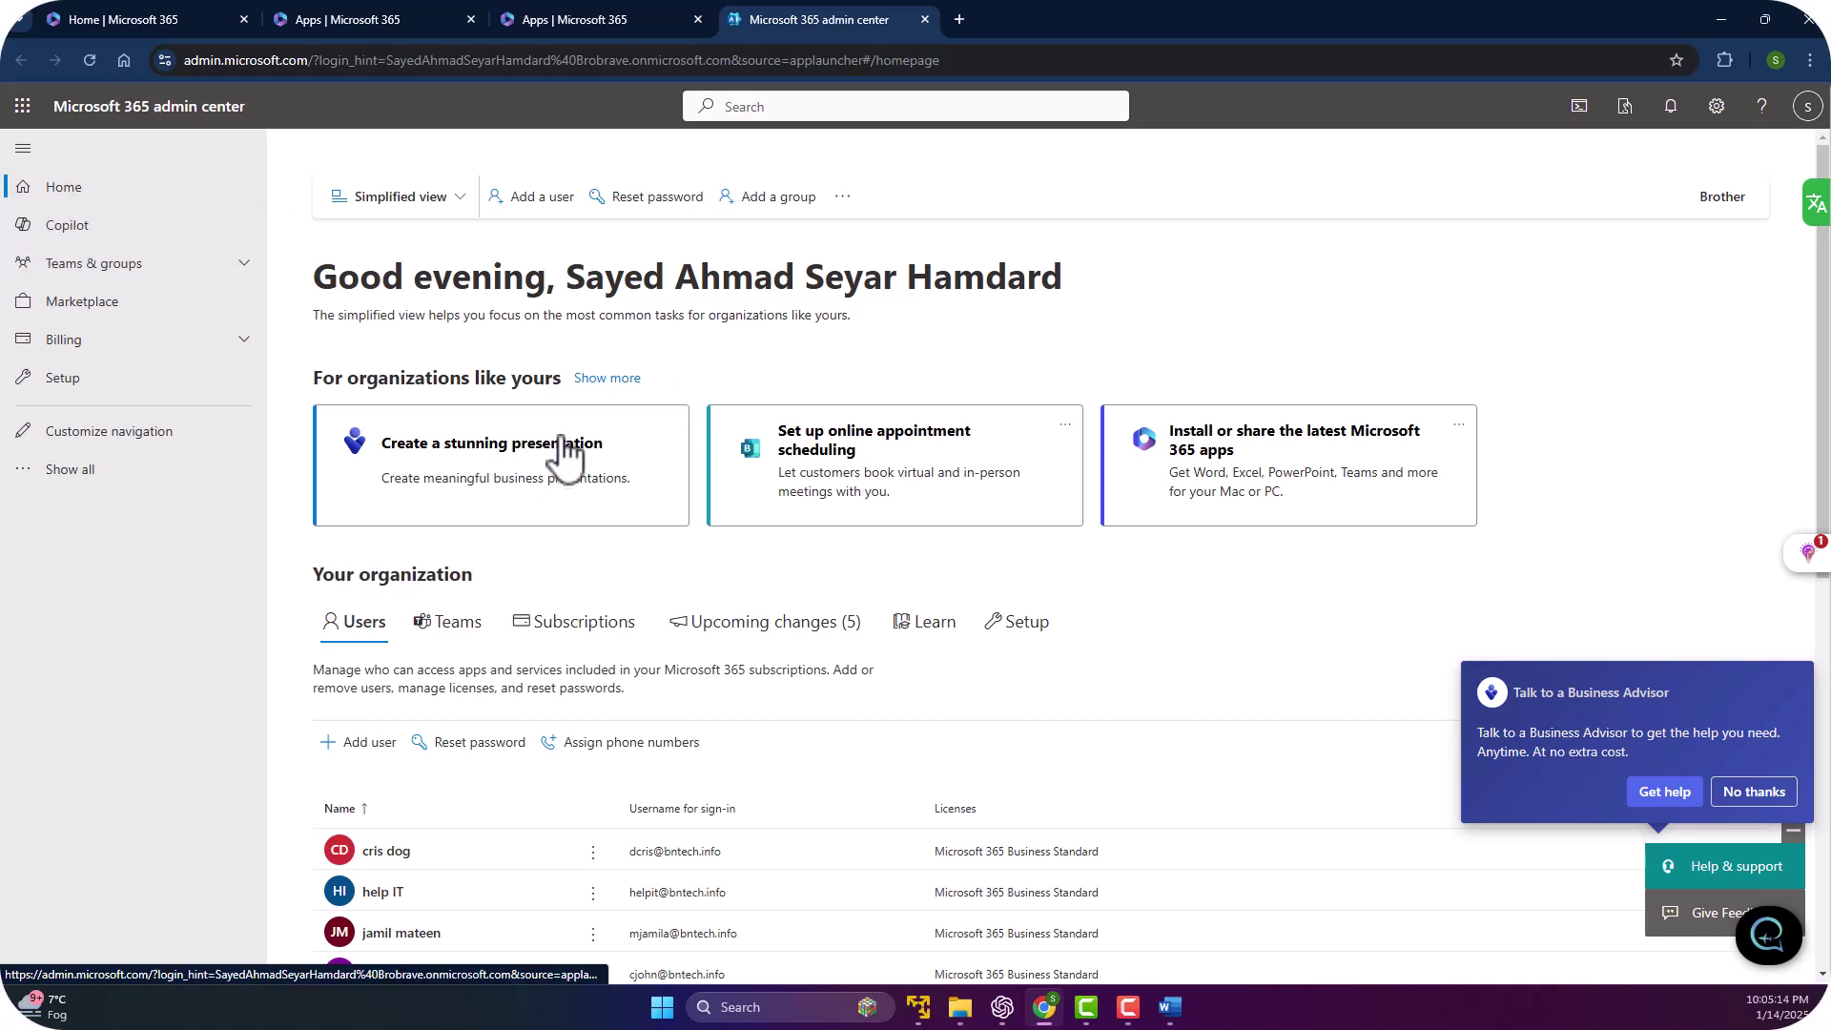
View Subscriptions, showing Business Standard with 13 of 25 licenses assigned.
scroll(534, 438, "down", 1)
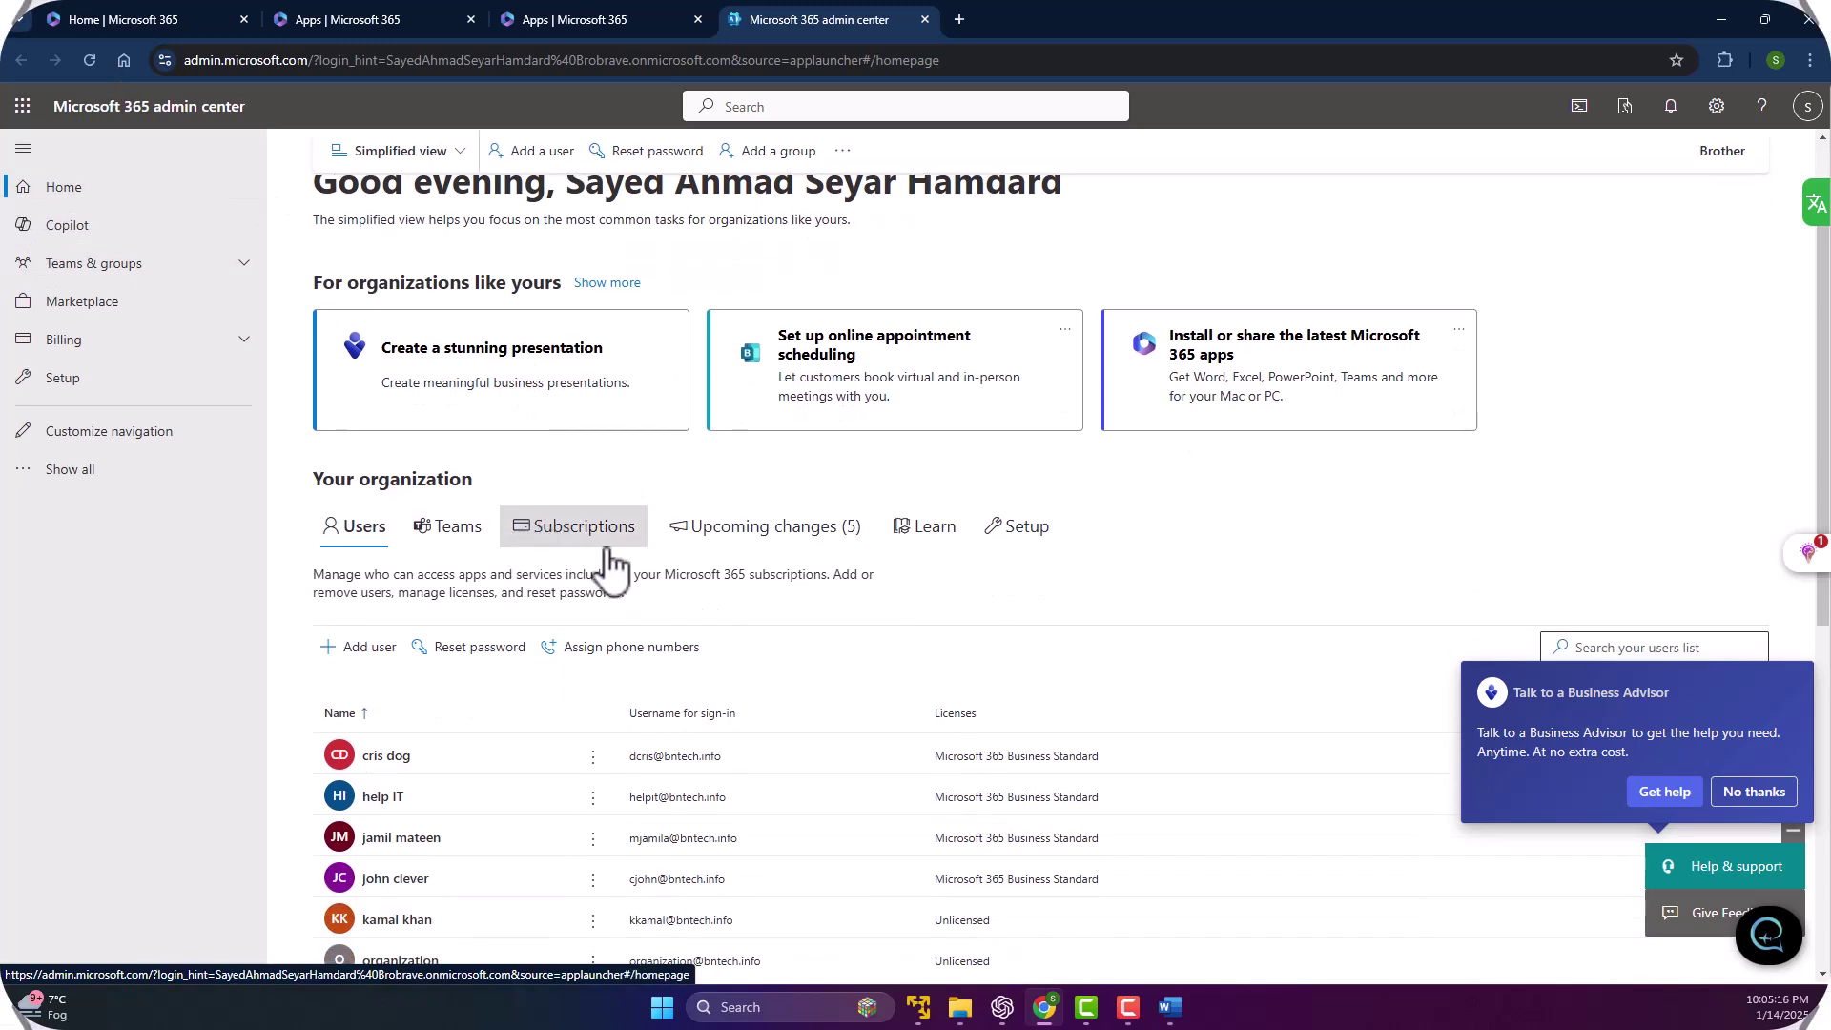
left_click(527, 538)
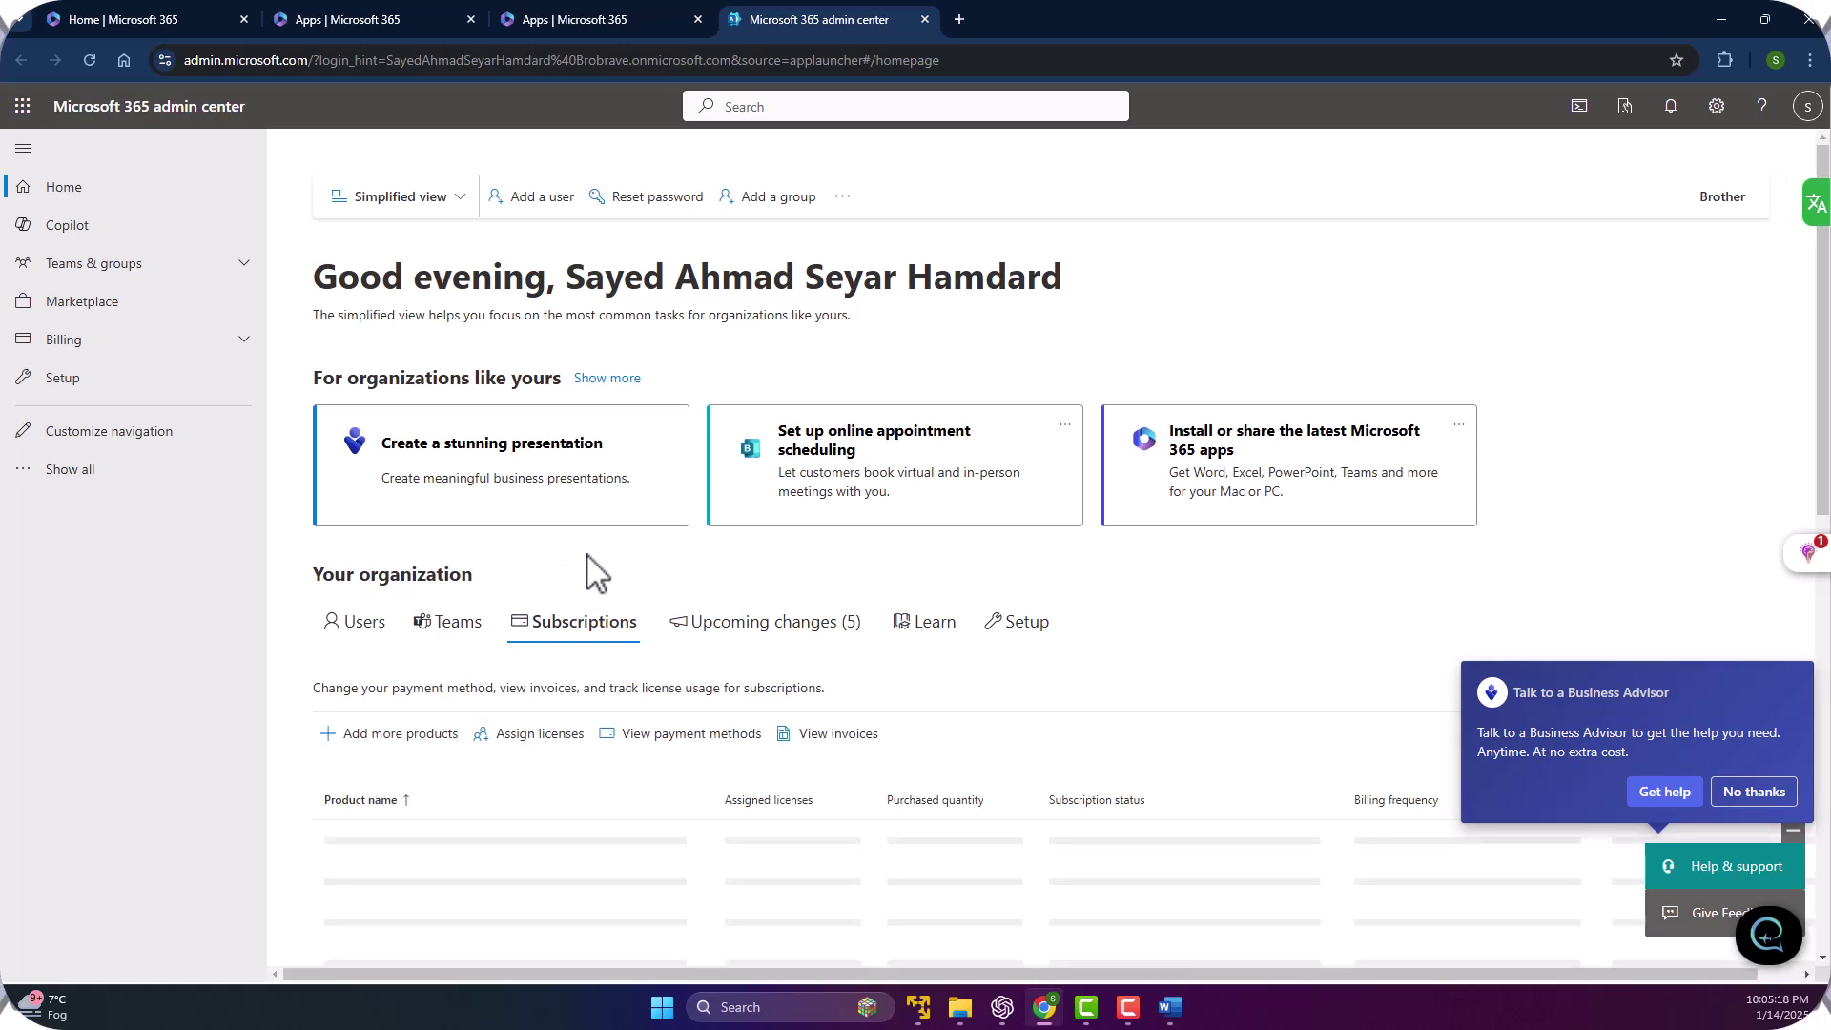
scroll(456, 462, "down", 2)
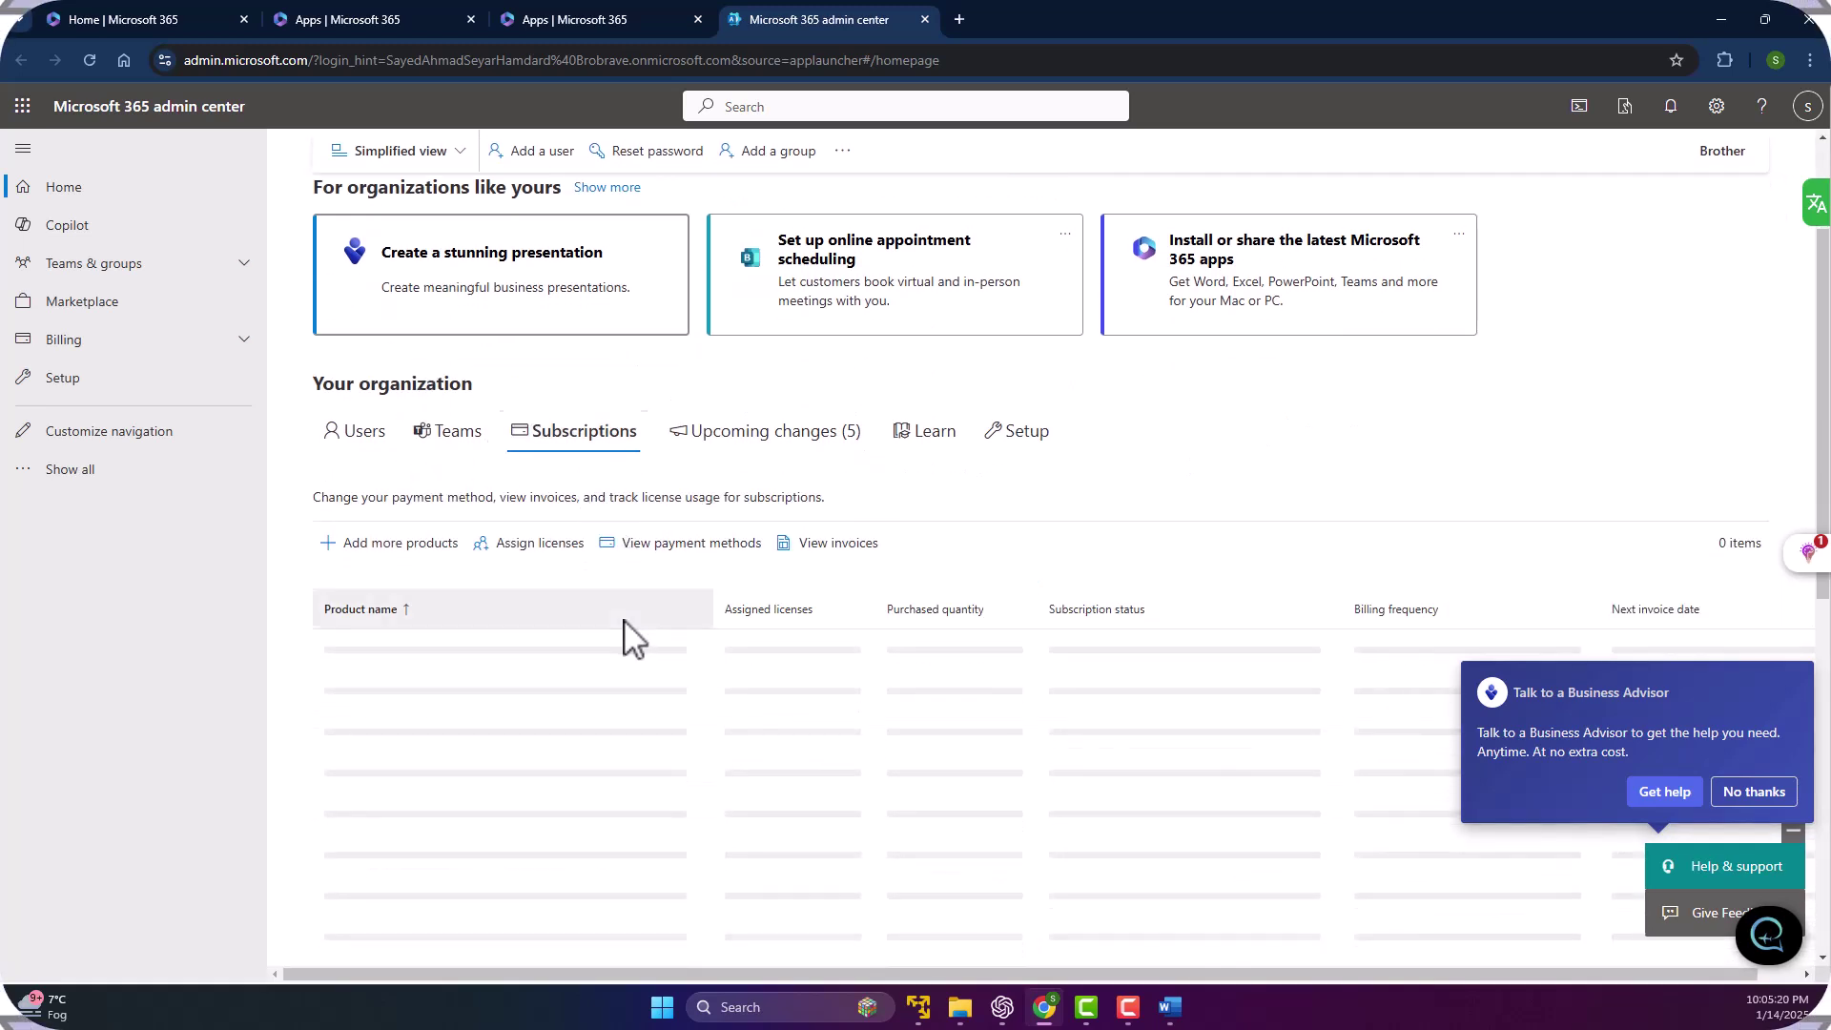
scroll(534, 458, "down", 1)
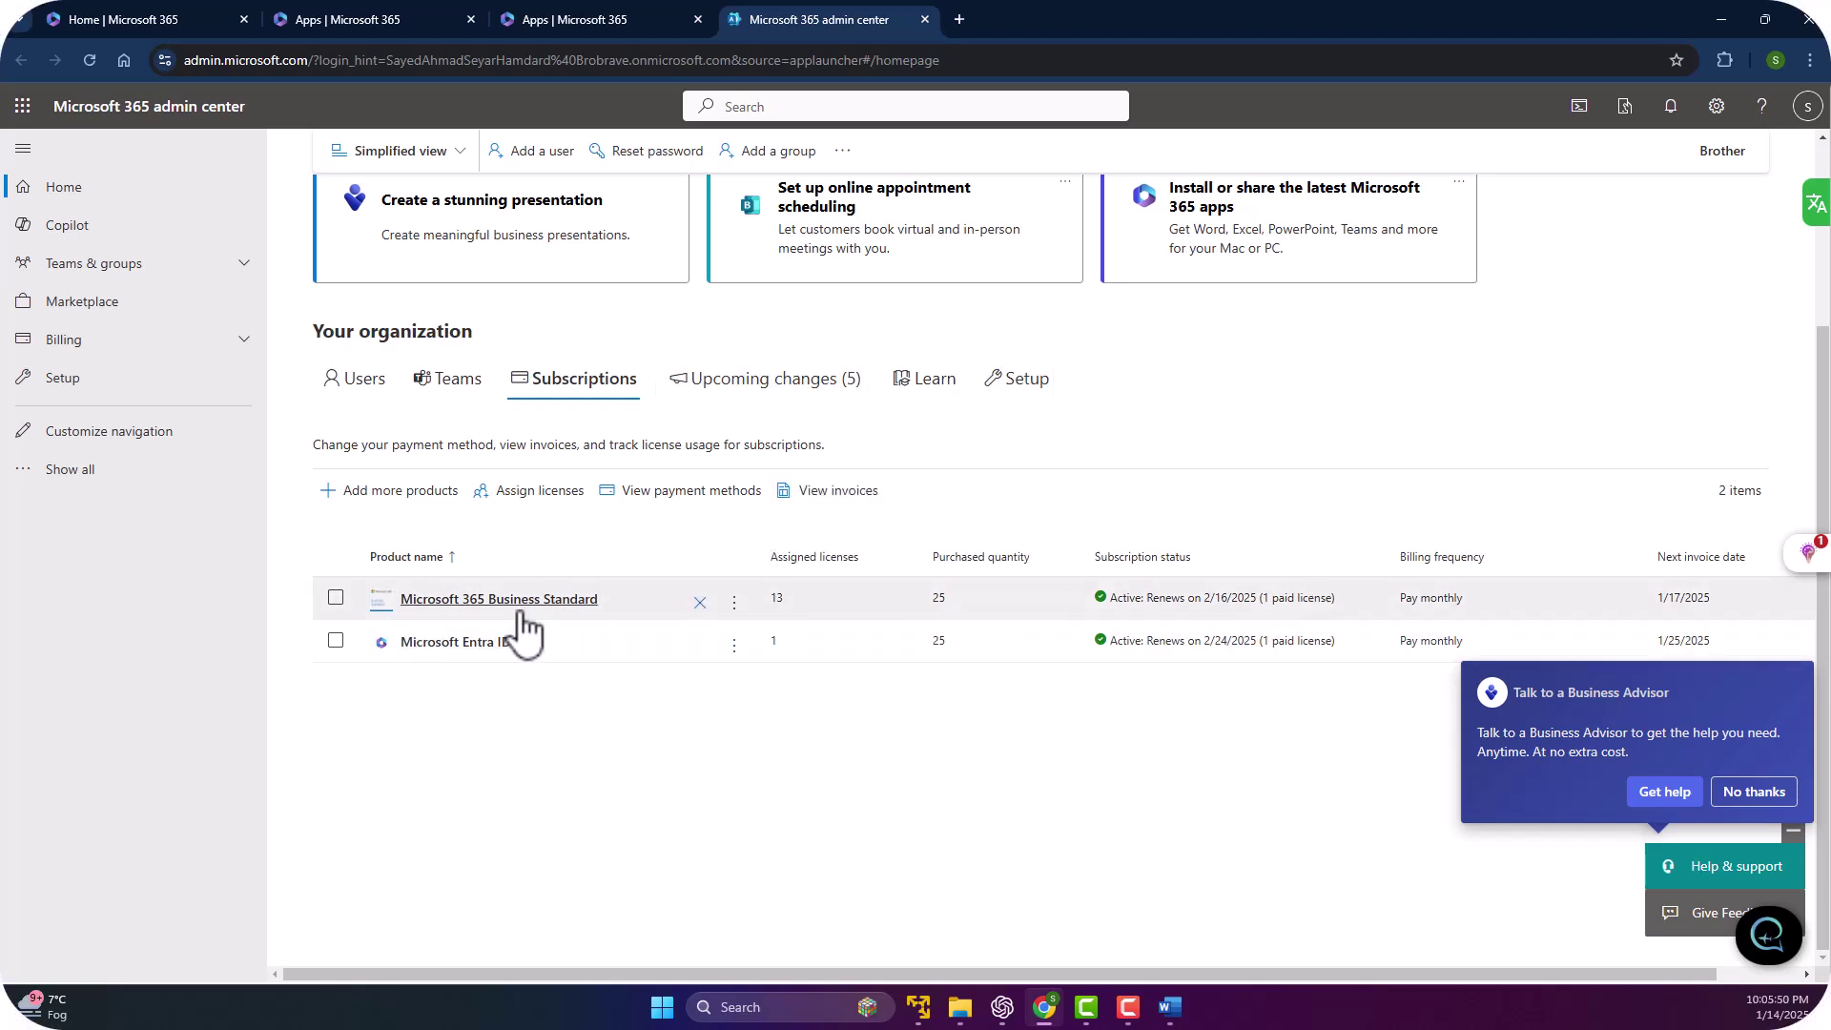
Open the Business Standard trial page and highlight the option to extend its 2/16/2025 end date.
left_click(495, 599)
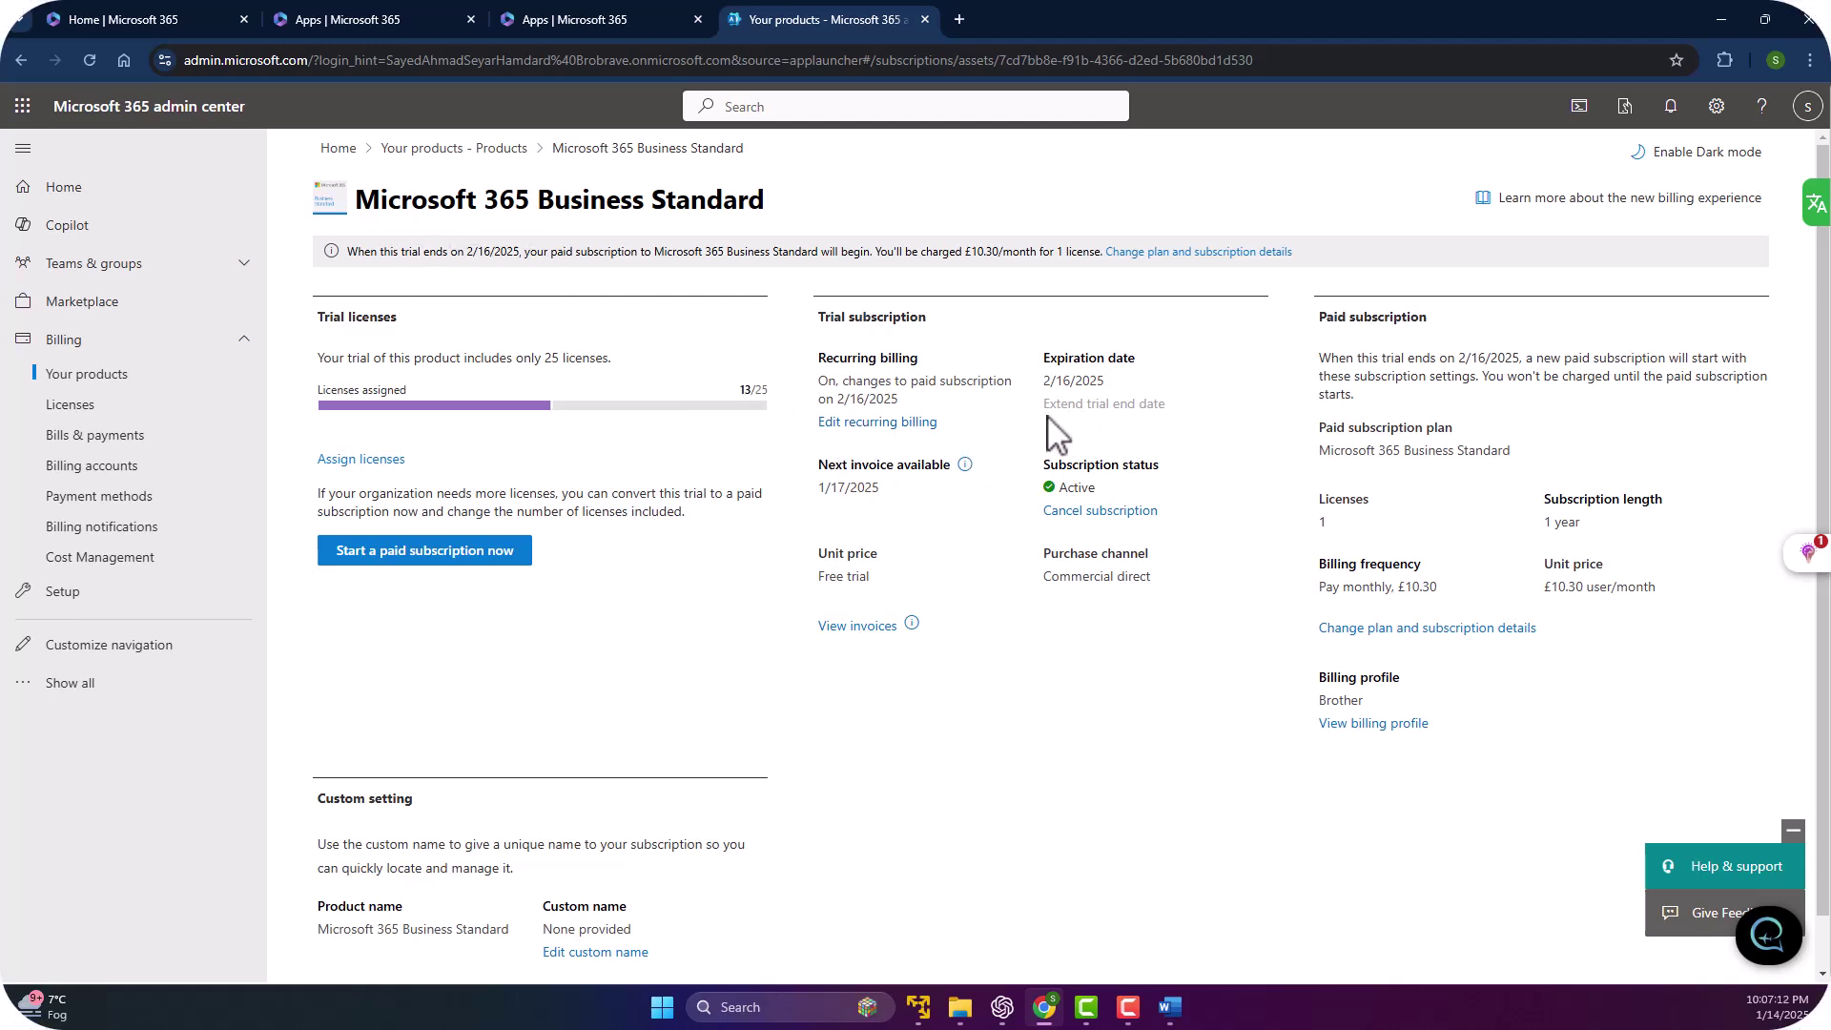
left_click_drag(1044, 404, 1151, 412)
left_click(1155, 253)
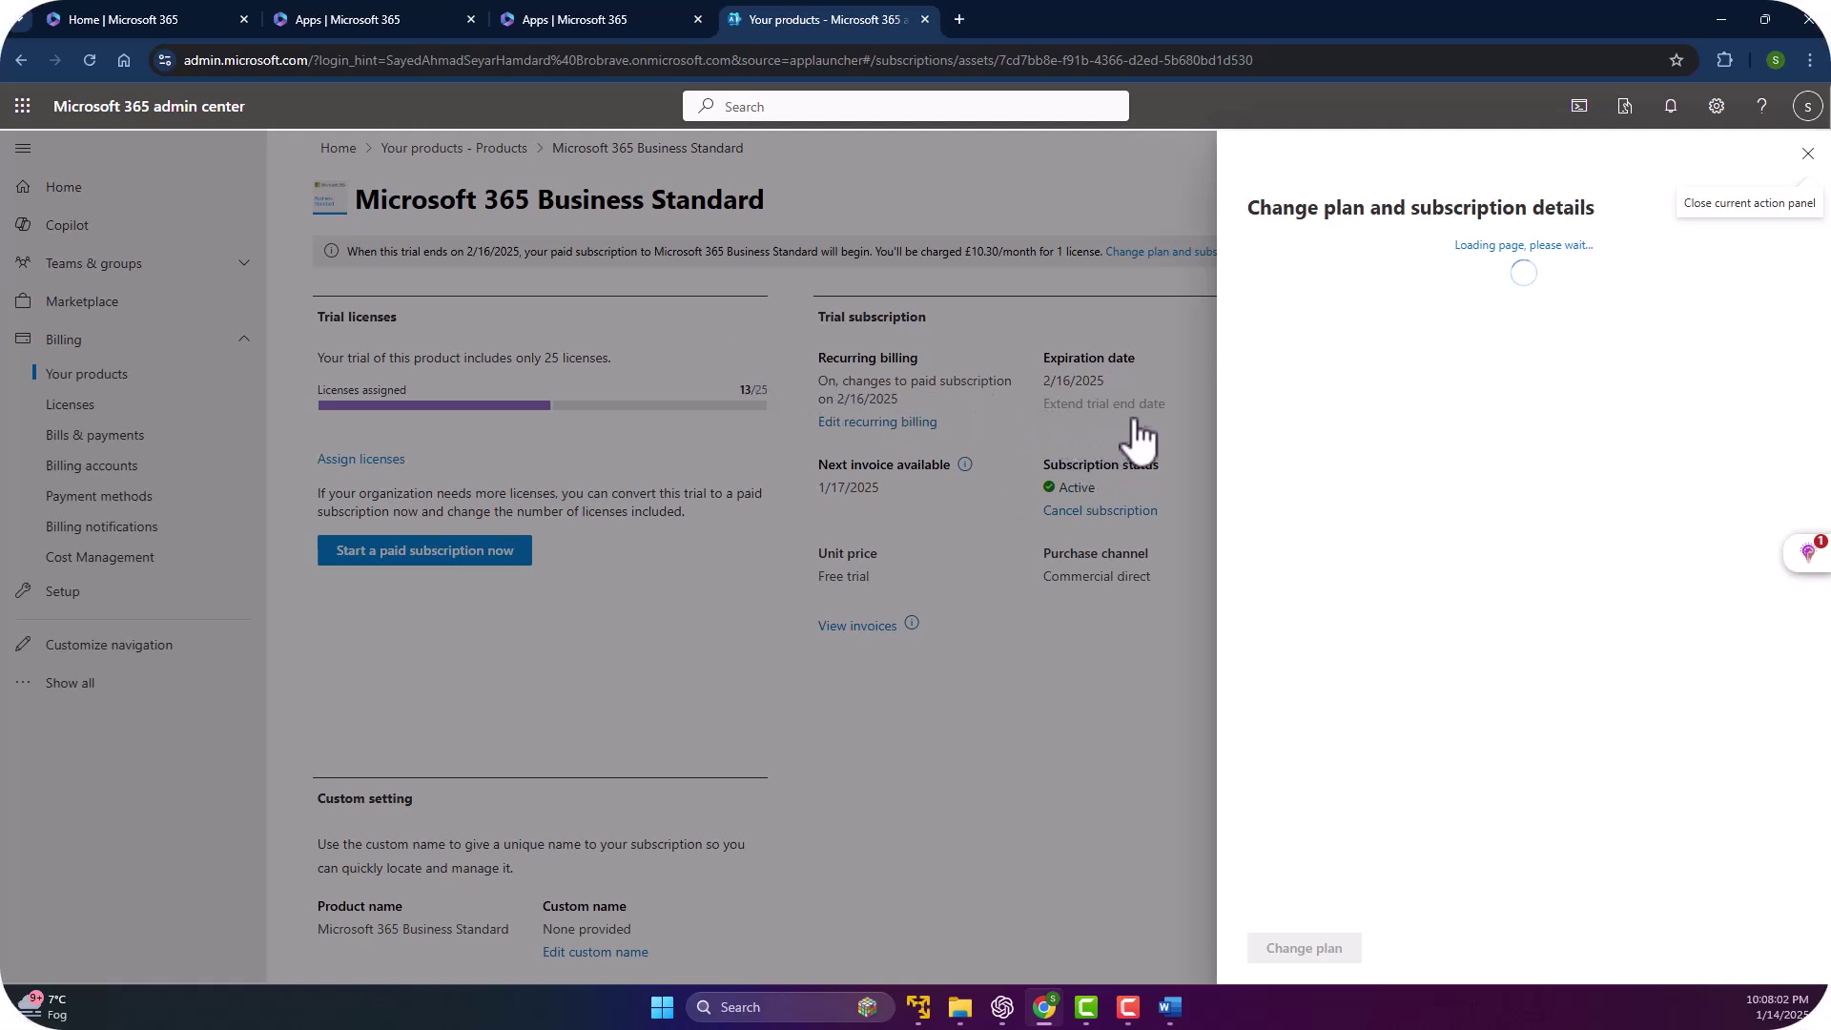
left_click(1806, 154)
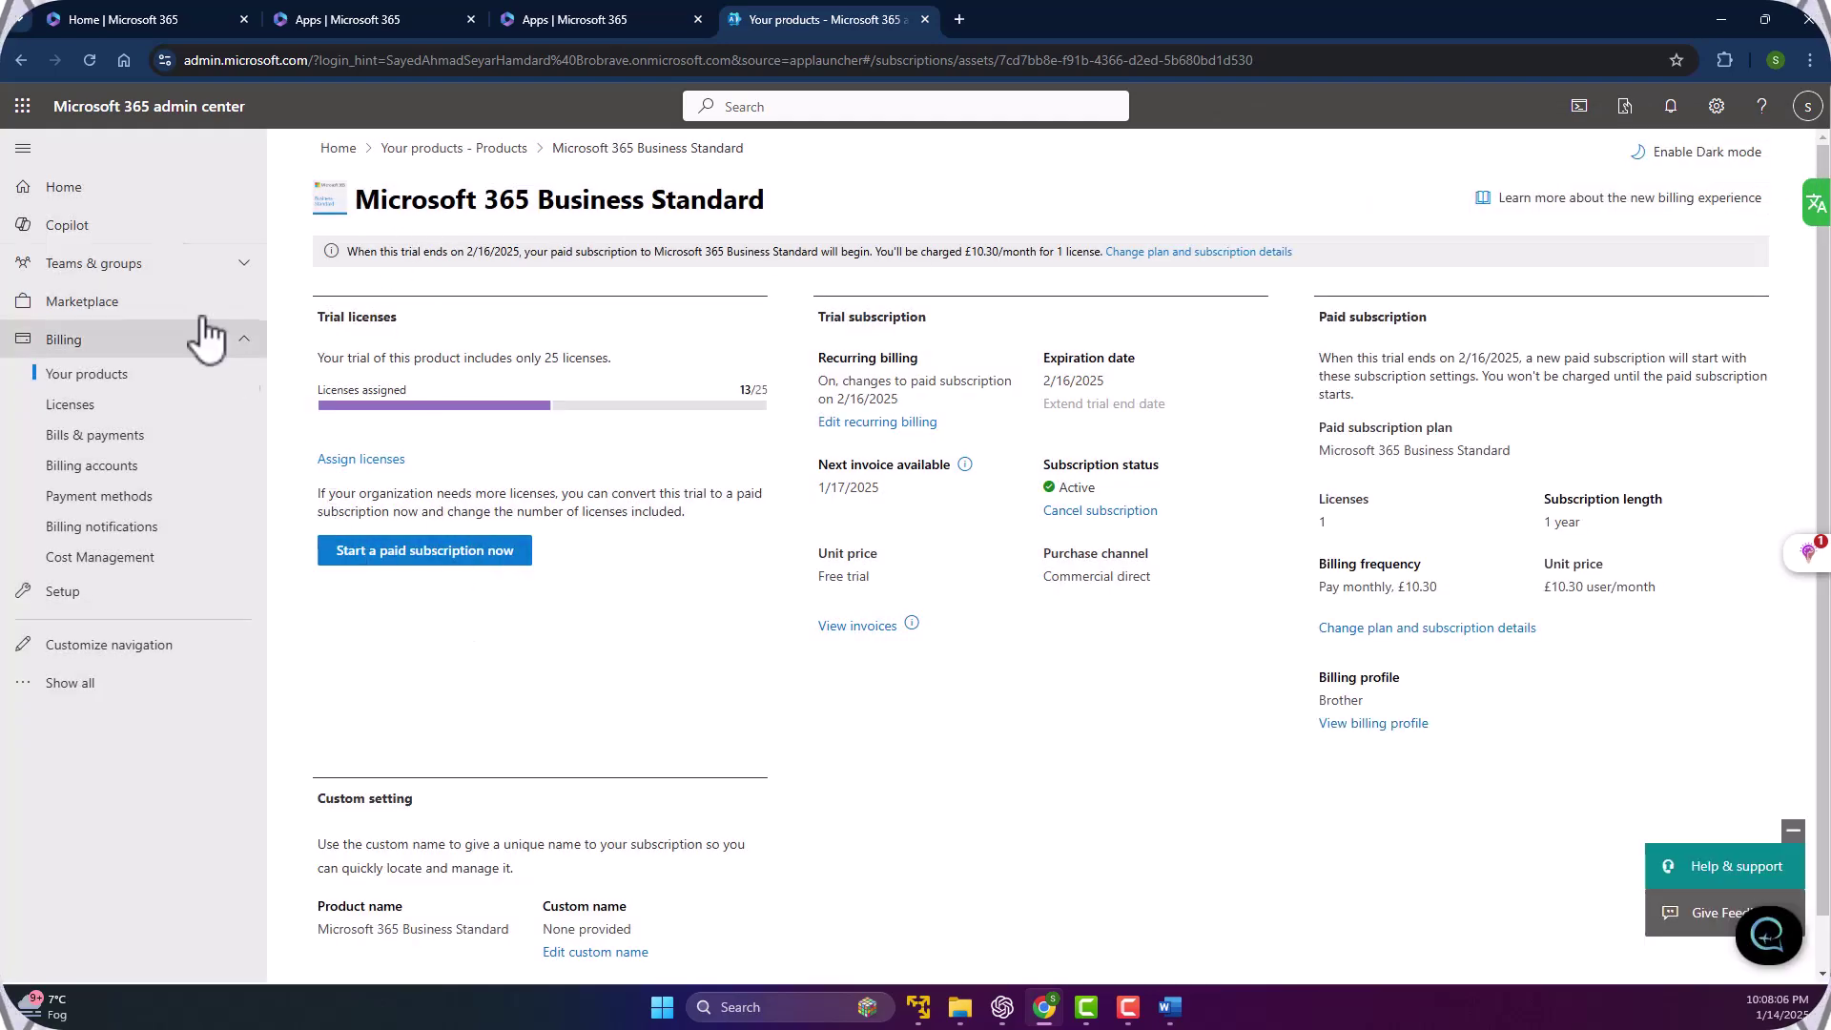
left_click(105, 189)
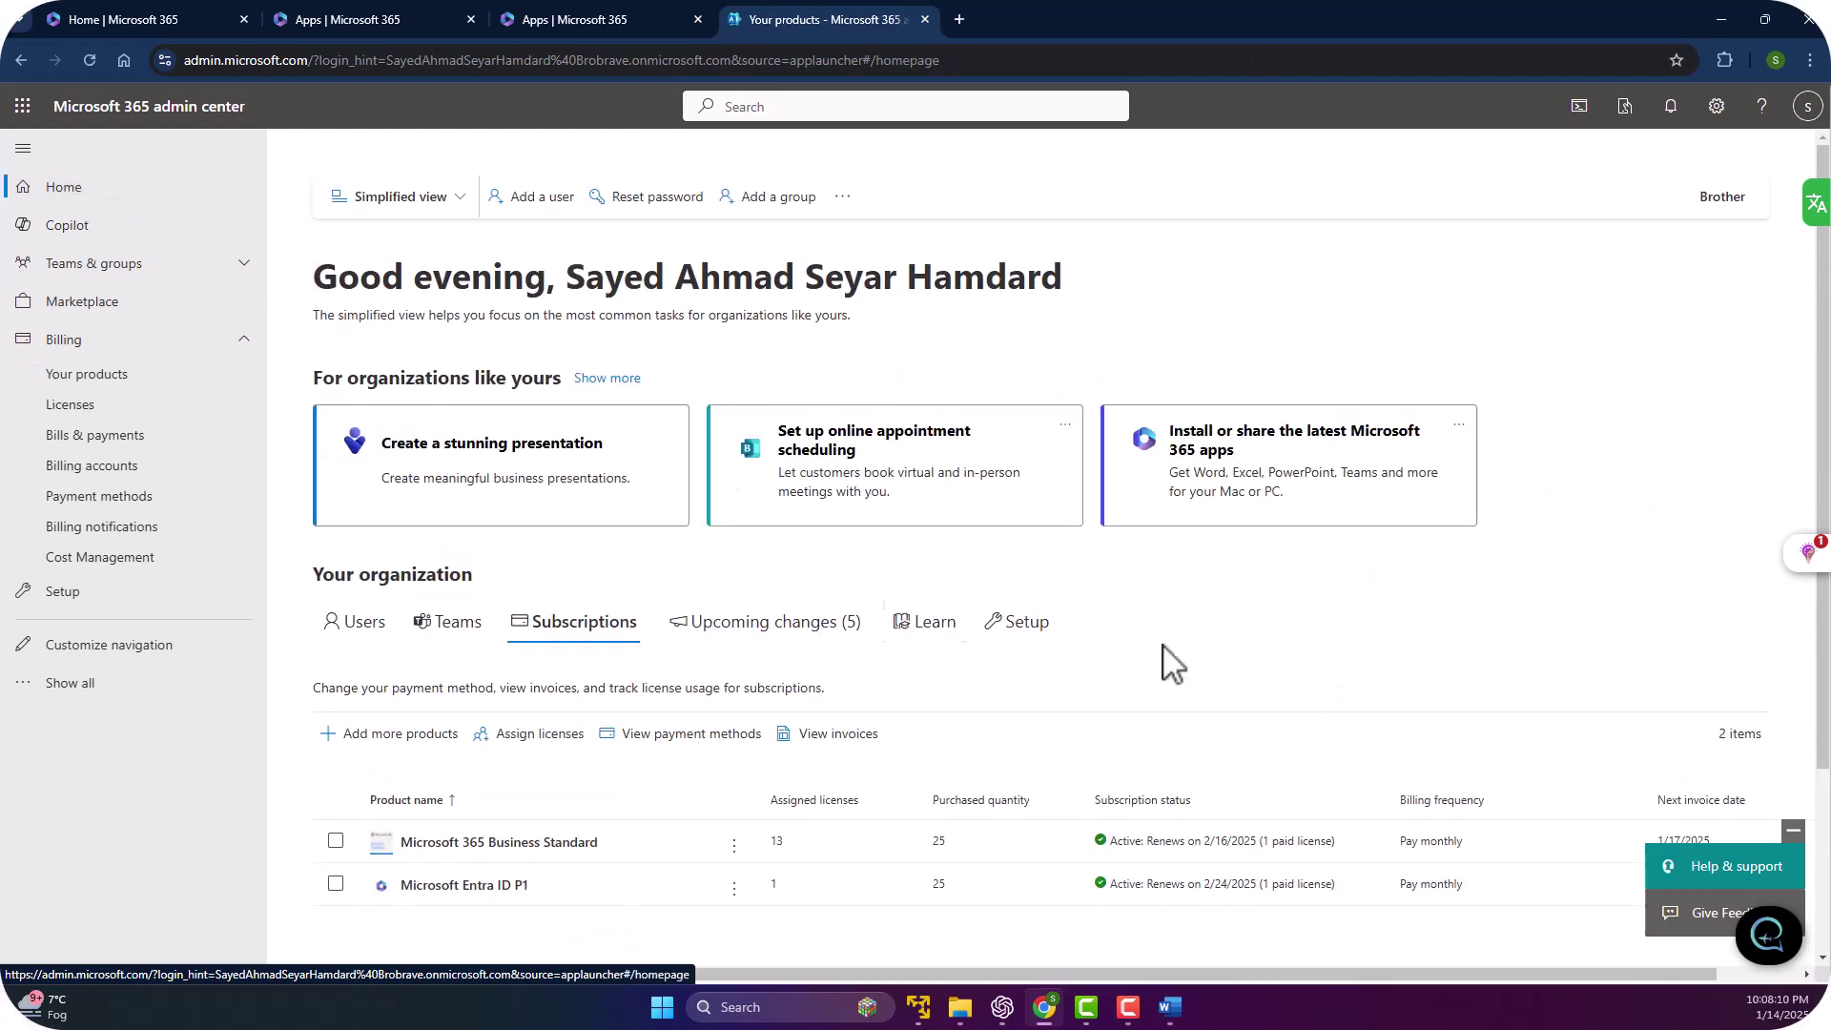
scroll(952, 522, "down", 2)
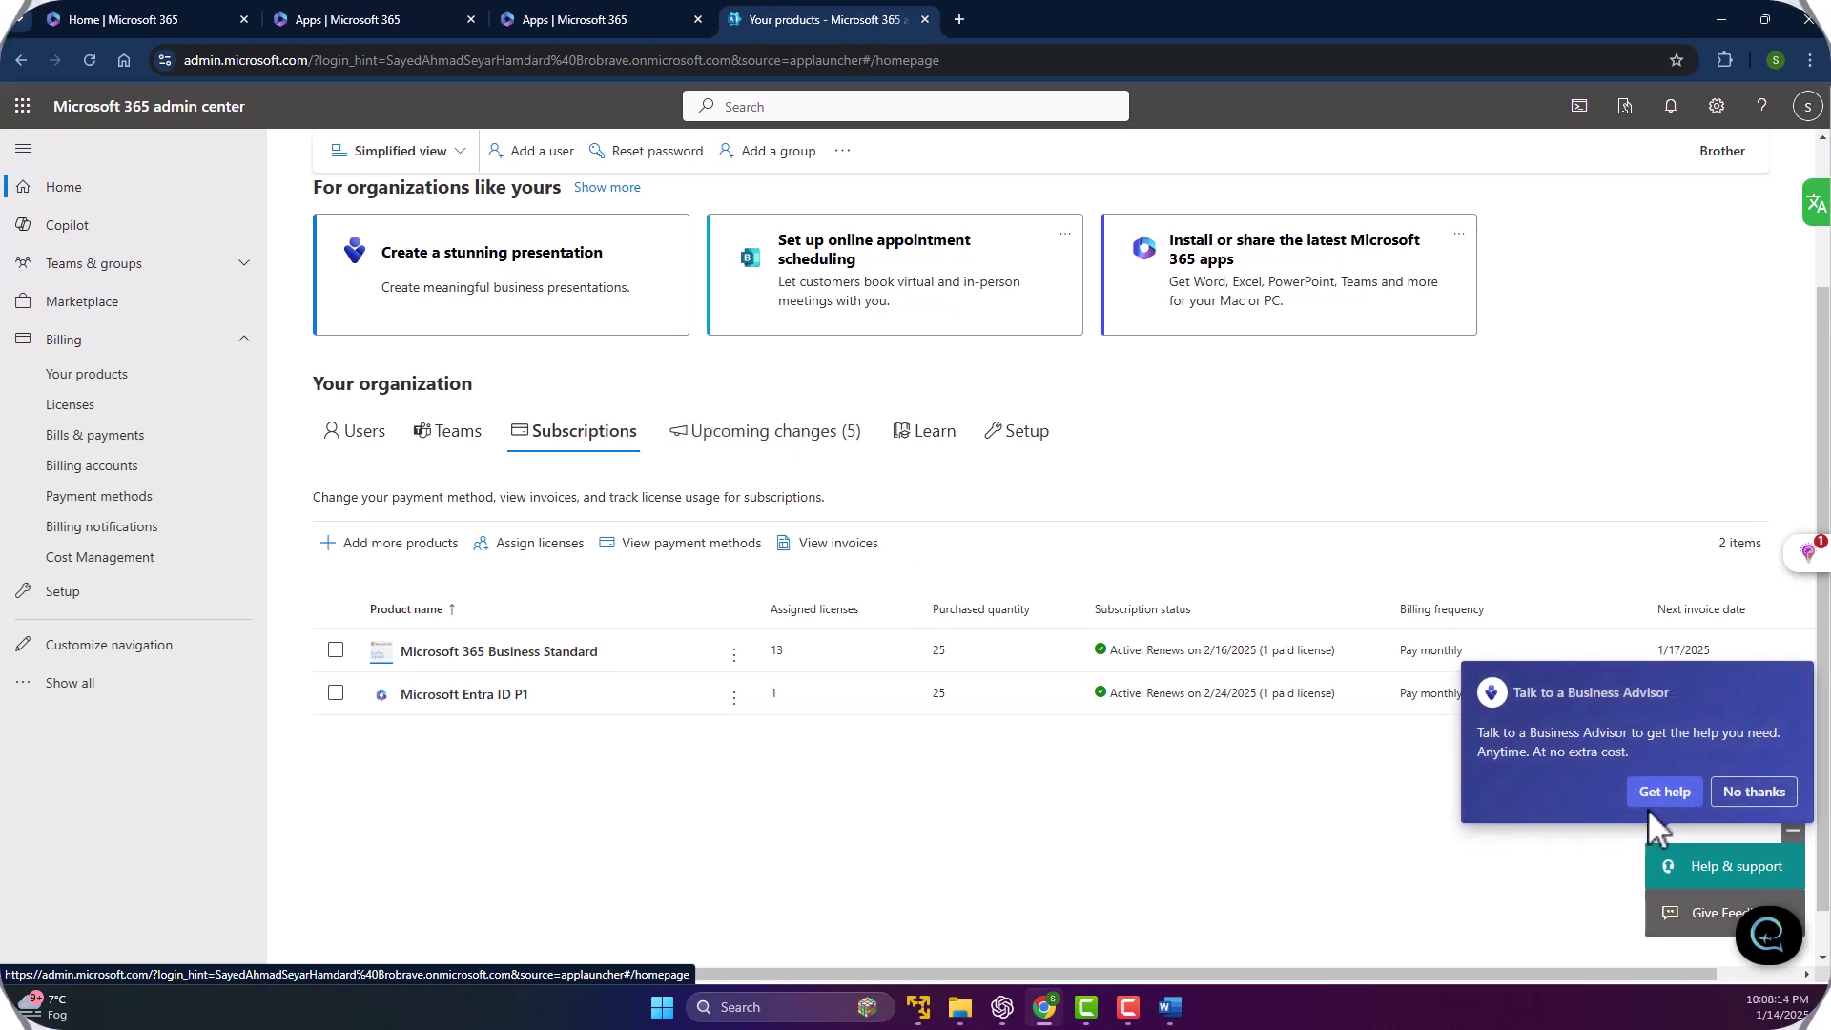
left_click(1750, 793)
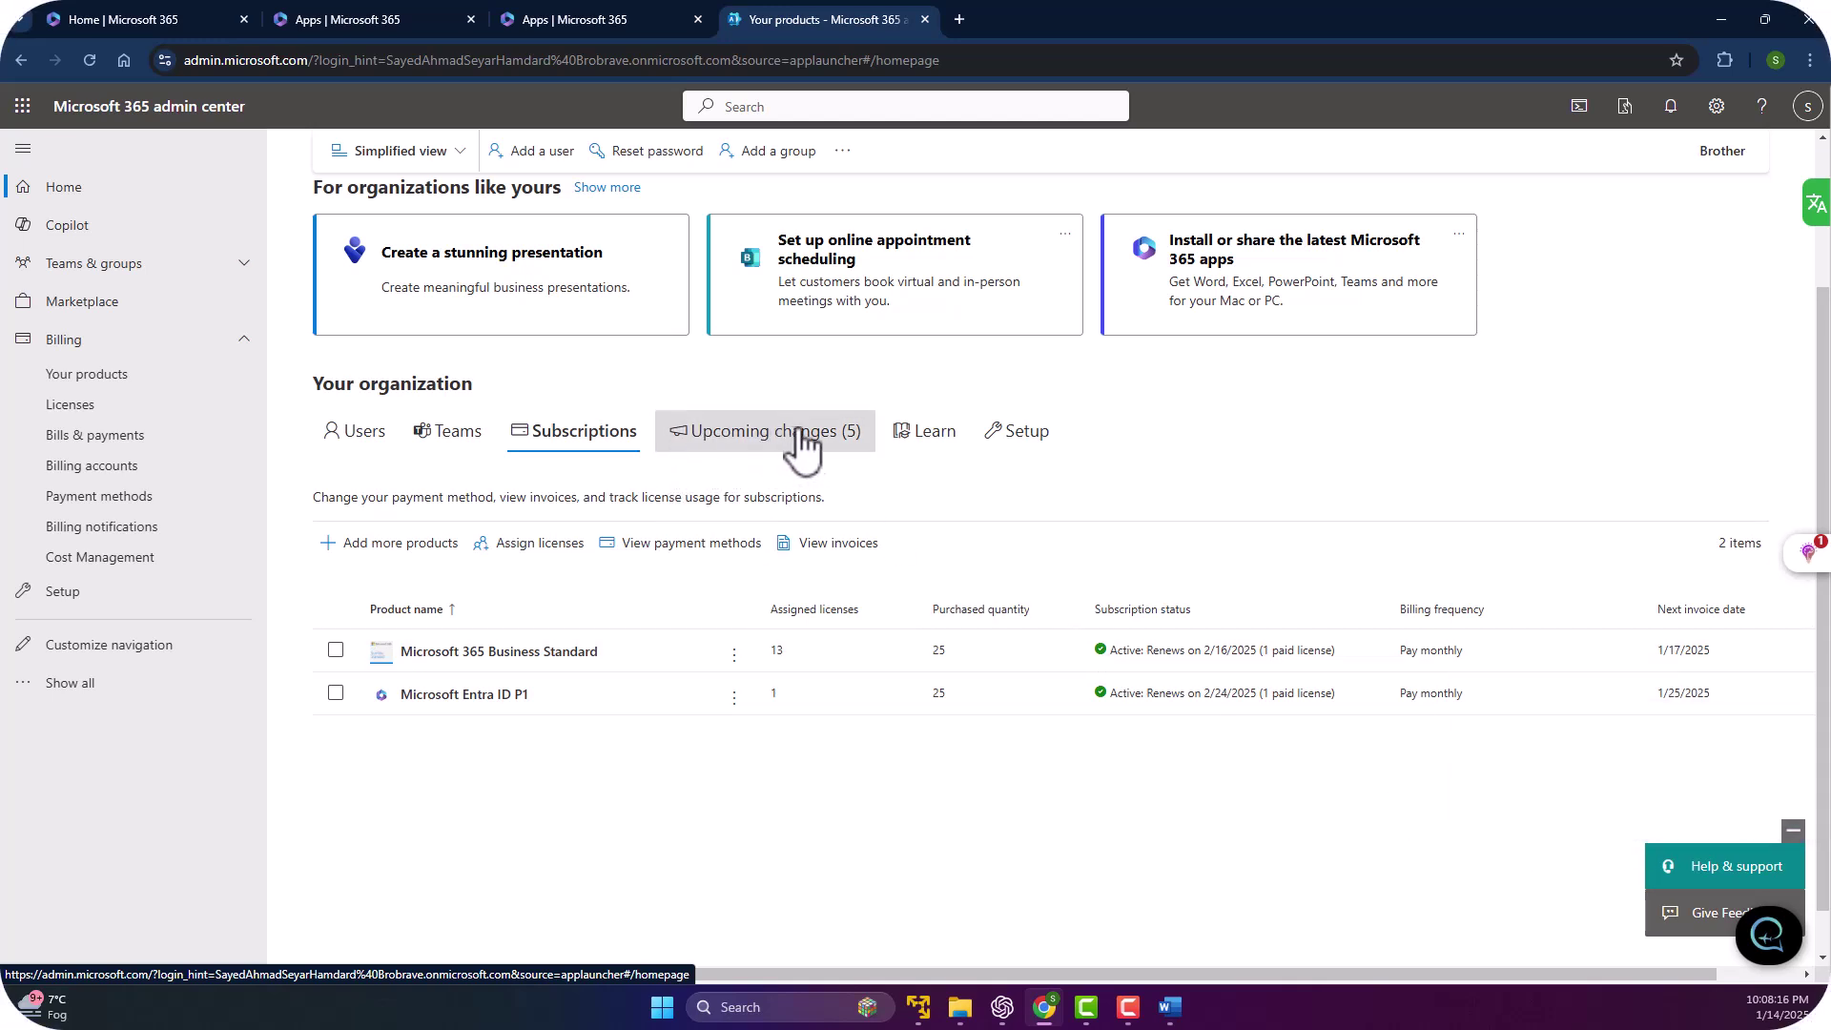
left_click(725, 440)
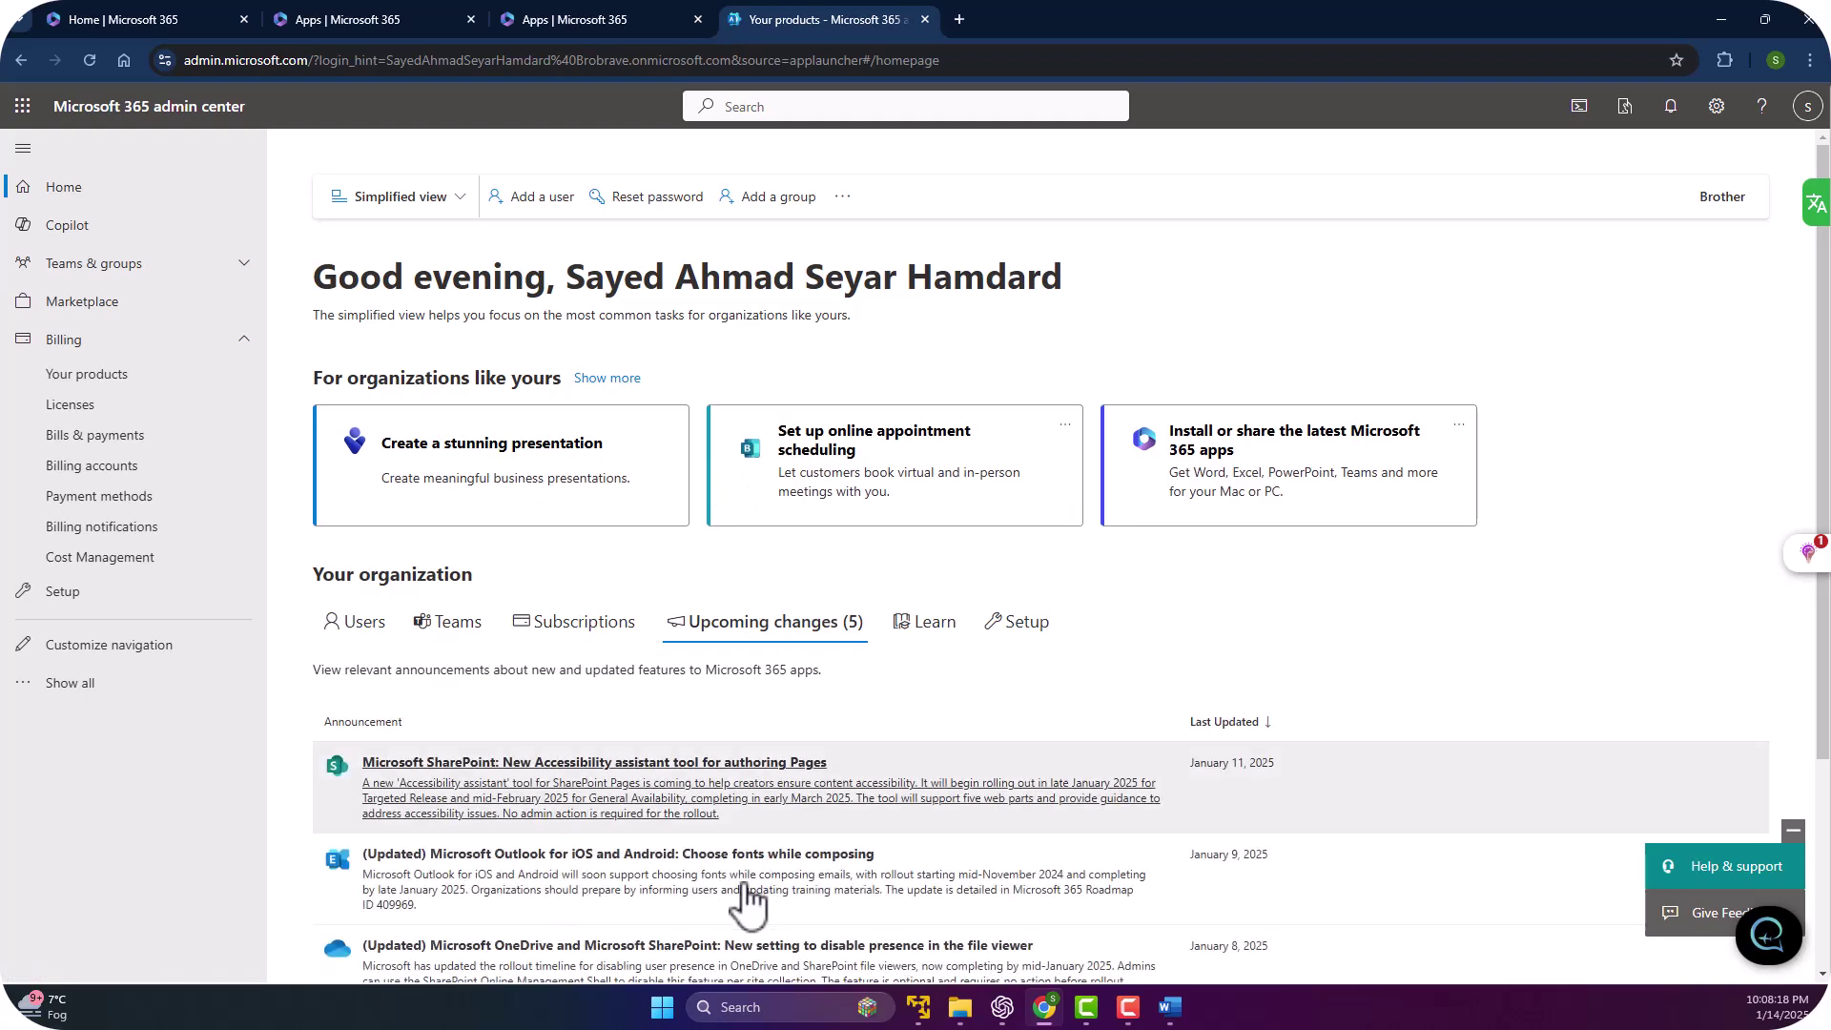
scroll(531, 531, "down", 2)
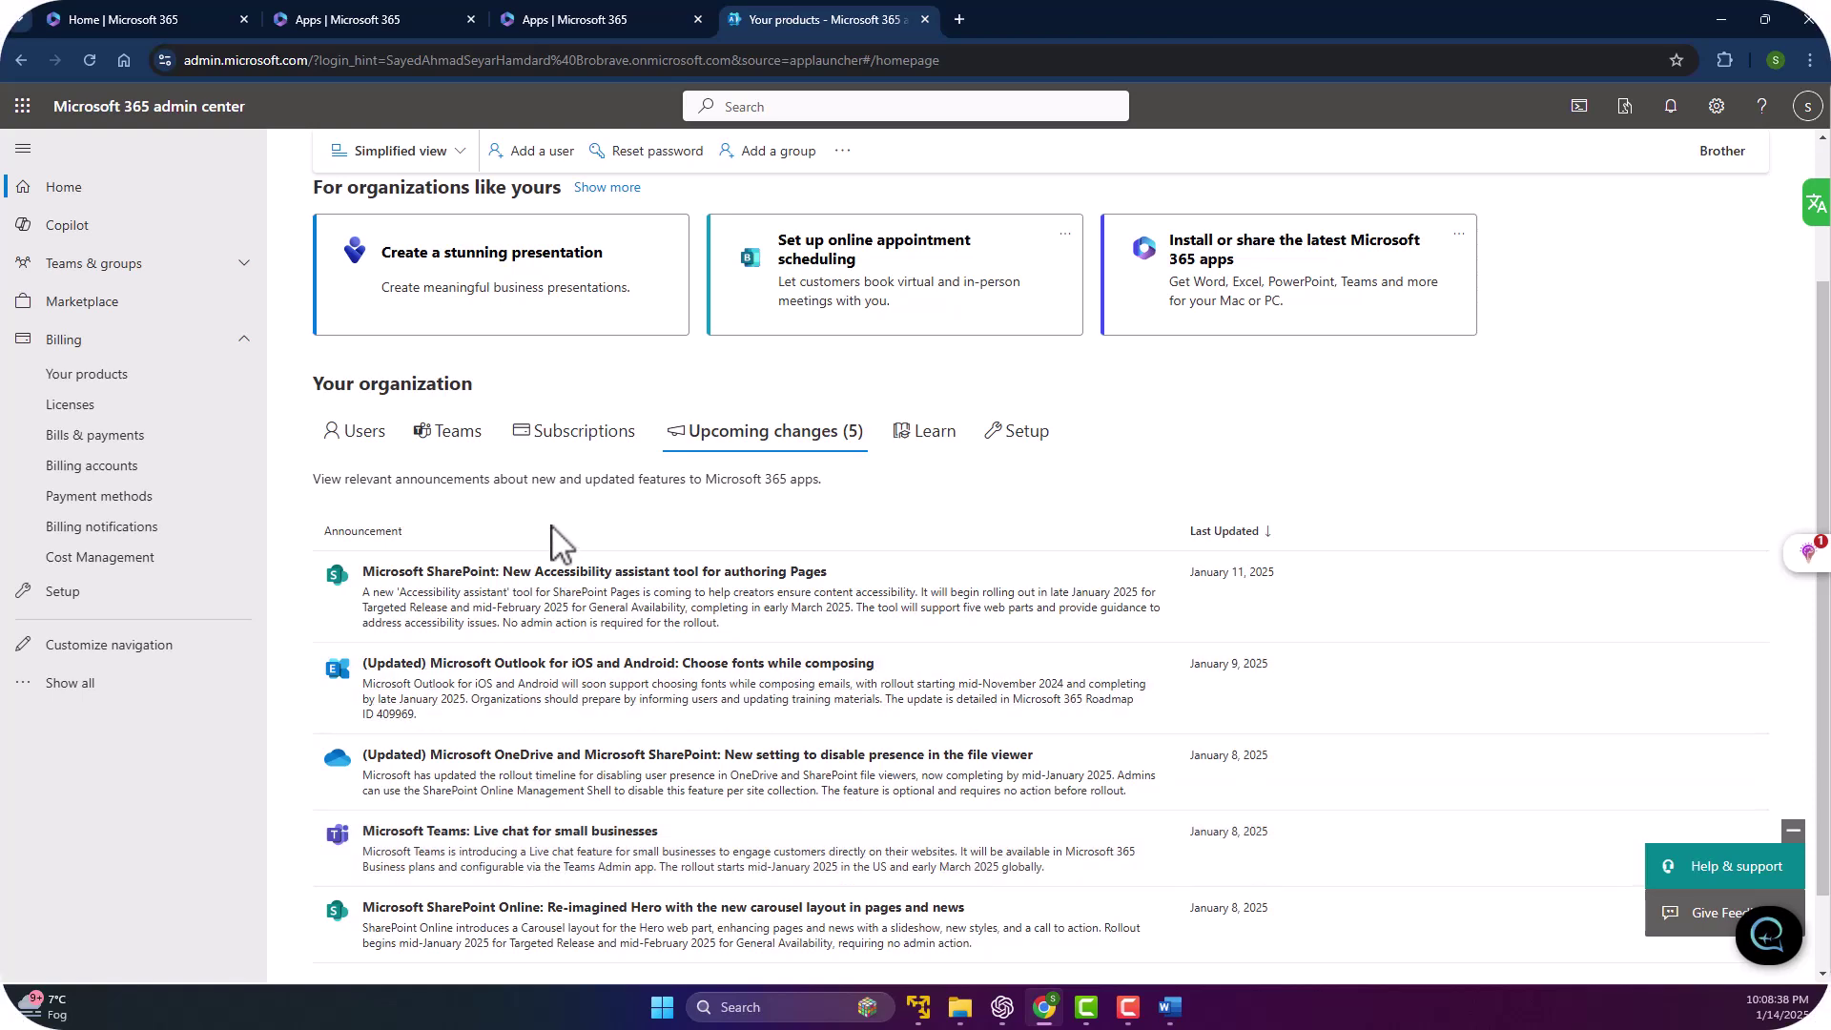
scroll(572, 572, "down", 1)
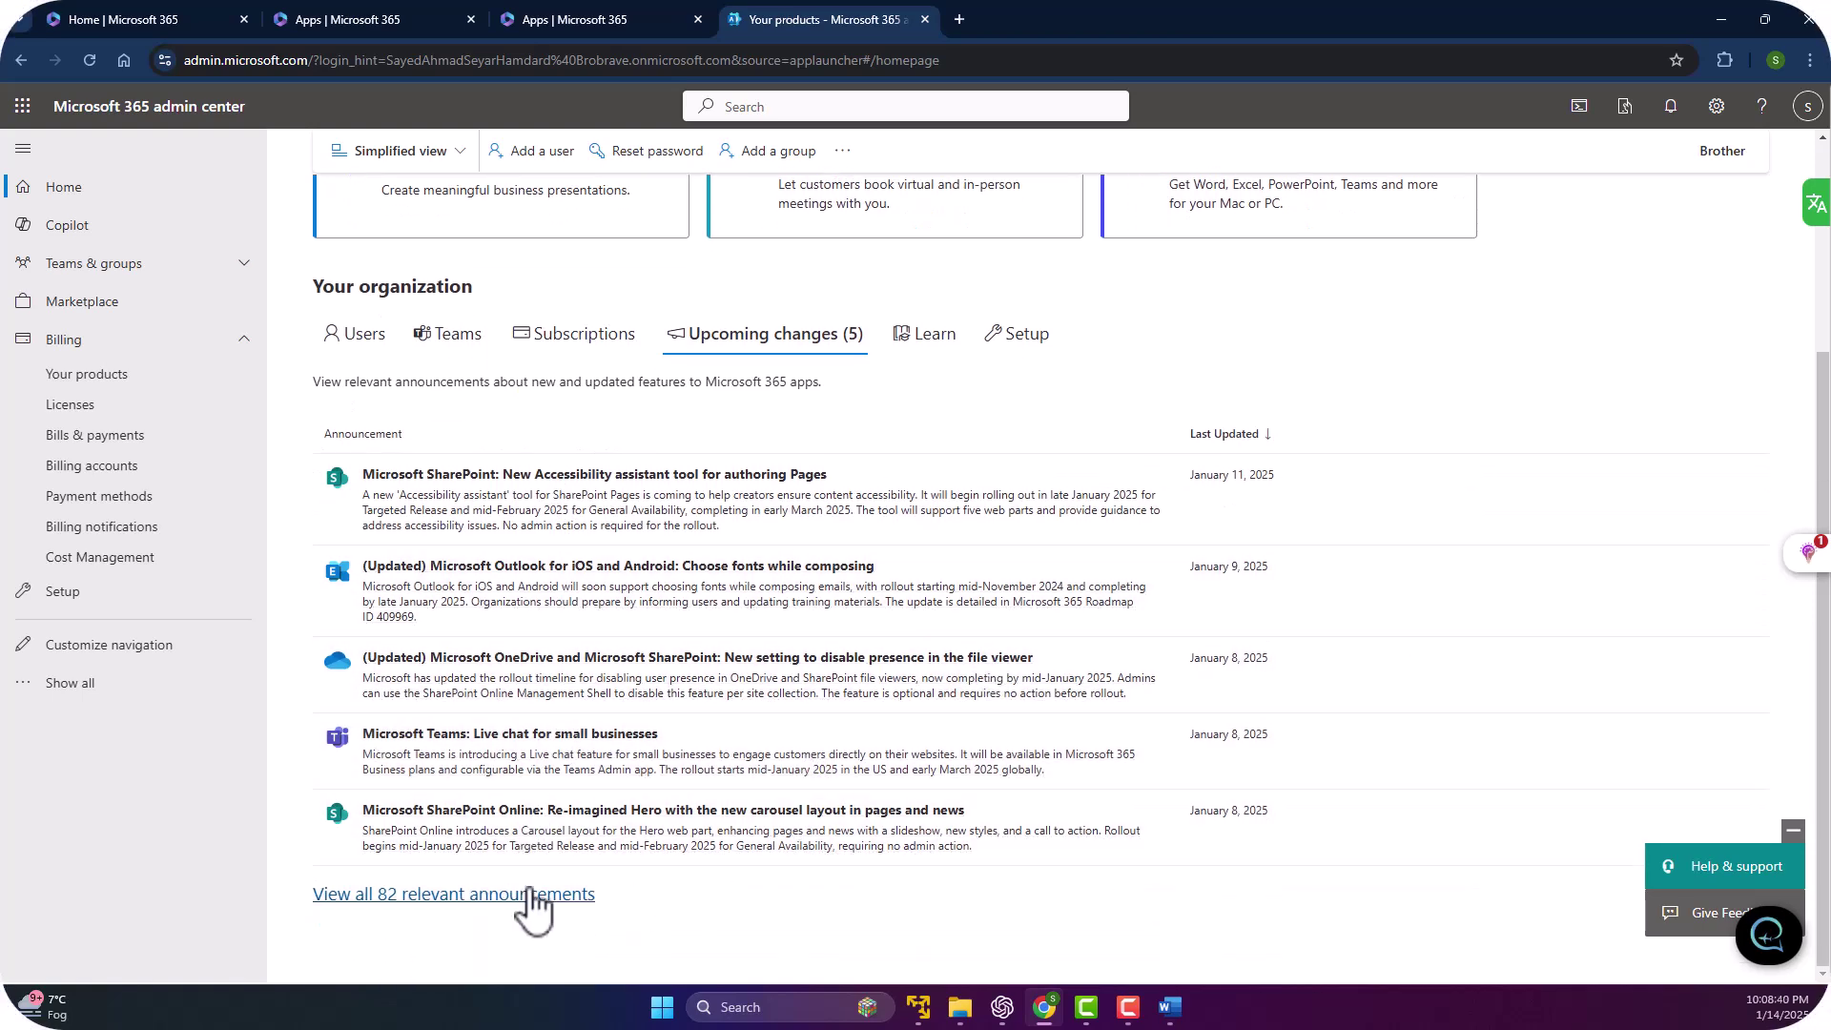
scroll(1232, 677, "up", 3)
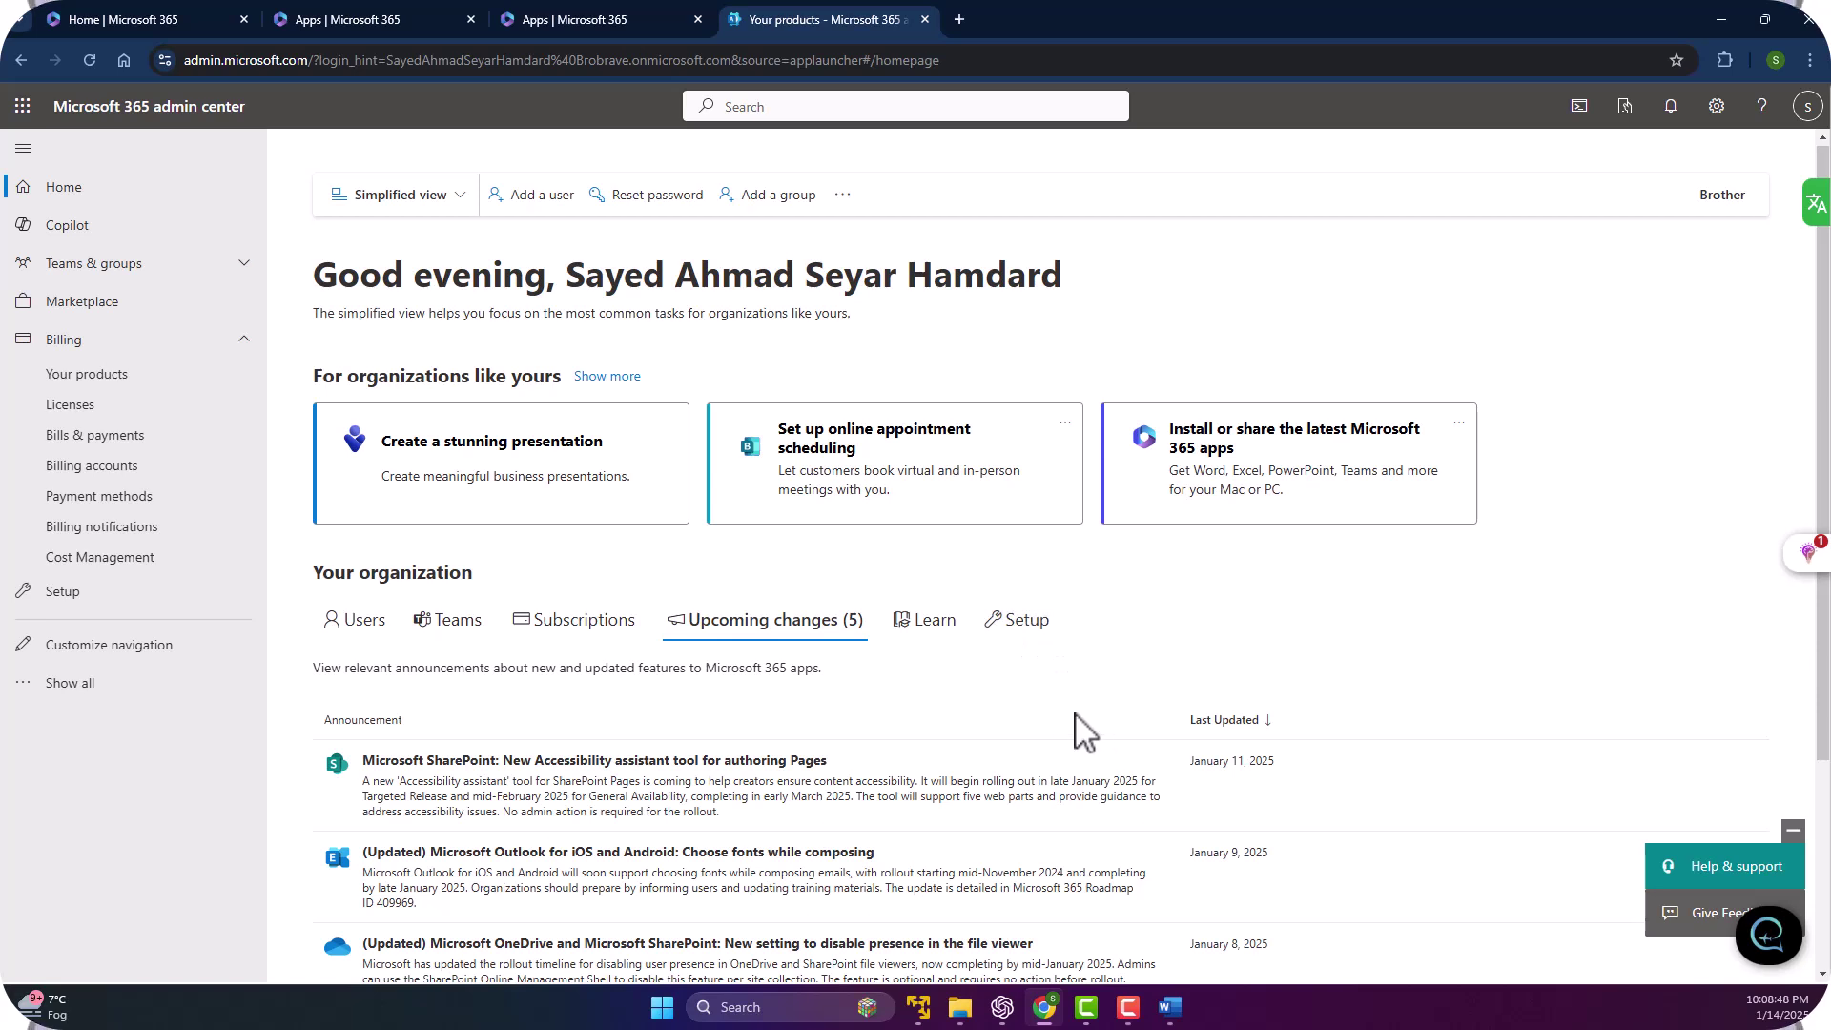
left_click(1018, 624)
scroll(1049, 743, "down", 1)
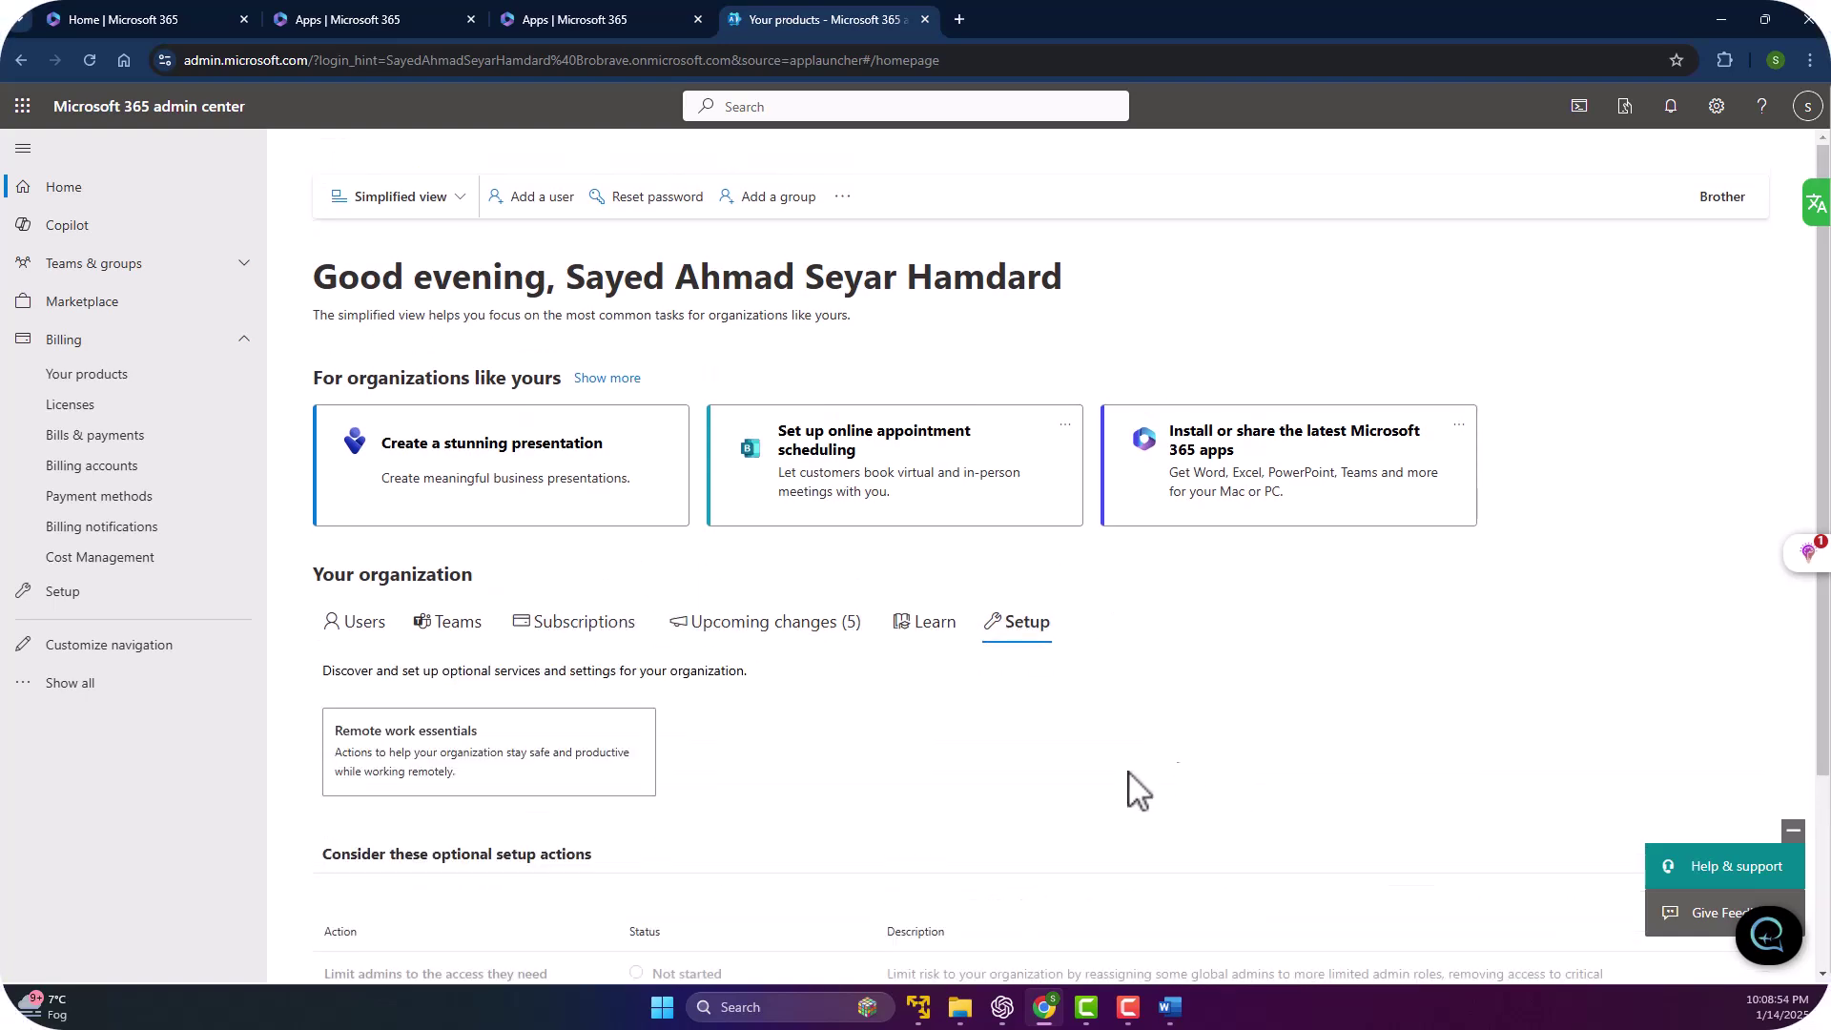
scroll(815, 734, "down", 2)
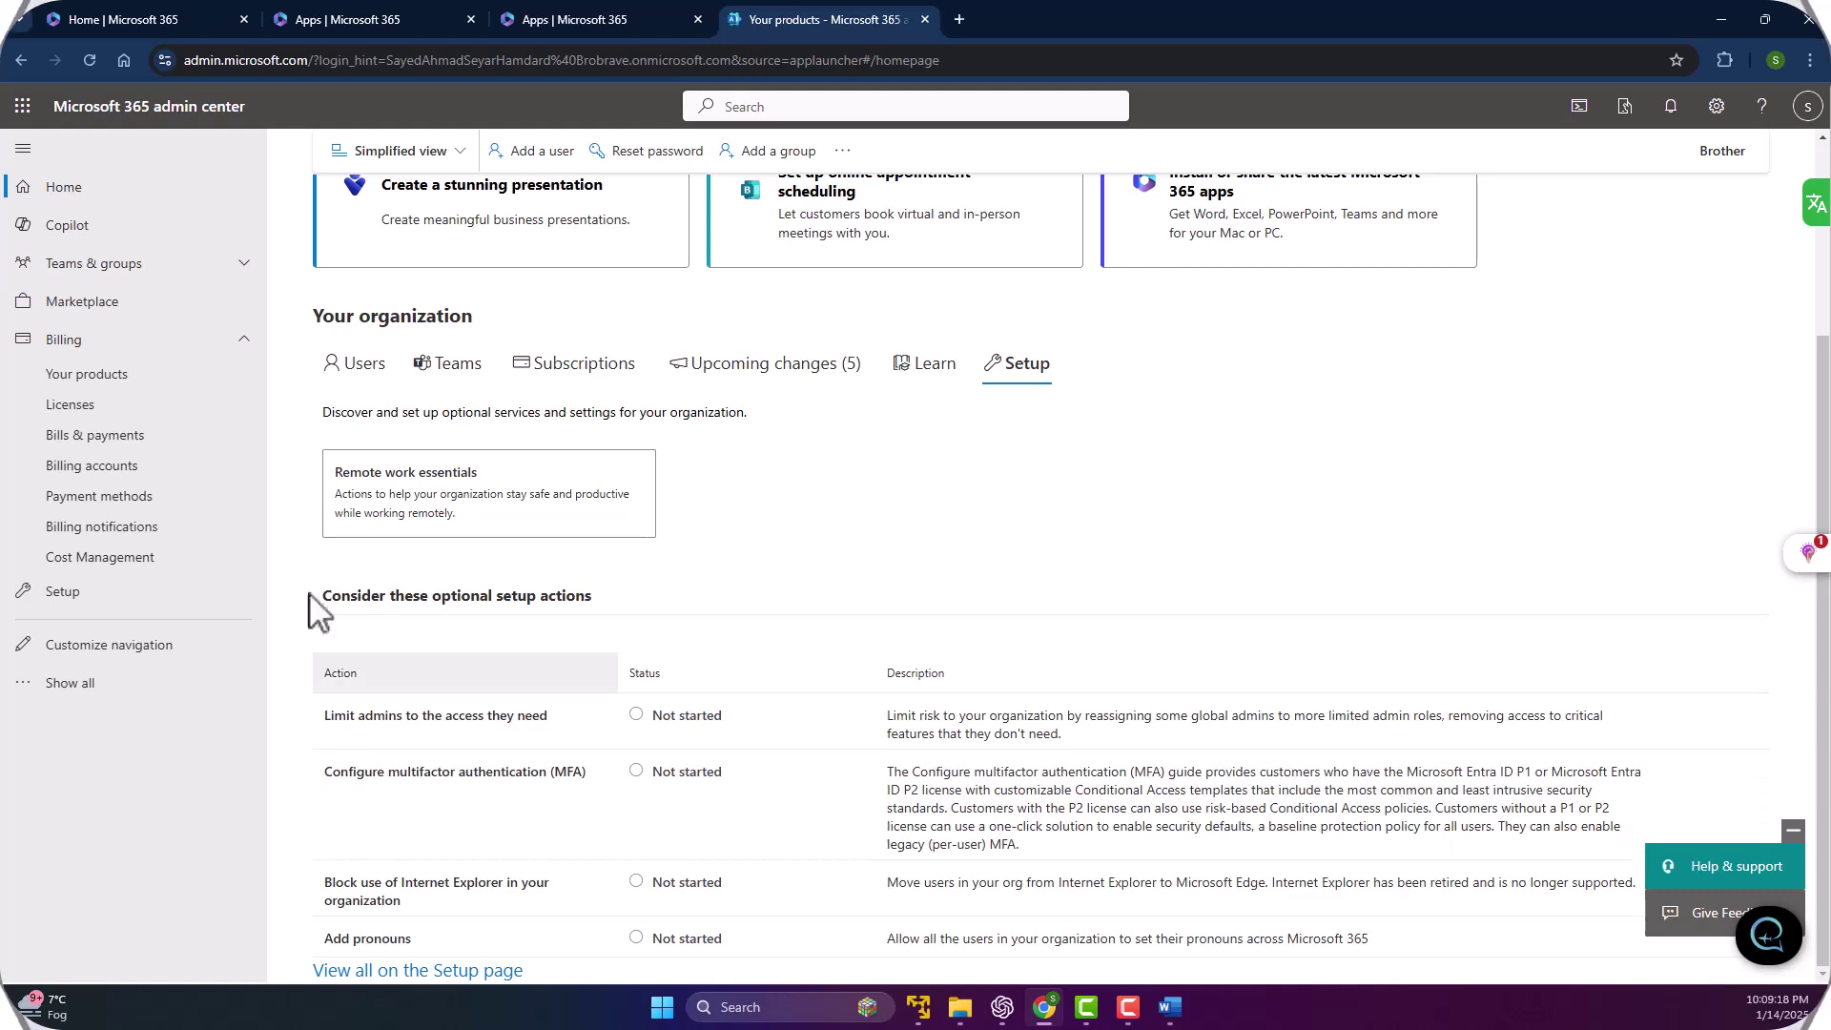
scroll(727, 667, "up", 3)
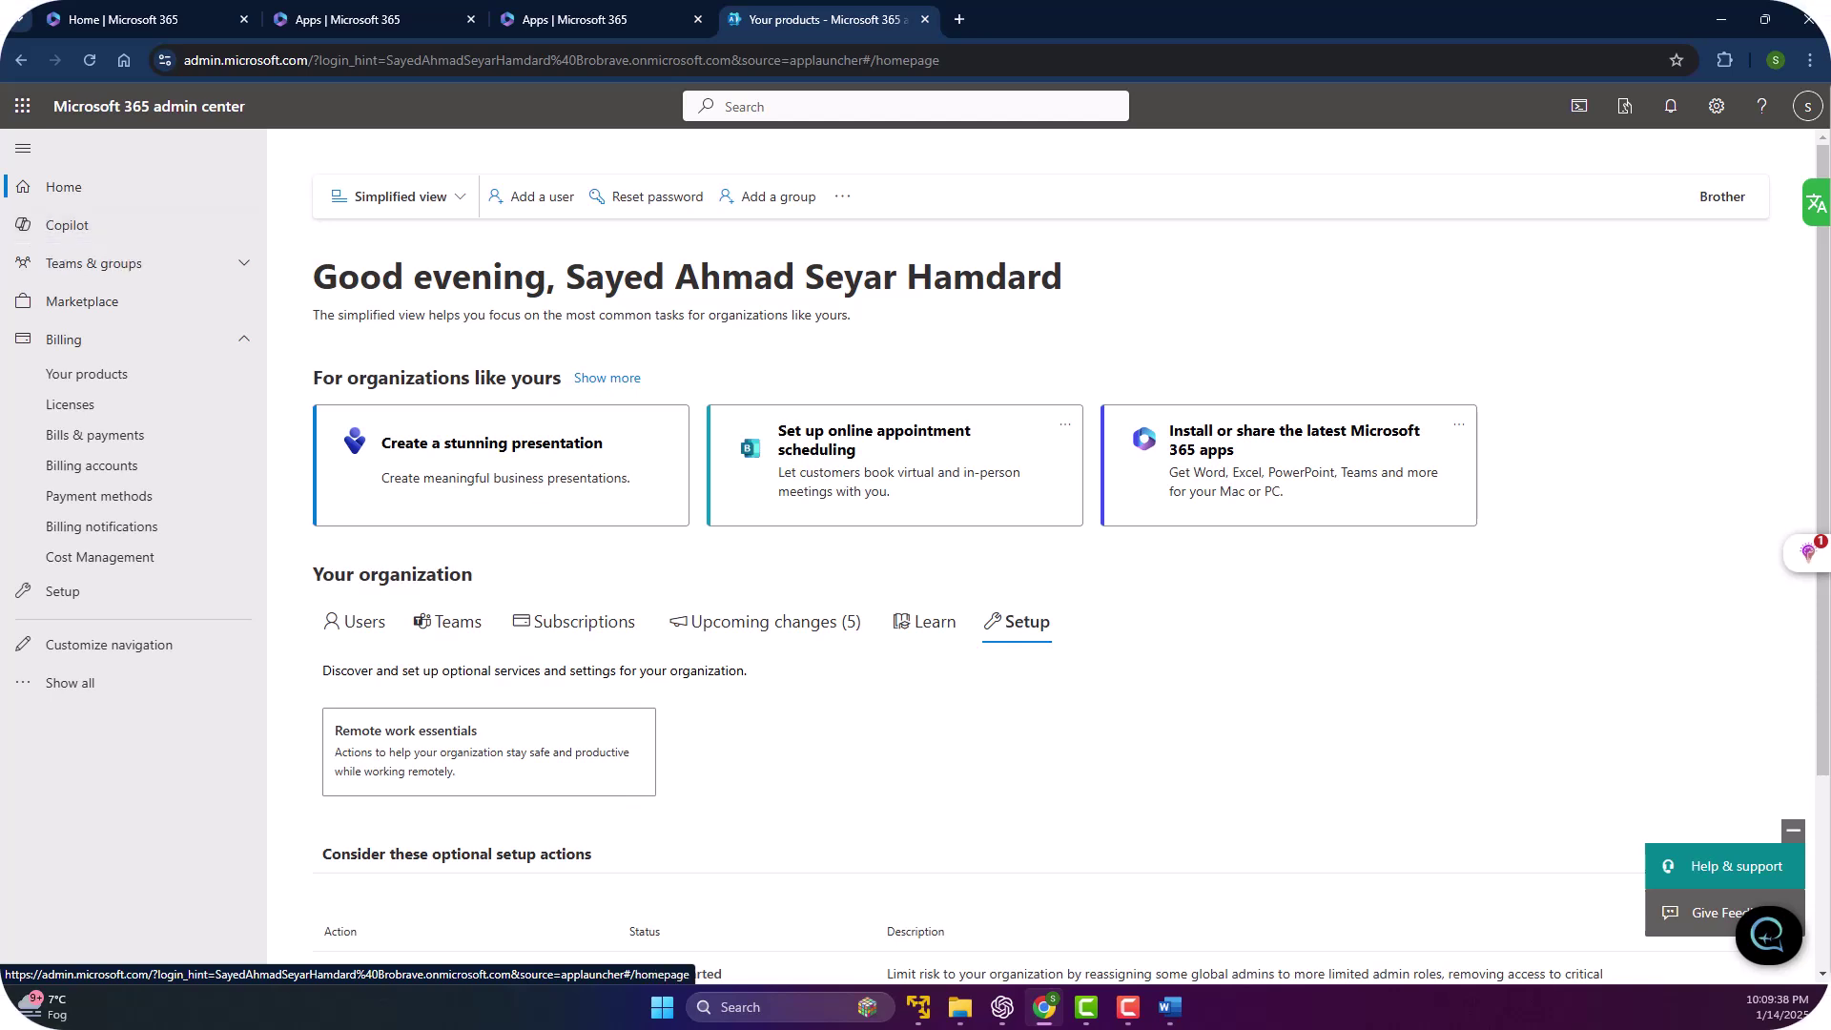
Open the Copilot page and review its 15% license discount offer.
left_click(61, 233)
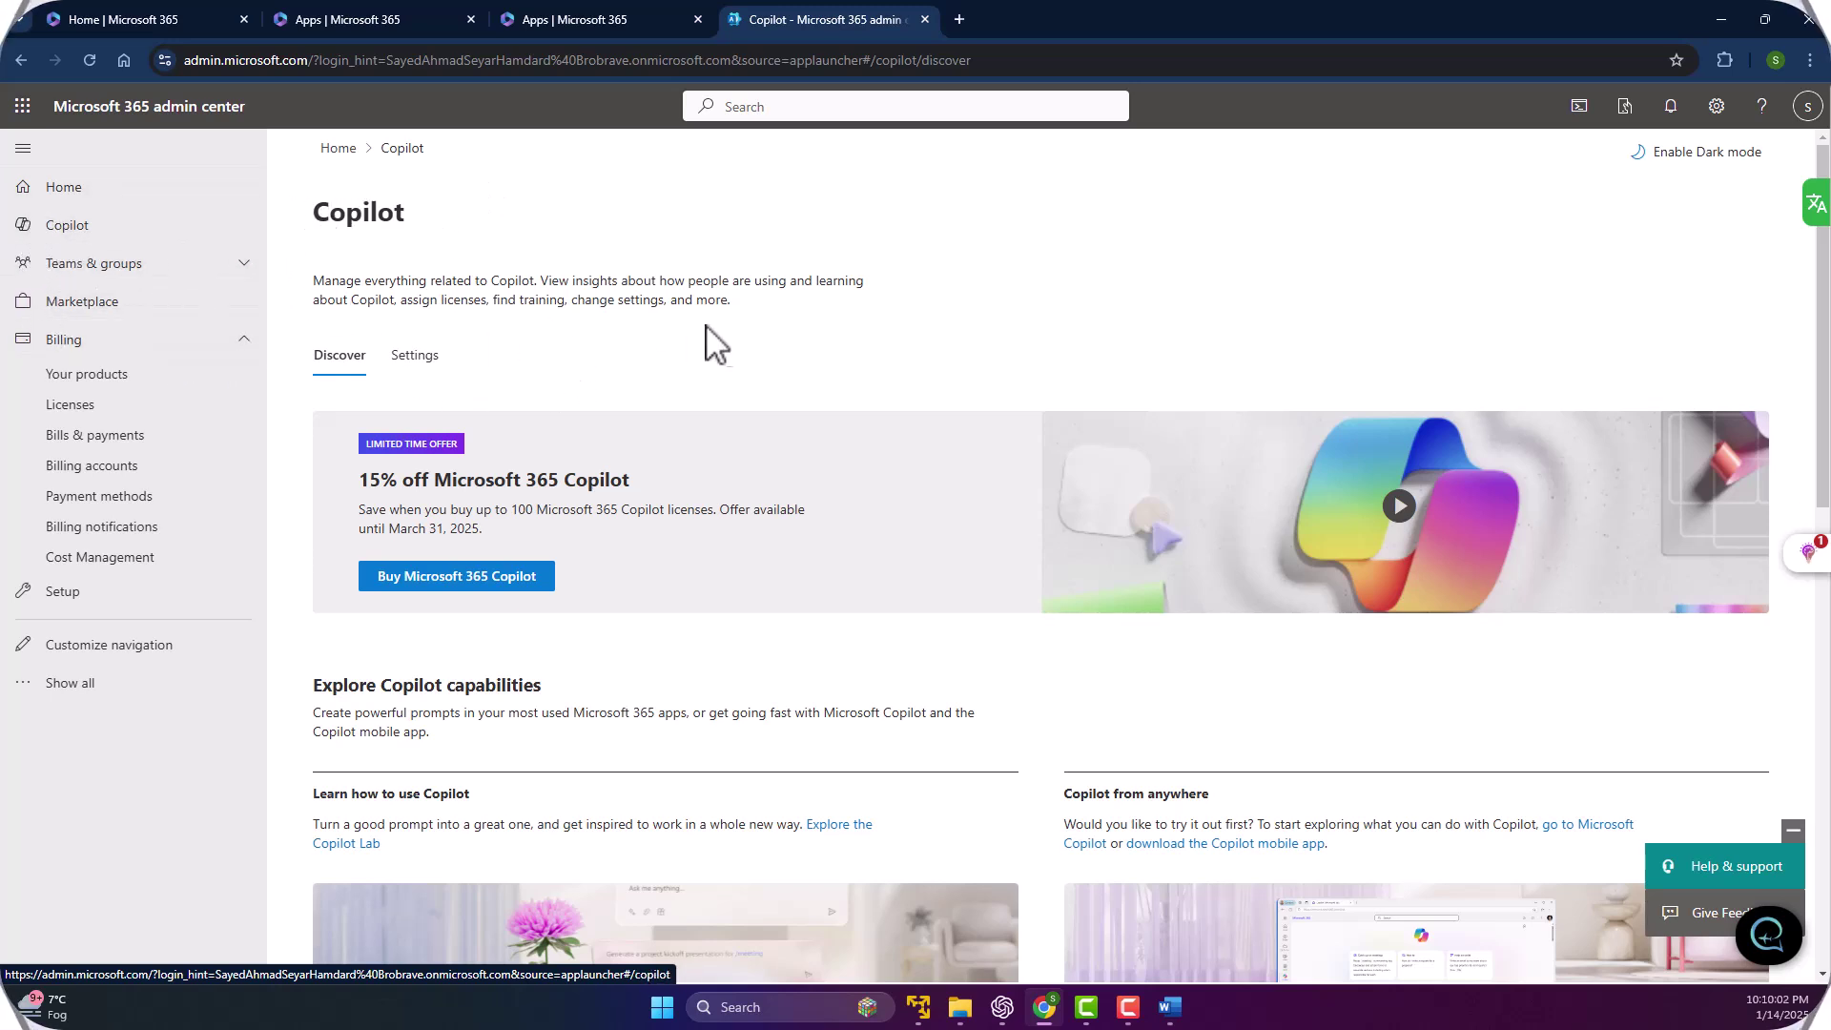
scroll(444, 256, "down", 1)
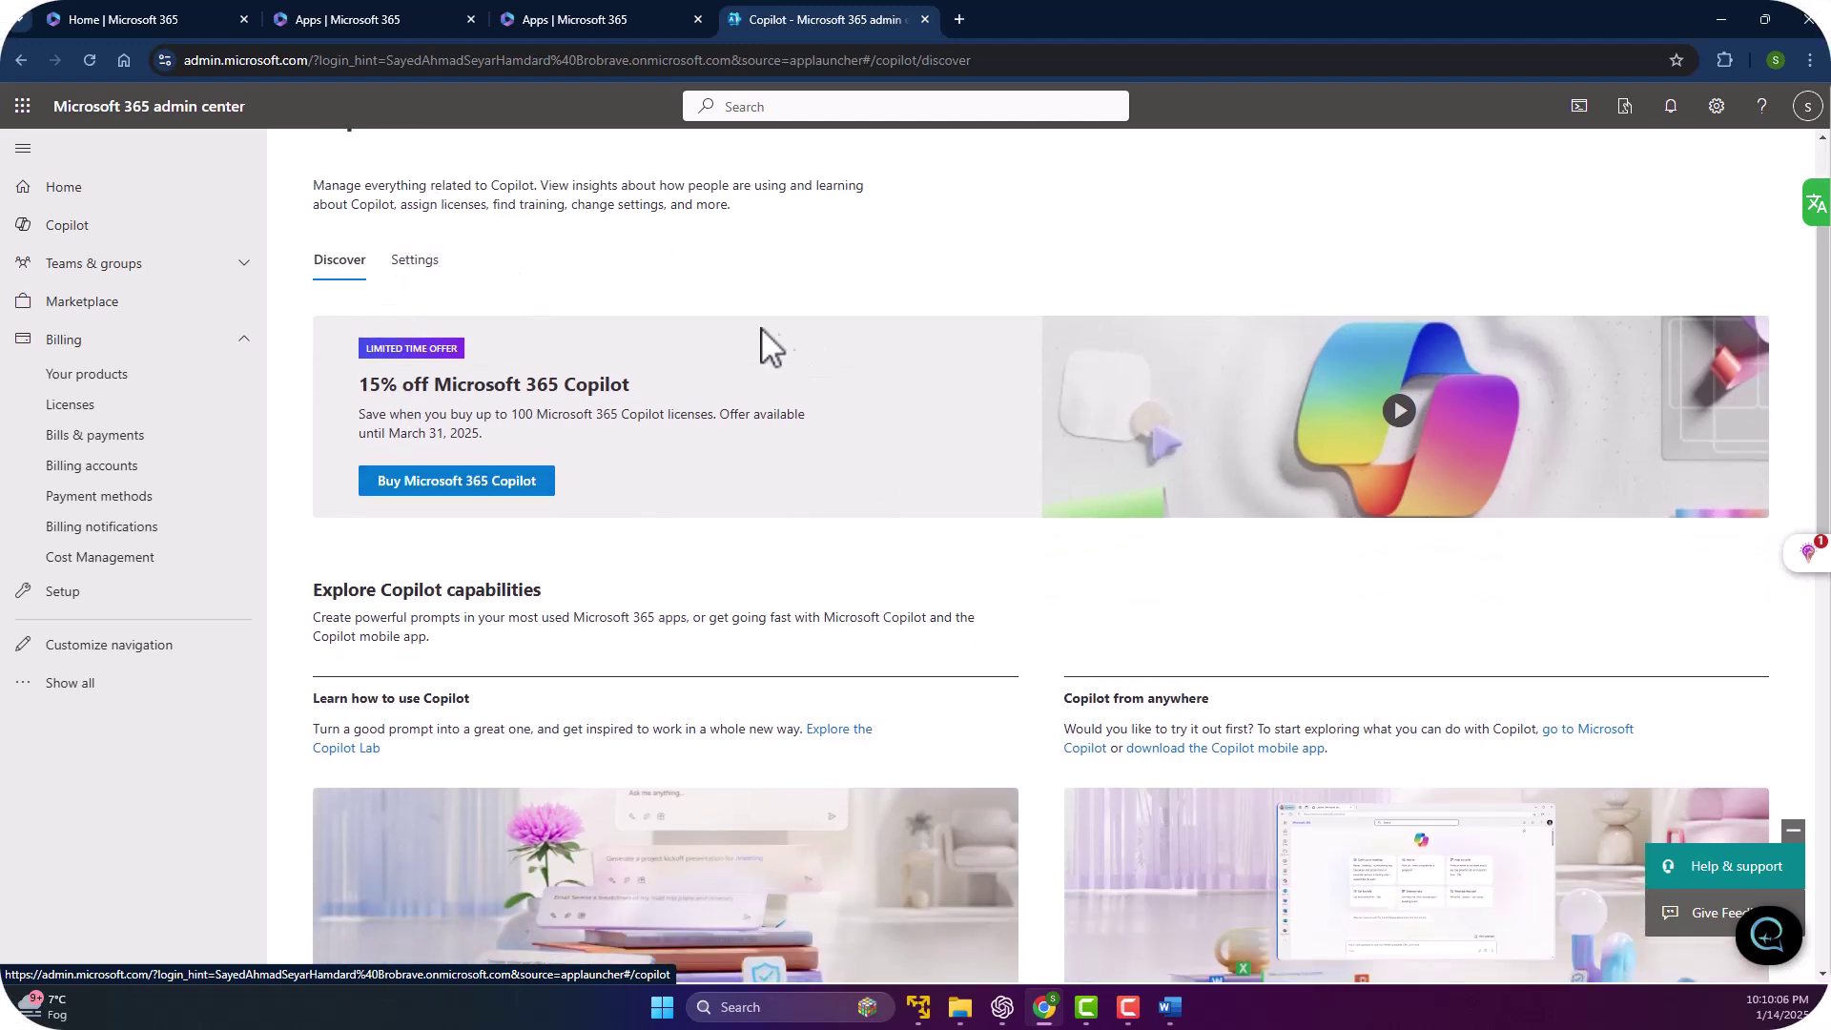
scroll(422, 188, "down", 4)
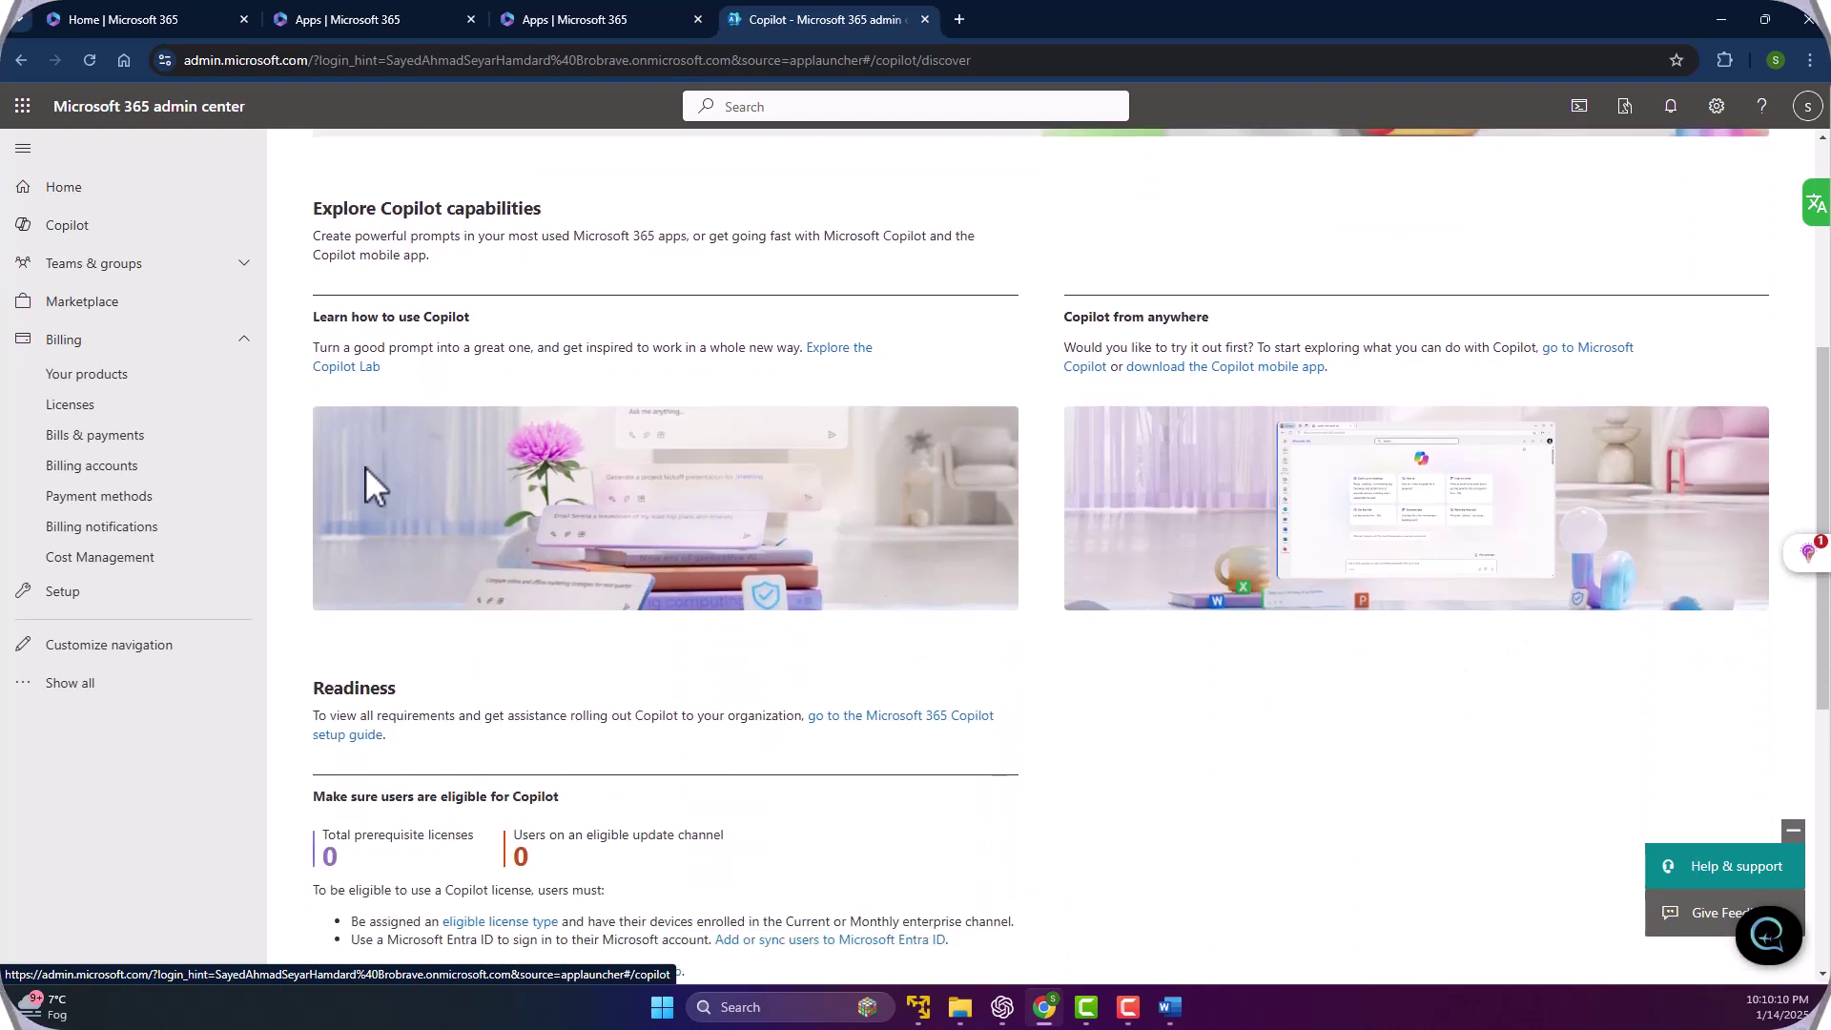
scroll(534, 472, "up", 3)
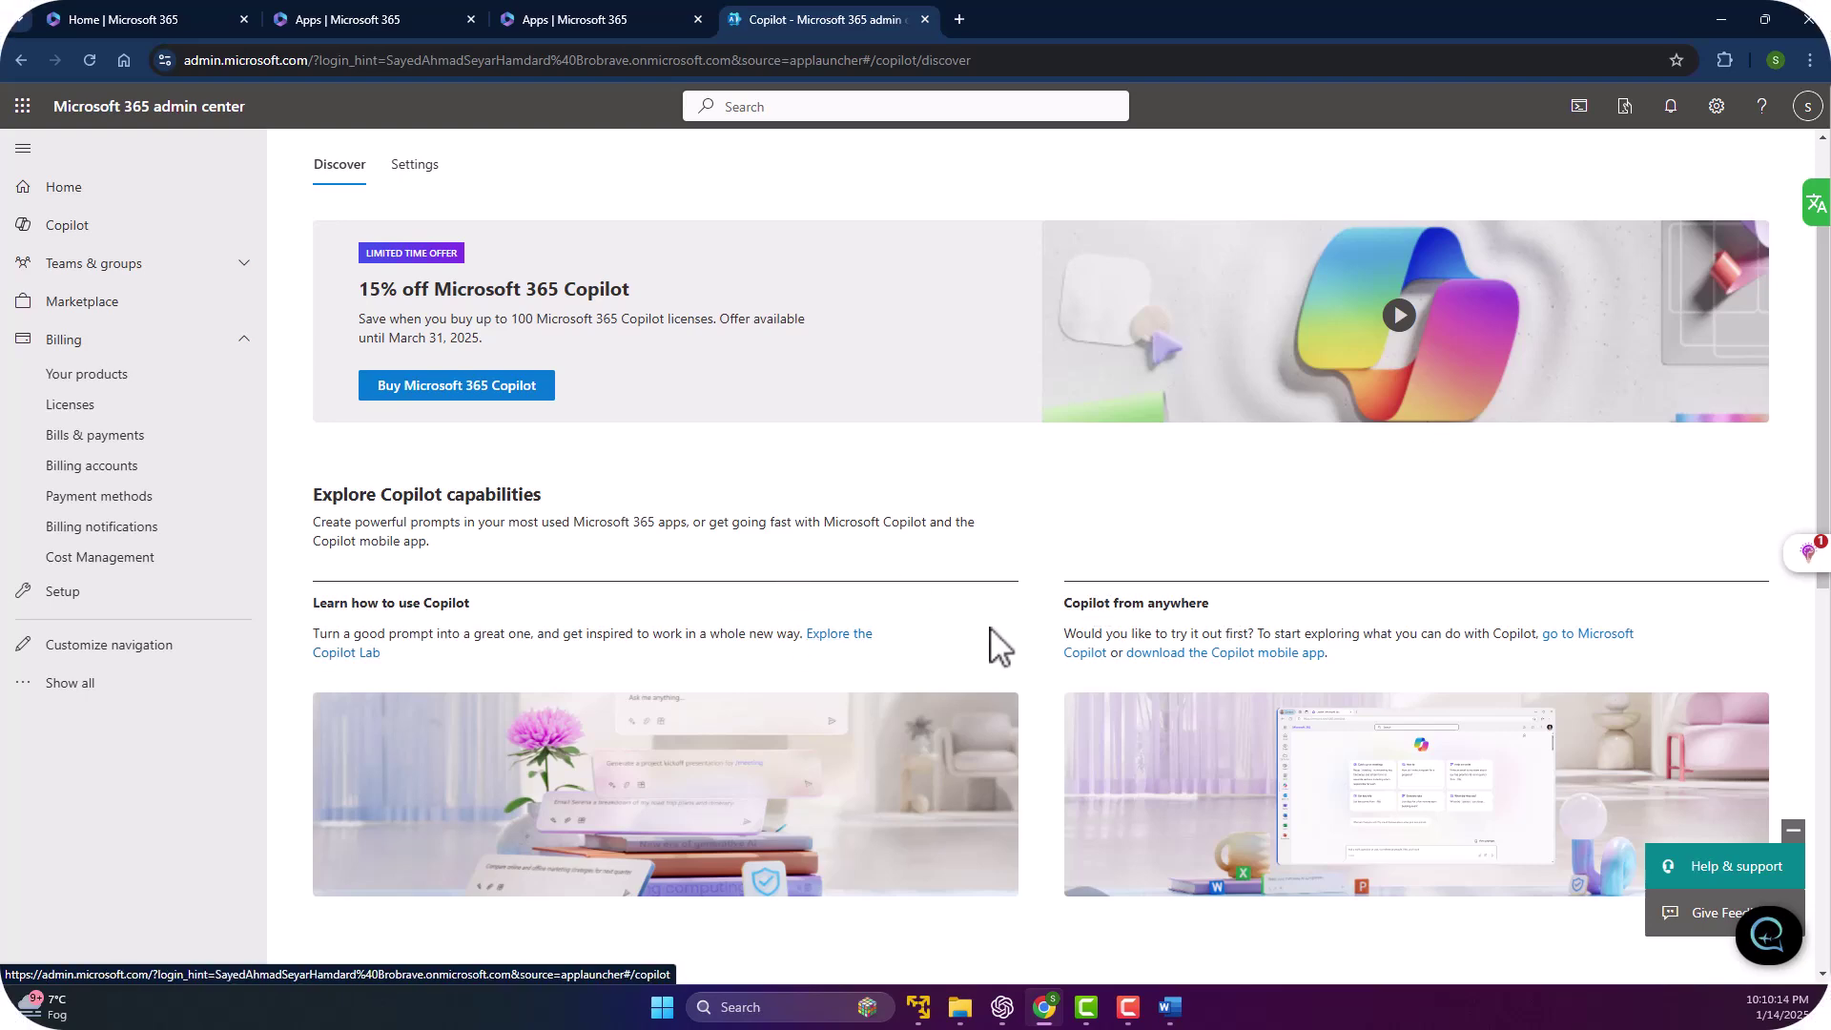
scroll(421, 406, "up", 2)
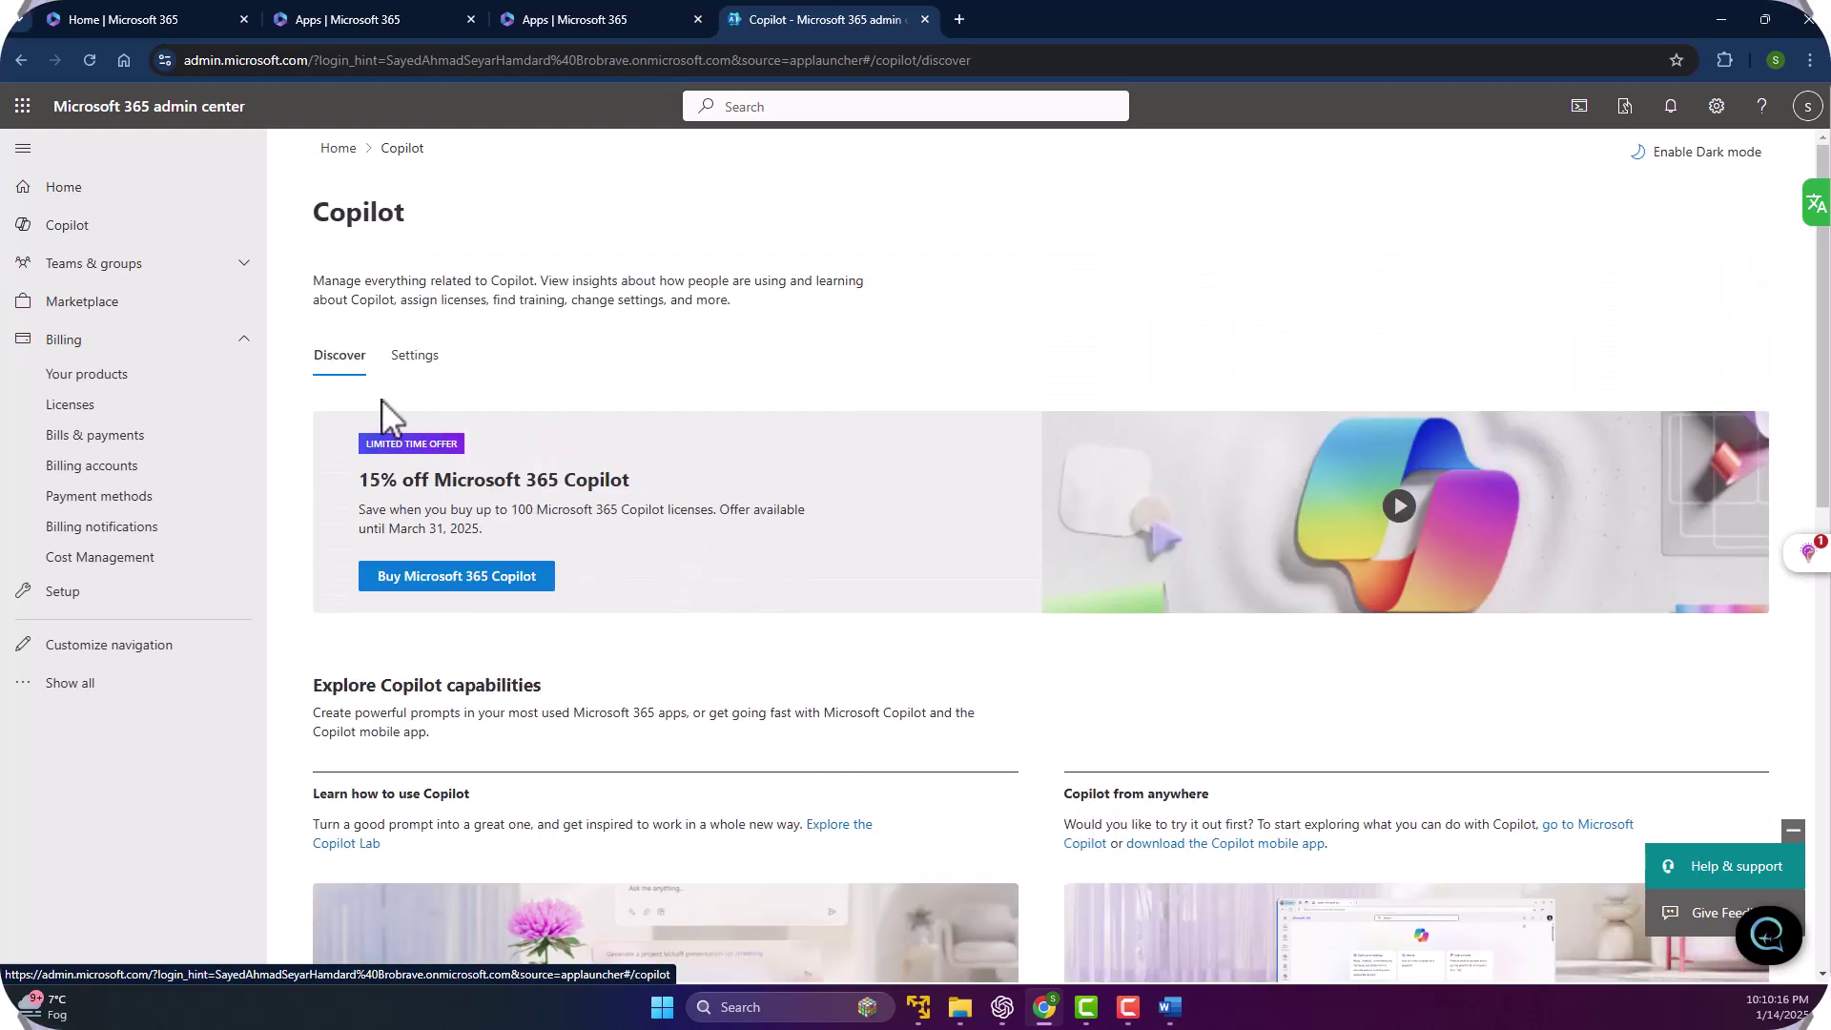
left_click_drag(301, 195, 453, 229)
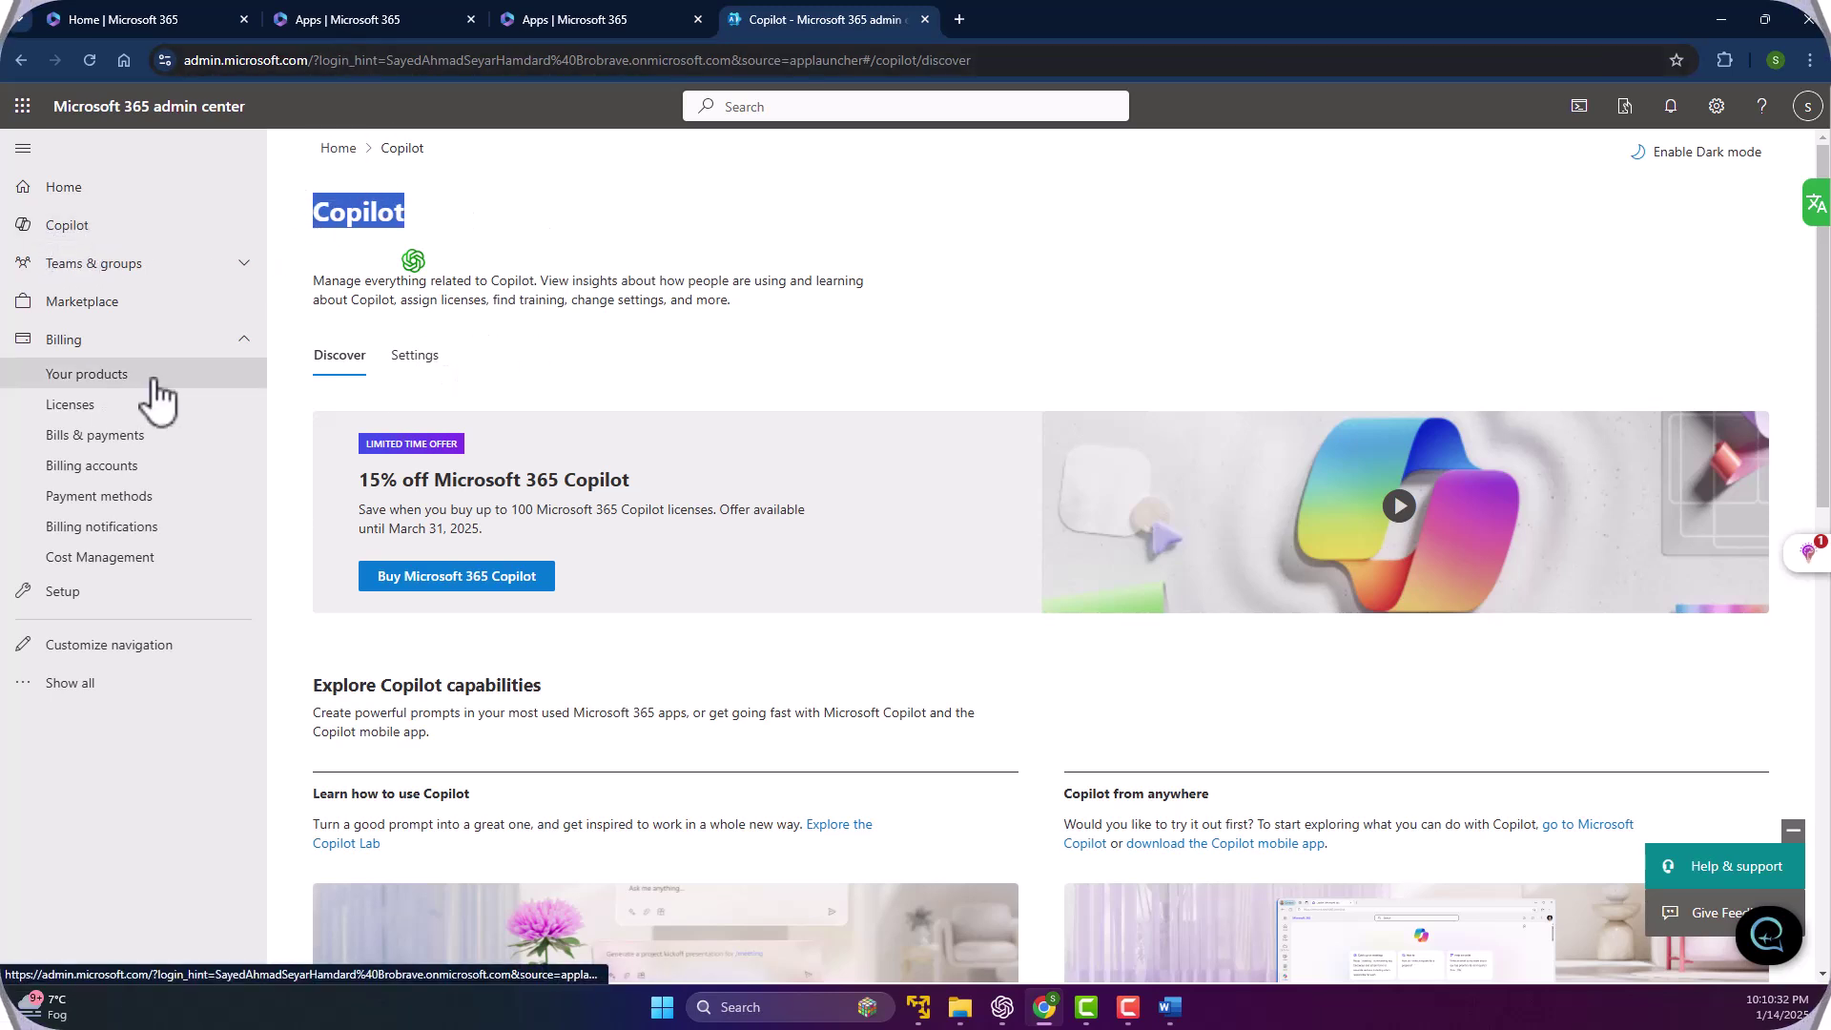
Expand Teams & groups, show all admin areas, and expand Users.
left_click(210, 264)
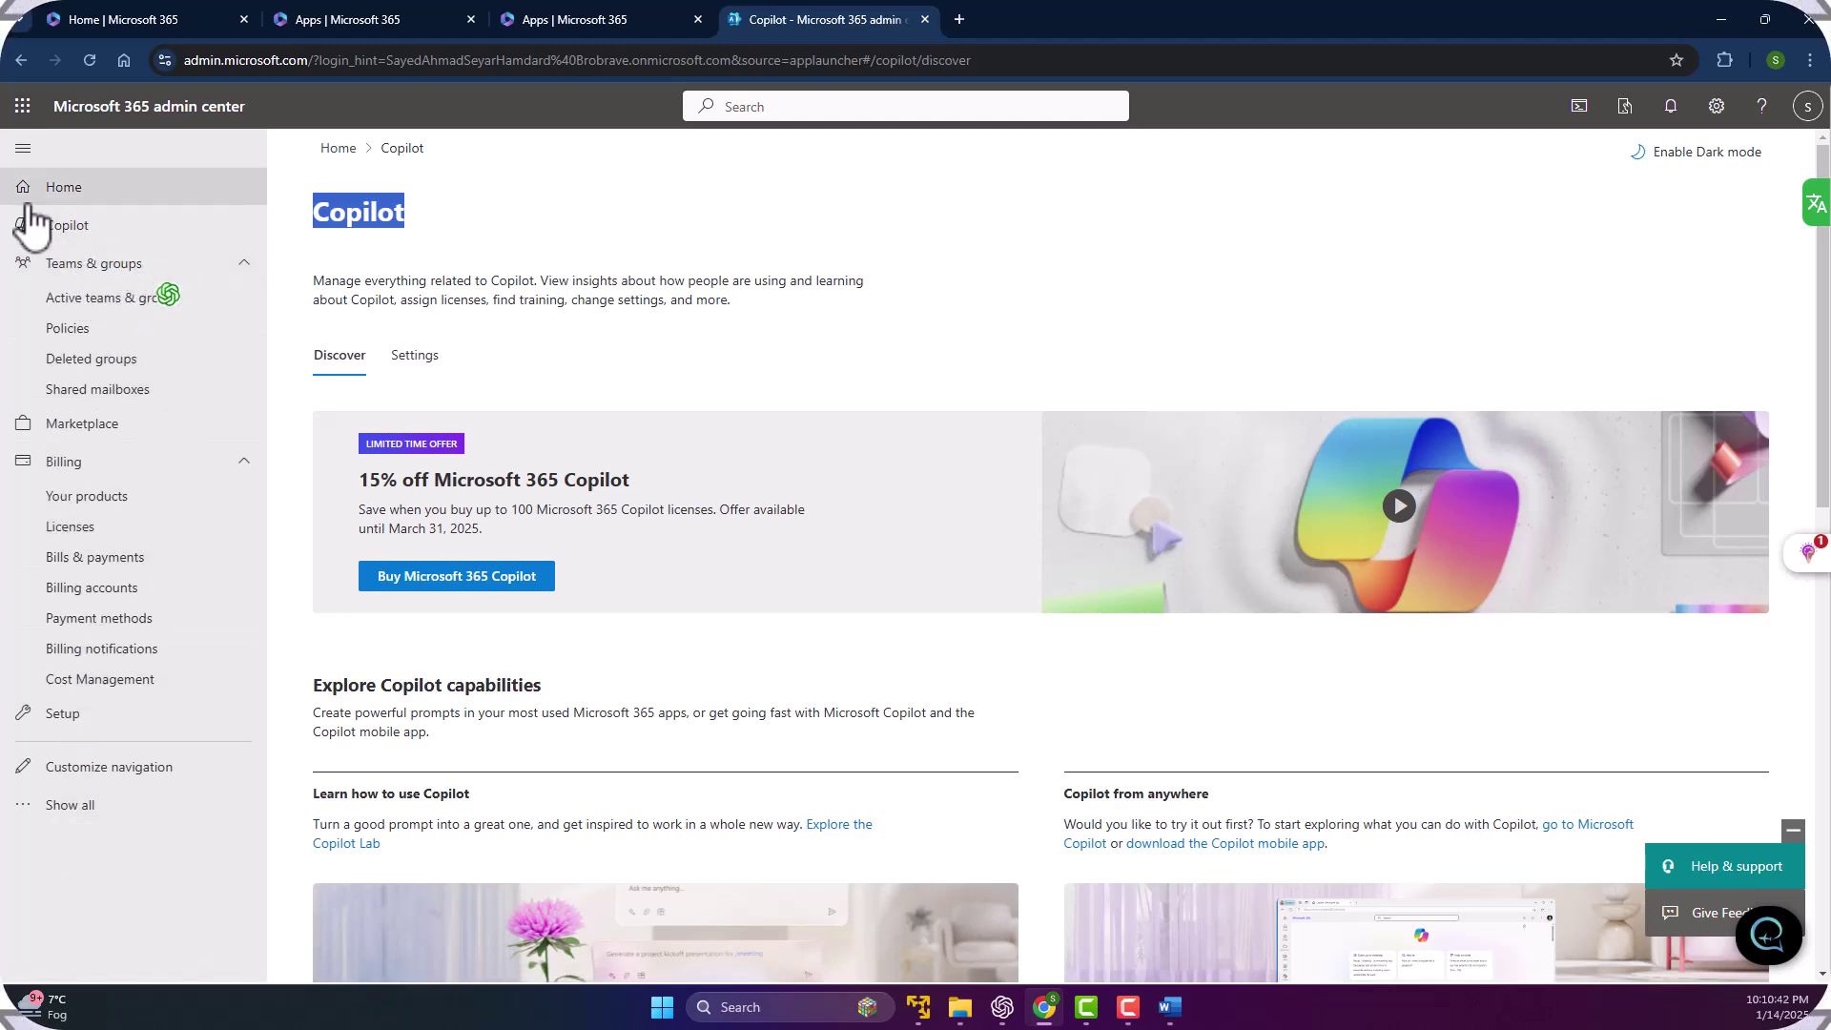
left_click(75, 816)
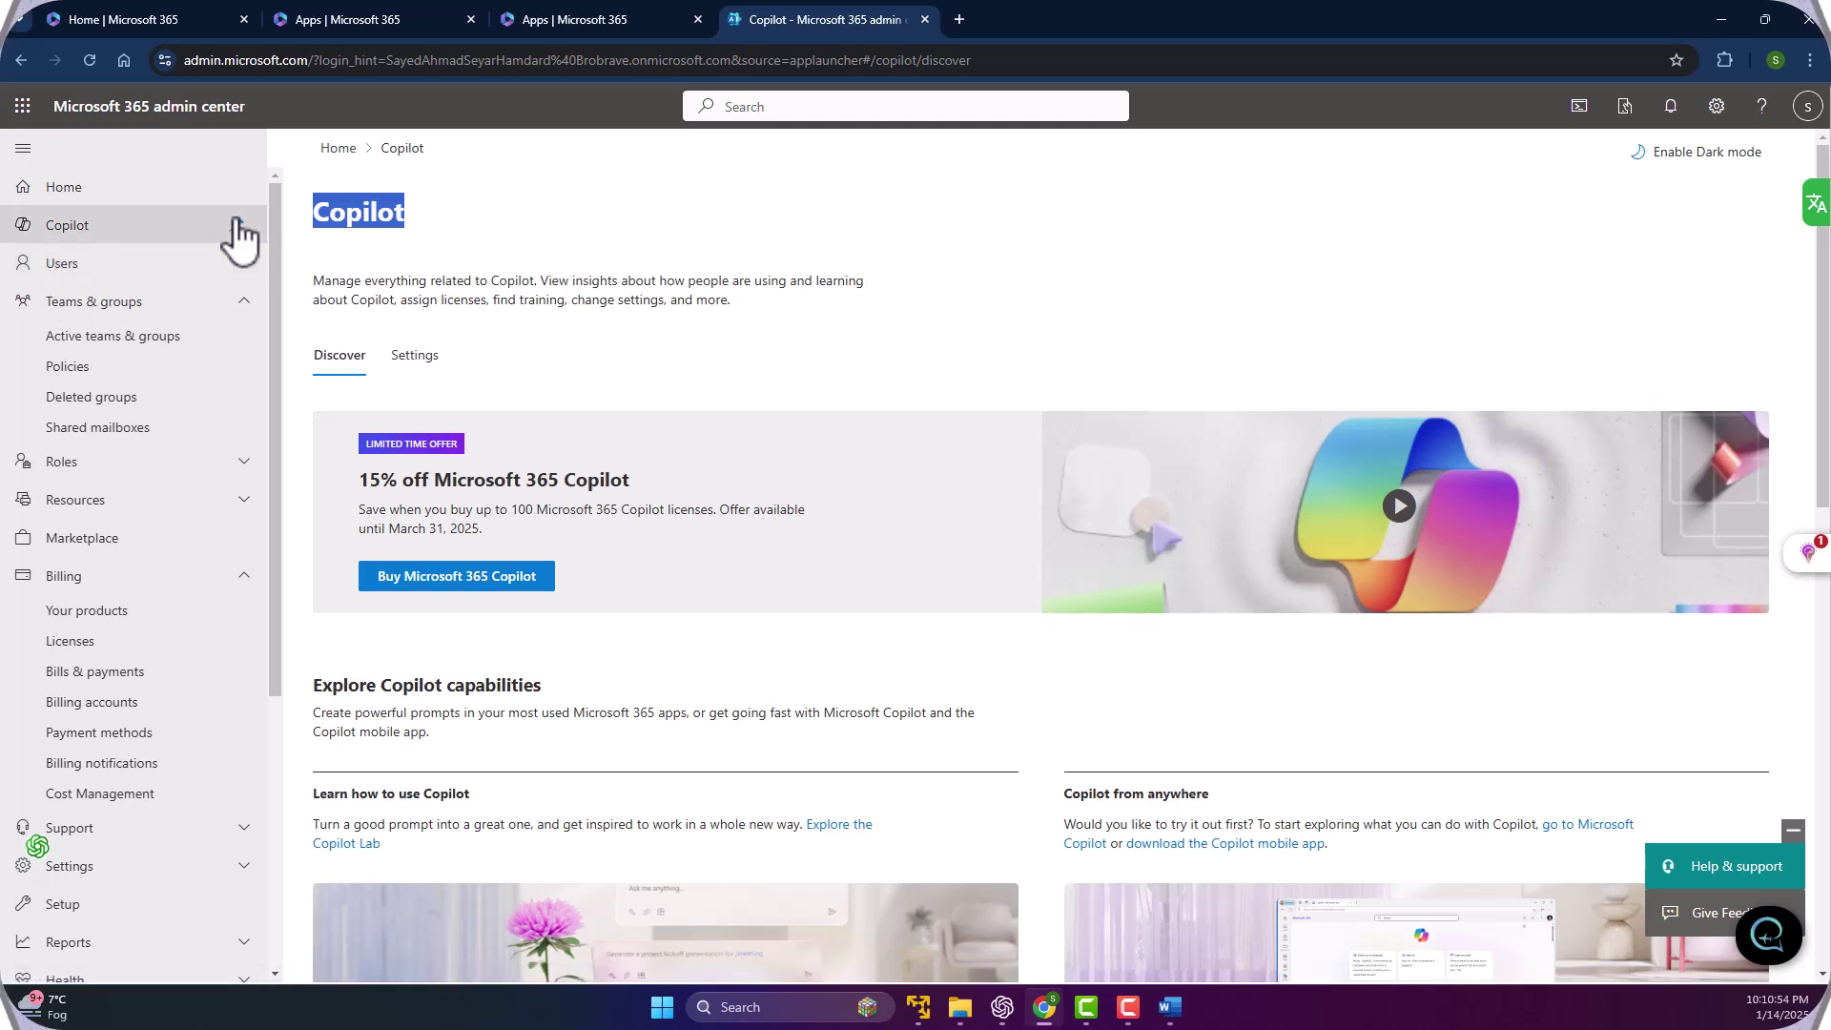
left_click(115, 267)
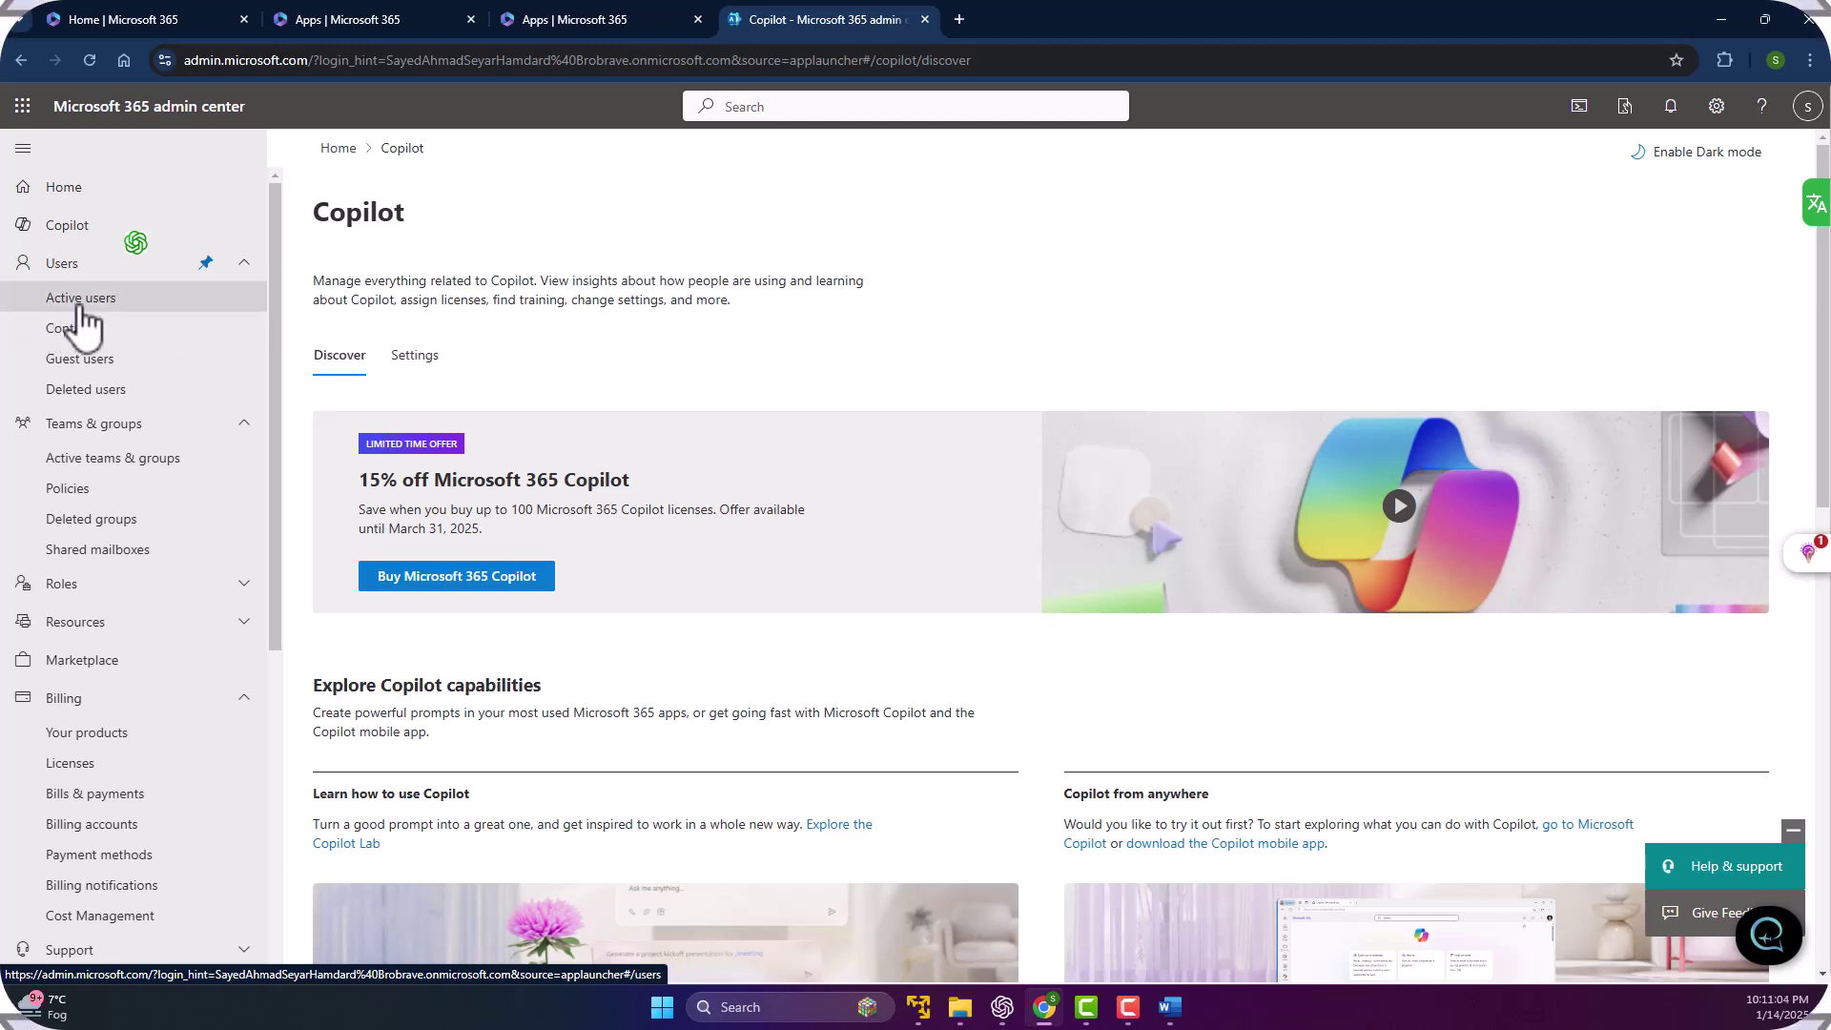
Open Users > Active users and scroll through the accounts and their licenses.
left_click(131, 303)
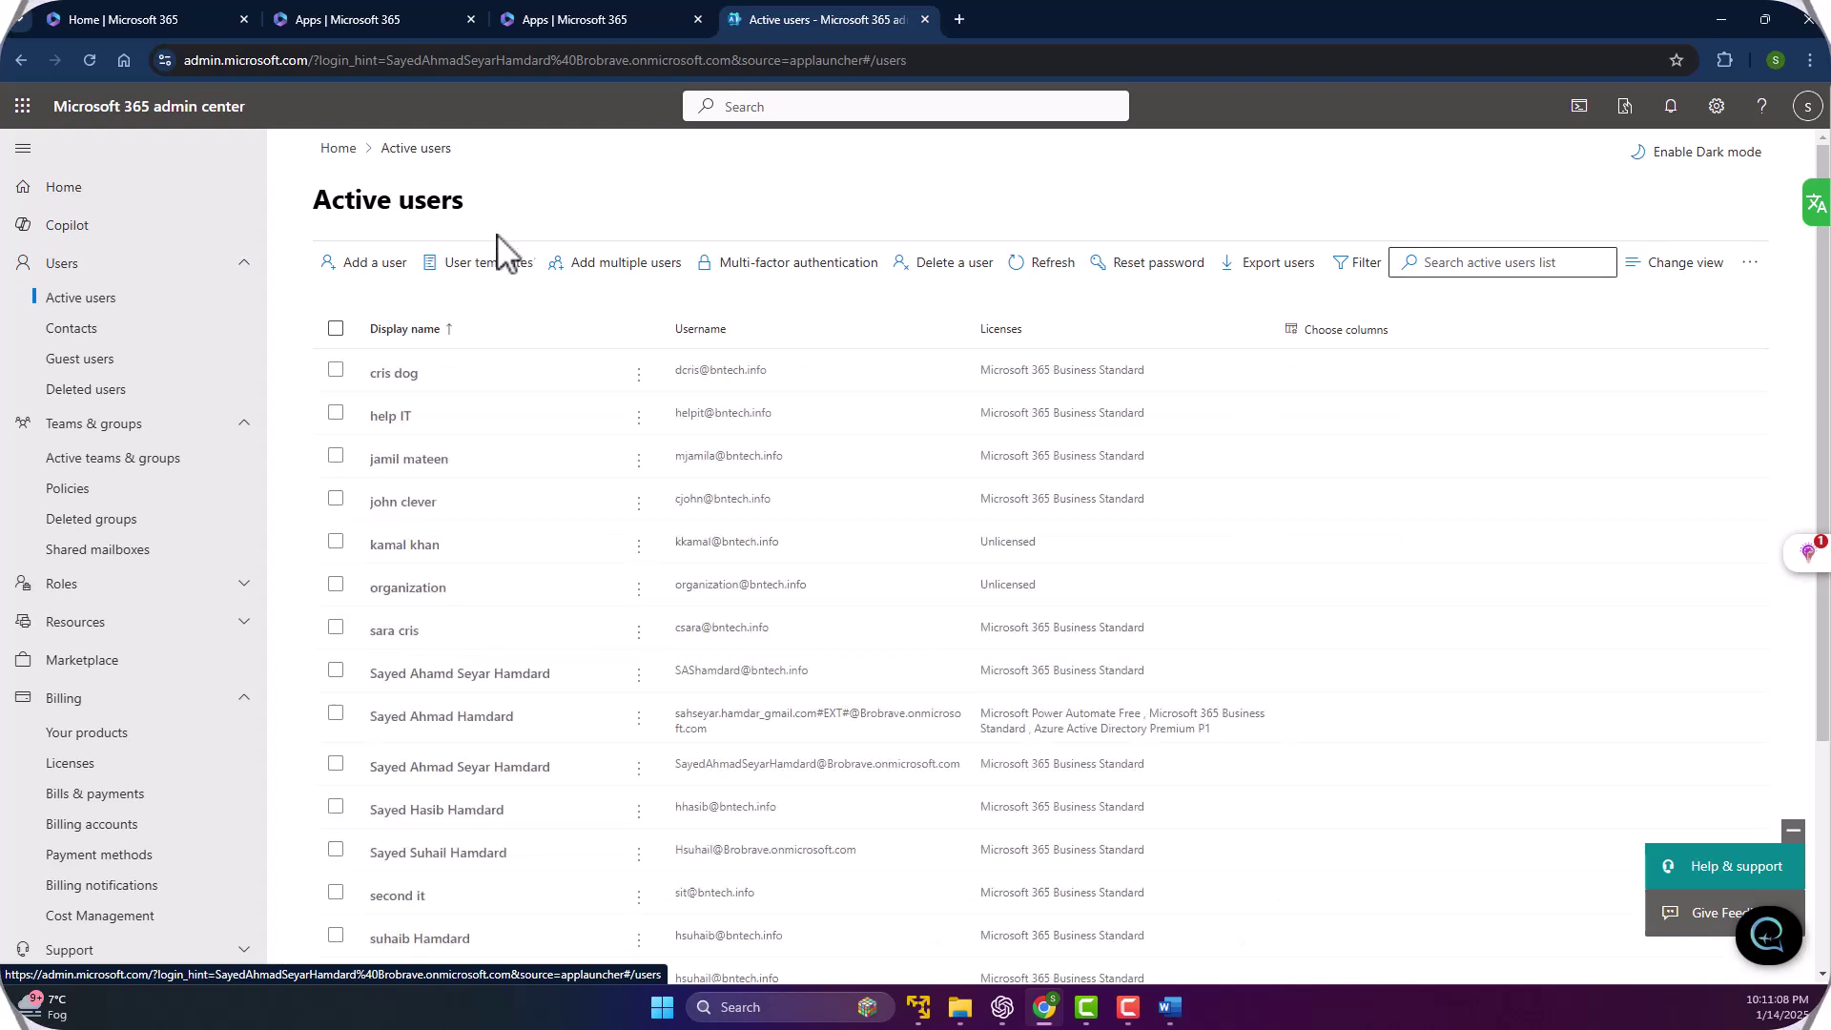
scroll(502, 553, "down", 2)
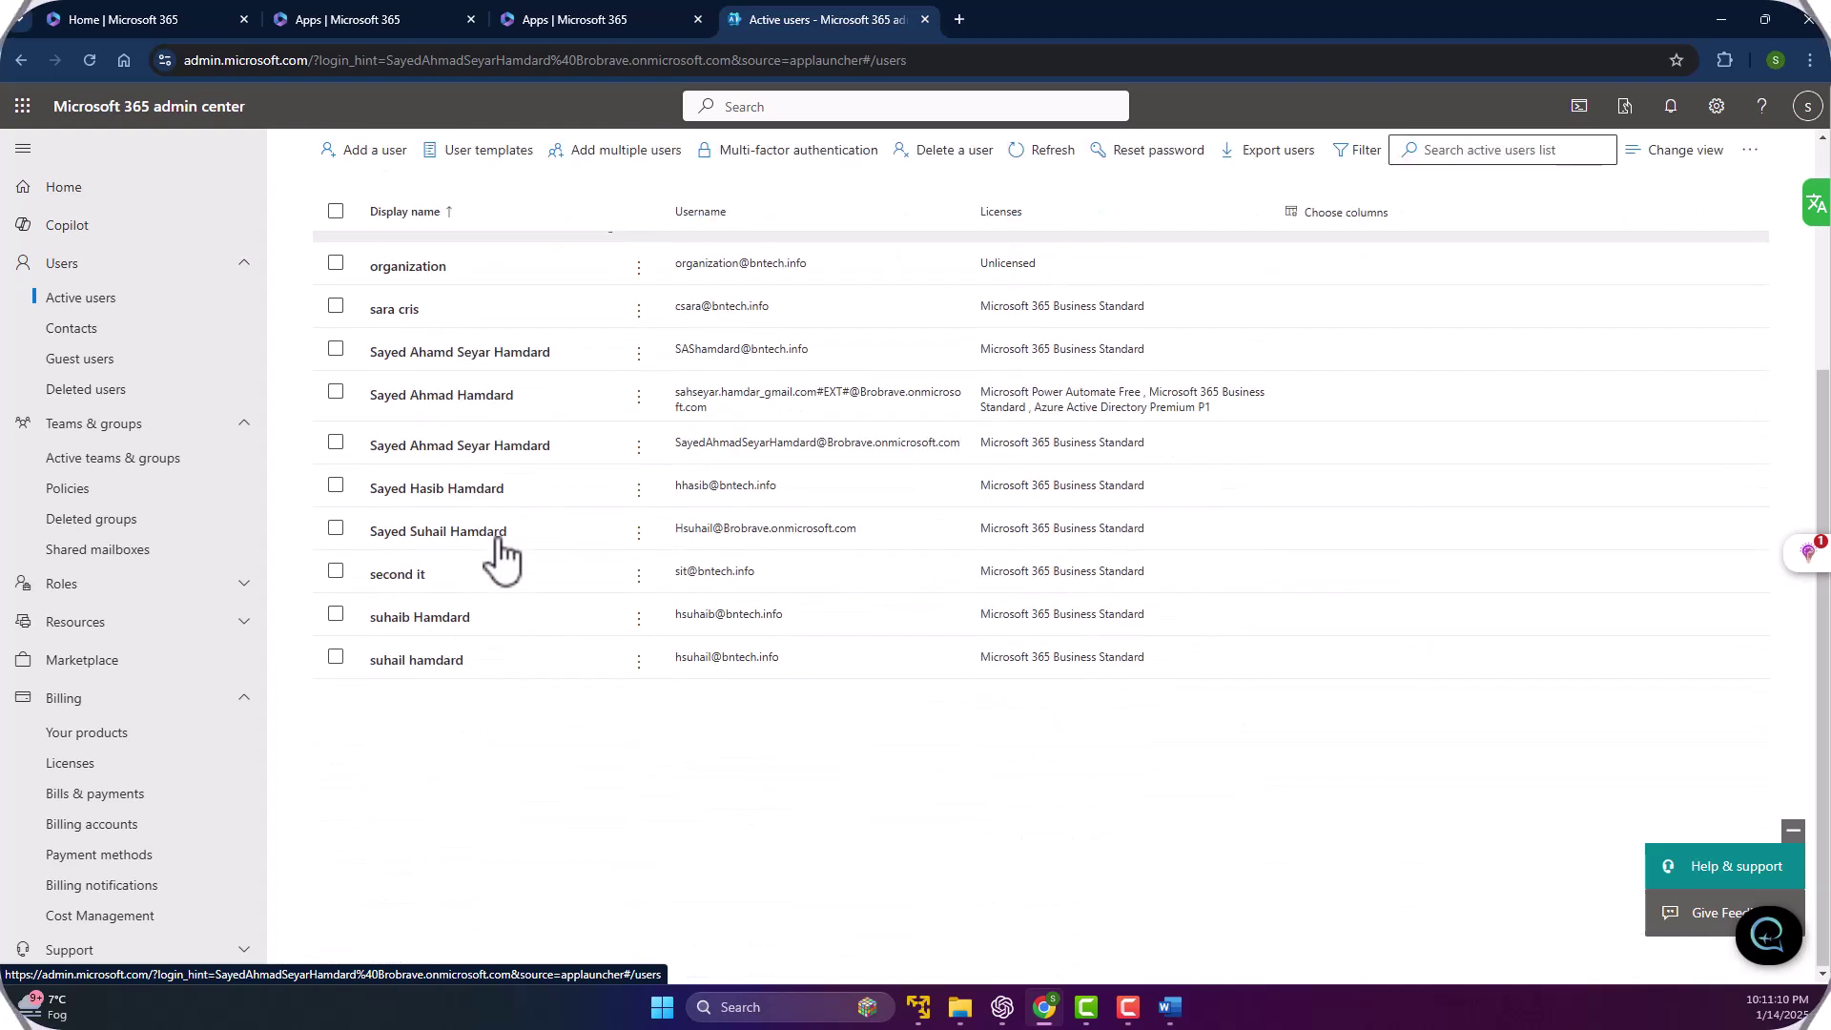
scroll(503, 408, "up", 2)
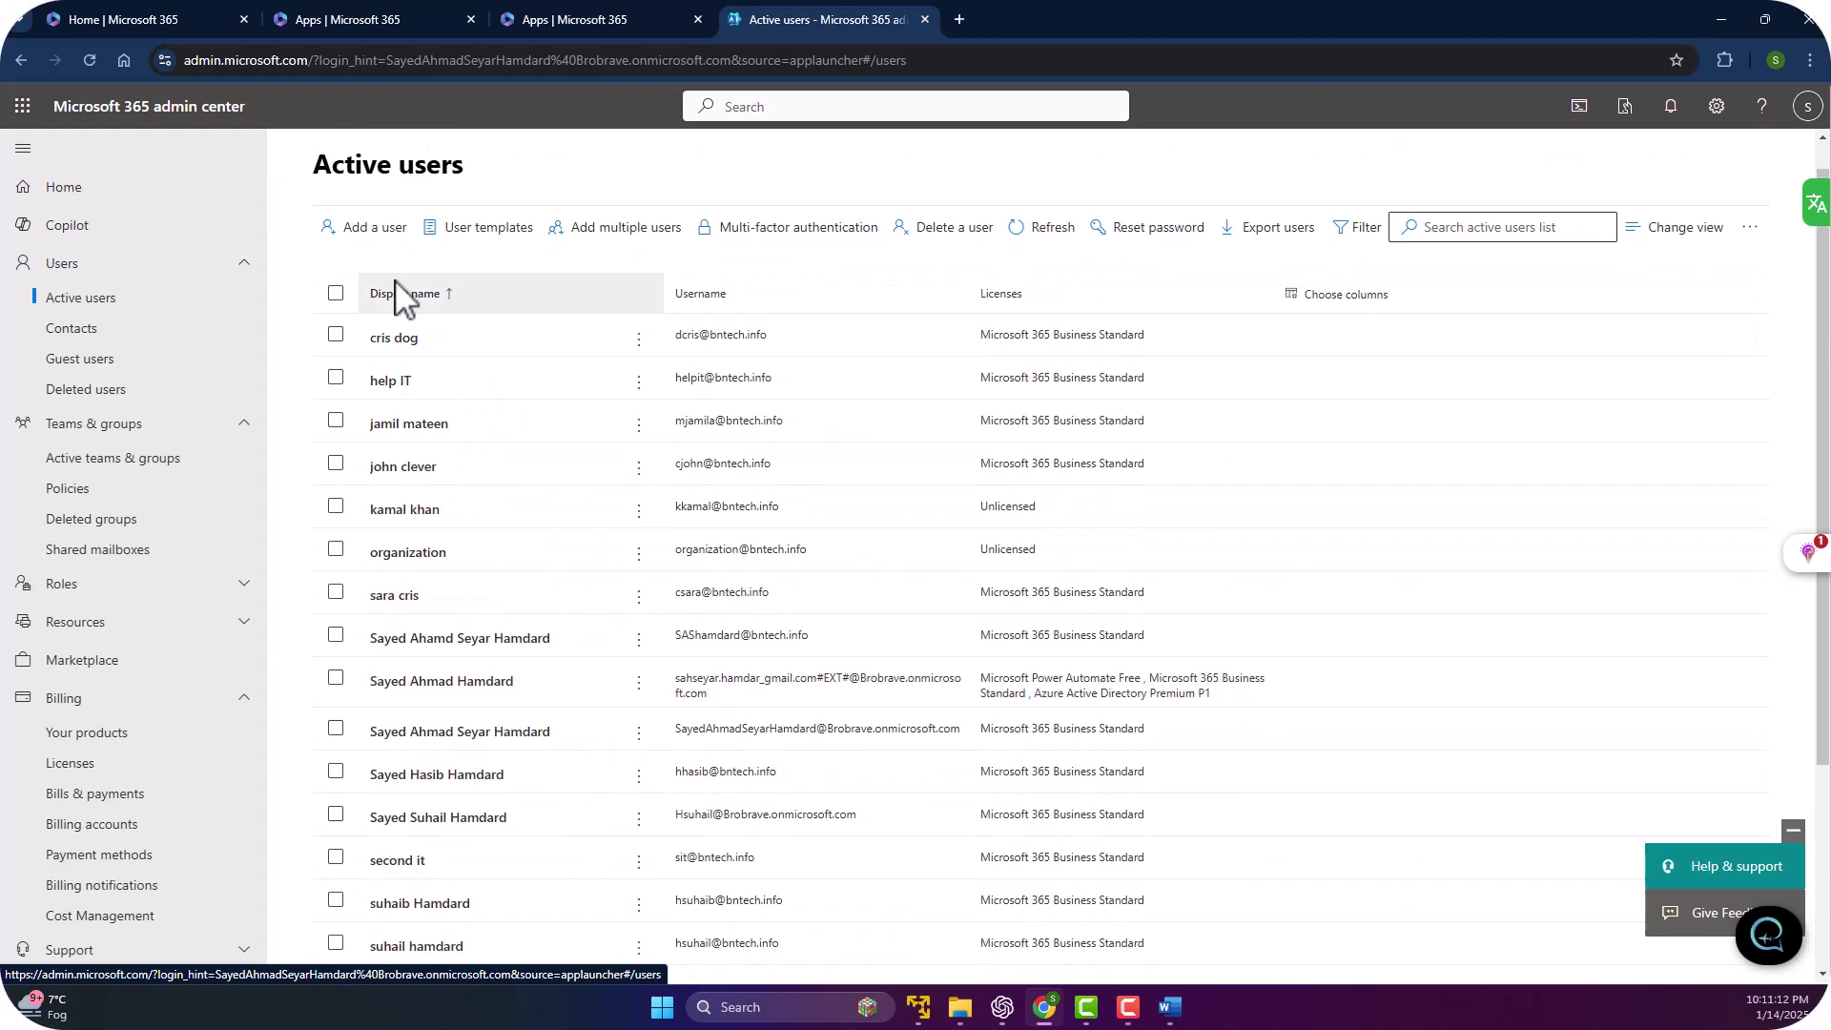
scroll(687, 482, "down", 3)
scroll(591, 667, "up", 3)
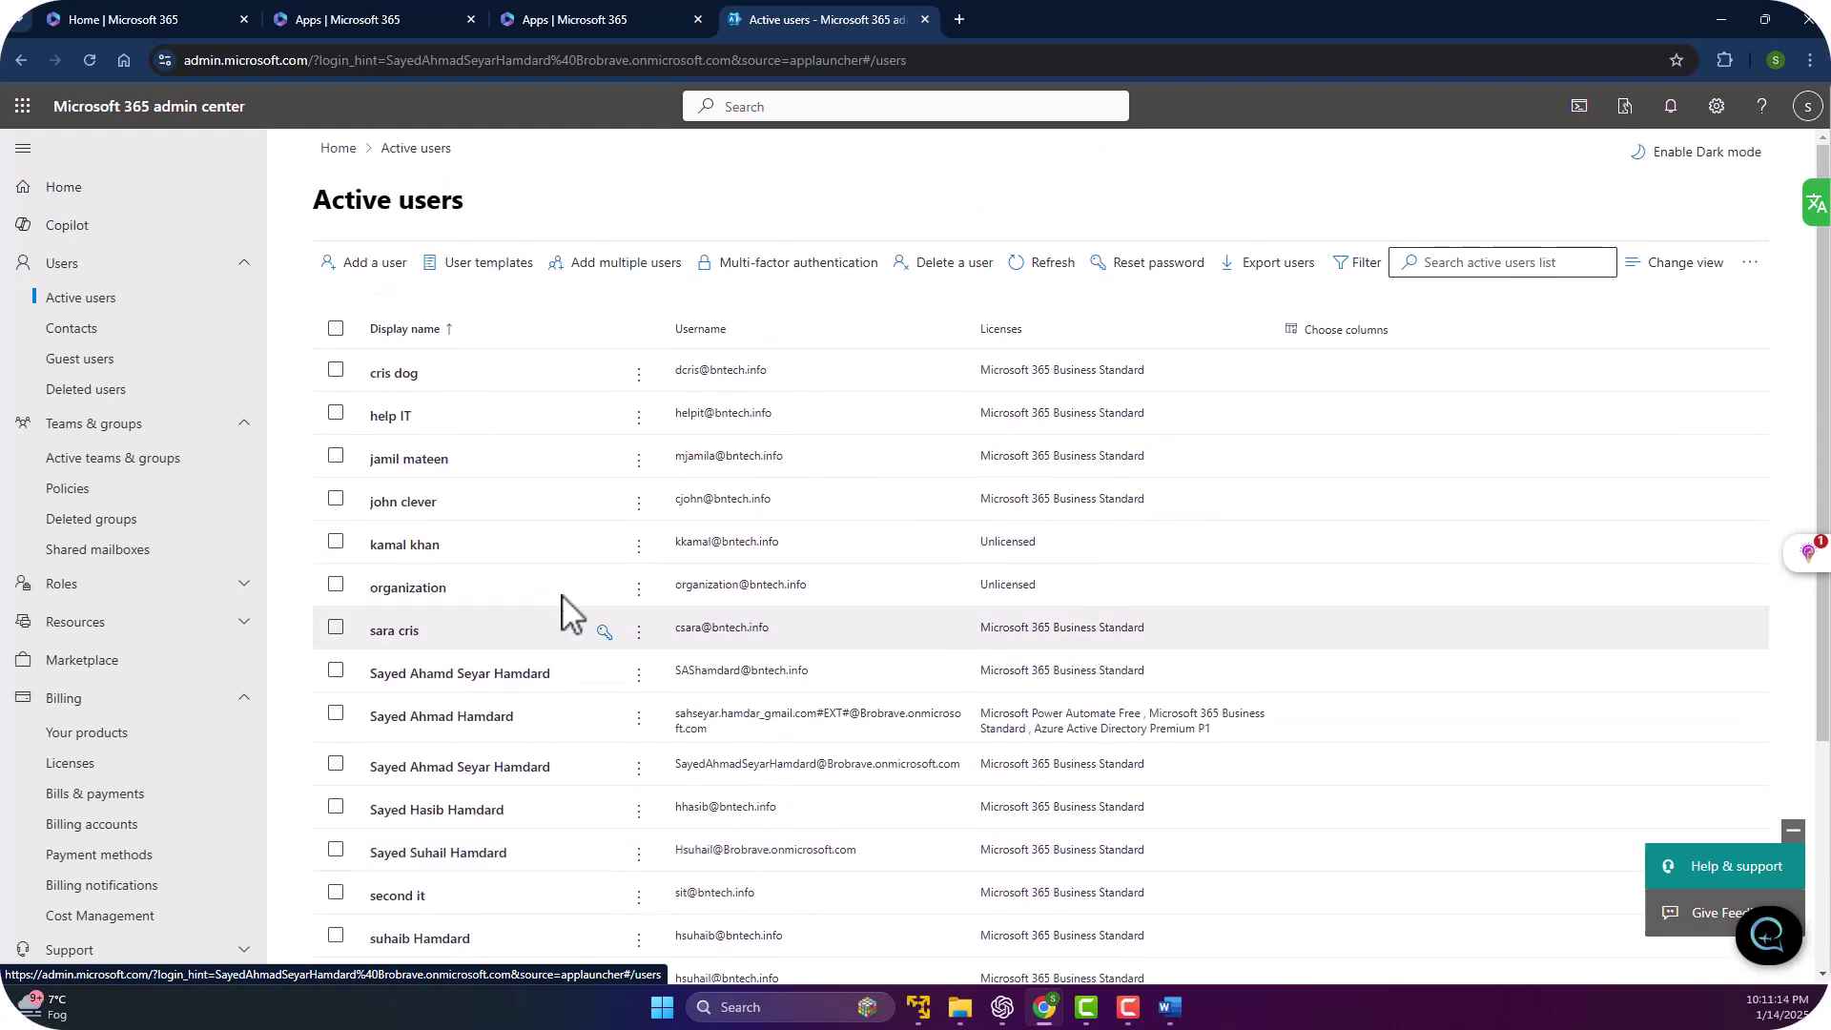
scroll(829, 544, "down", 3)
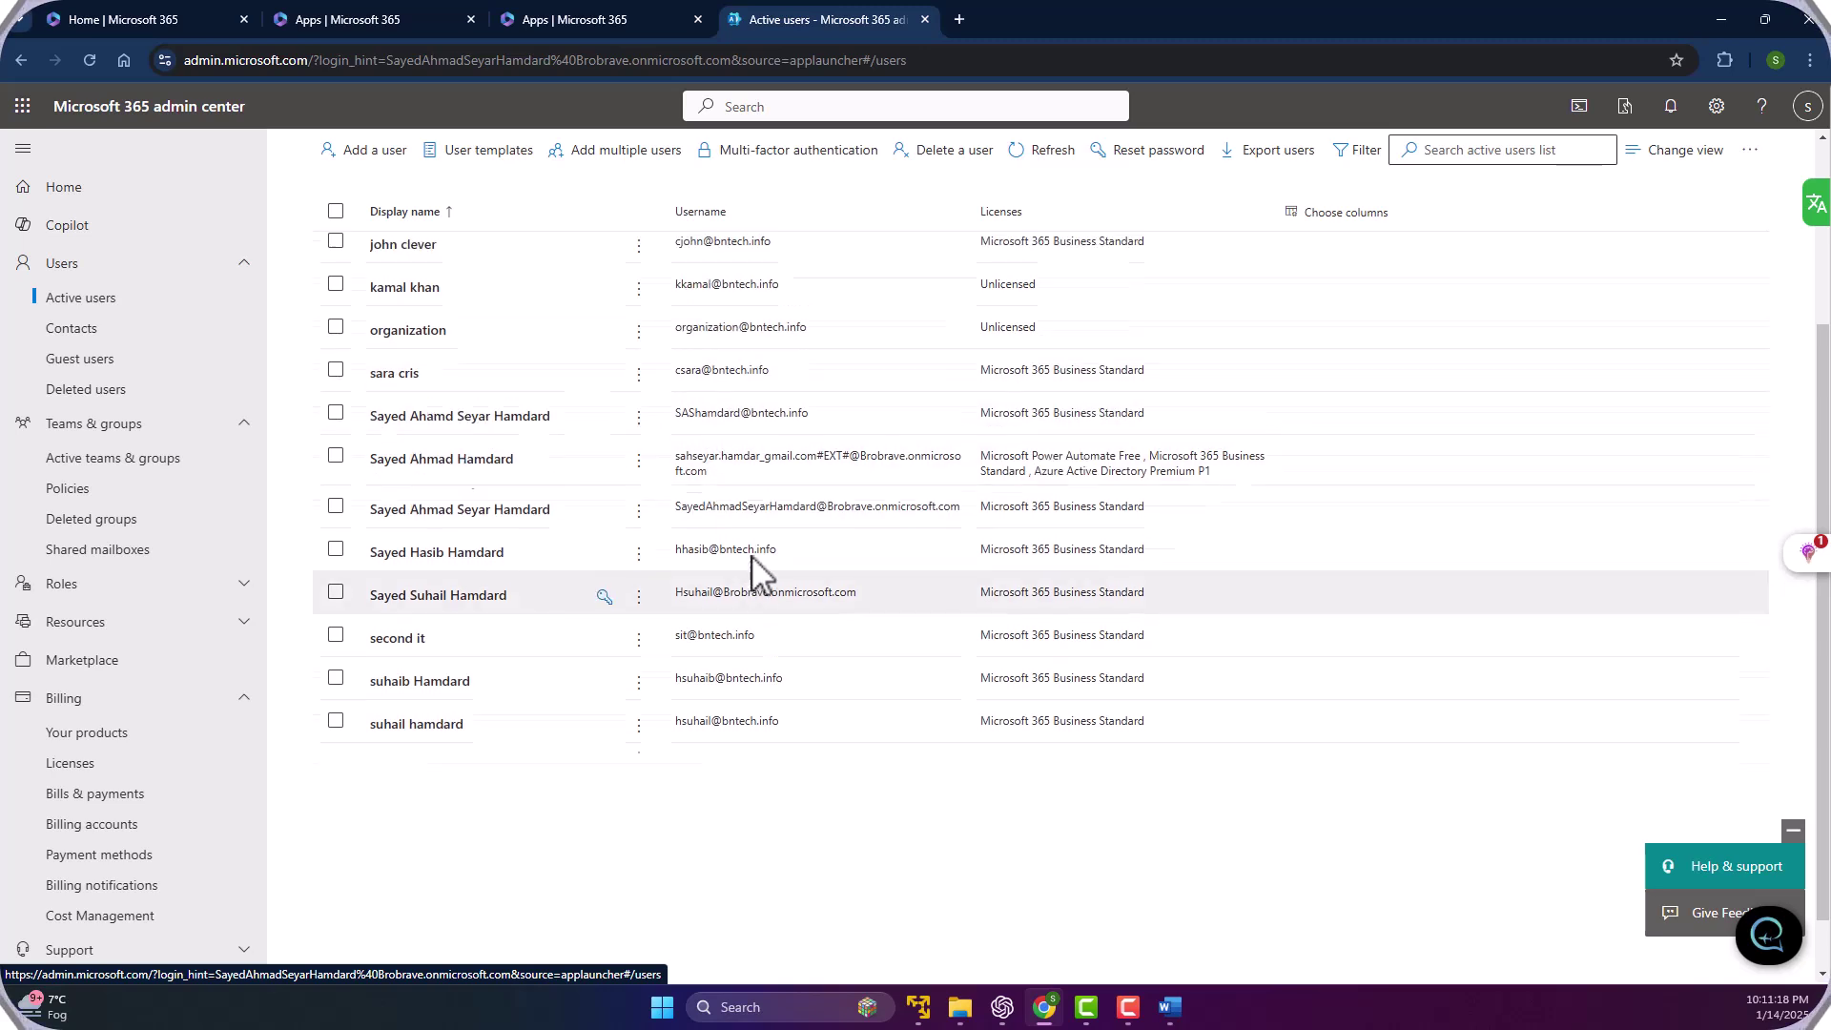
scroll(932, 523, "up", 3)
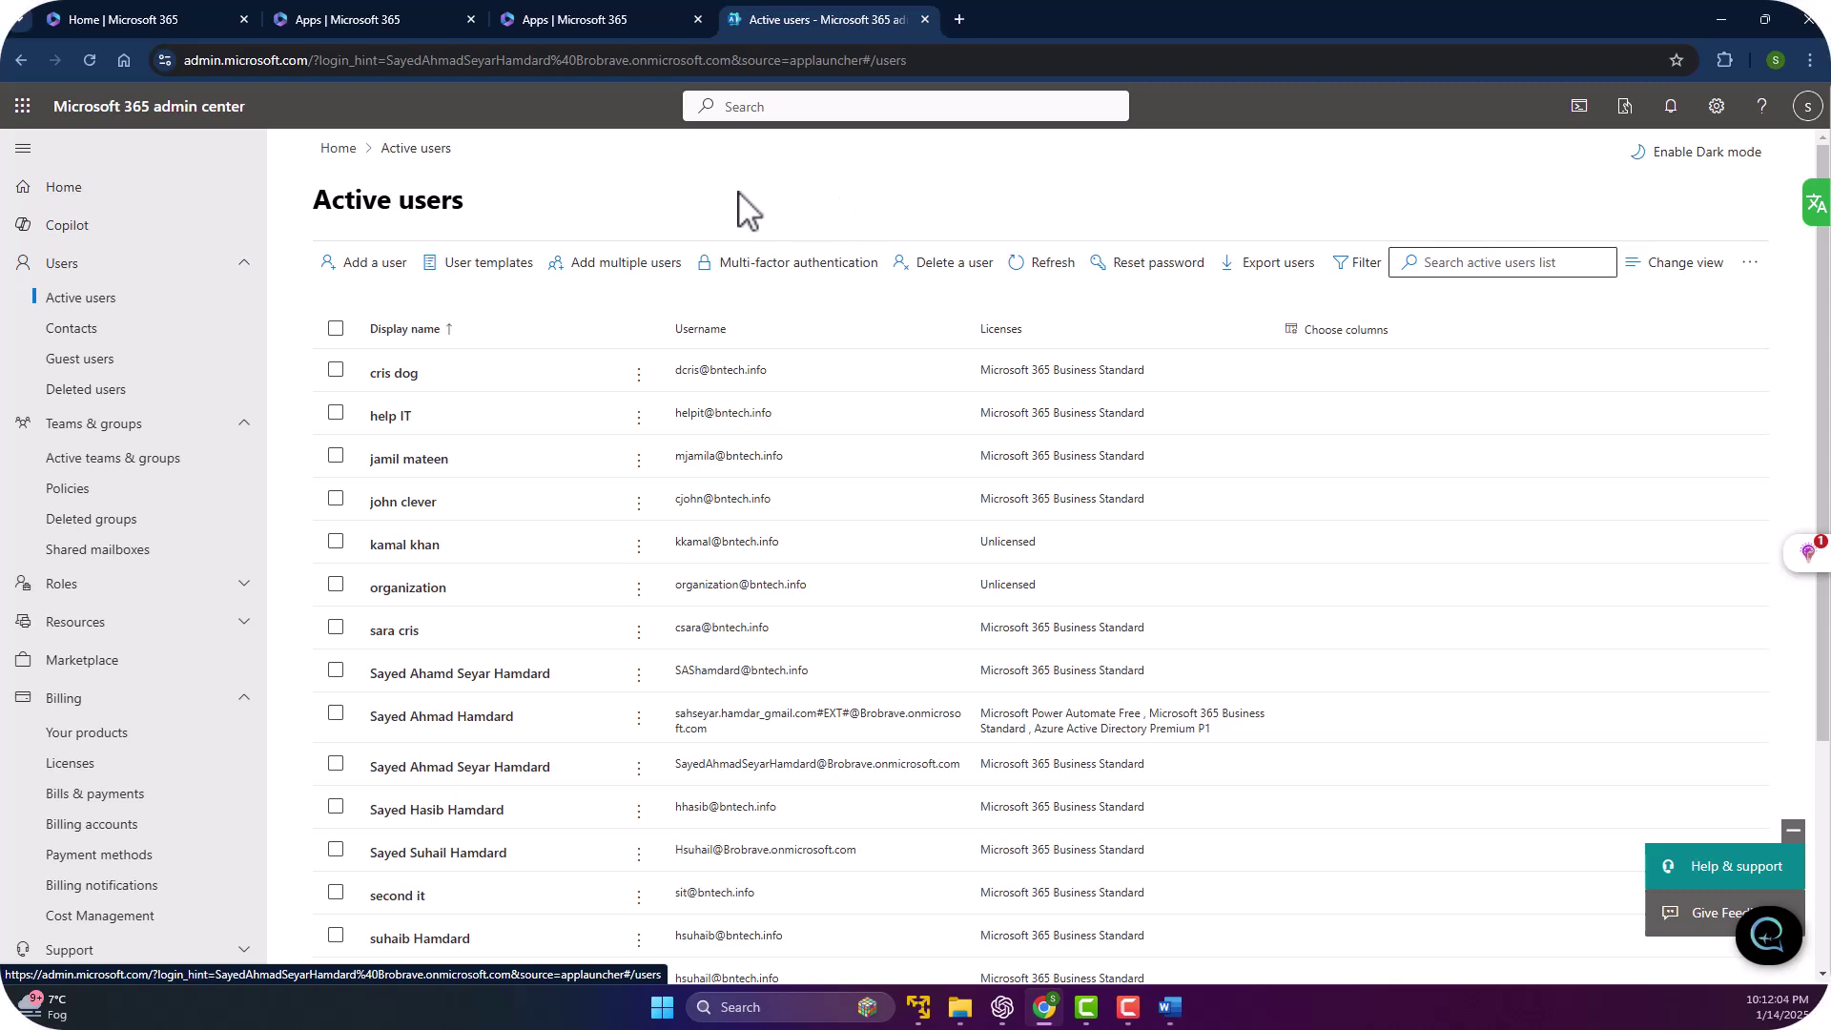
Start adding a user, enter the new user's name and username, keeping the bntech.info domain.
left_click(359, 270)
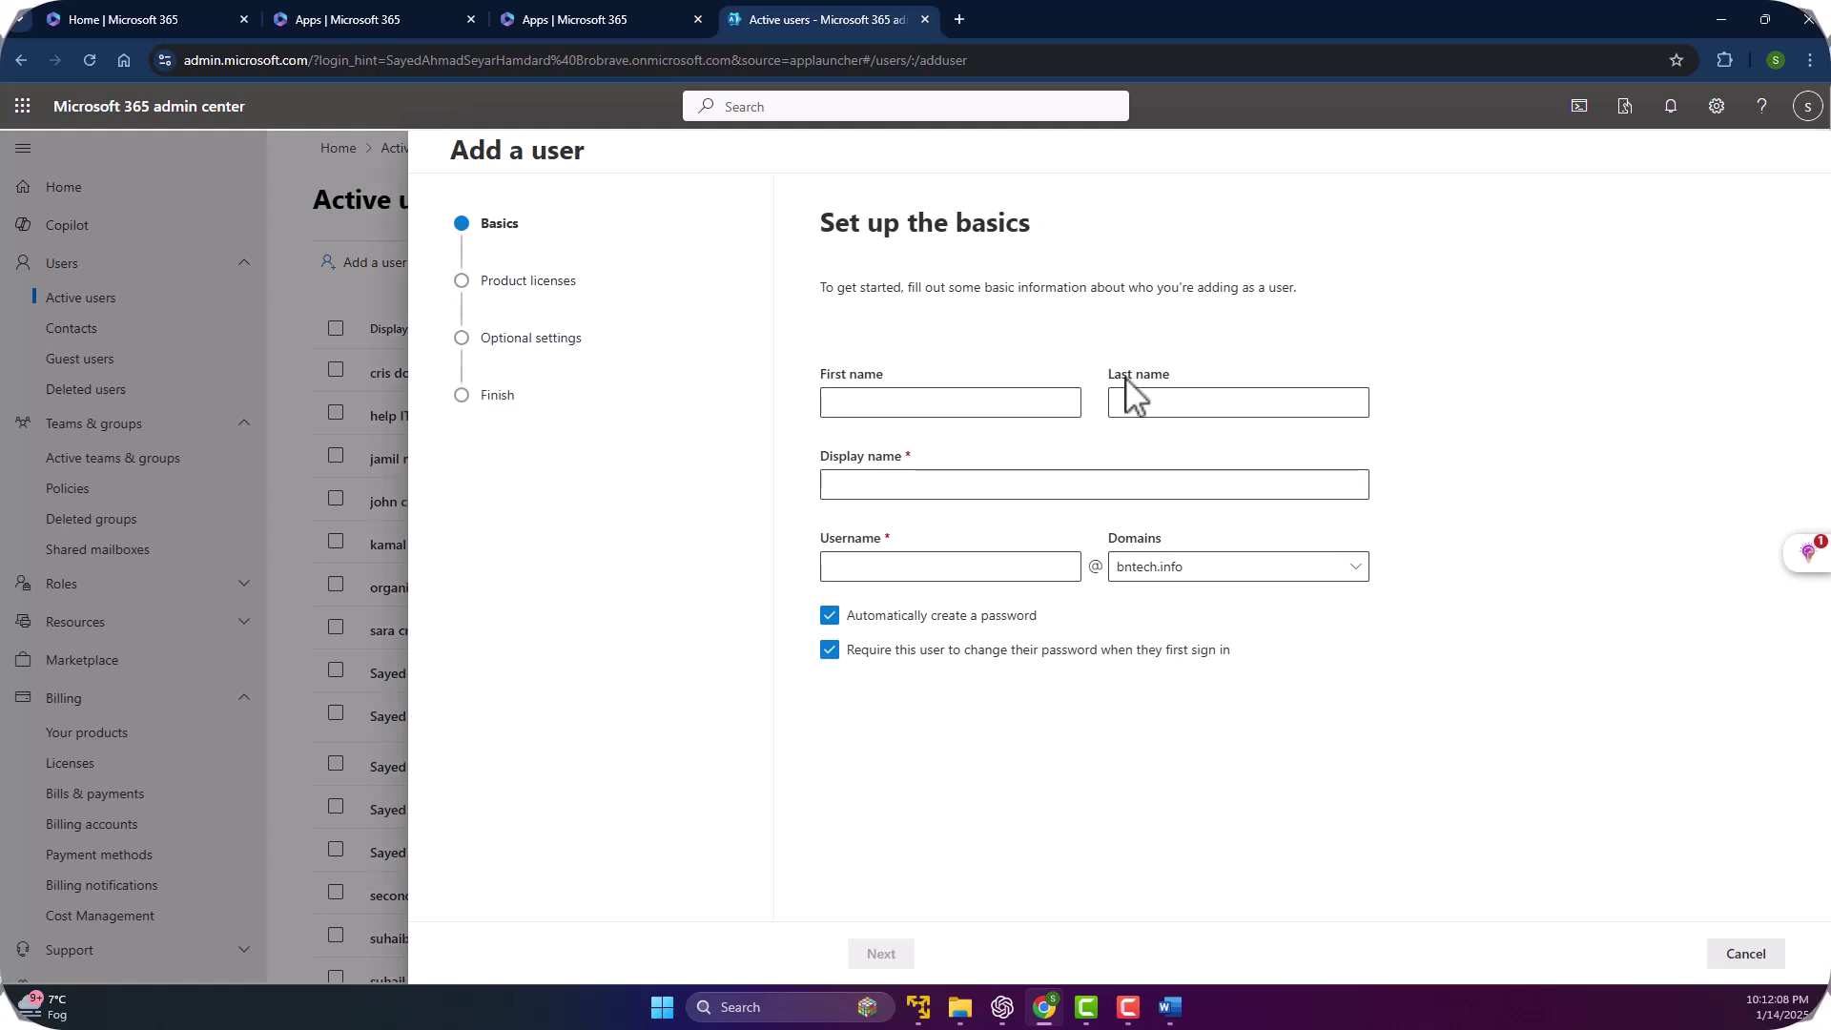
left_click(929, 394)
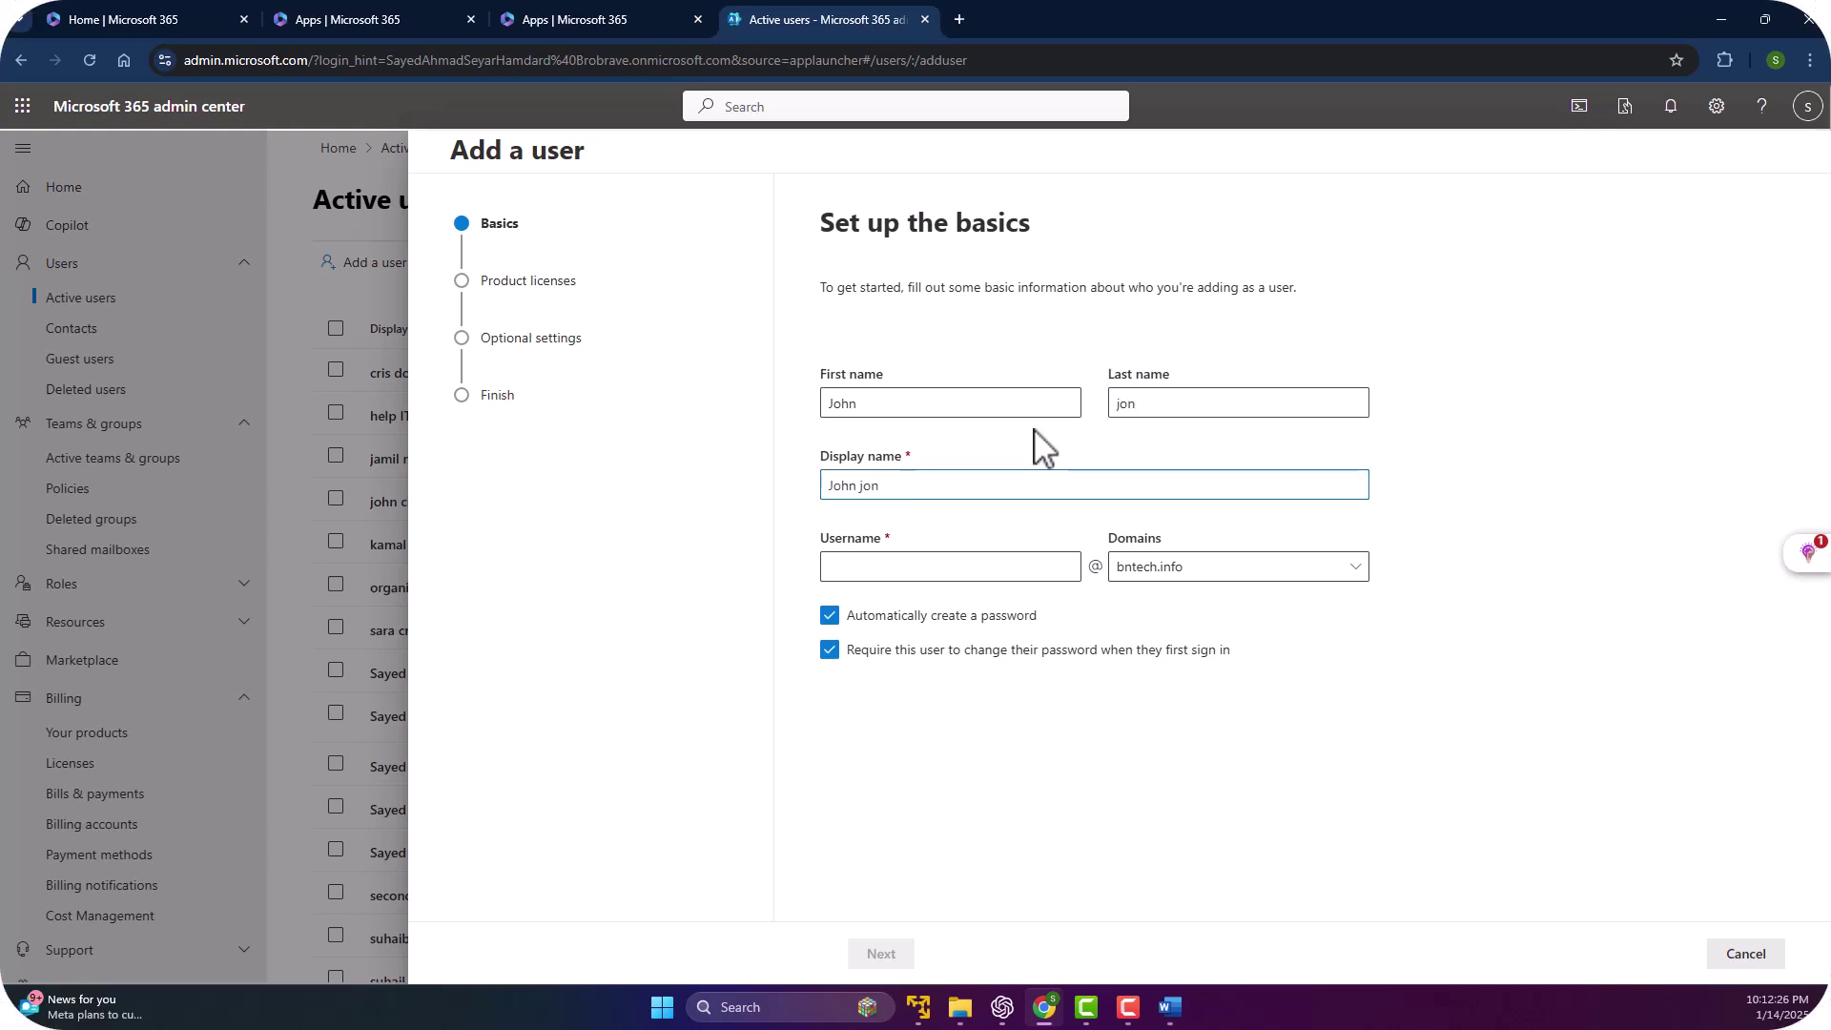
key("Tab")
type("jjoj")
key("BackSpace")
key("BackSpace")
key("BackSpace")
key("BackSpace")
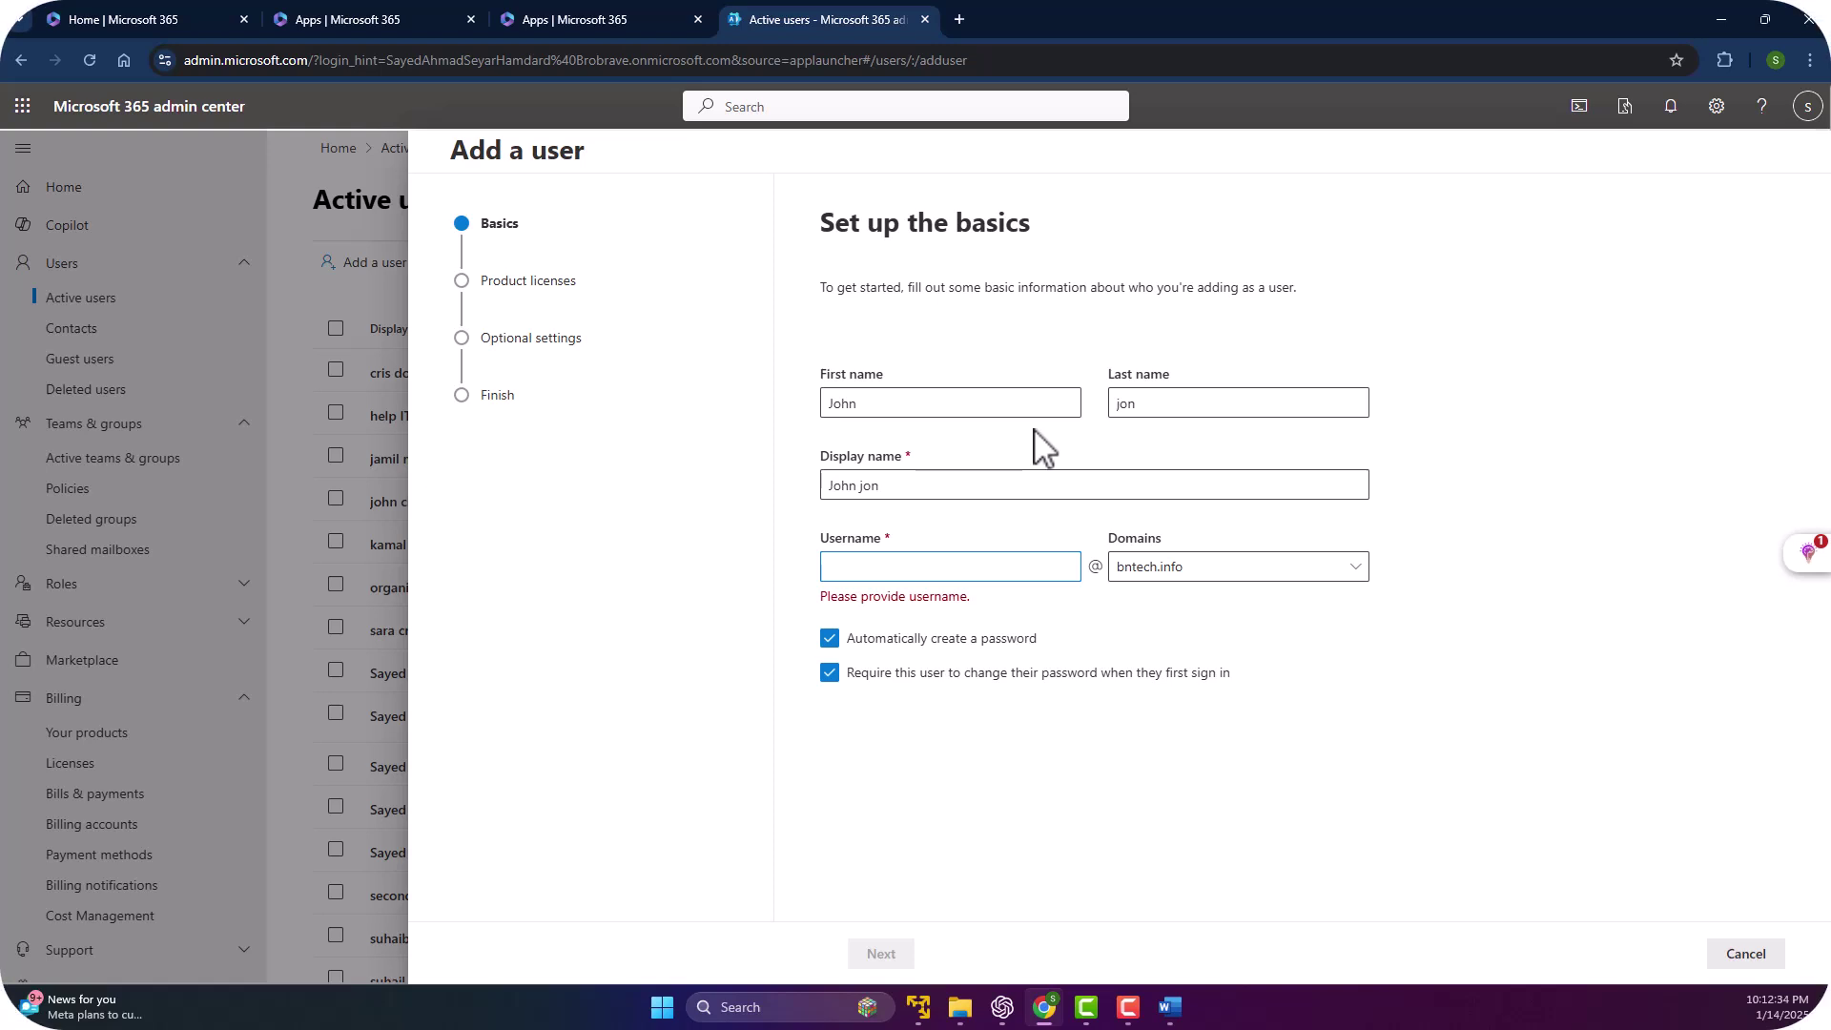
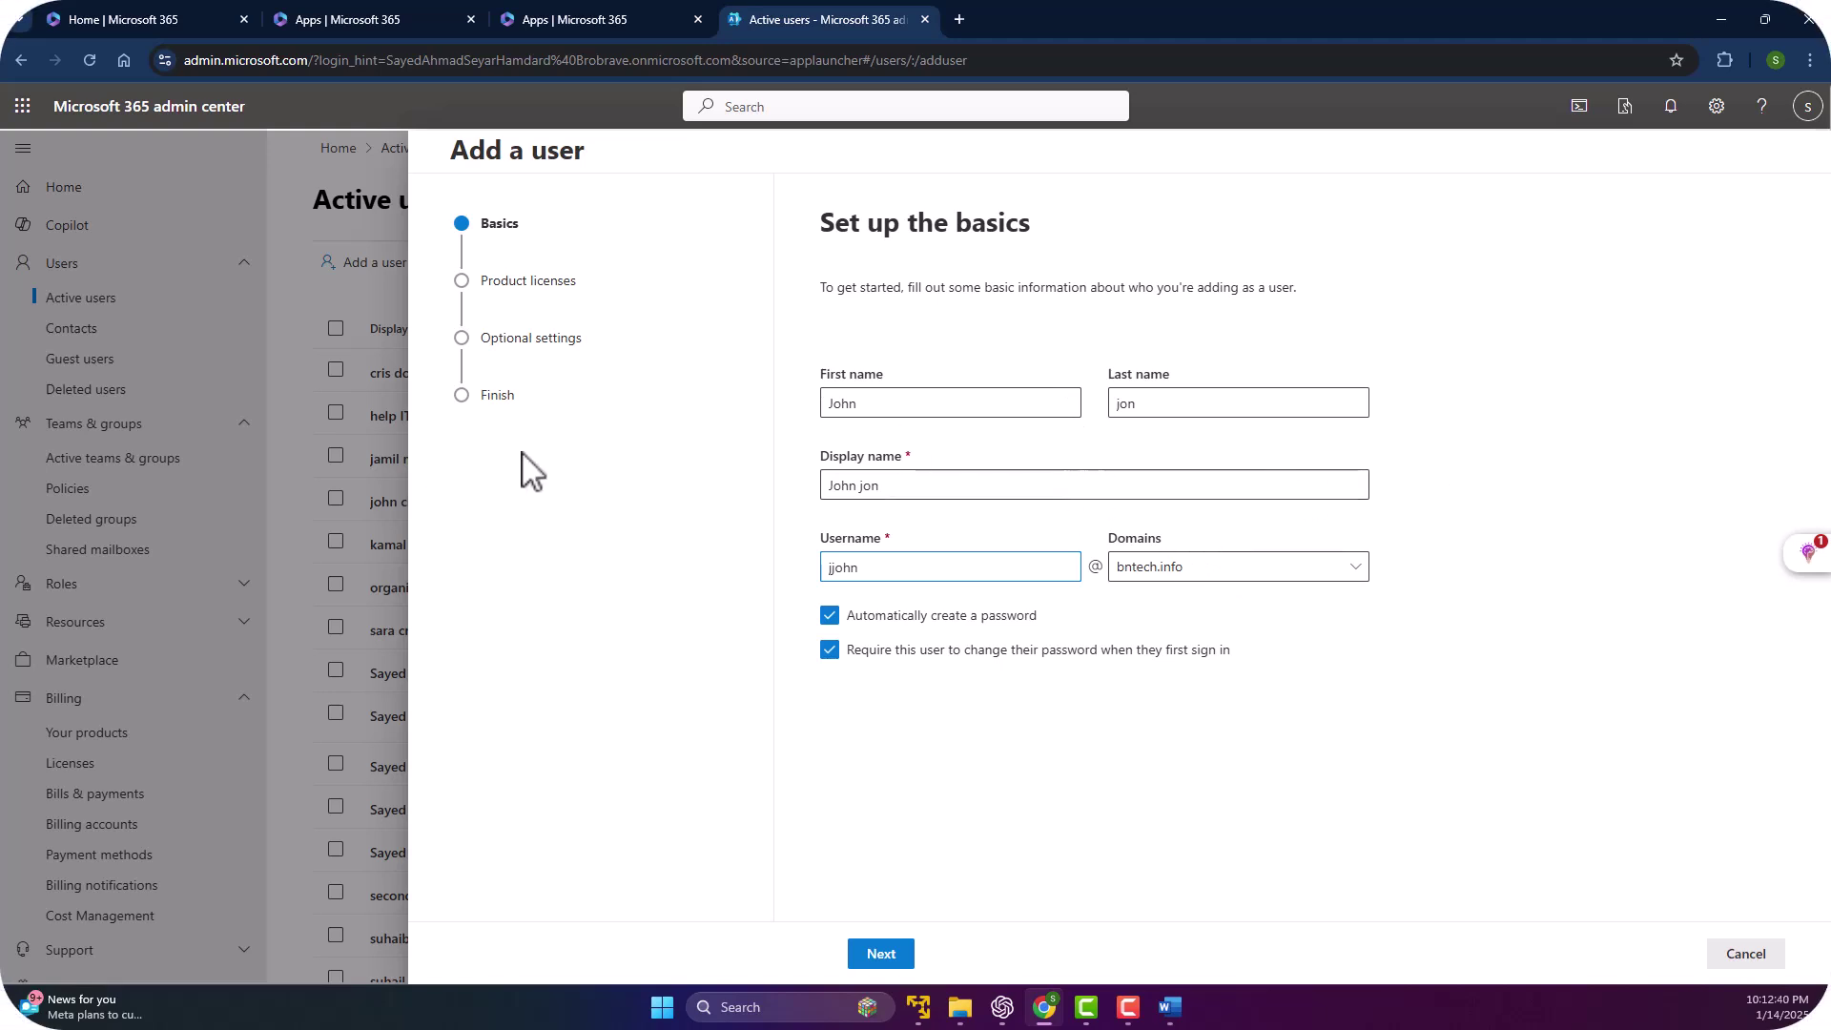
left_click(1242, 571)
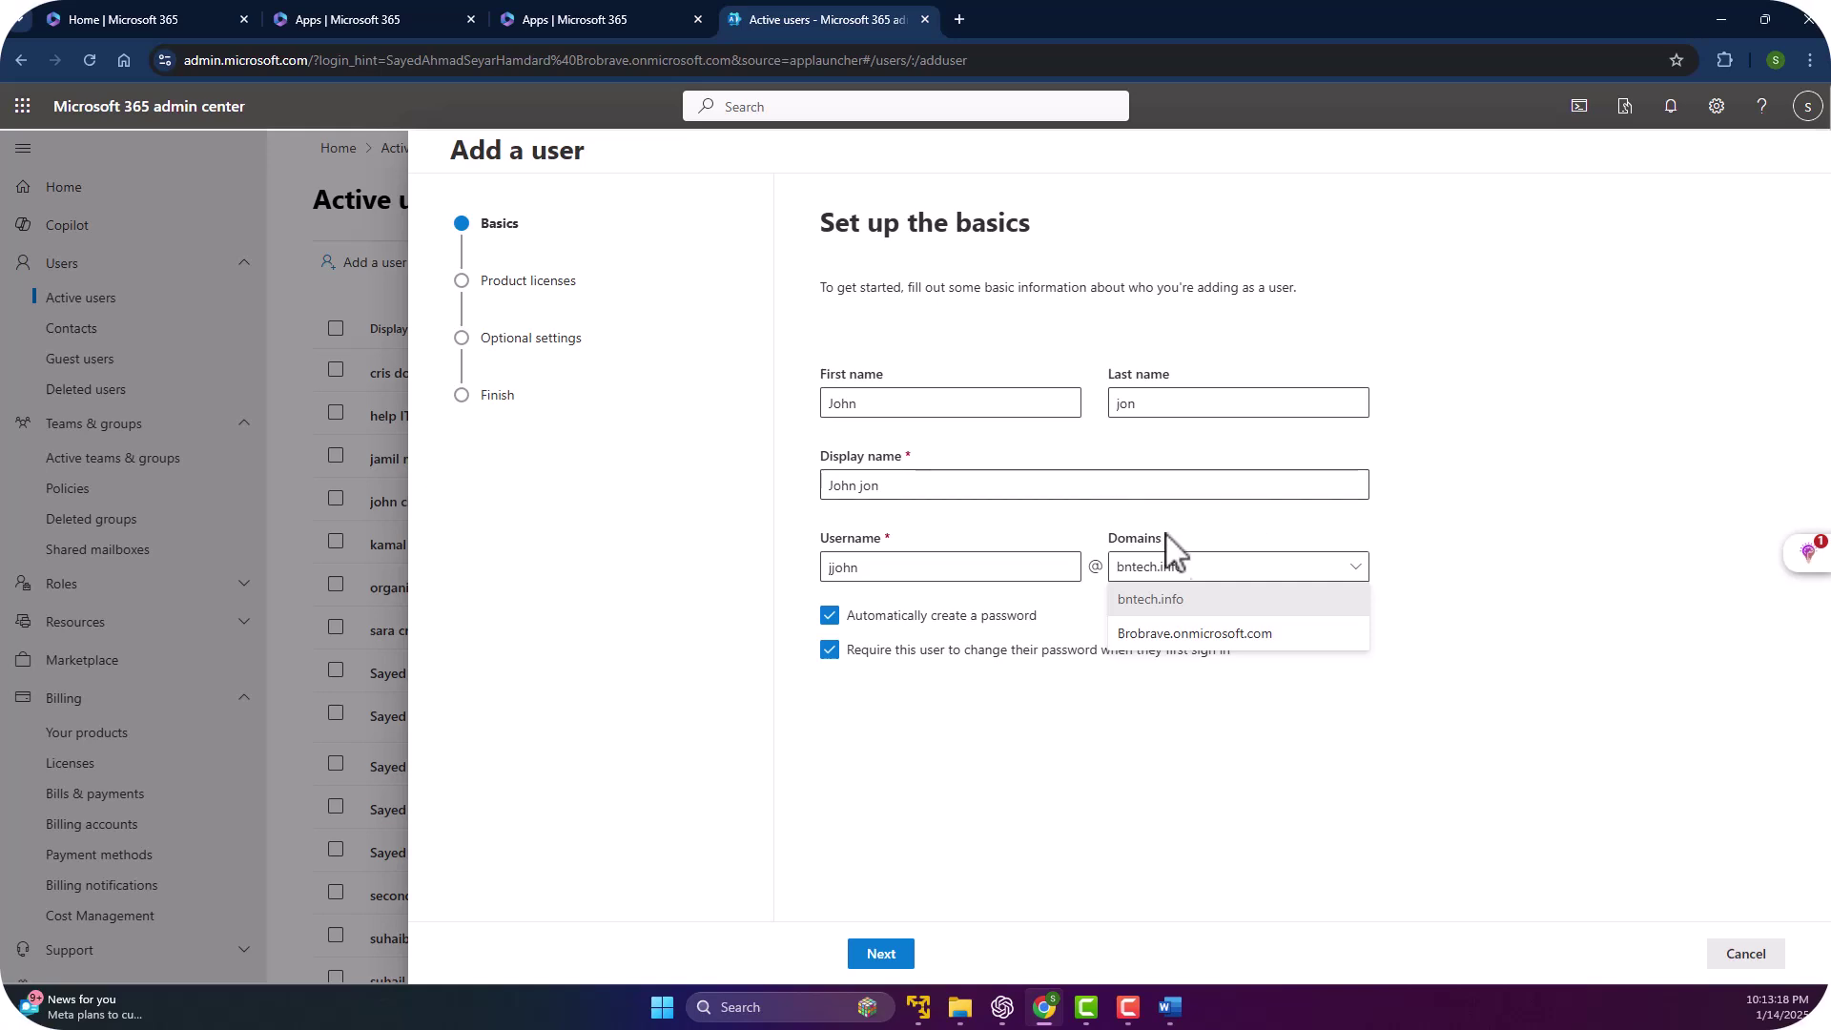
left_click(1240, 566)
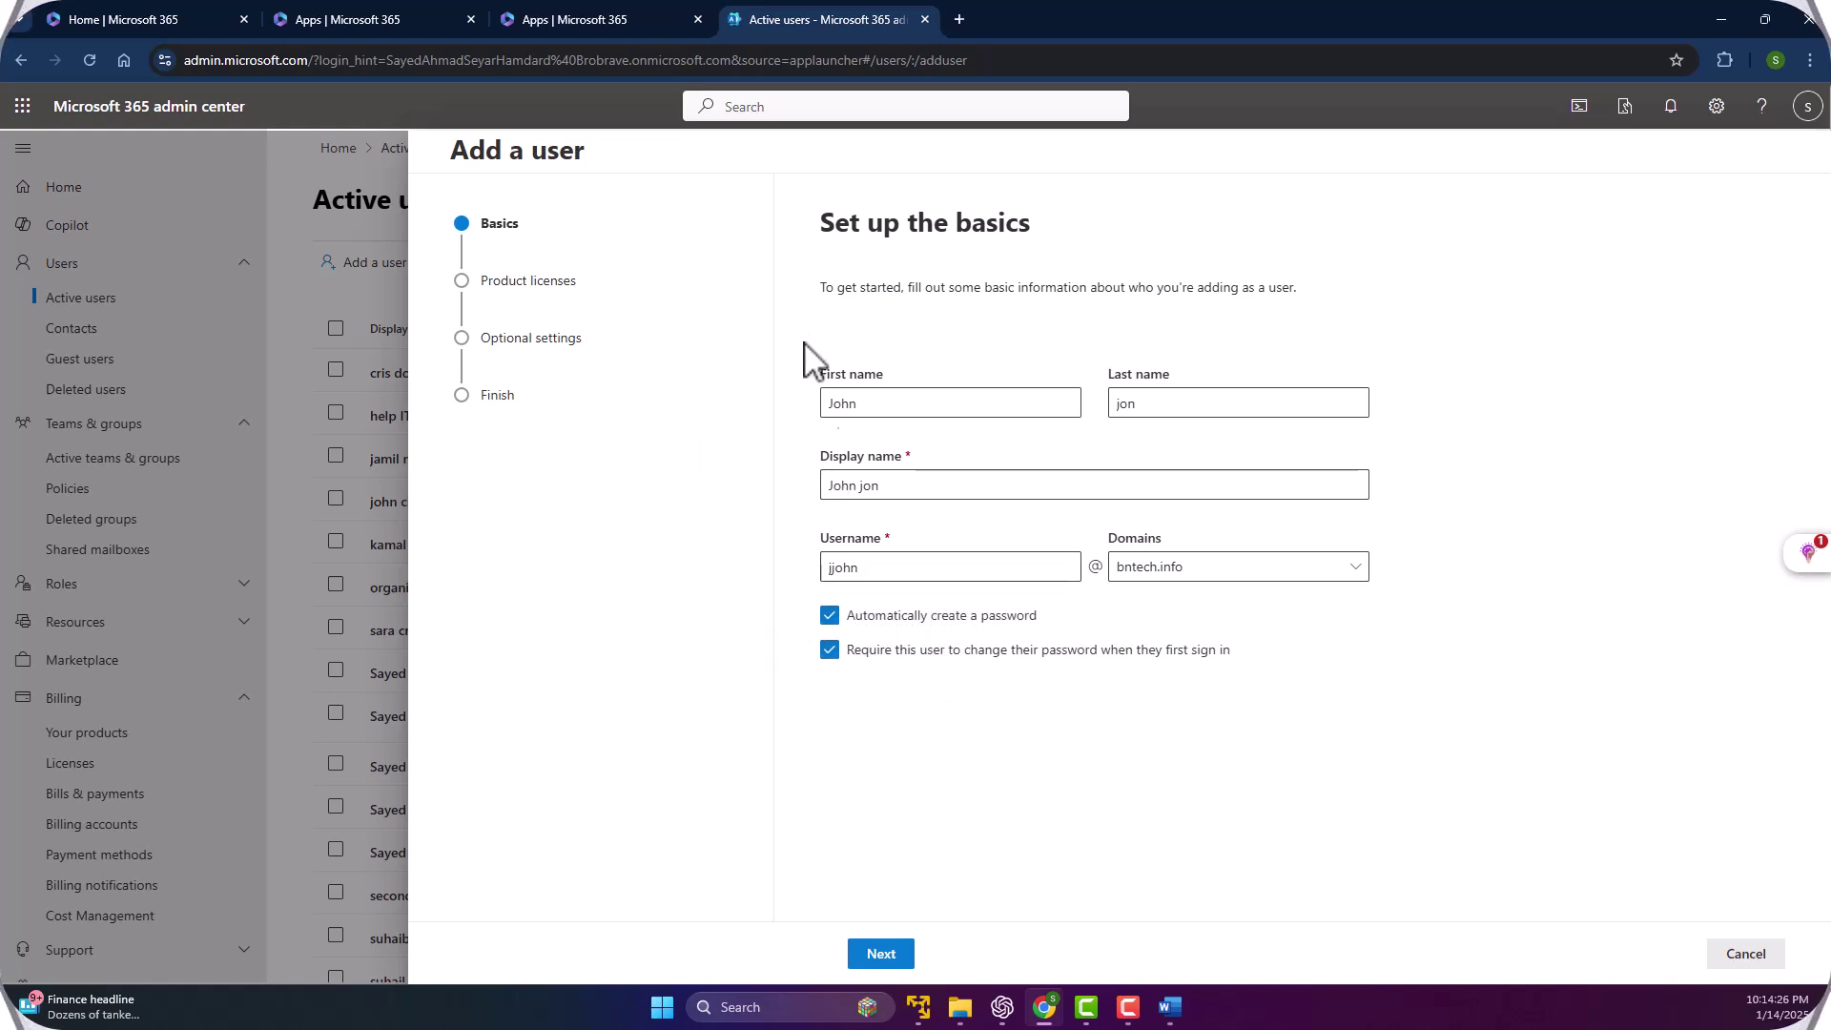
Keep the location as United Kingdom and tick the Microsoft 365 Business Standard license.
left_click(881, 953)
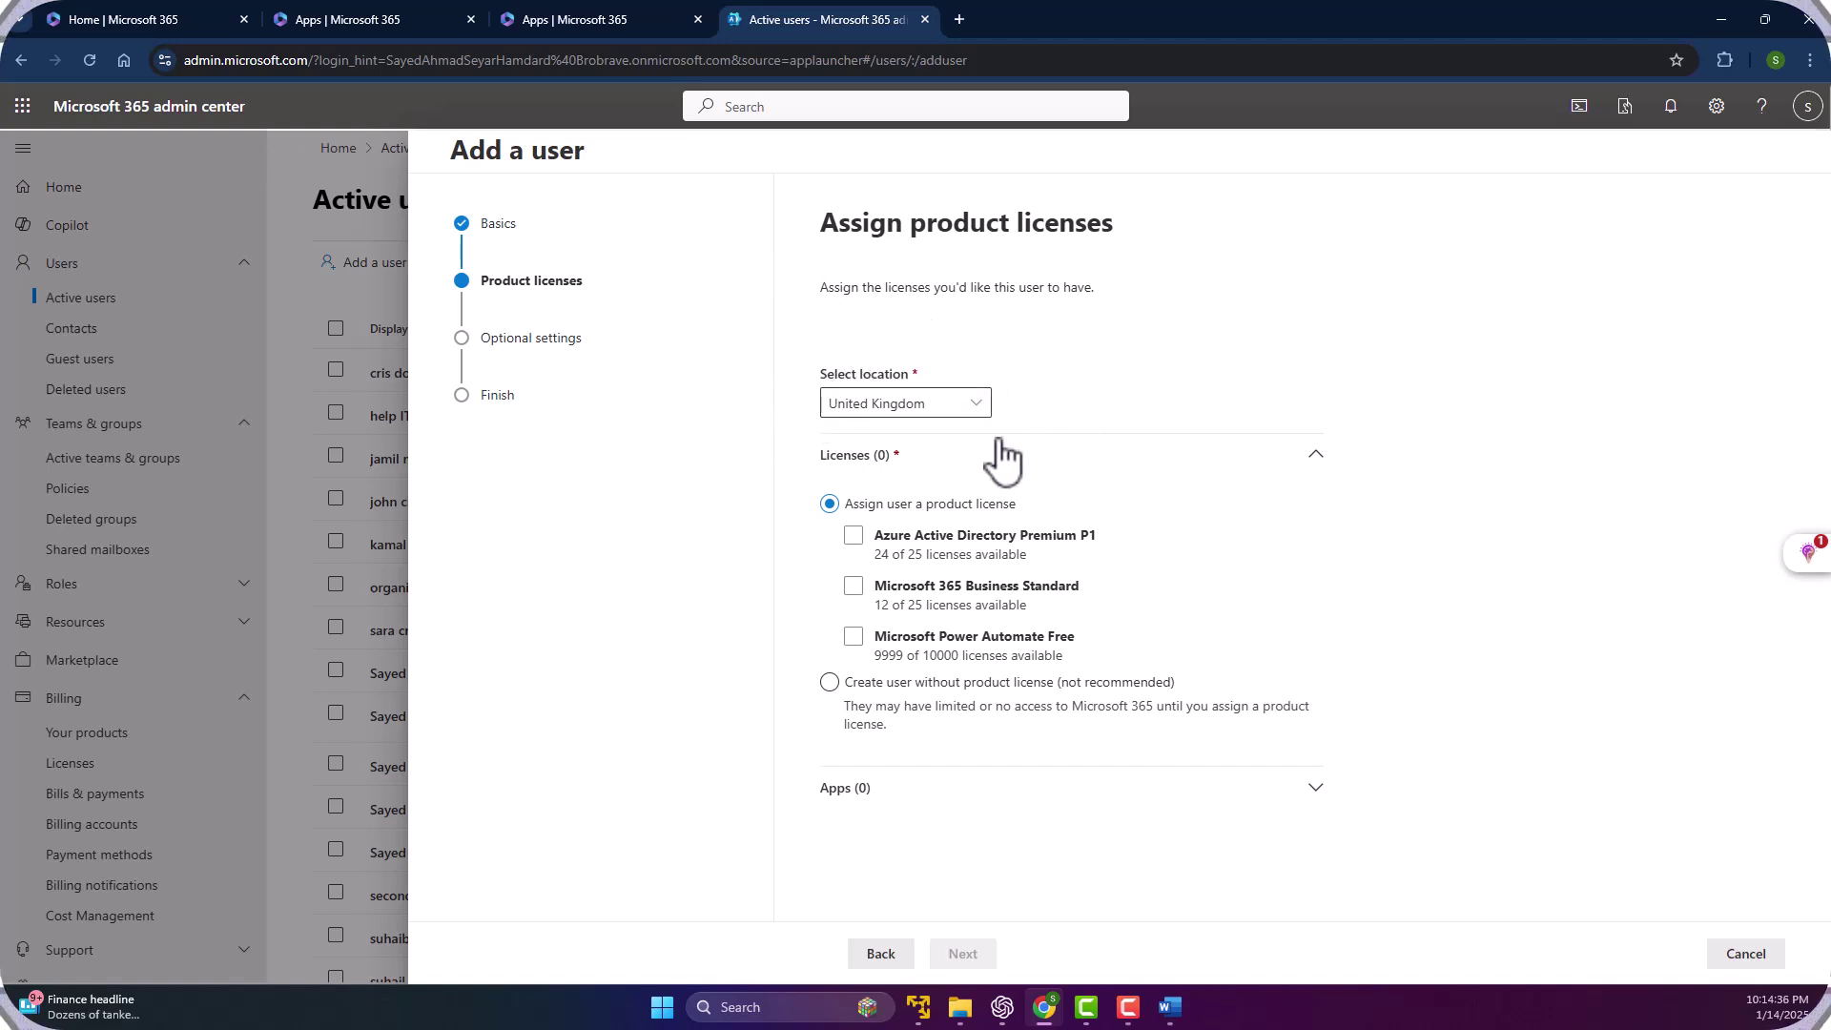
left_click(930, 401)
left_click(904, 334)
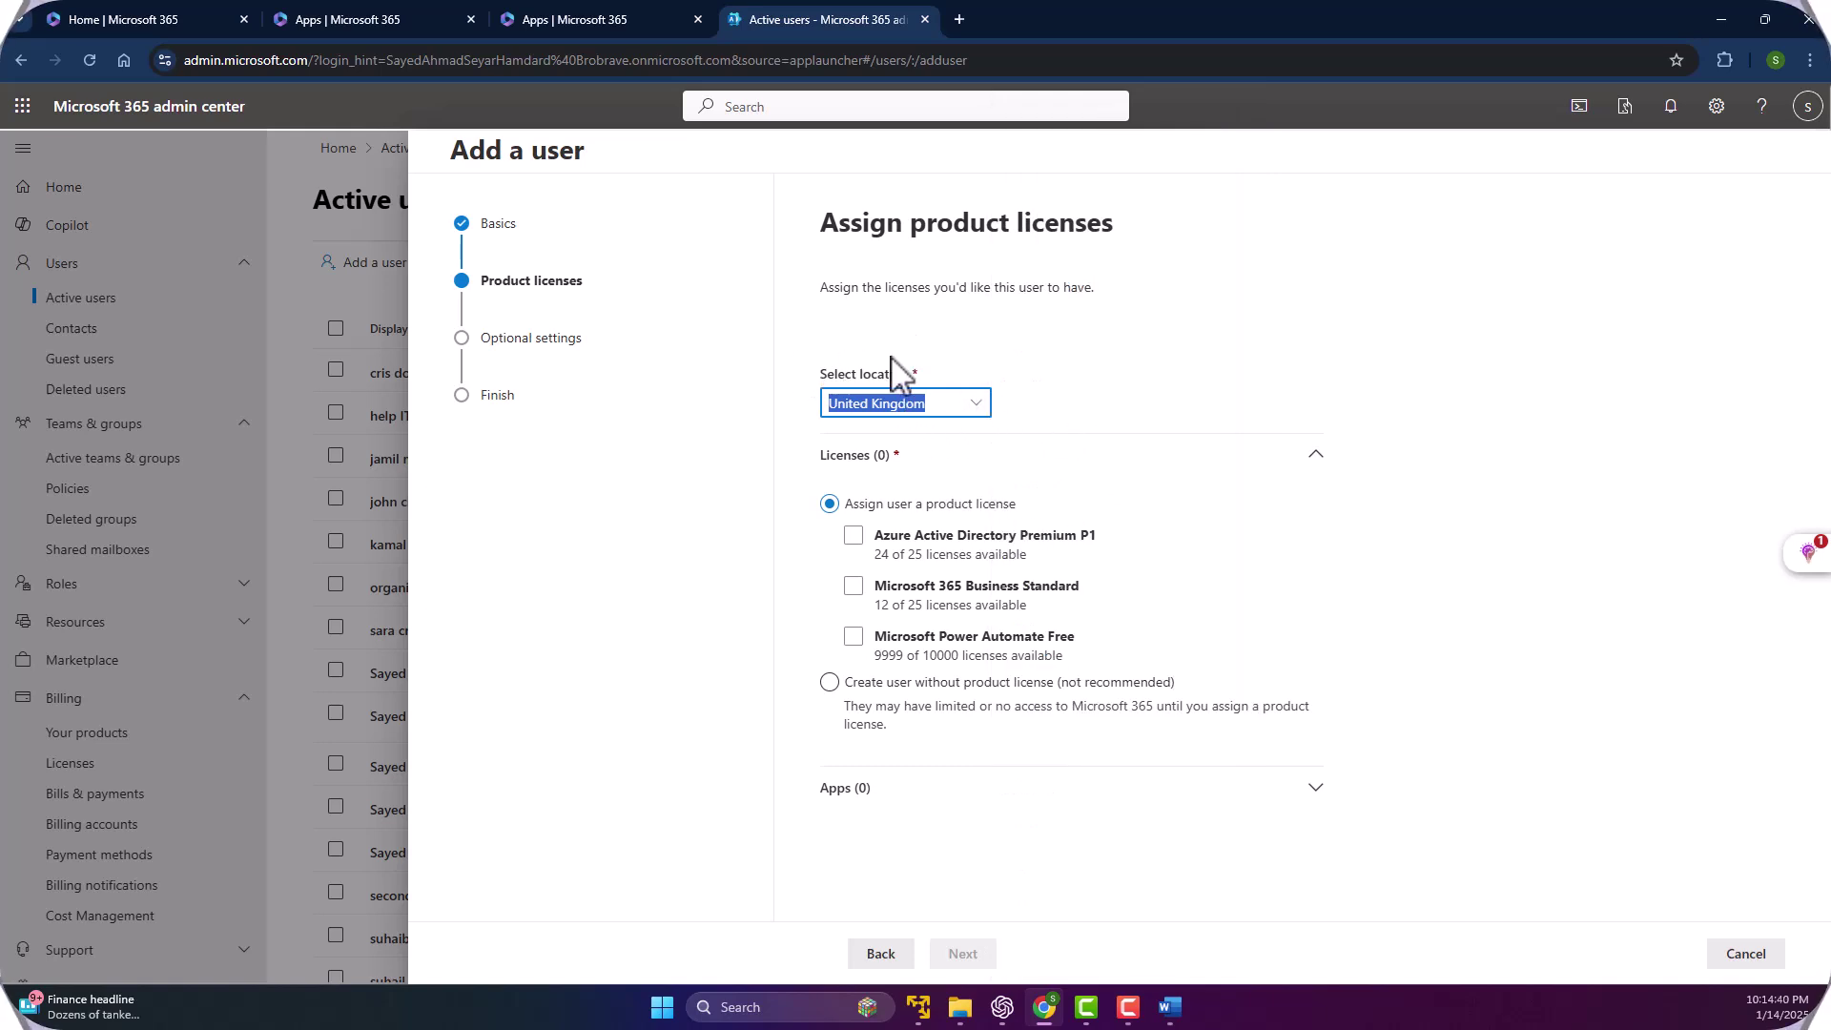
left_click(977, 408)
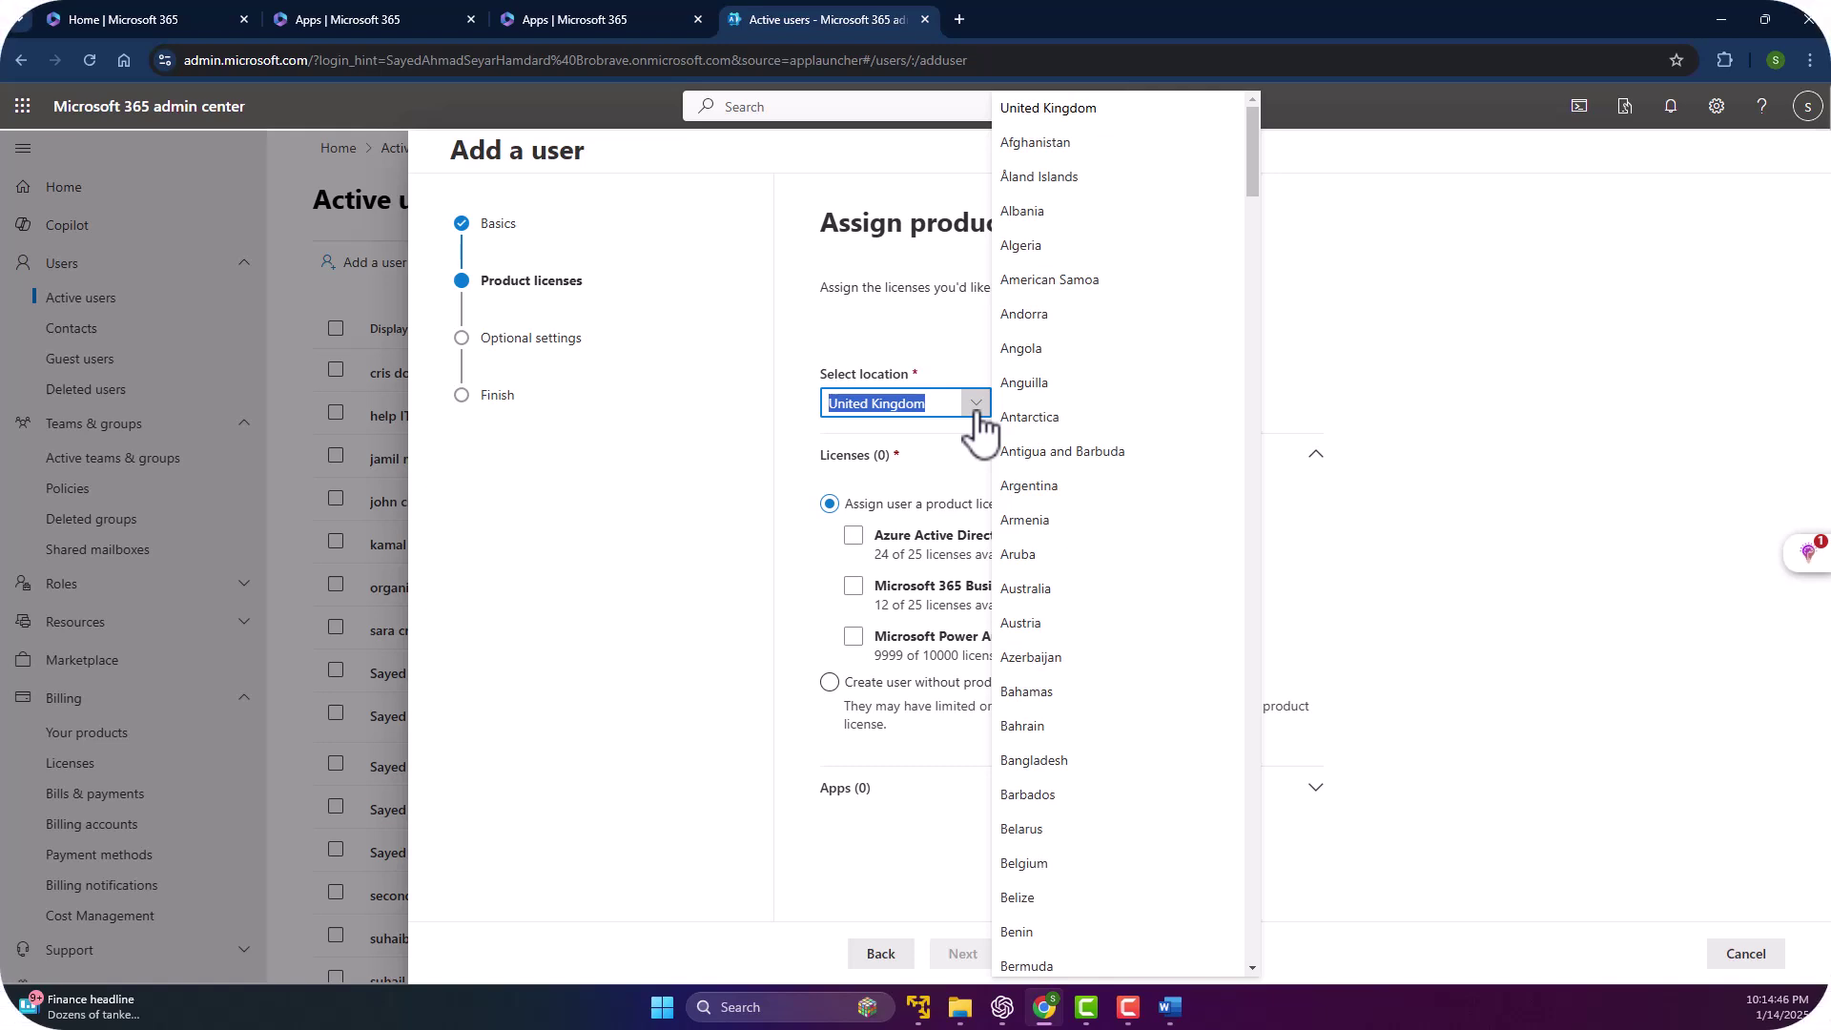
left_click(976, 408)
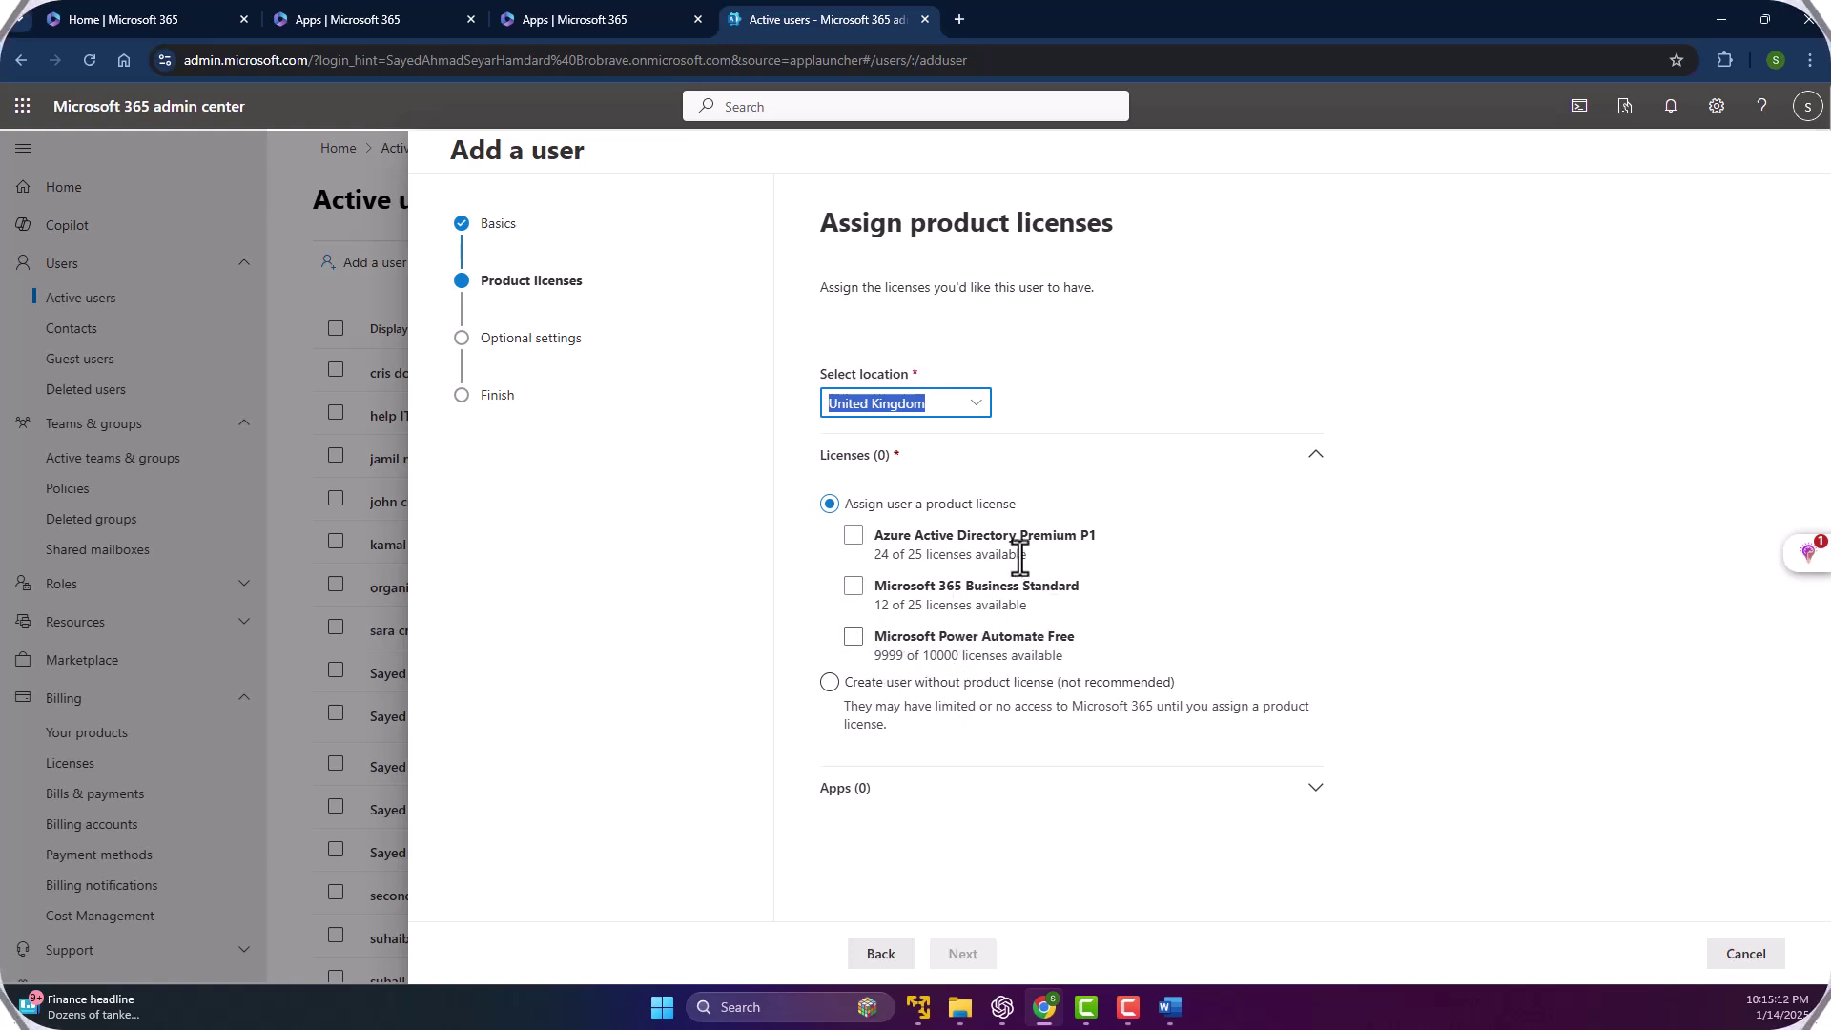
left_click(854, 585)
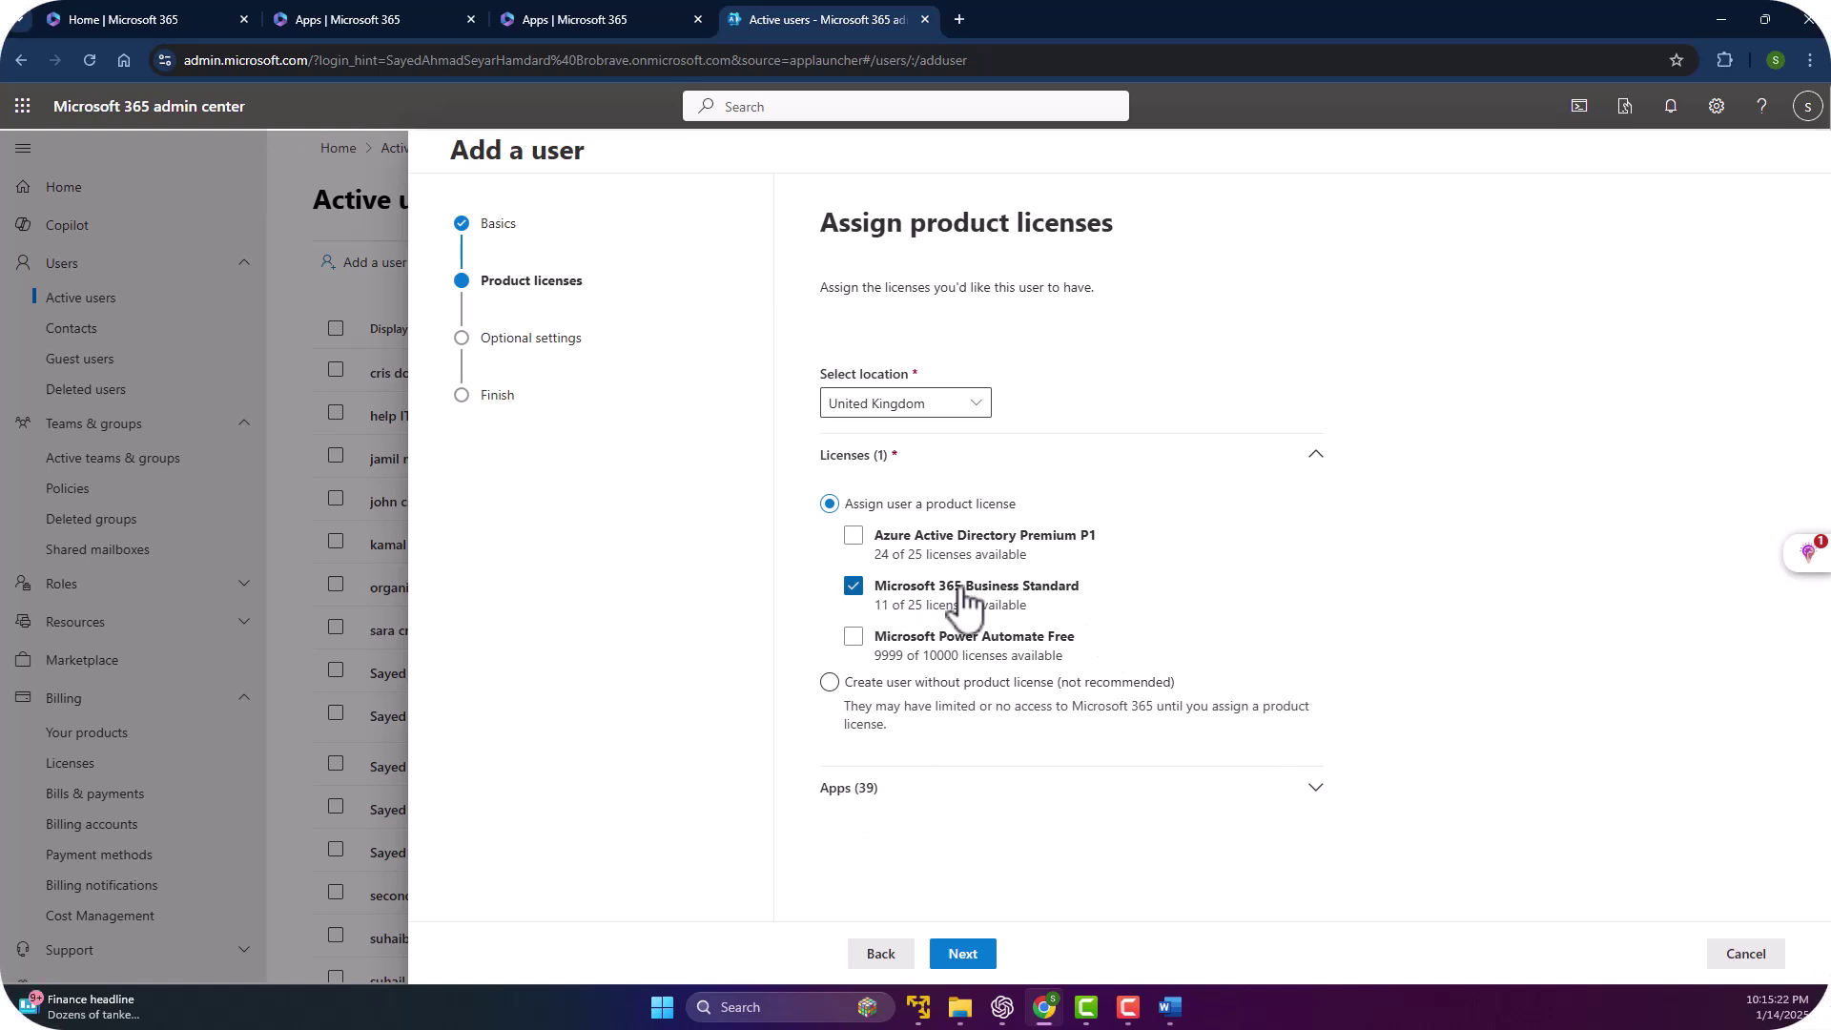
Expand Apps (39) and review the enabled apps, from Avatars for Teams to Bookings.
left_click(864, 791)
scroll(844, 682, "down", 5)
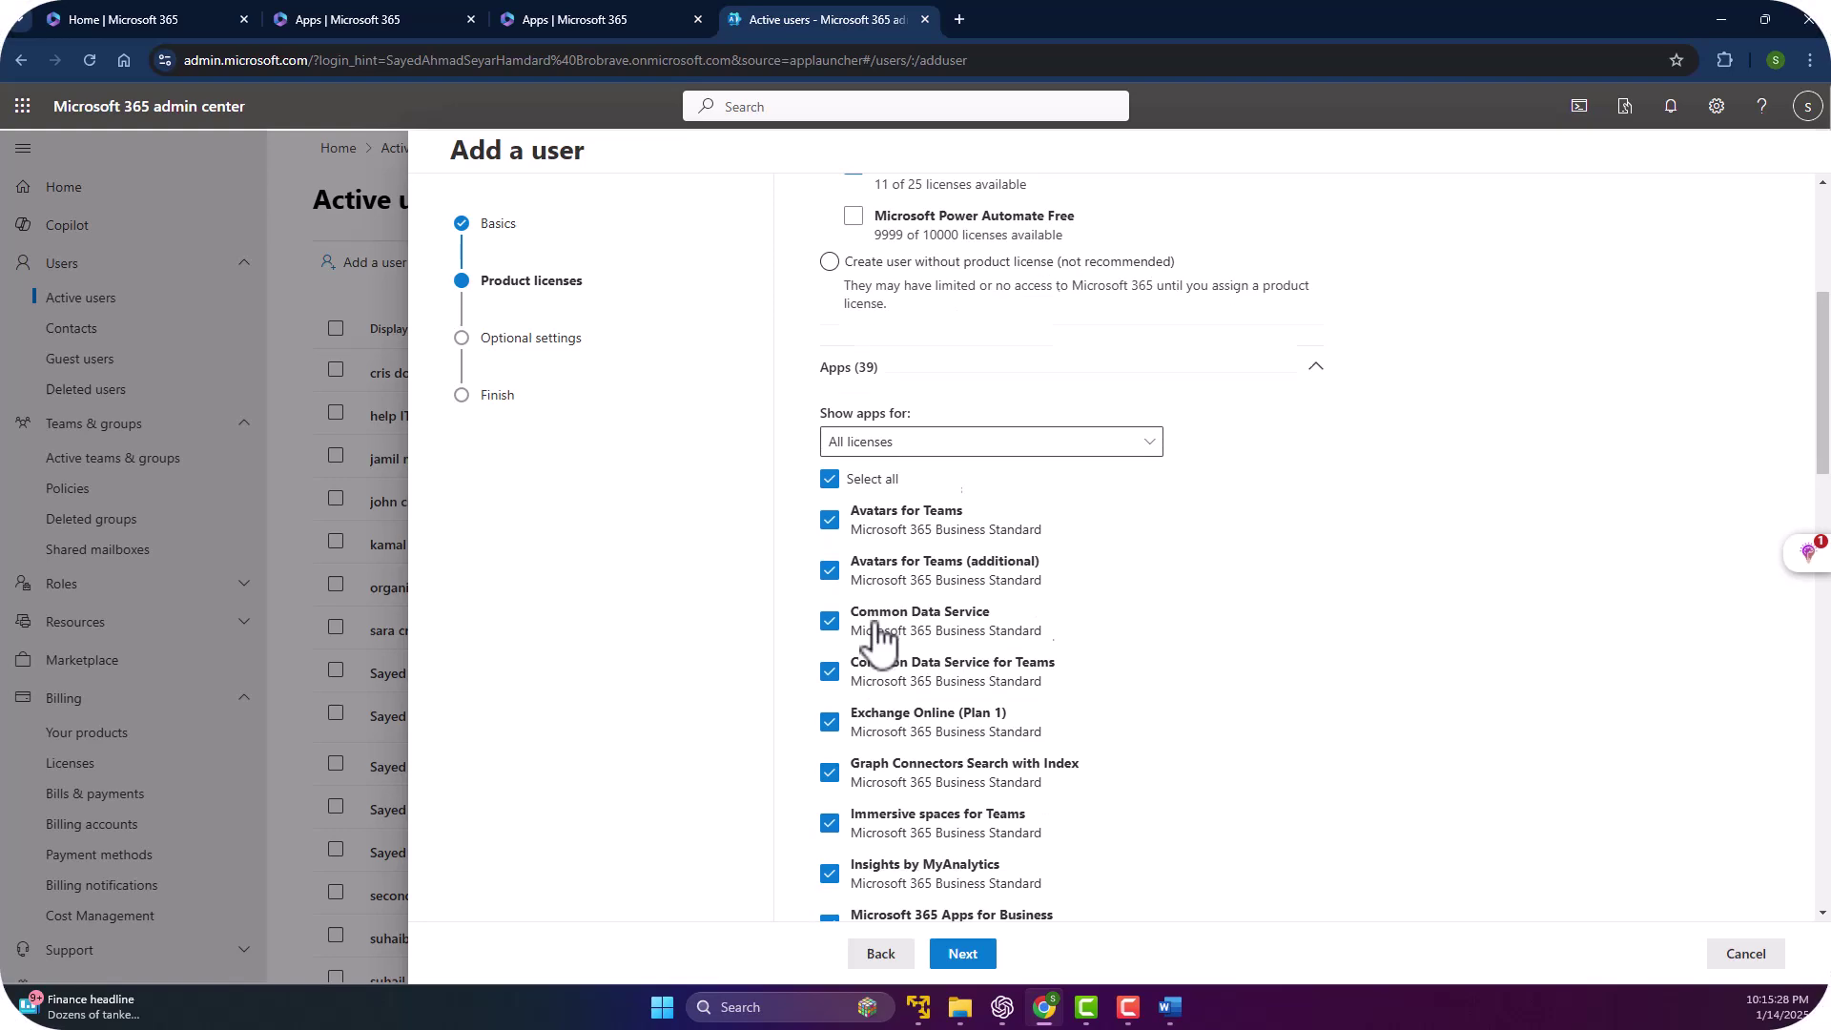
scroll(879, 496, "down", 1)
scroll(981, 655, "down", 7)
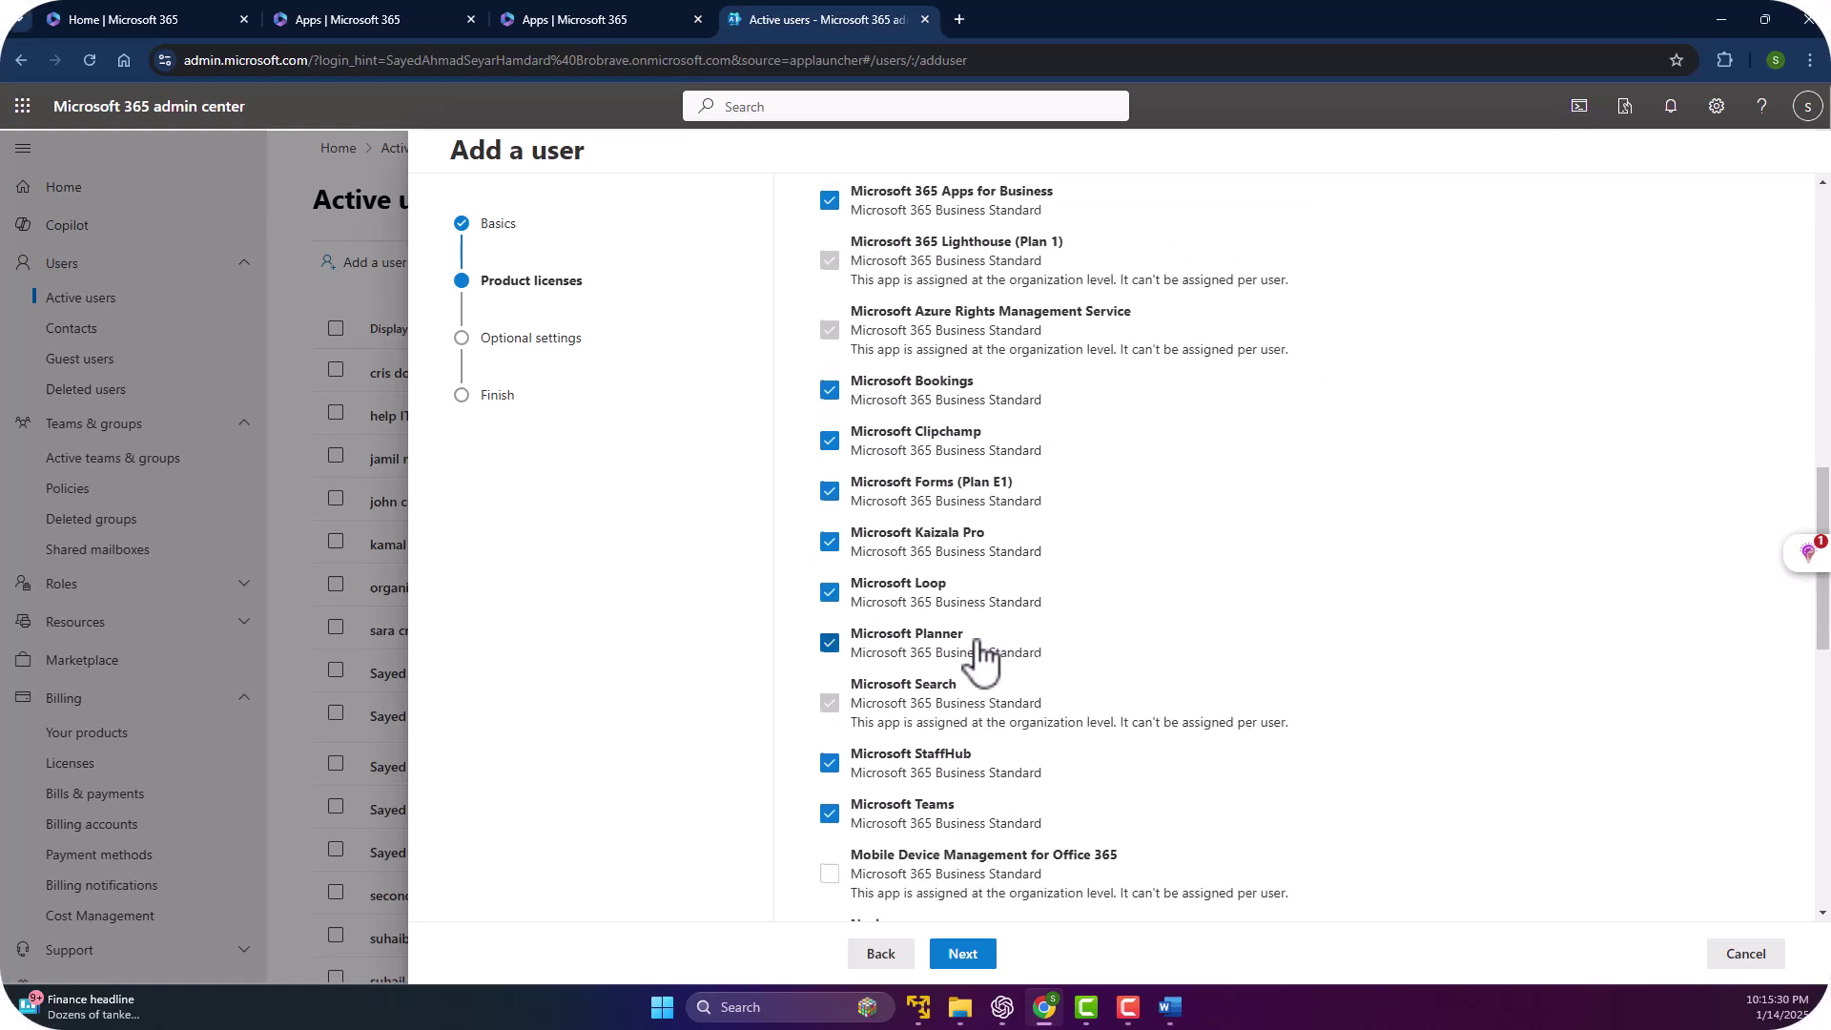
scroll(940, 675, "down", 4)
scroll(920, 678, "down", 2)
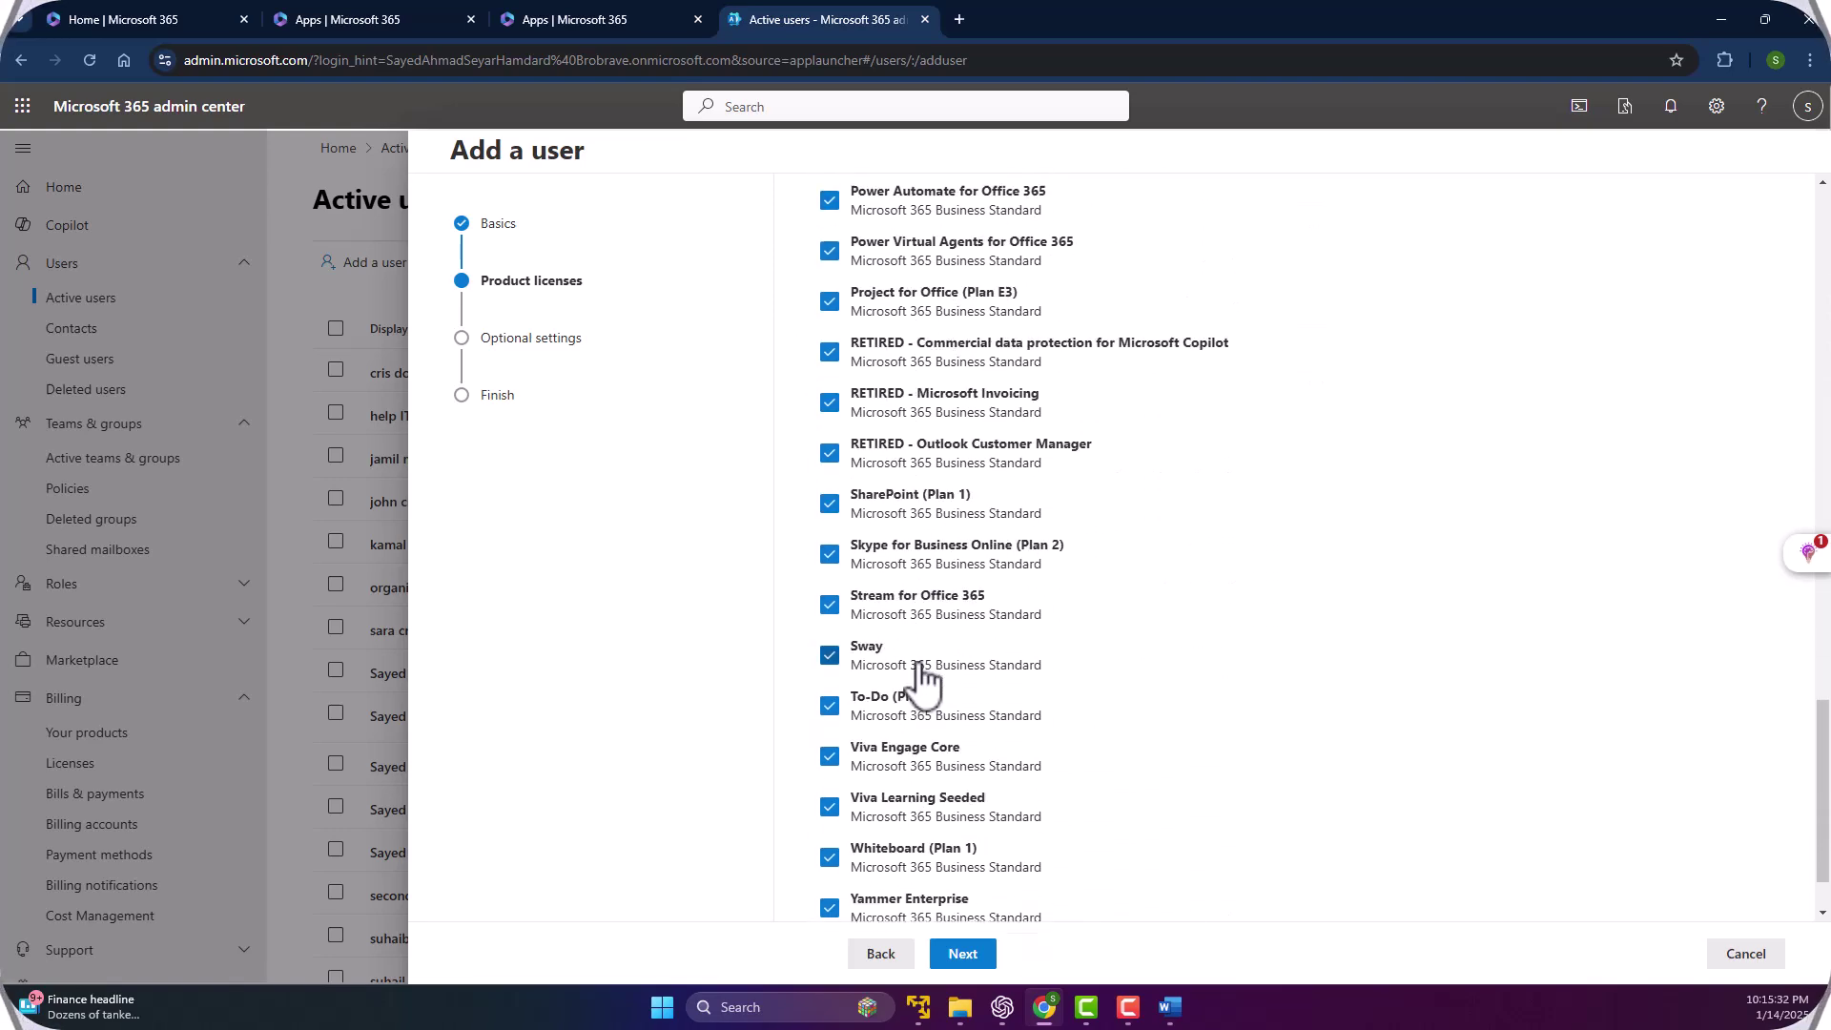
scroll(887, 763, "up", 12)
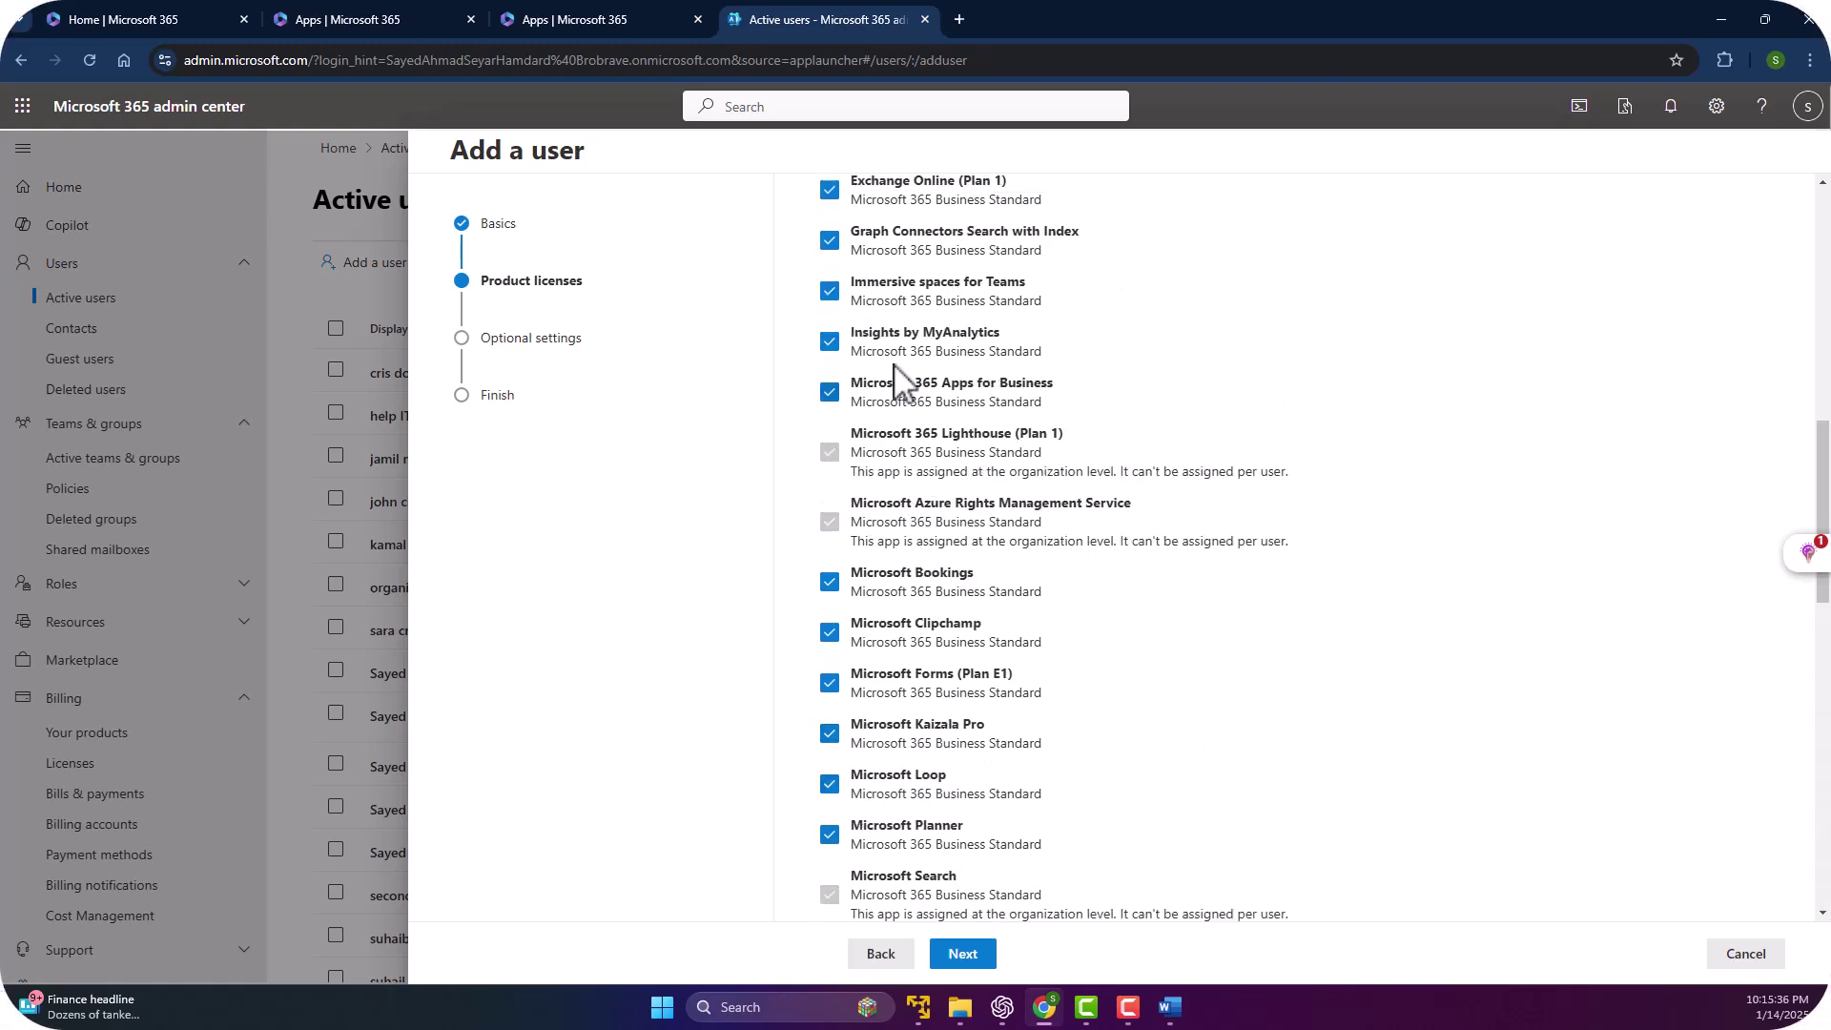
scroll(885, 310, "up", 3)
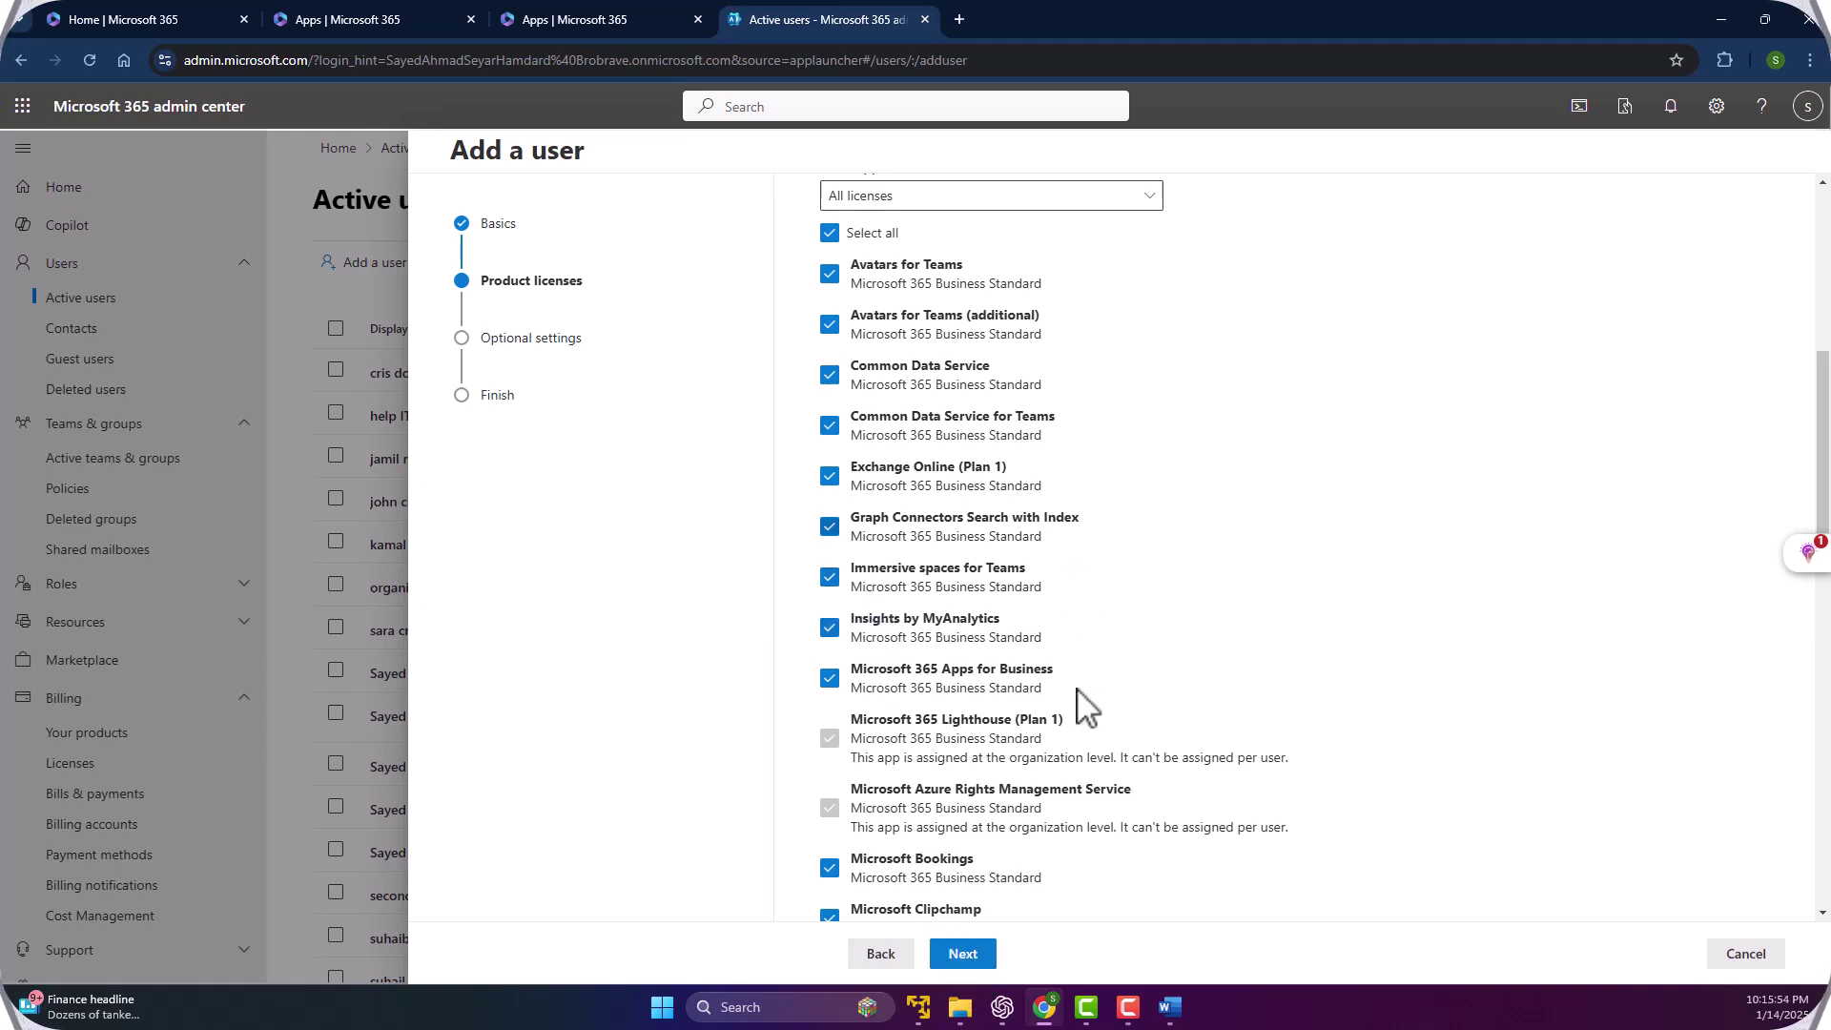
On Optional settings, review the admin roles and leave the role as User (no admin center access).
left_click(951, 943)
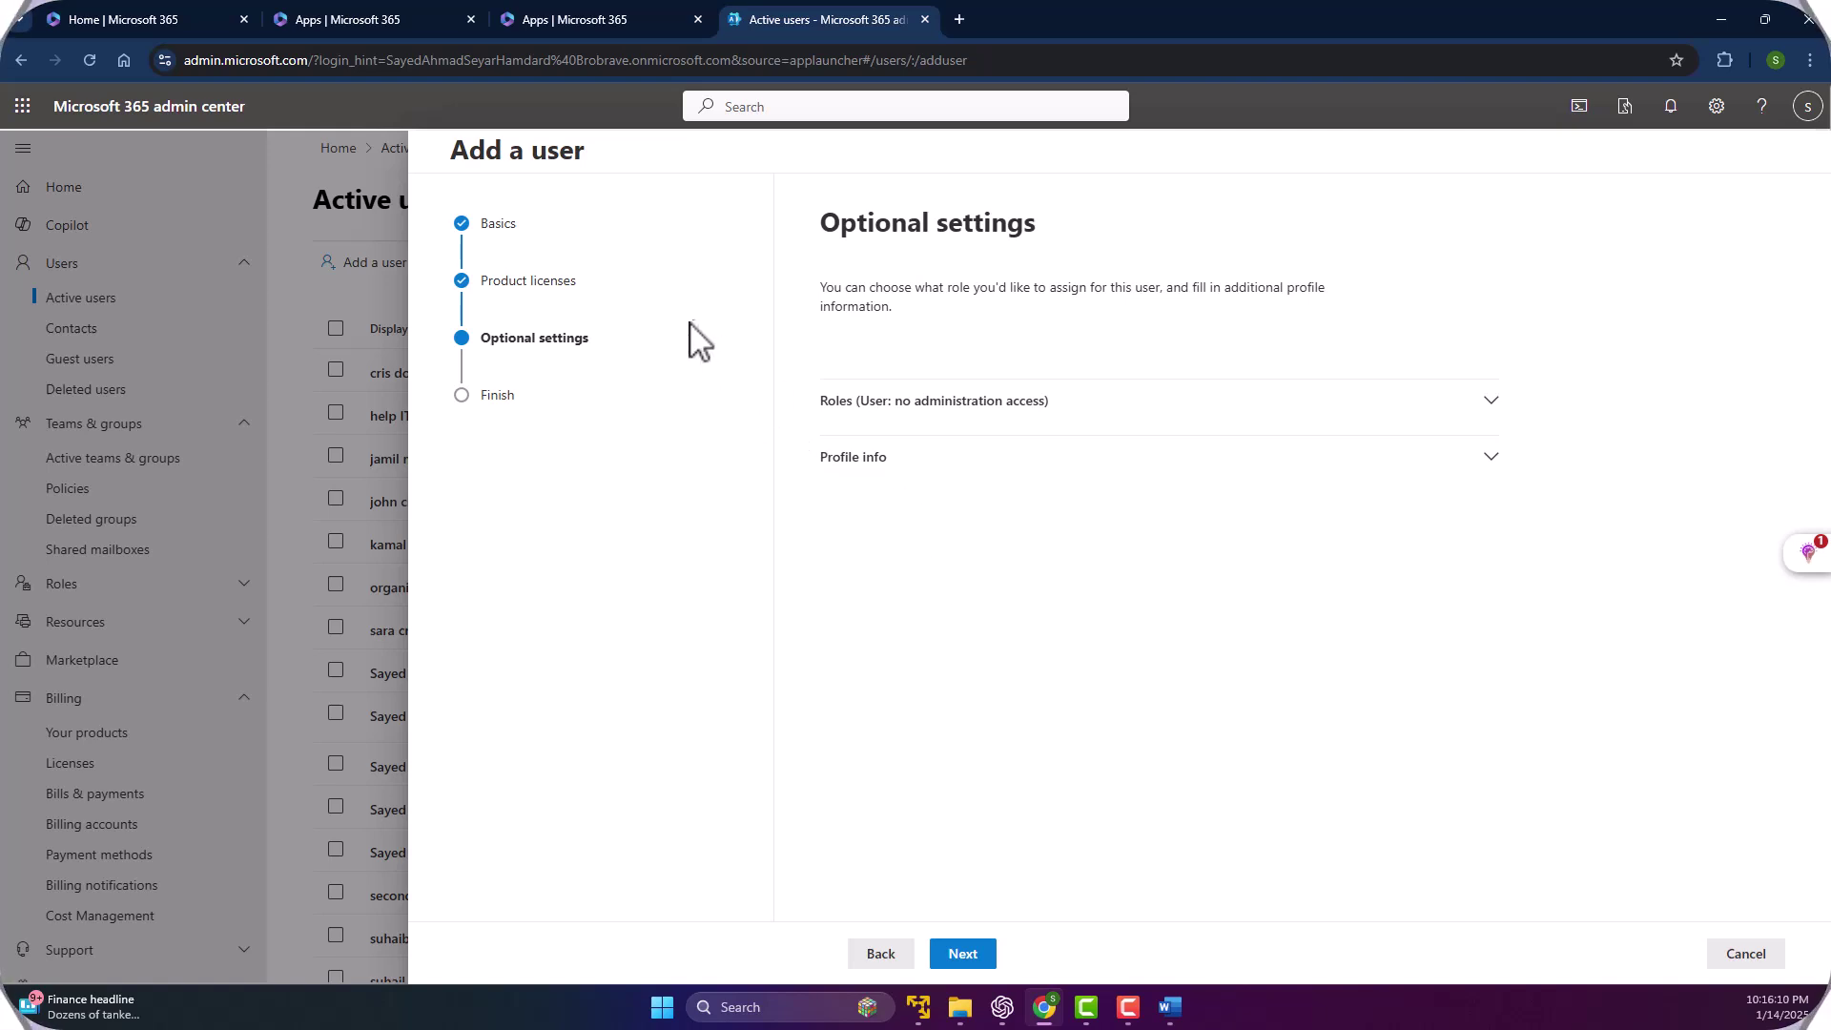
left_click(1480, 458)
left_click(1445, 410)
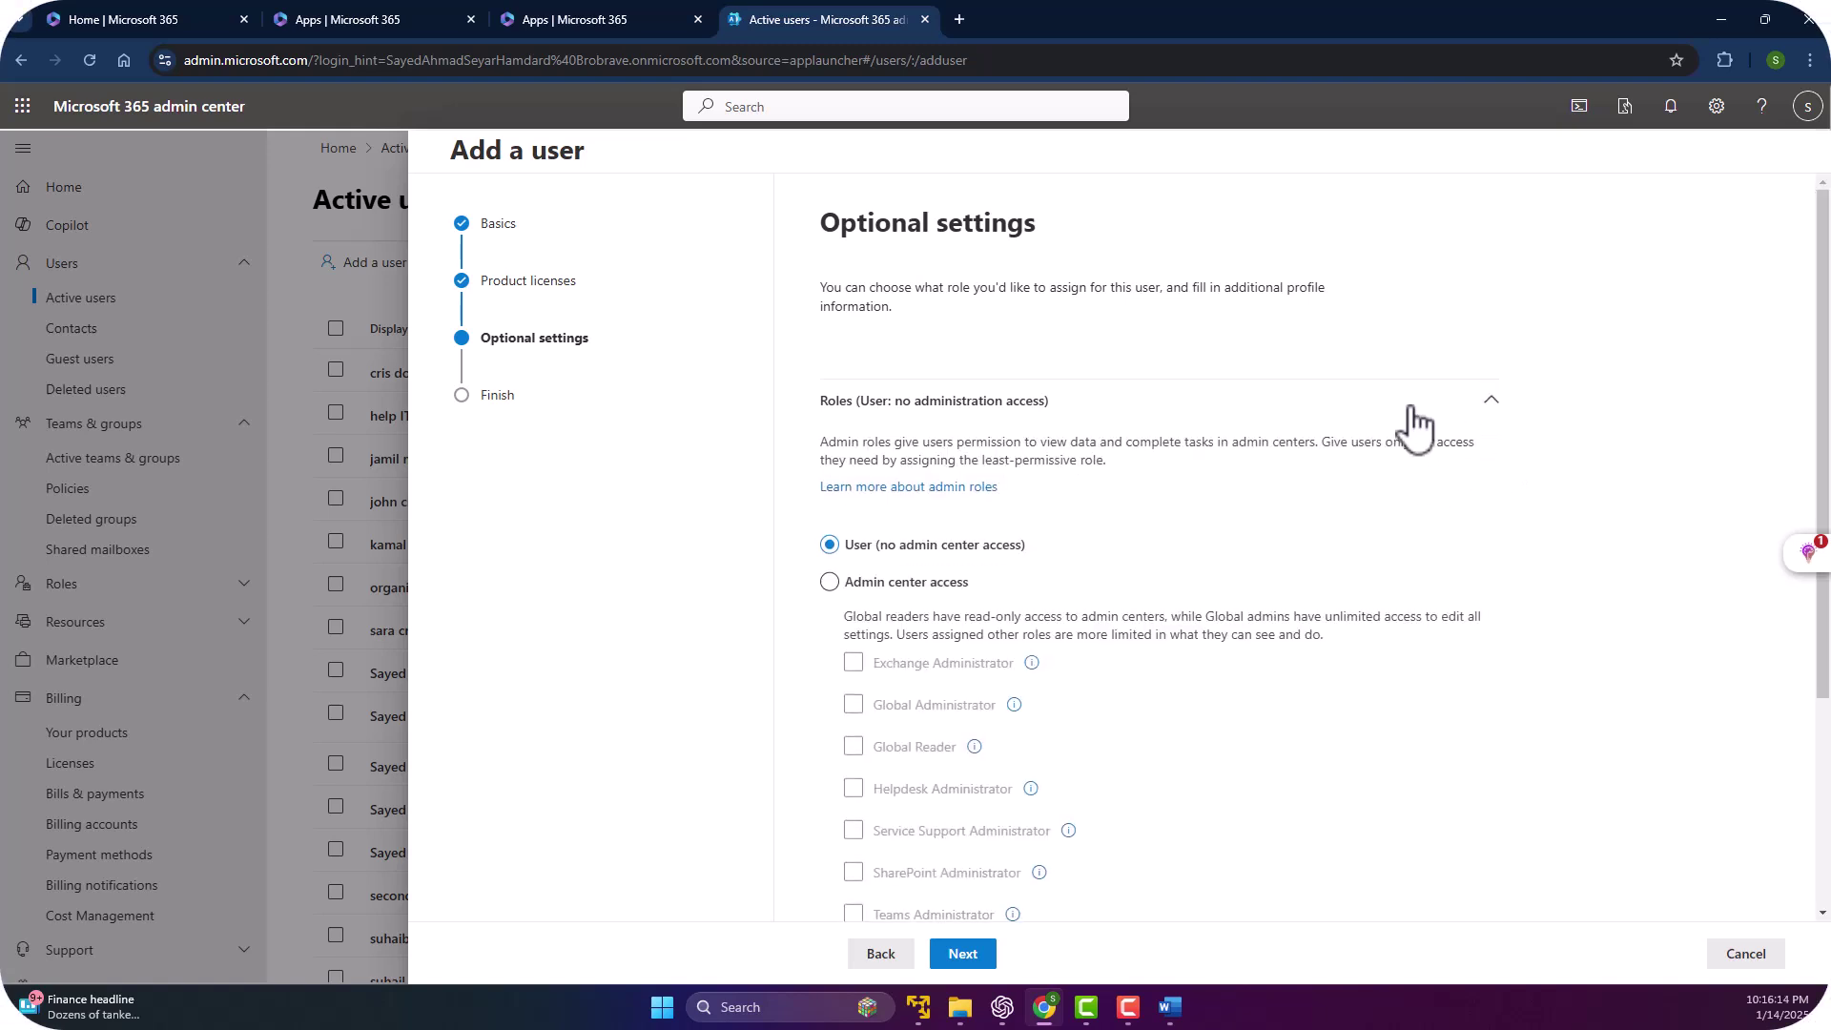
scroll(996, 430, "down", 3)
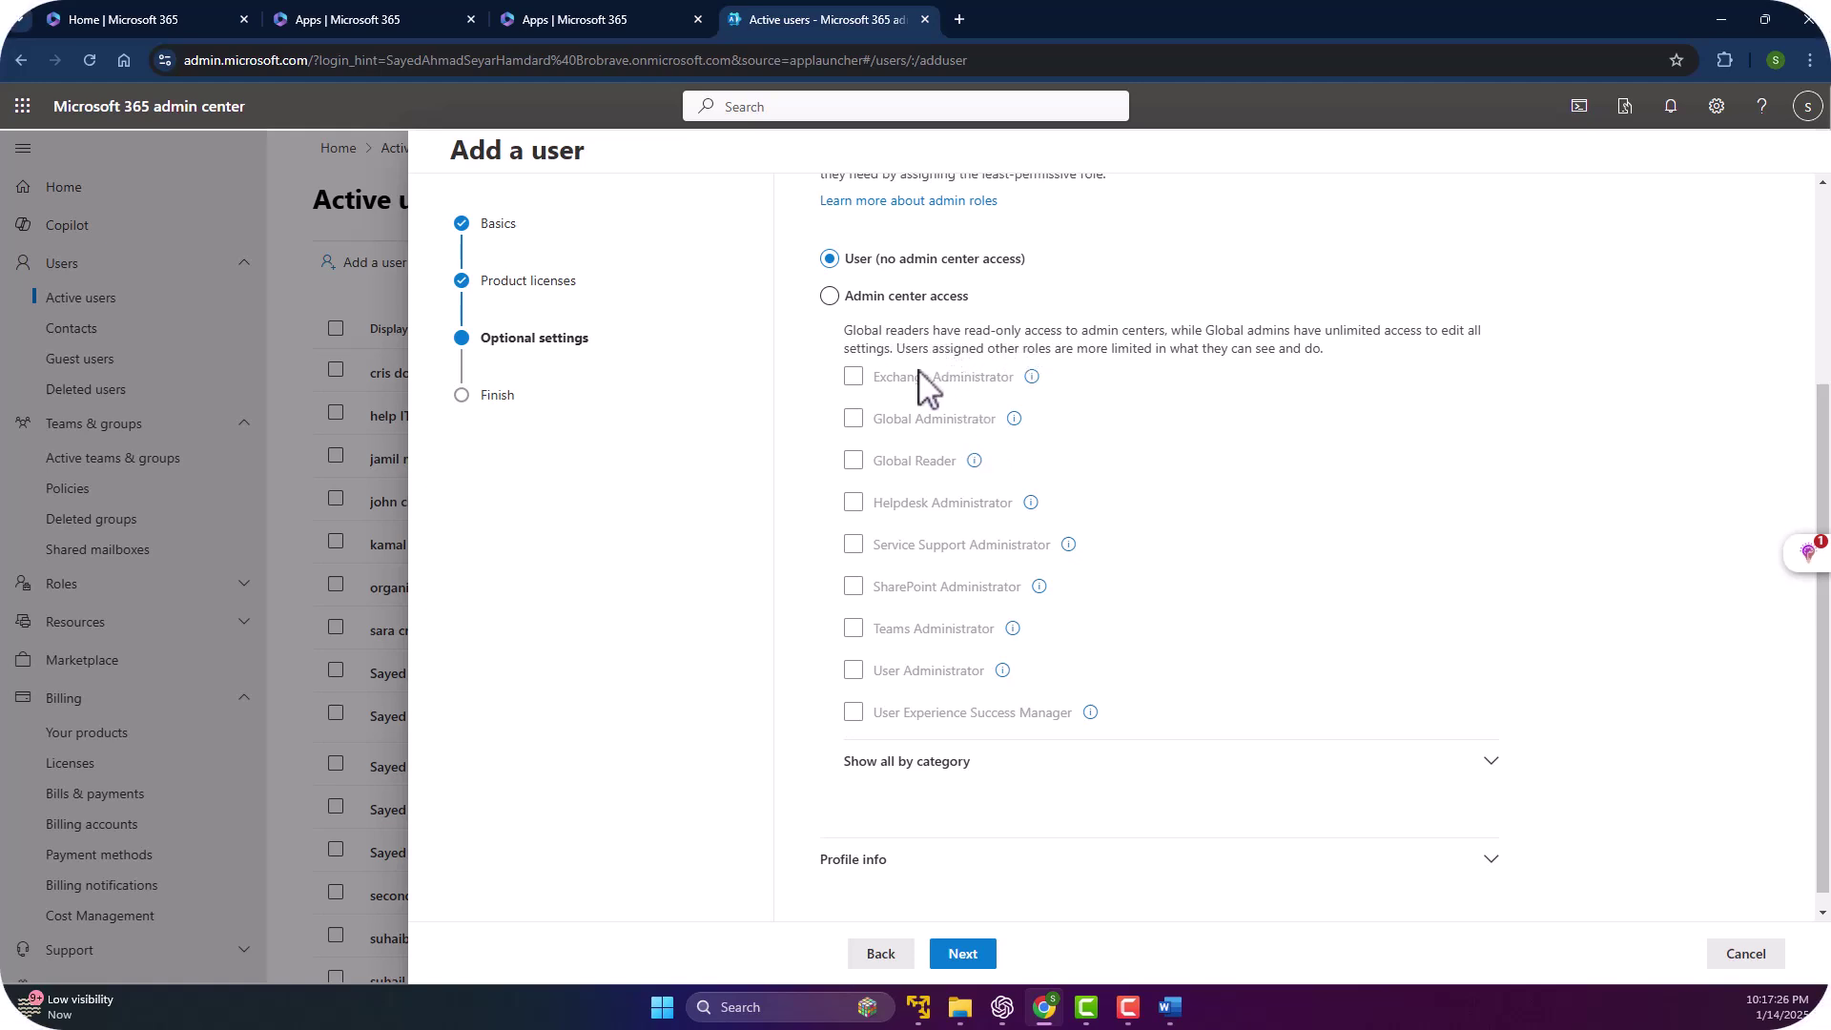
mouse_move(1028, 384)
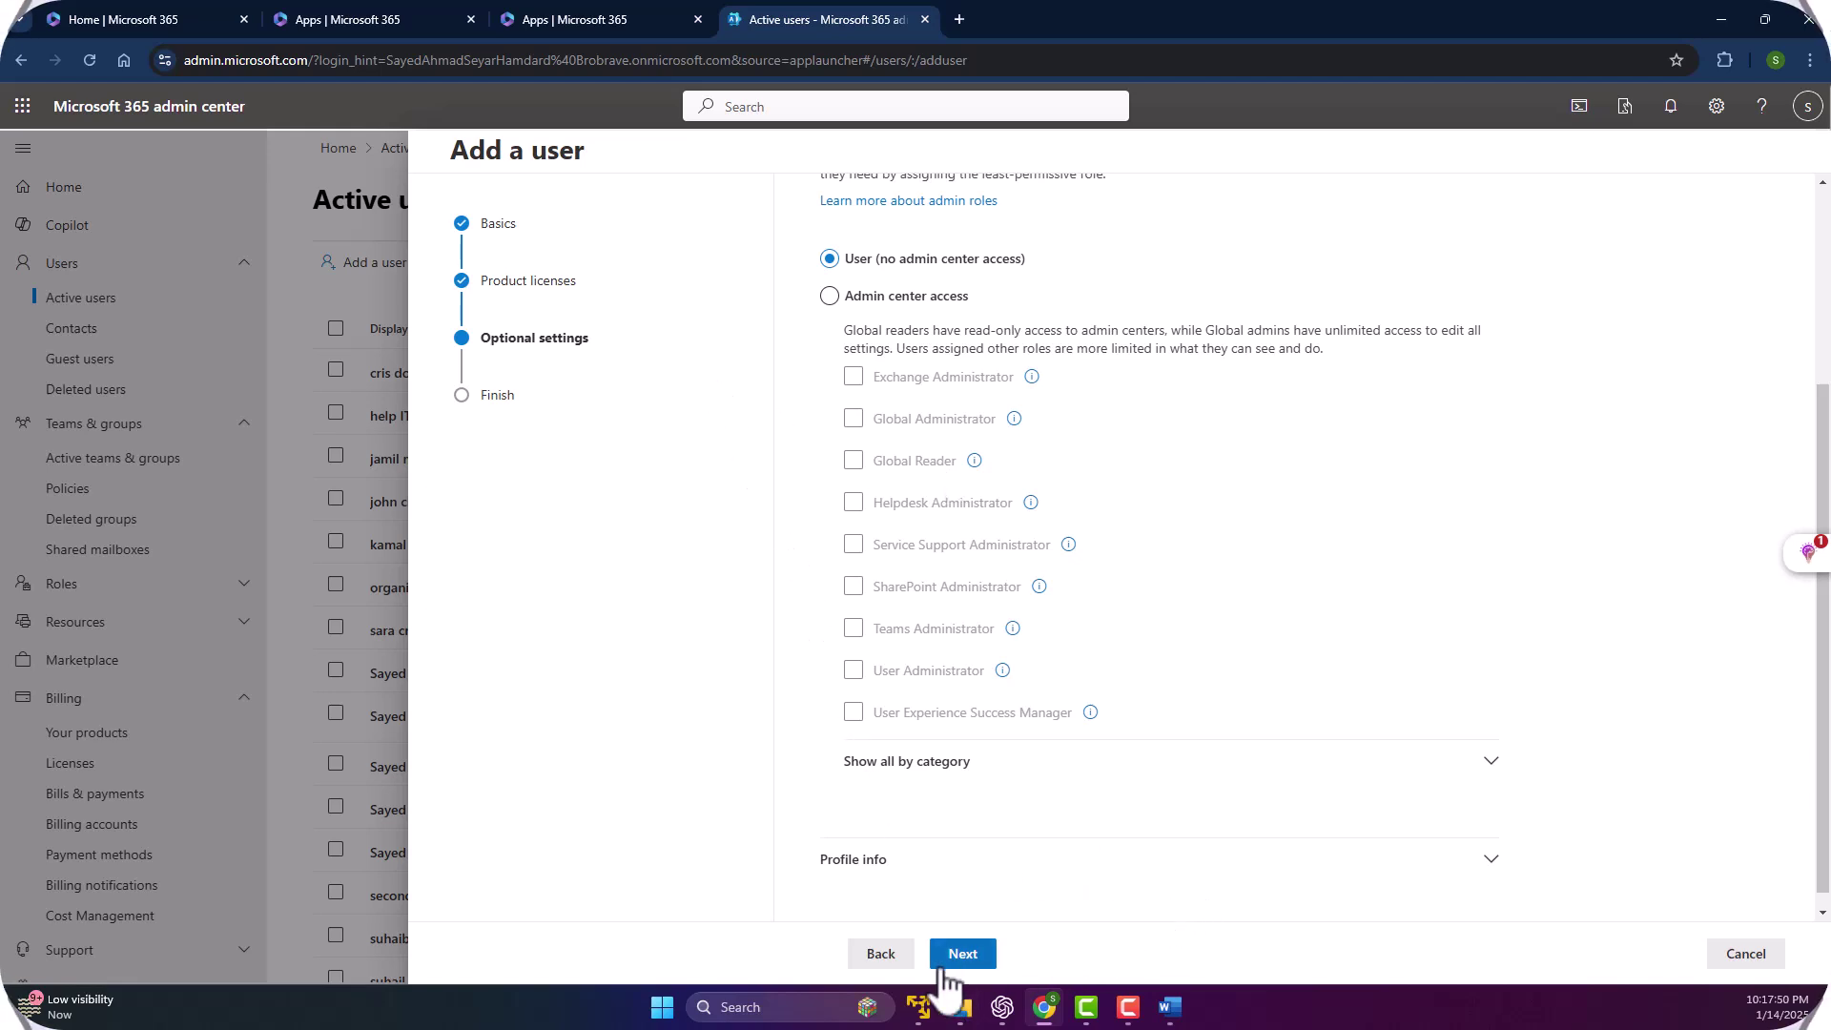
Advance to Review and finish, summarizing the auto-generated password, Business Standard license and User role.
left_click(967, 954)
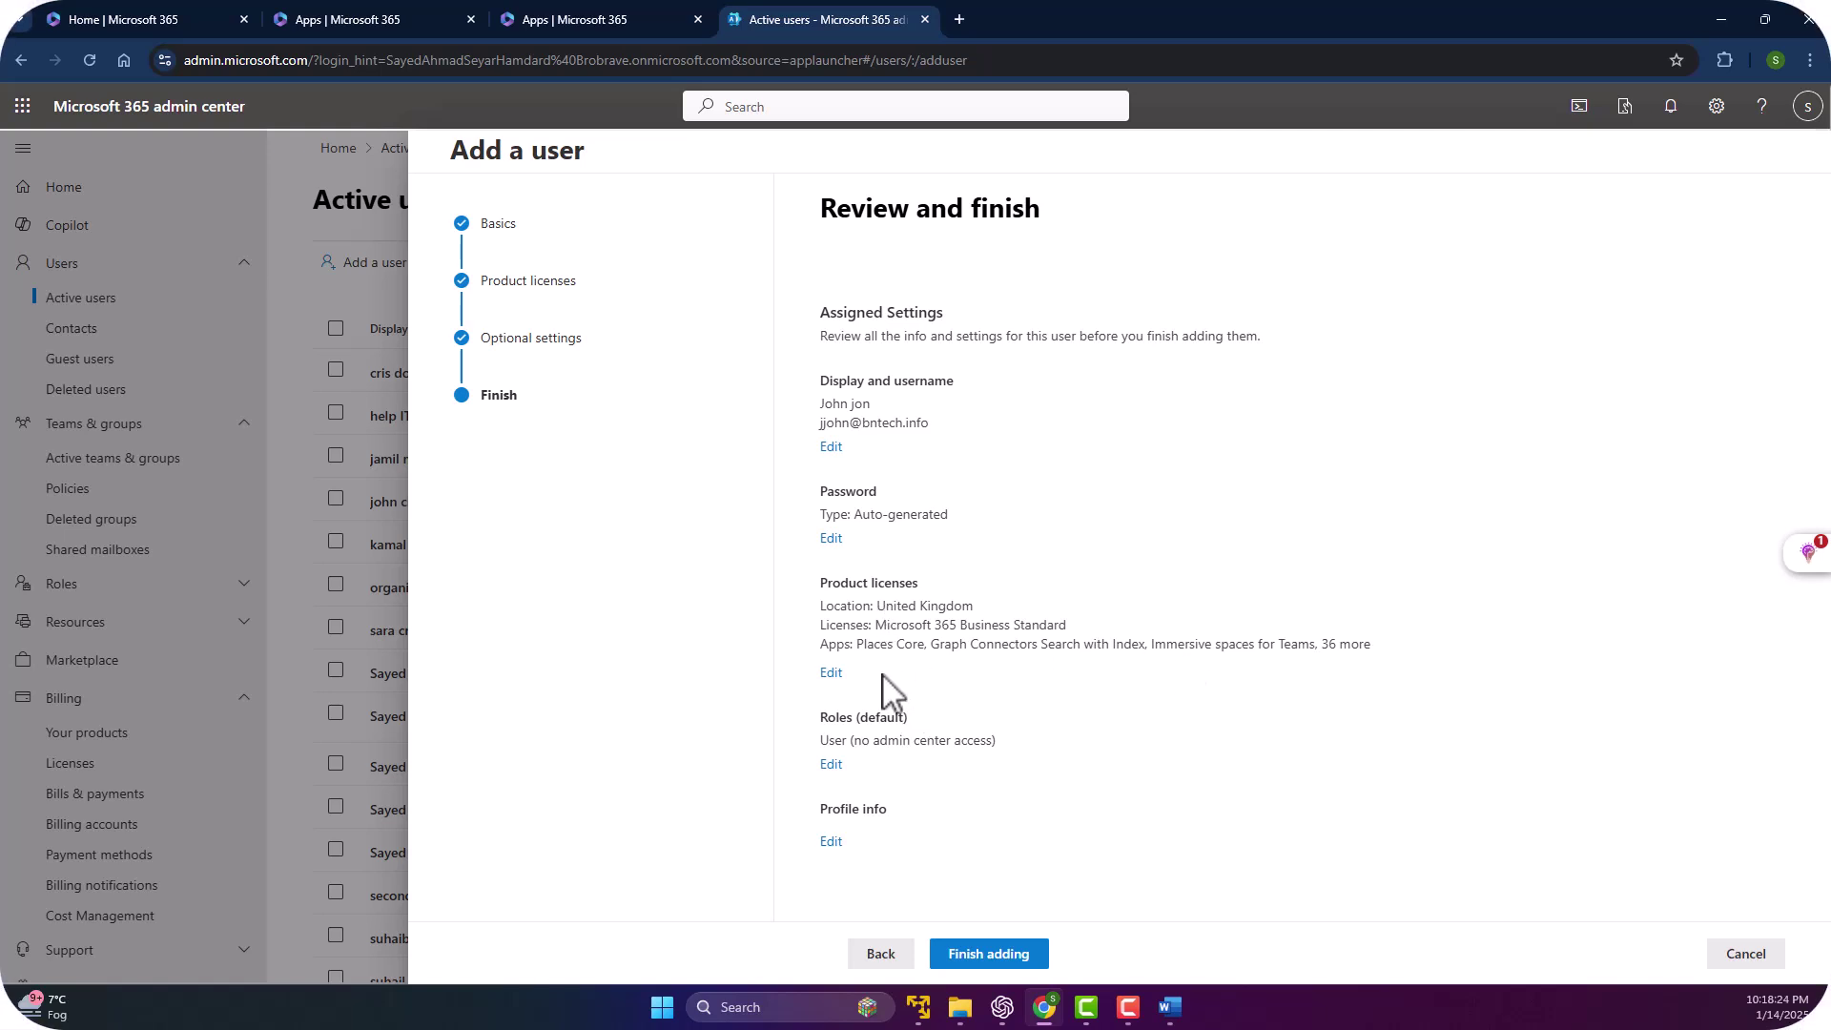
Reopen Profile info and step through Job title, Department, Office and Office phone, leaving them blank.
left_click(832, 841)
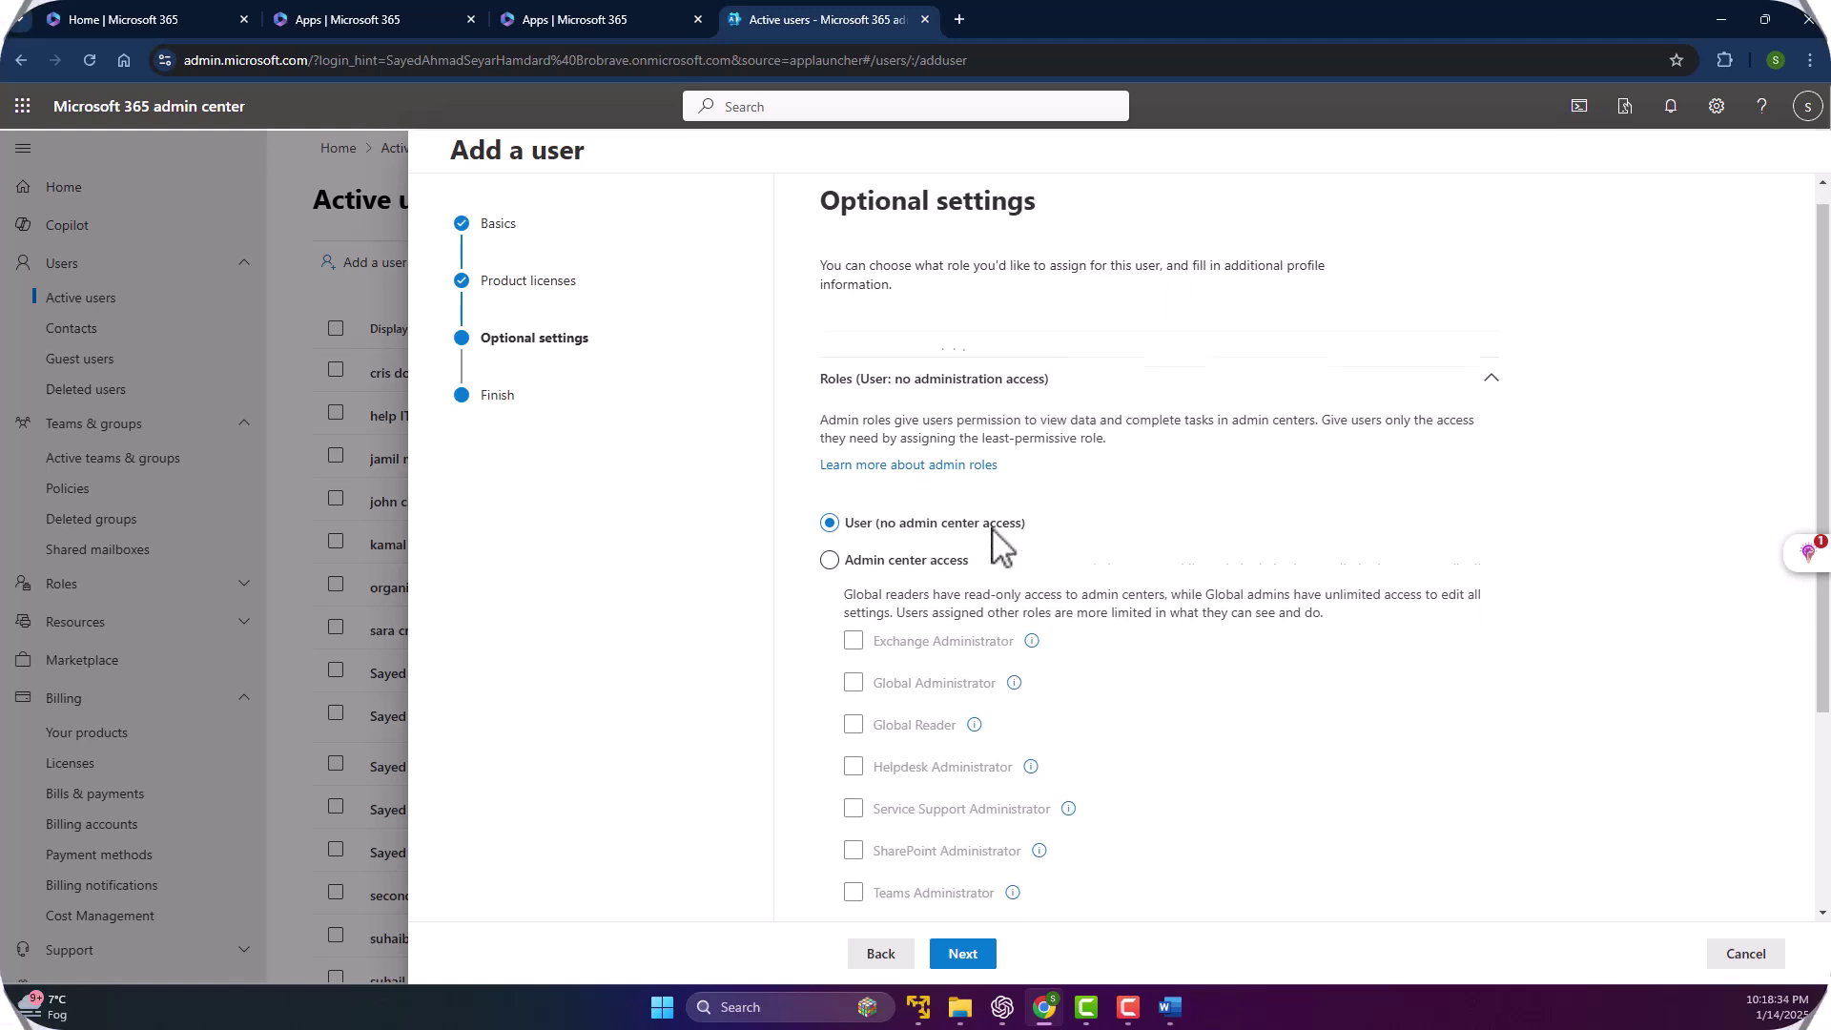
scroll(993, 538, "down", 3)
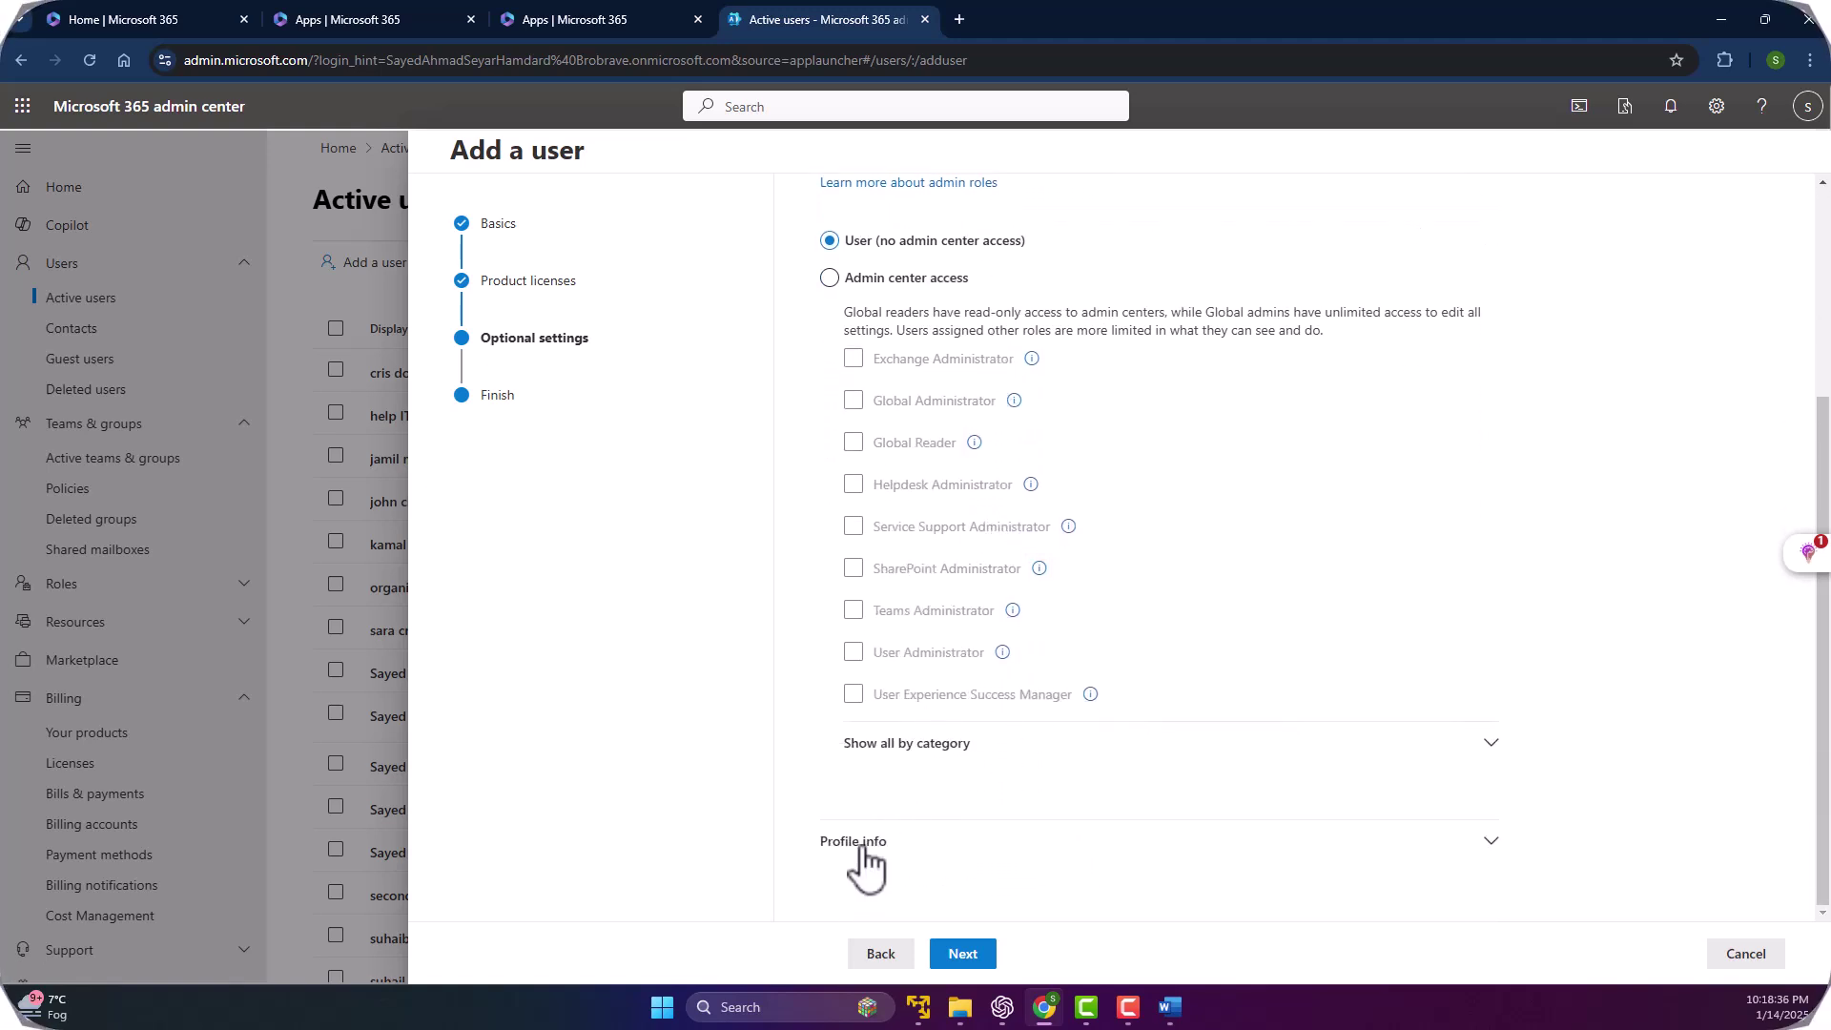
left_click(866, 839)
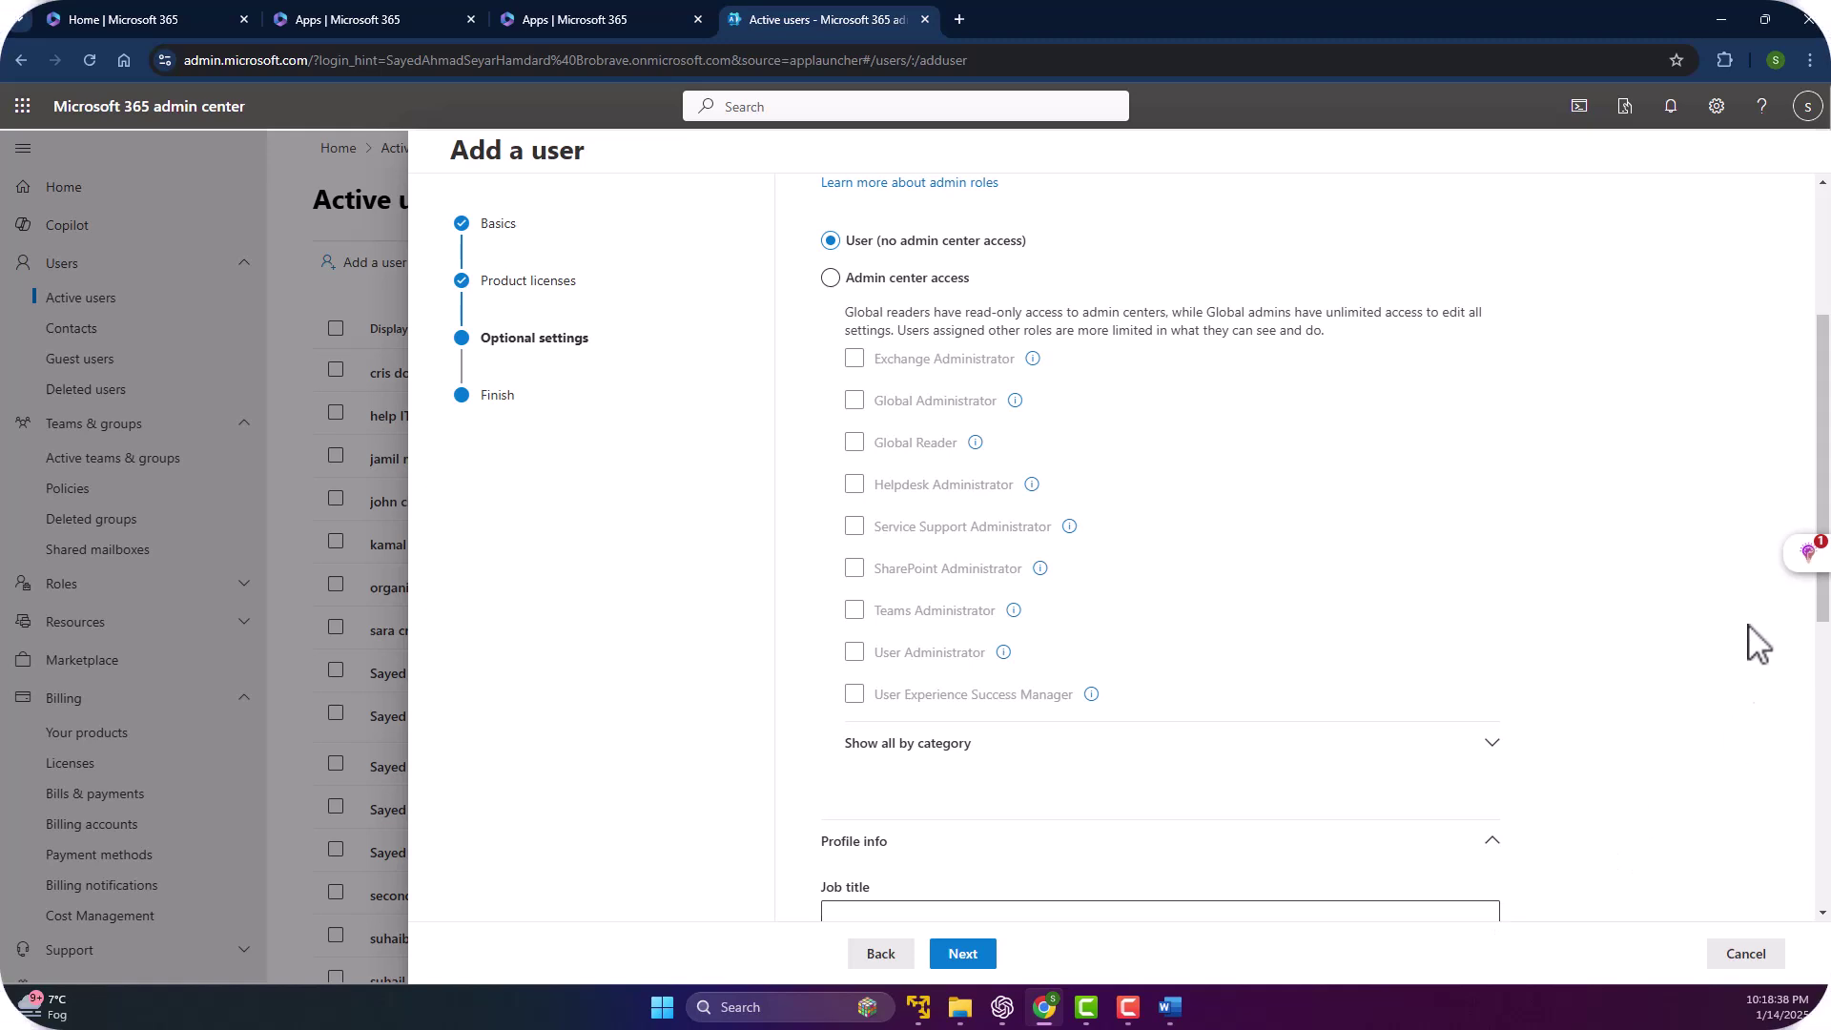
scroll(1816, 363, "down", 2)
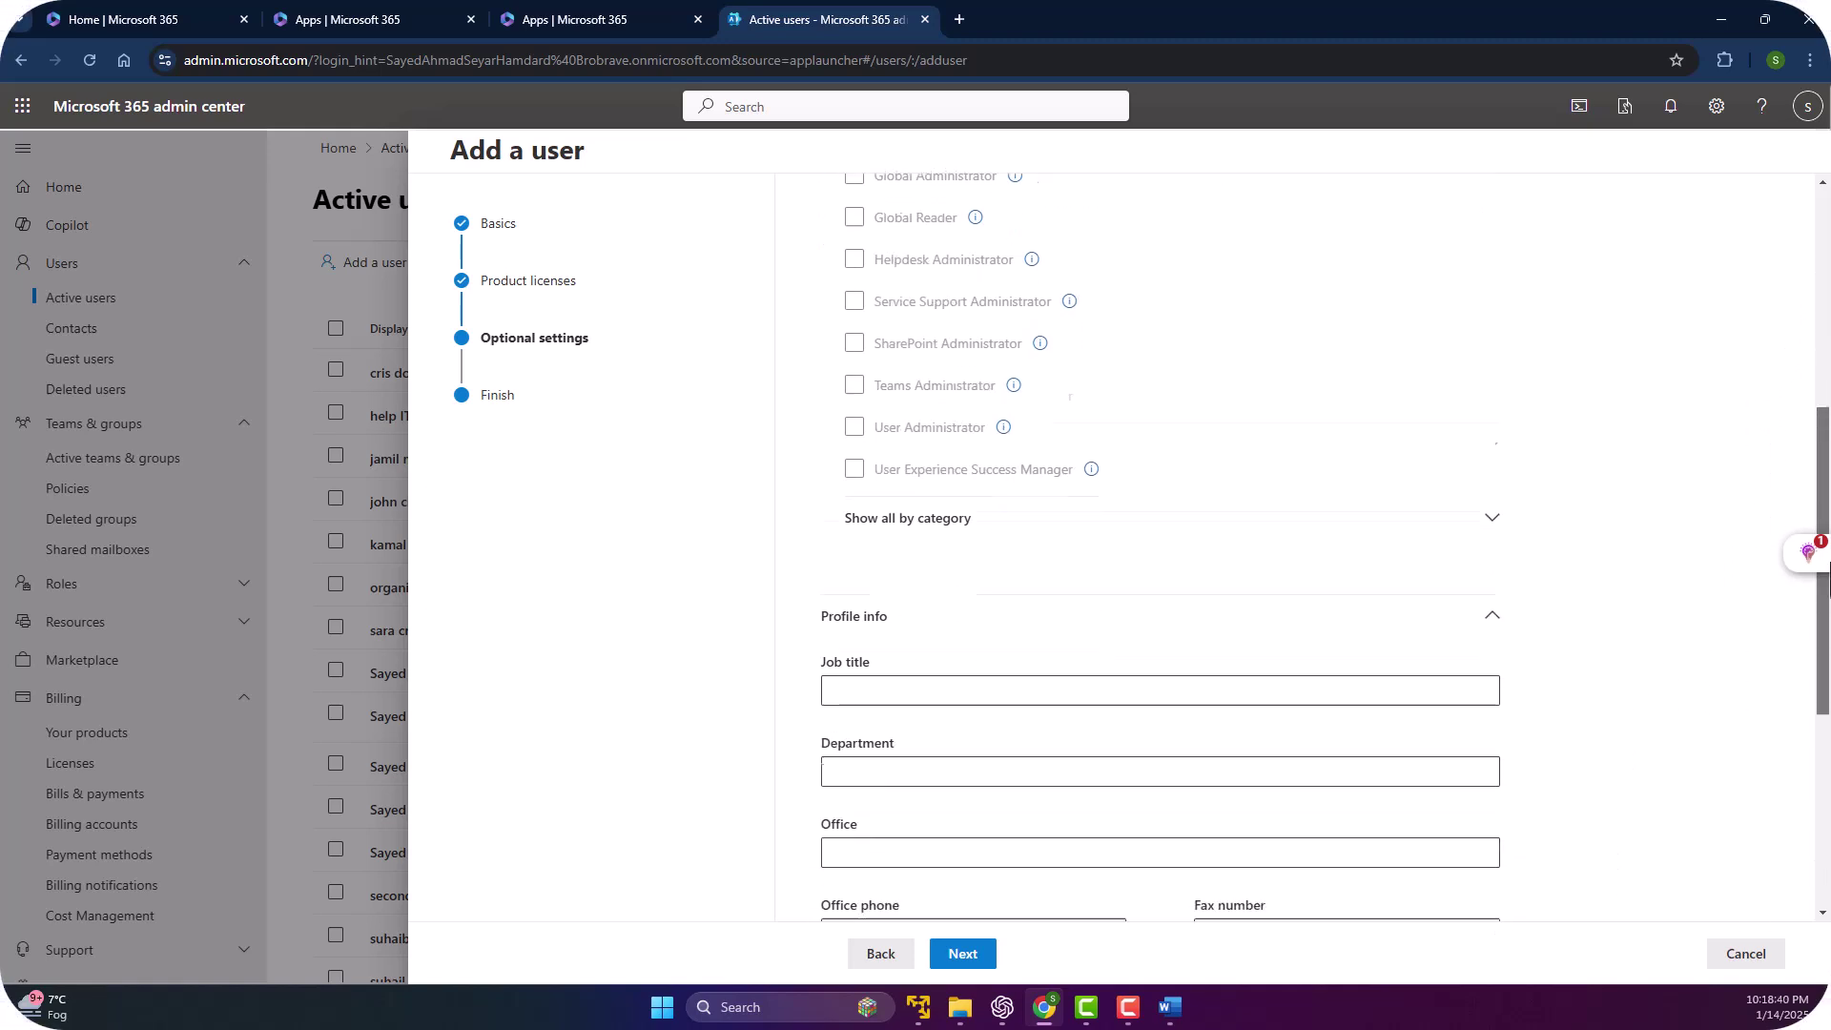
scroll(1224, 410, "down", 4)
left_click(866, 285)
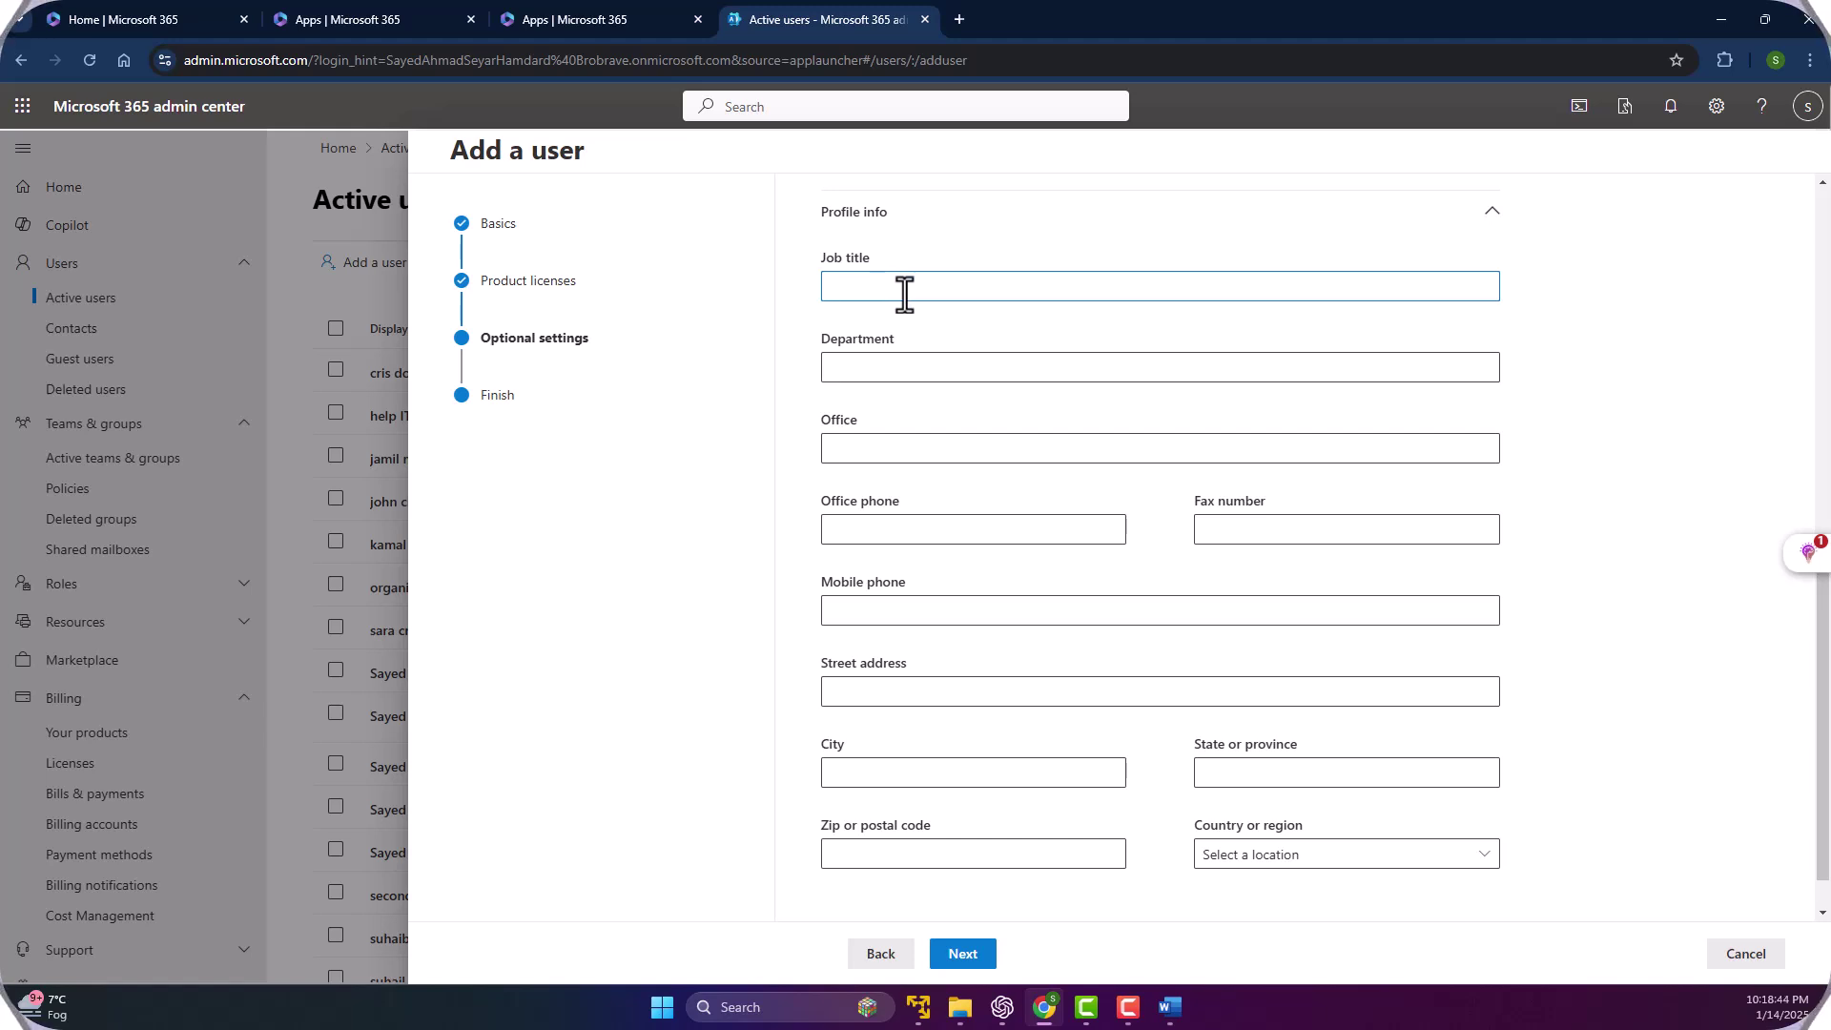
left_click(869, 368)
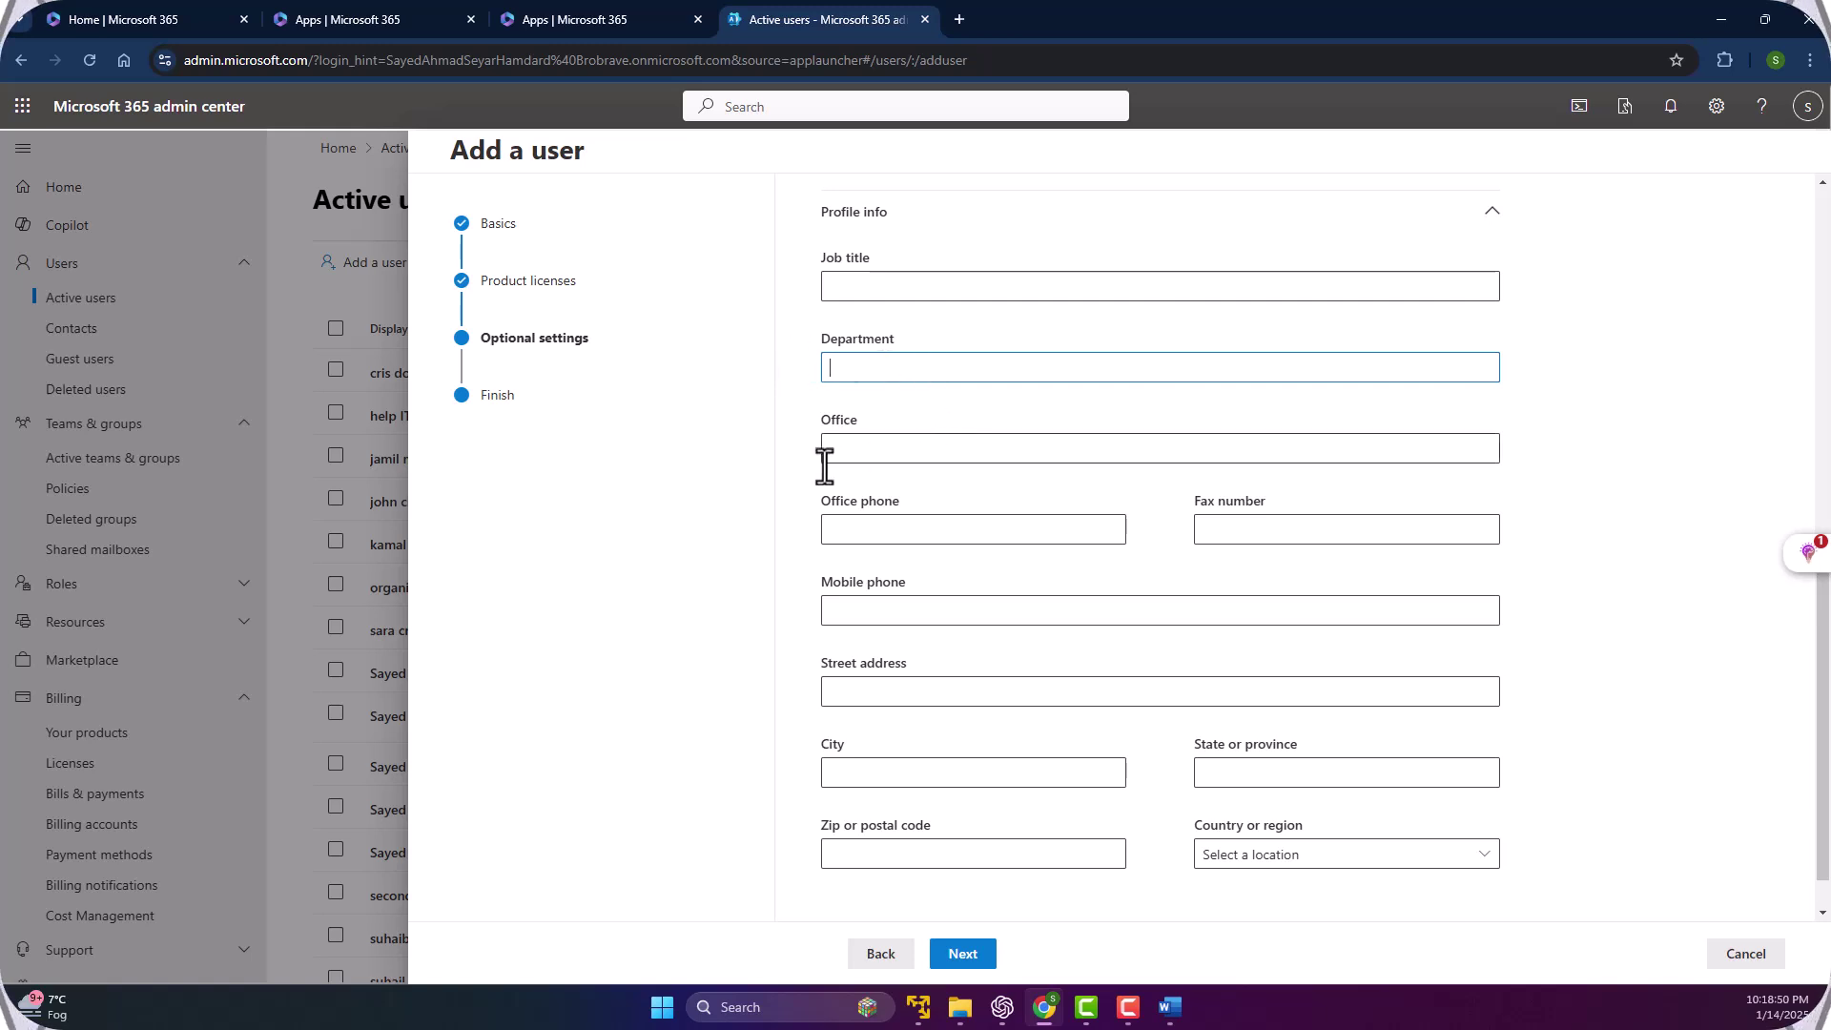
left_click(941, 459)
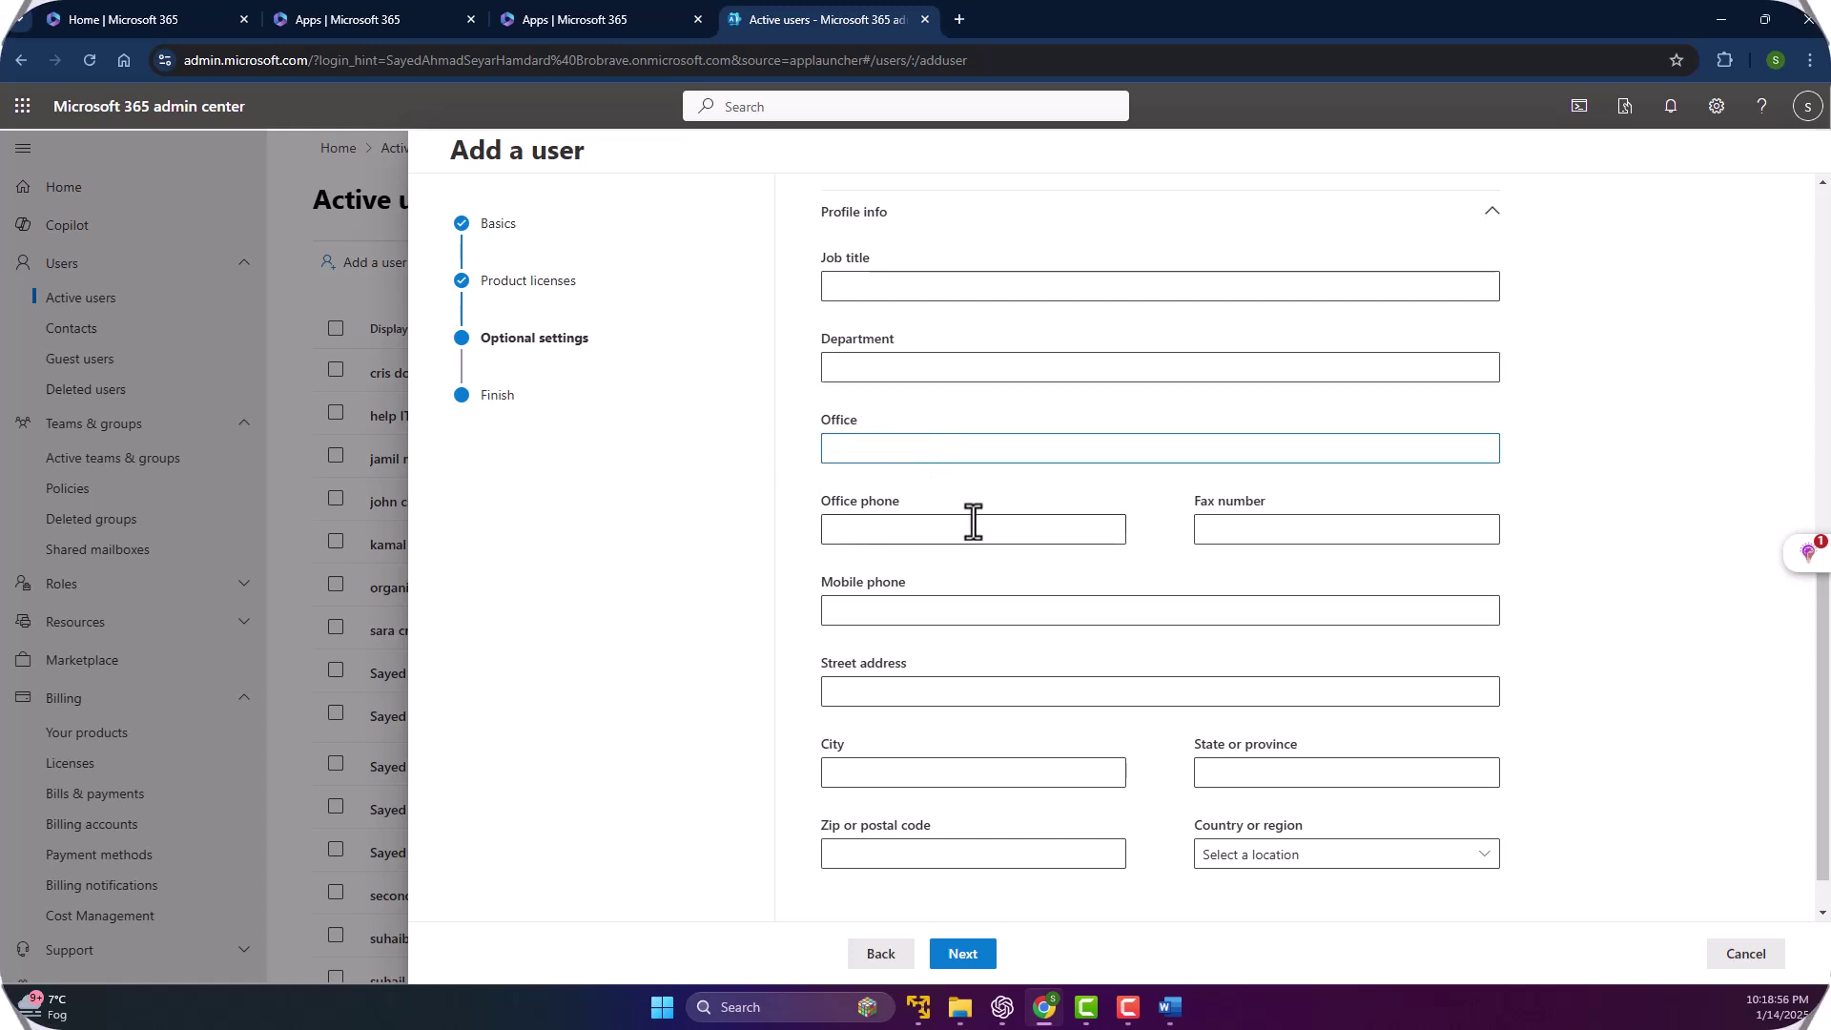
left_click(842, 531)
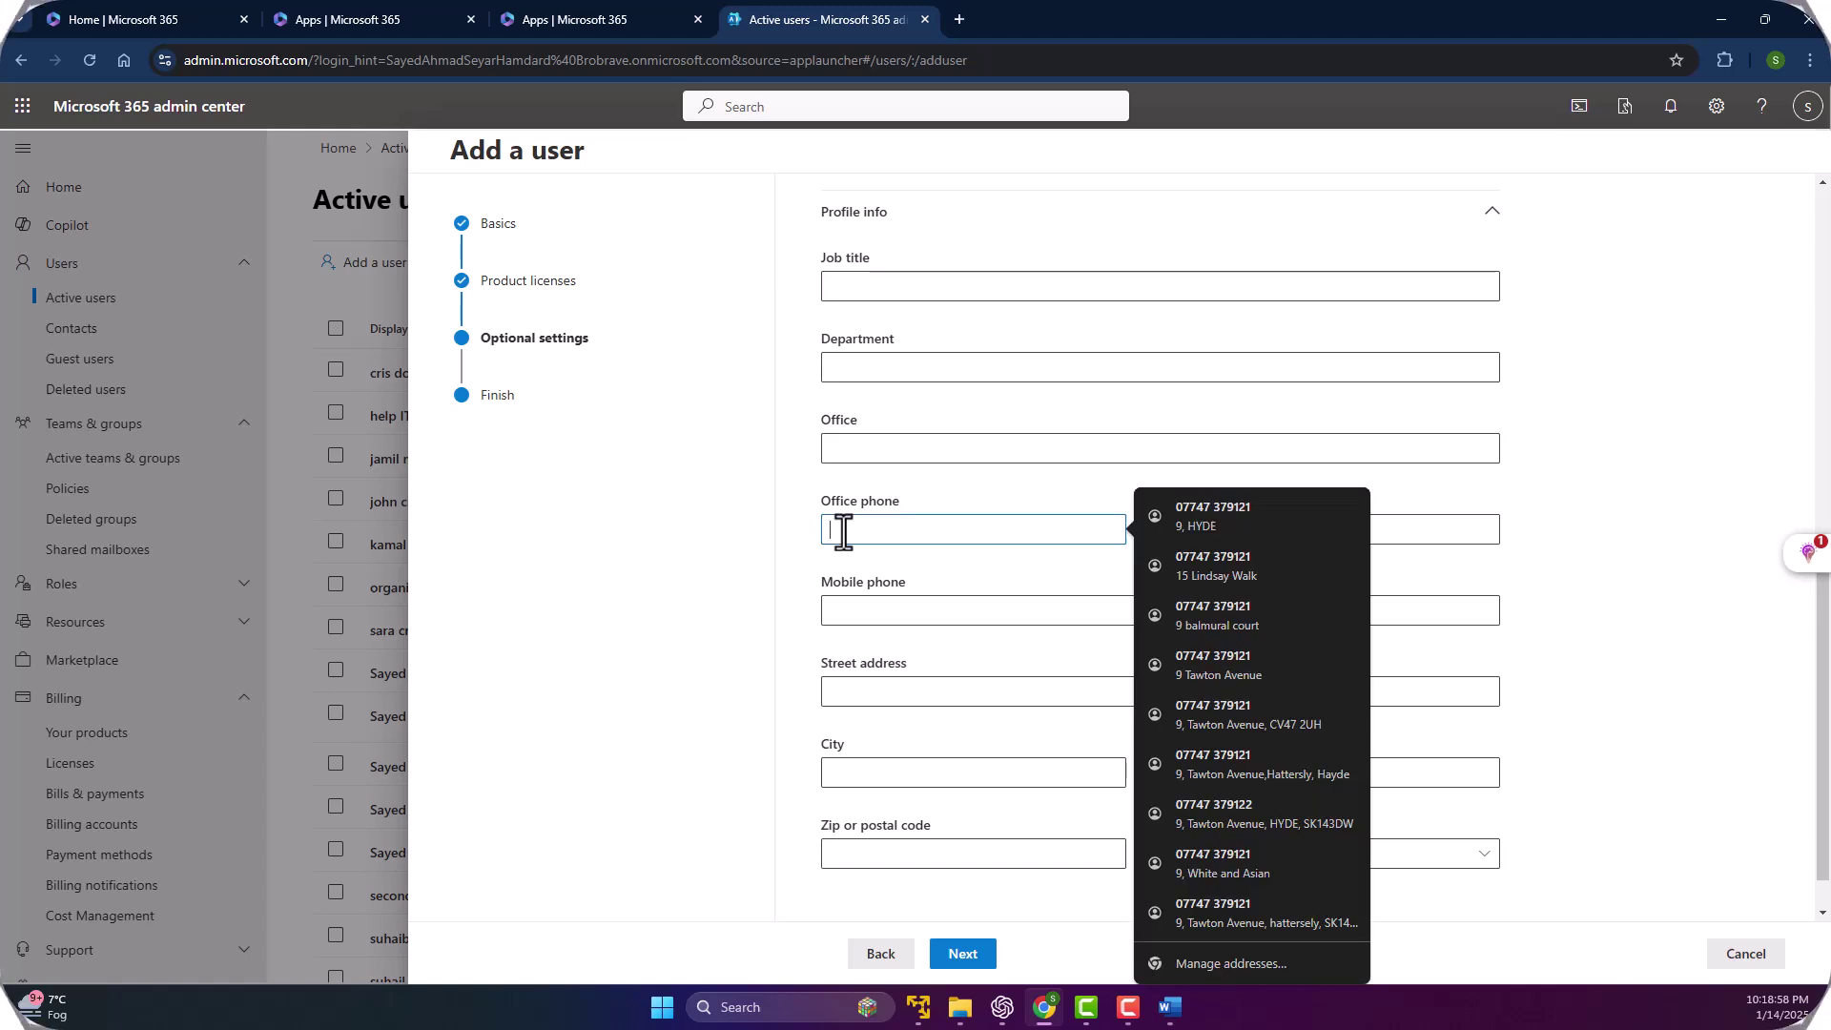
Leave the mobile phone and address fields blank, then finish adding John jon.
left_click(935, 610)
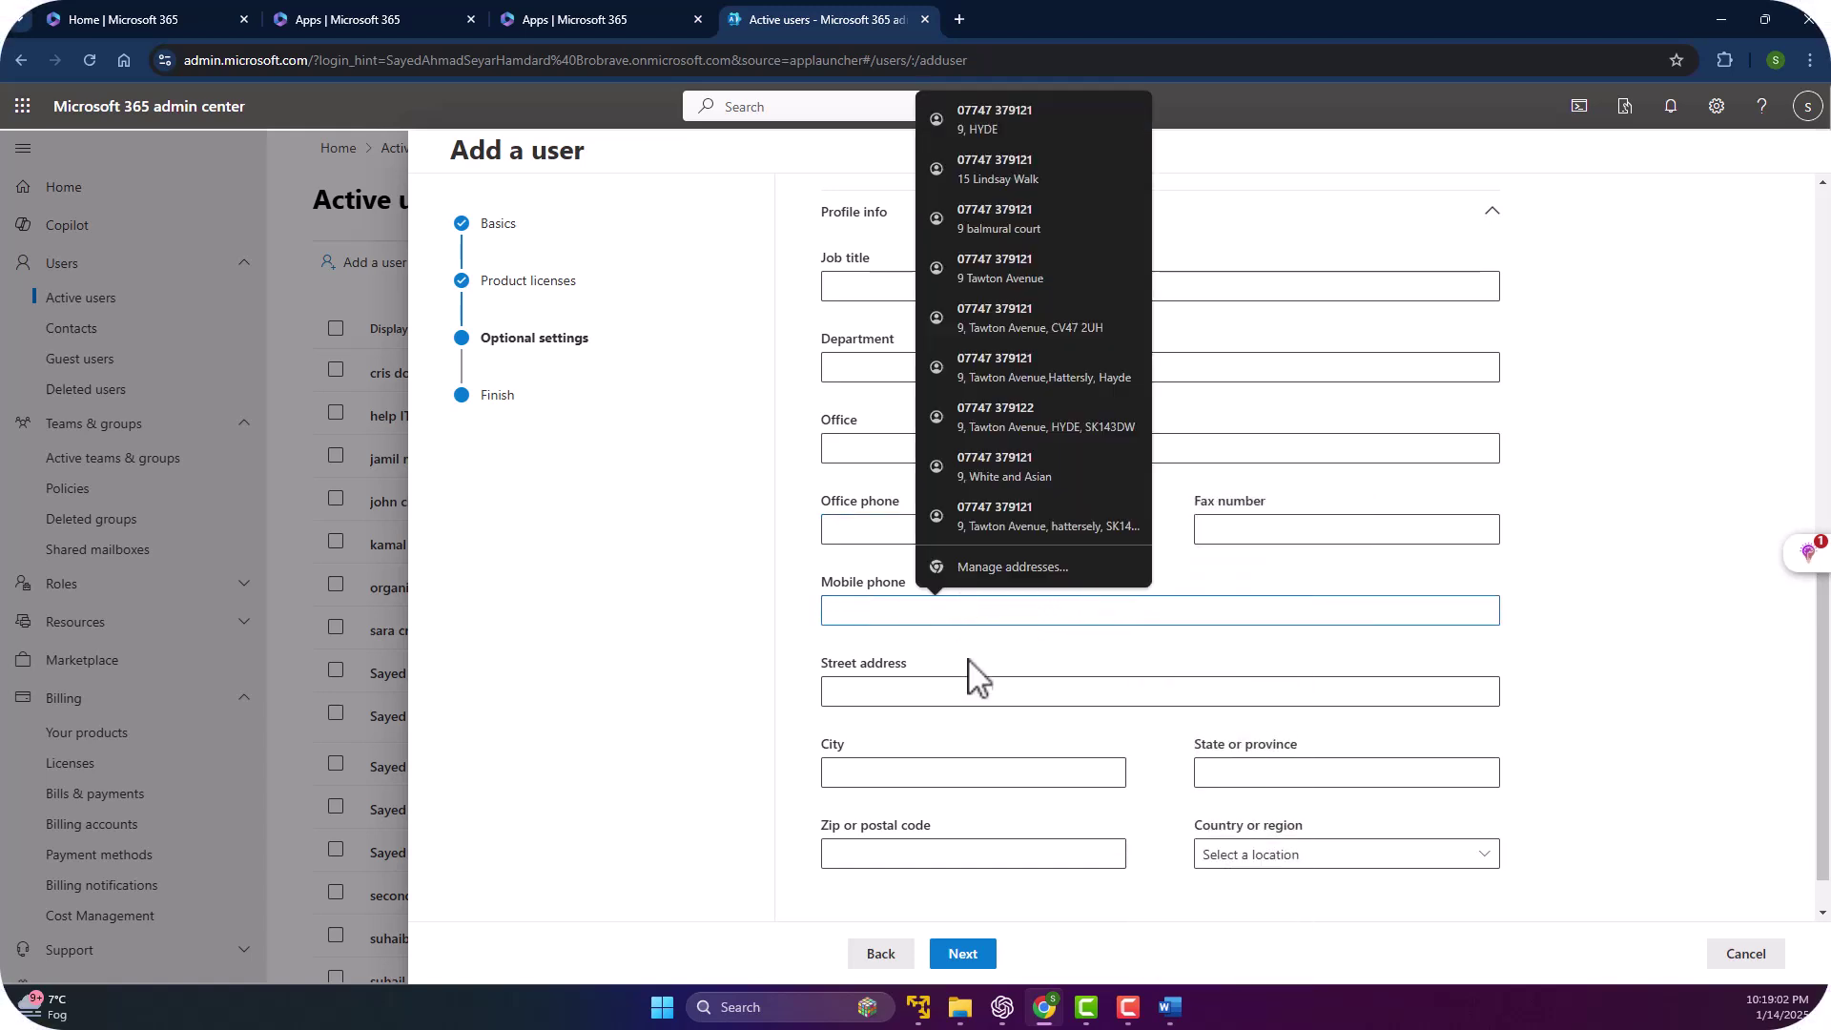
left_click(862, 702)
left_click(867, 773)
left_click(1255, 768)
scroll(953, 691, "down", 1)
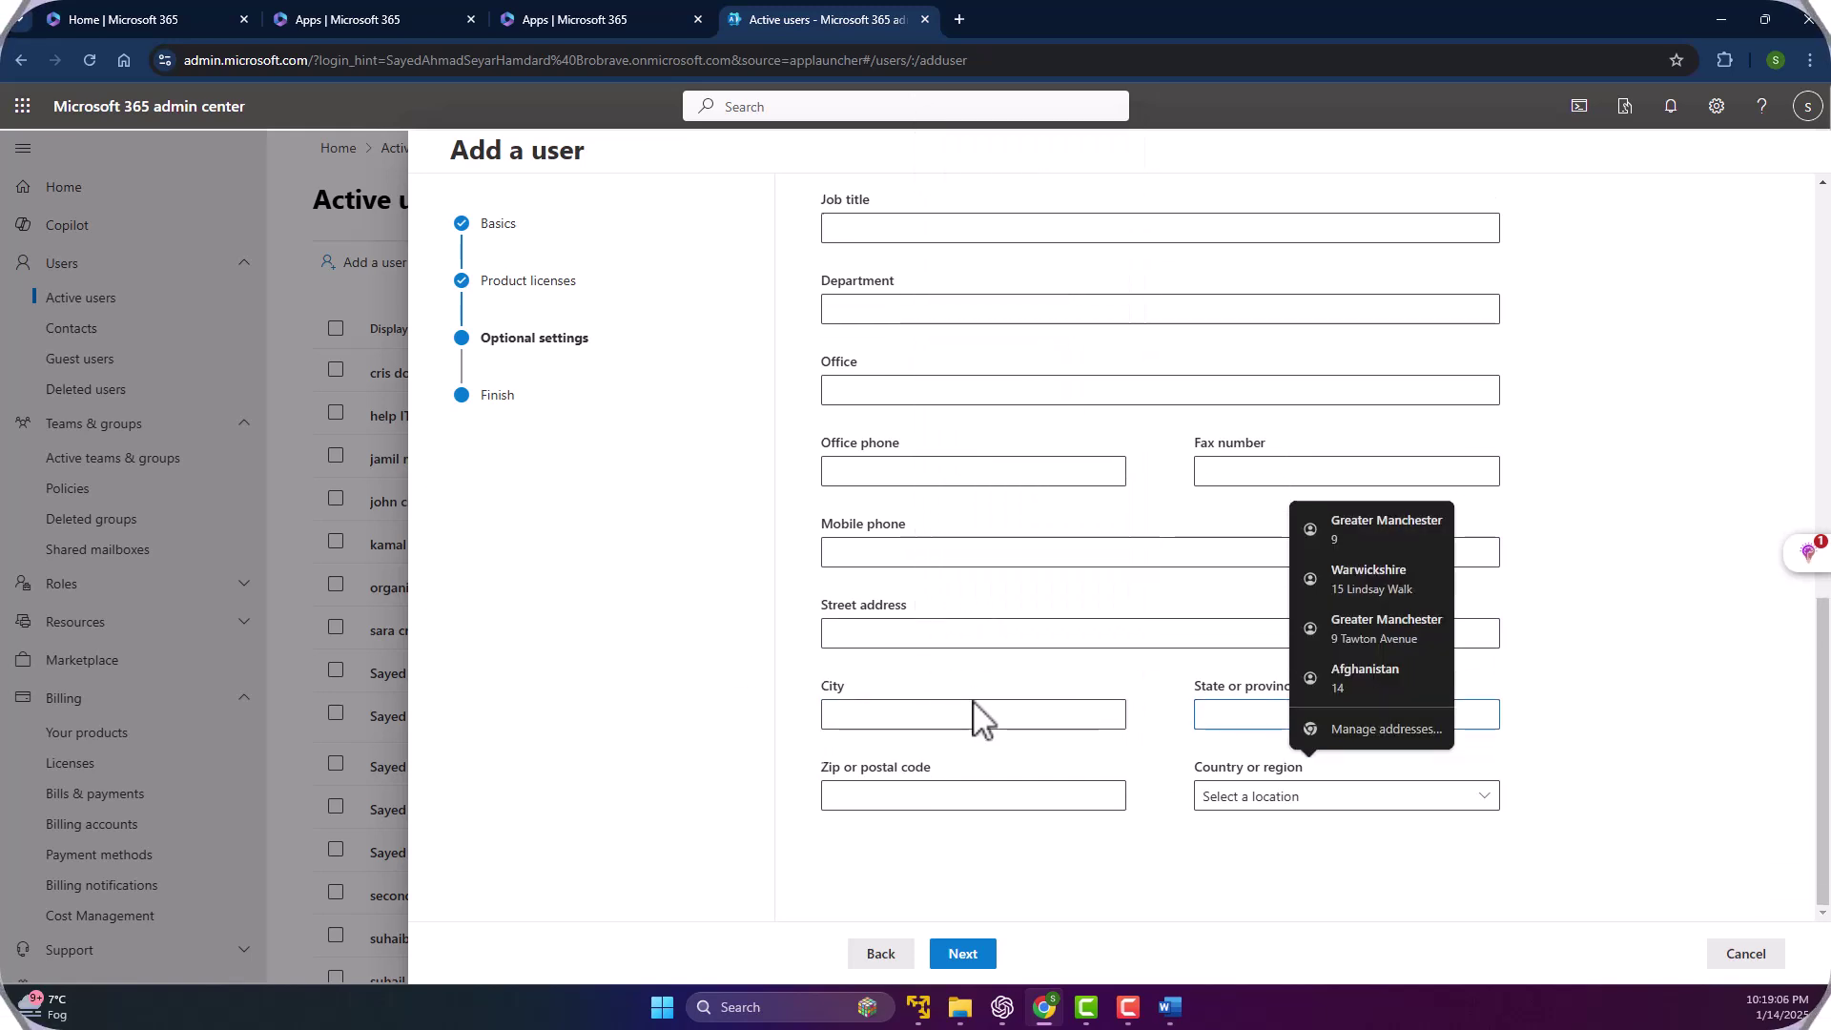
left_click(963, 794)
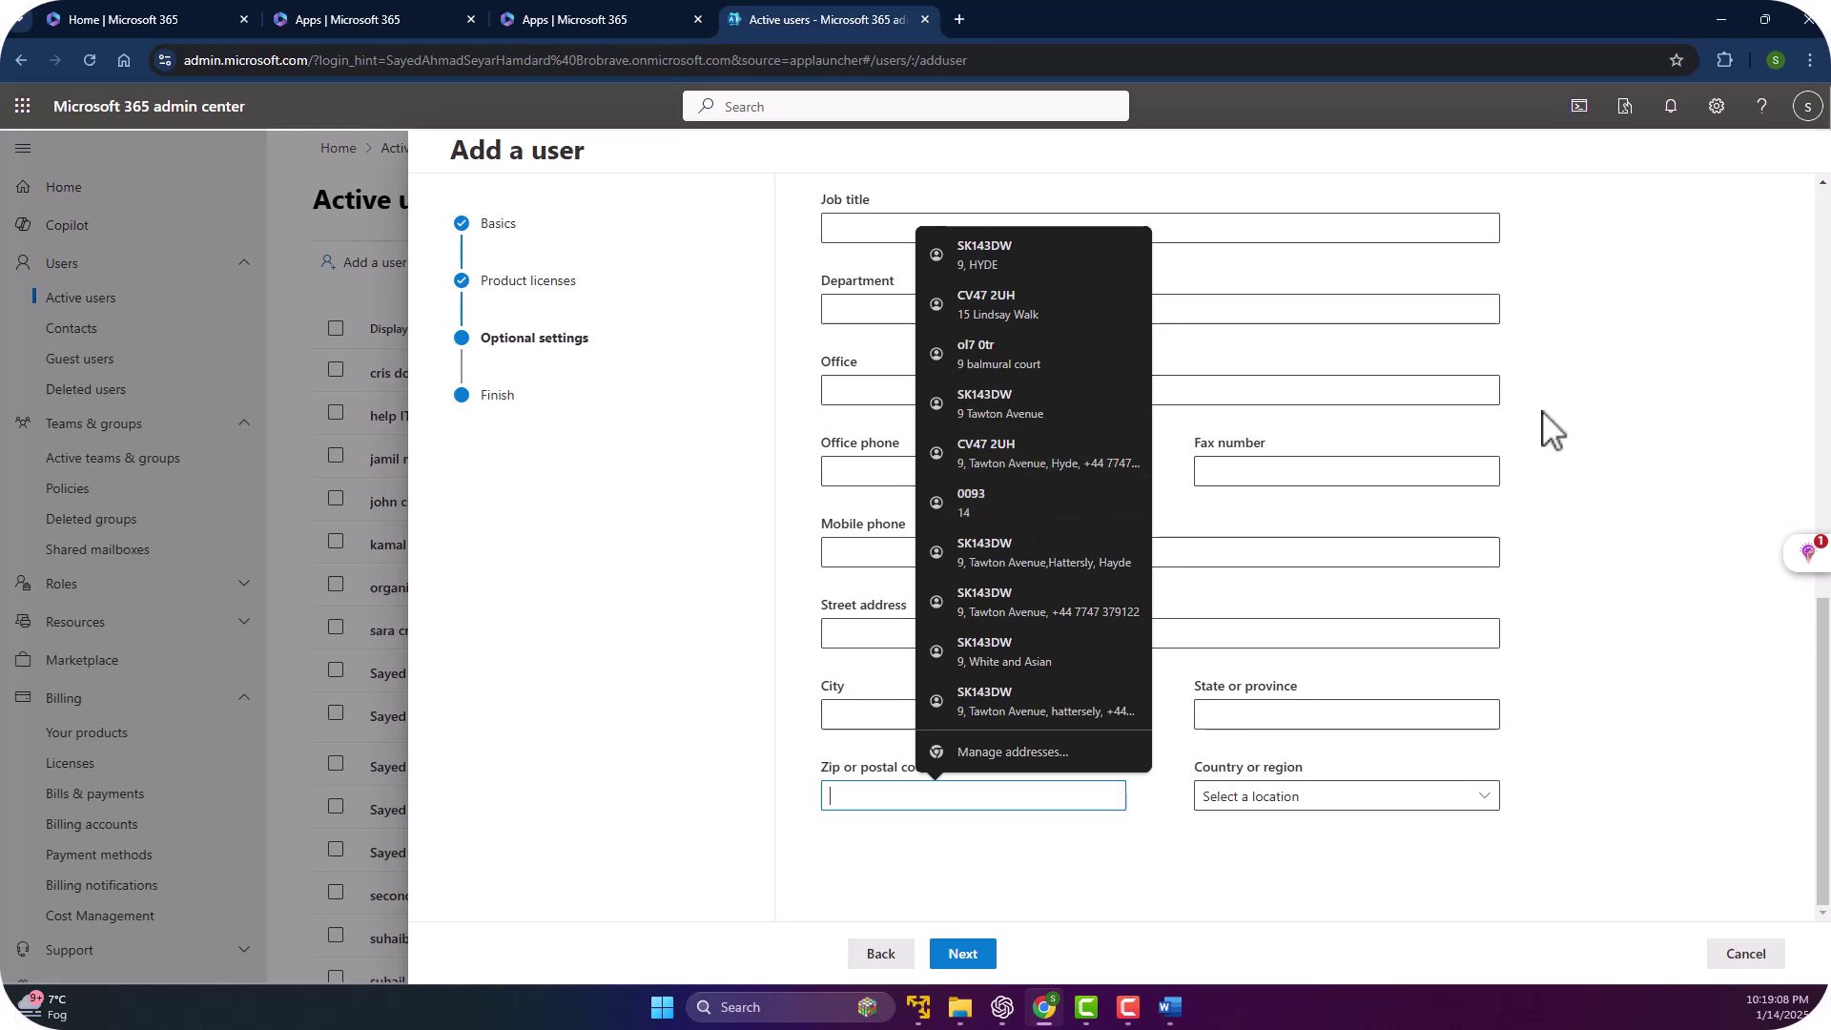
left_click(1573, 435)
scroll(972, 306, "up", 3)
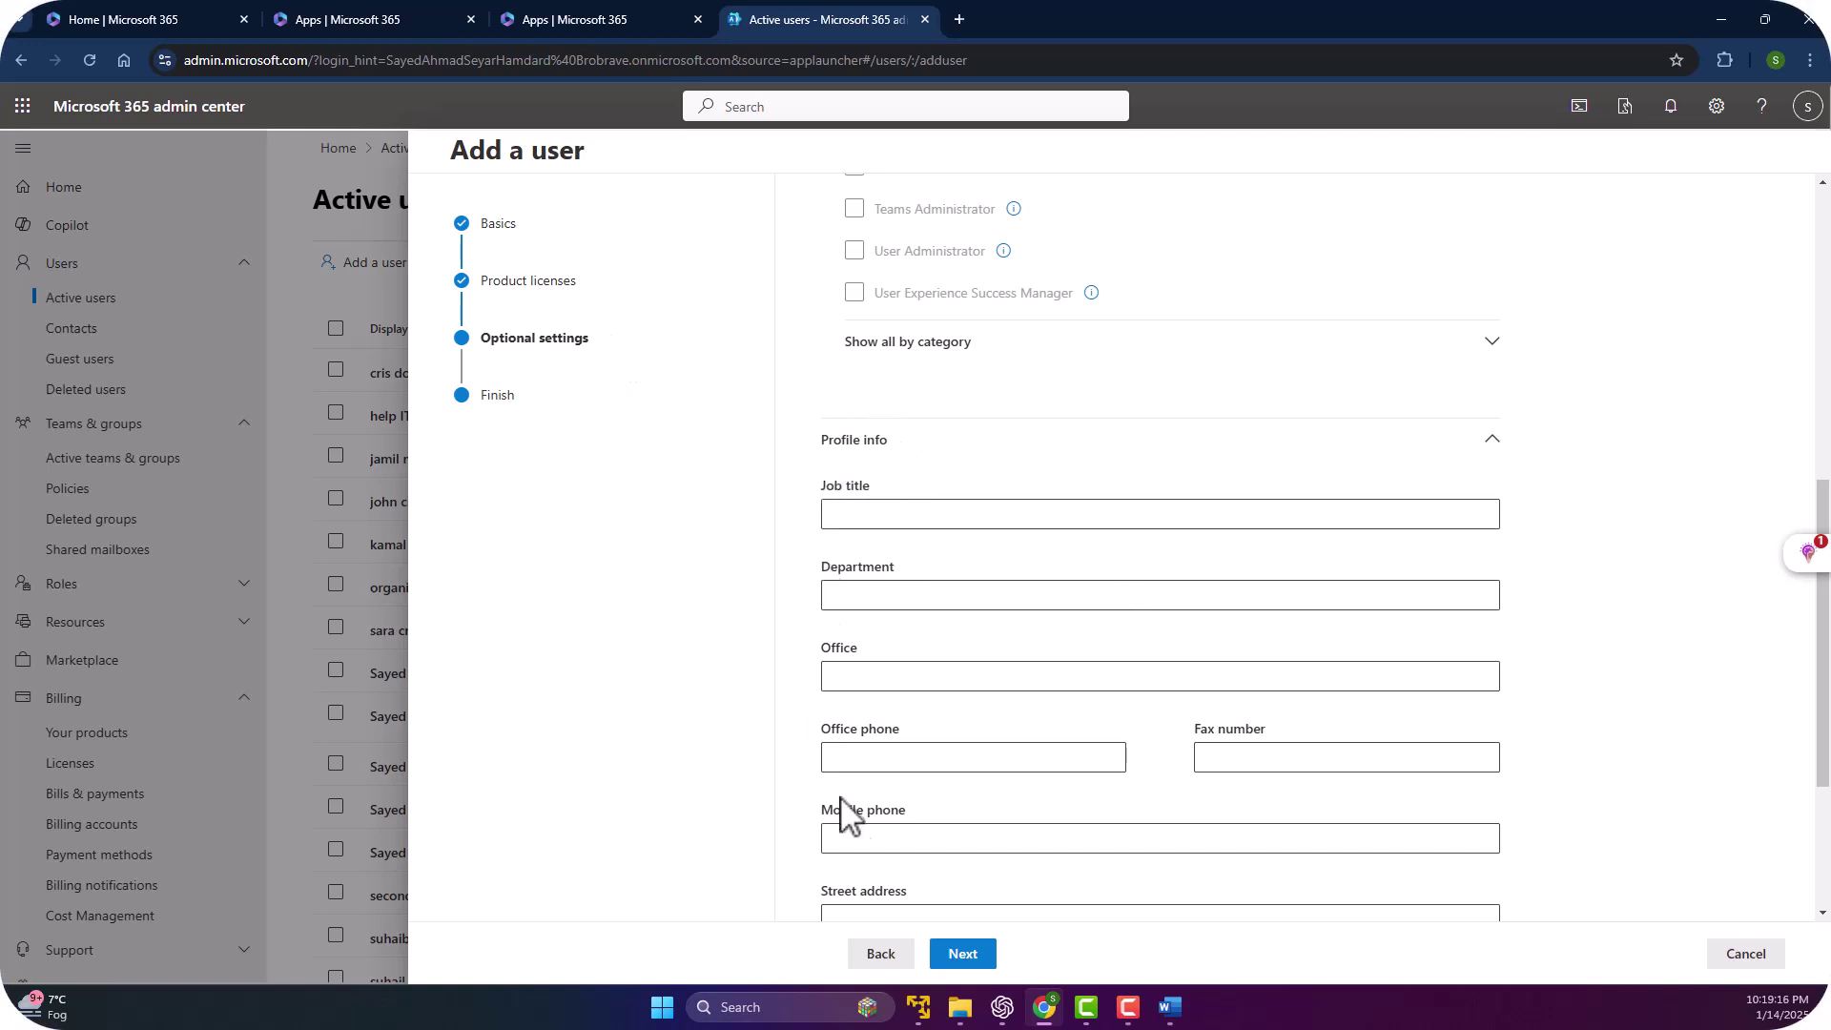
left_click(958, 955)
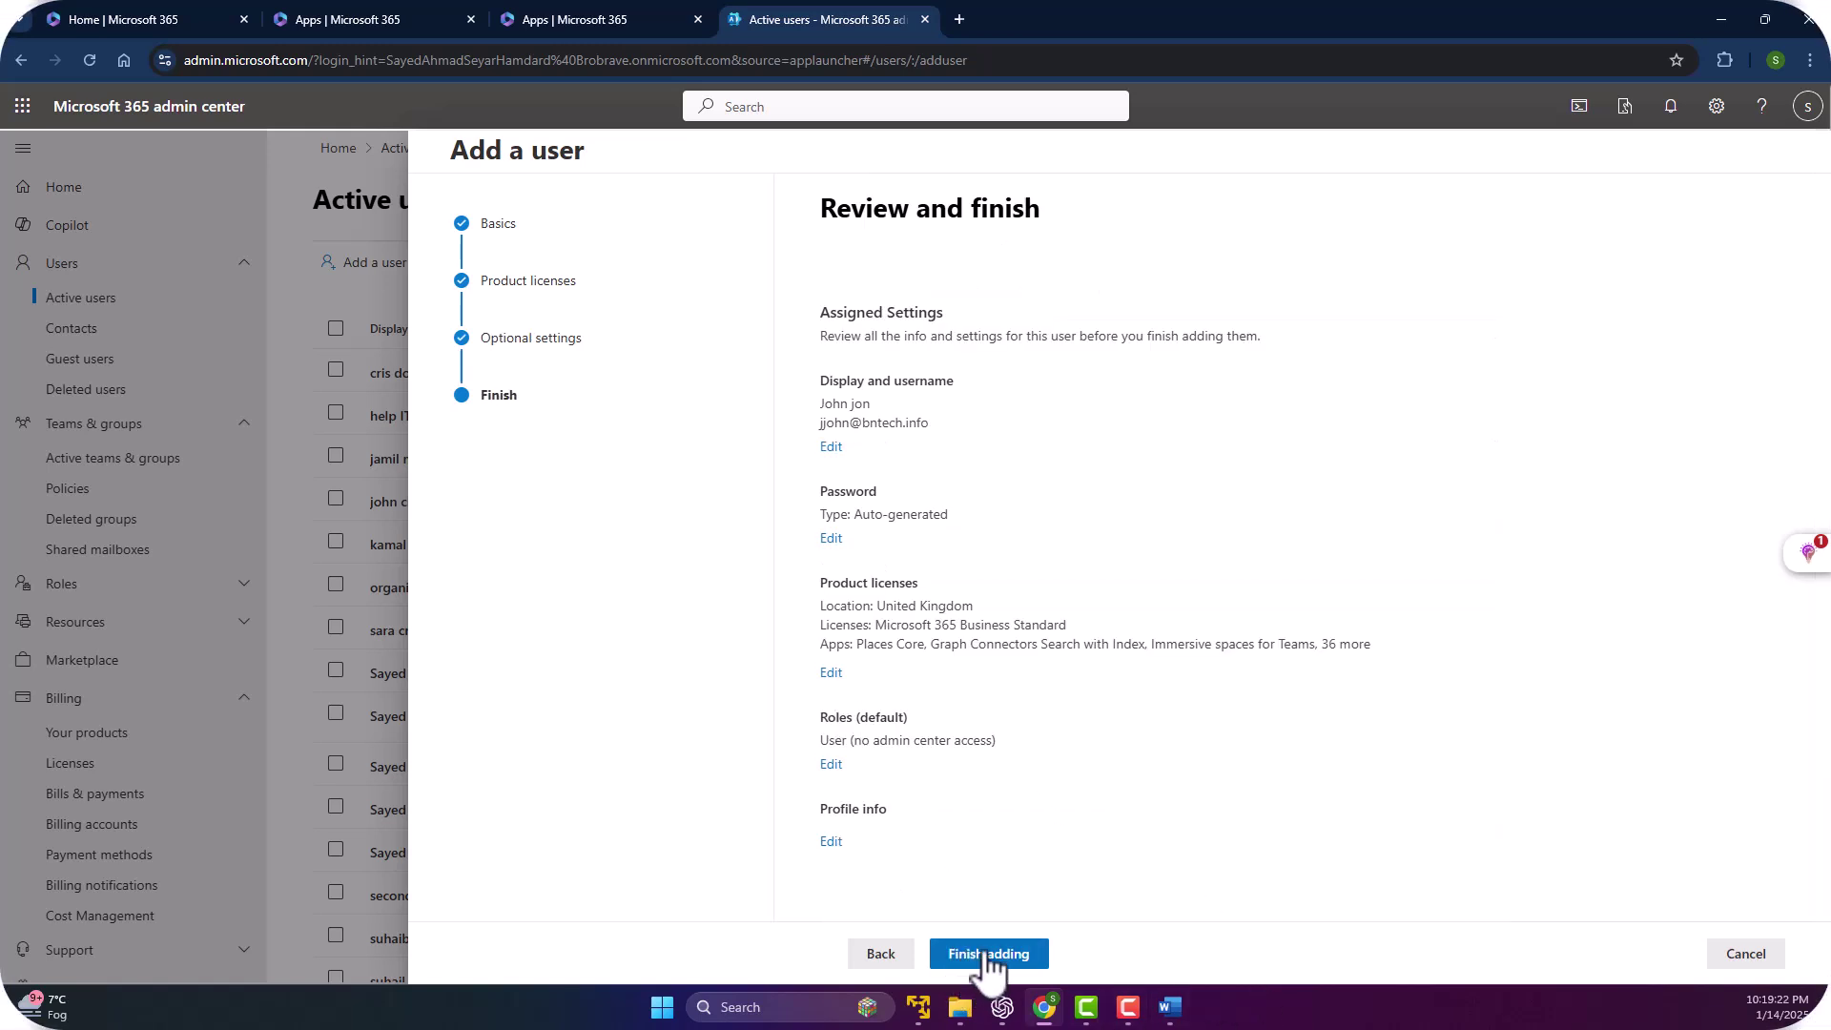
left_click(986, 955)
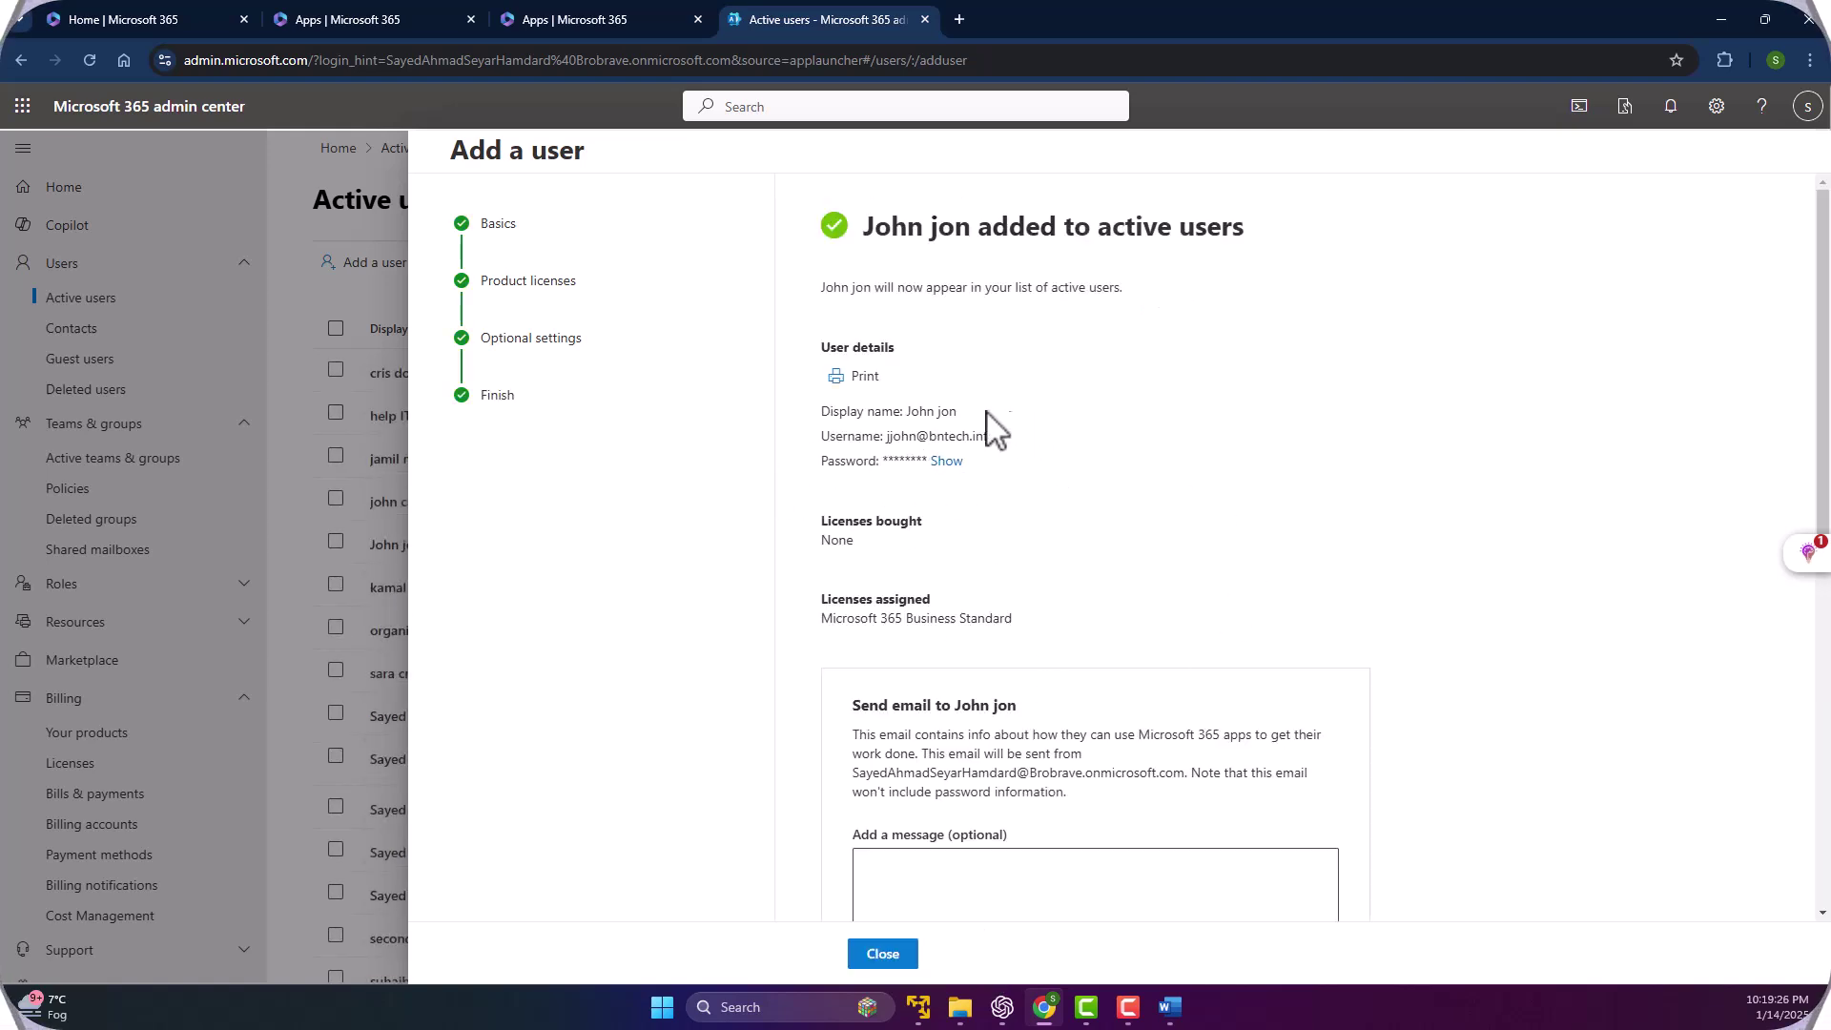
Reveal John jon's auto-generated password and copy it.
left_click(947, 462)
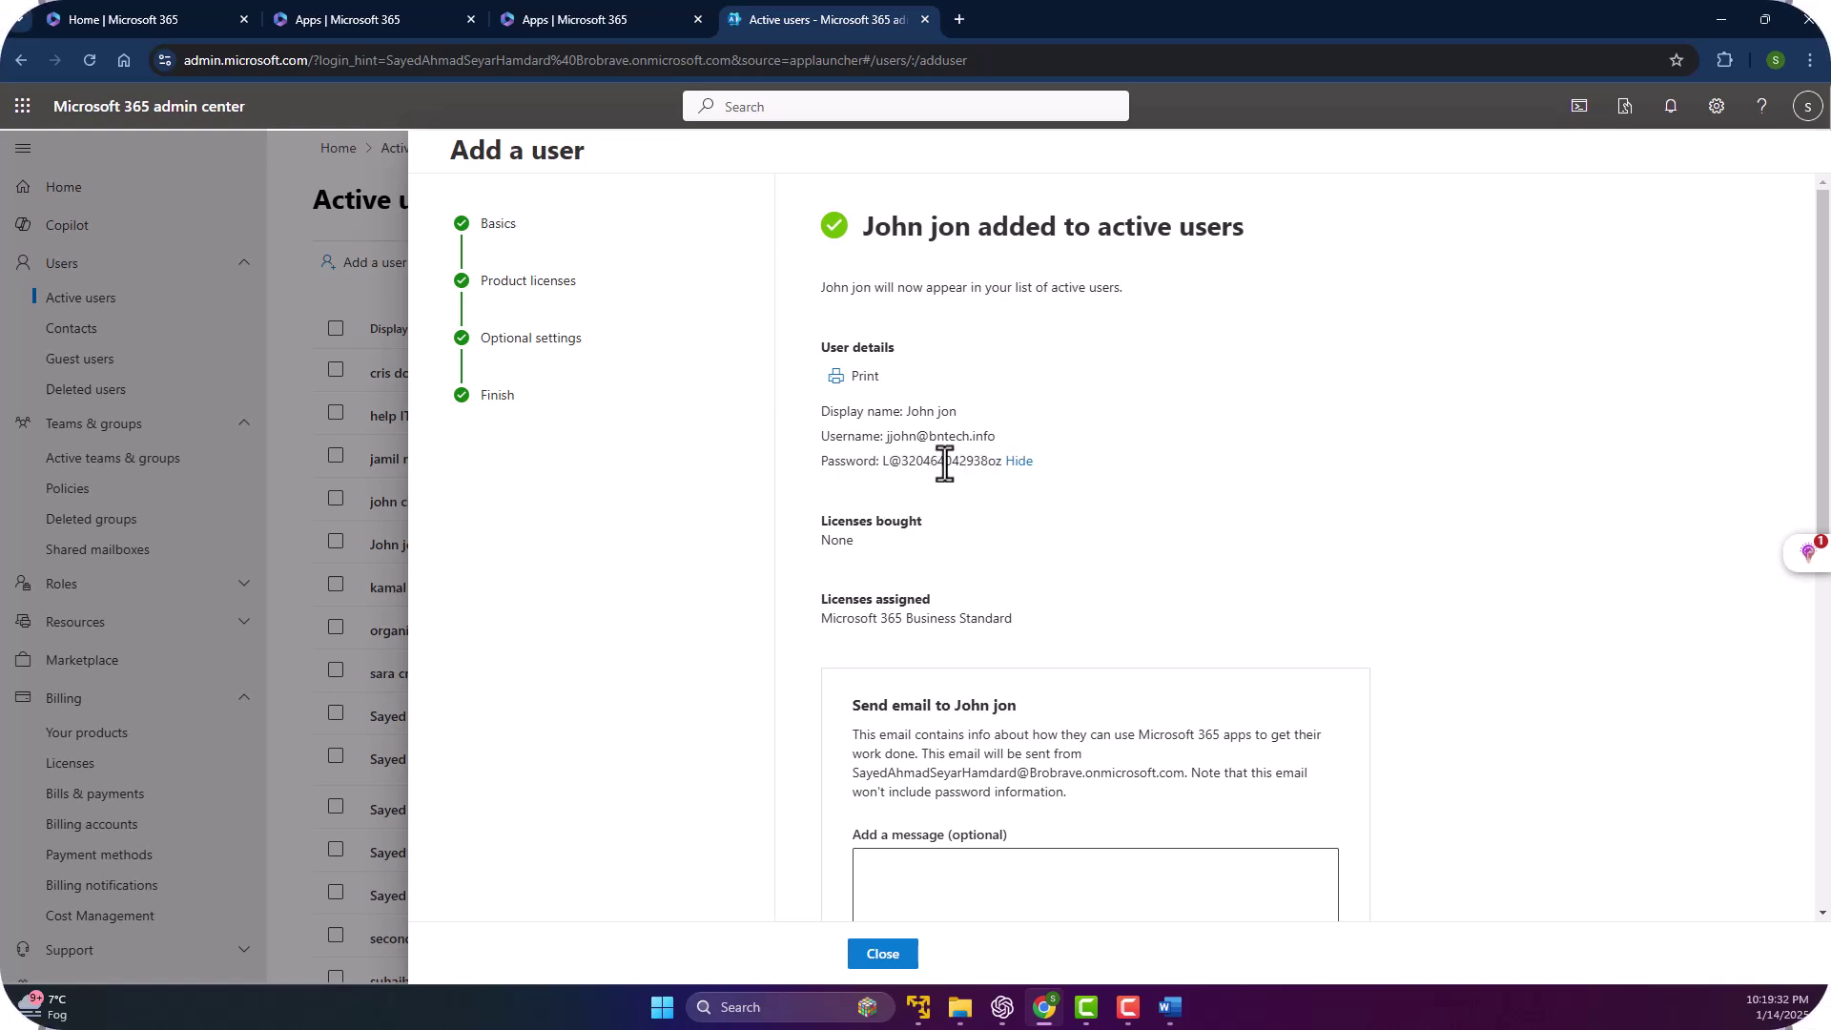
left_click_drag(877, 462, 957, 466)
right_click(937, 461)
left_click(994, 483)
Select text and place the cursor in the optional message box.
scroll(951, 495, "down", 2)
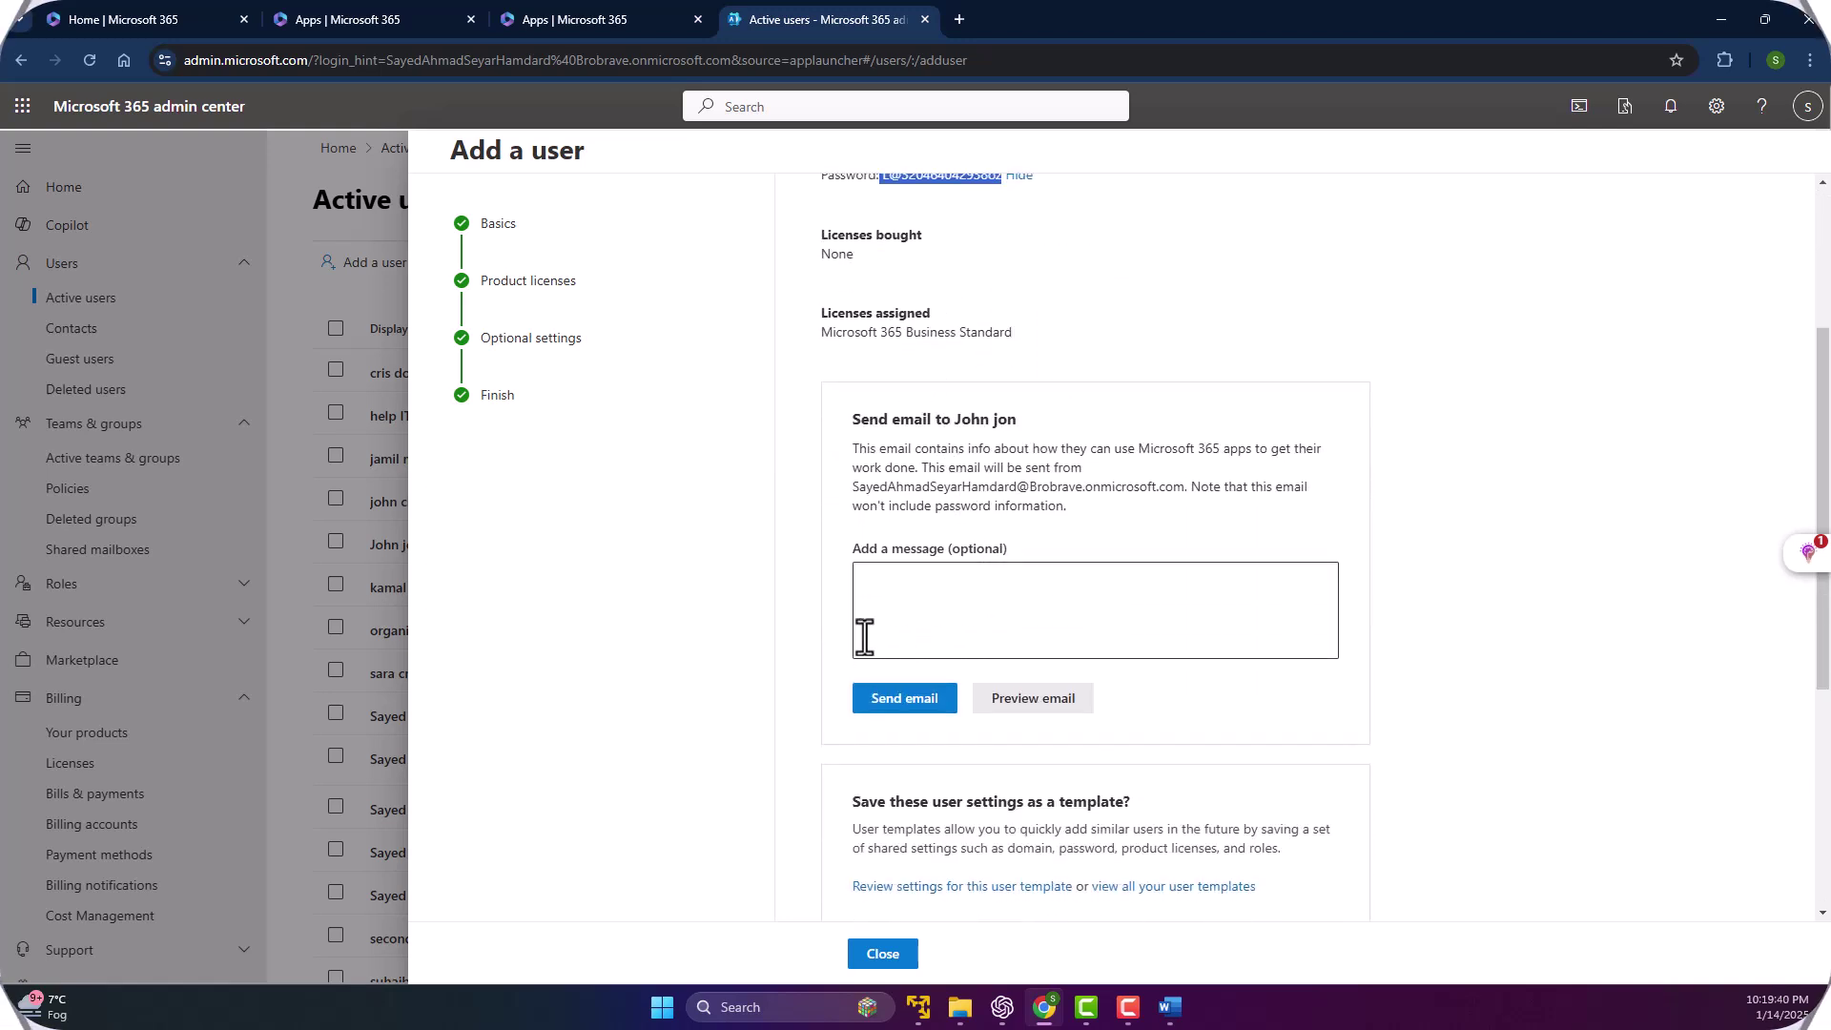
left_click(939, 592)
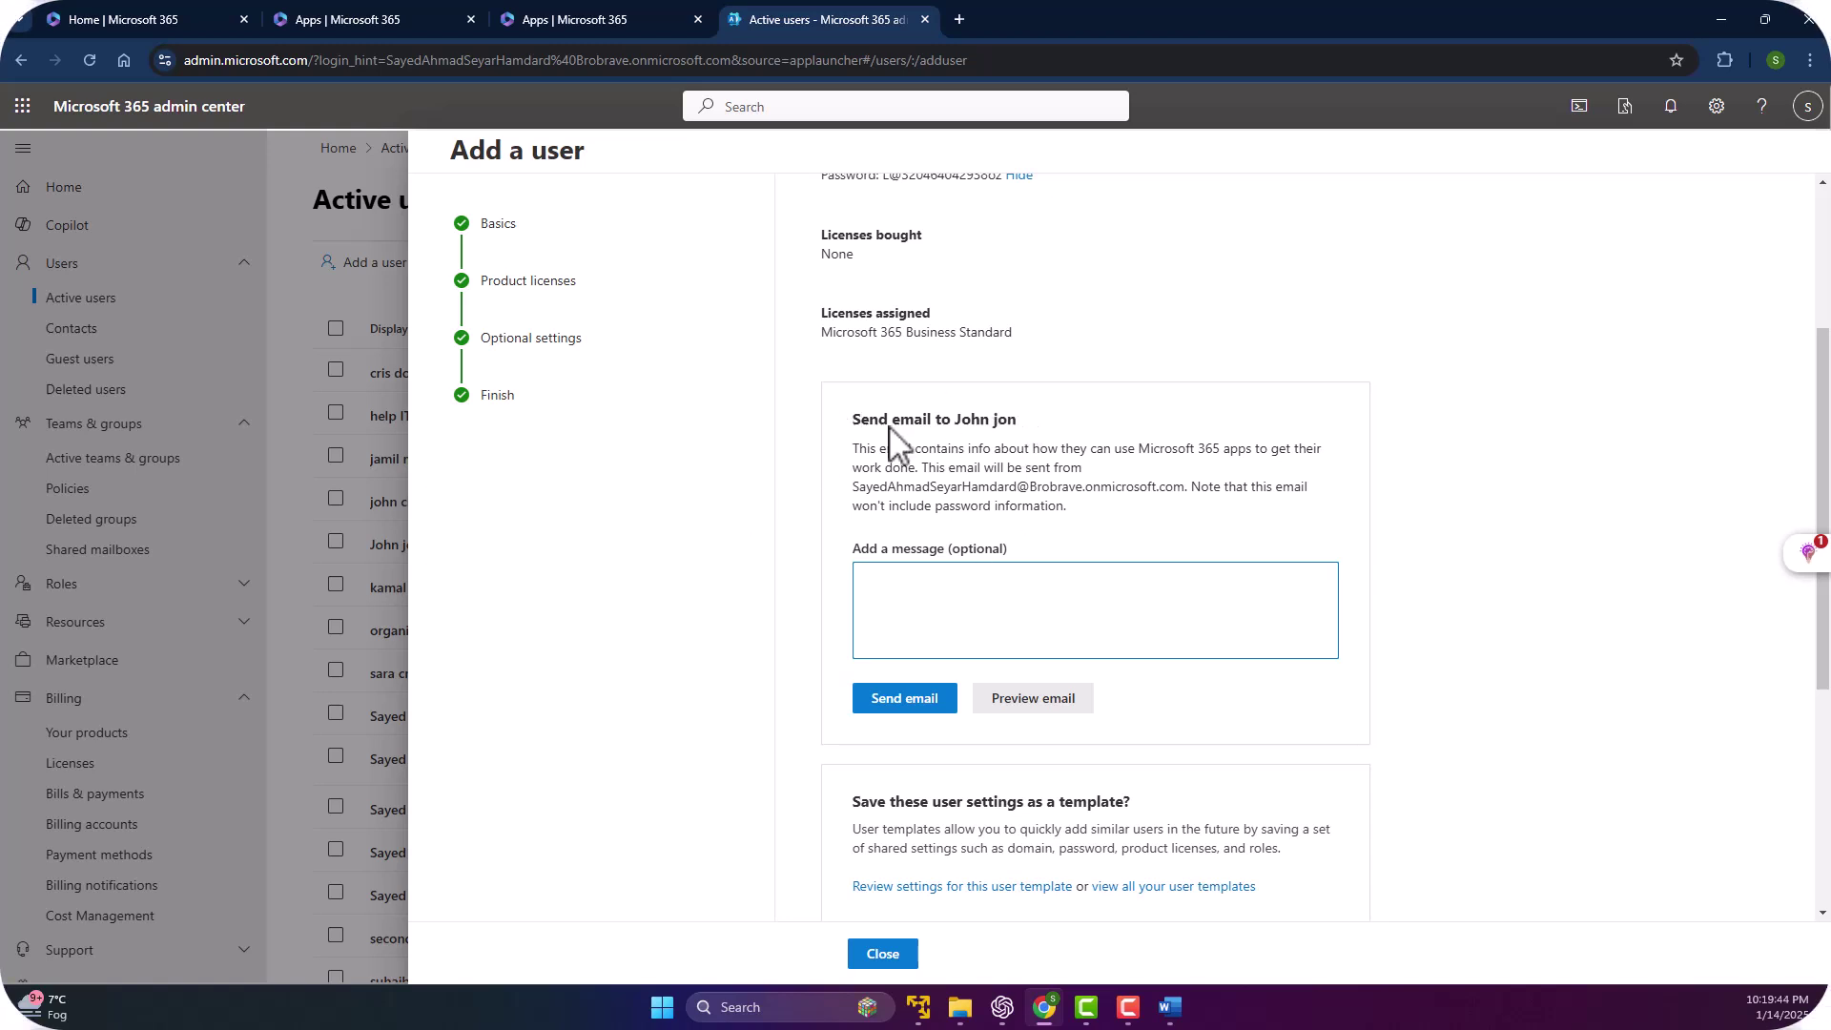
left_click_drag(1013, 422, 856, 426)
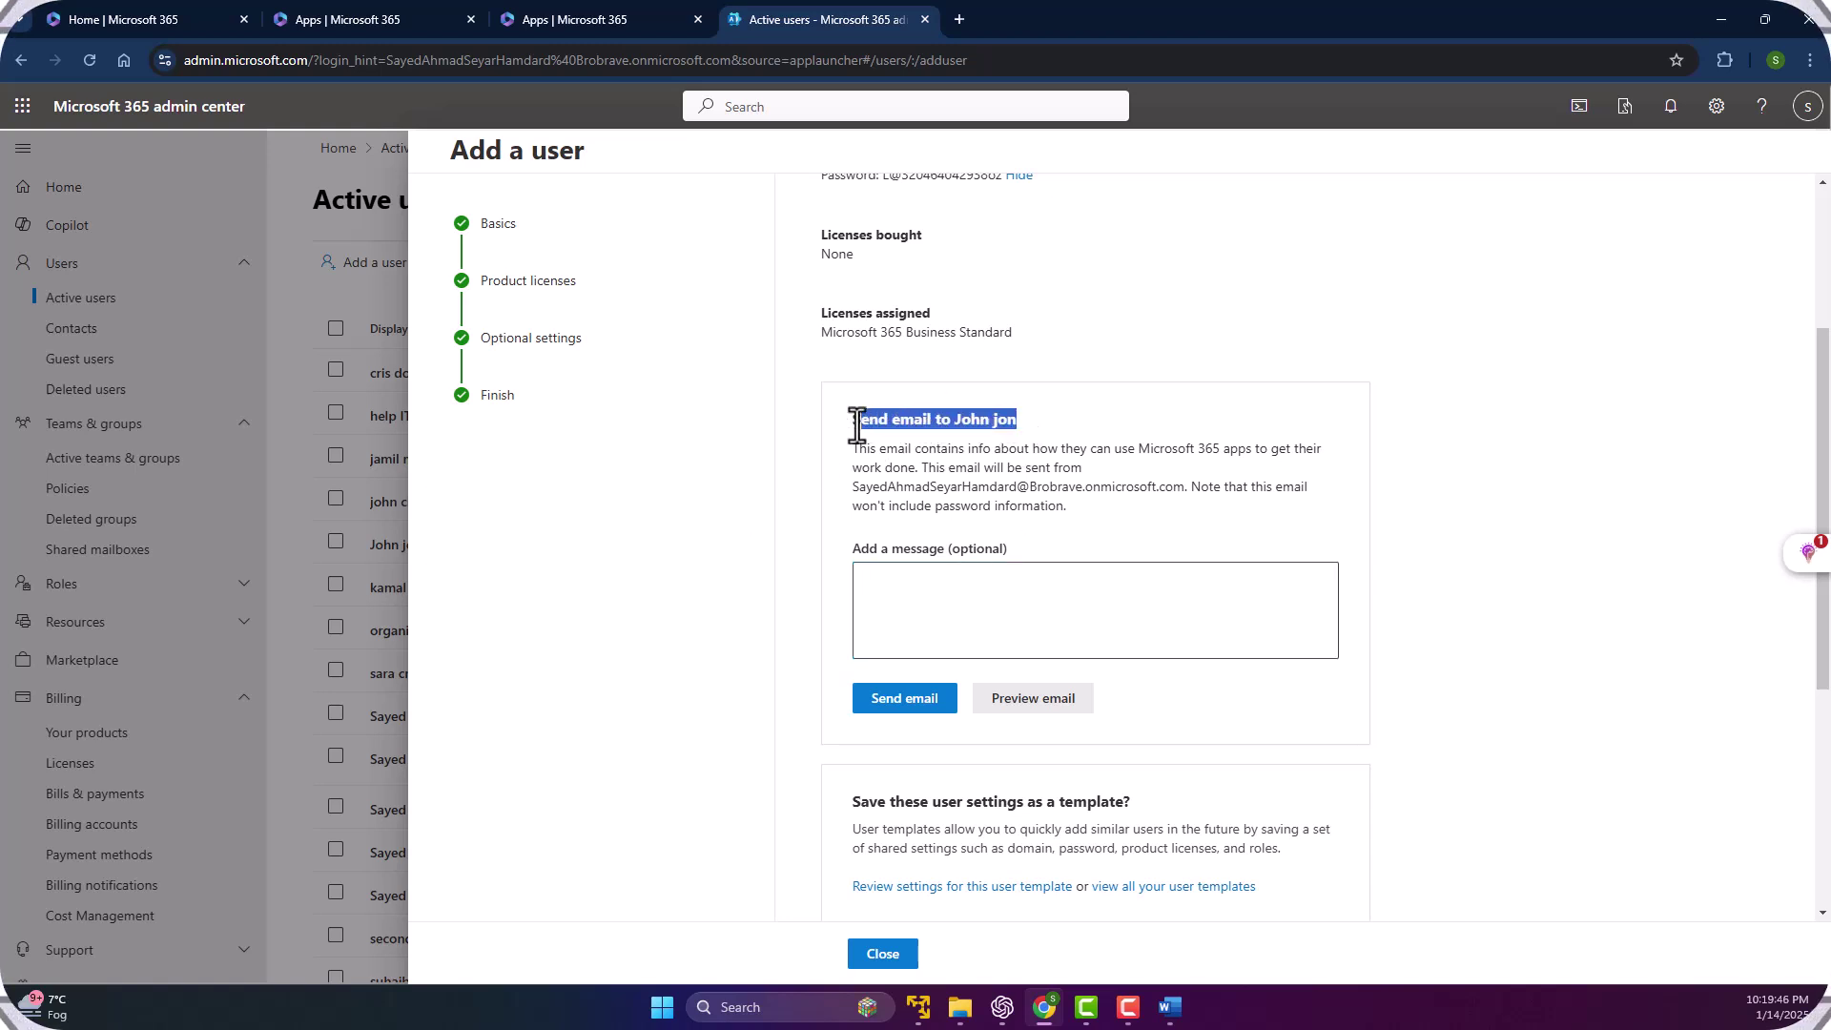
left_click(1034, 542)
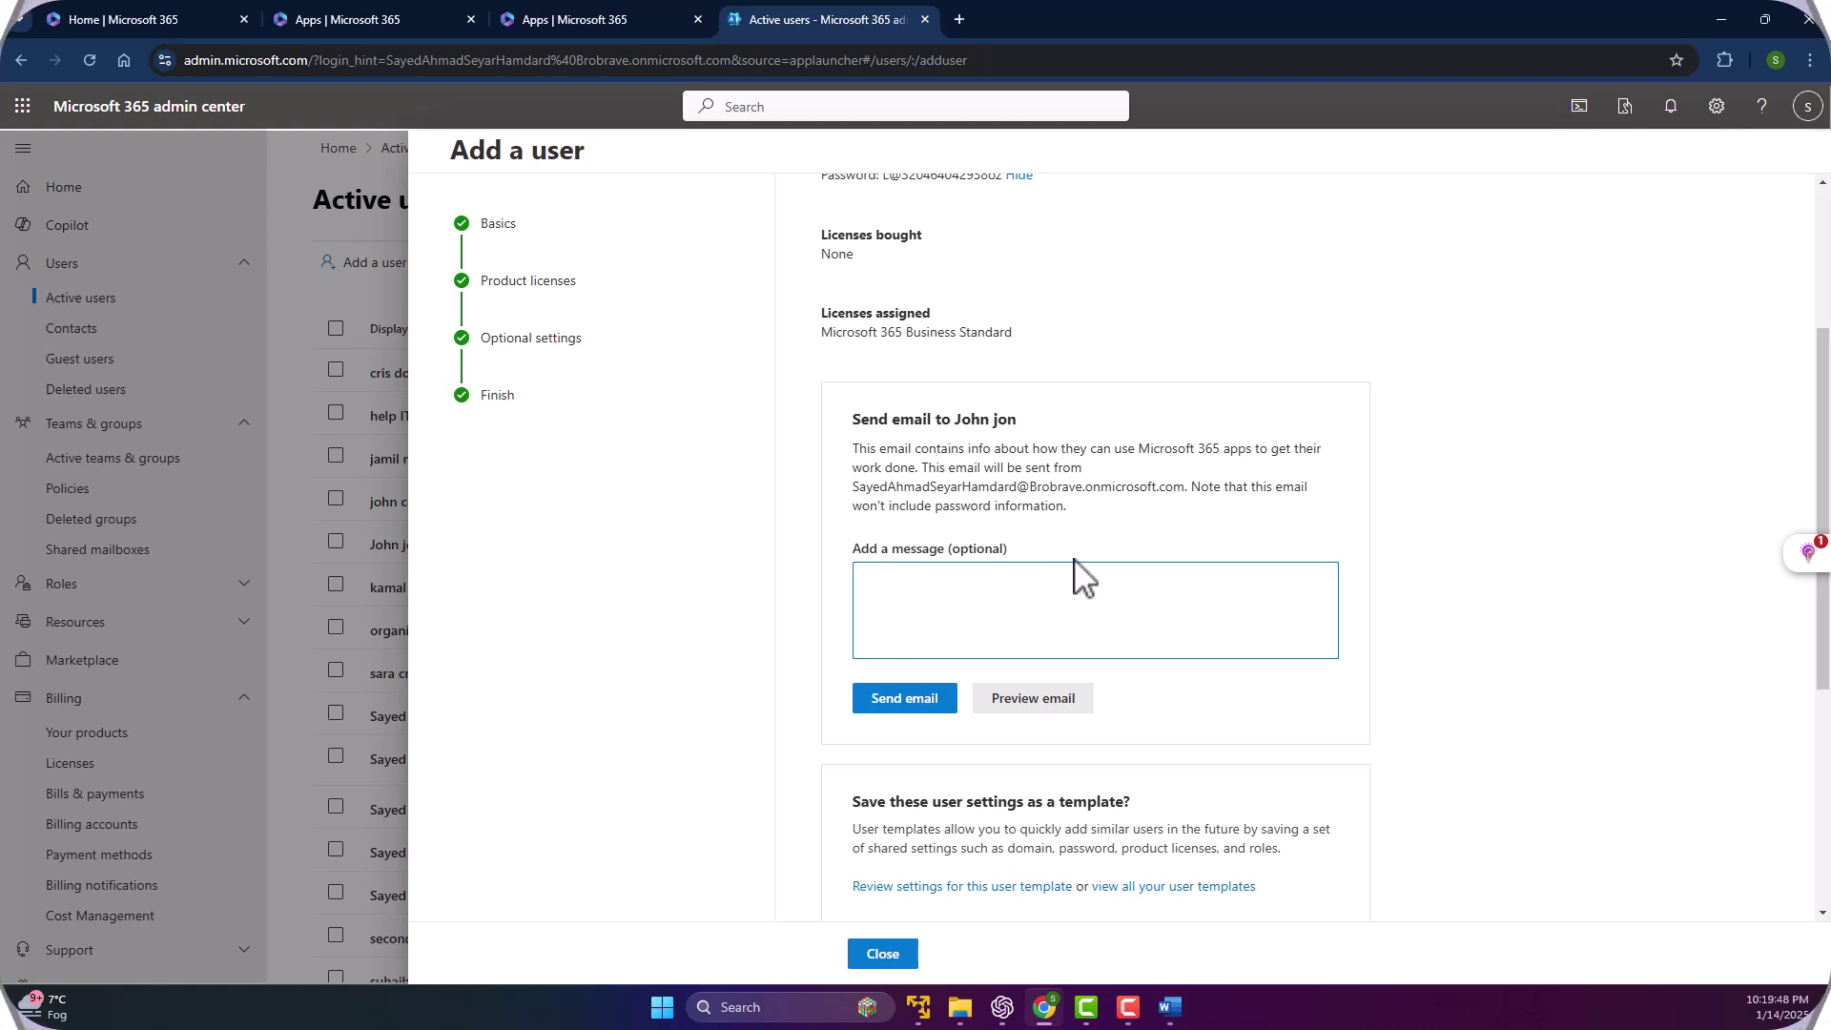
scroll(953, 456, "up", 2)
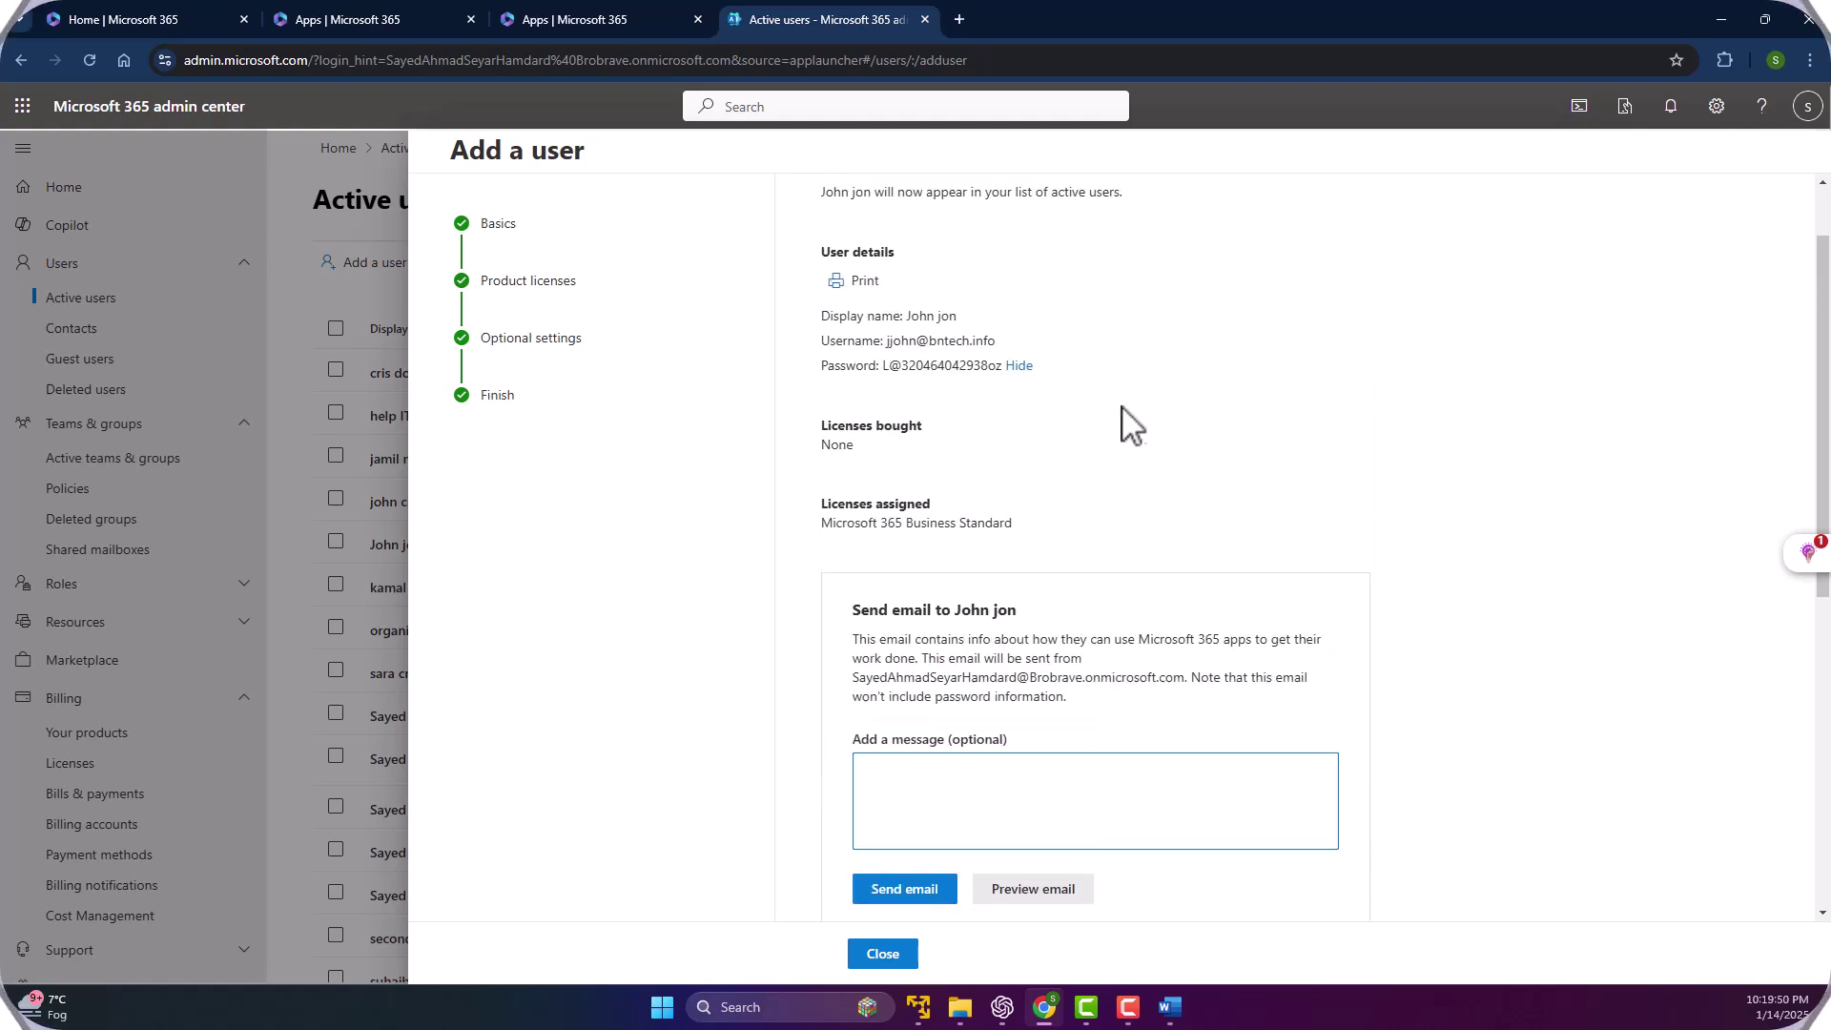
scroll(956, 539, "down", 3)
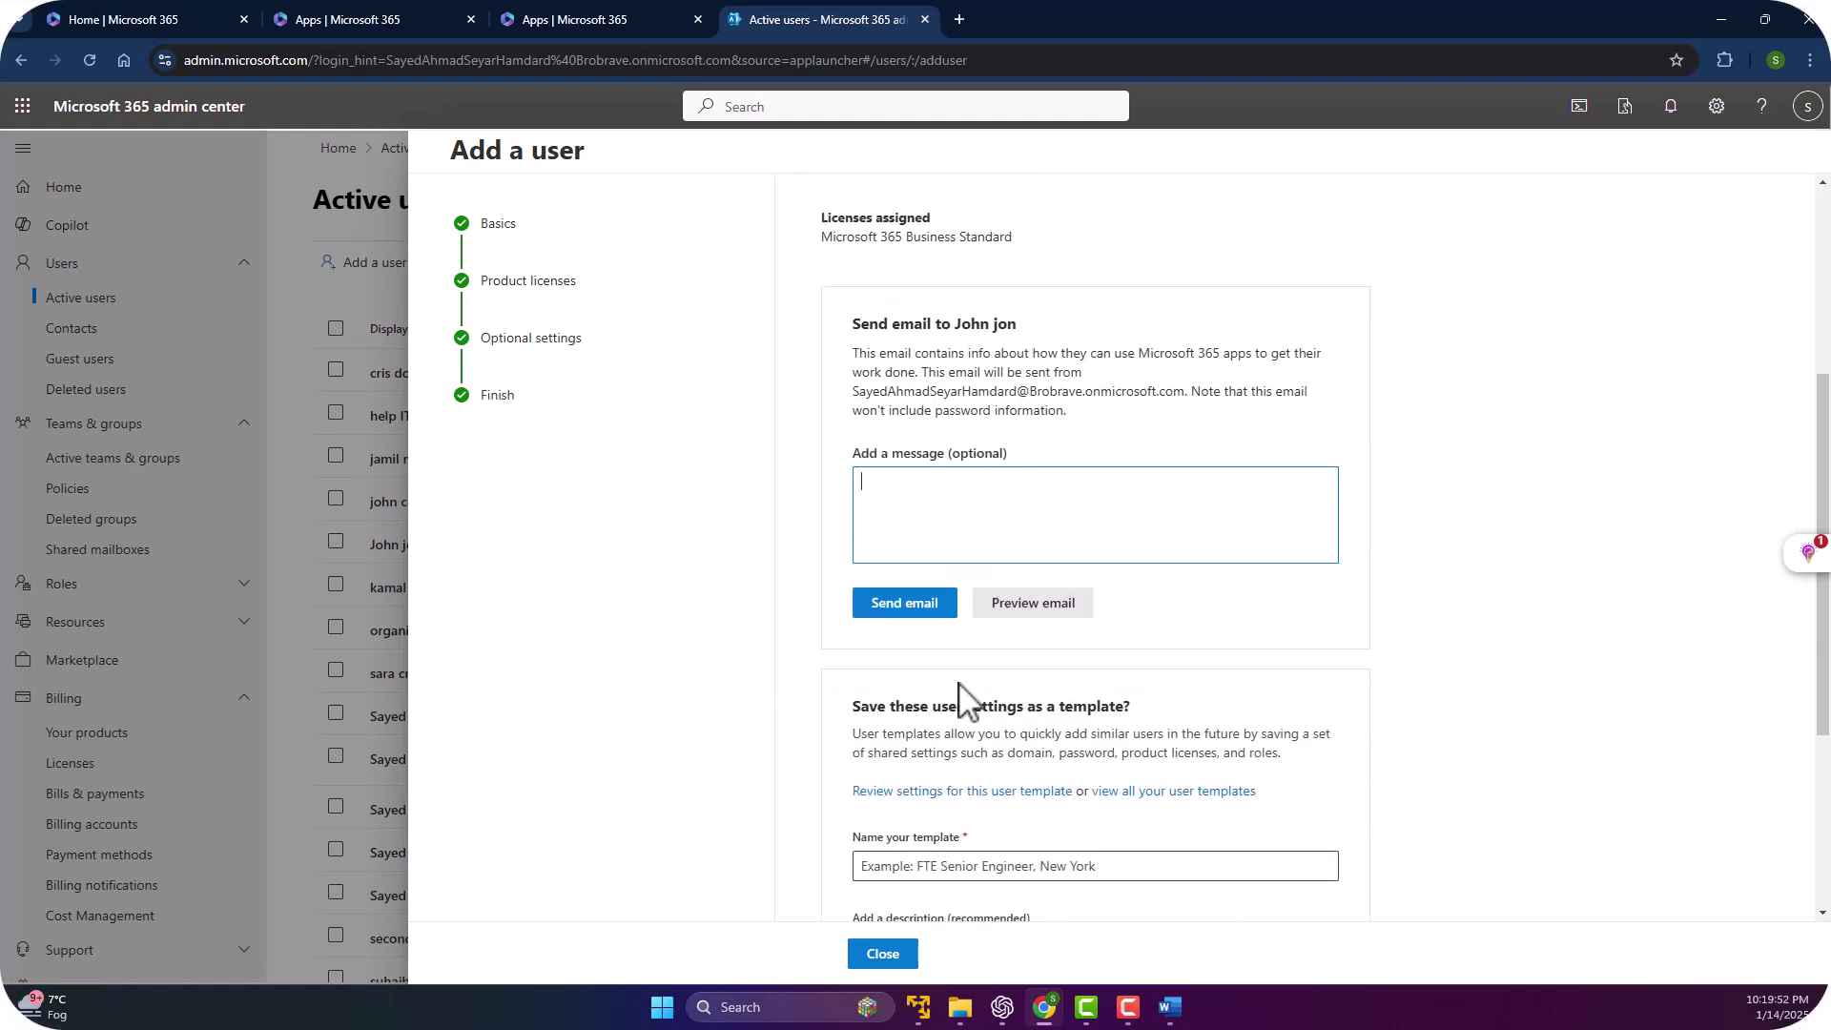
scroll(977, 696, "down", 3)
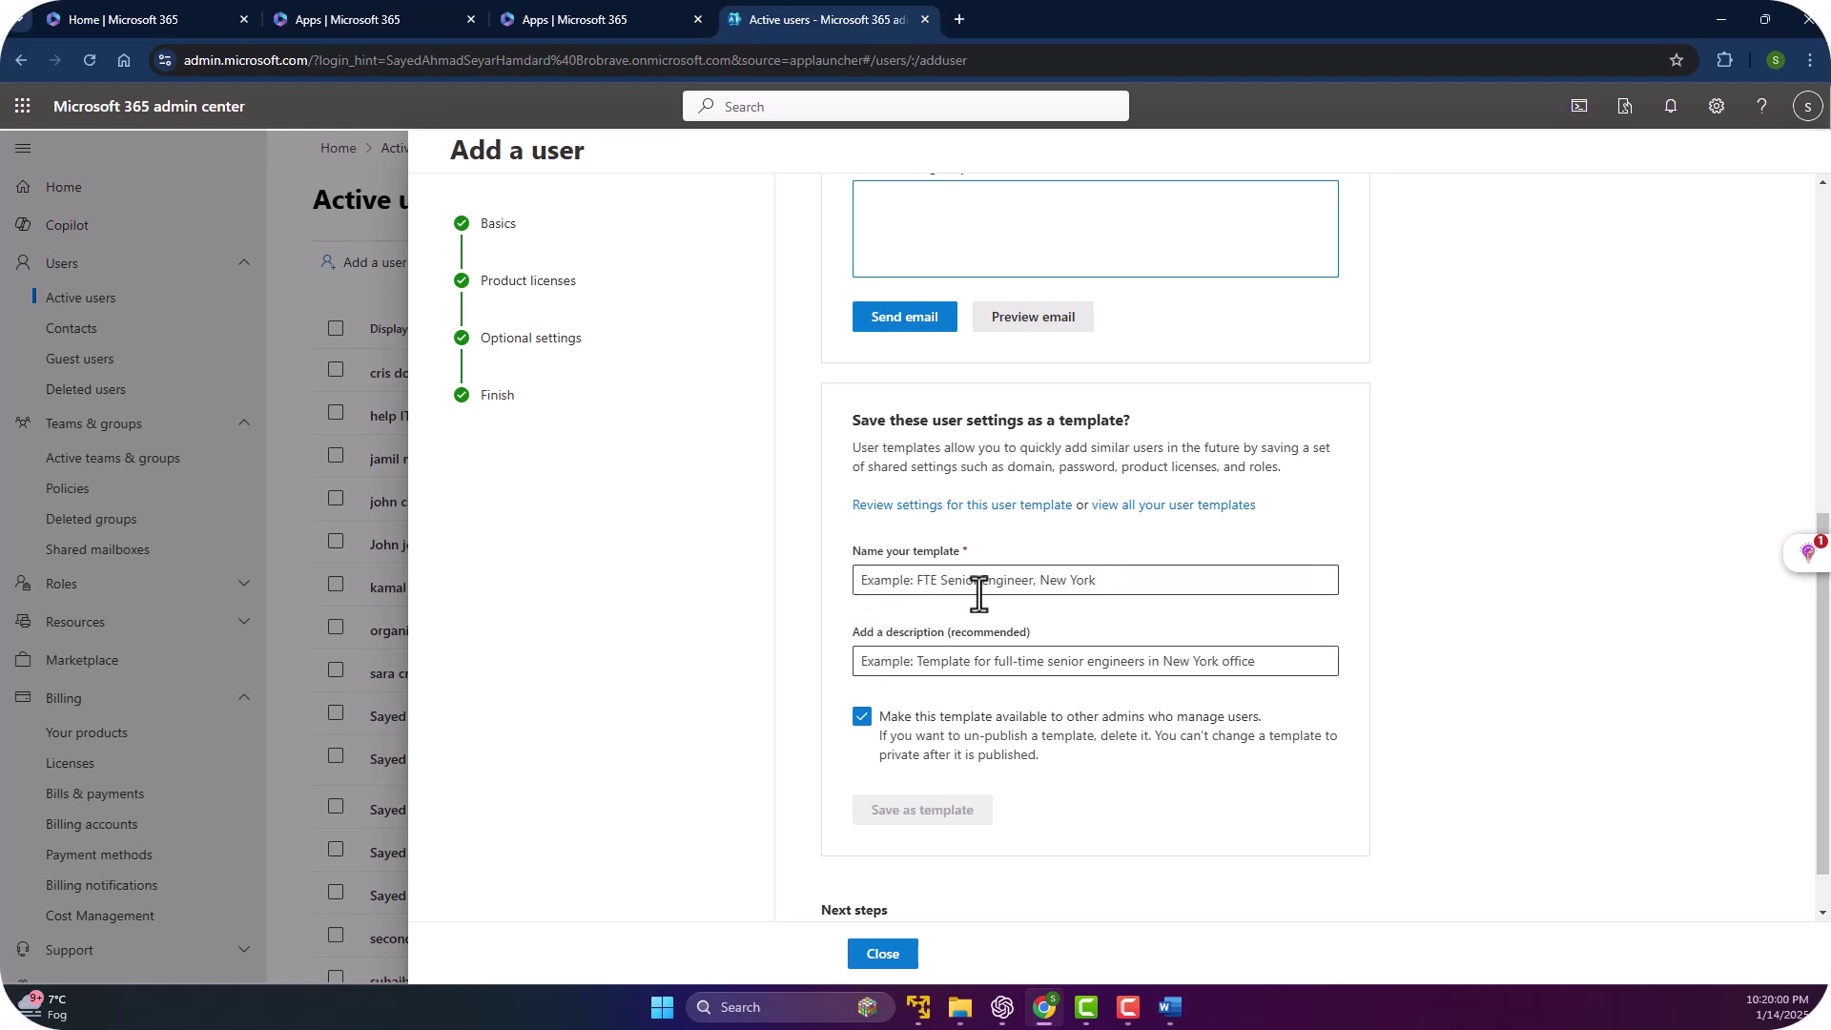
left_click(1140, 583)
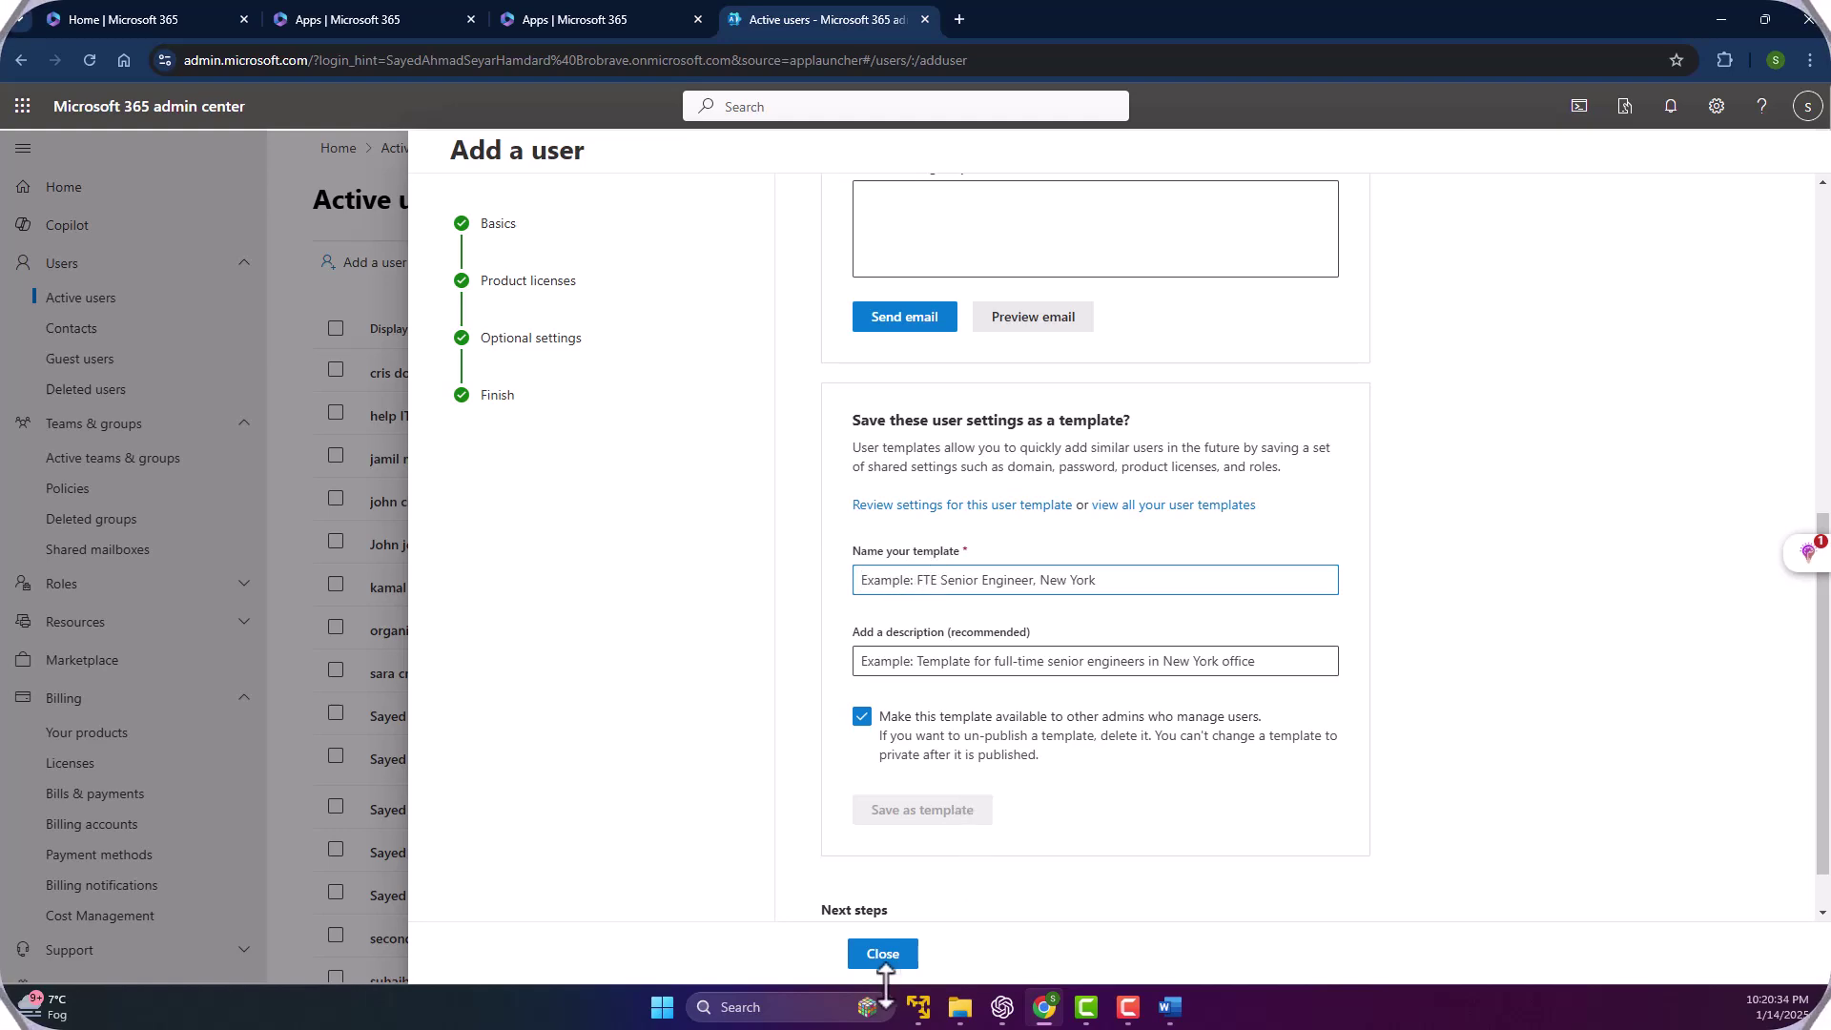
Close the new-user panel and return to the Active users list.
left_click(879, 958)
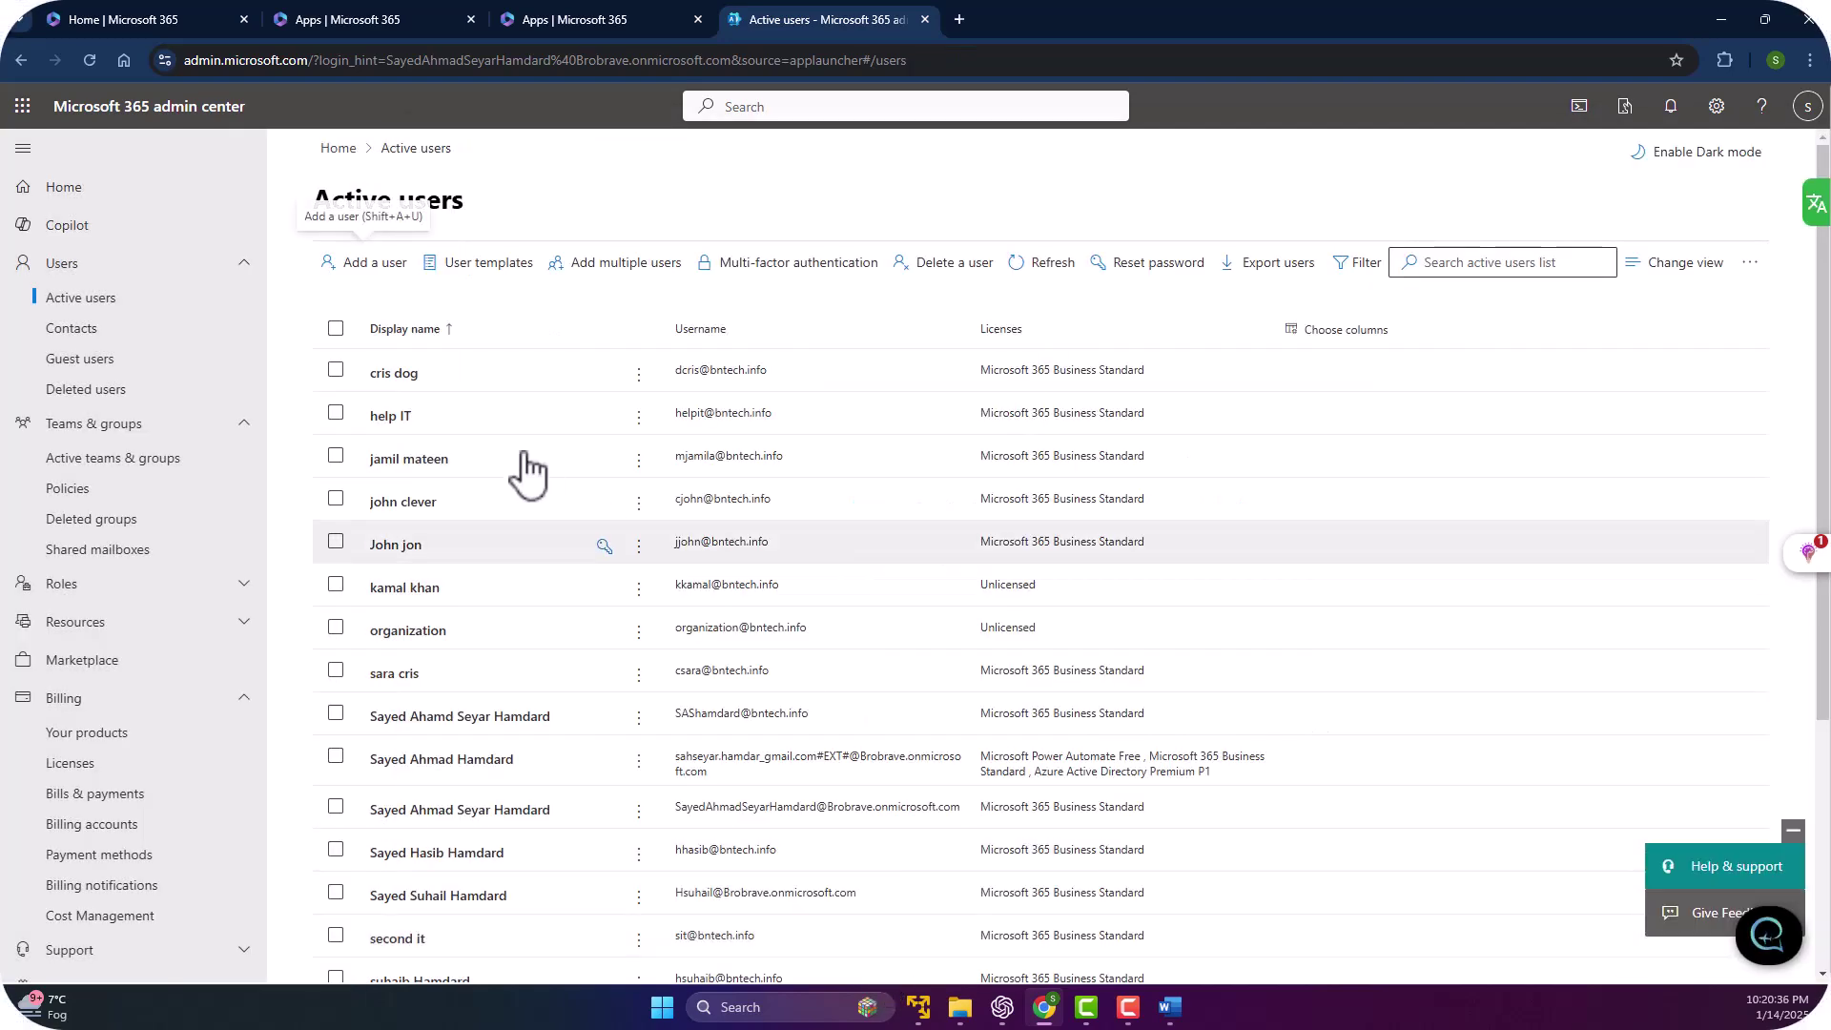
scroll(494, 557, "down", 3)
scroll(494, 556, "up", 3)
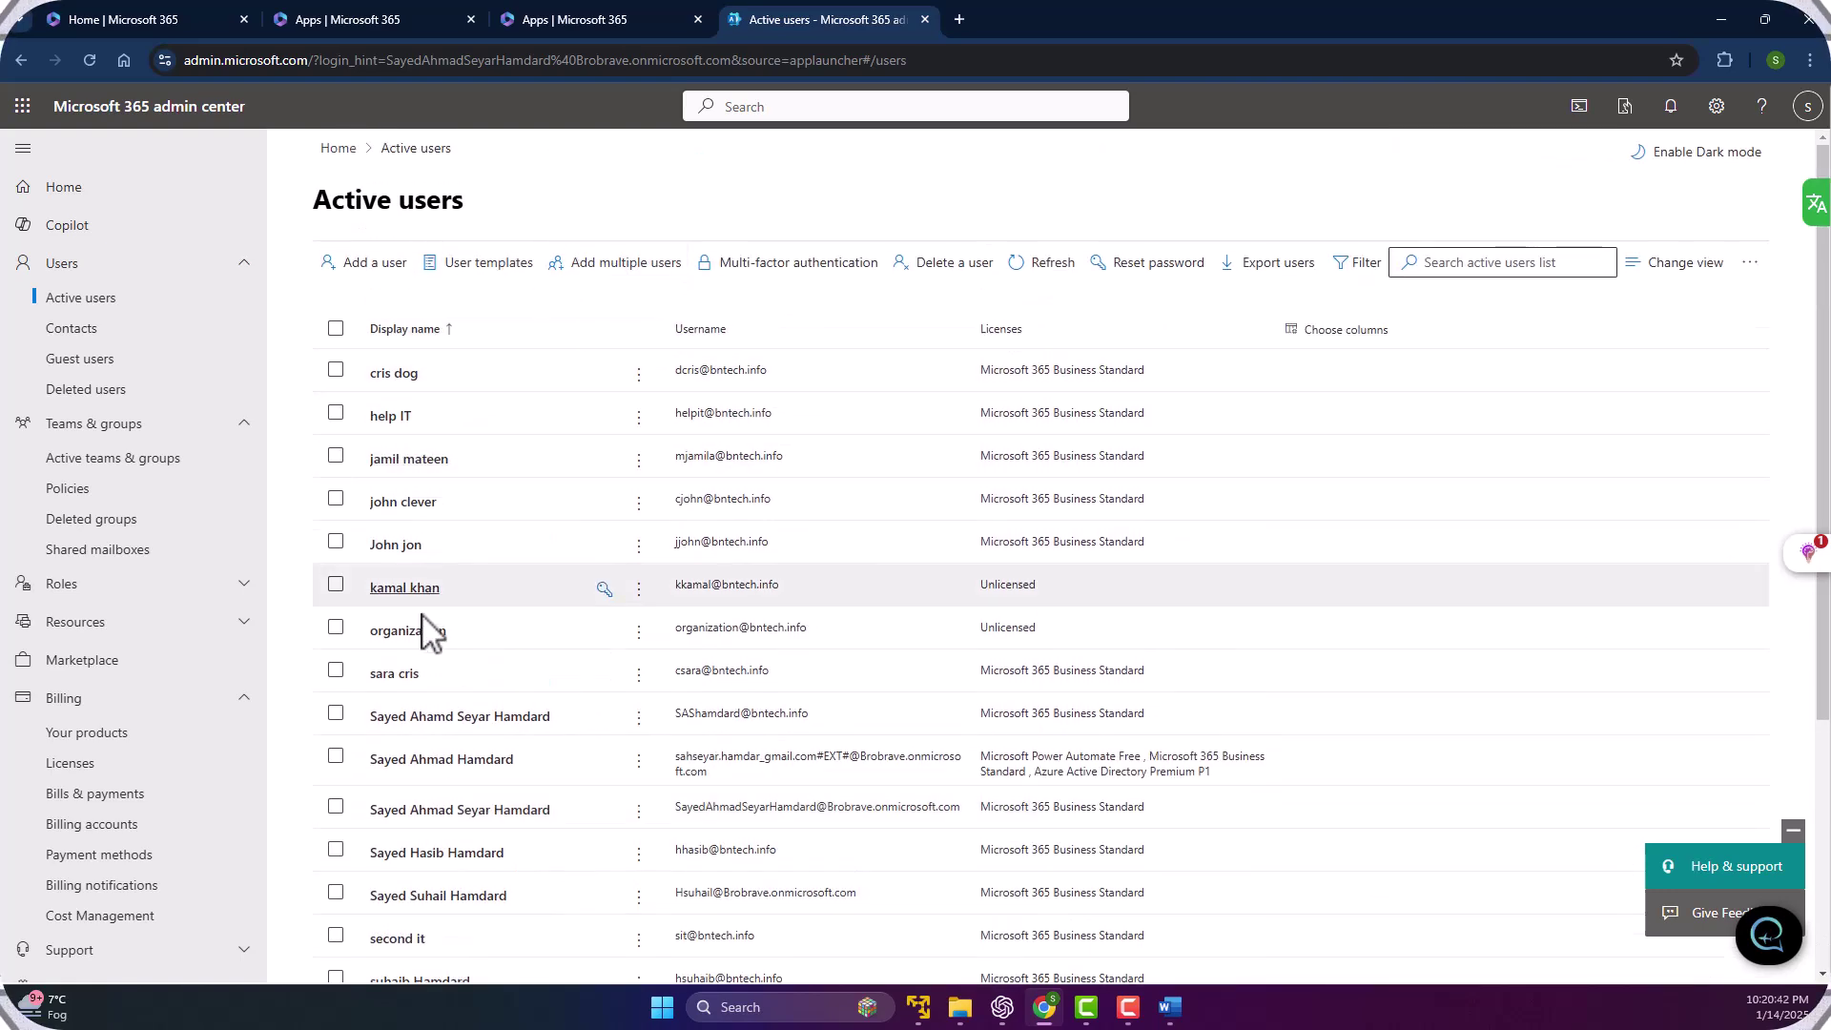
scroll(439, 524, "down", 3)
scroll(477, 524, "up", 3)
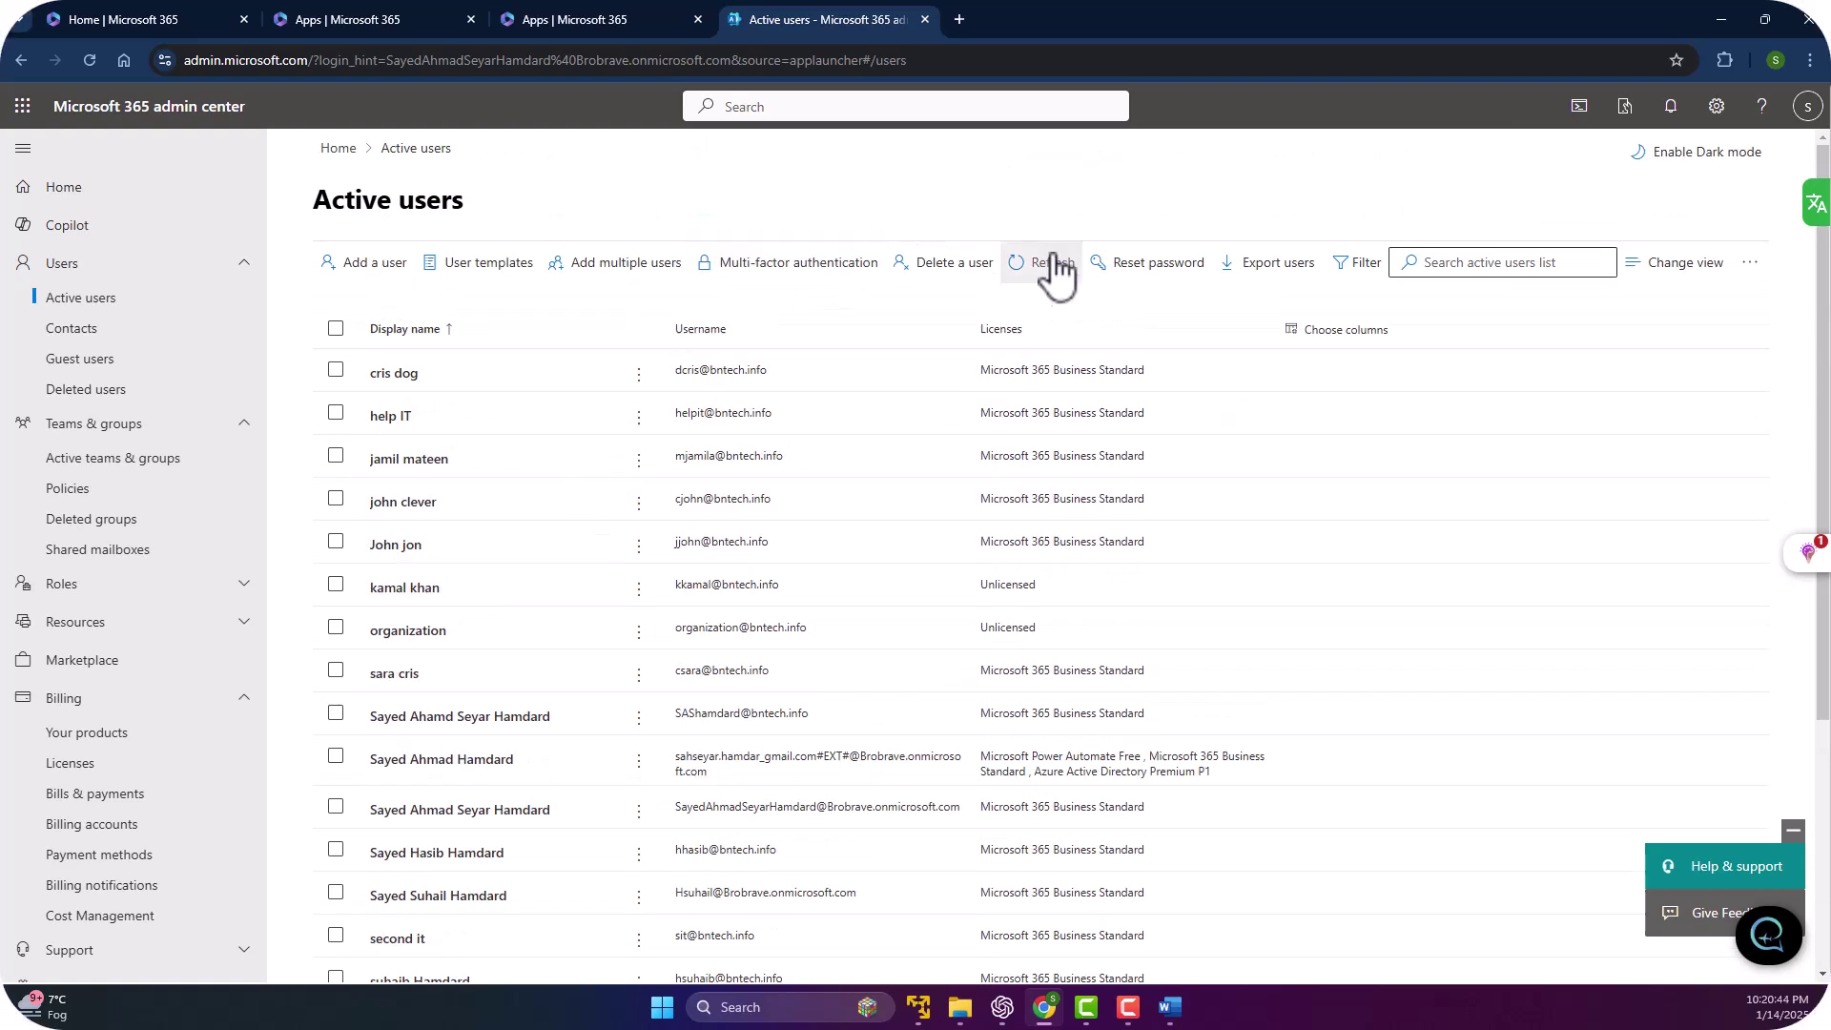
Refresh Active users and confirm the new user shows a Microsoft 365 Business Standard licence.
left_click(1060, 272)
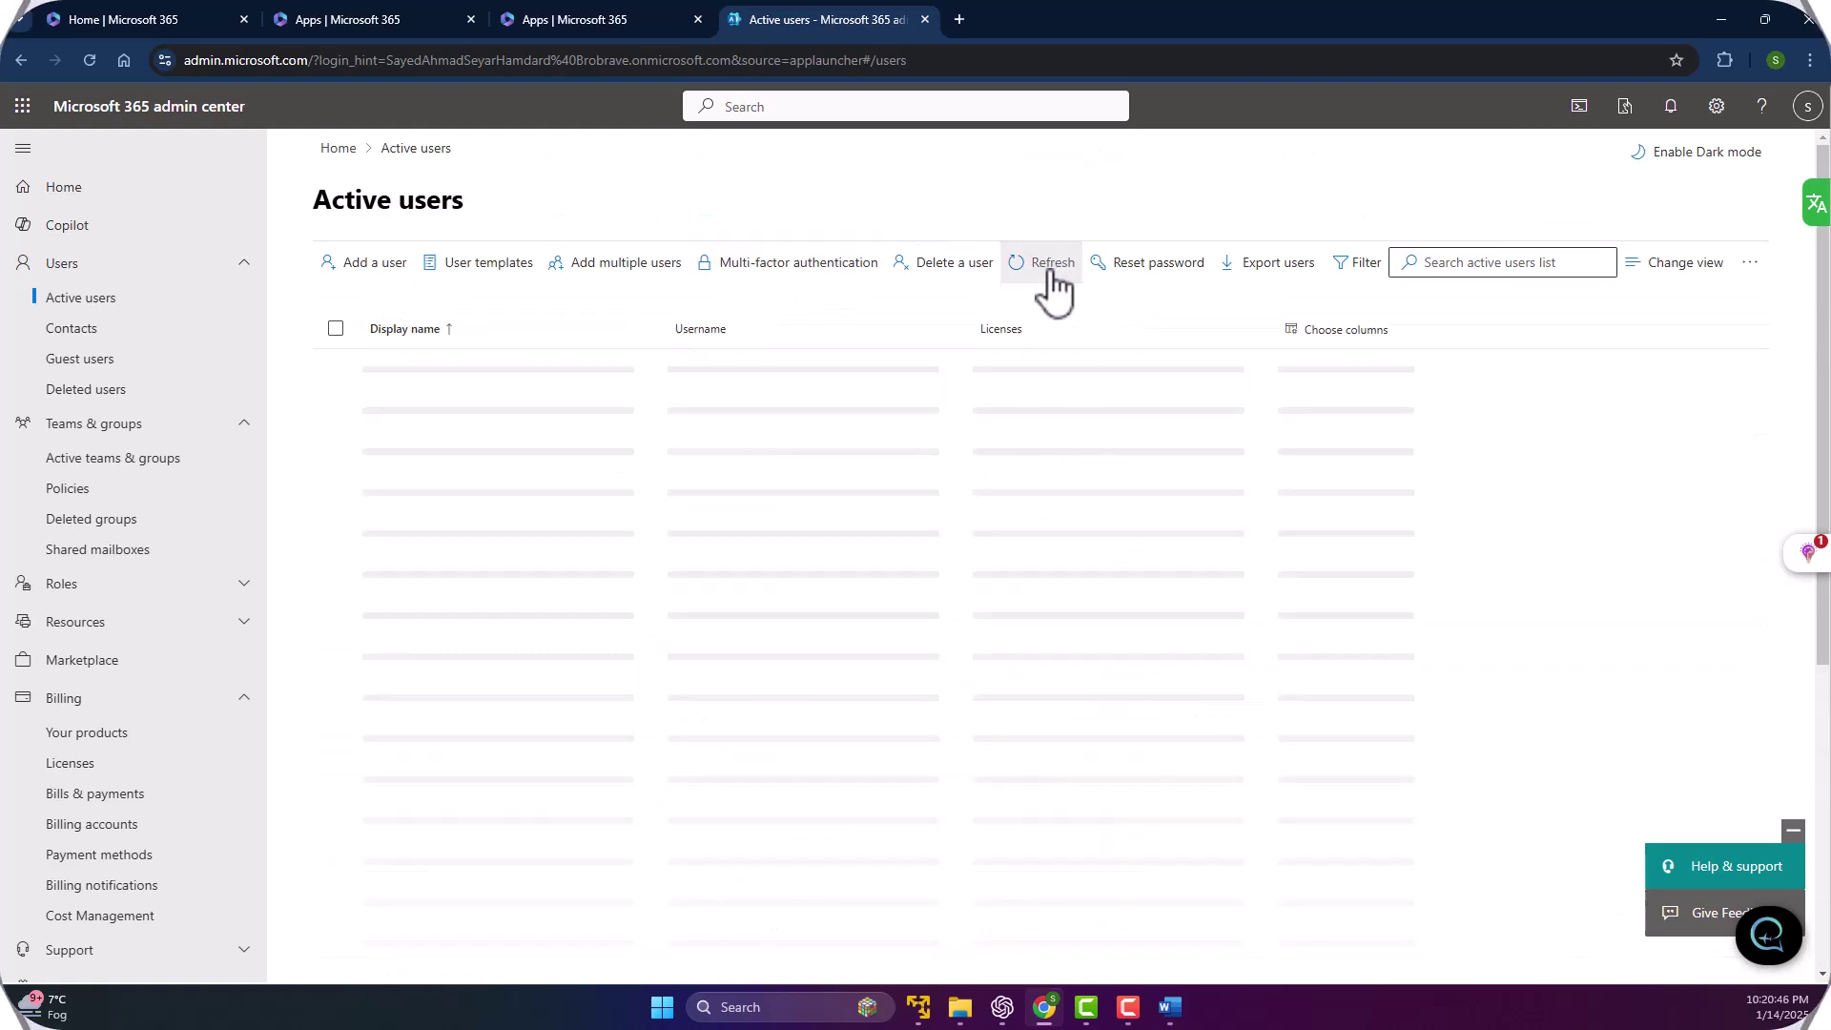
scroll(502, 347, "down", 1)
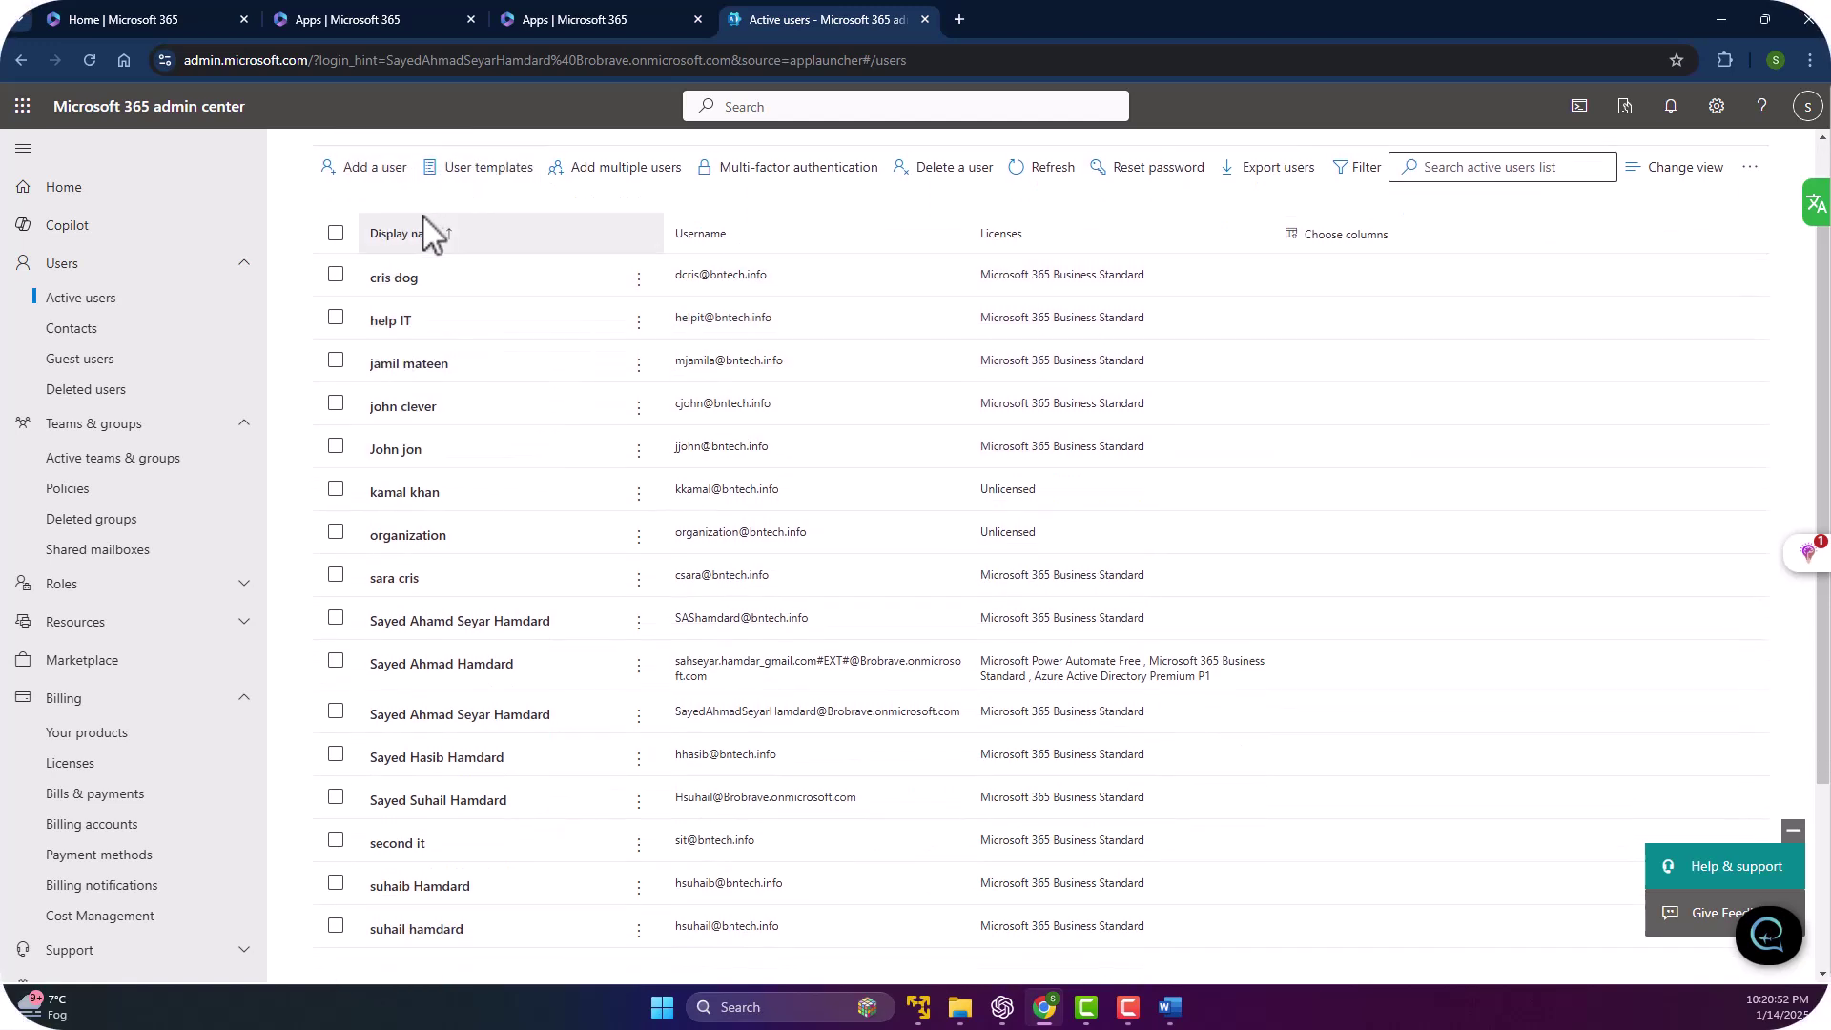
scroll(408, 559, "down", 3)
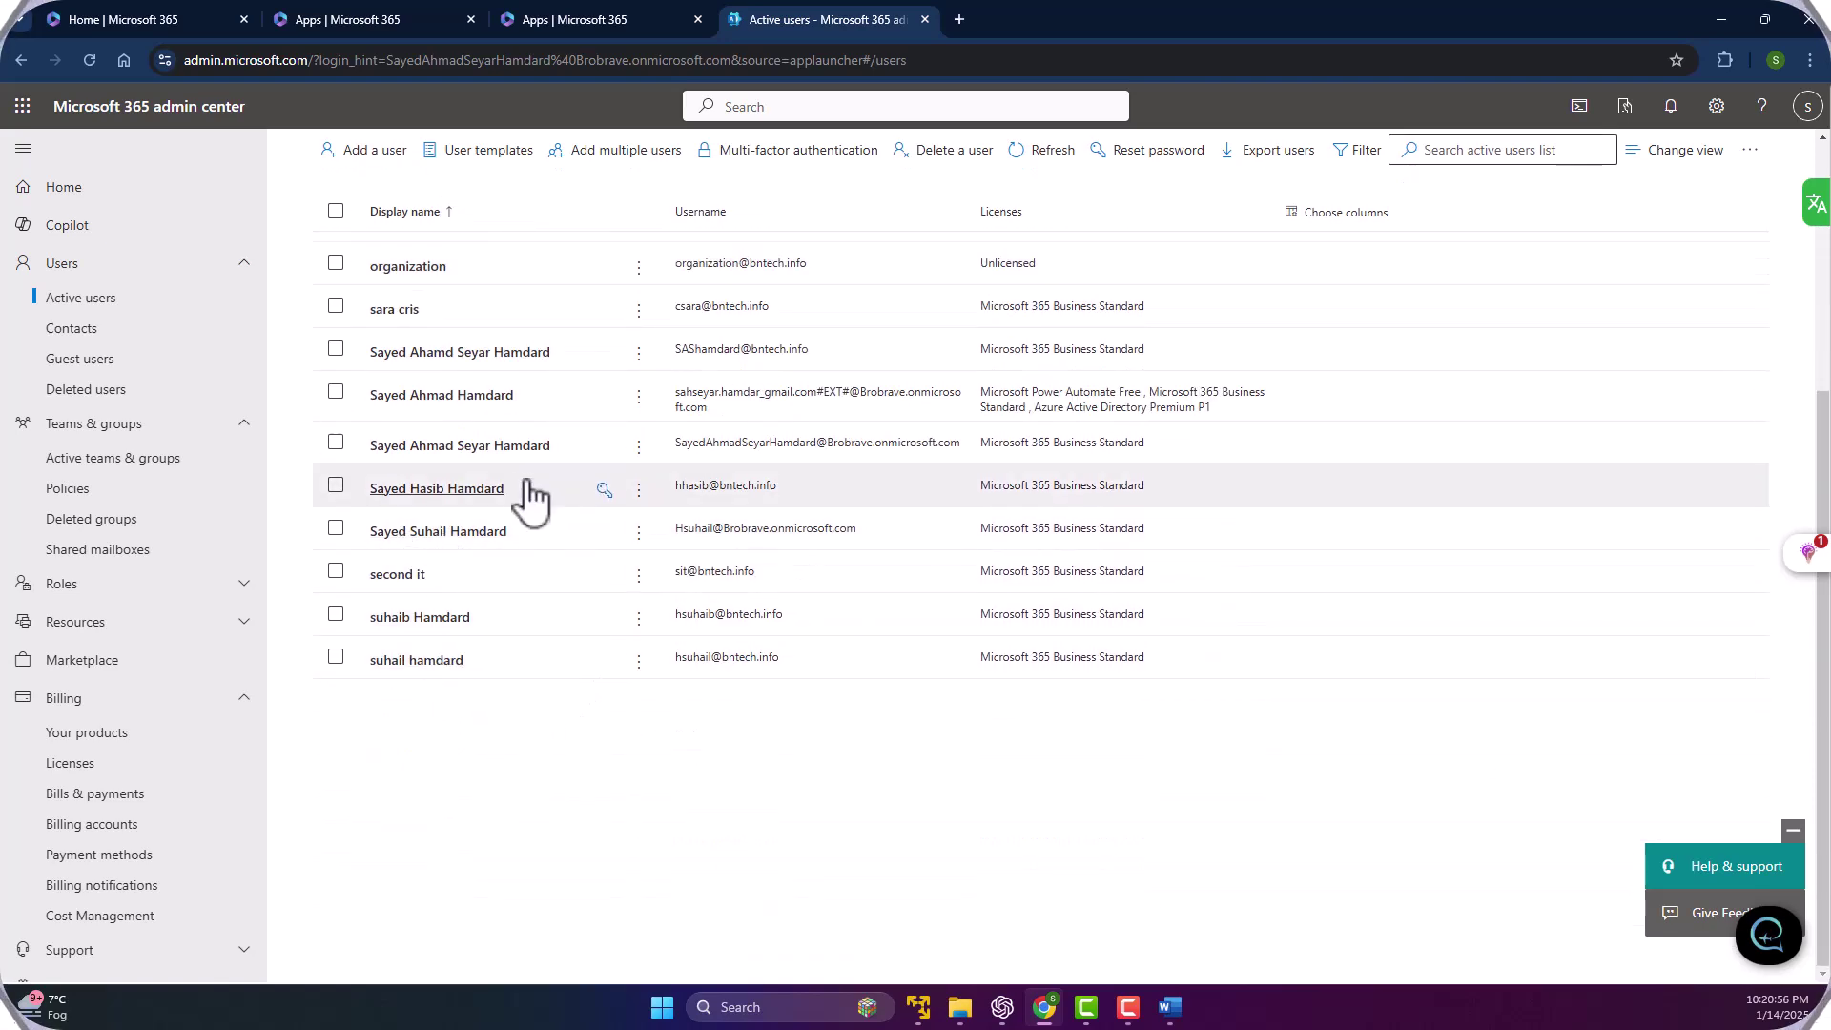
scroll(526, 494, "up", 2)
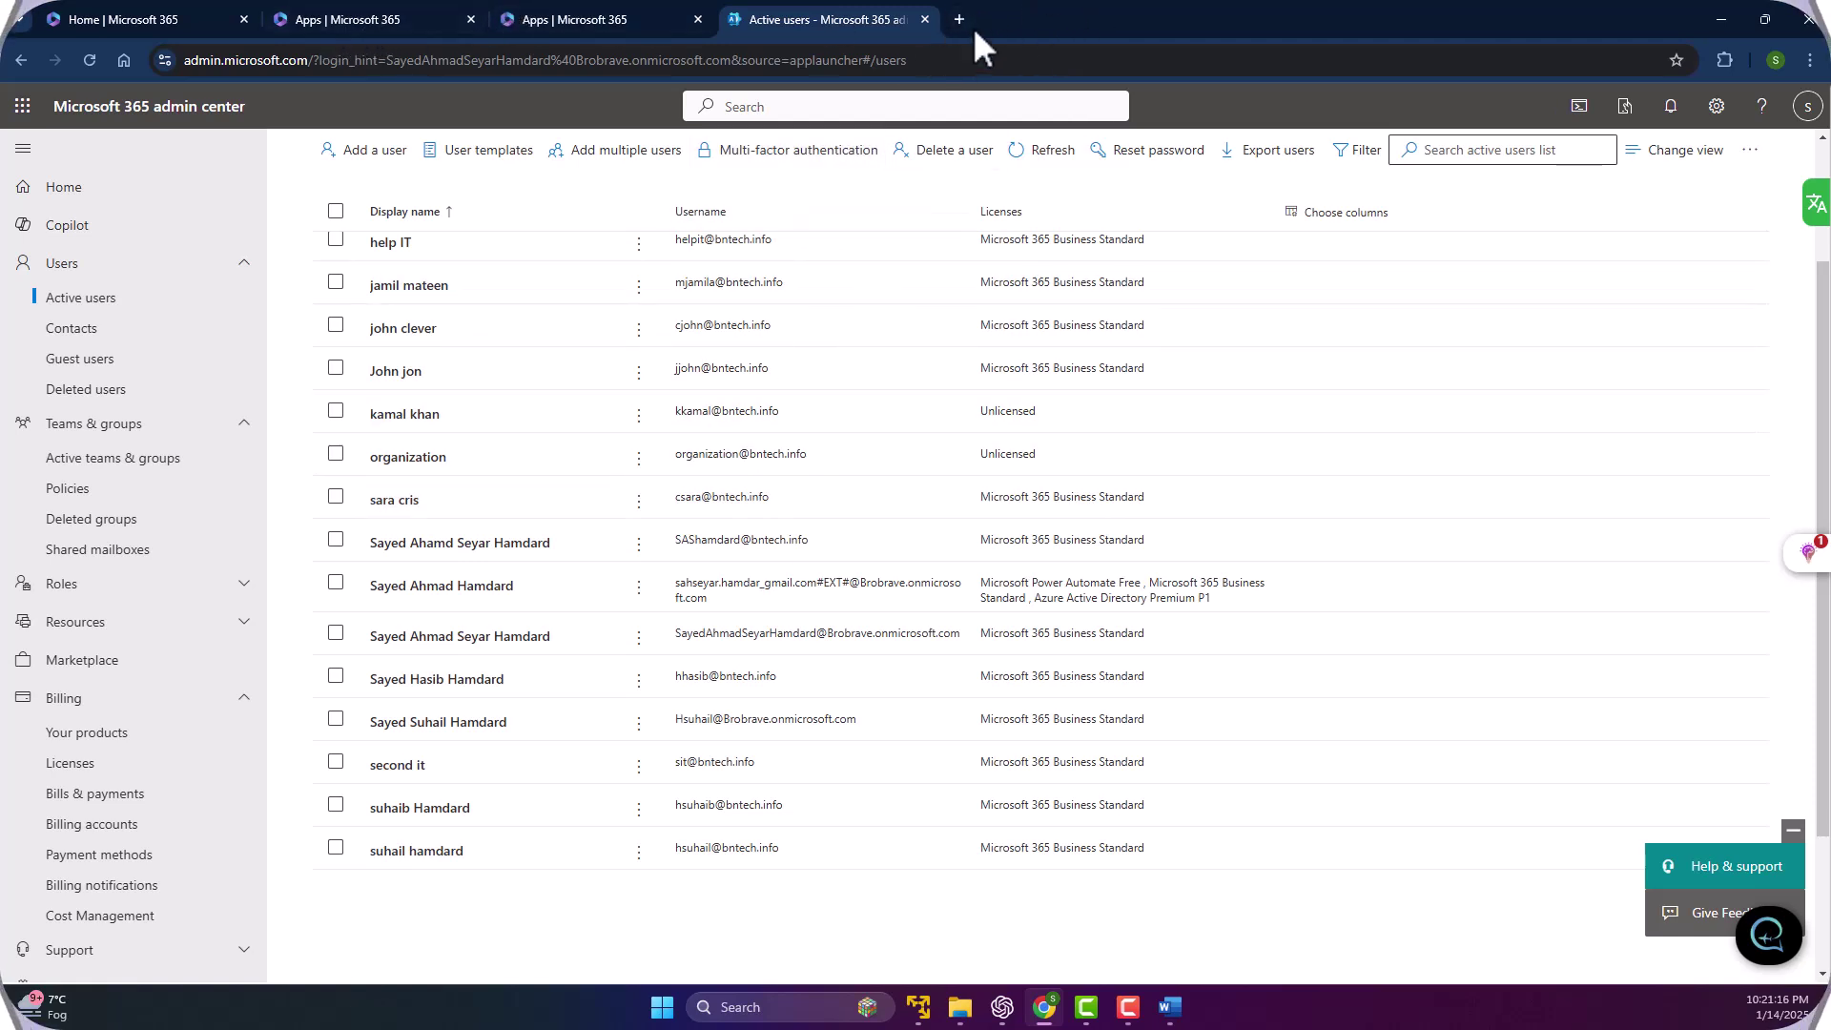
In a new tab go to Outlook and choose to sign in with a different account.
left_click(957, 18)
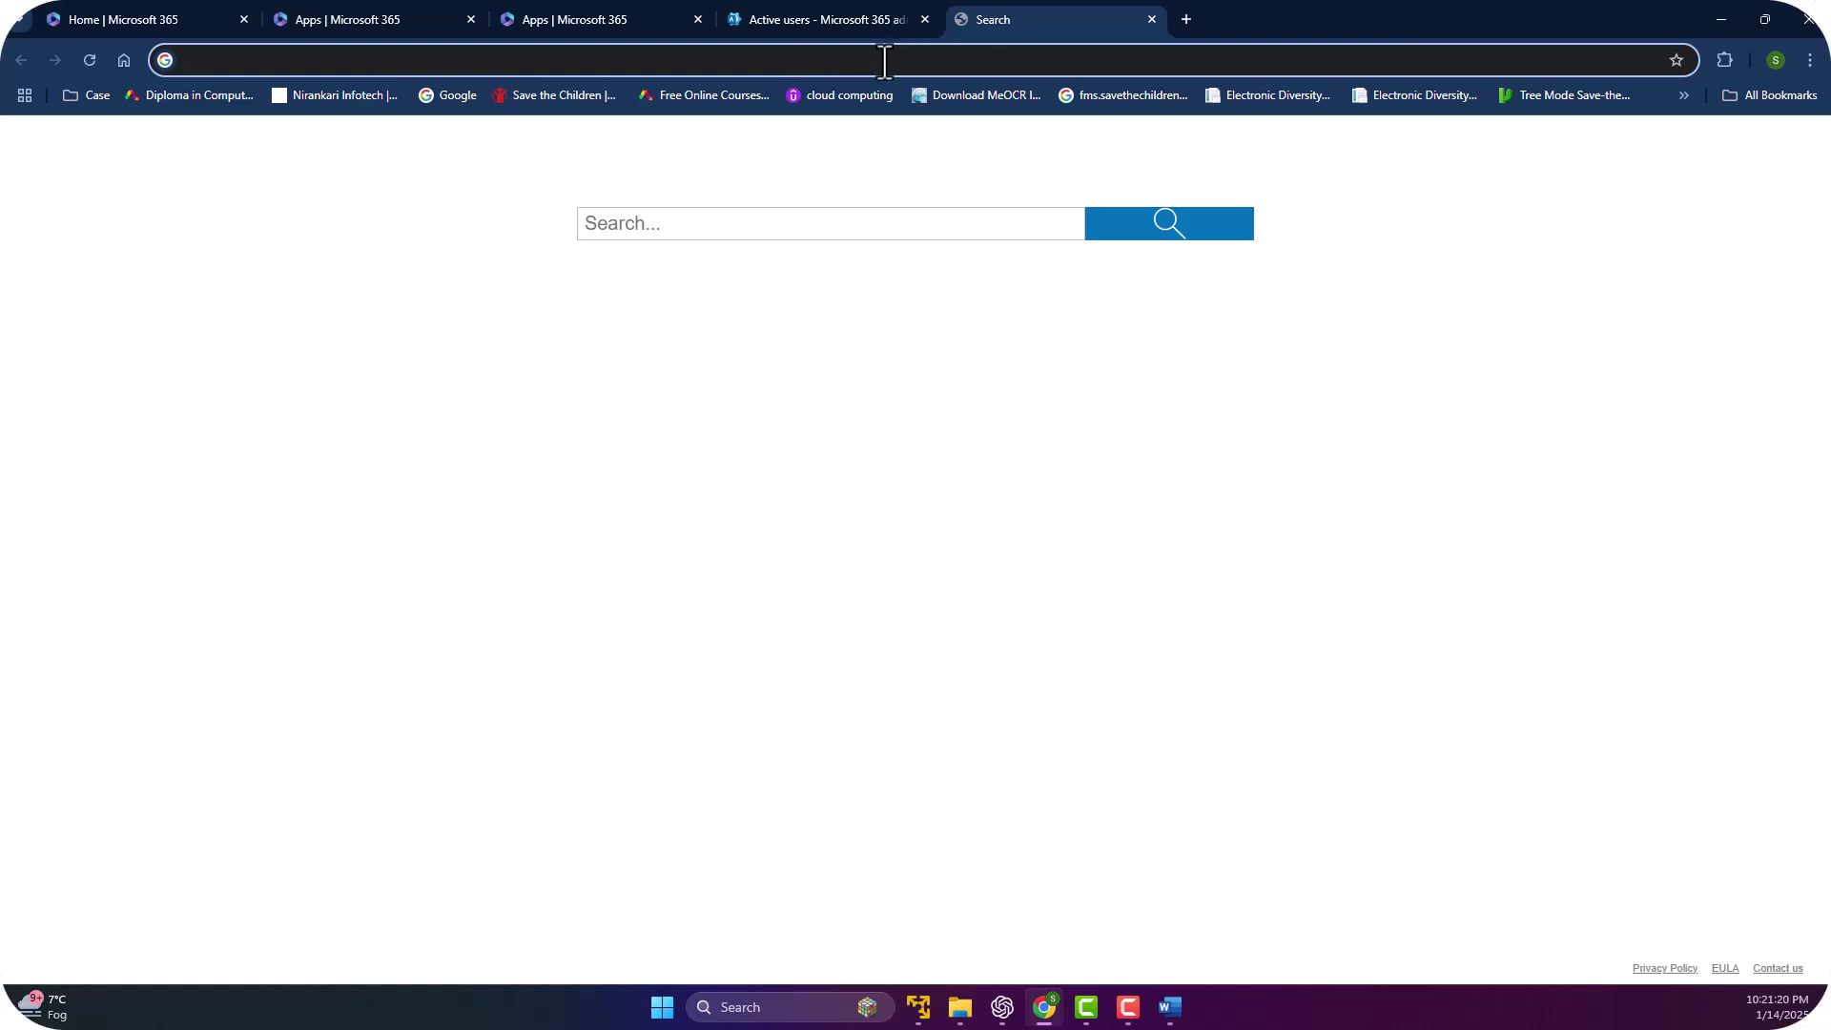
type("outlook")
key("Return")
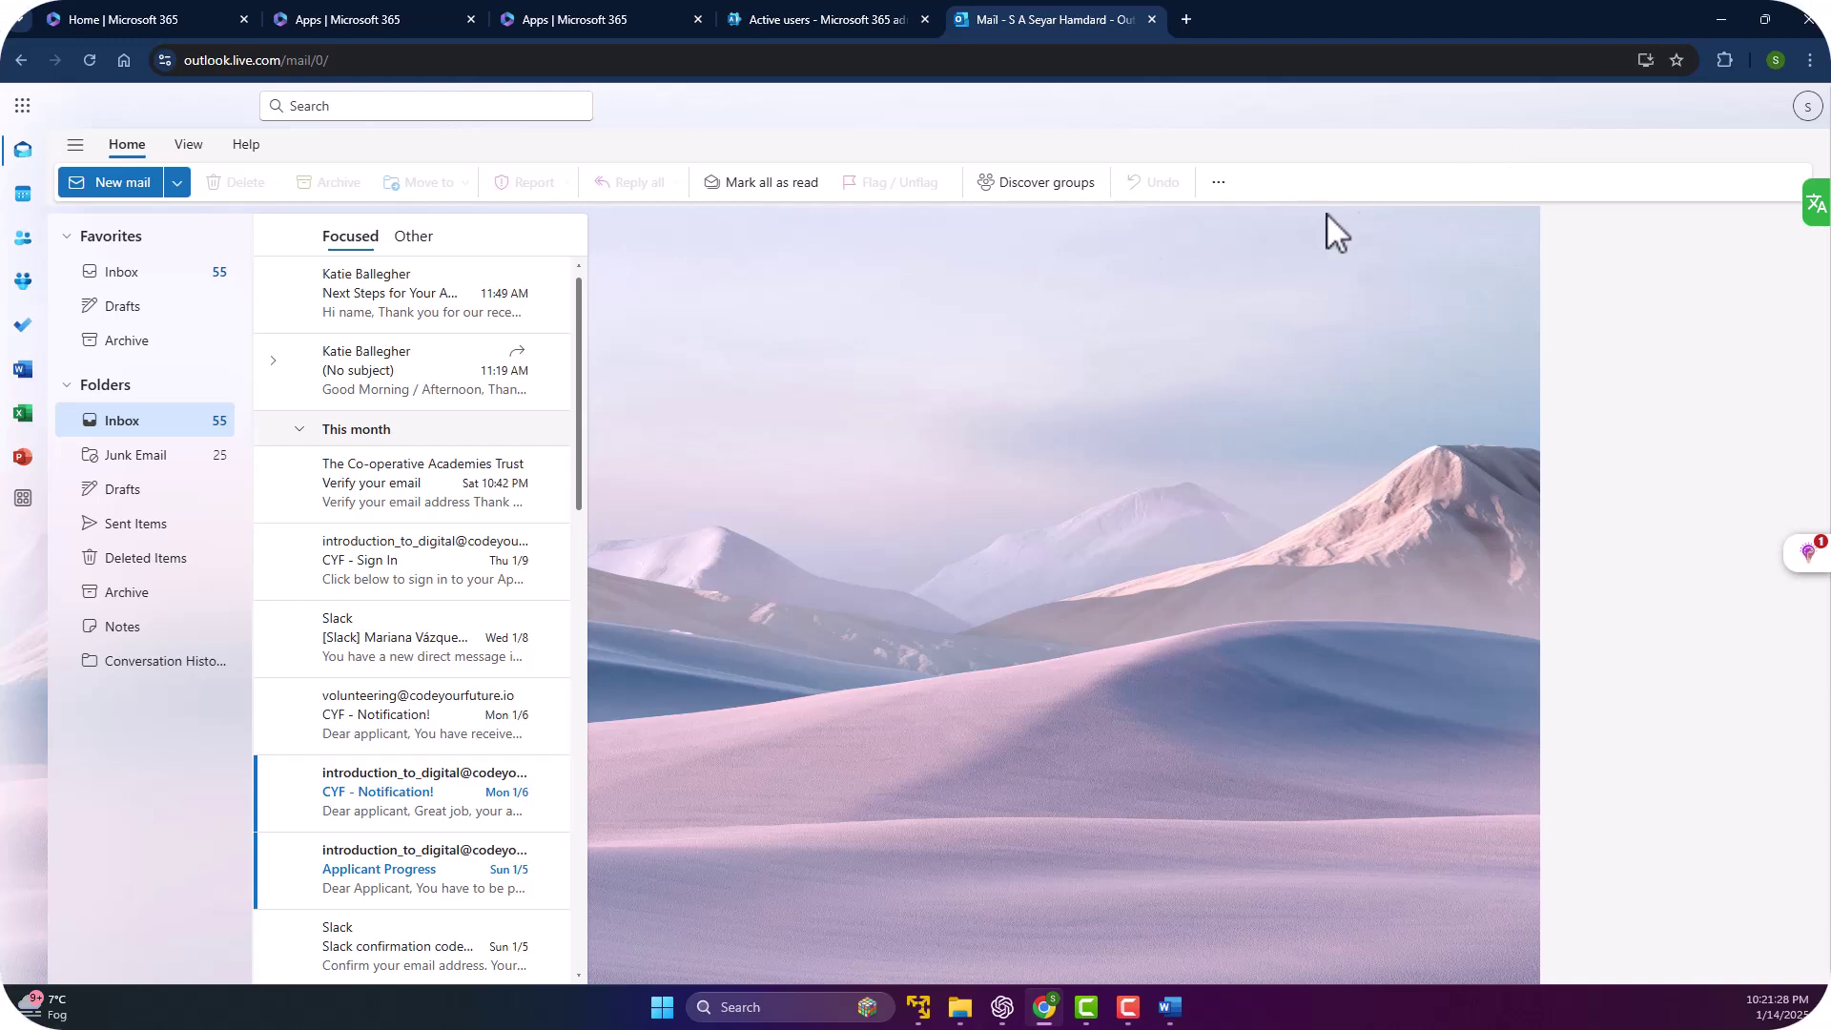
left_click(1808, 113)
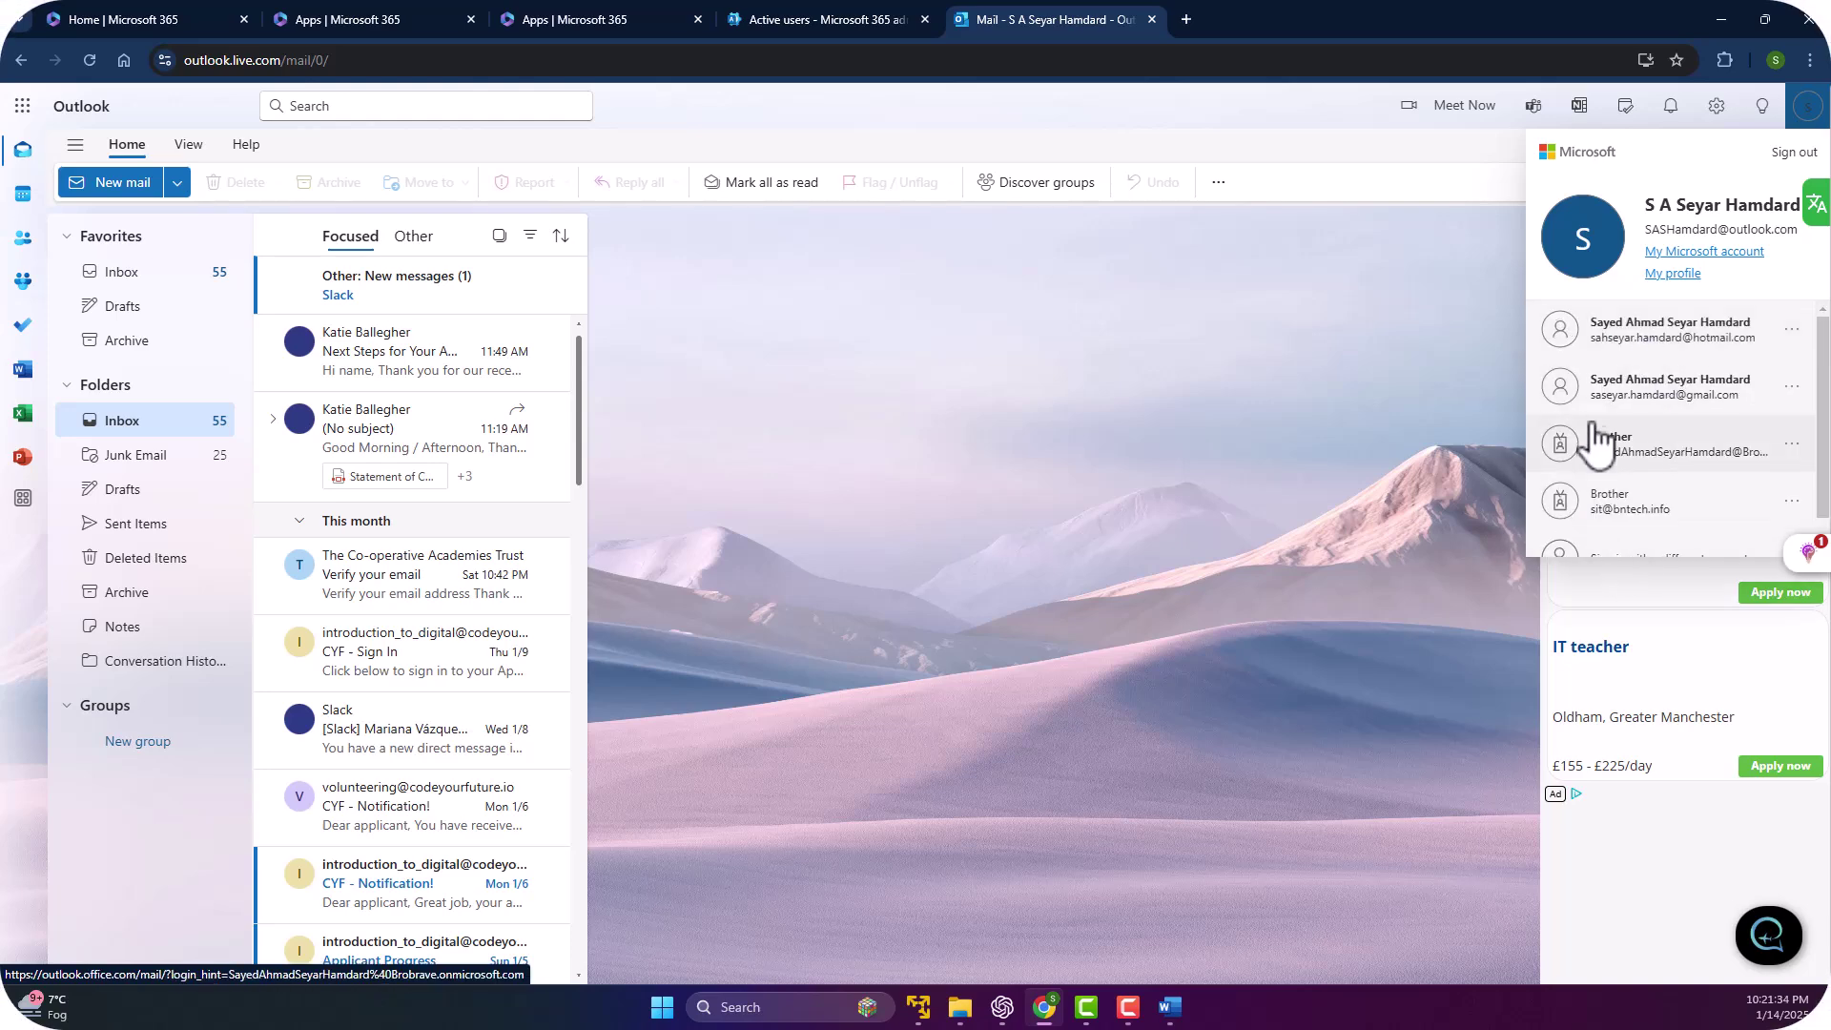
scroll(1606, 476, "down", 1)
left_click(1611, 541)
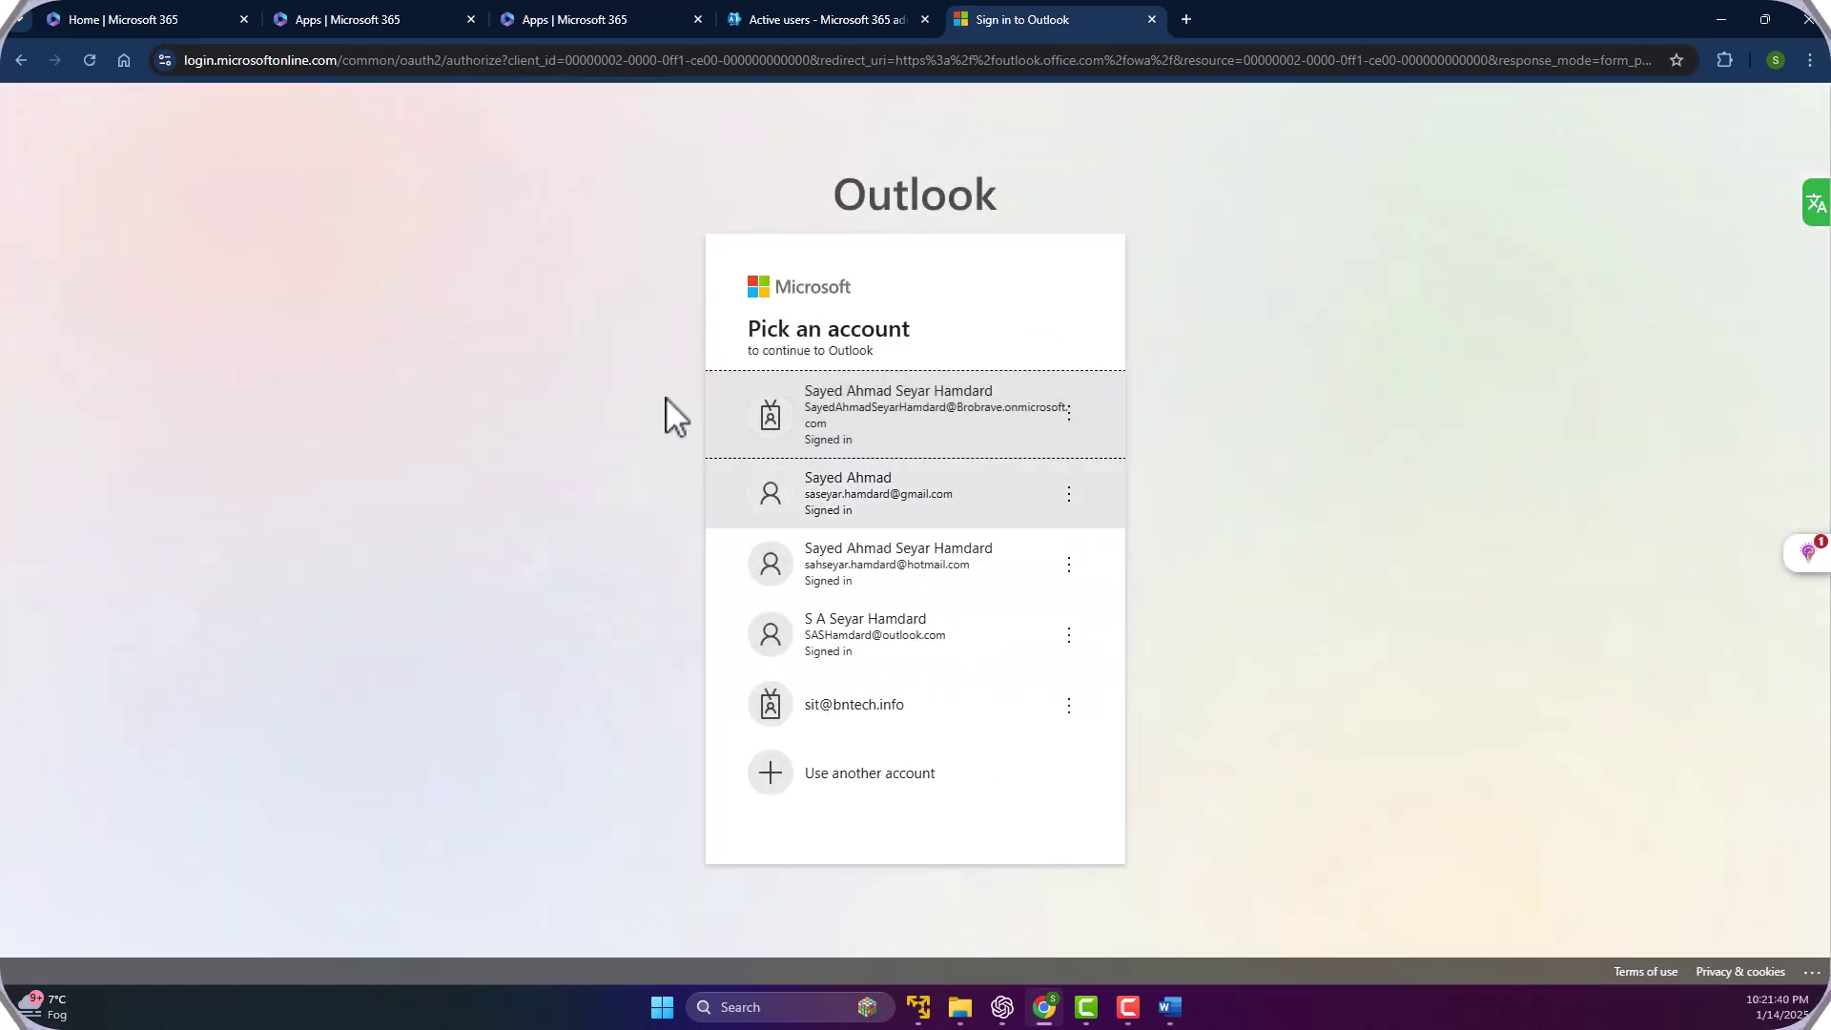
Enter the new user's username, paste the copied password and attempt to sign in.
left_click(852, 790)
left_click(789, 503)
left_click(791, 503)
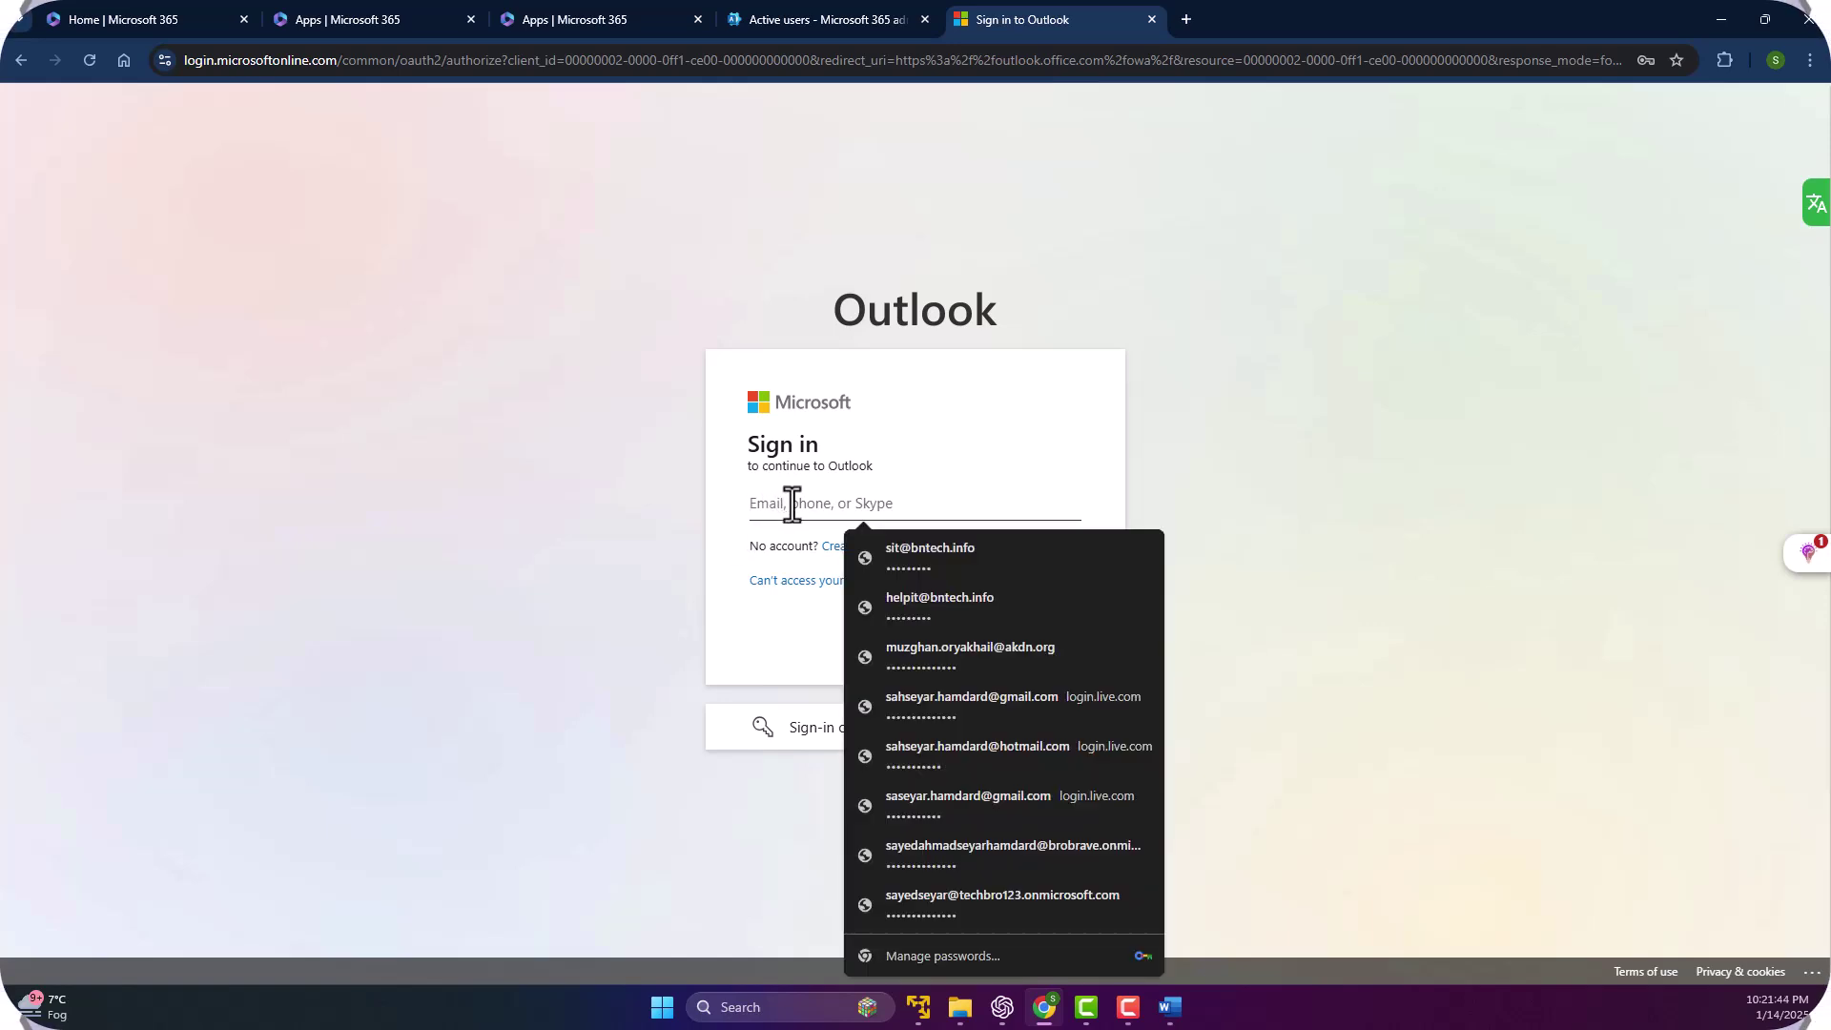
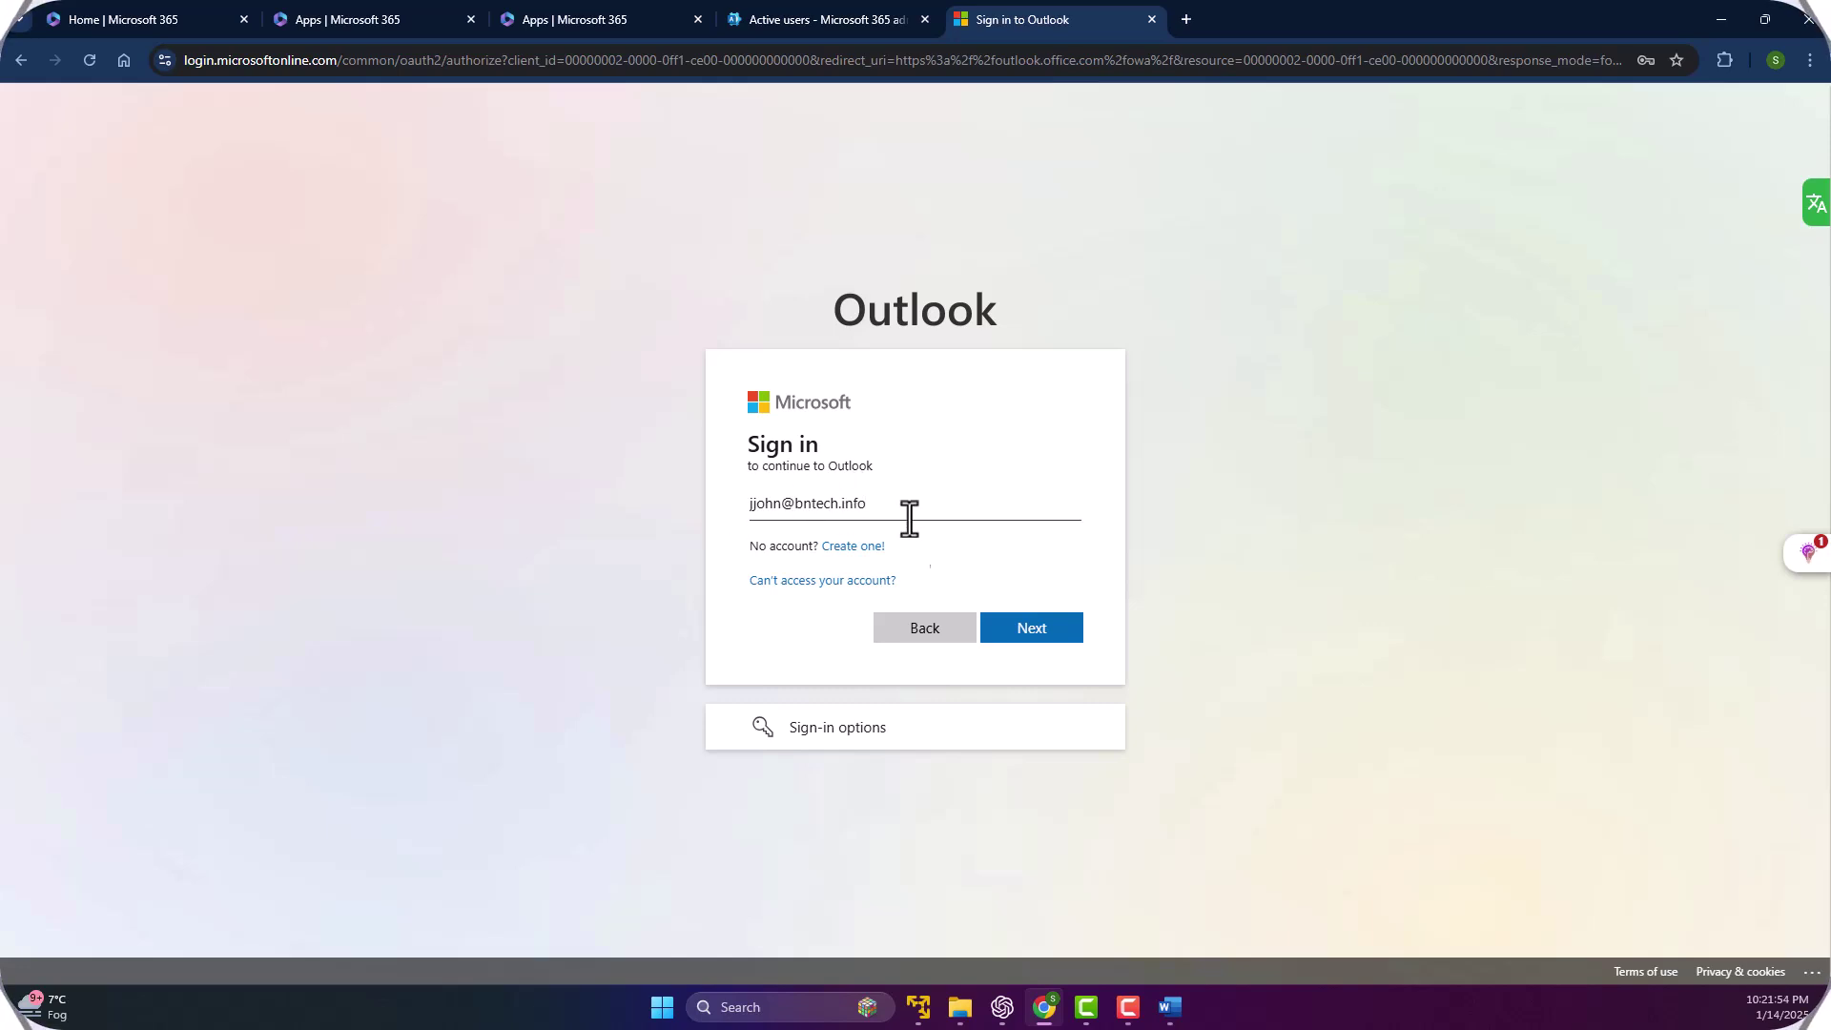
left_click(1020, 635)
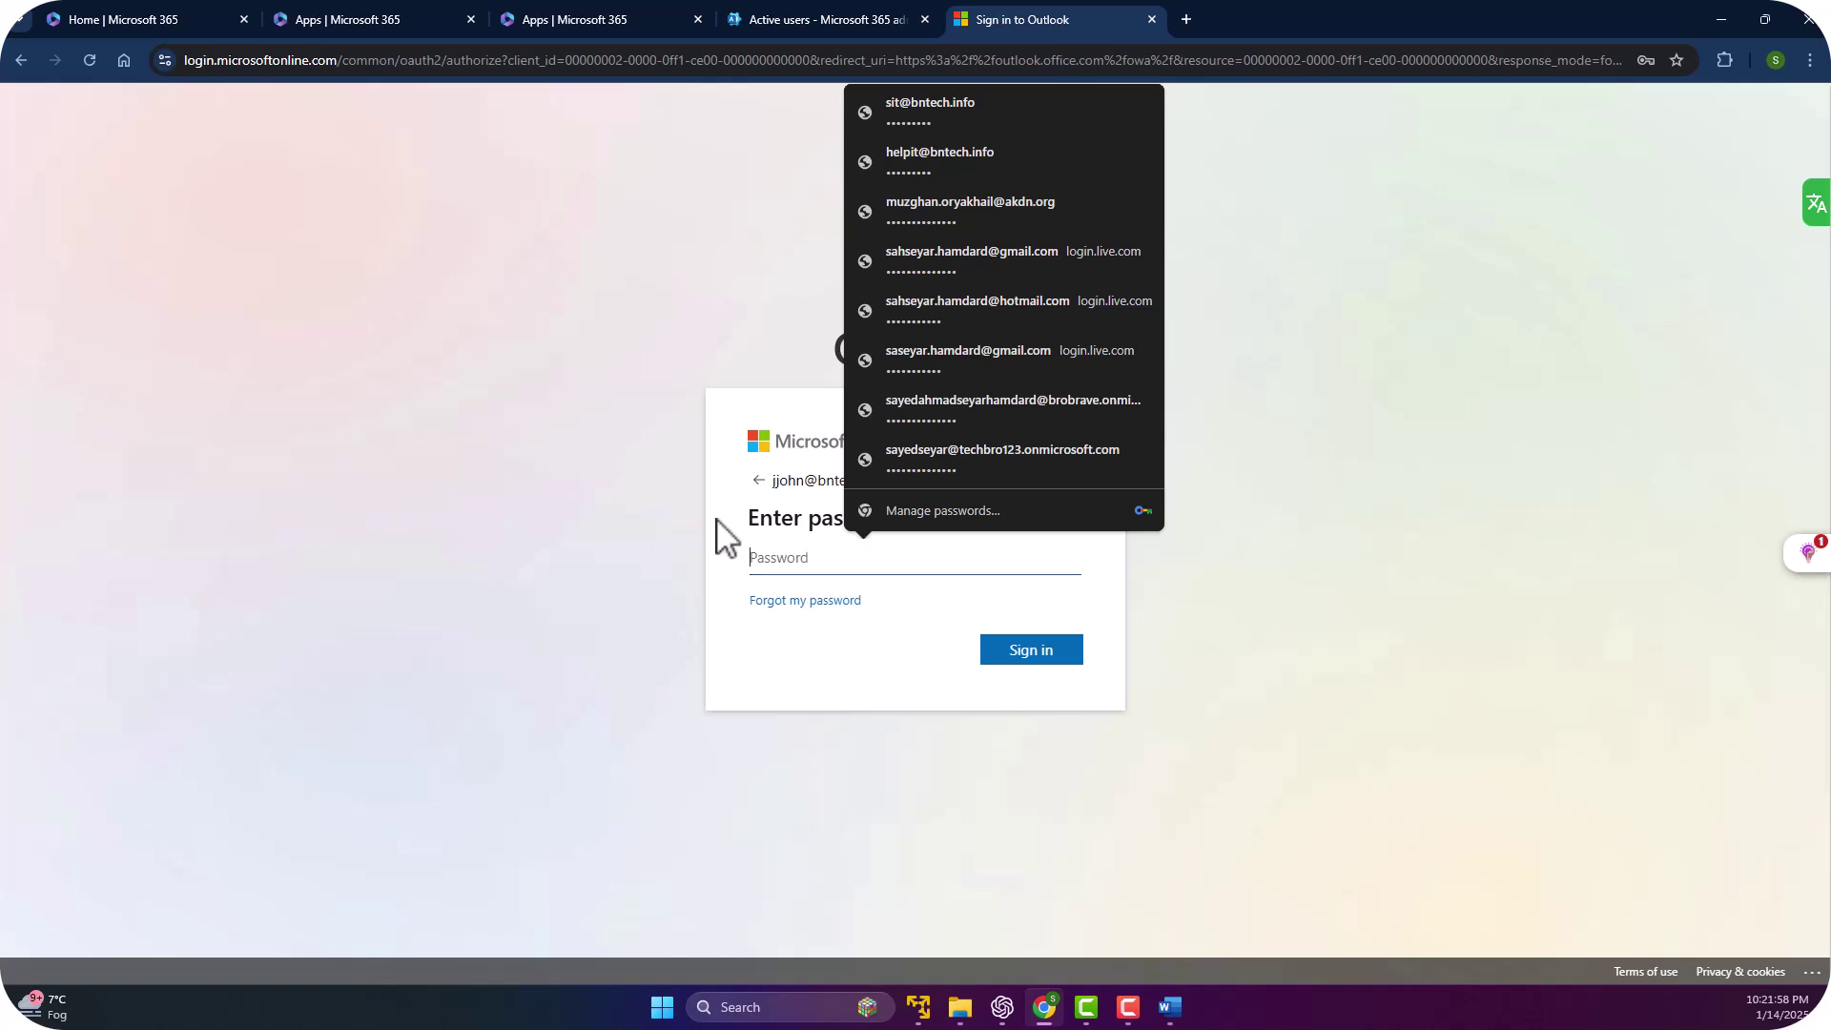
right_click(774, 560)
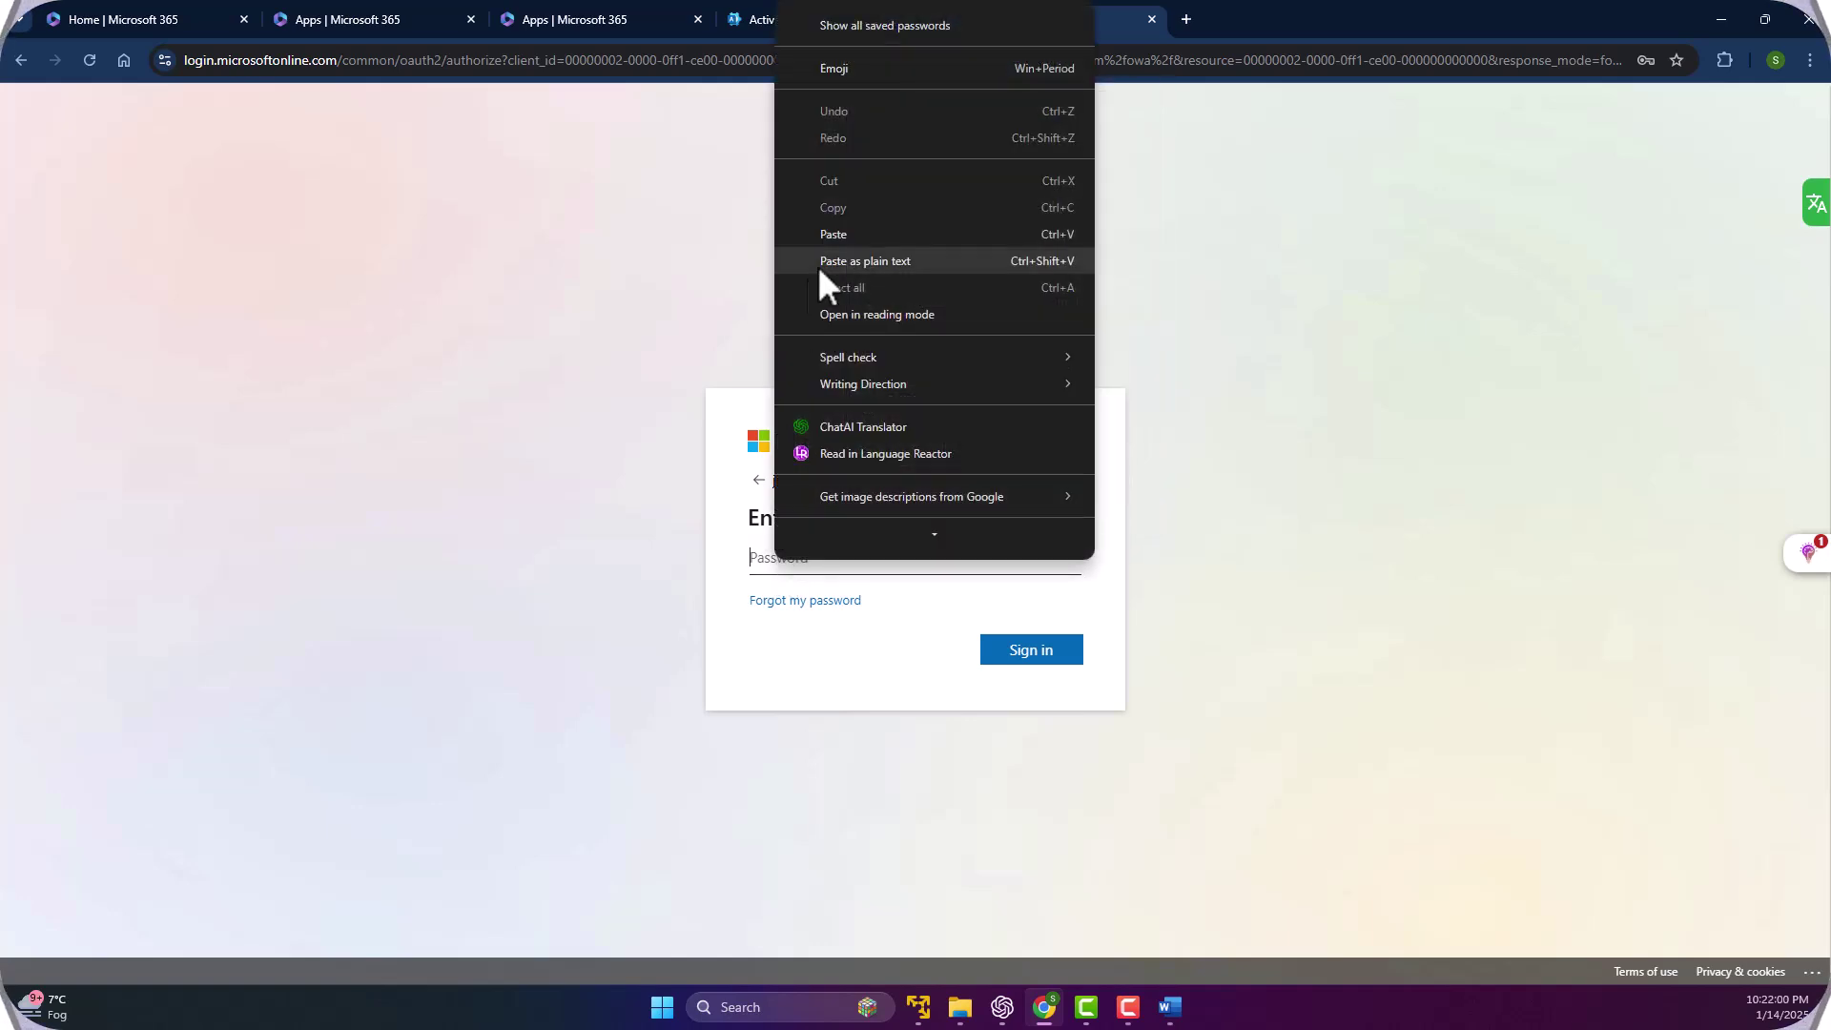
left_click(877, 234)
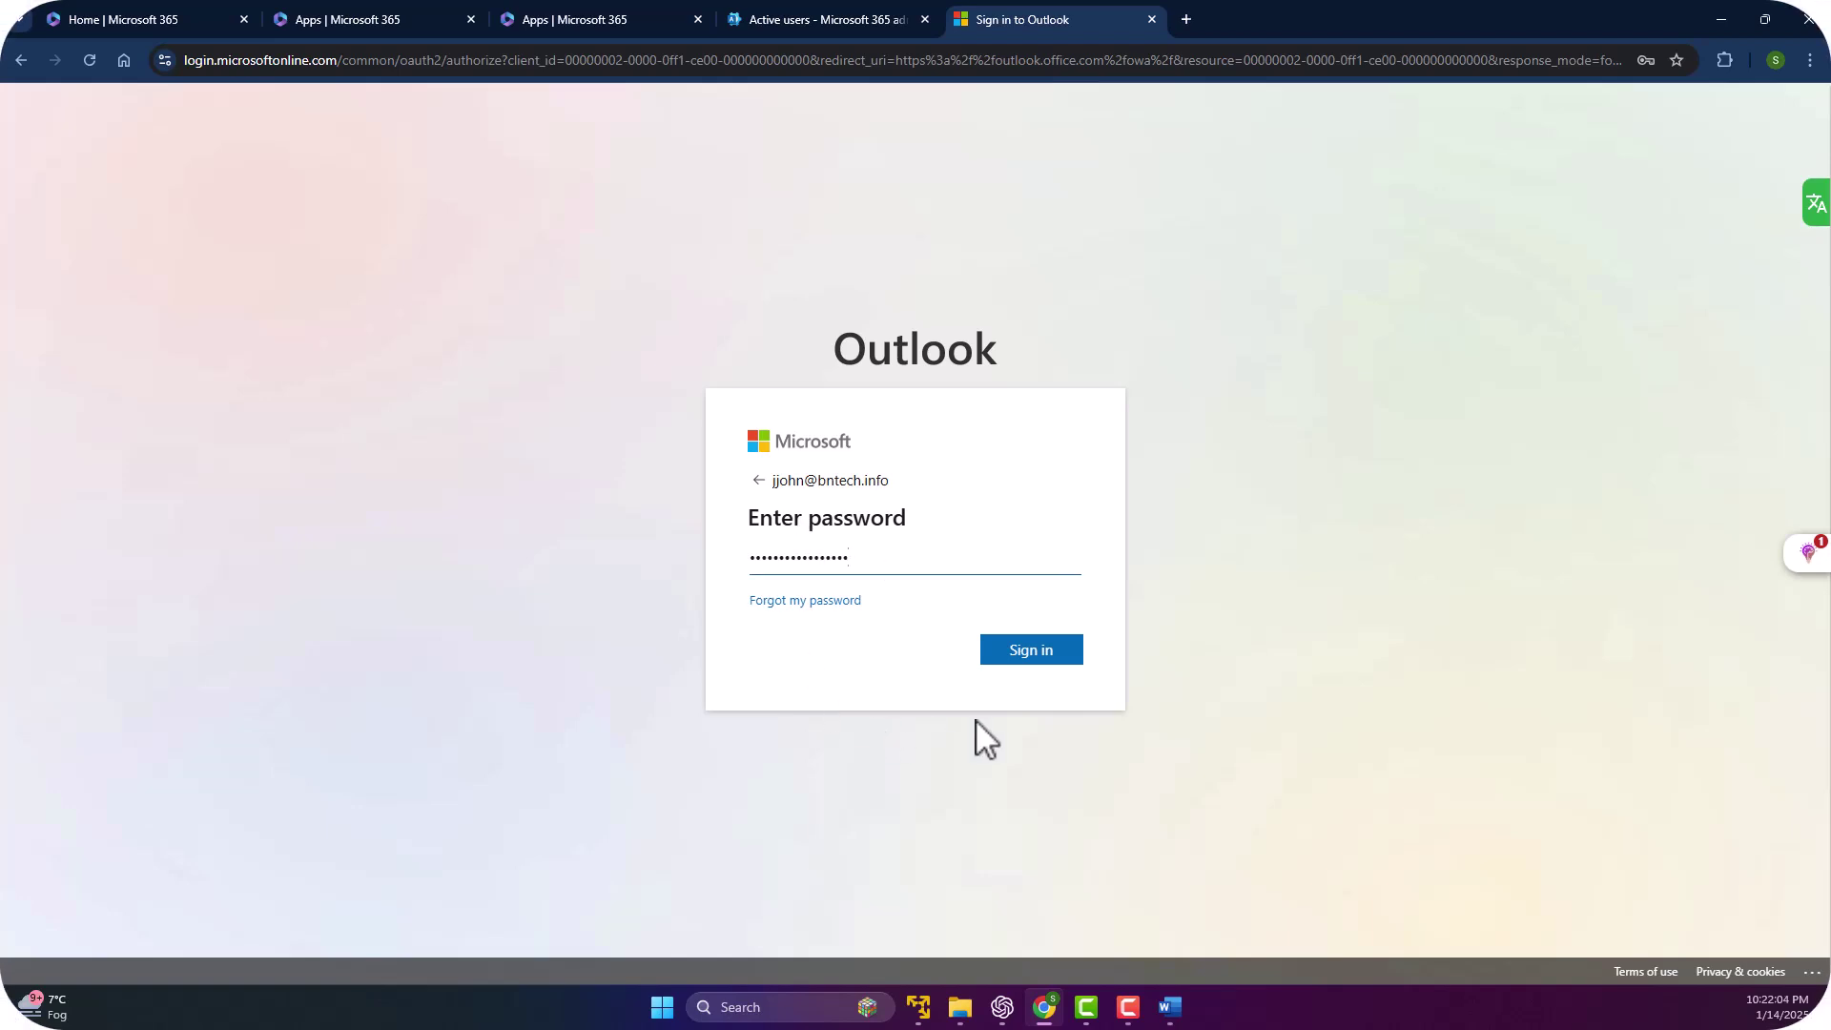
left_click(993, 649)
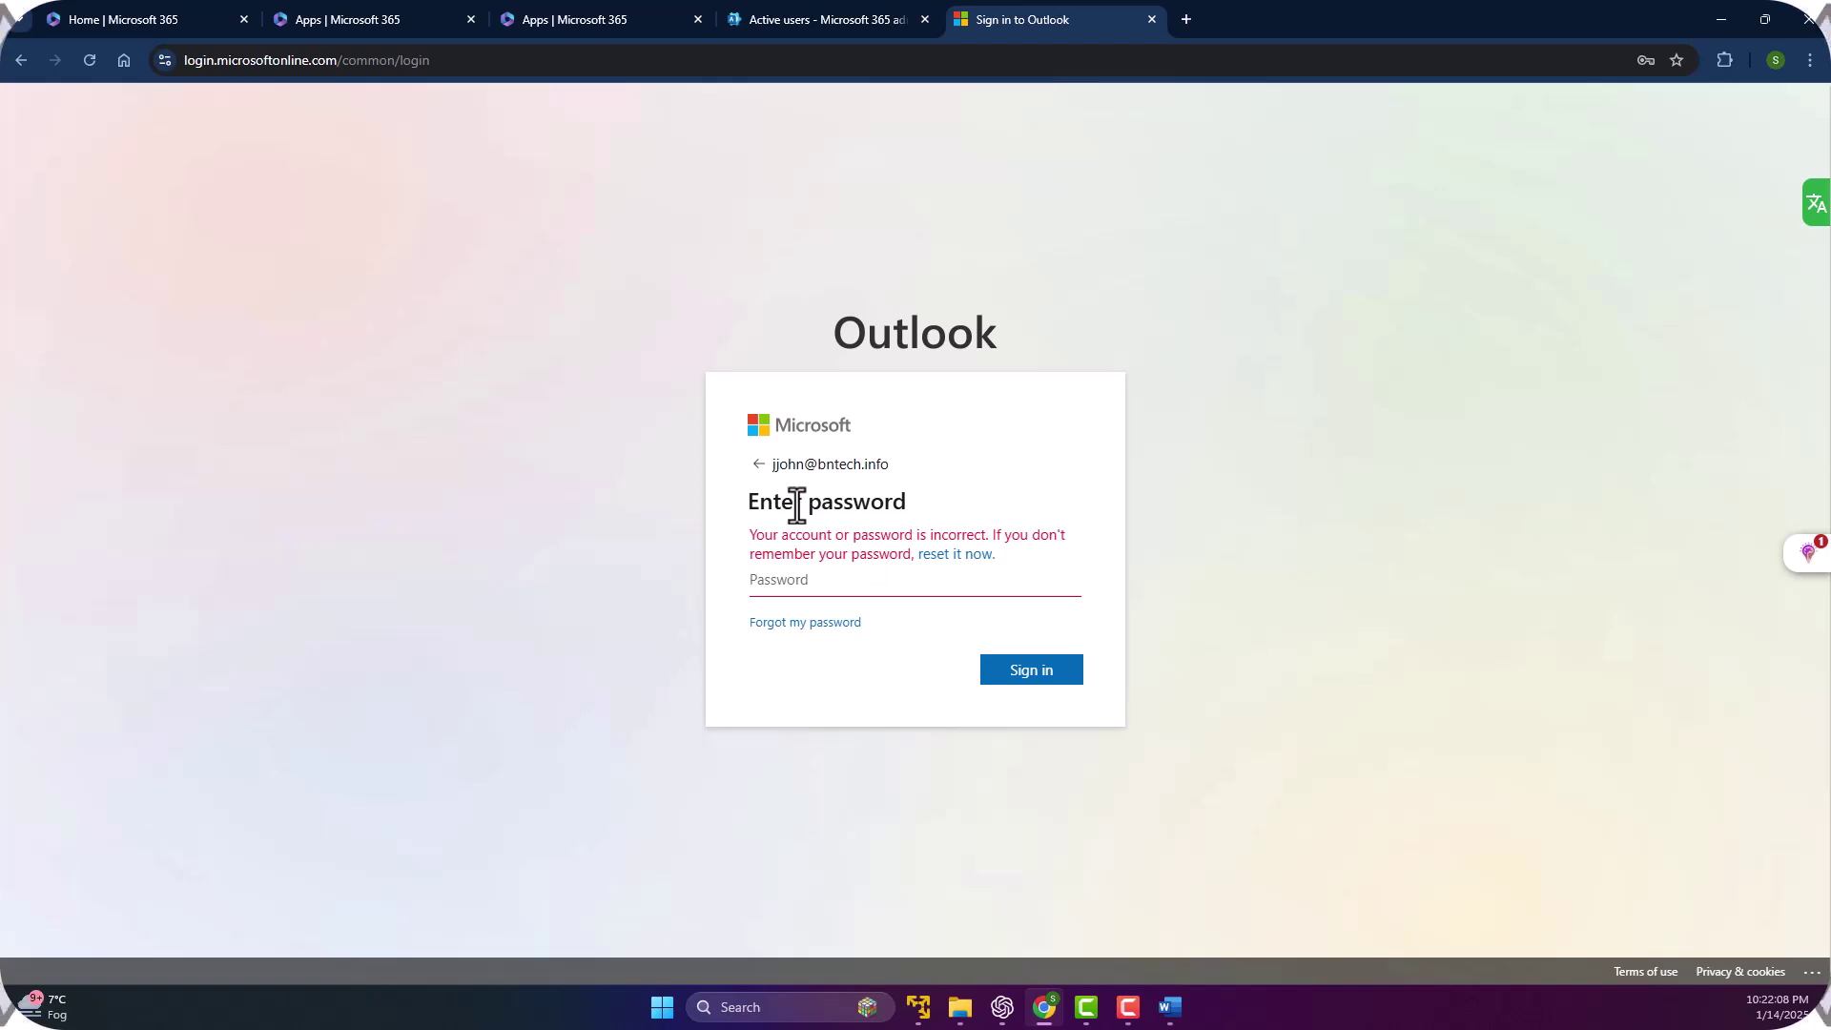
After the incorrect-password error, paste the password again and retry signing in.
left_click(778, 578)
right_click(778, 578)
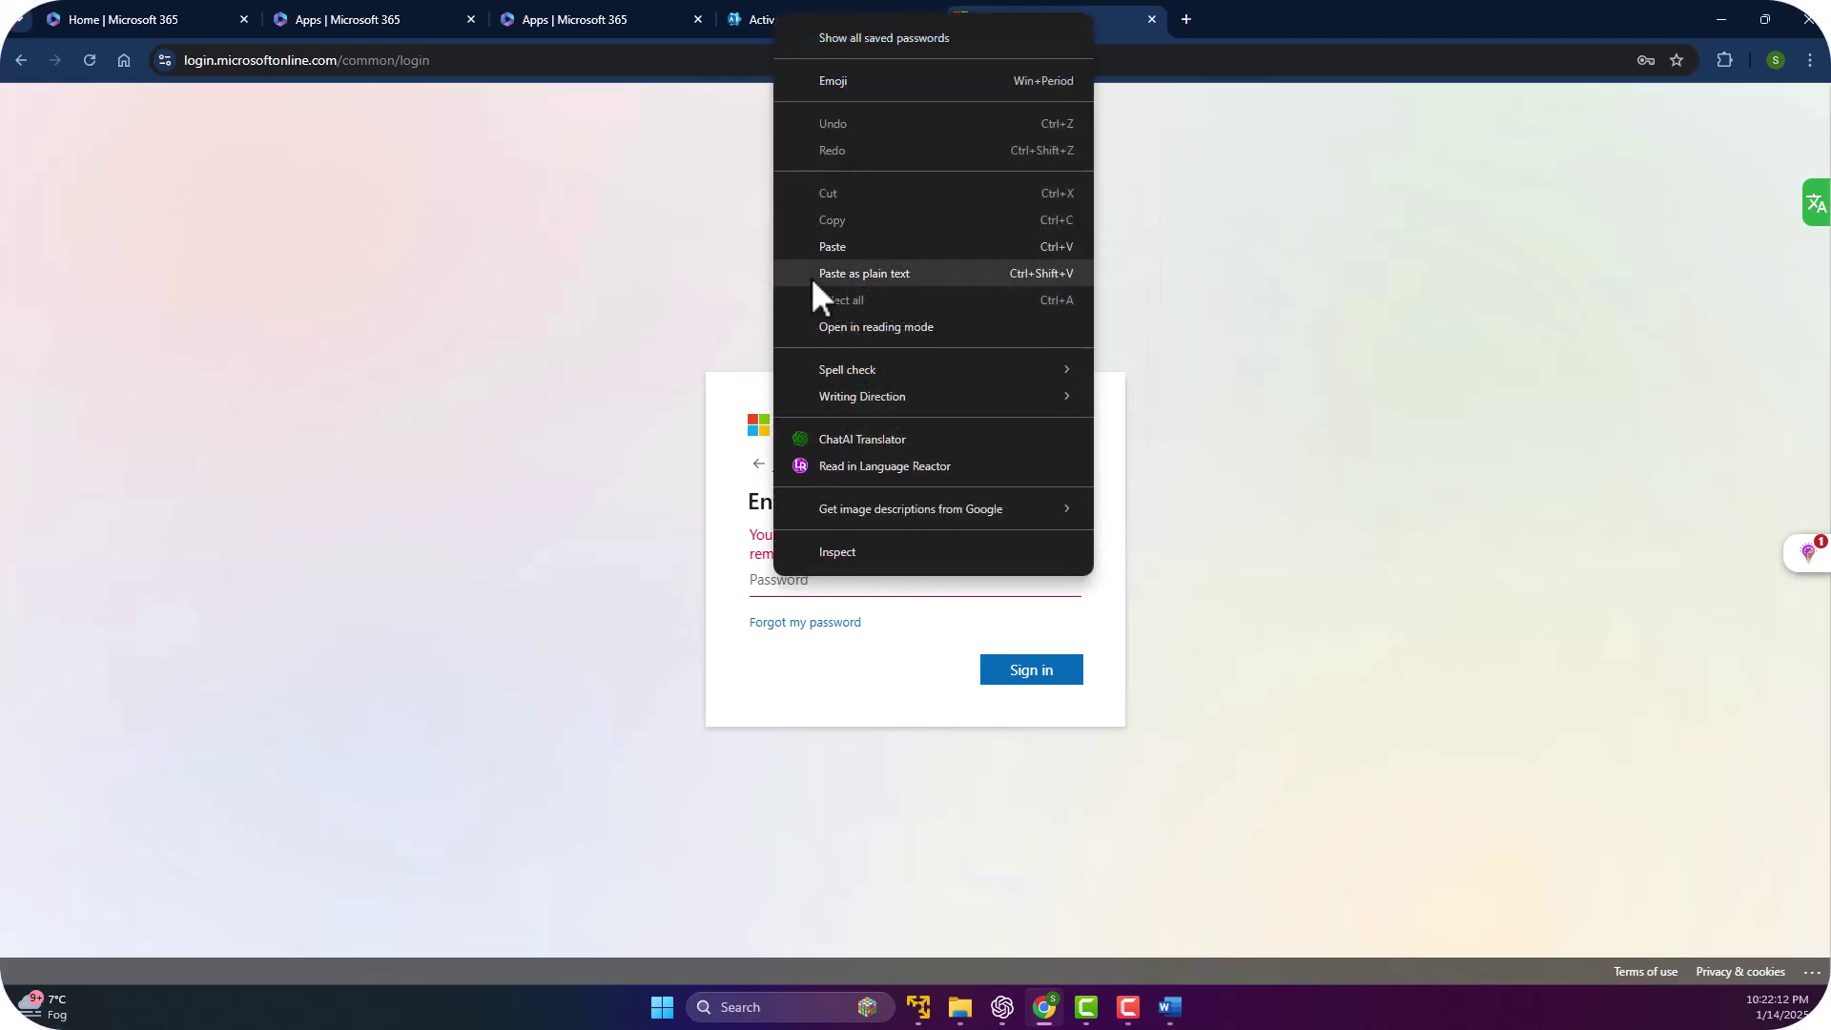
left_click(835, 246)
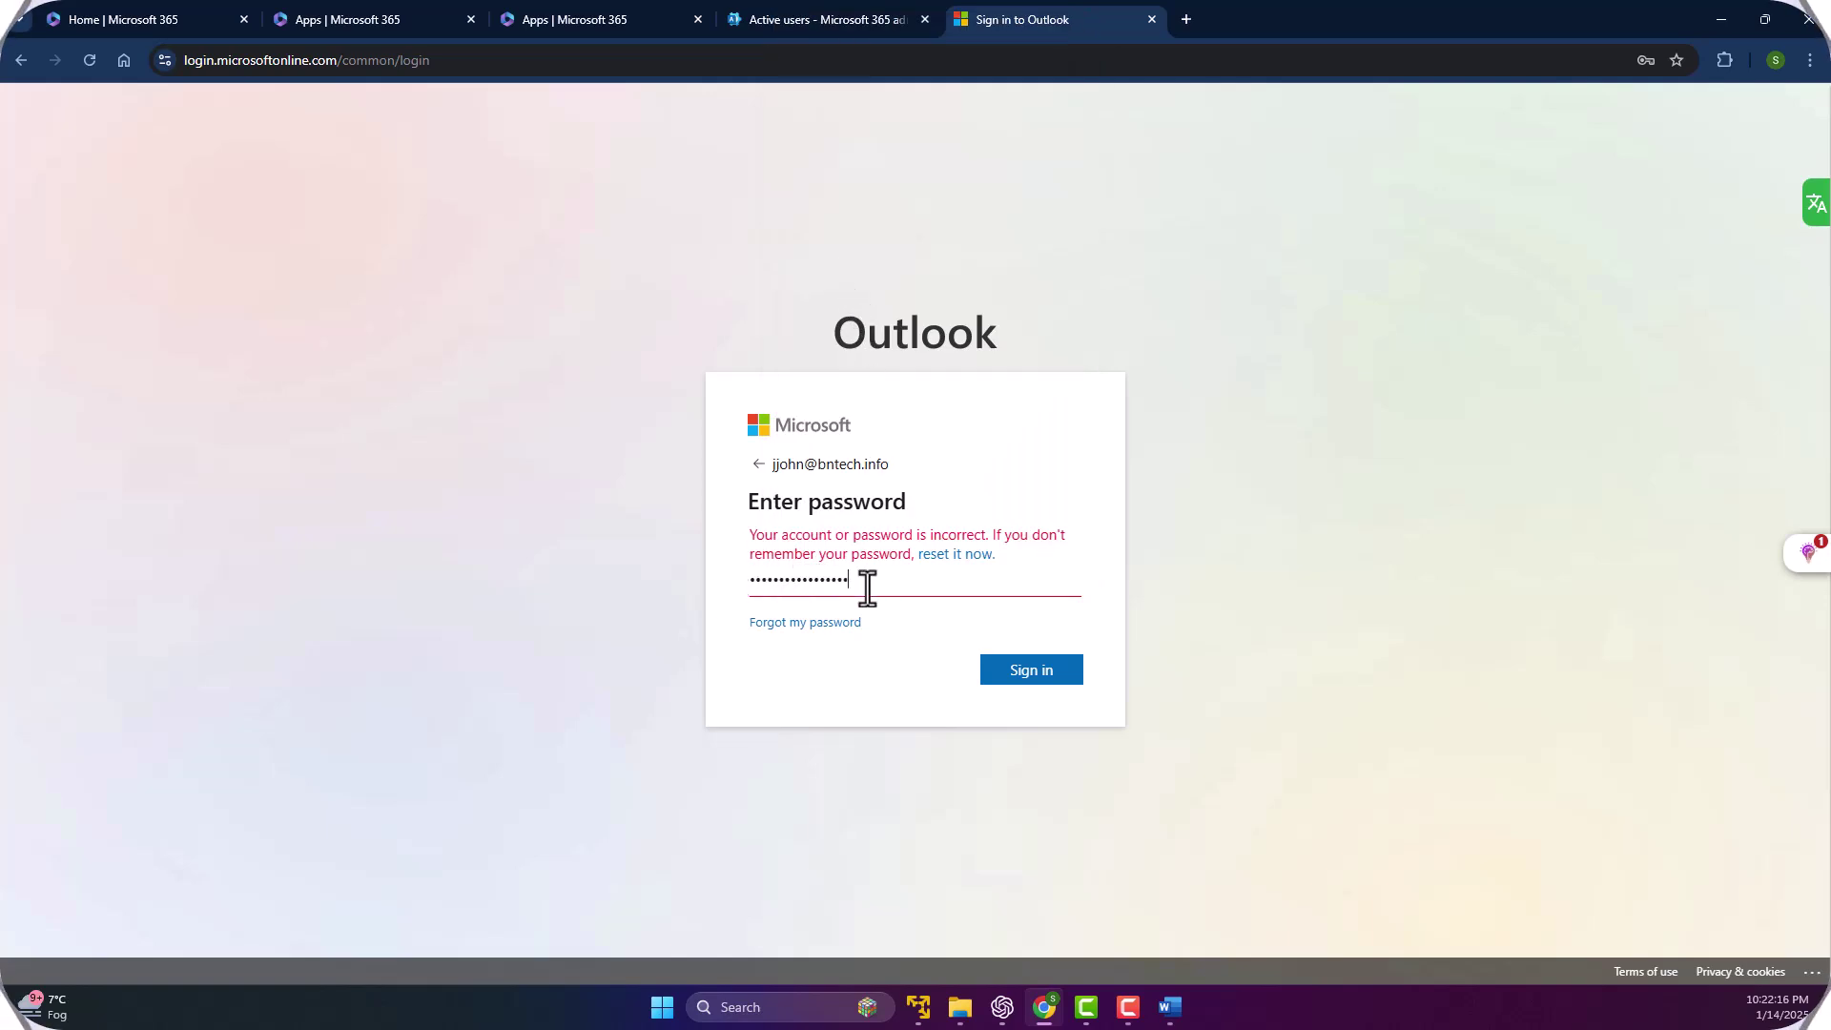
left_click_drag(864, 585, 740, 584)
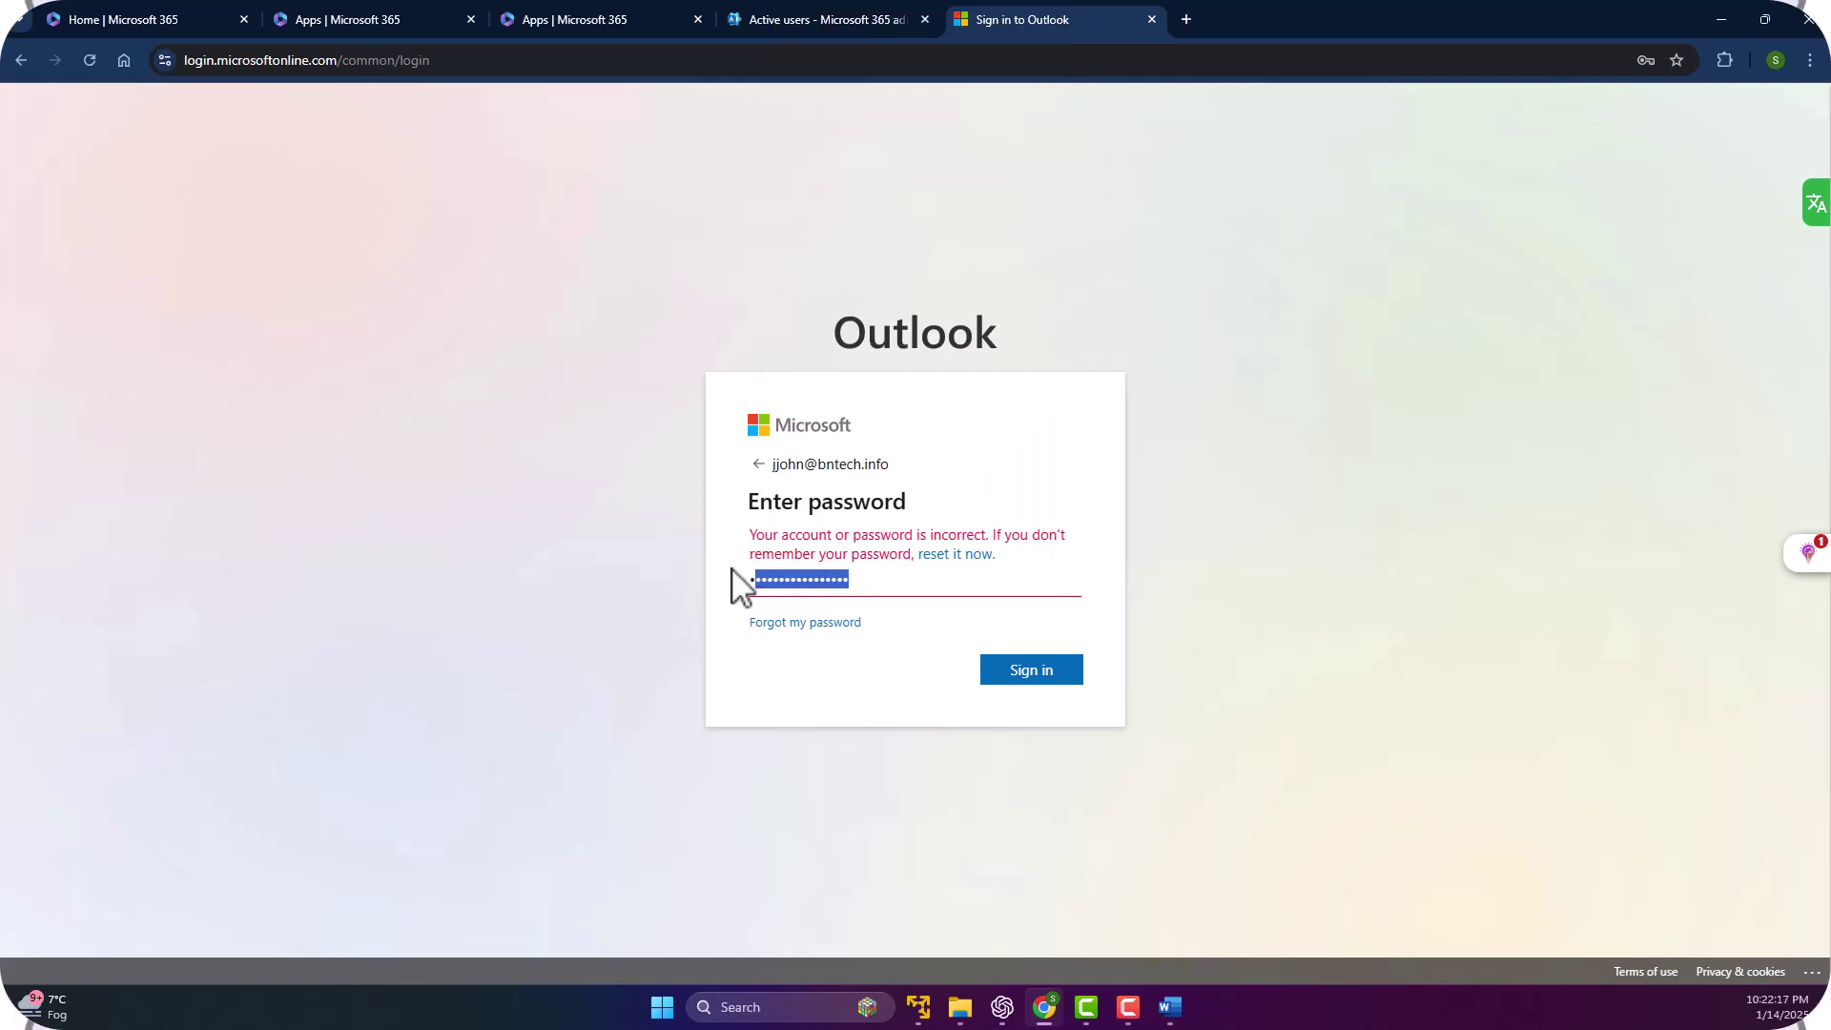
left_click(1022, 667)
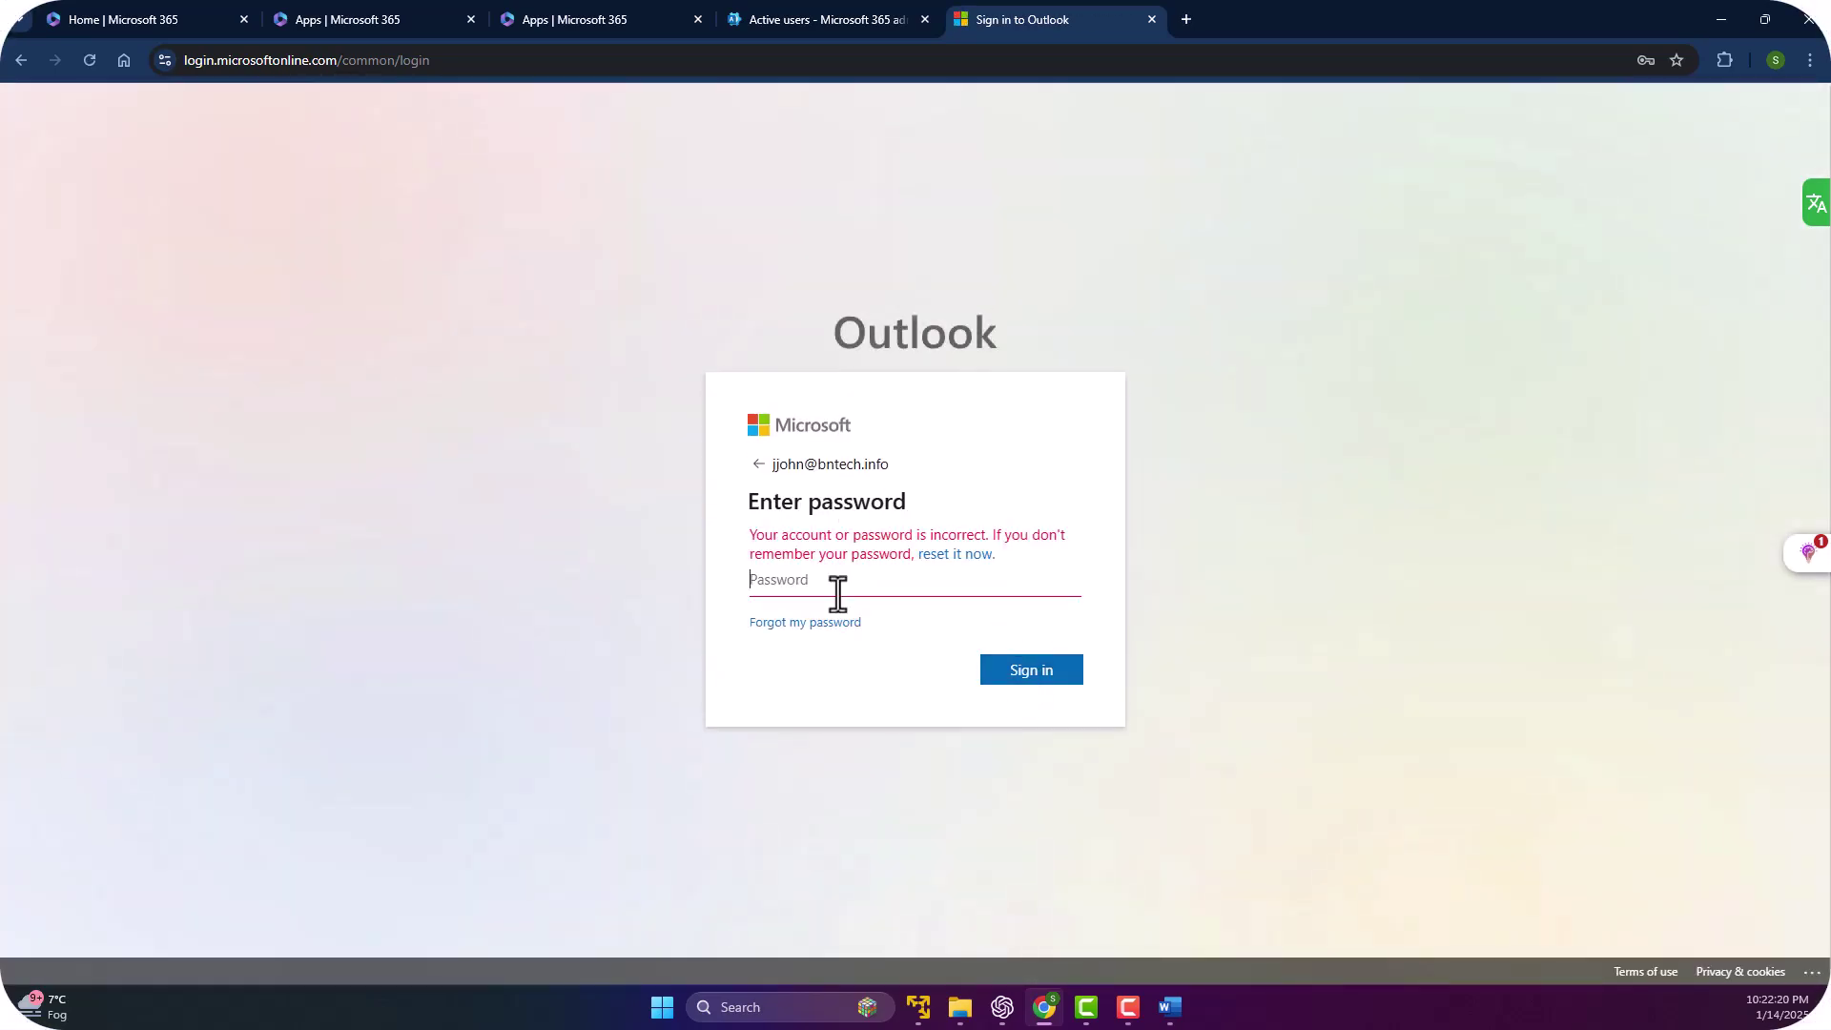
Back in Active users, open the new user's details panel on the Account tab.
left_click(784, 20)
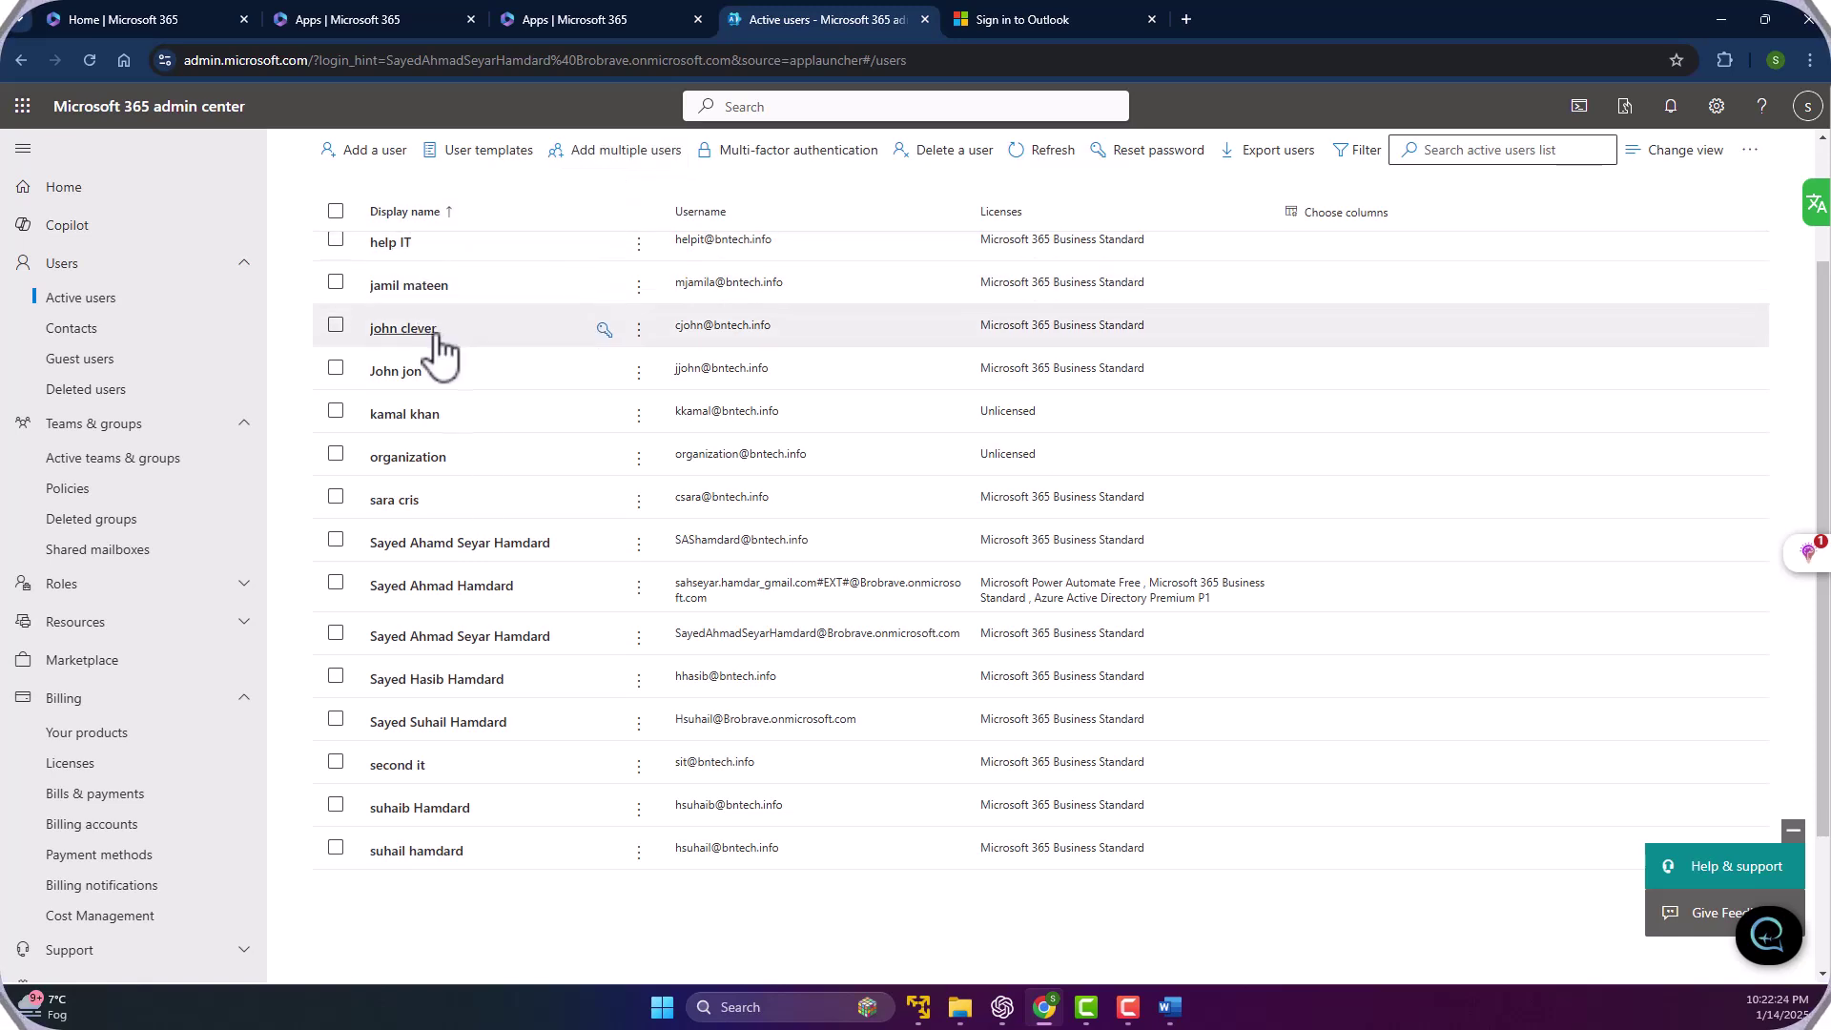
left_click(410, 378)
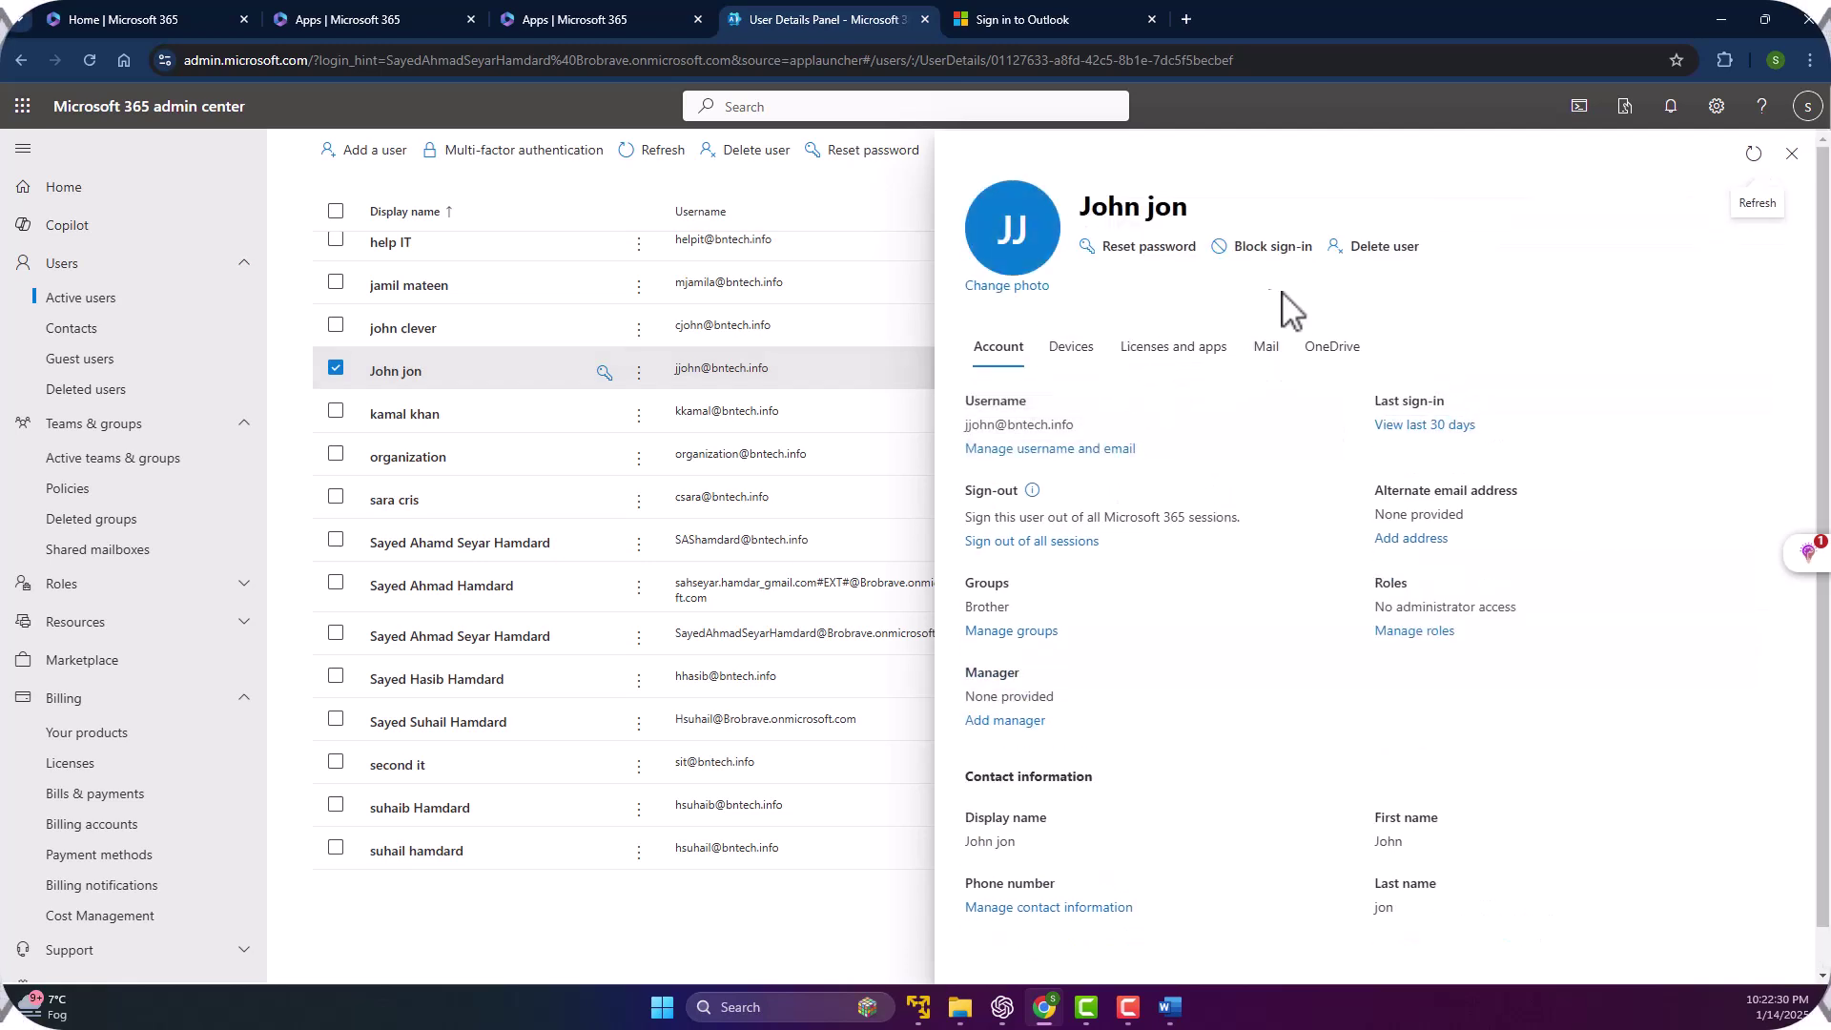
scroll(1185, 515, "down", 1)
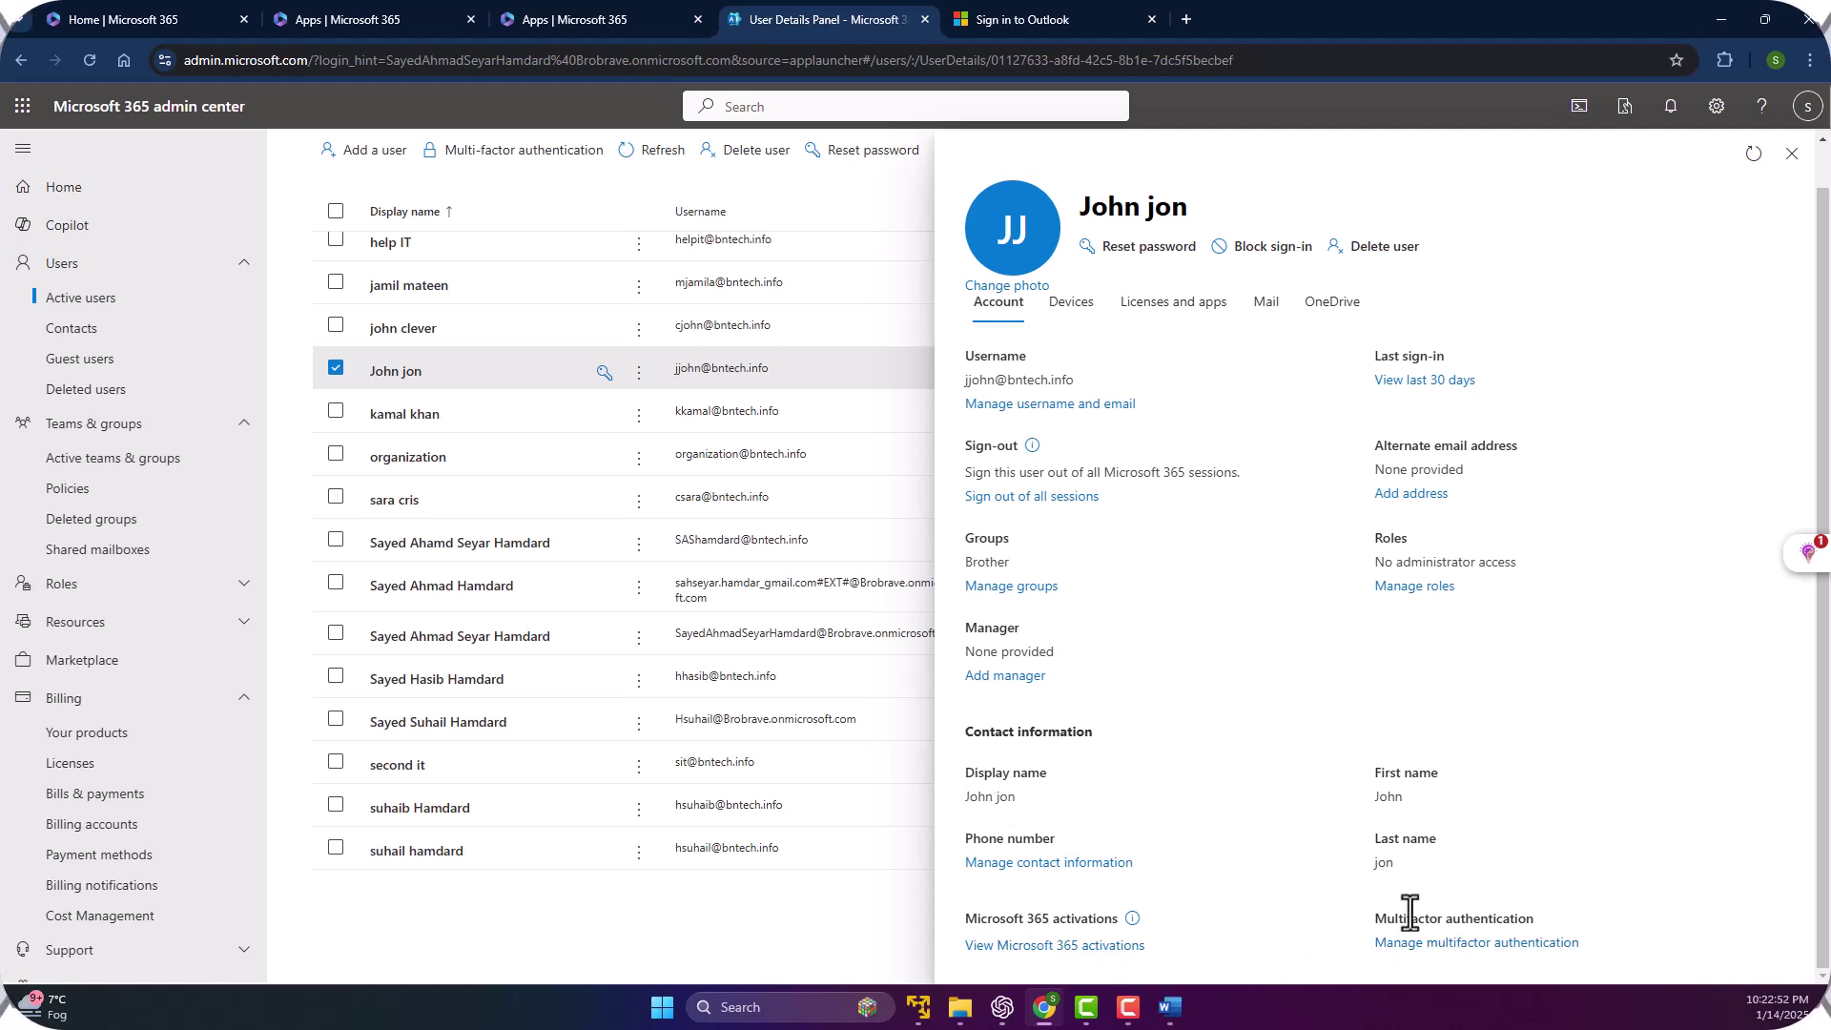
left_click(1478, 945)
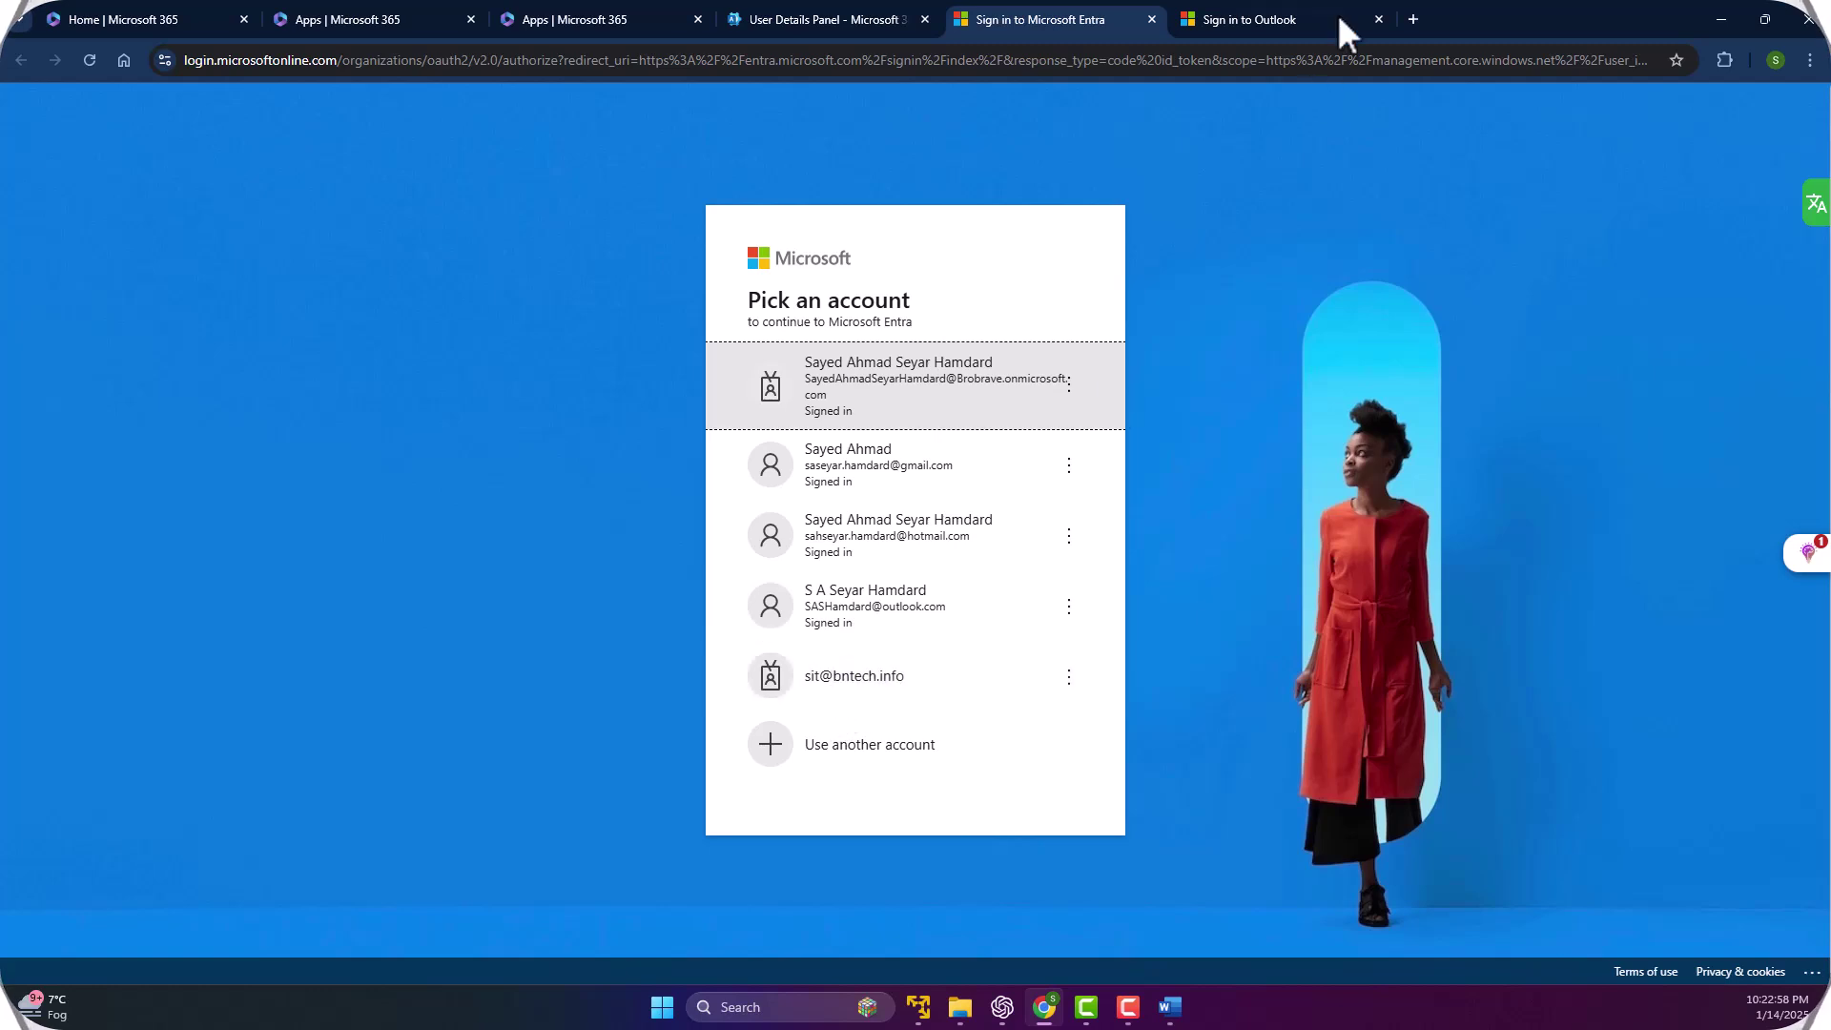
left_click(1308, 6)
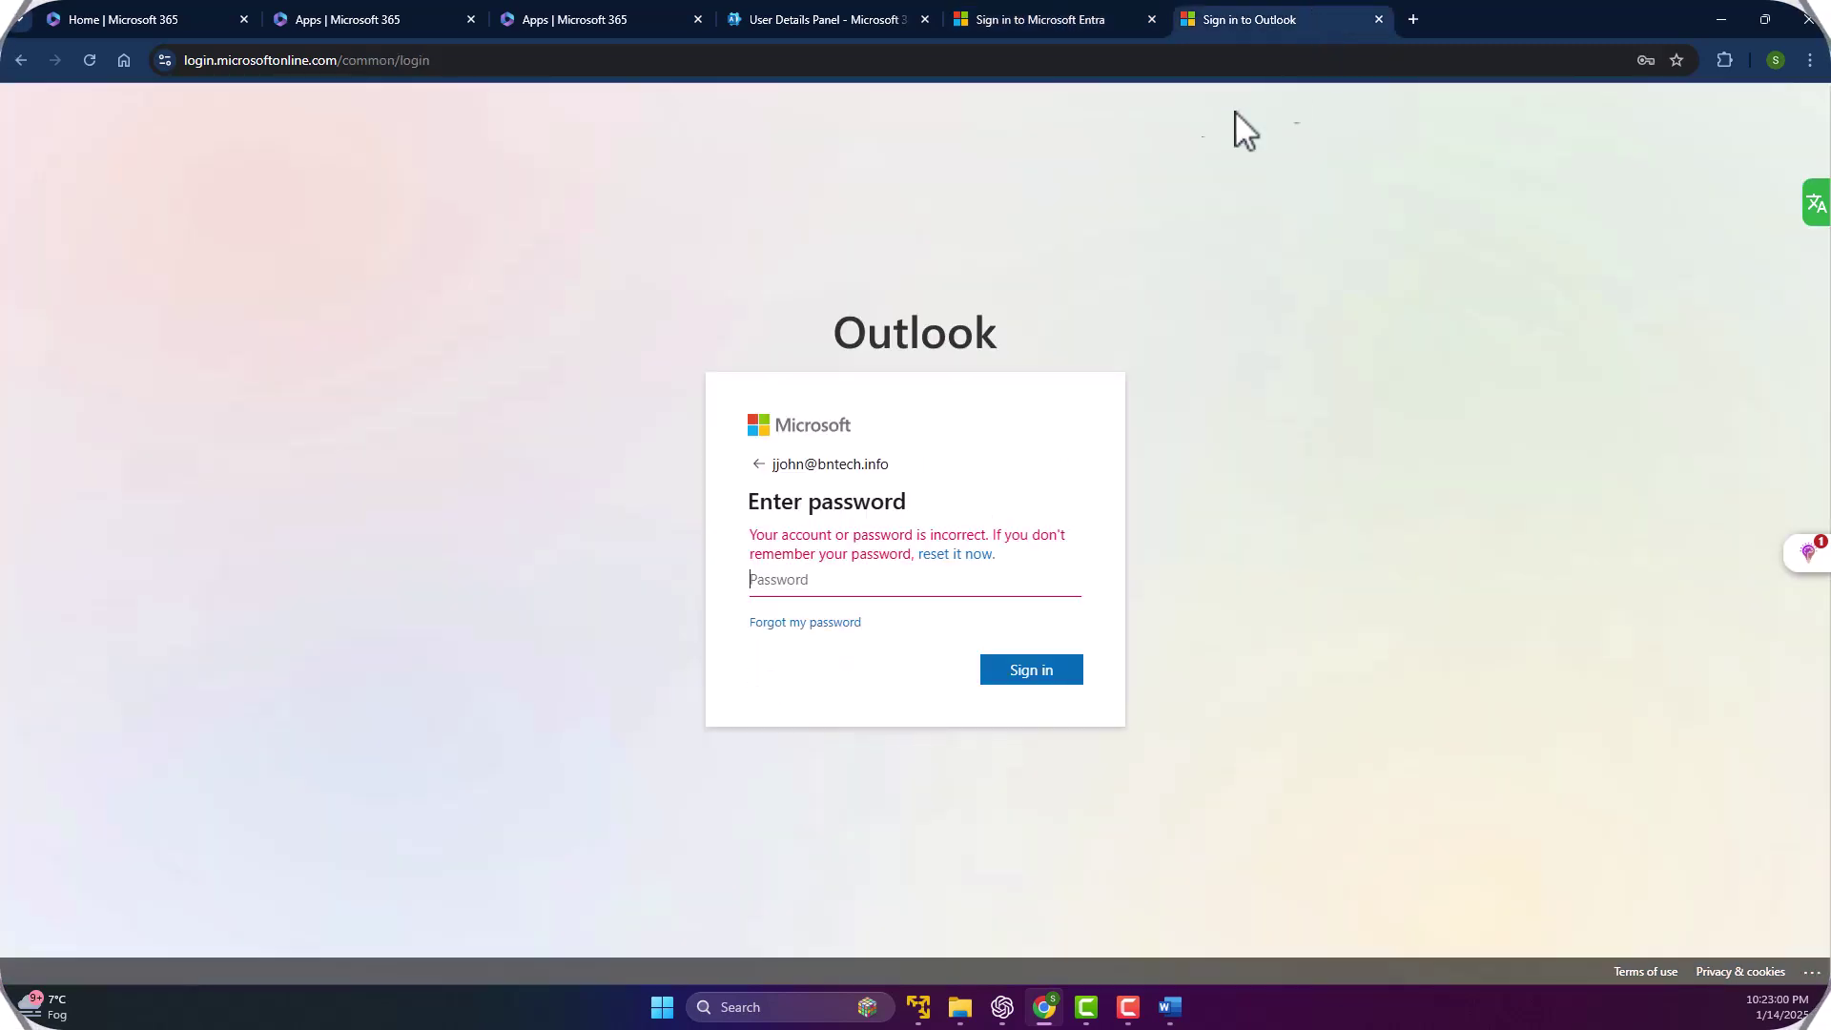
left_click(1151, 19)
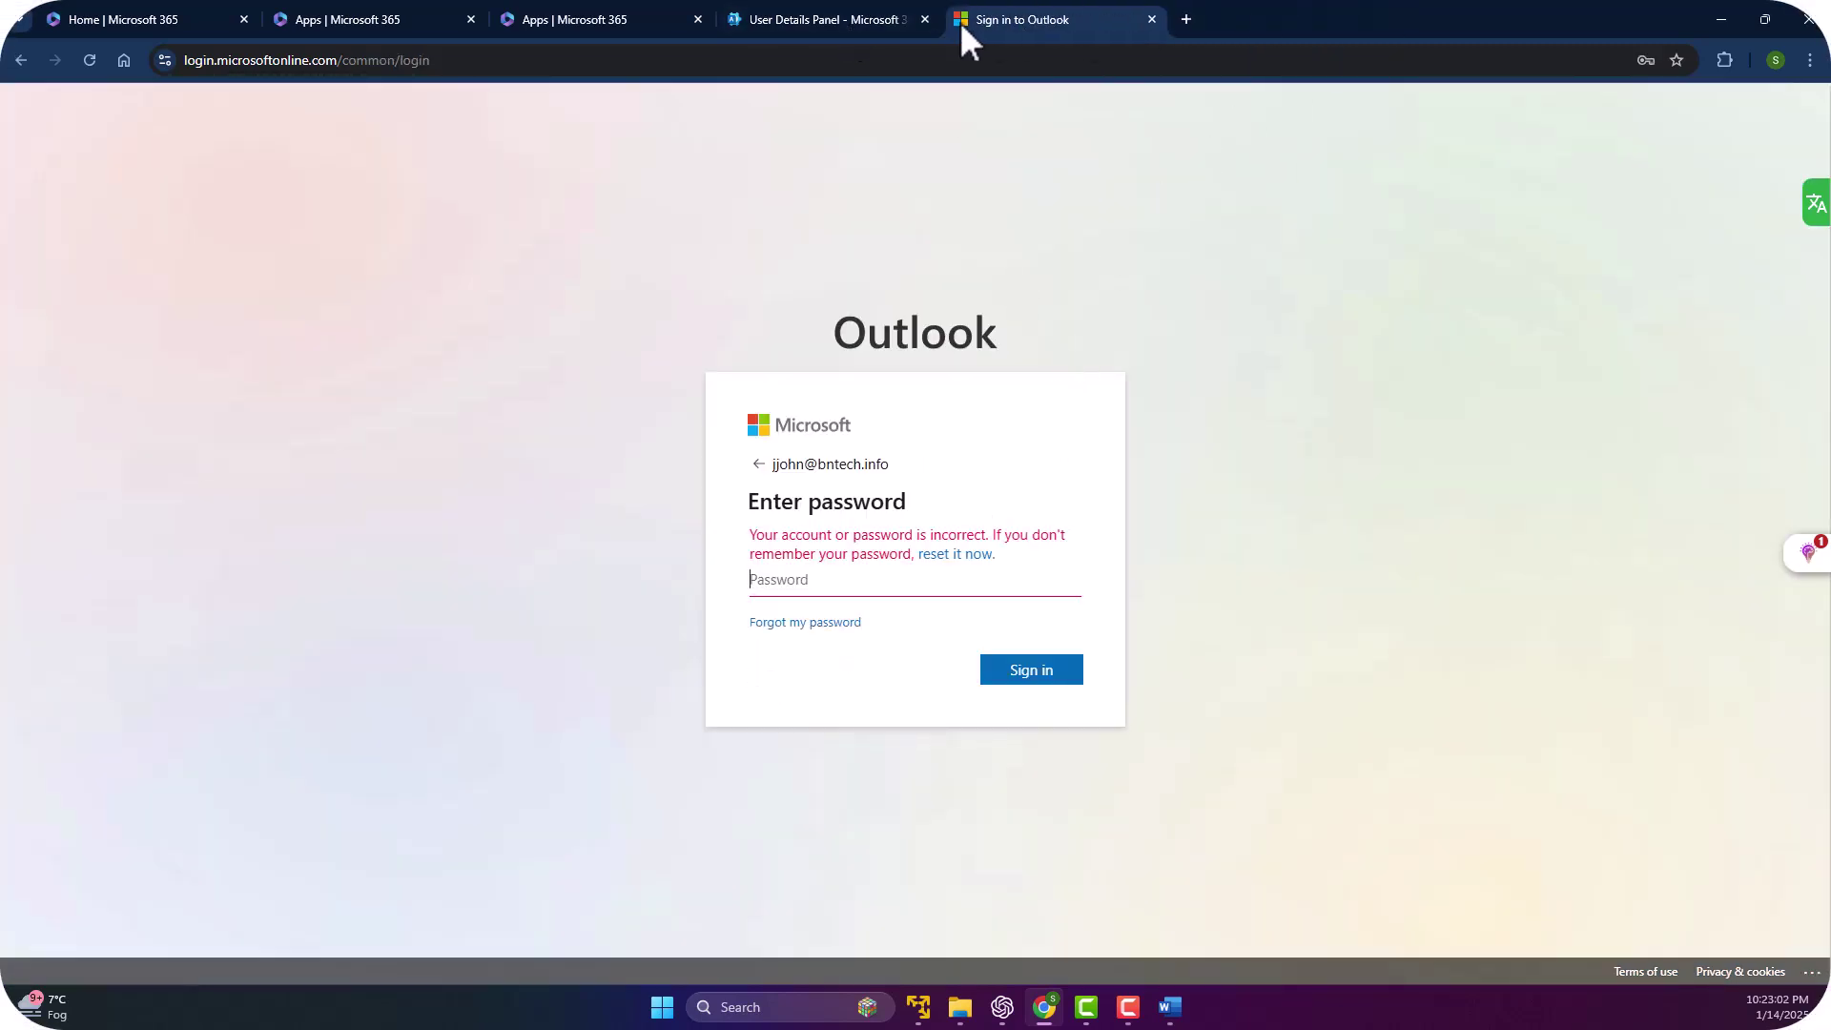
left_click(837, 21)
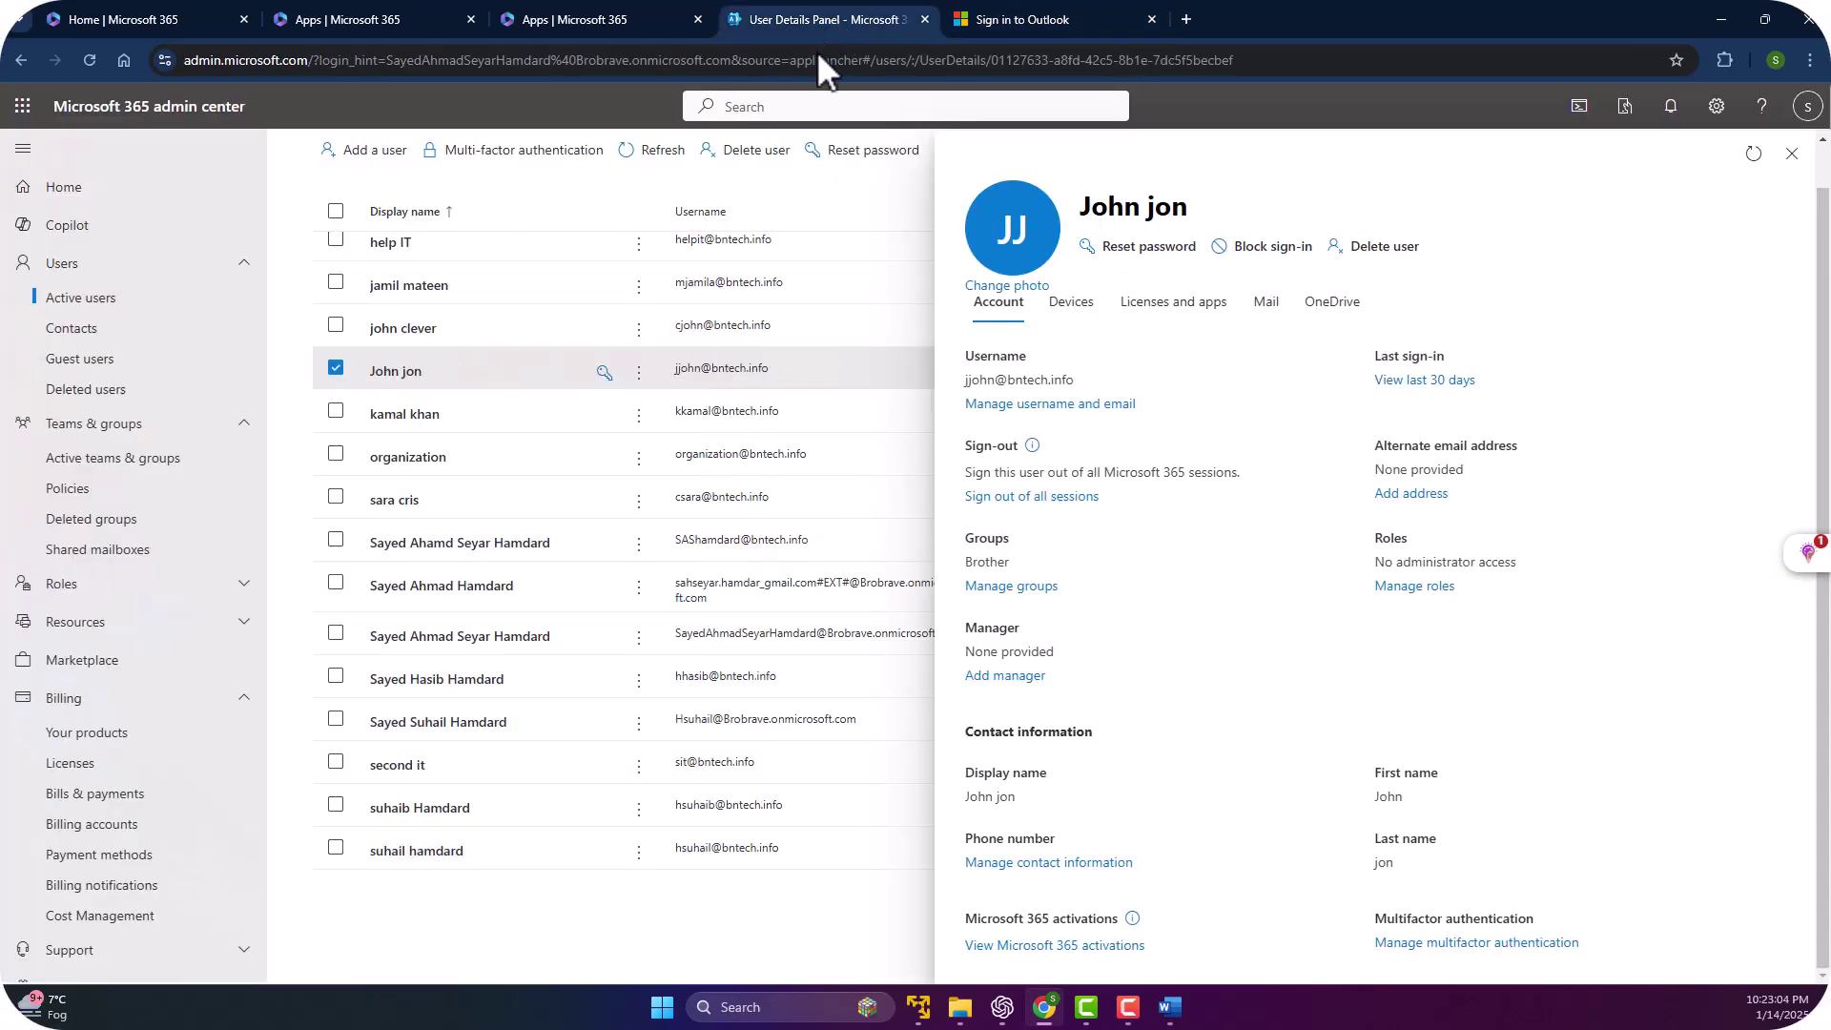
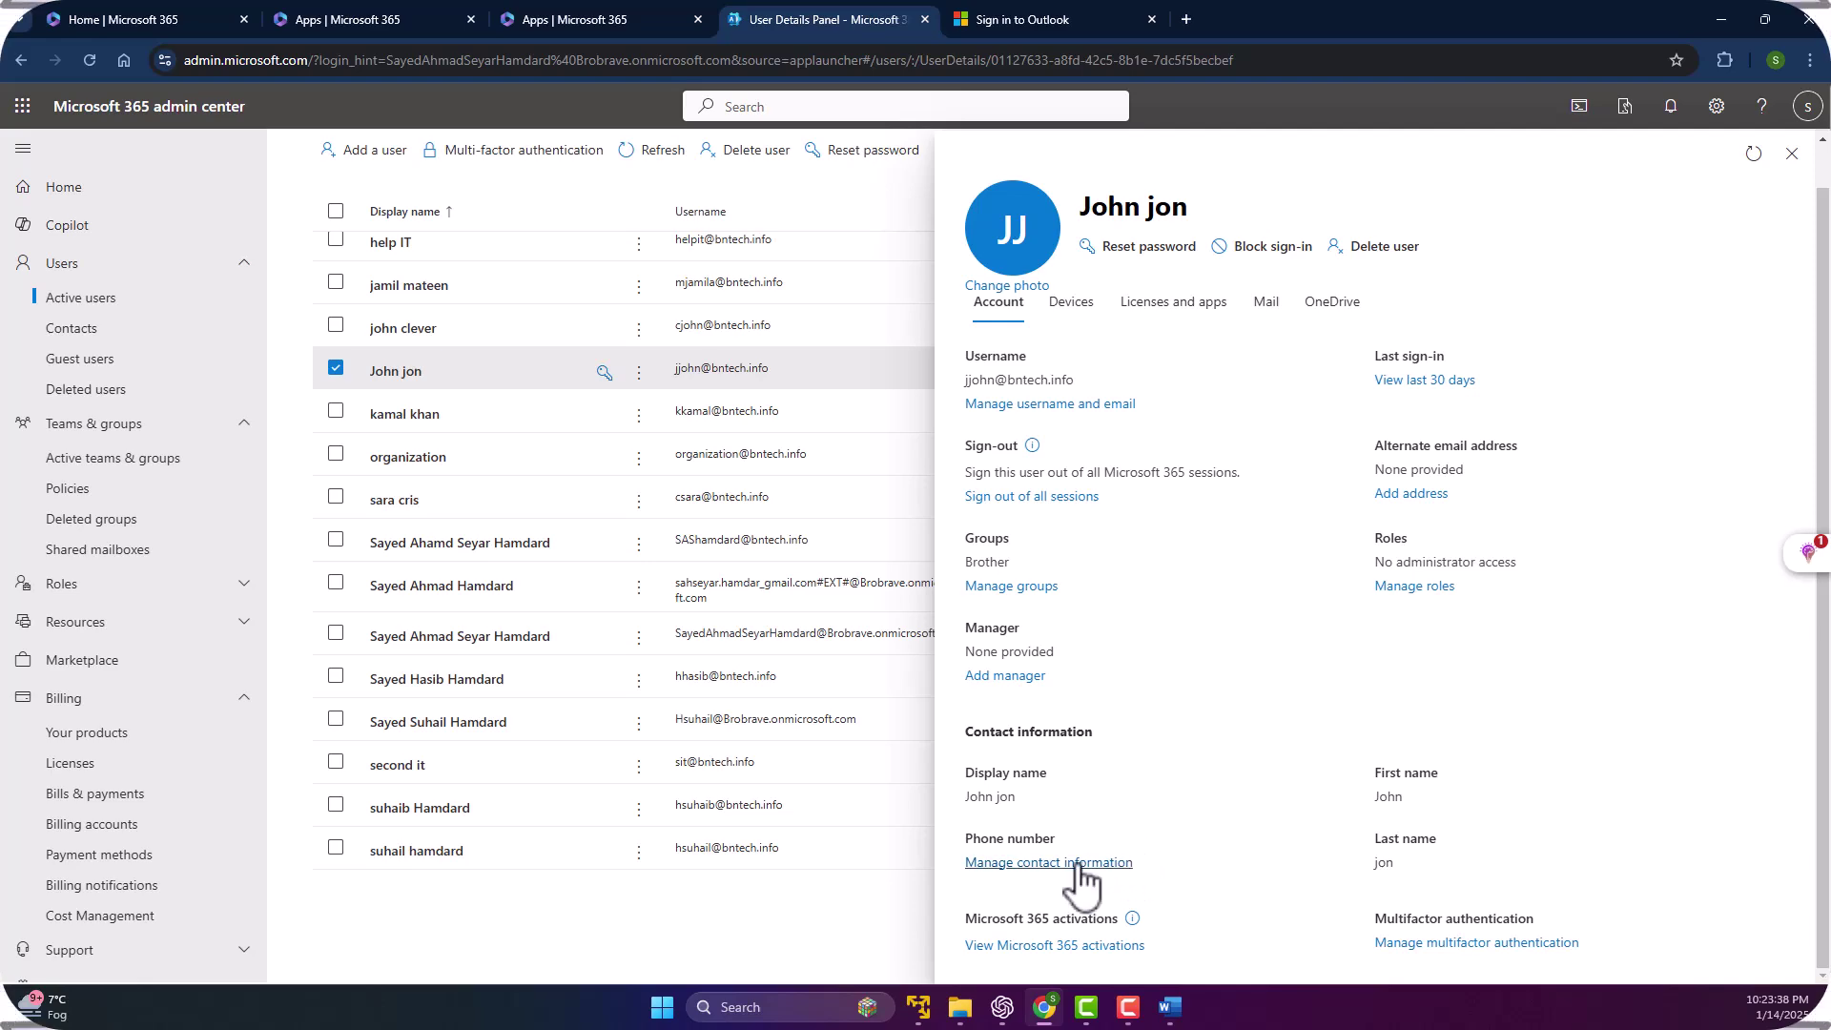
Look over the user's contact information and mailbox details, then return to the Account tab.
left_click(1020, 863)
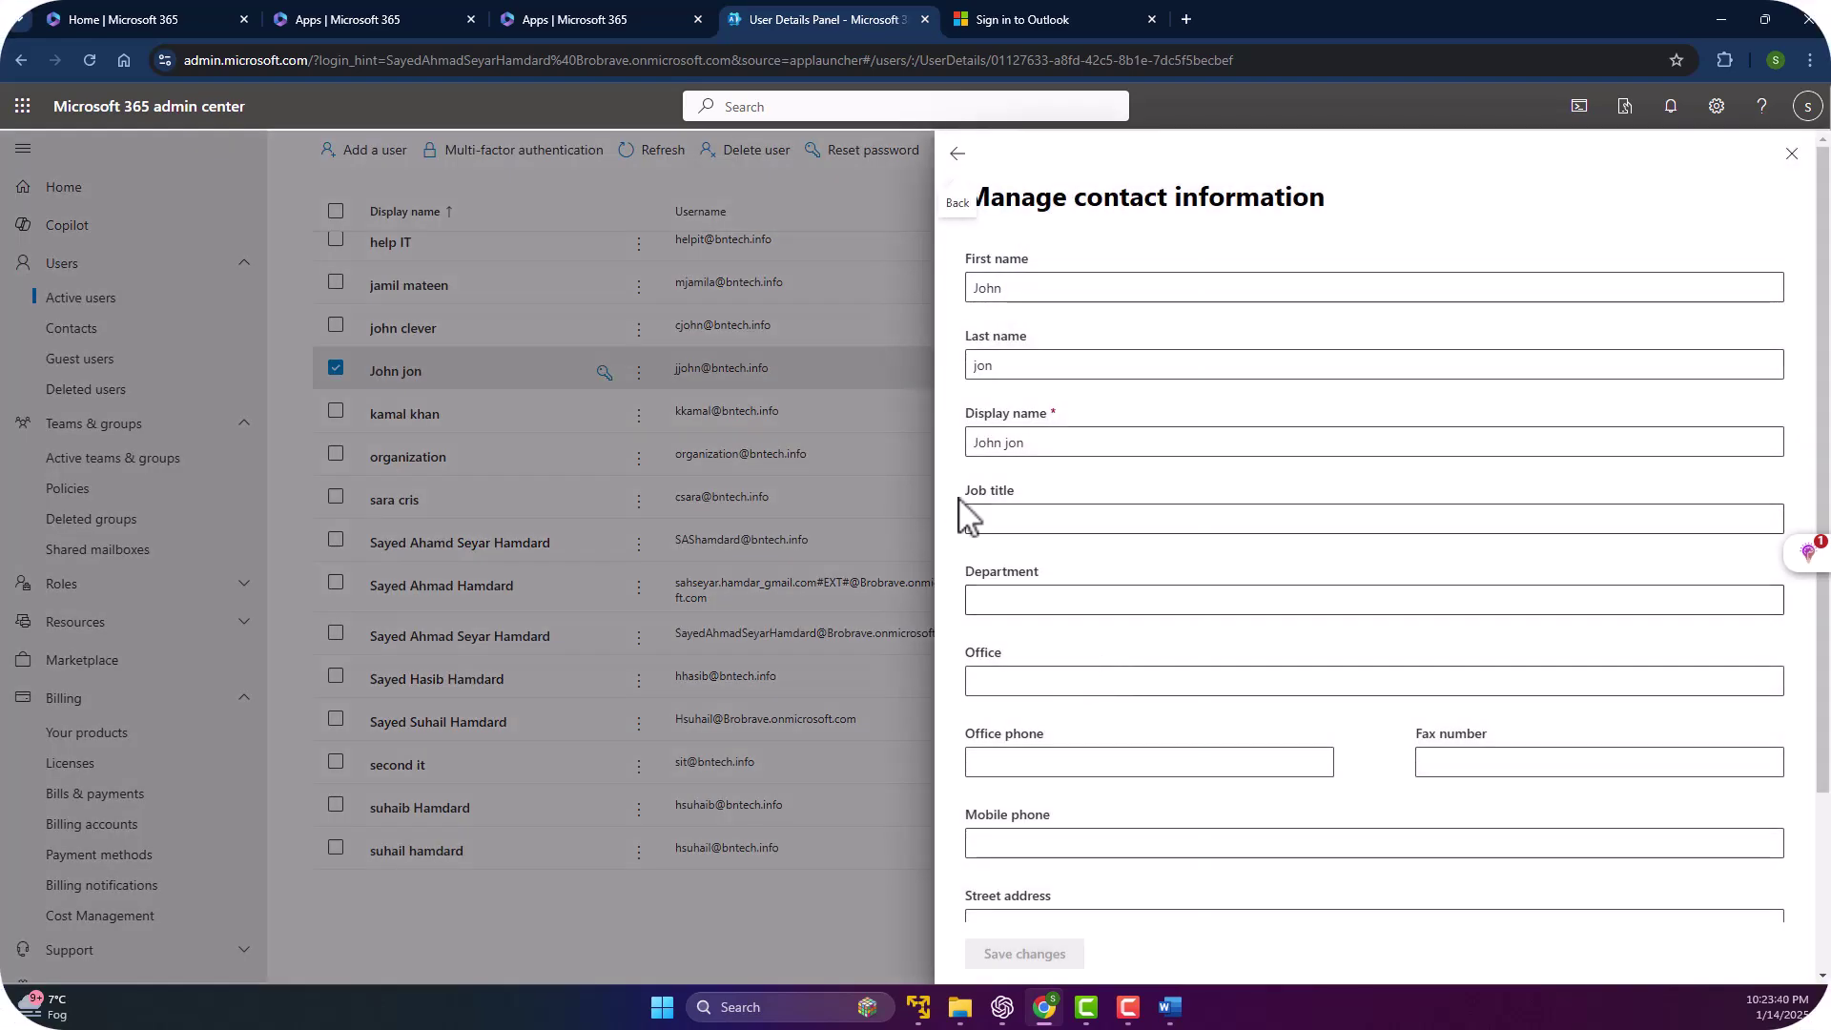
scroll(1144, 592, "down", 3)
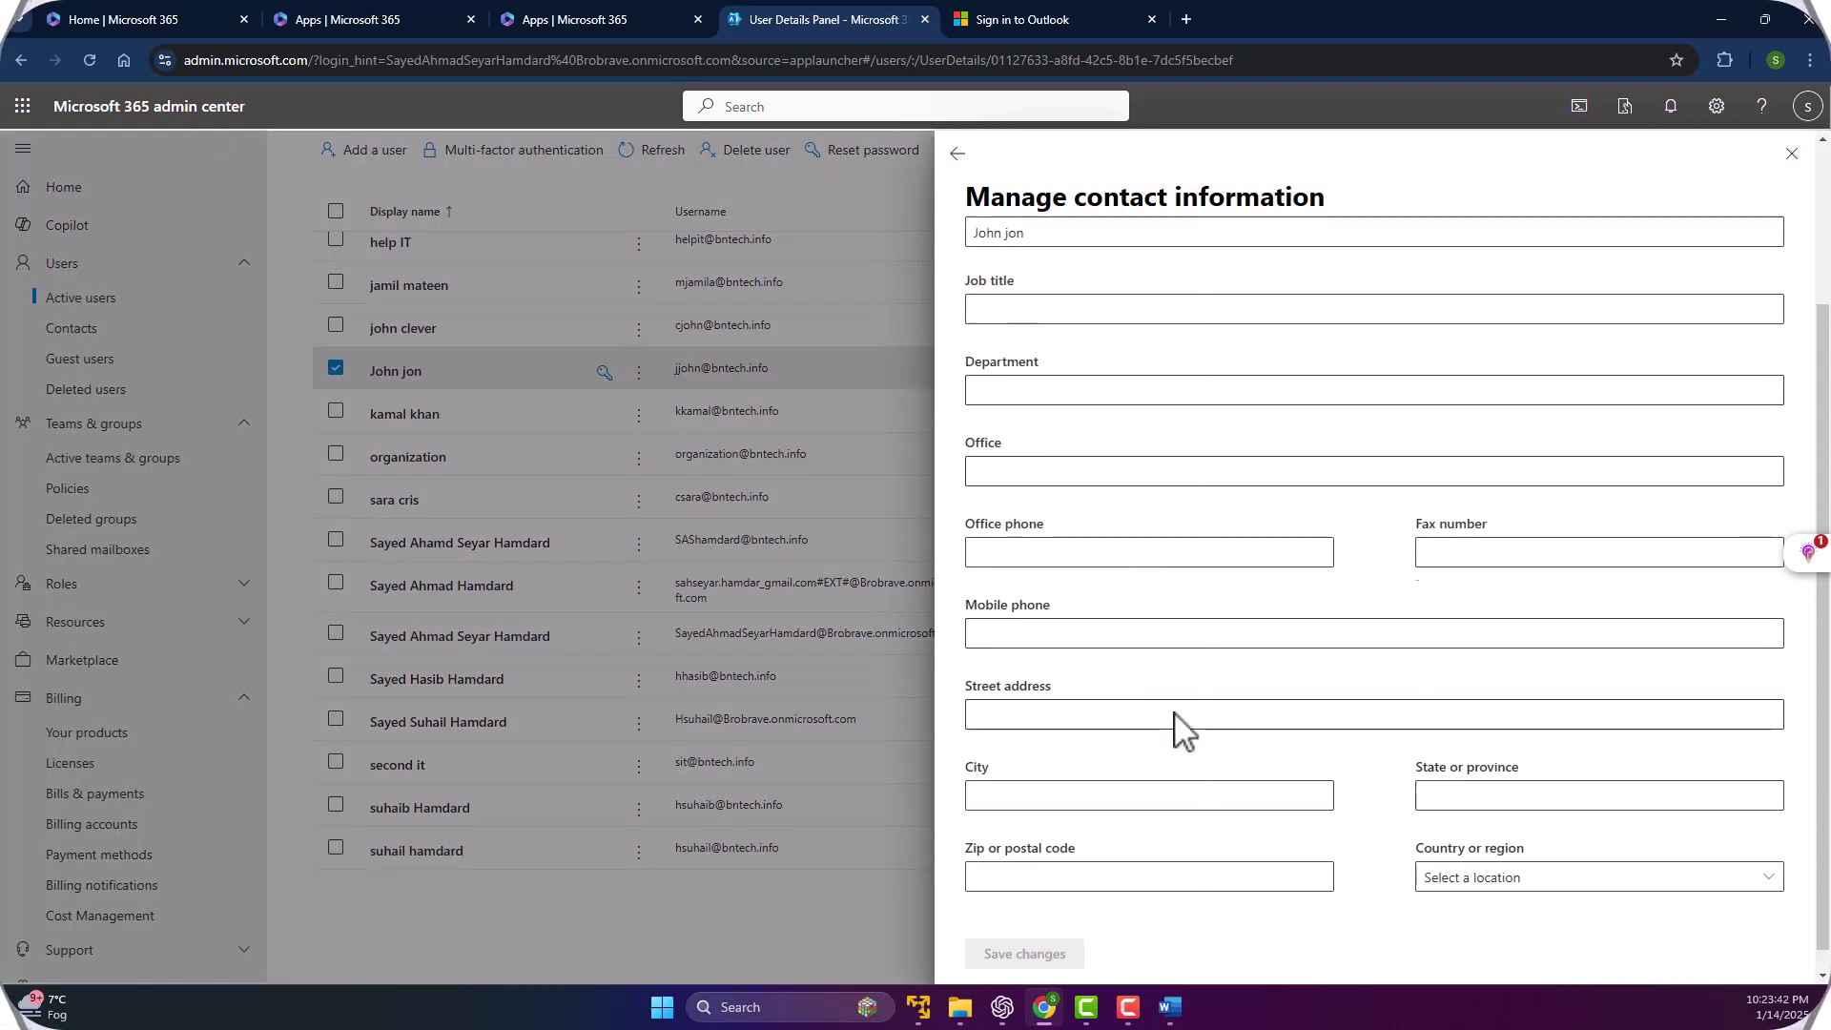
scroll(1176, 727, "up", 3)
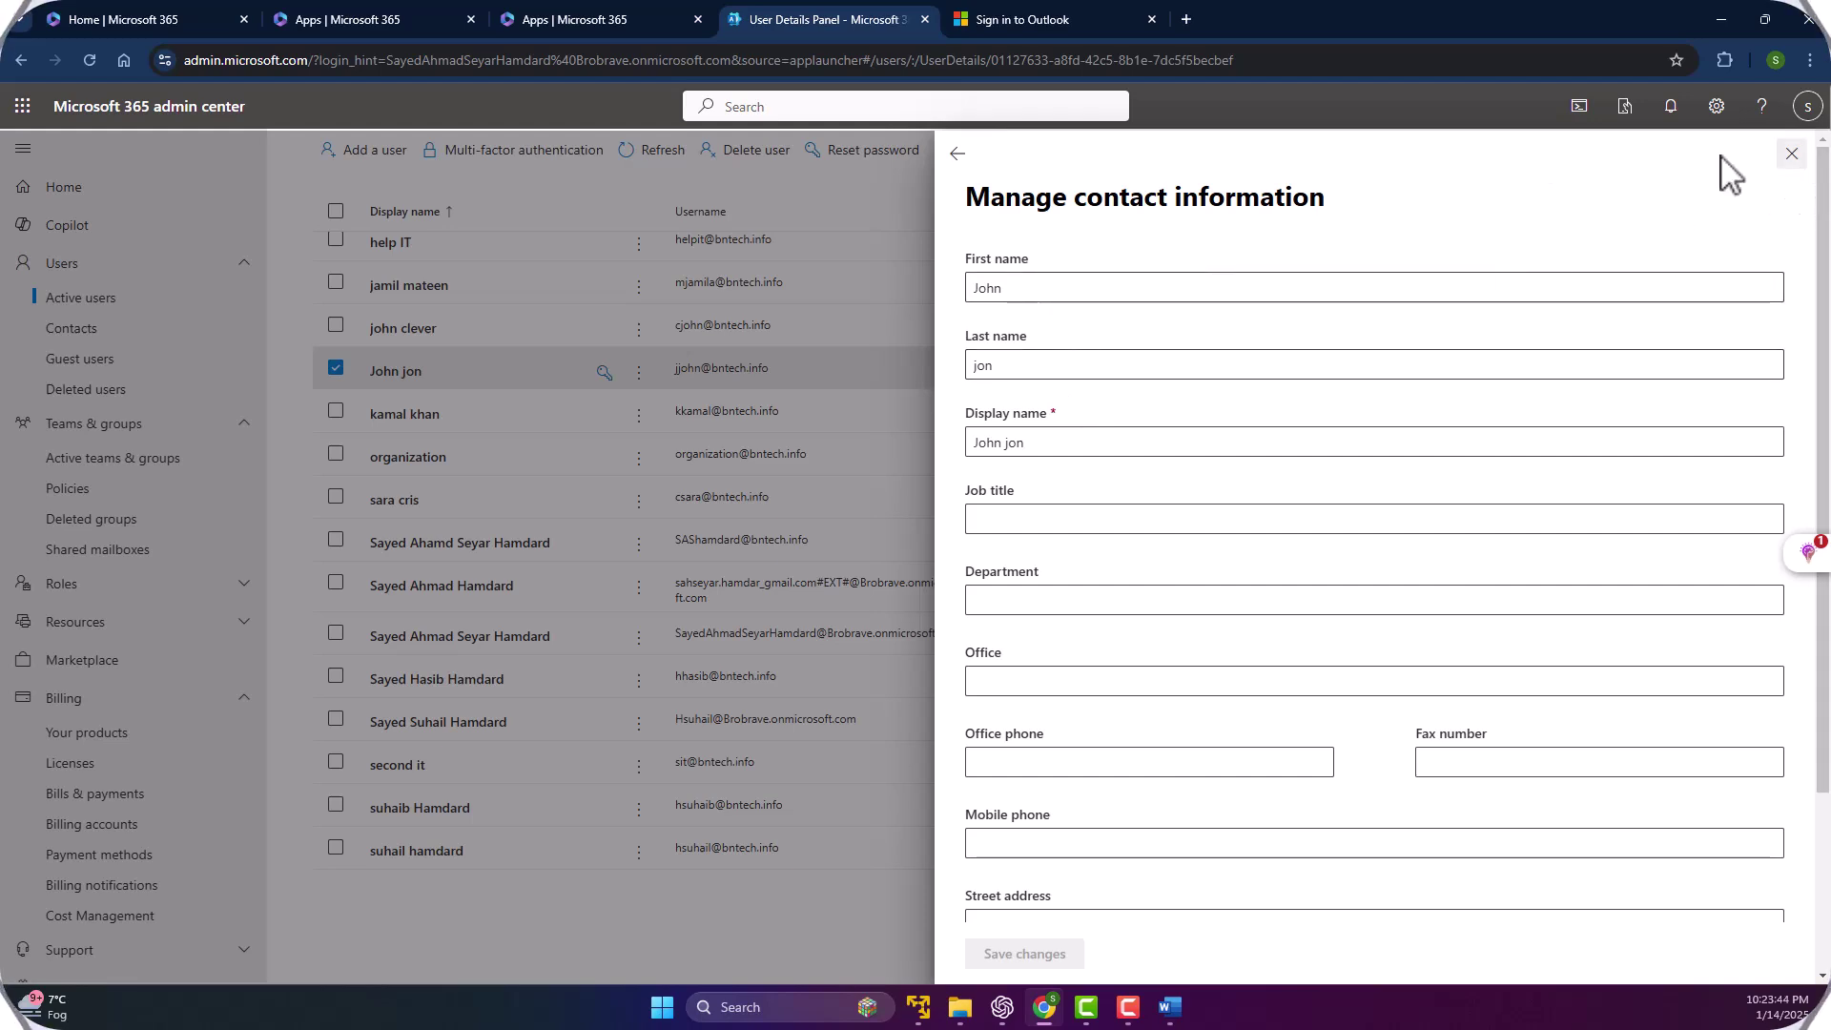
left_click(957, 157)
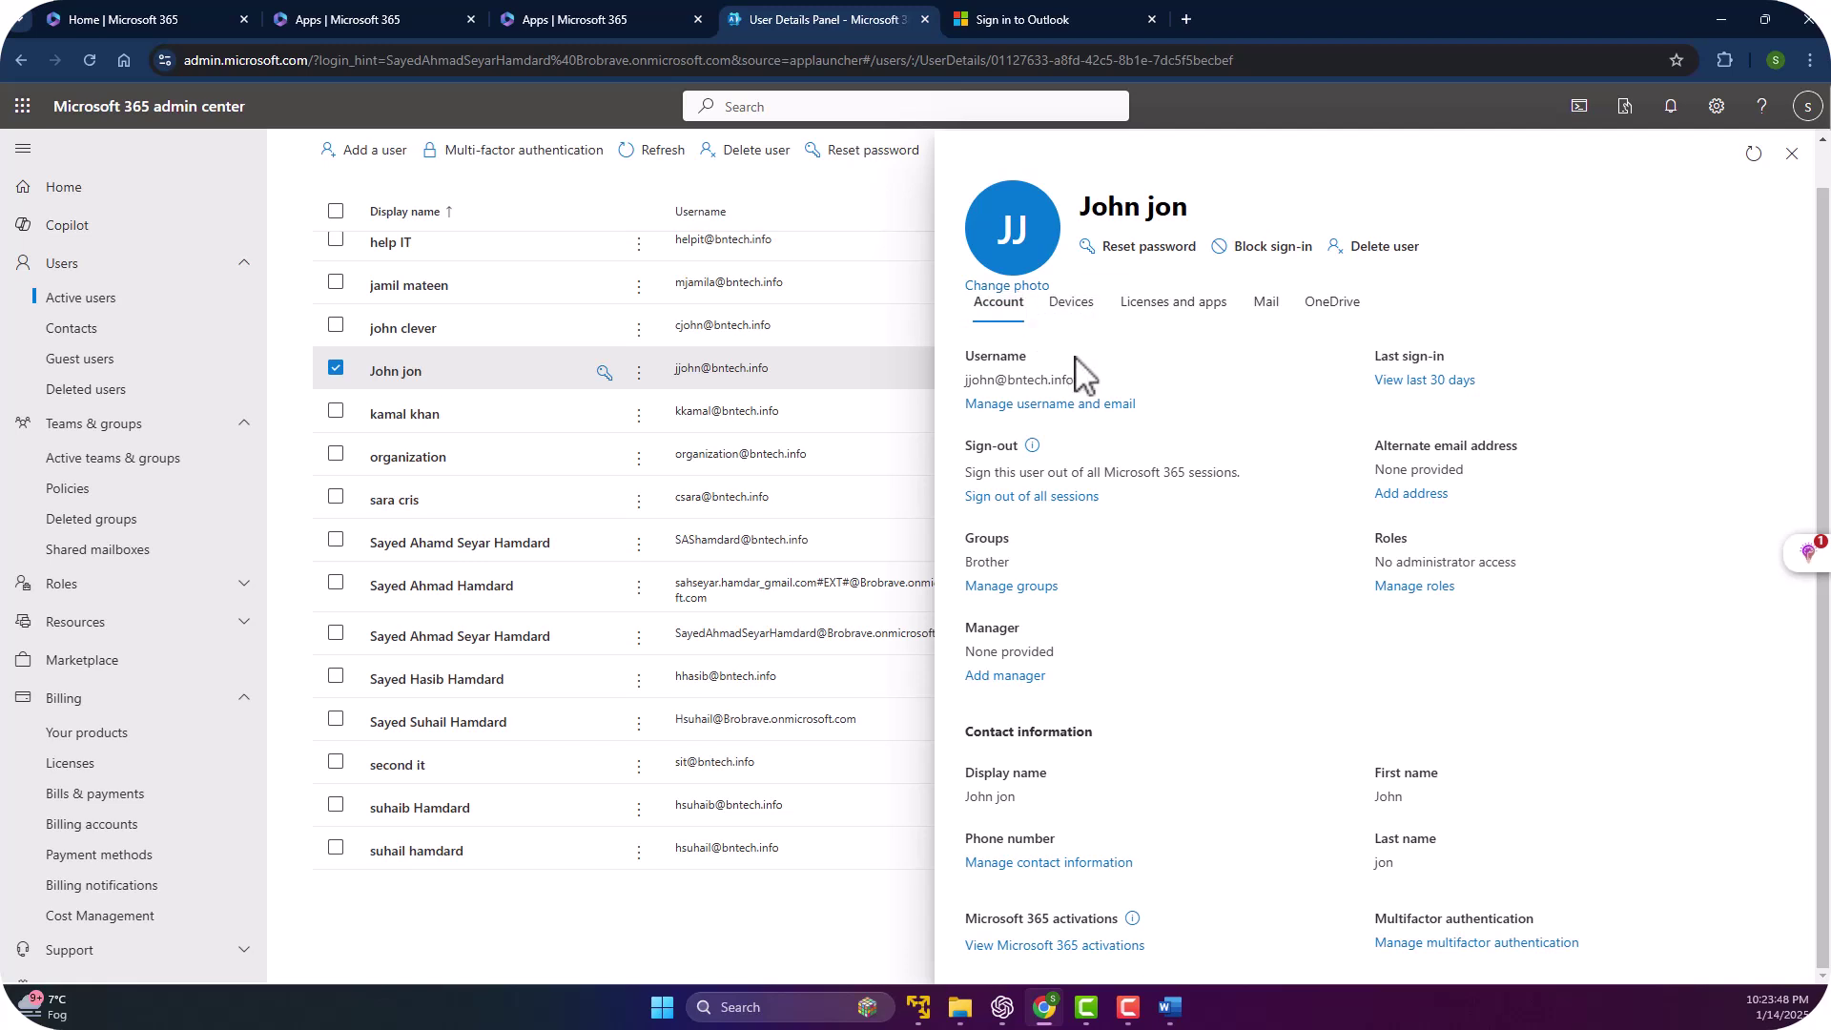
left_click(1266, 303)
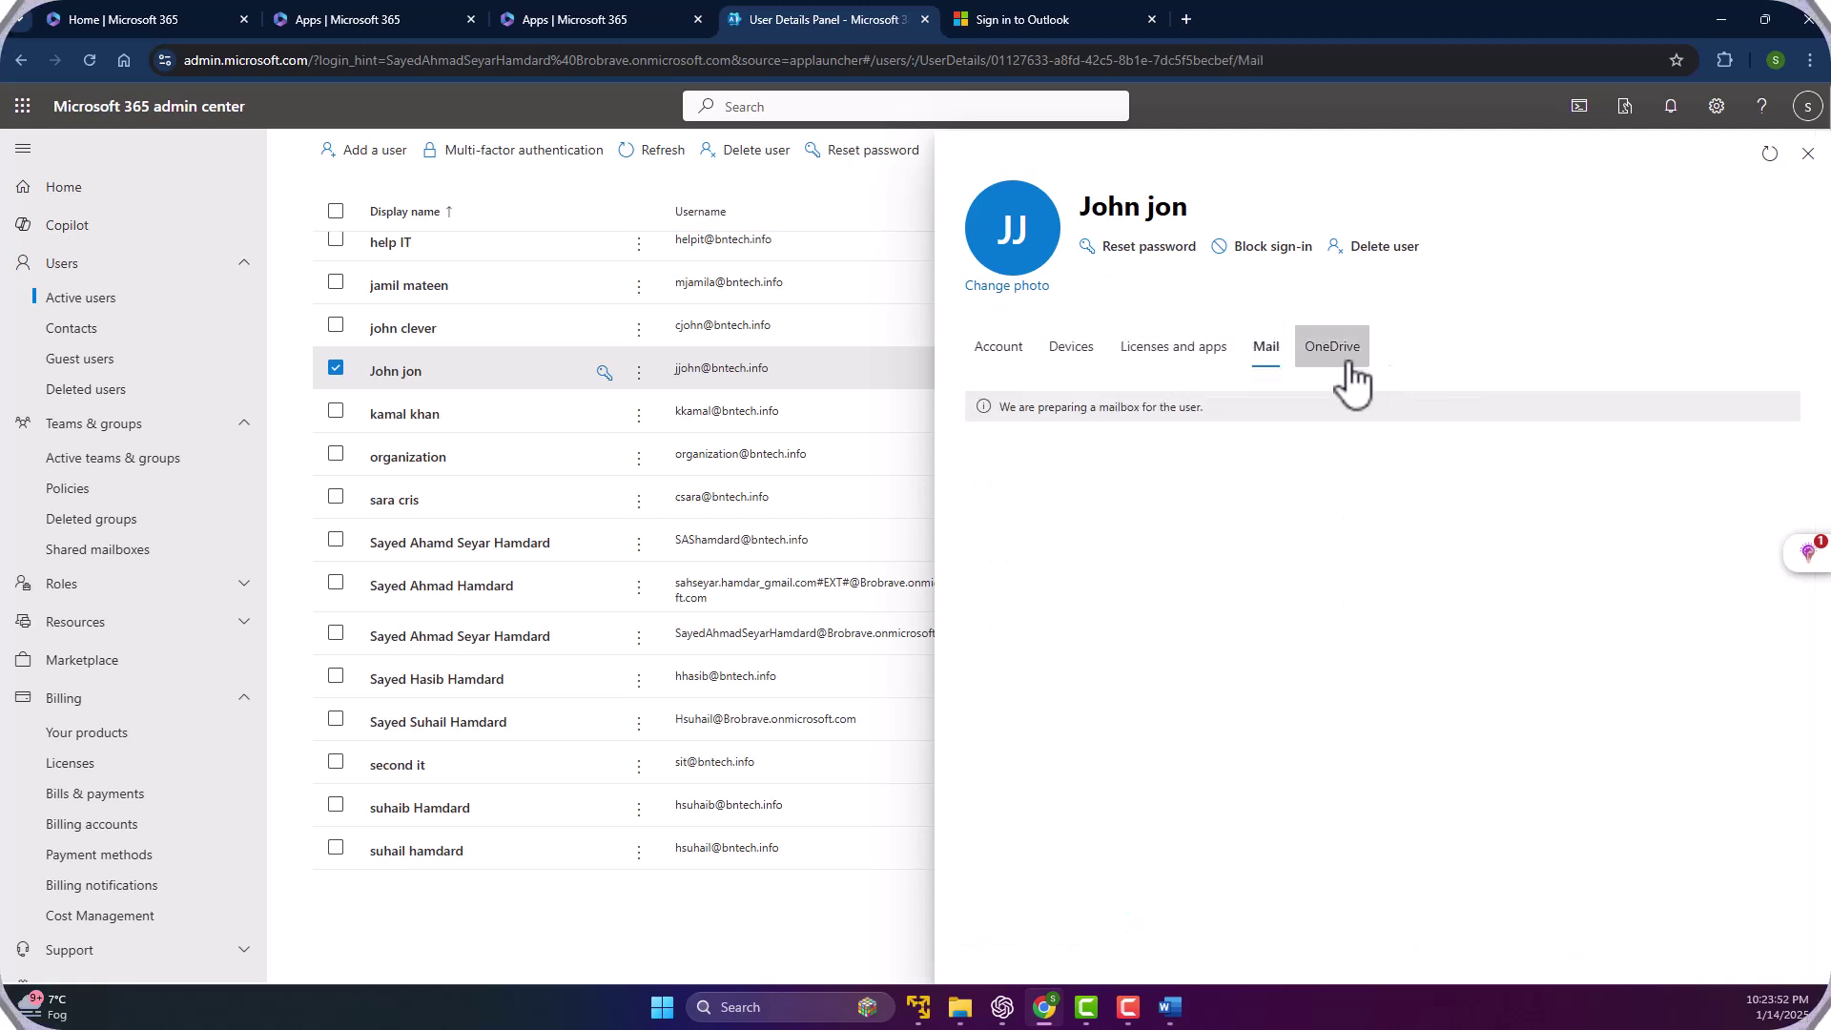
left_click(1006, 361)
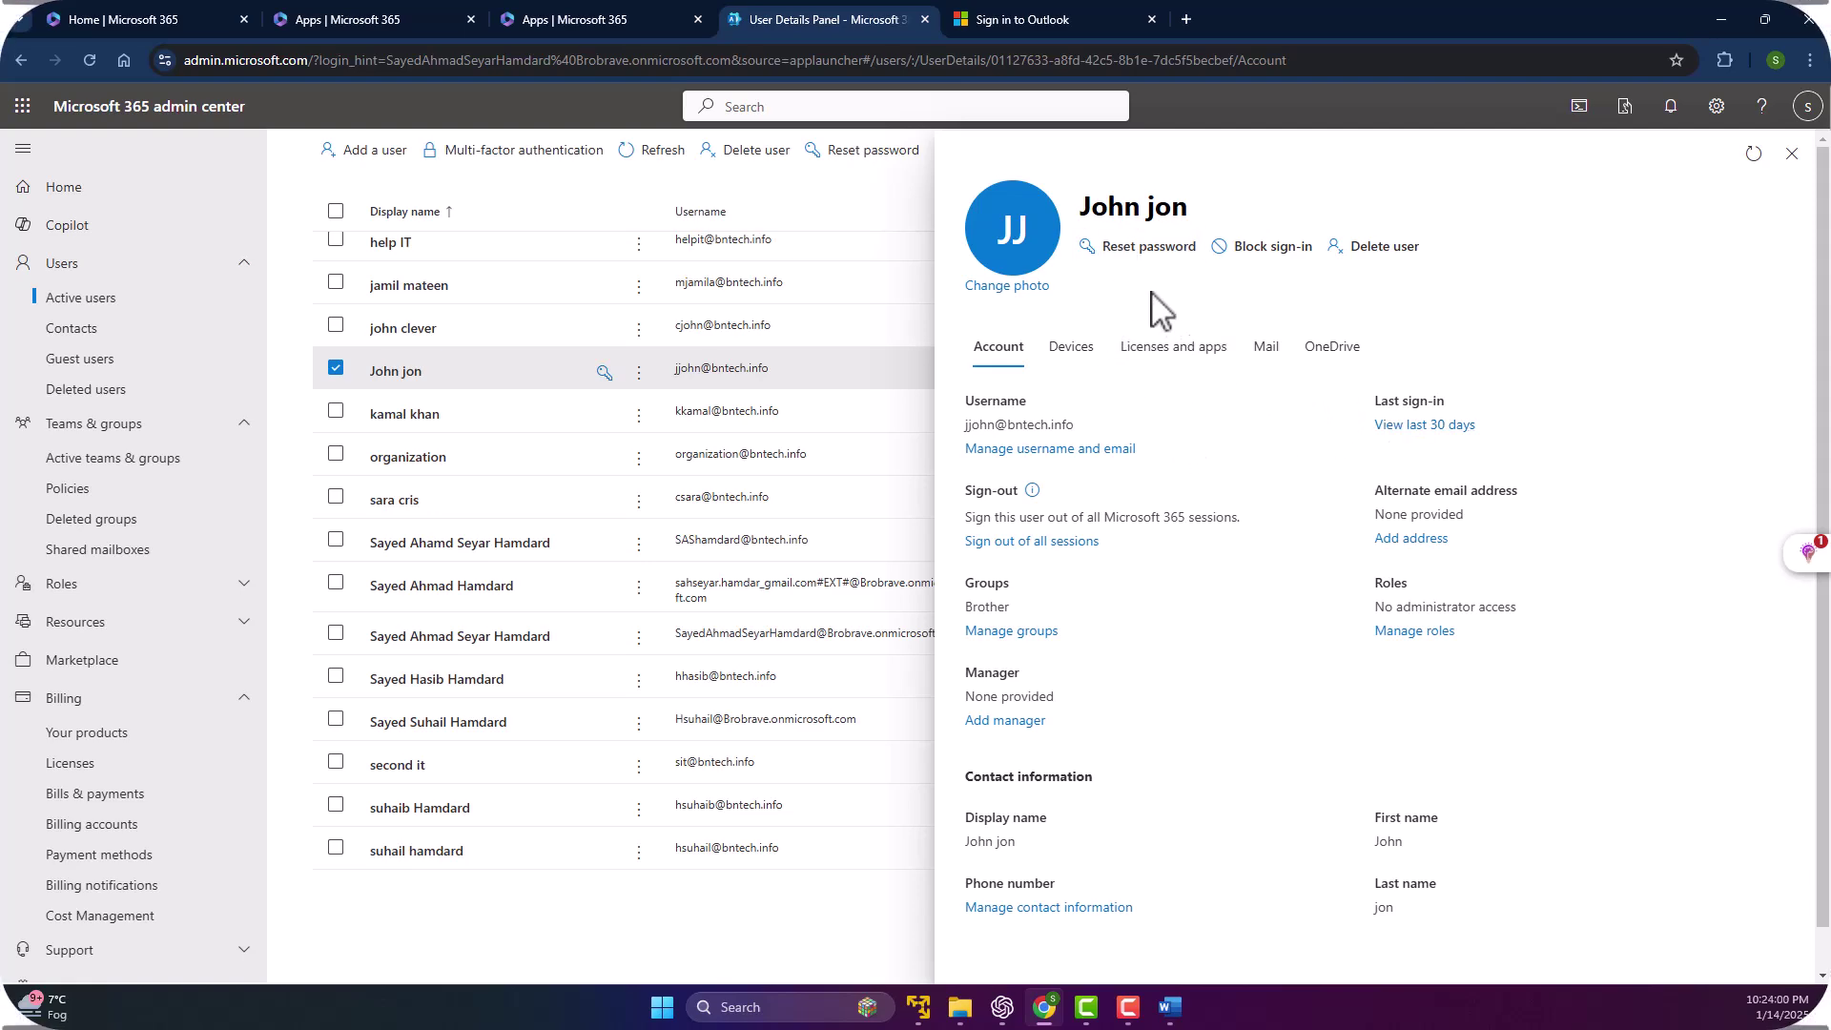
Reset the user's password to an auto-generated one, copy it, and close the panel.
left_click(1143, 250)
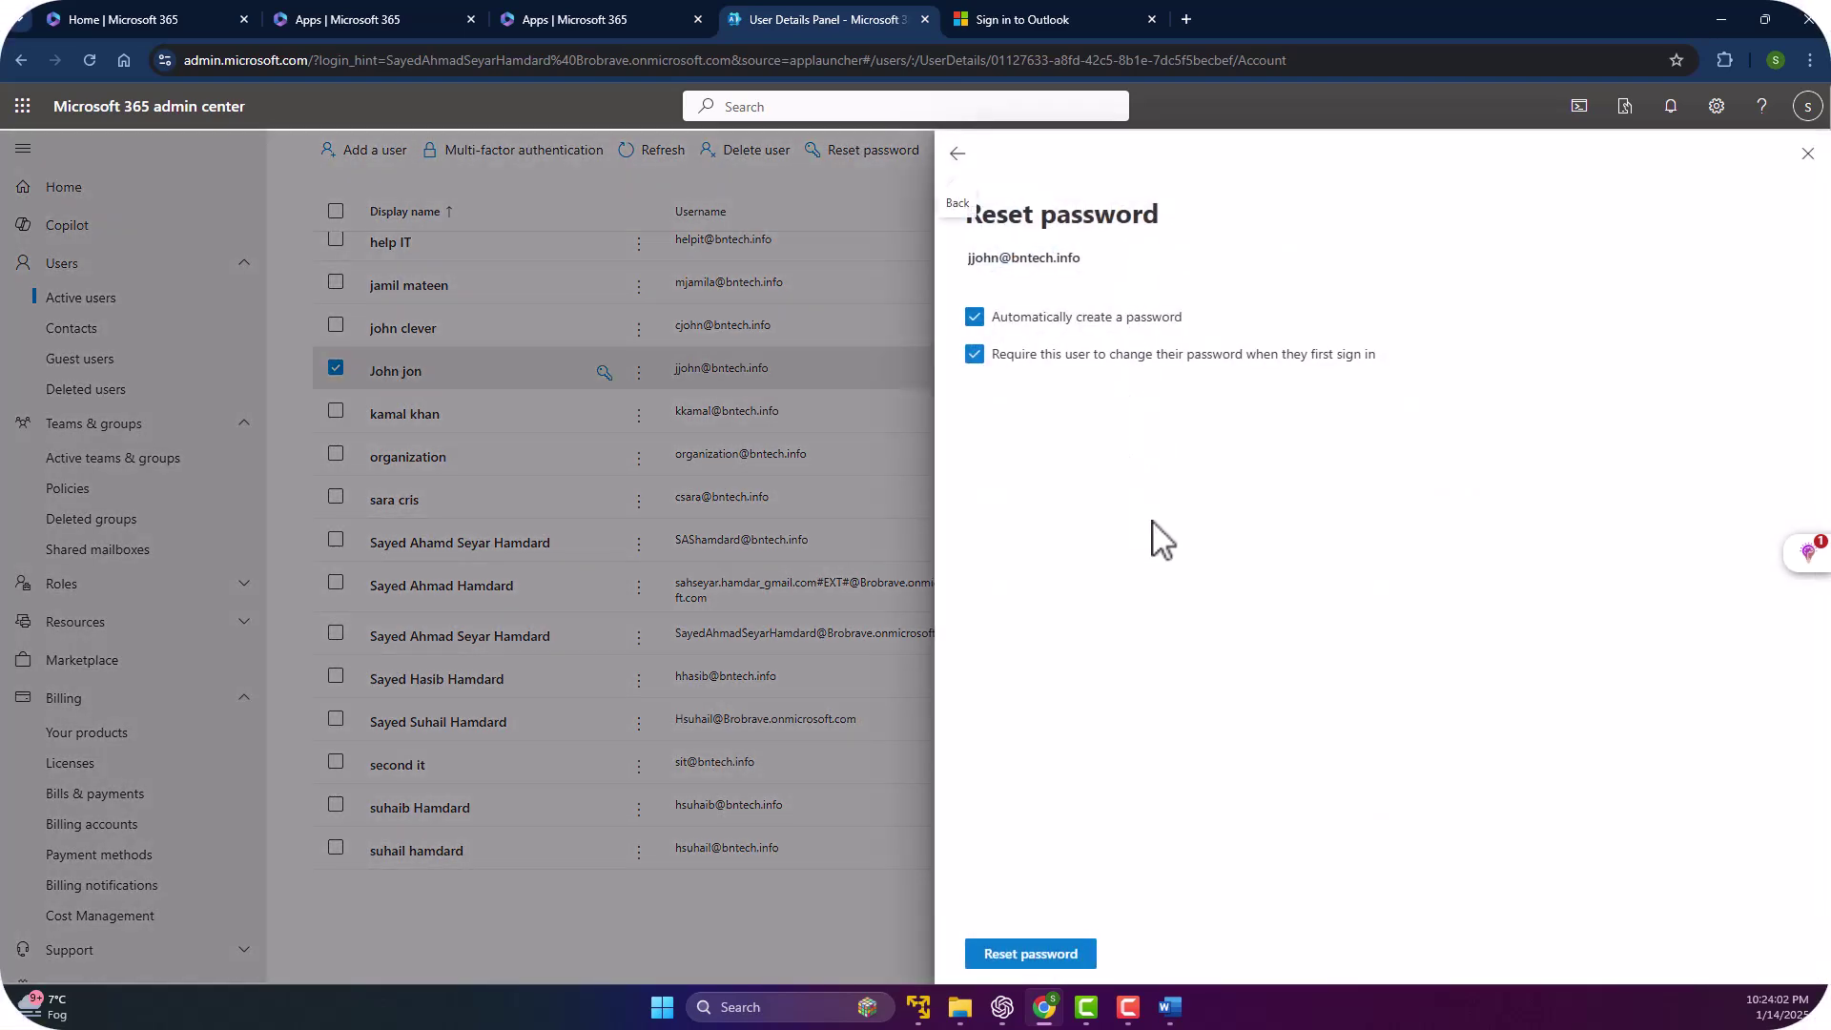
left_click(1002, 958)
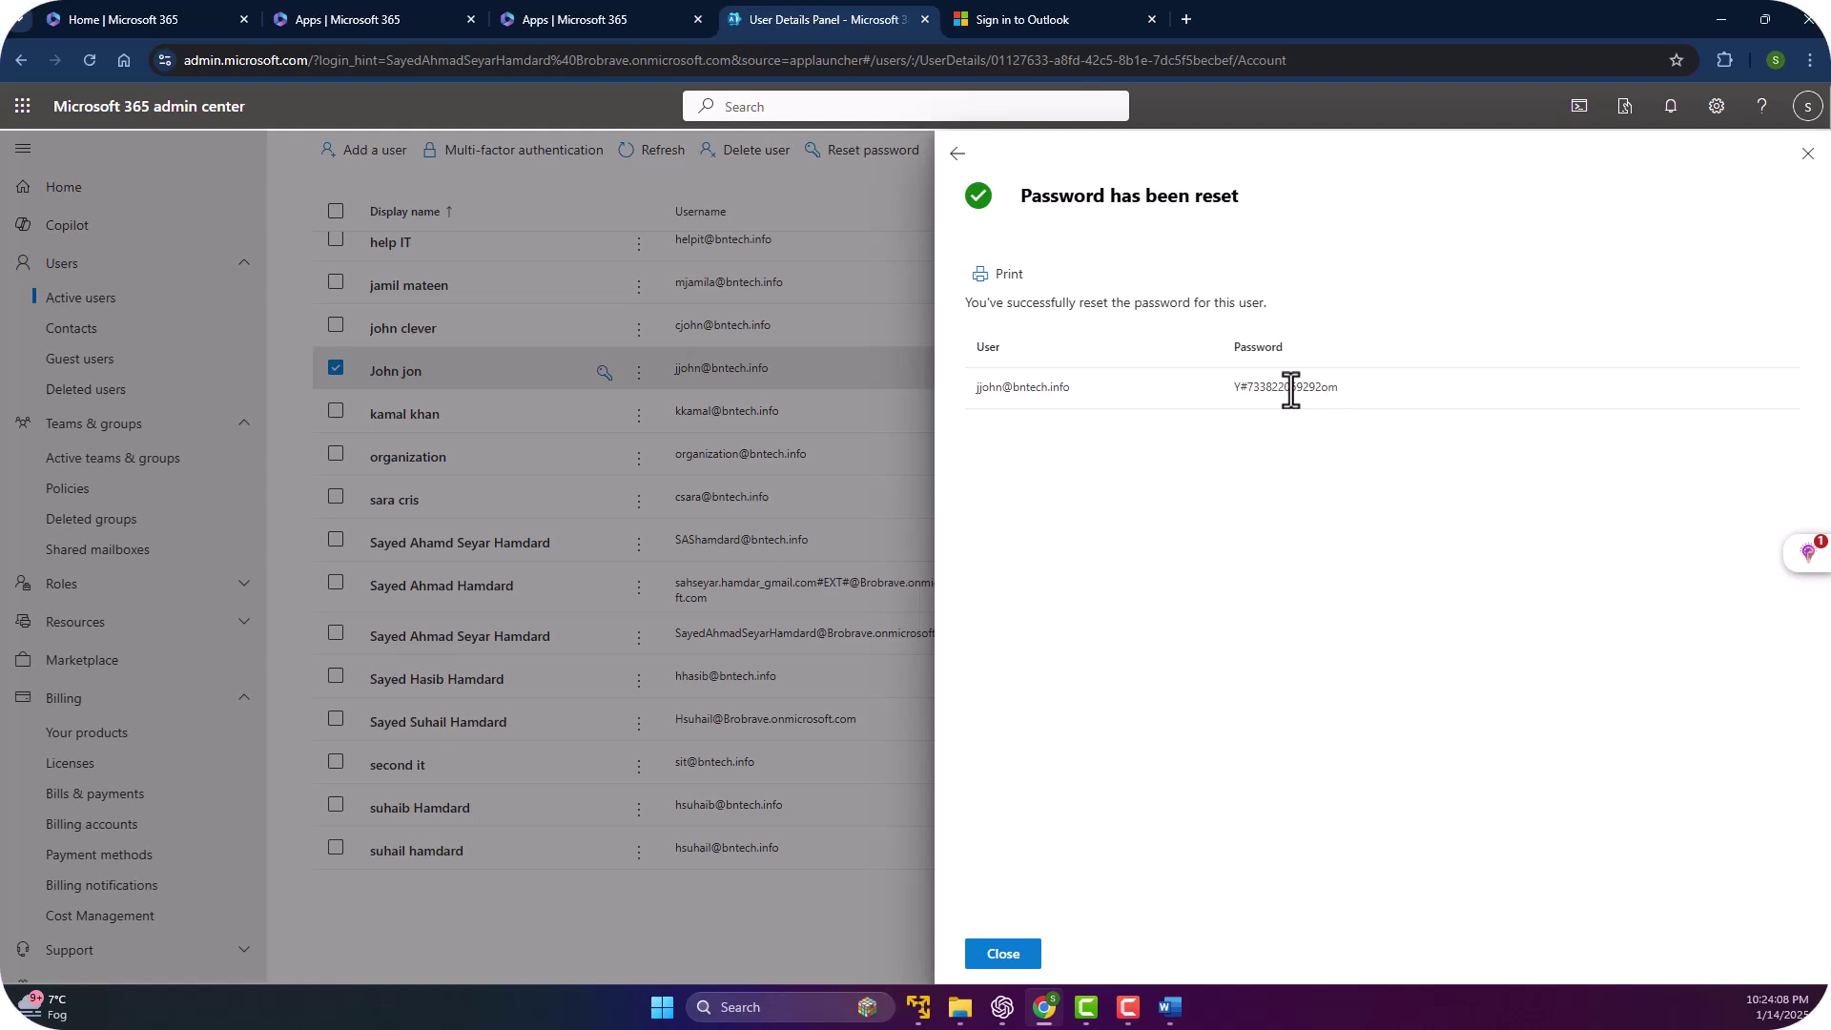
left_click_drag(1339, 388, 1236, 398)
right_click(1263, 388)
left_click(1314, 399)
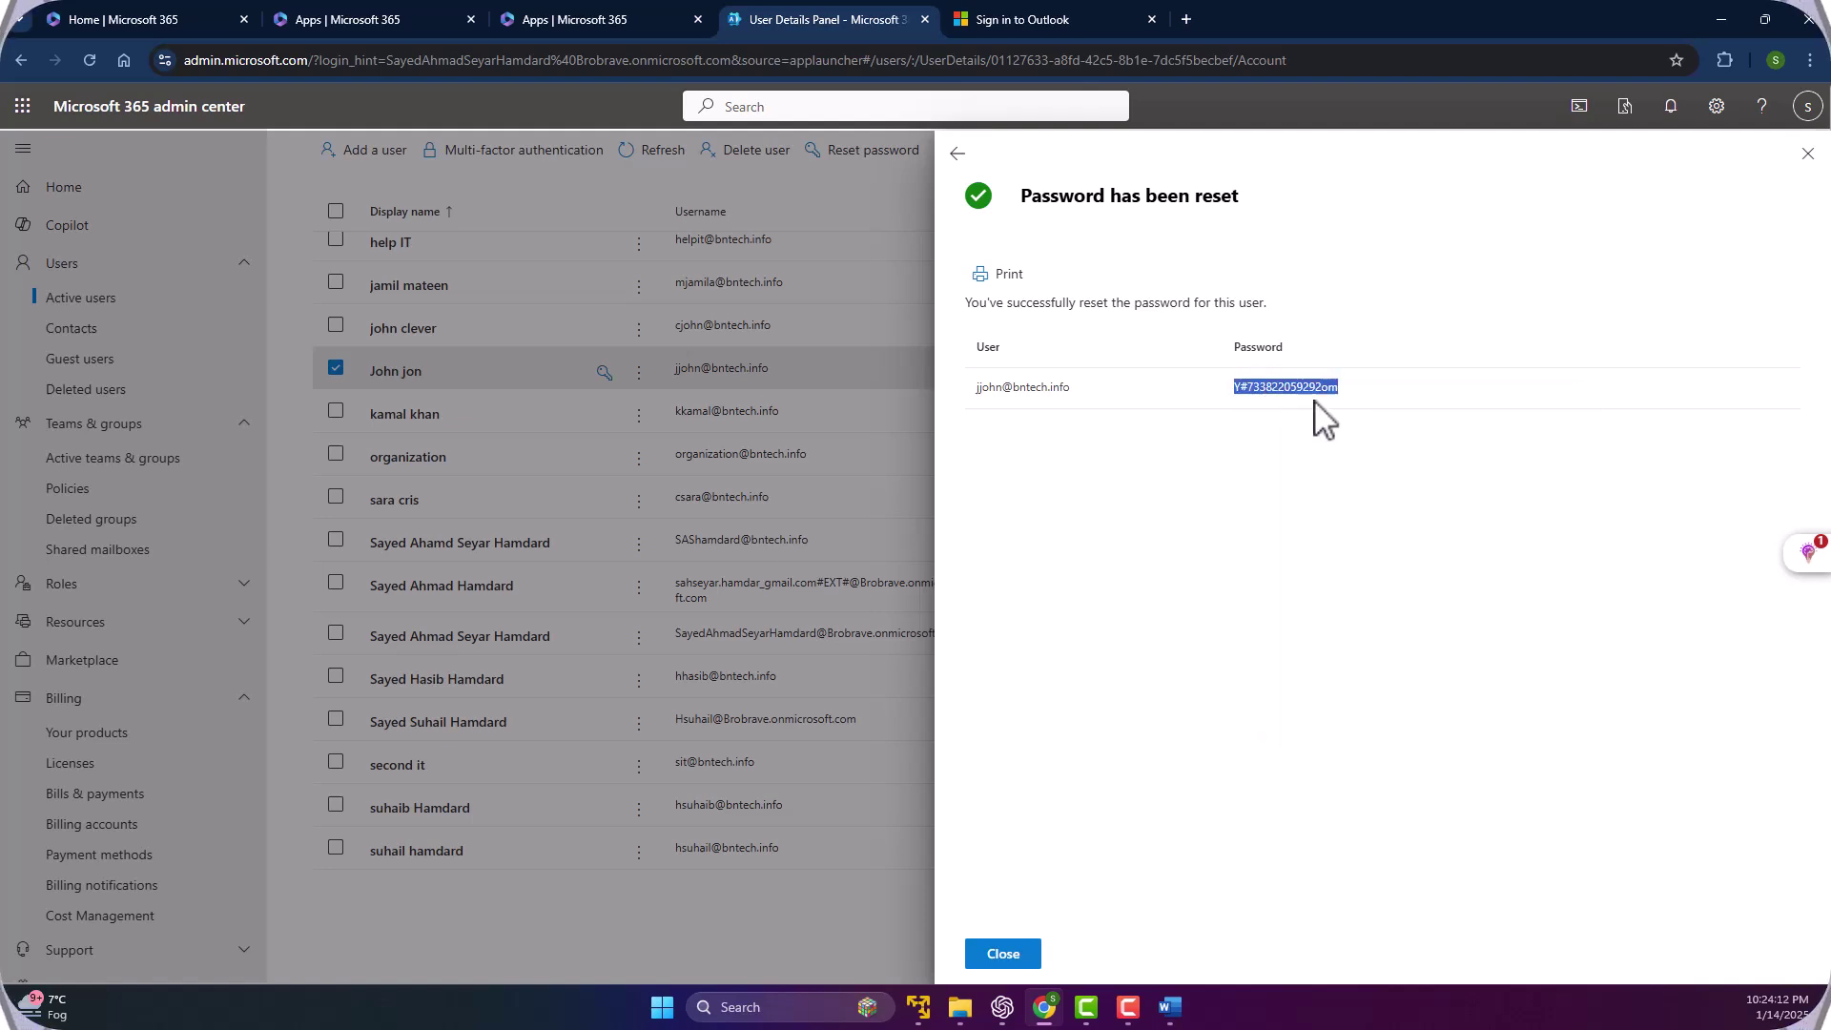
left_click(1003, 953)
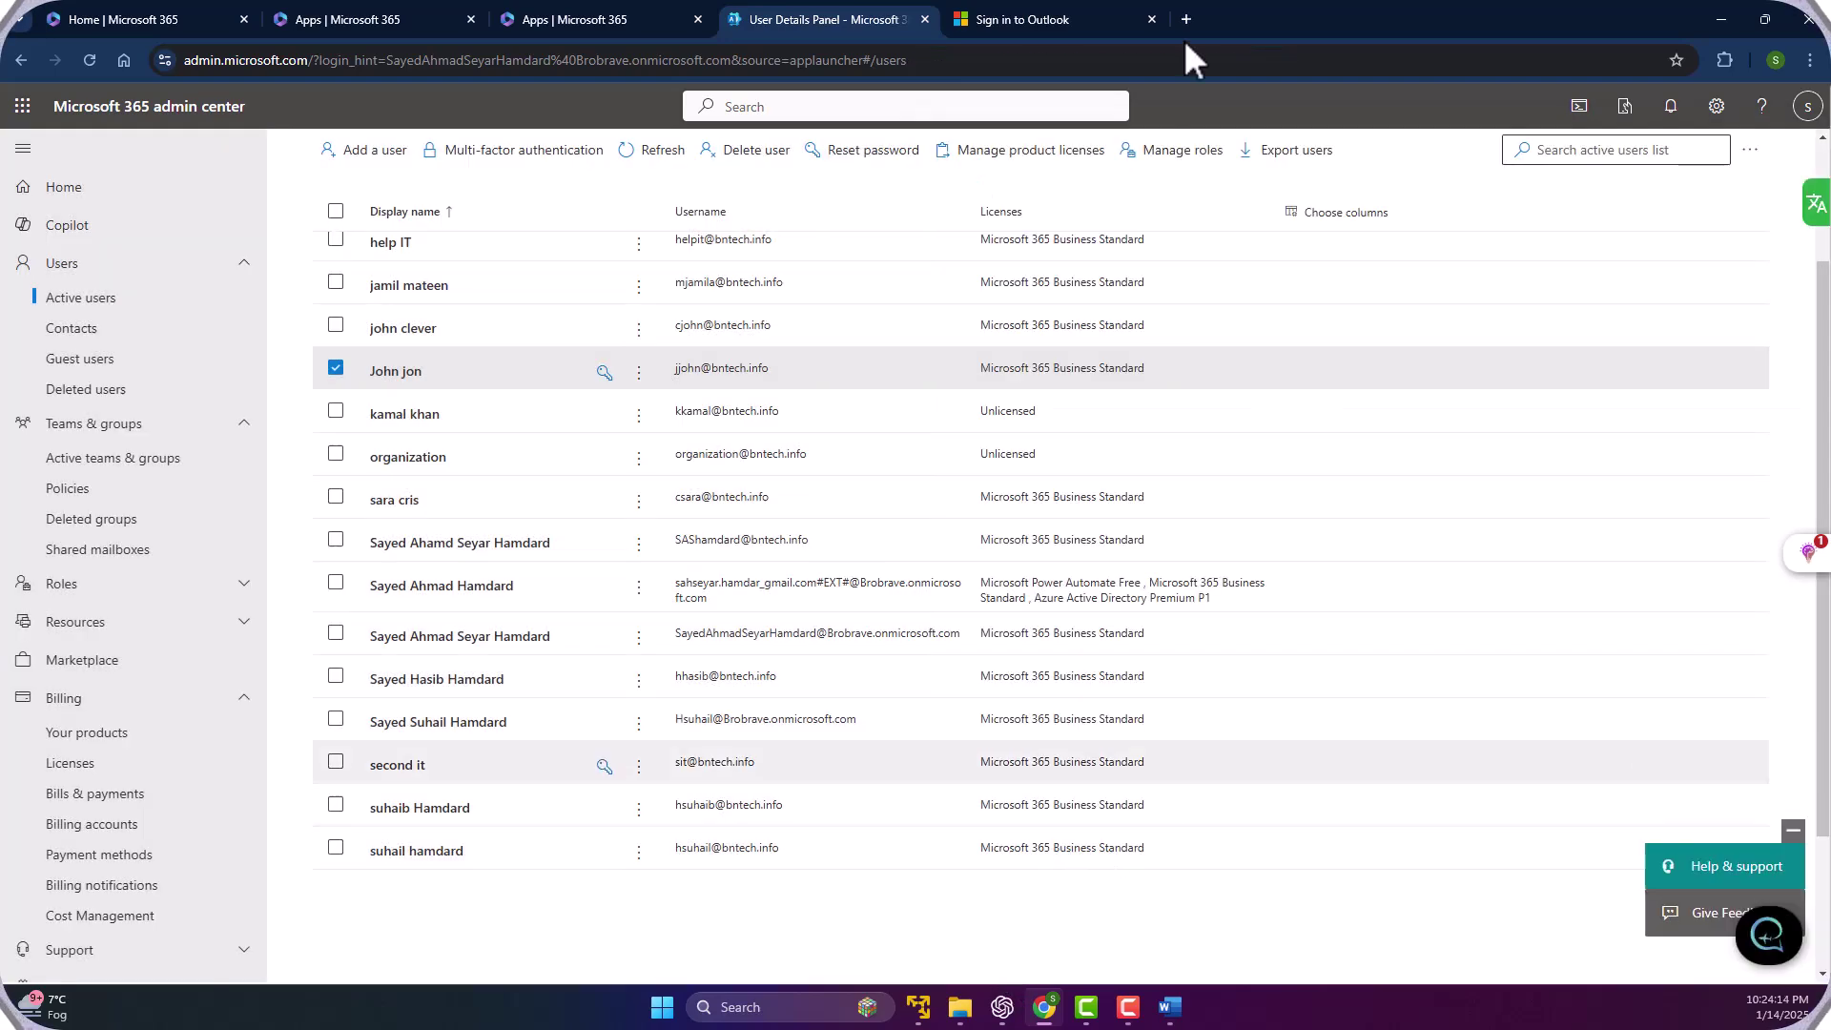
Sign in to Outlook with the pasted temporary password and save it in the browser.
left_click(1039, 19)
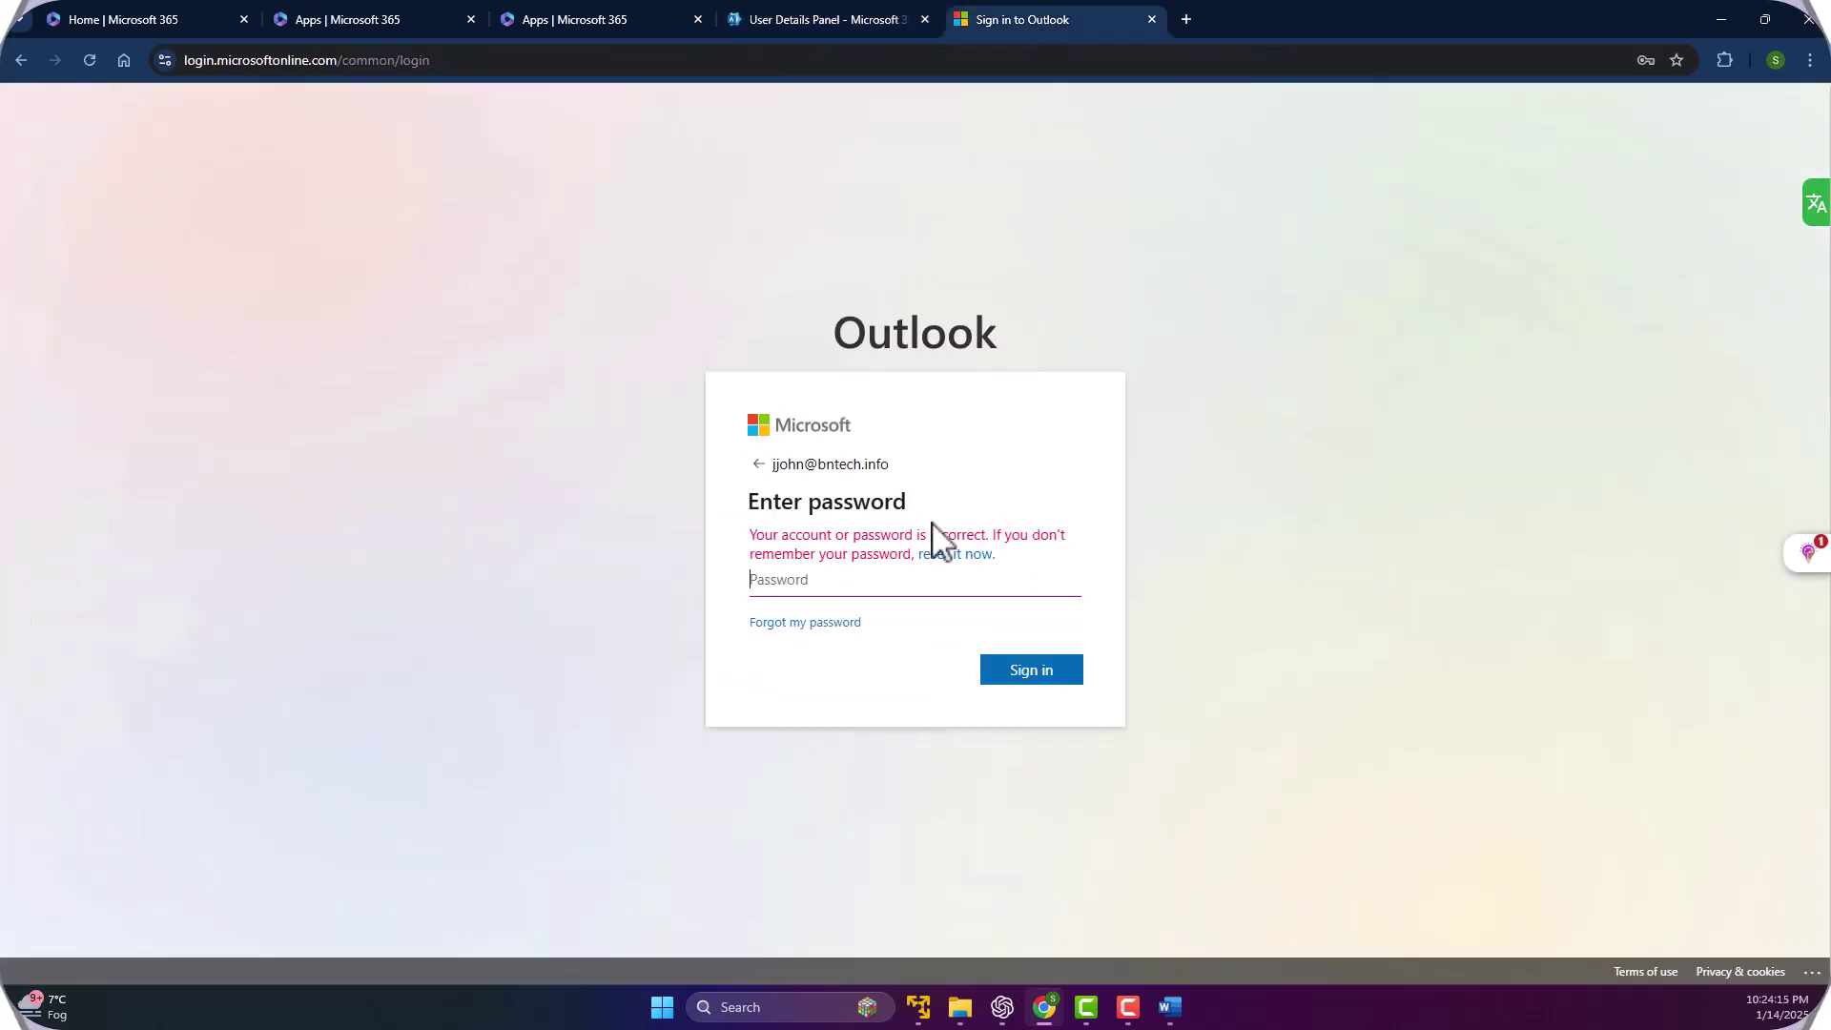
right_click(802, 581)
left_click(843, 254)
left_click(1032, 669)
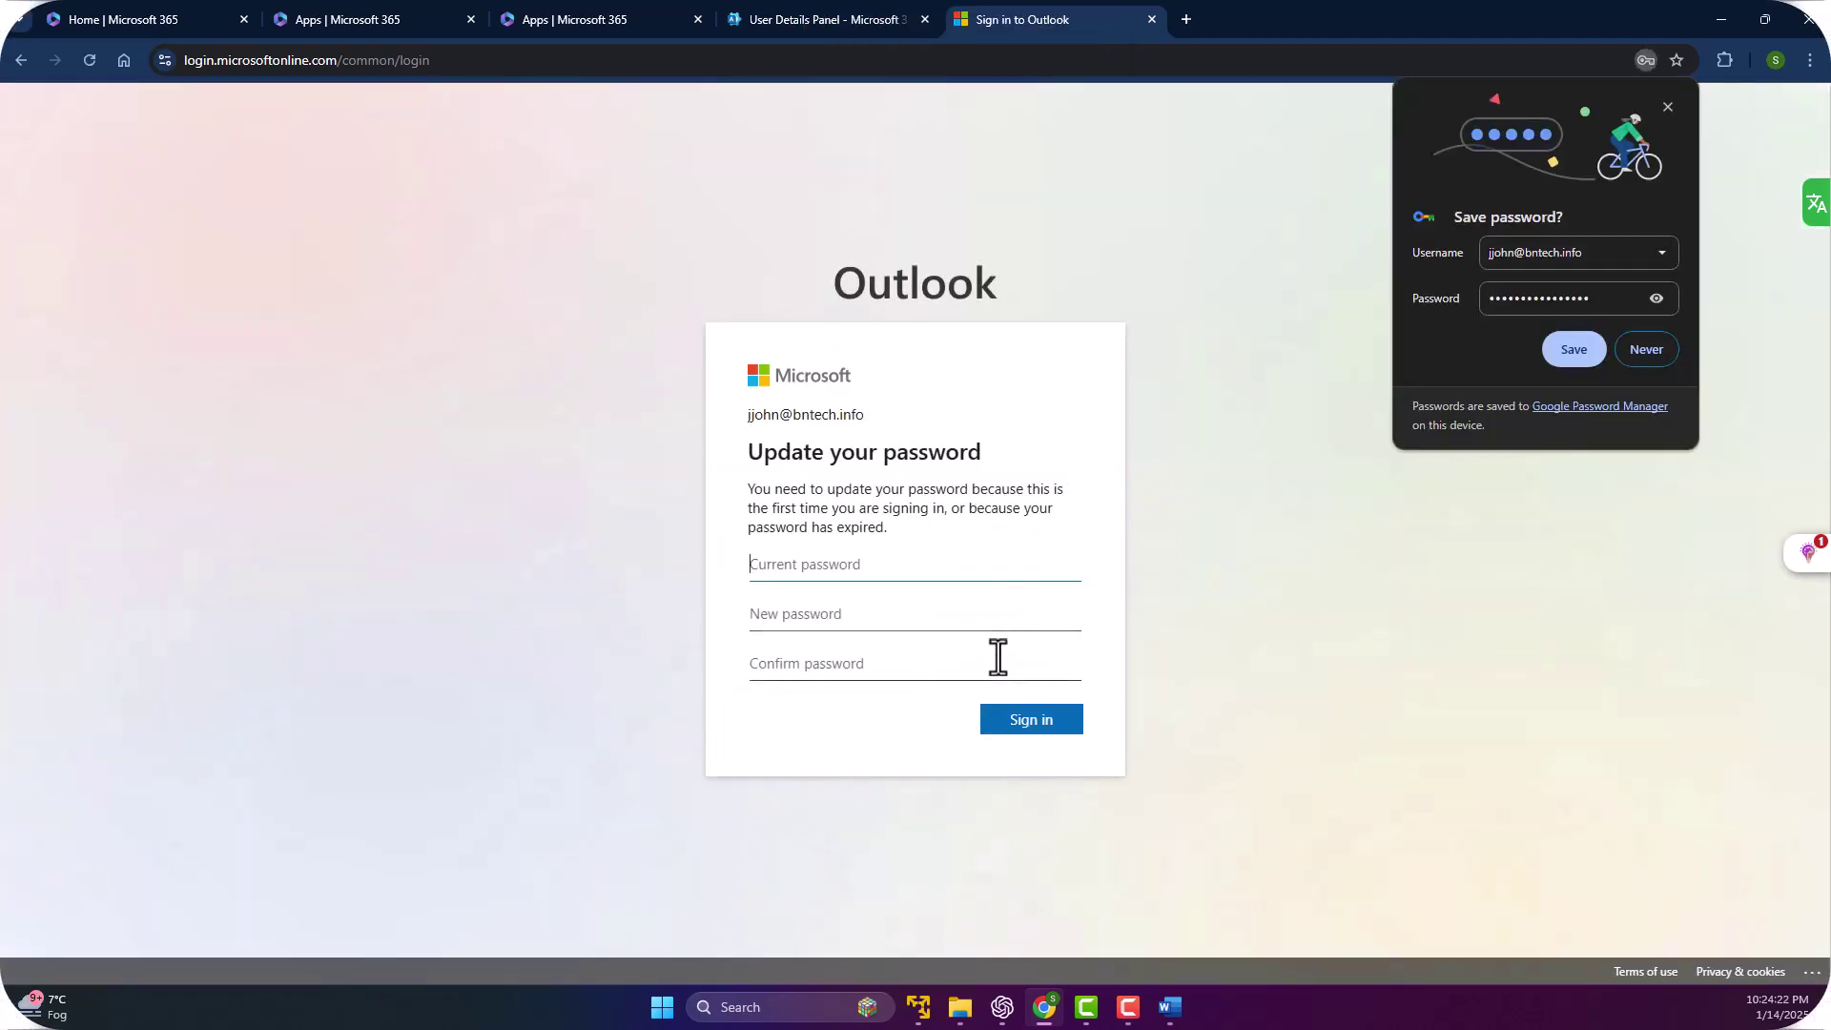
left_click(1571, 351)
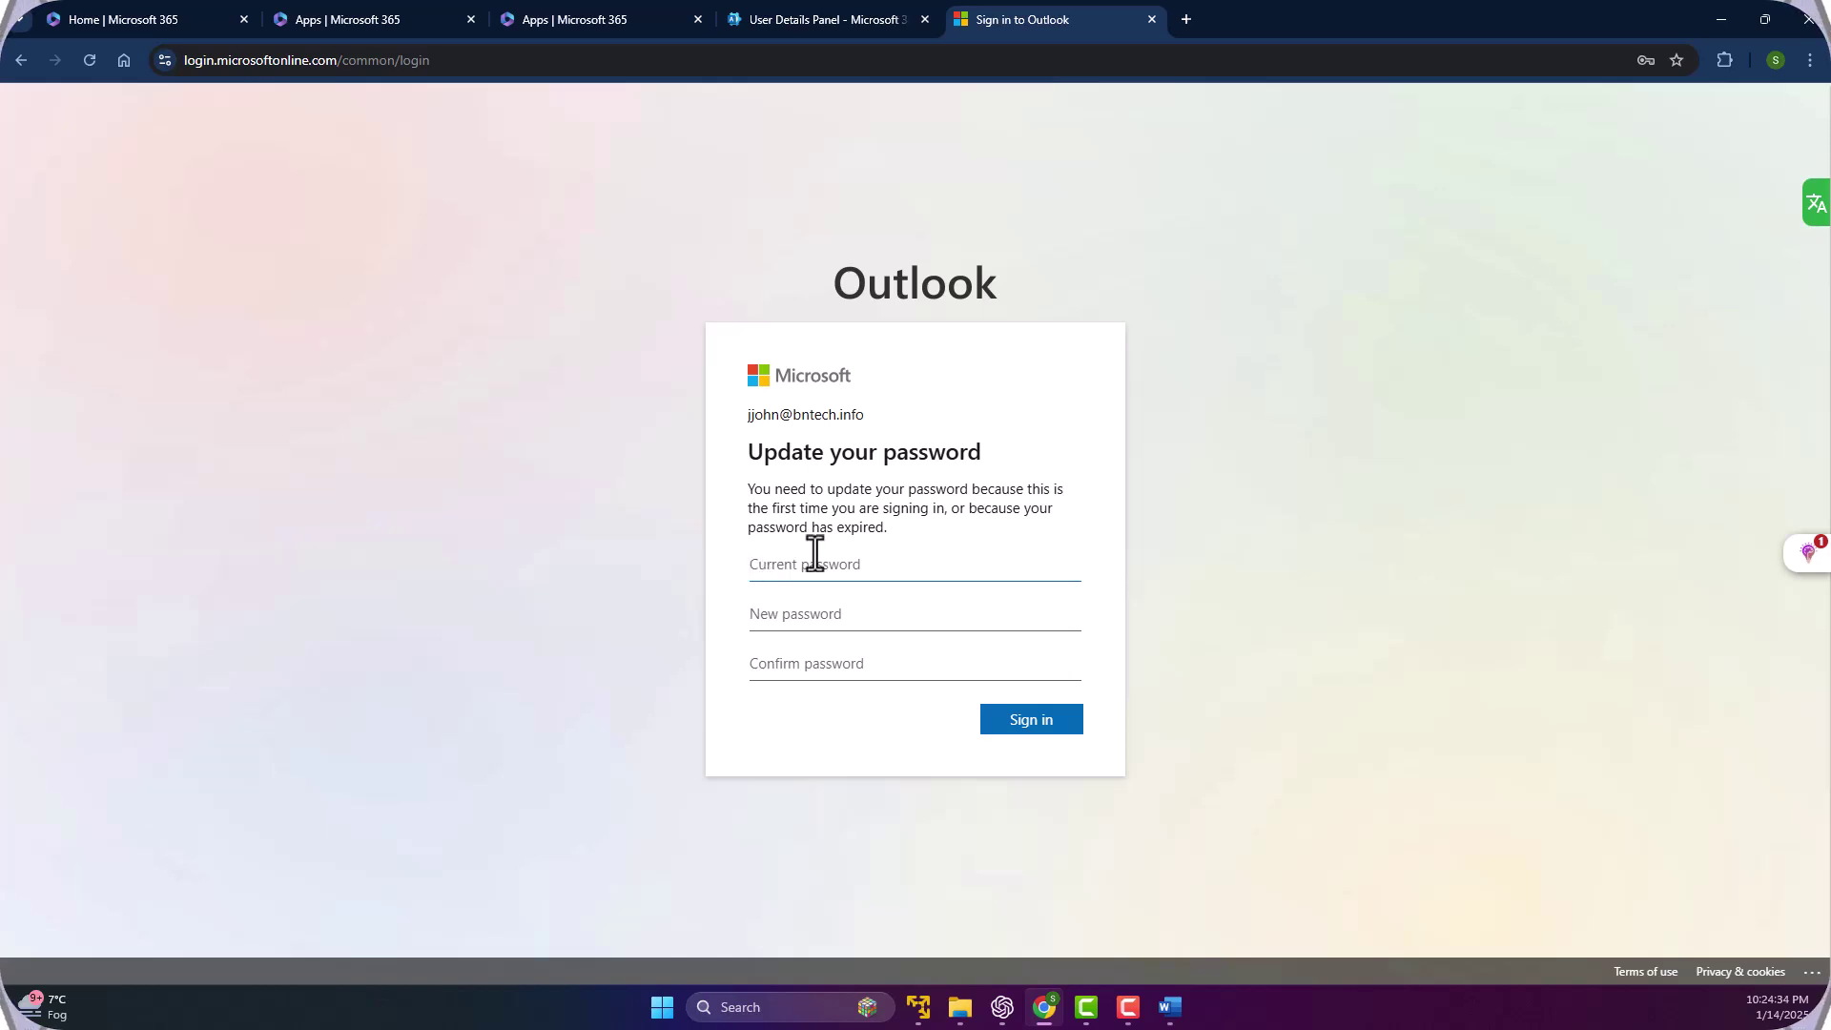
Replace the temporary password with a new confirmed password and update the browser's stored password.
left_click(752, 564)
right_click(782, 565)
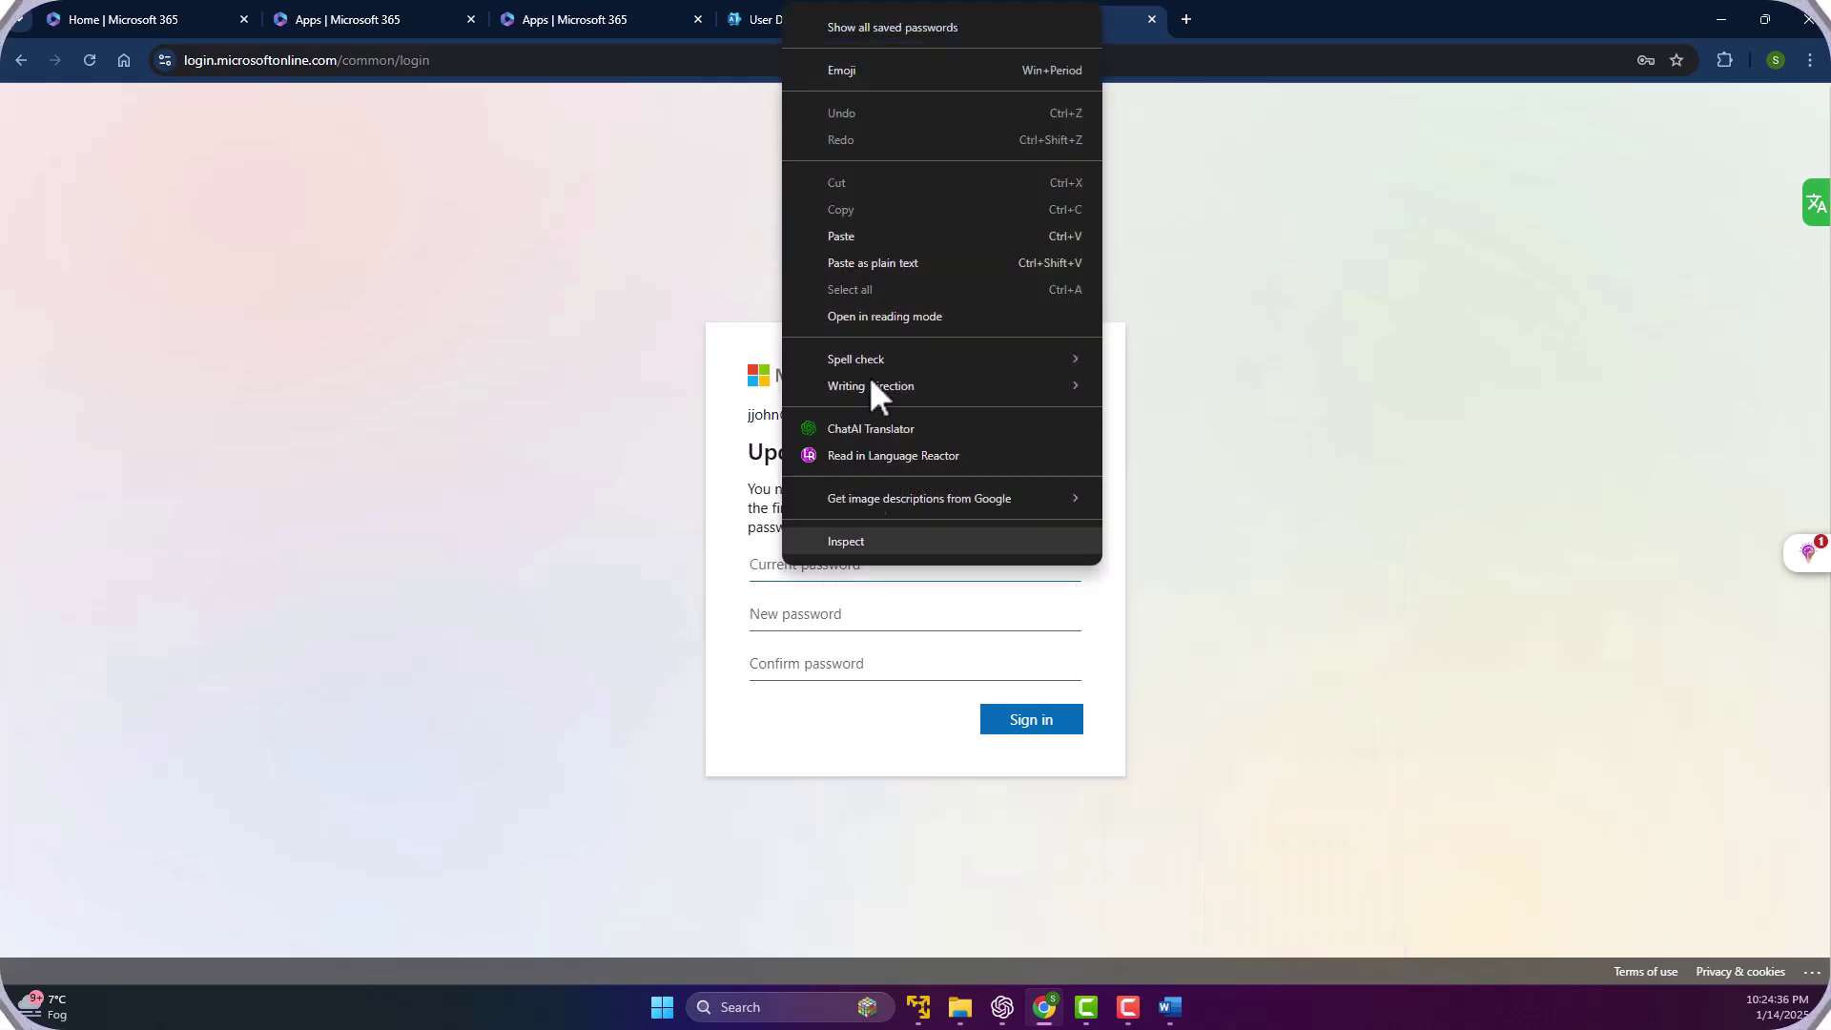
left_click(845, 238)
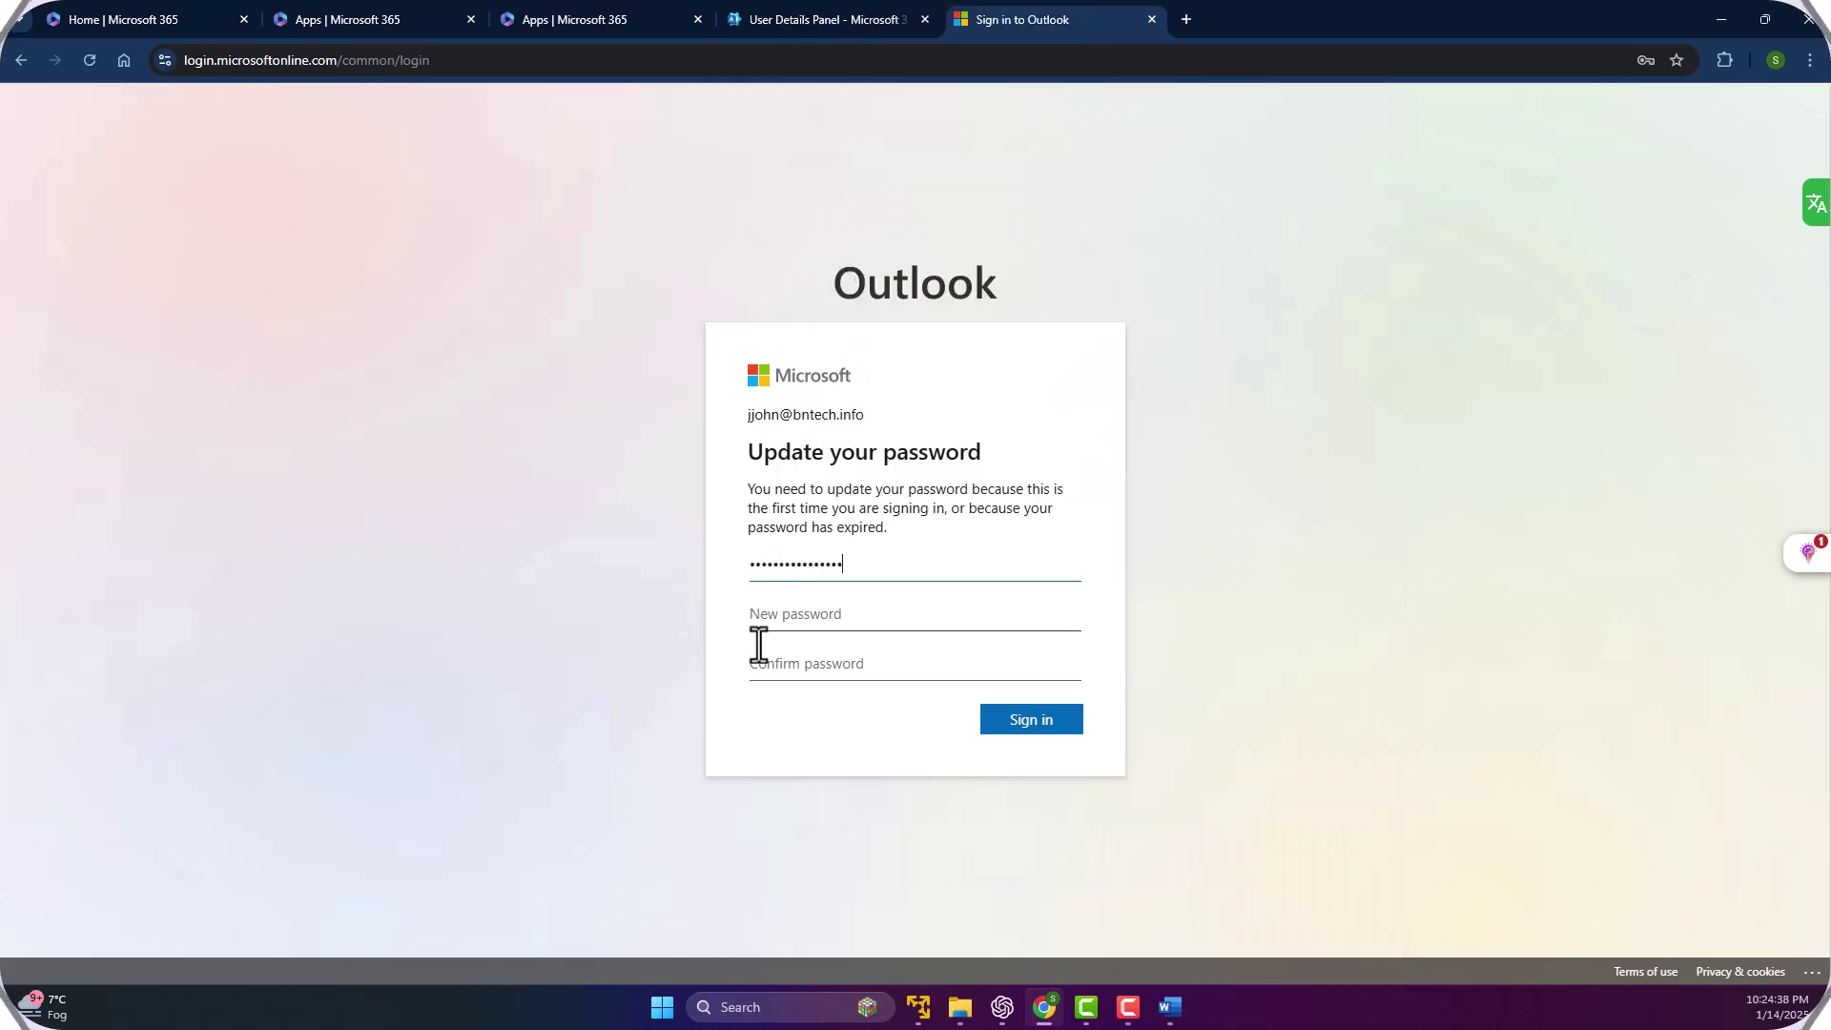
left_click(801, 620)
type("****")
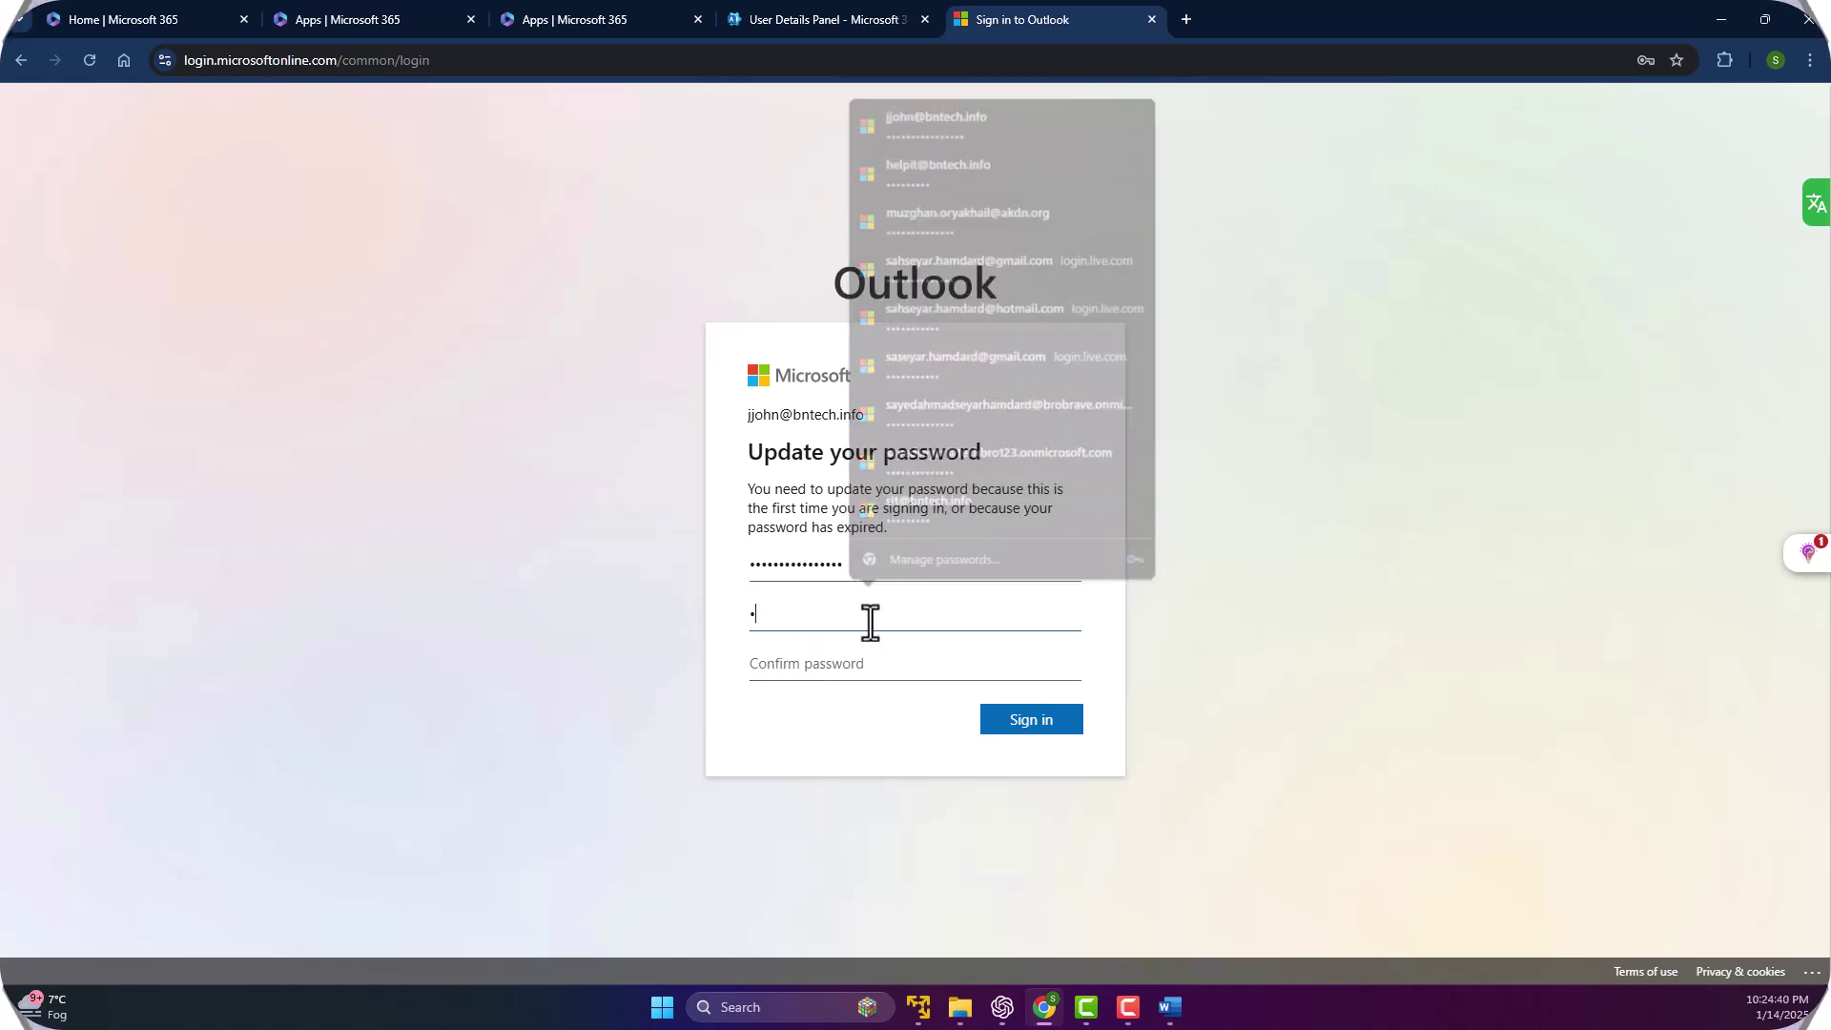
type("****")
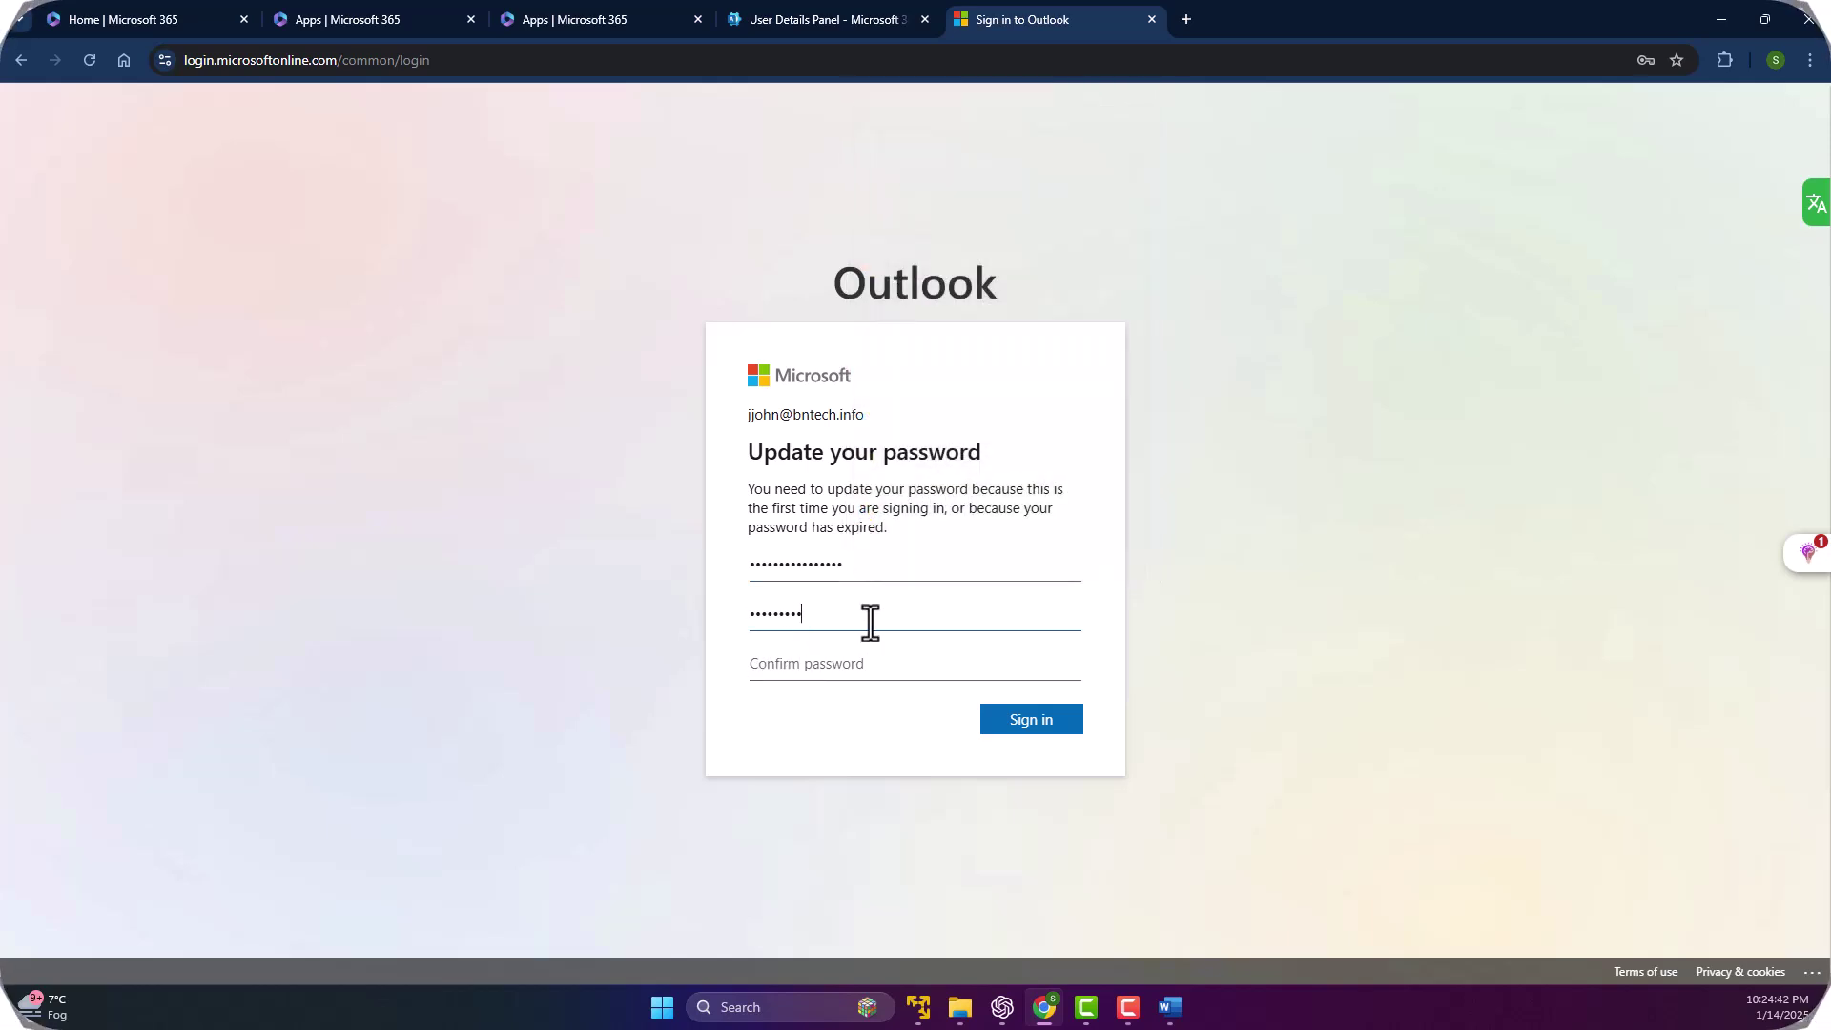
type("*")
key("Tab")
type("***")
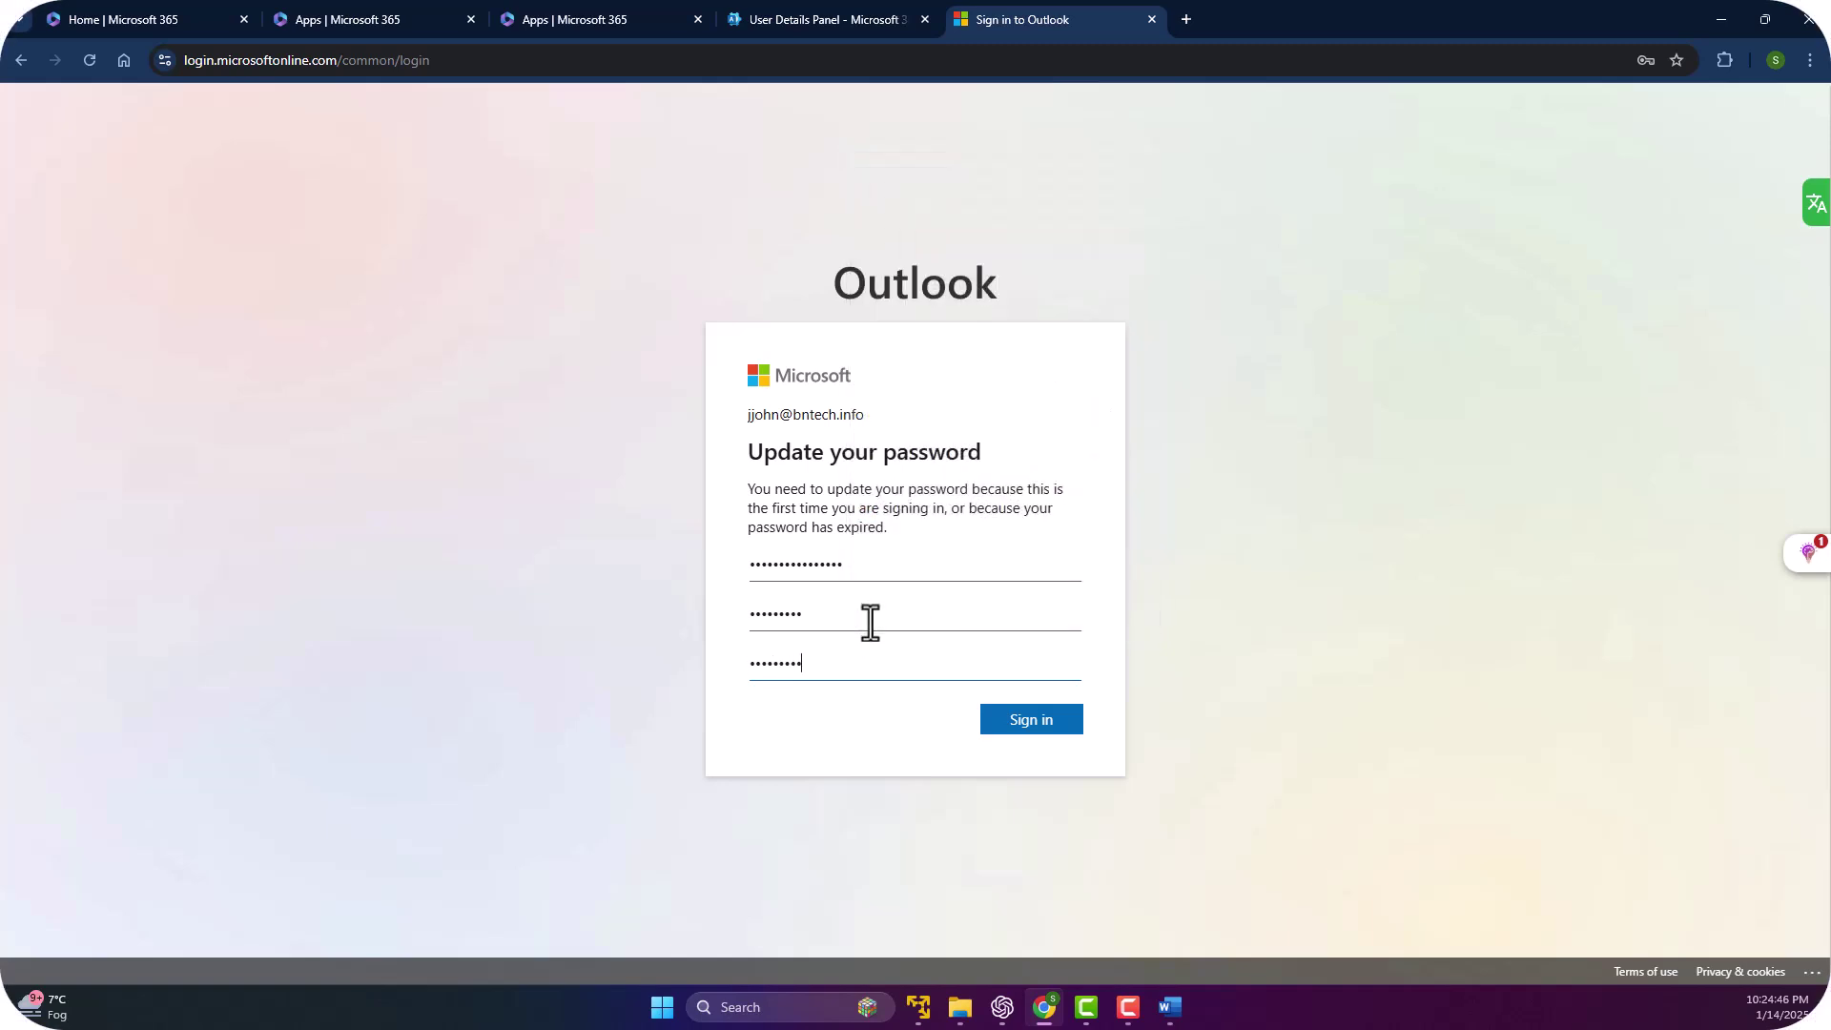
left_click(1022, 721)
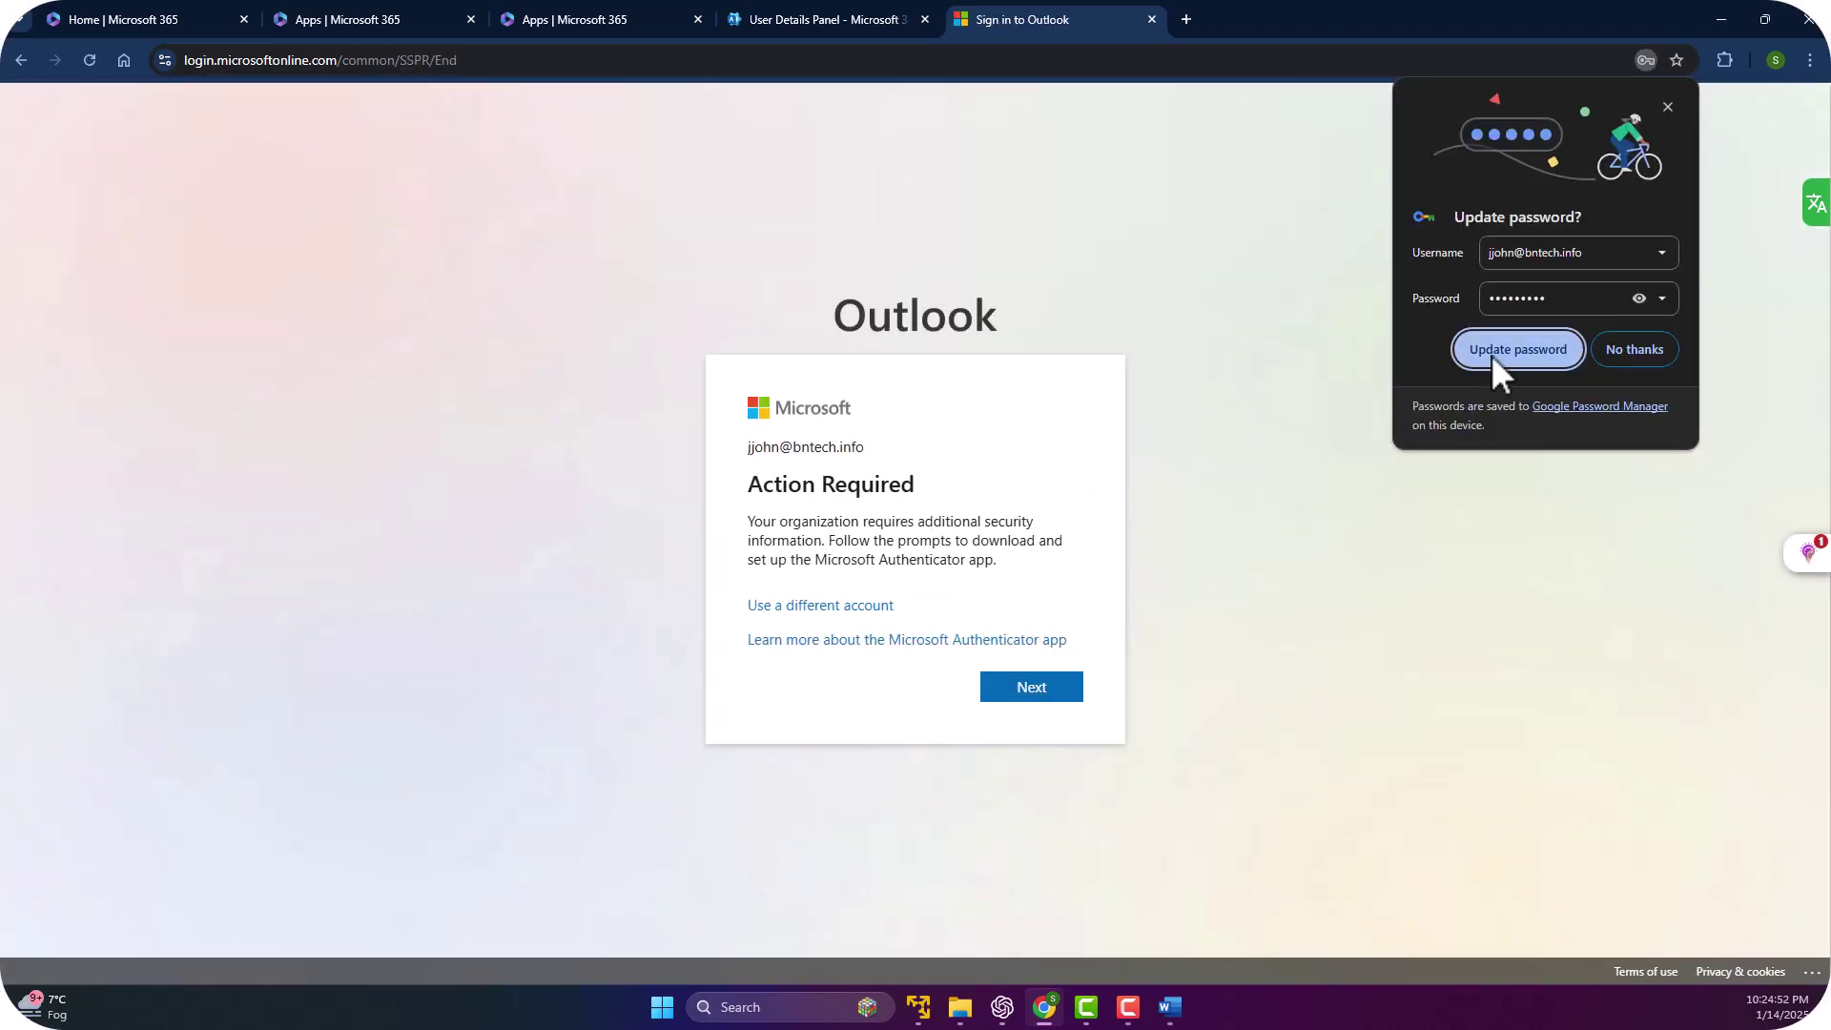
left_click(1491, 354)
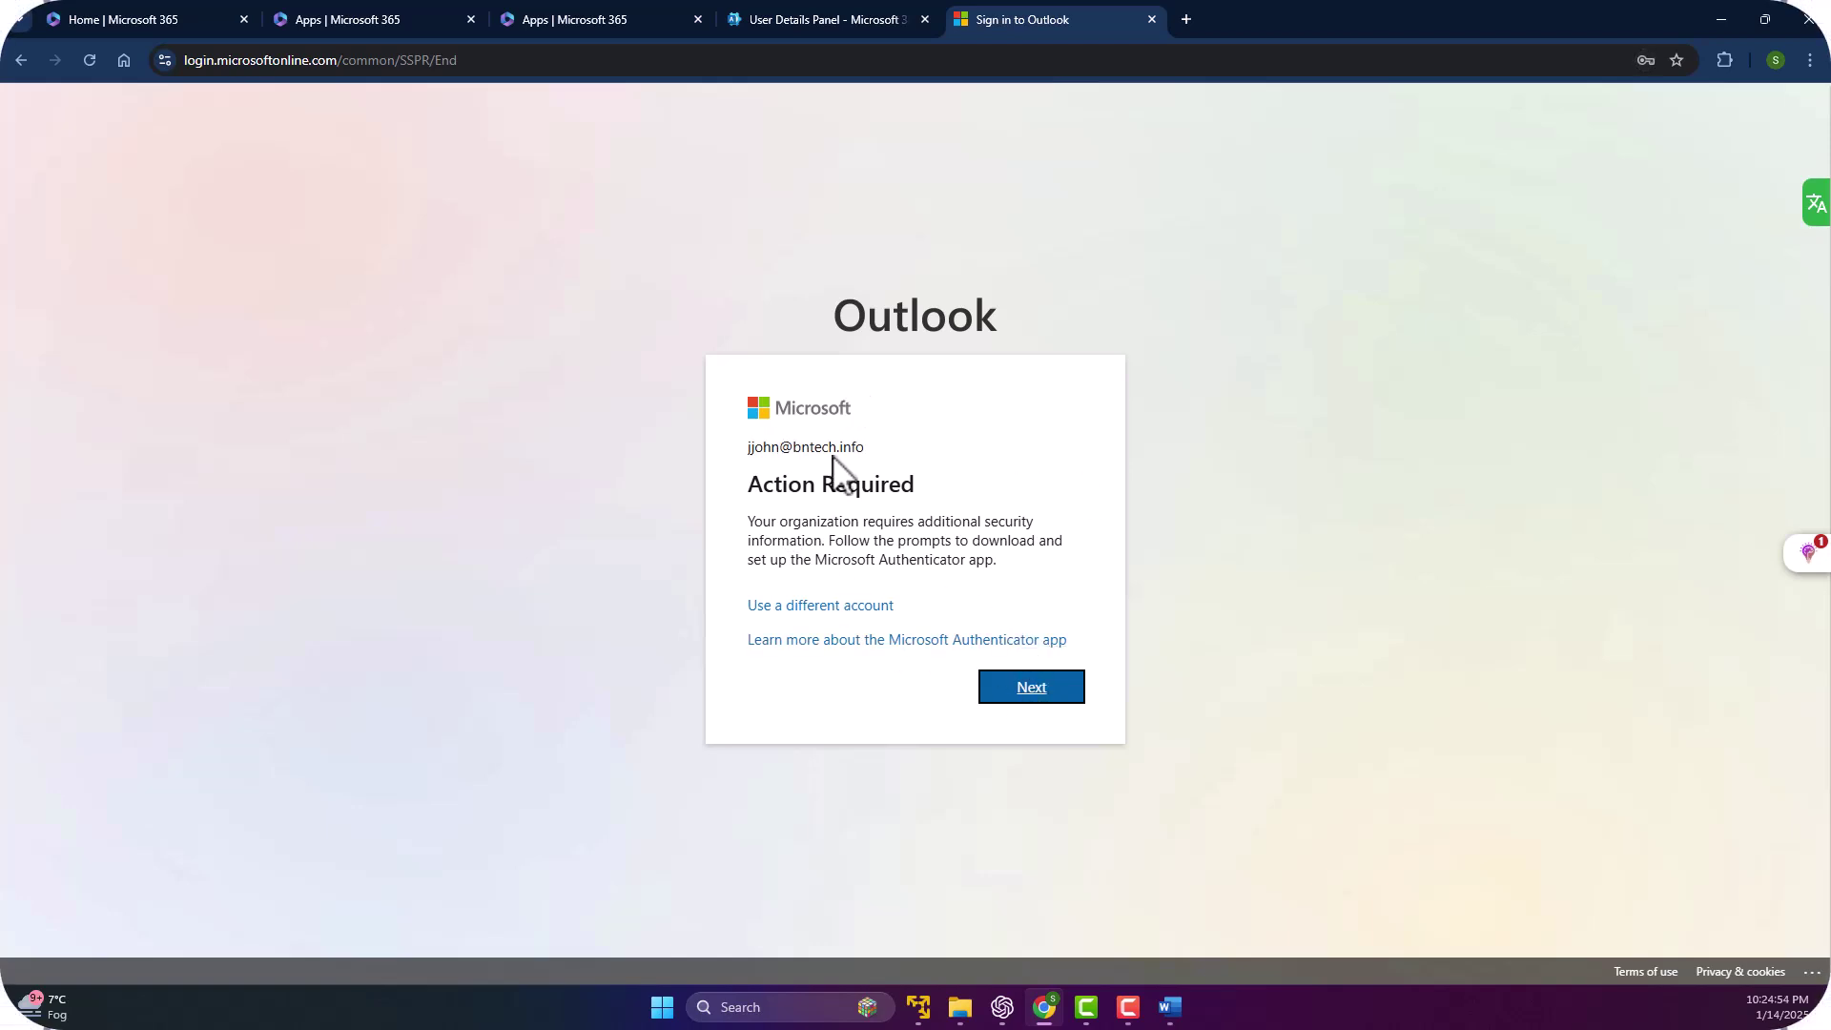
Complete the Microsoft Authenticator setup by scanning the QR code and approving the test notification.
left_click(1018, 693)
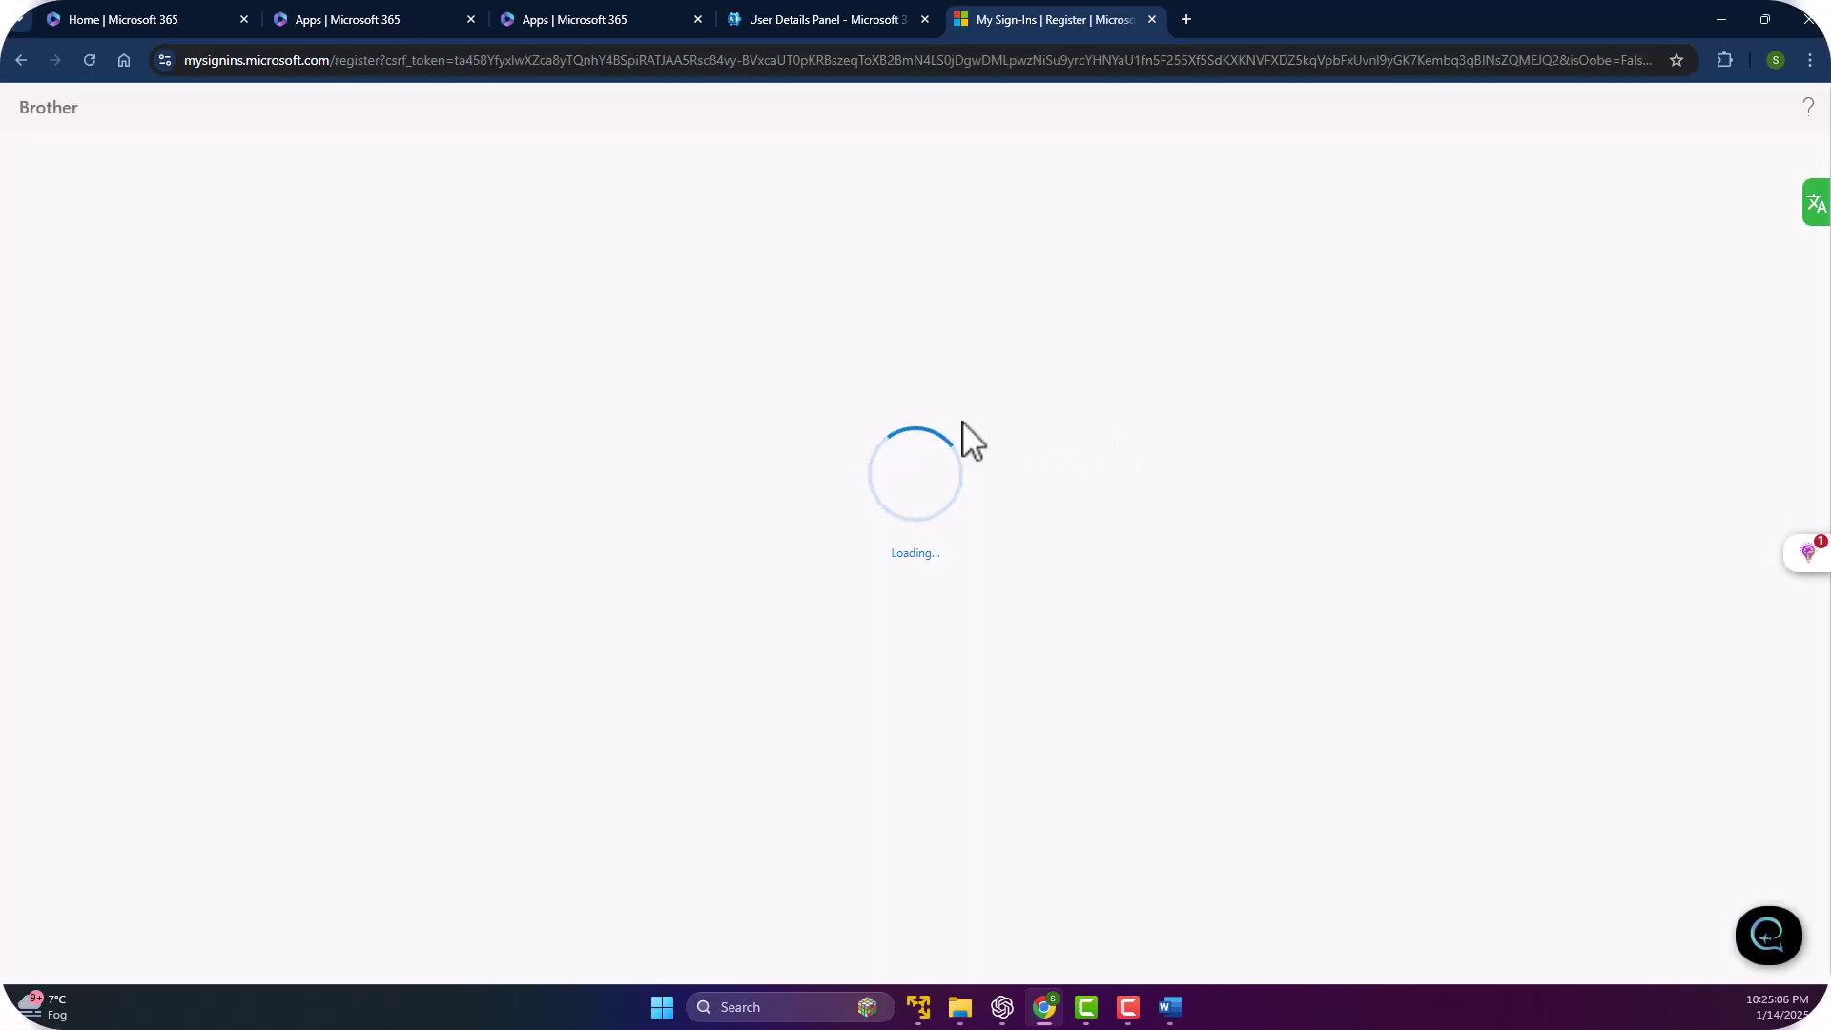
left_click(1193, 493)
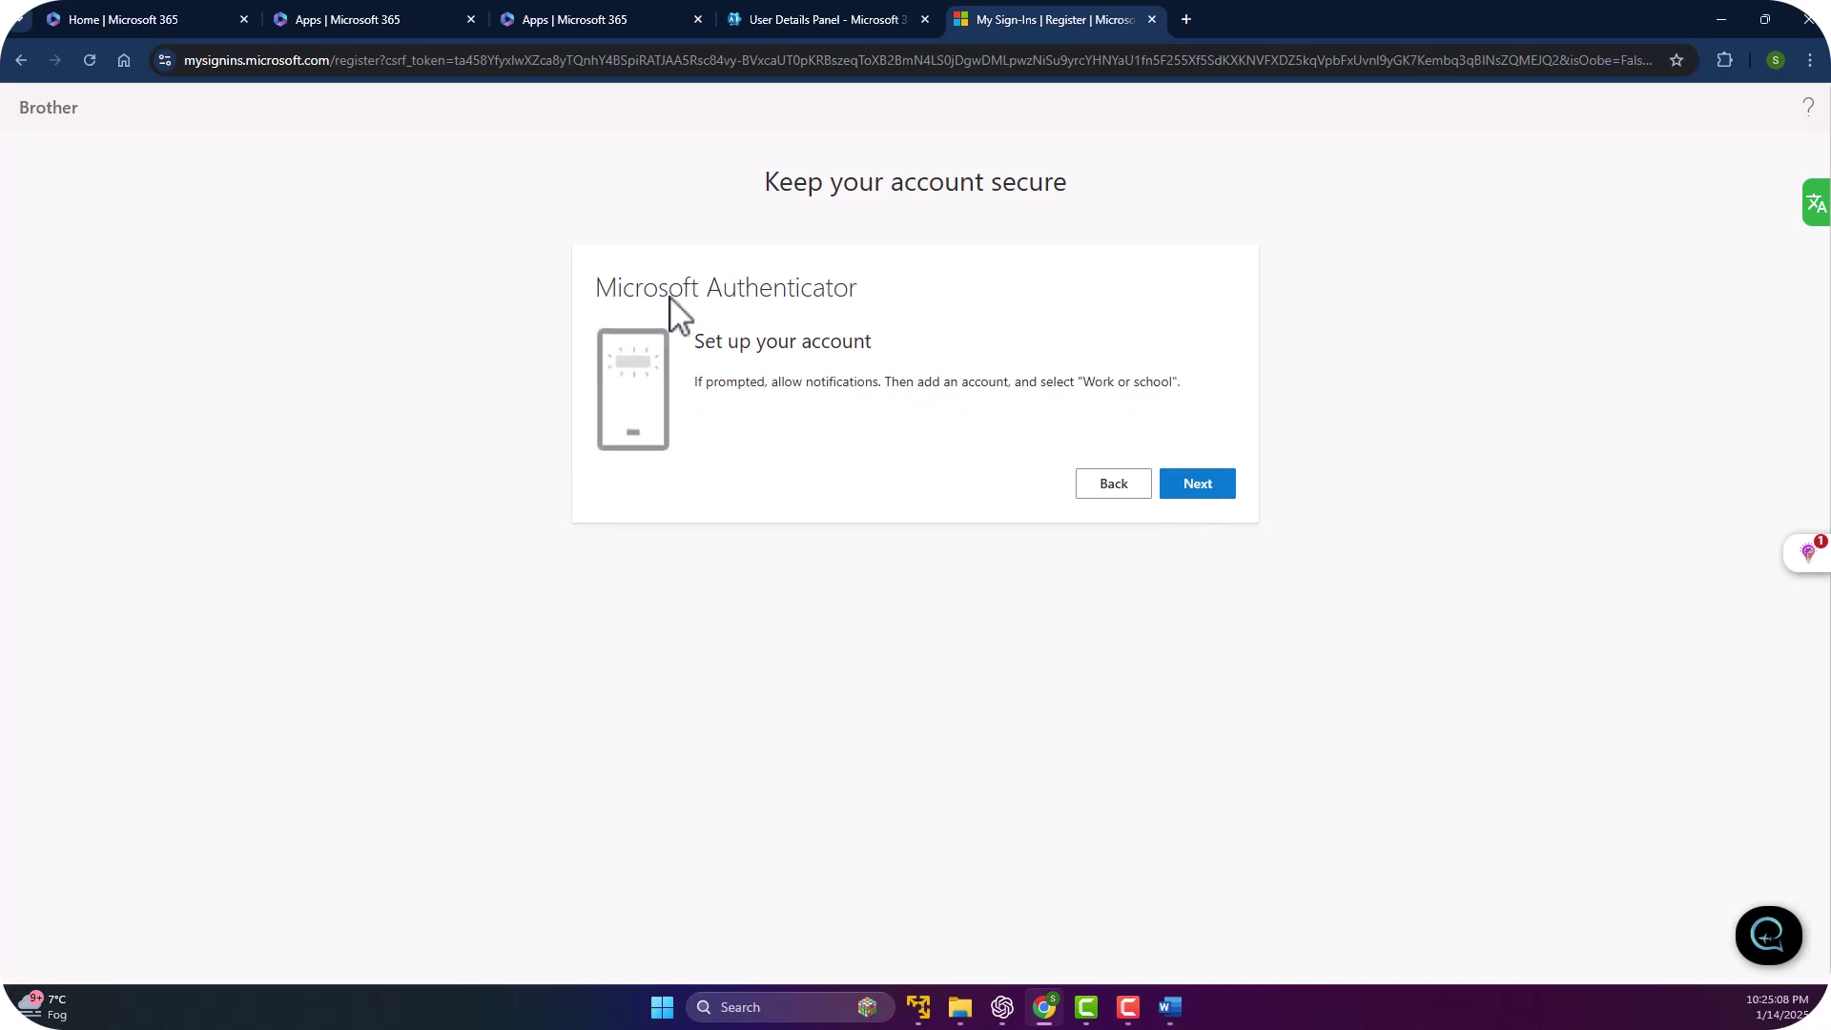
left_click(1209, 489)
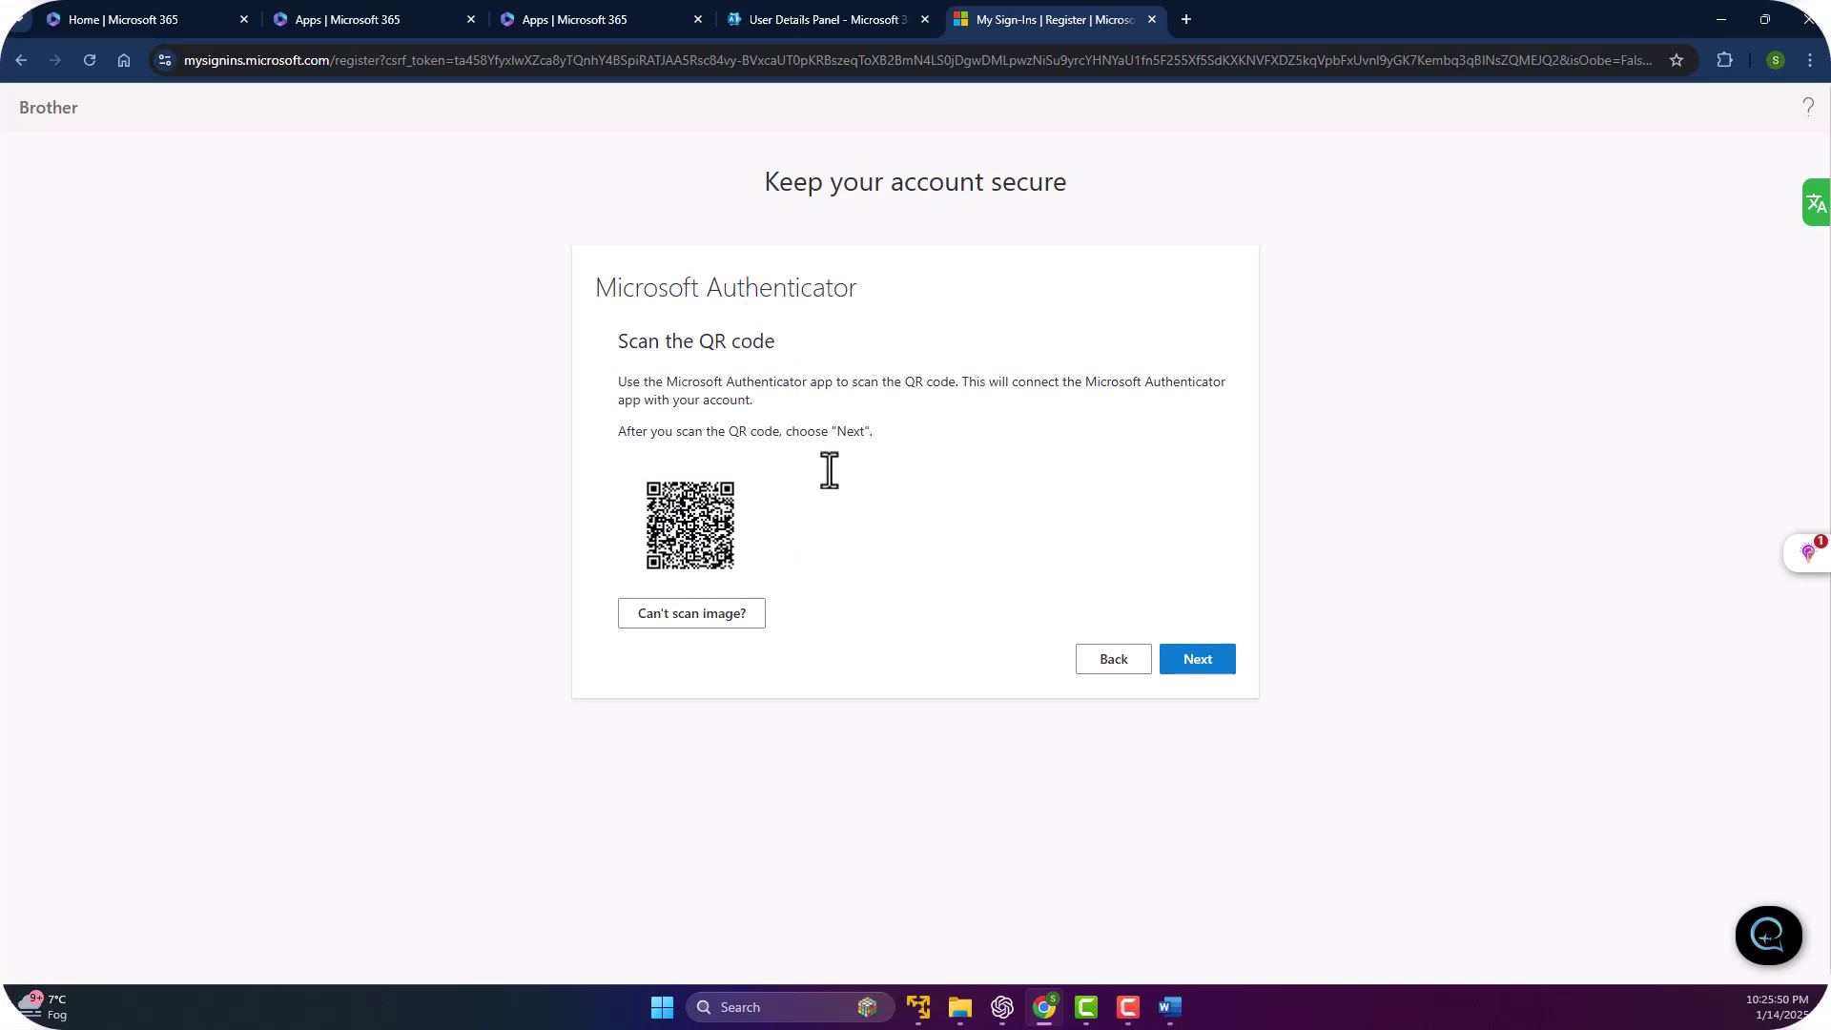
left_click(1205, 660)
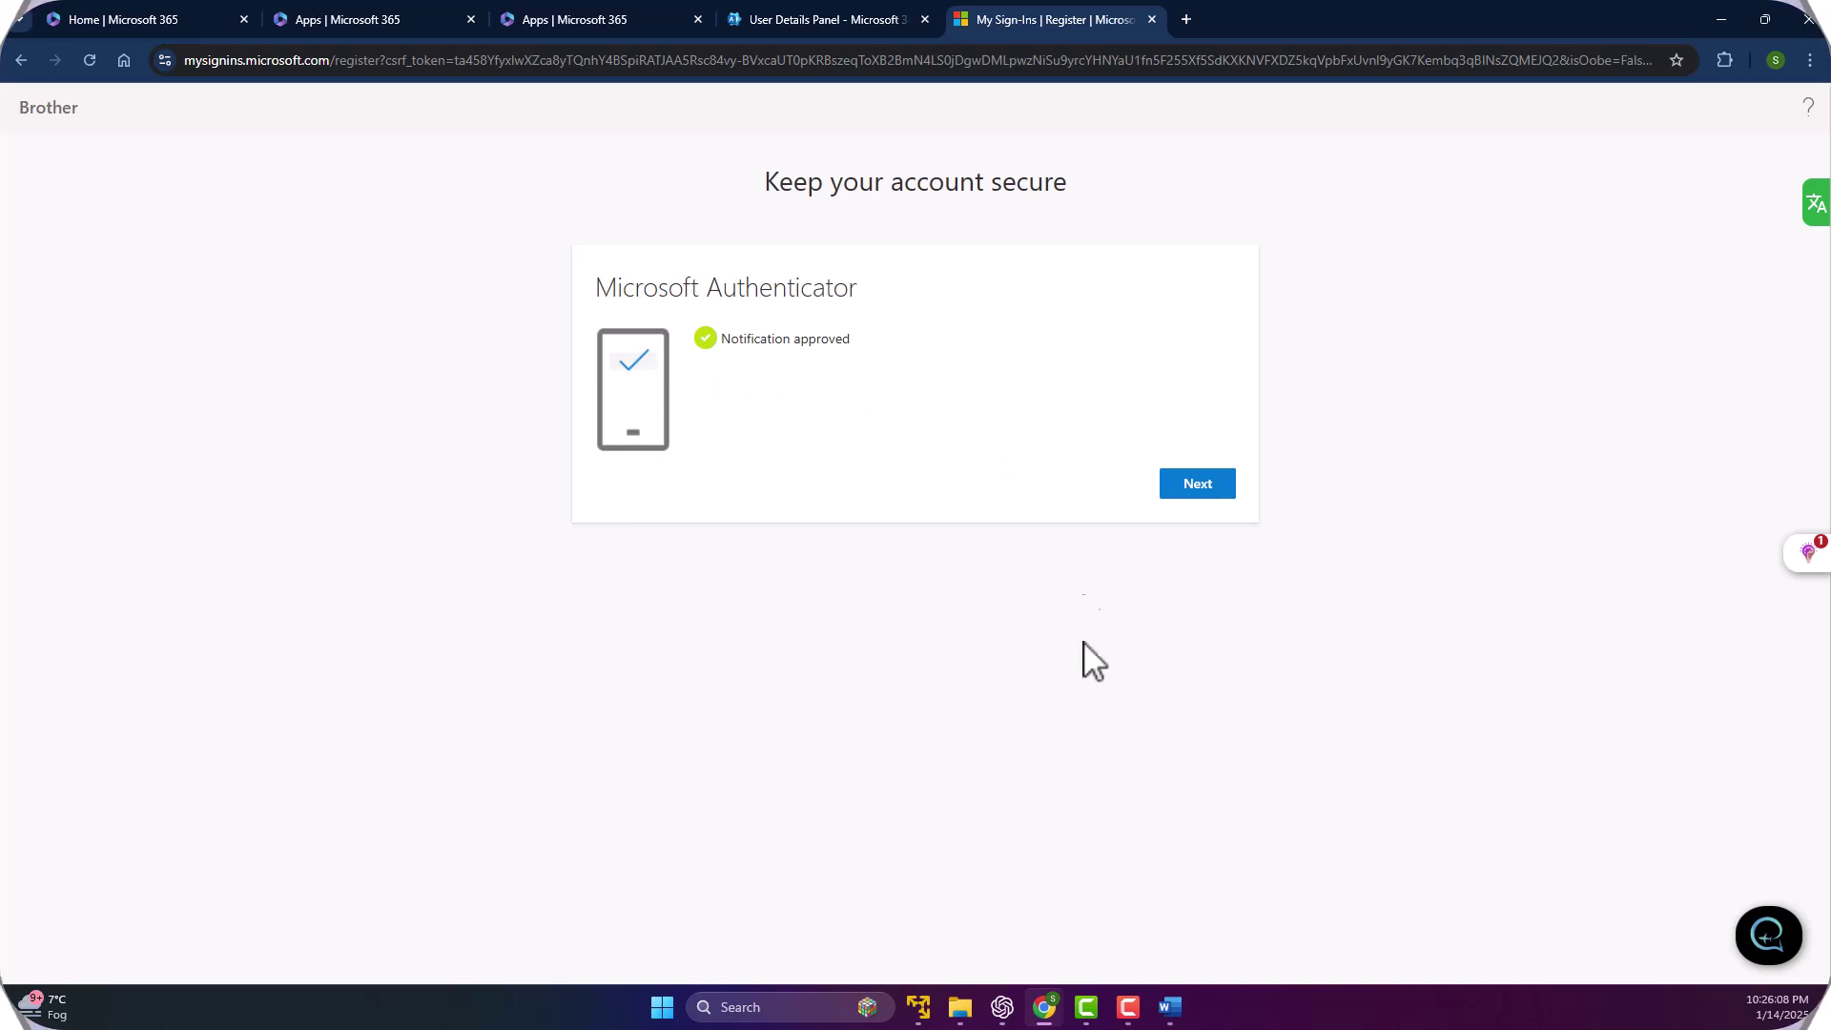
left_click(1178, 484)
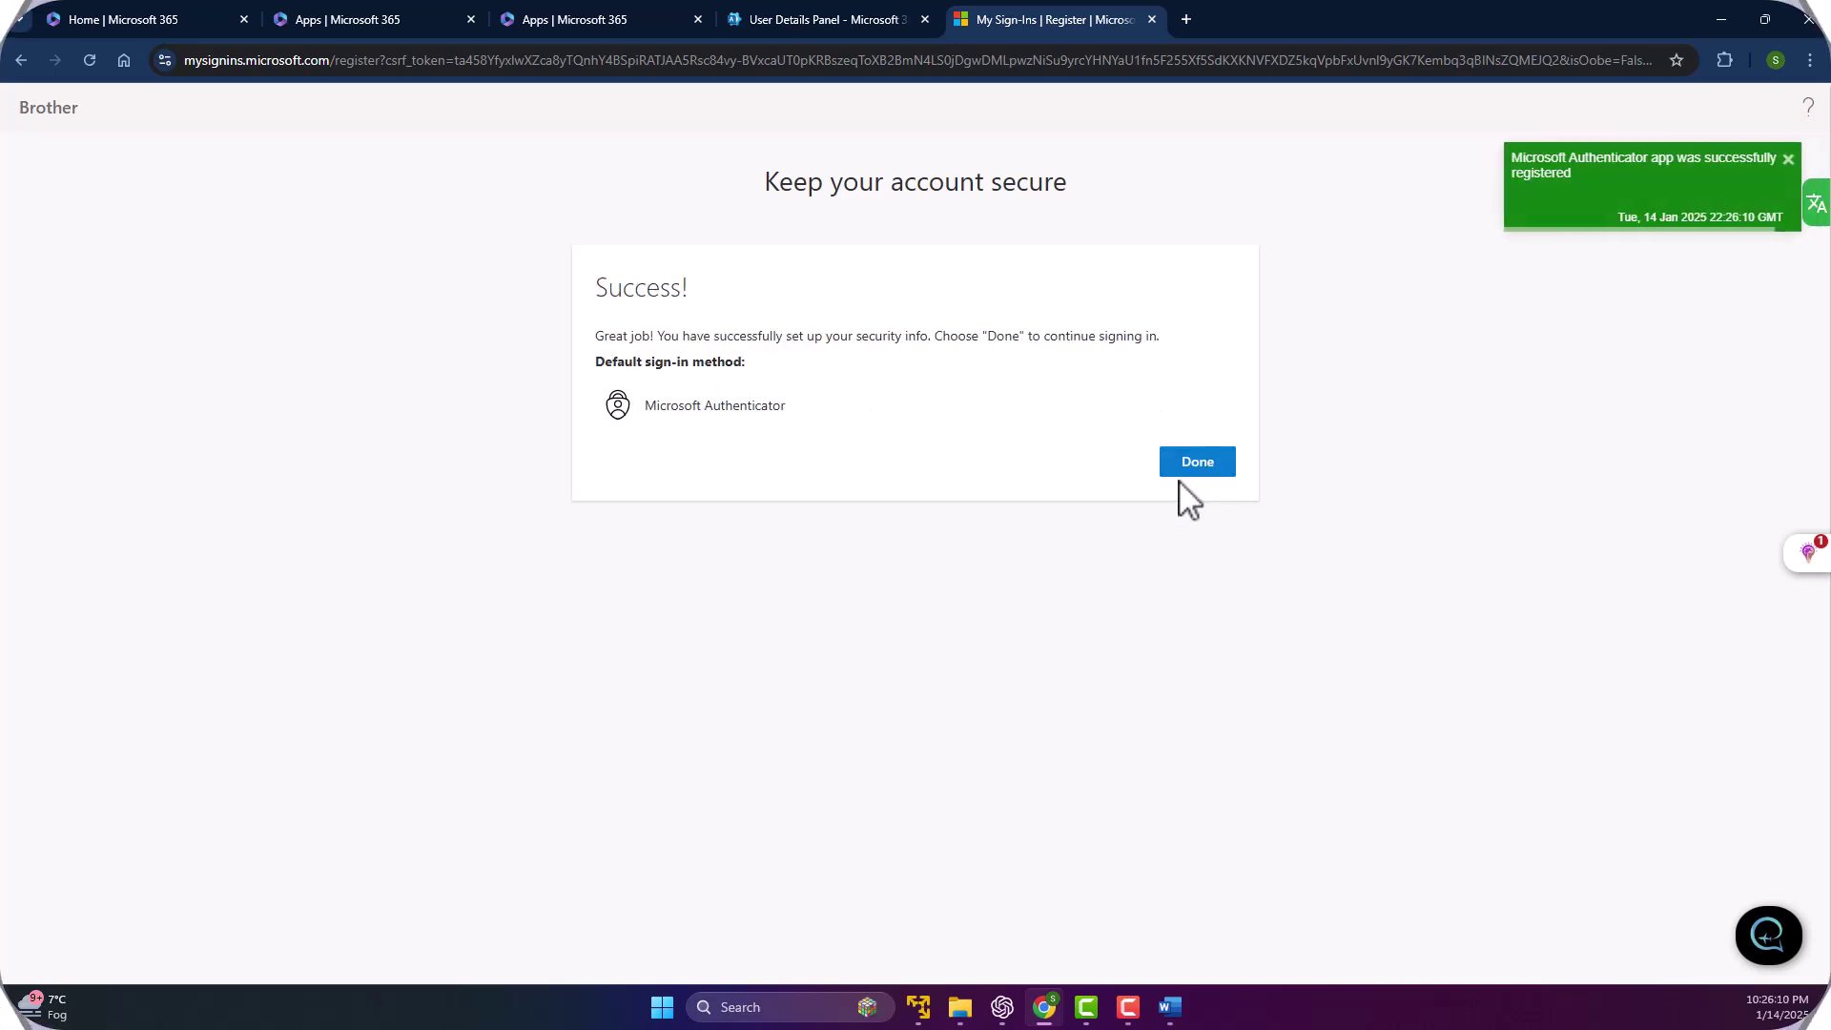
left_click(1197, 467)
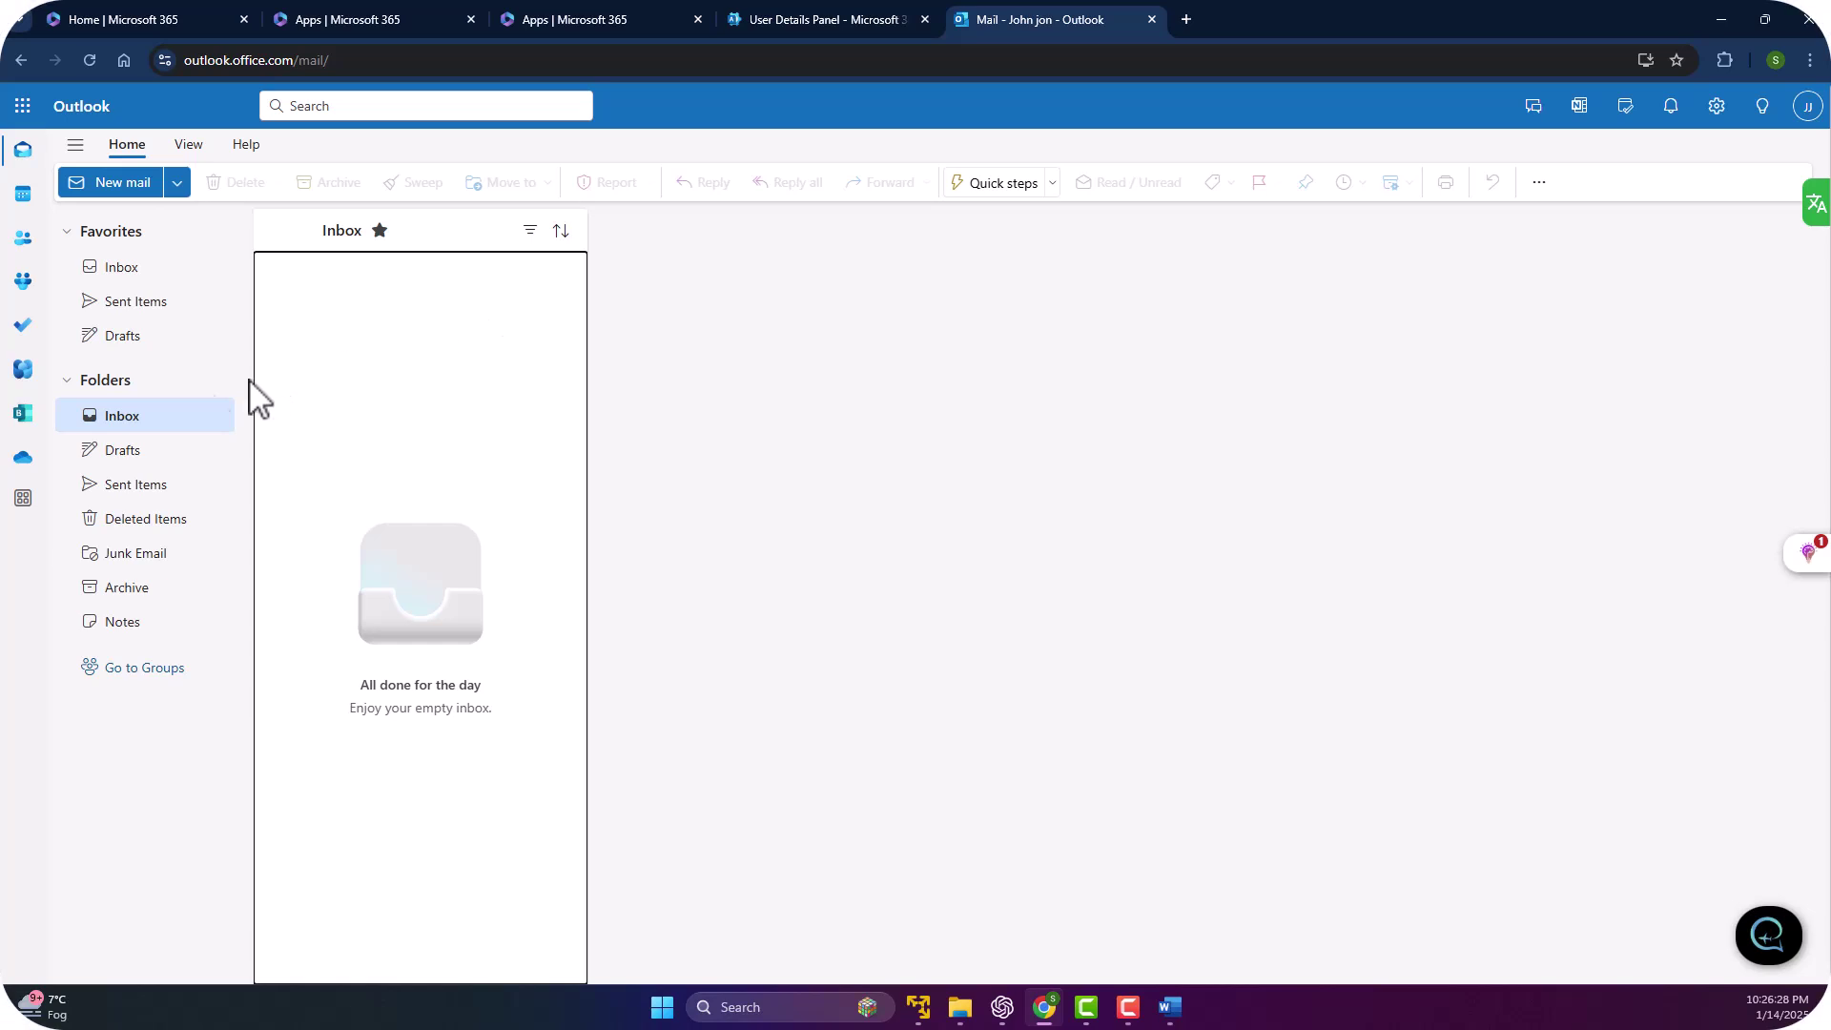
mouse_move(221, 345)
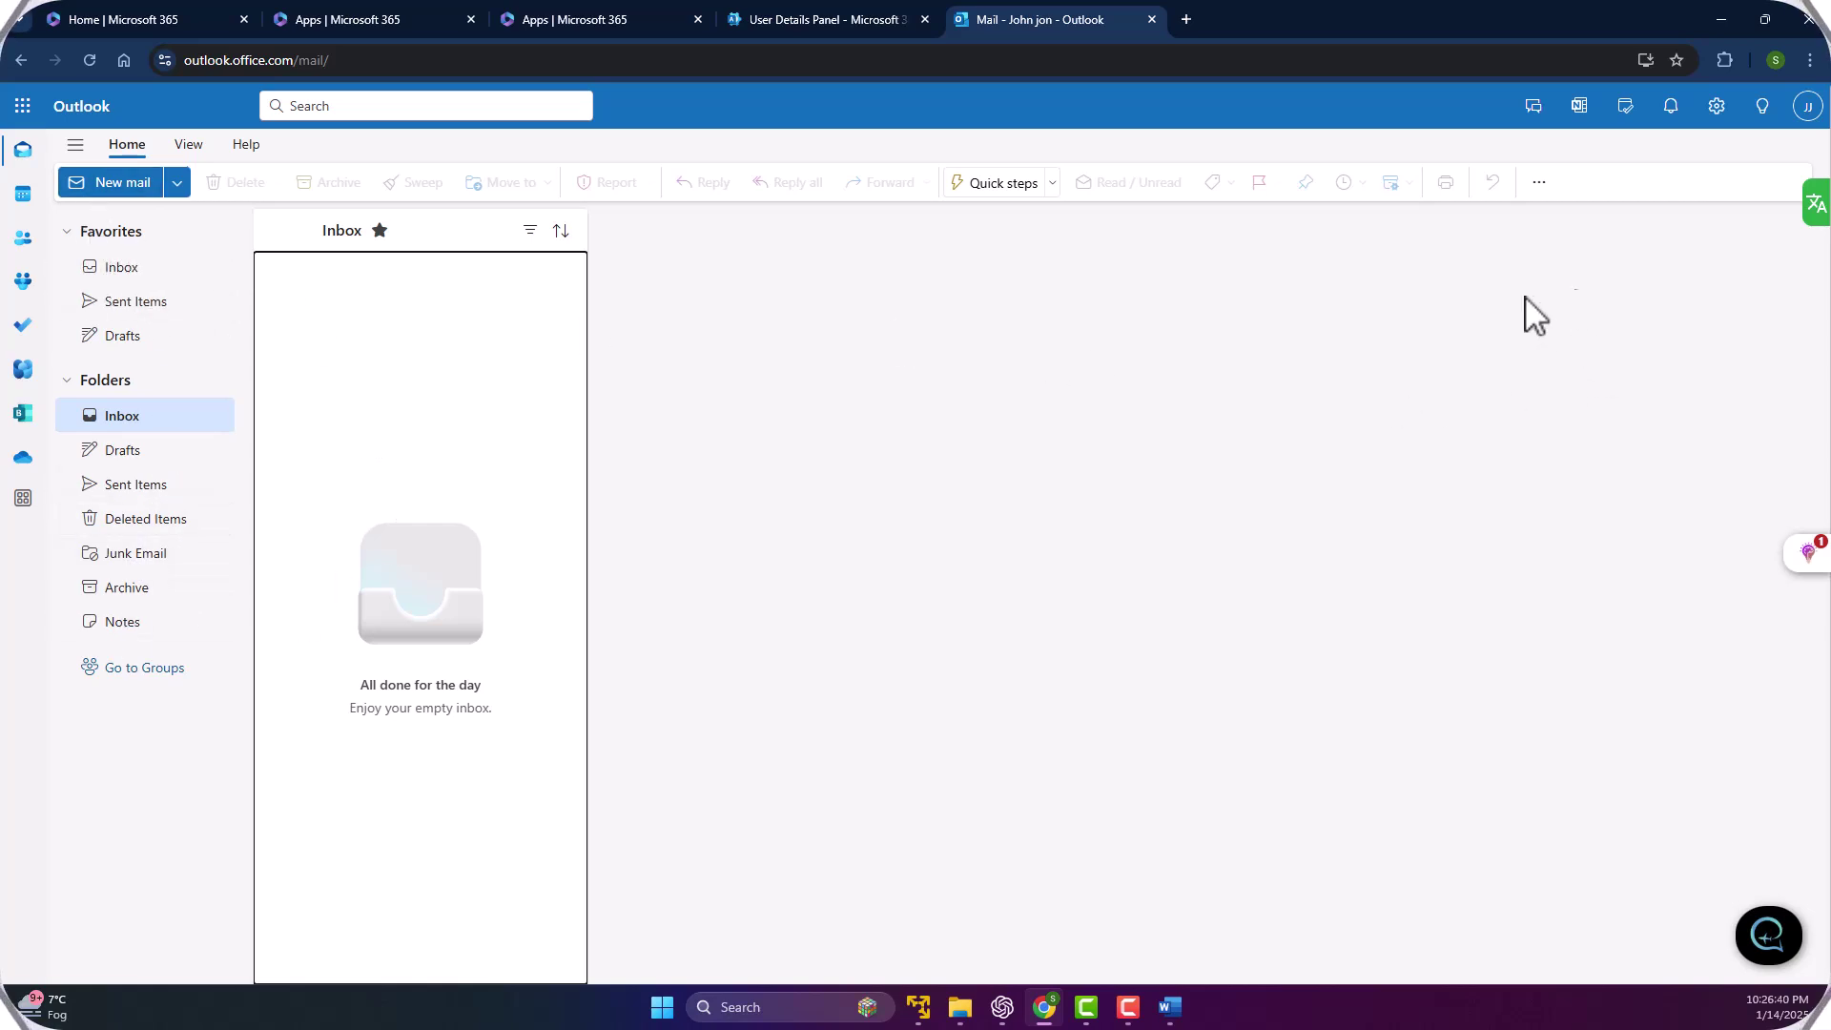
left_click(1807, 106)
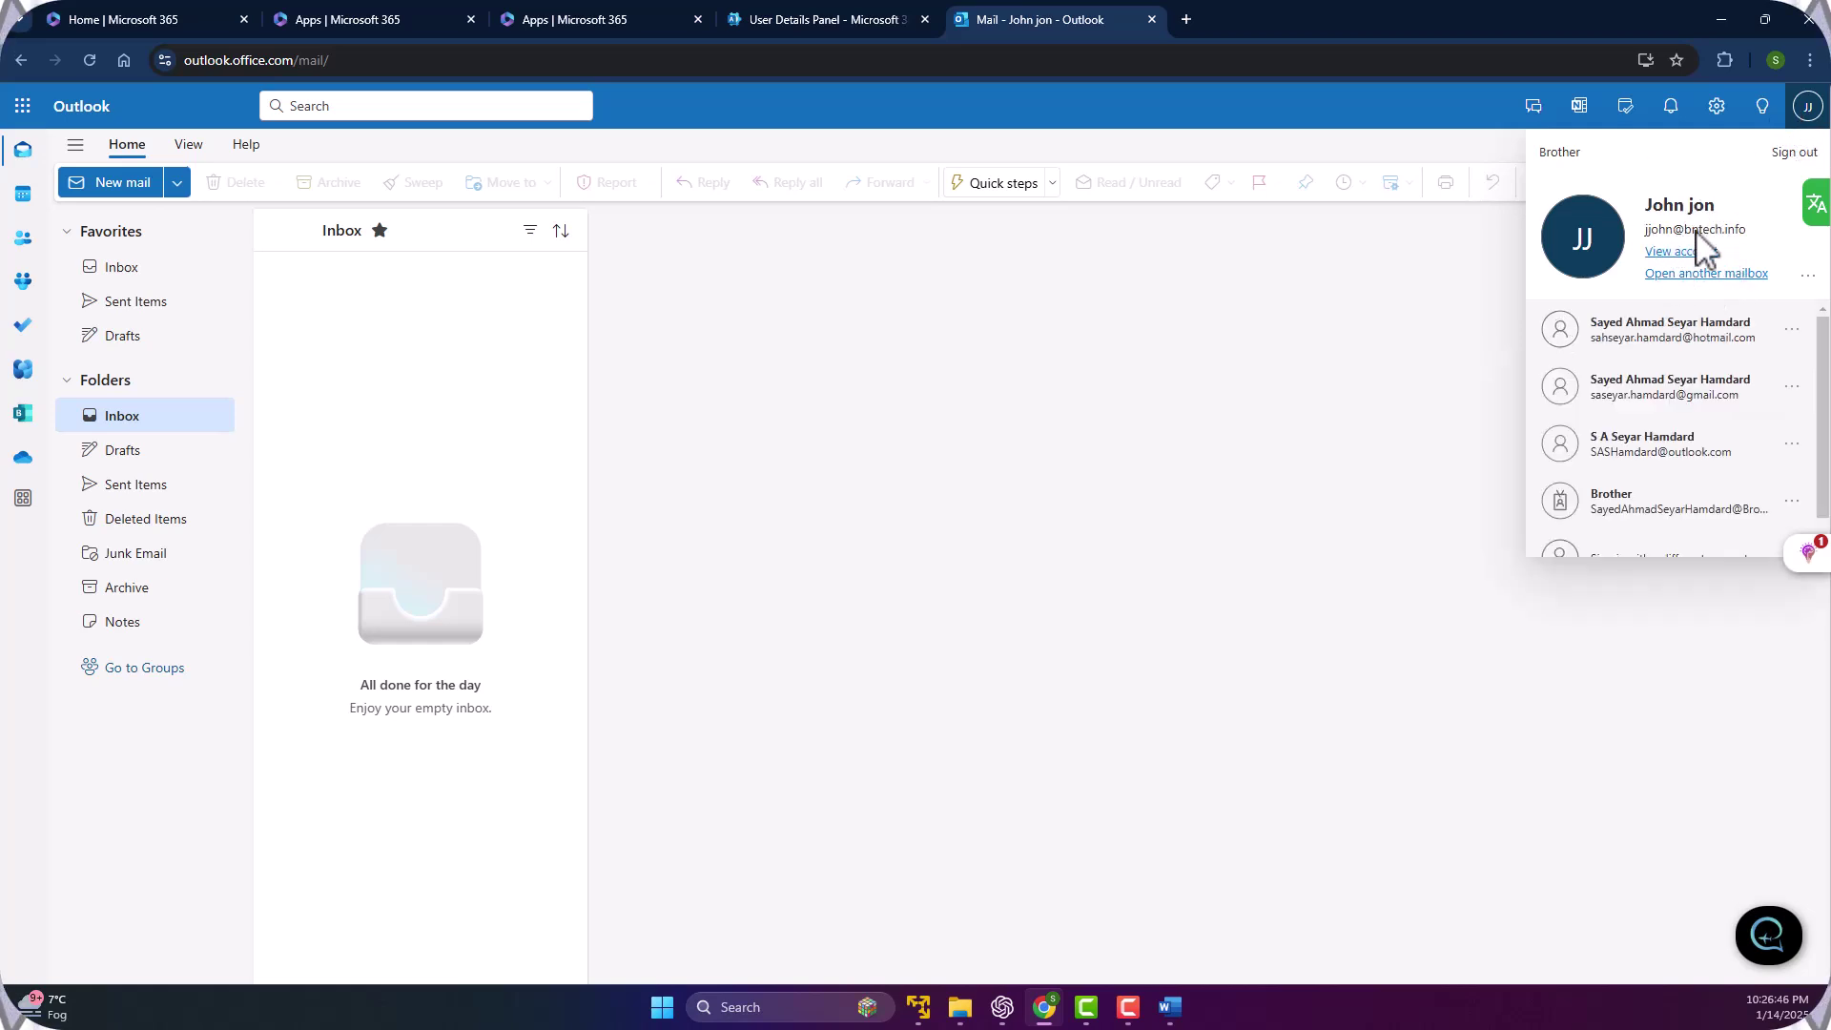
left_click(870, 377)
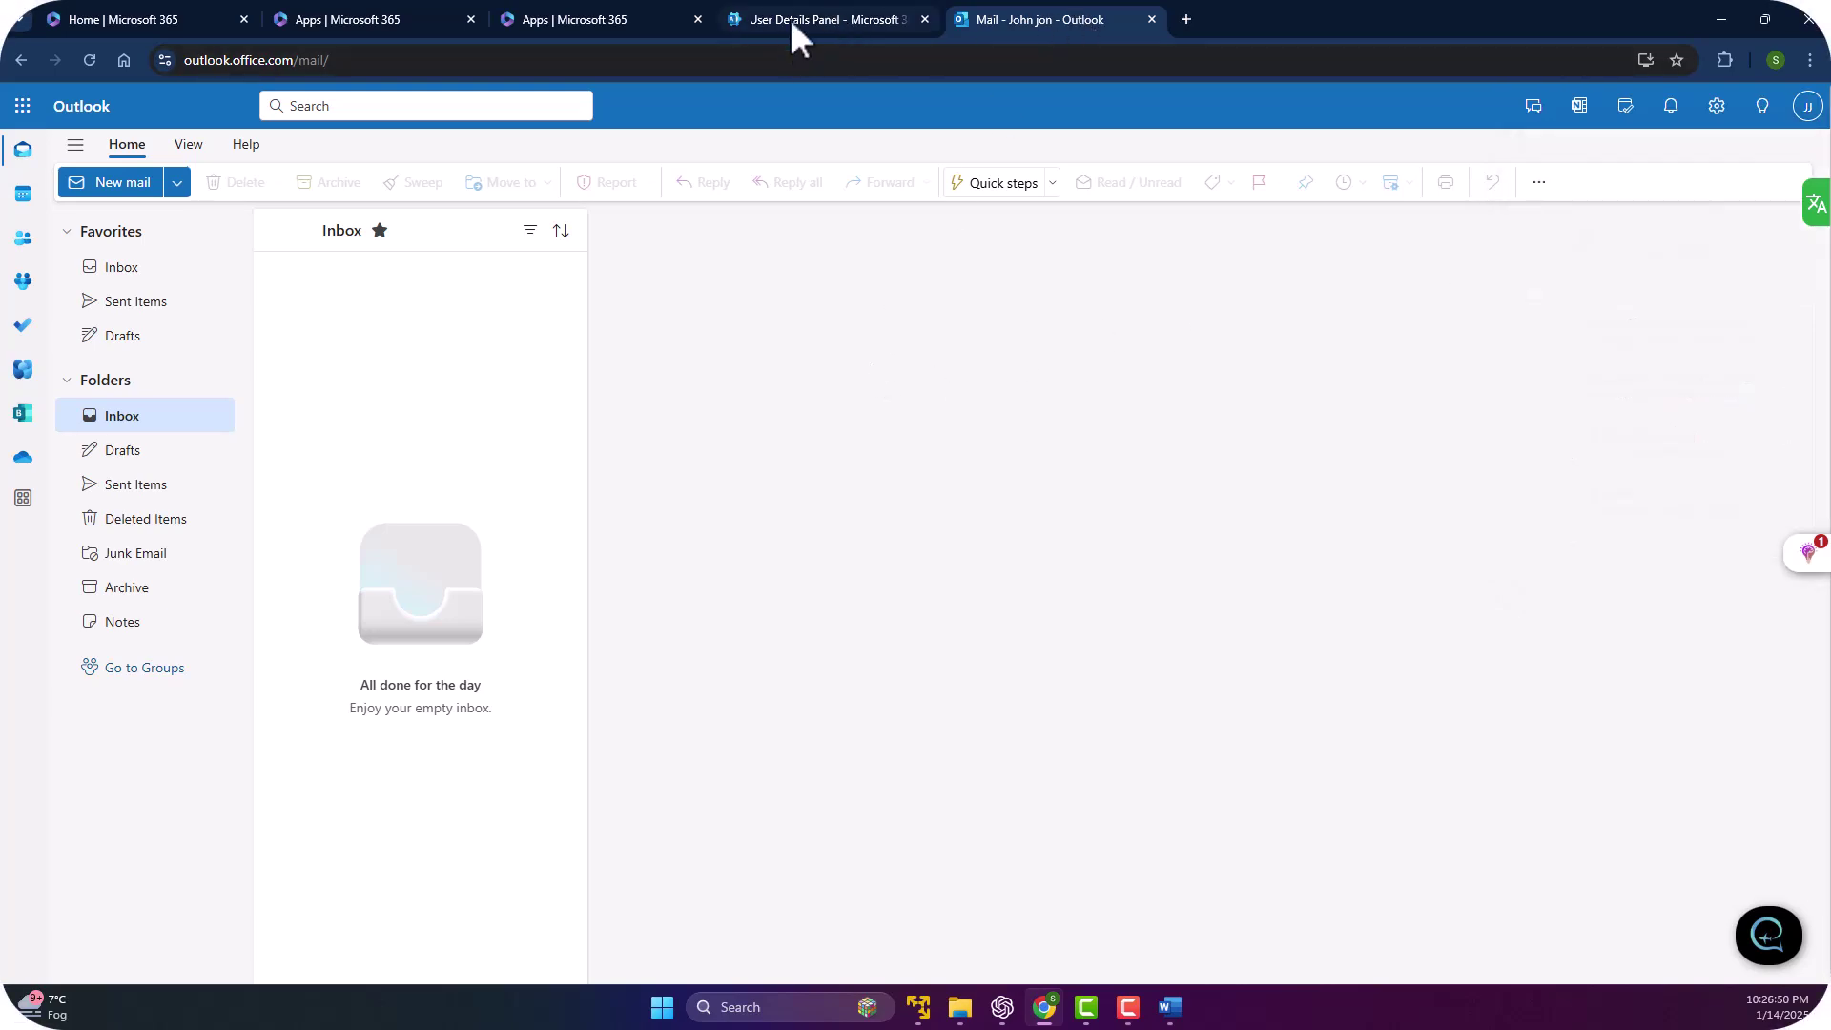
Return to the admin center tab and uncheck the fifth user's row in Active users.
left_click(574, 21)
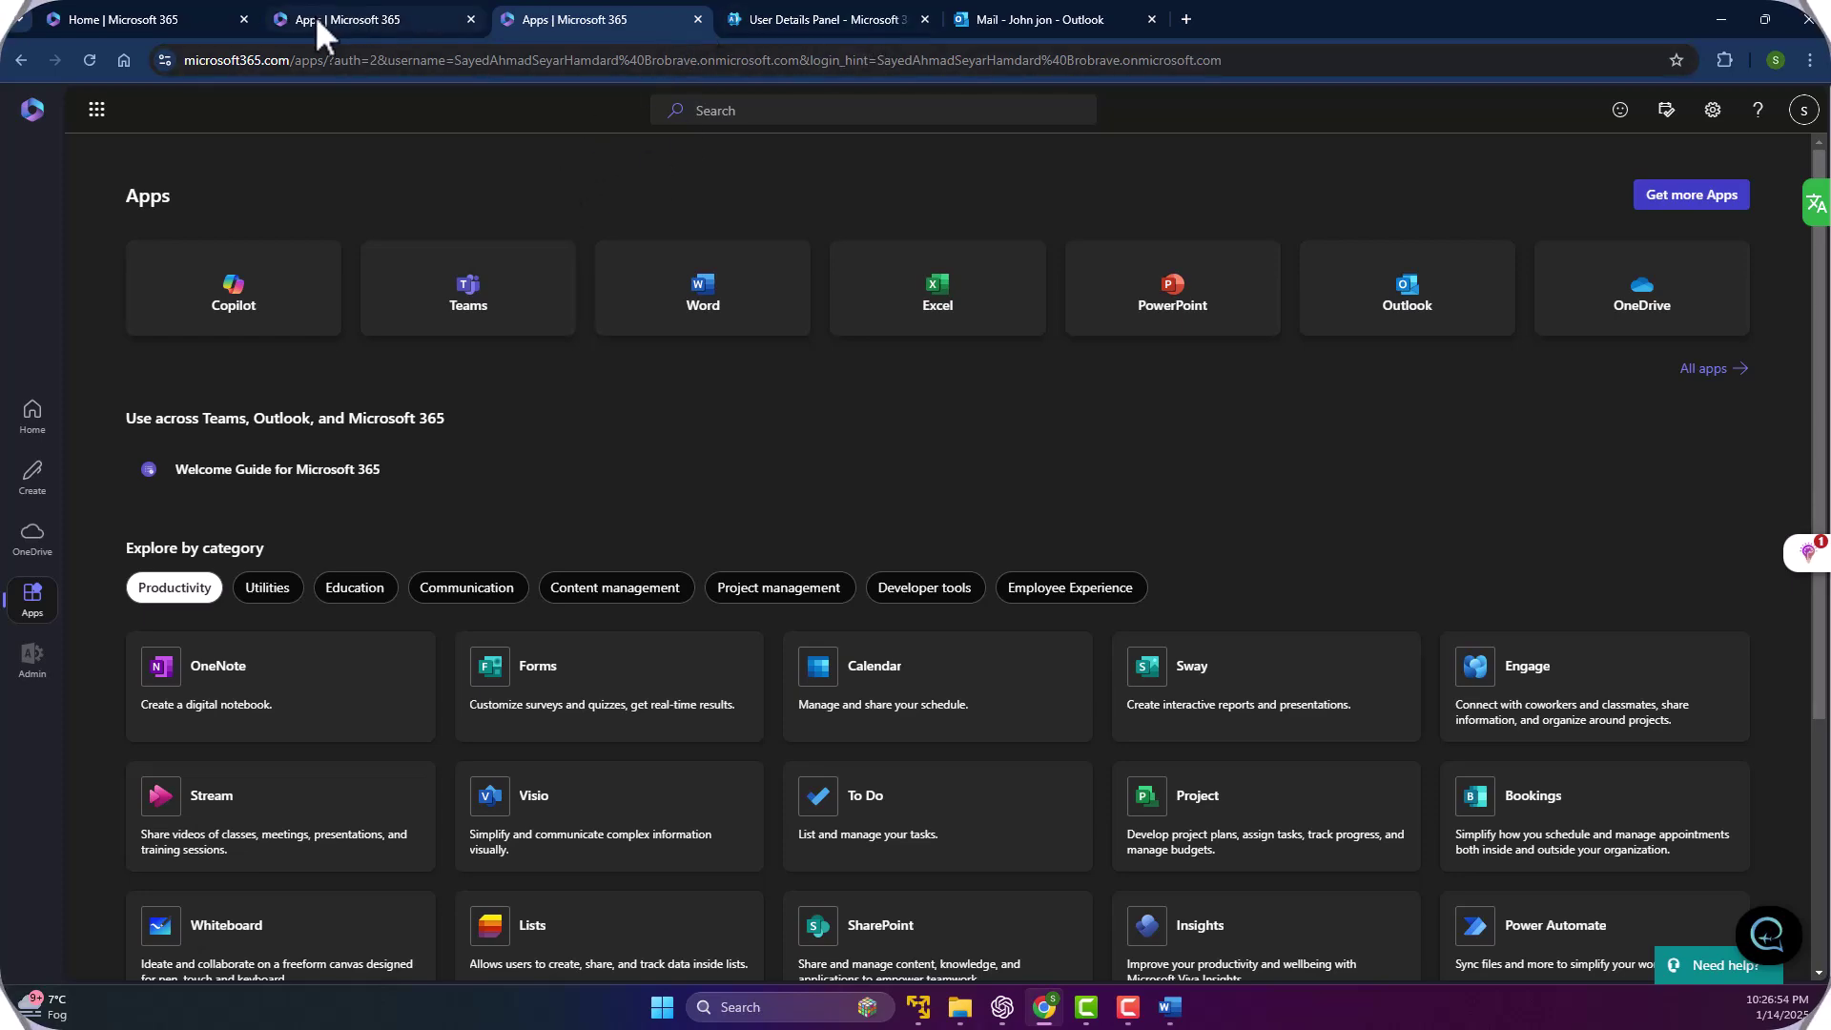
left_click(397, 21)
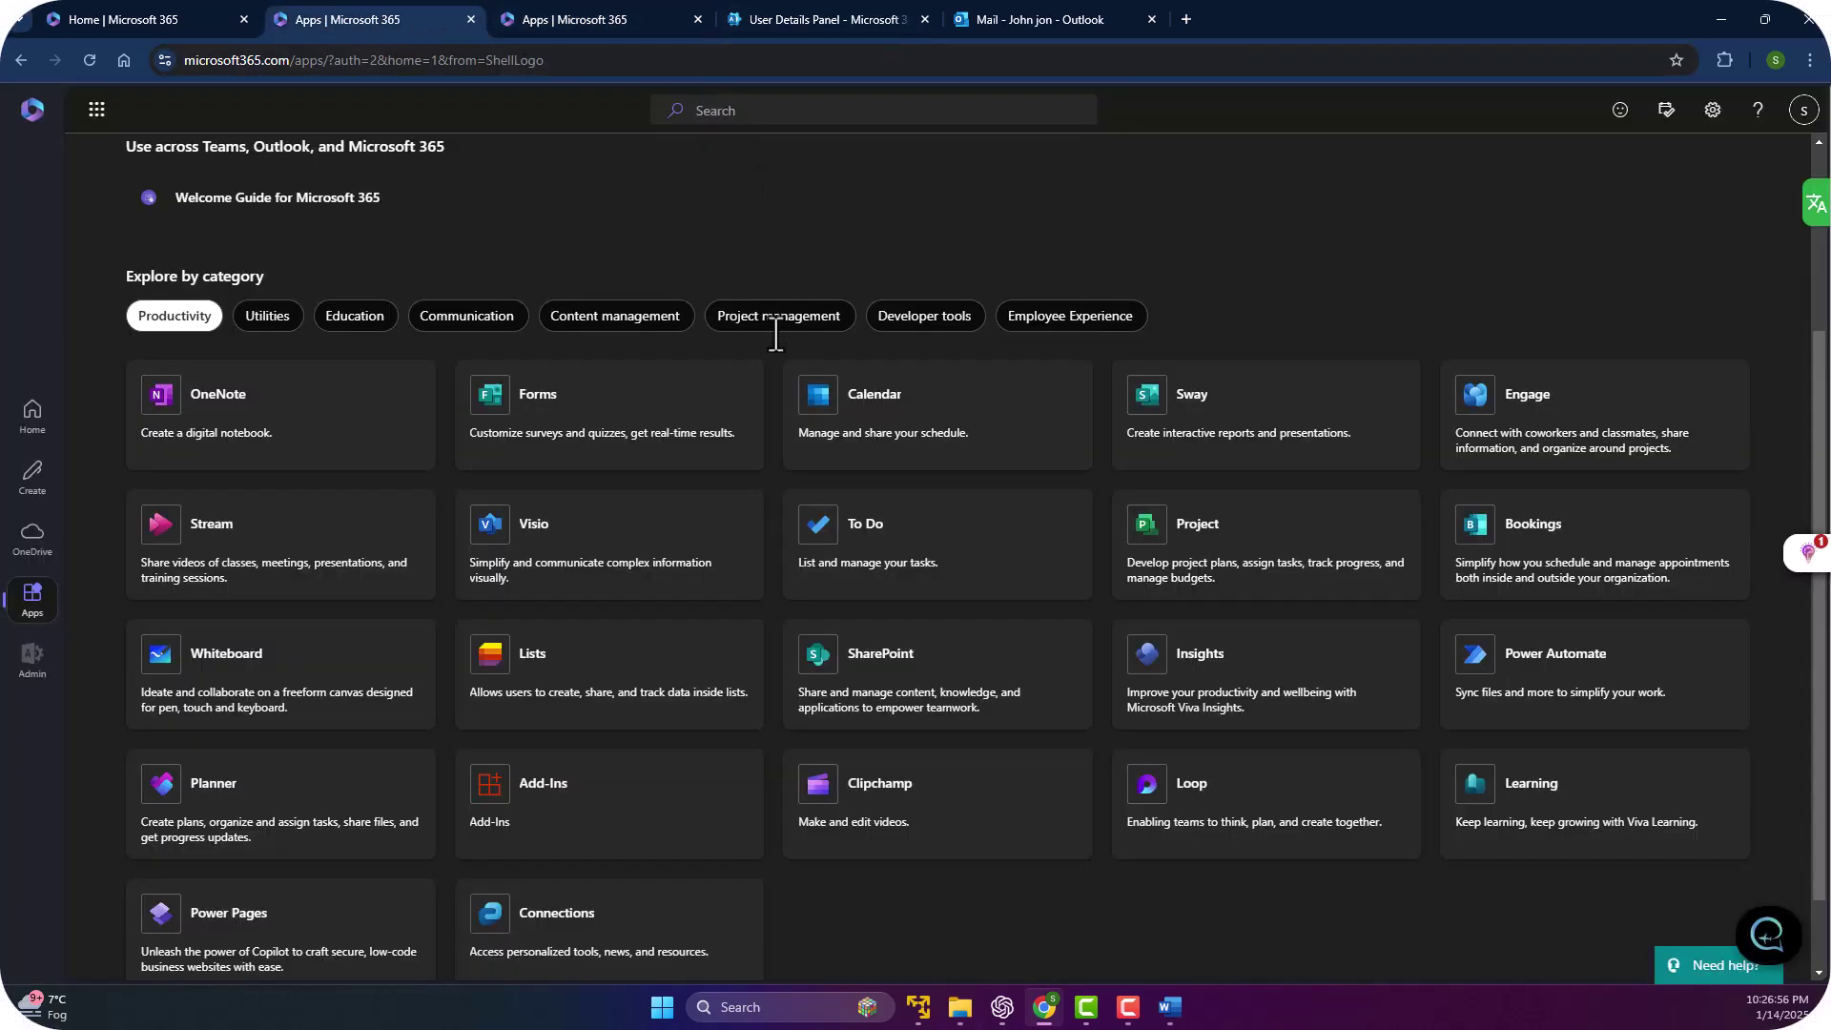
left_click(603, 18)
left_click(838, 14)
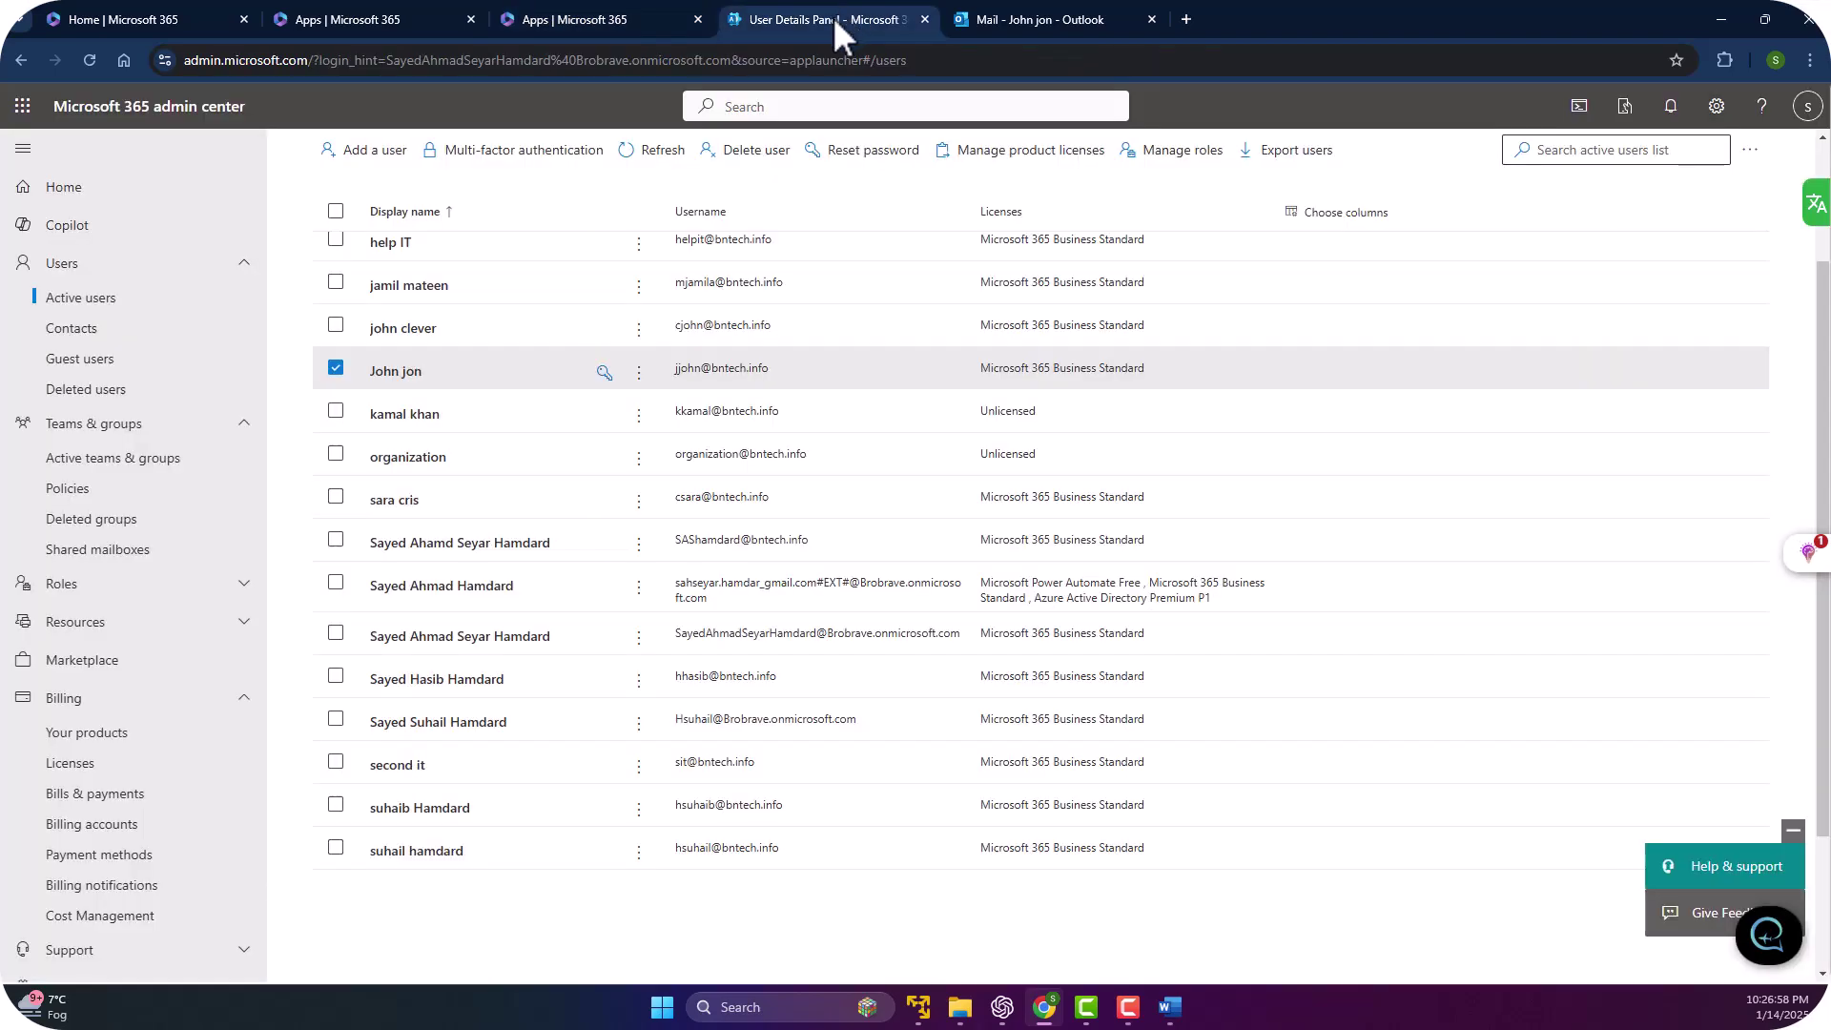
scroll(617, 245, "up", 2)
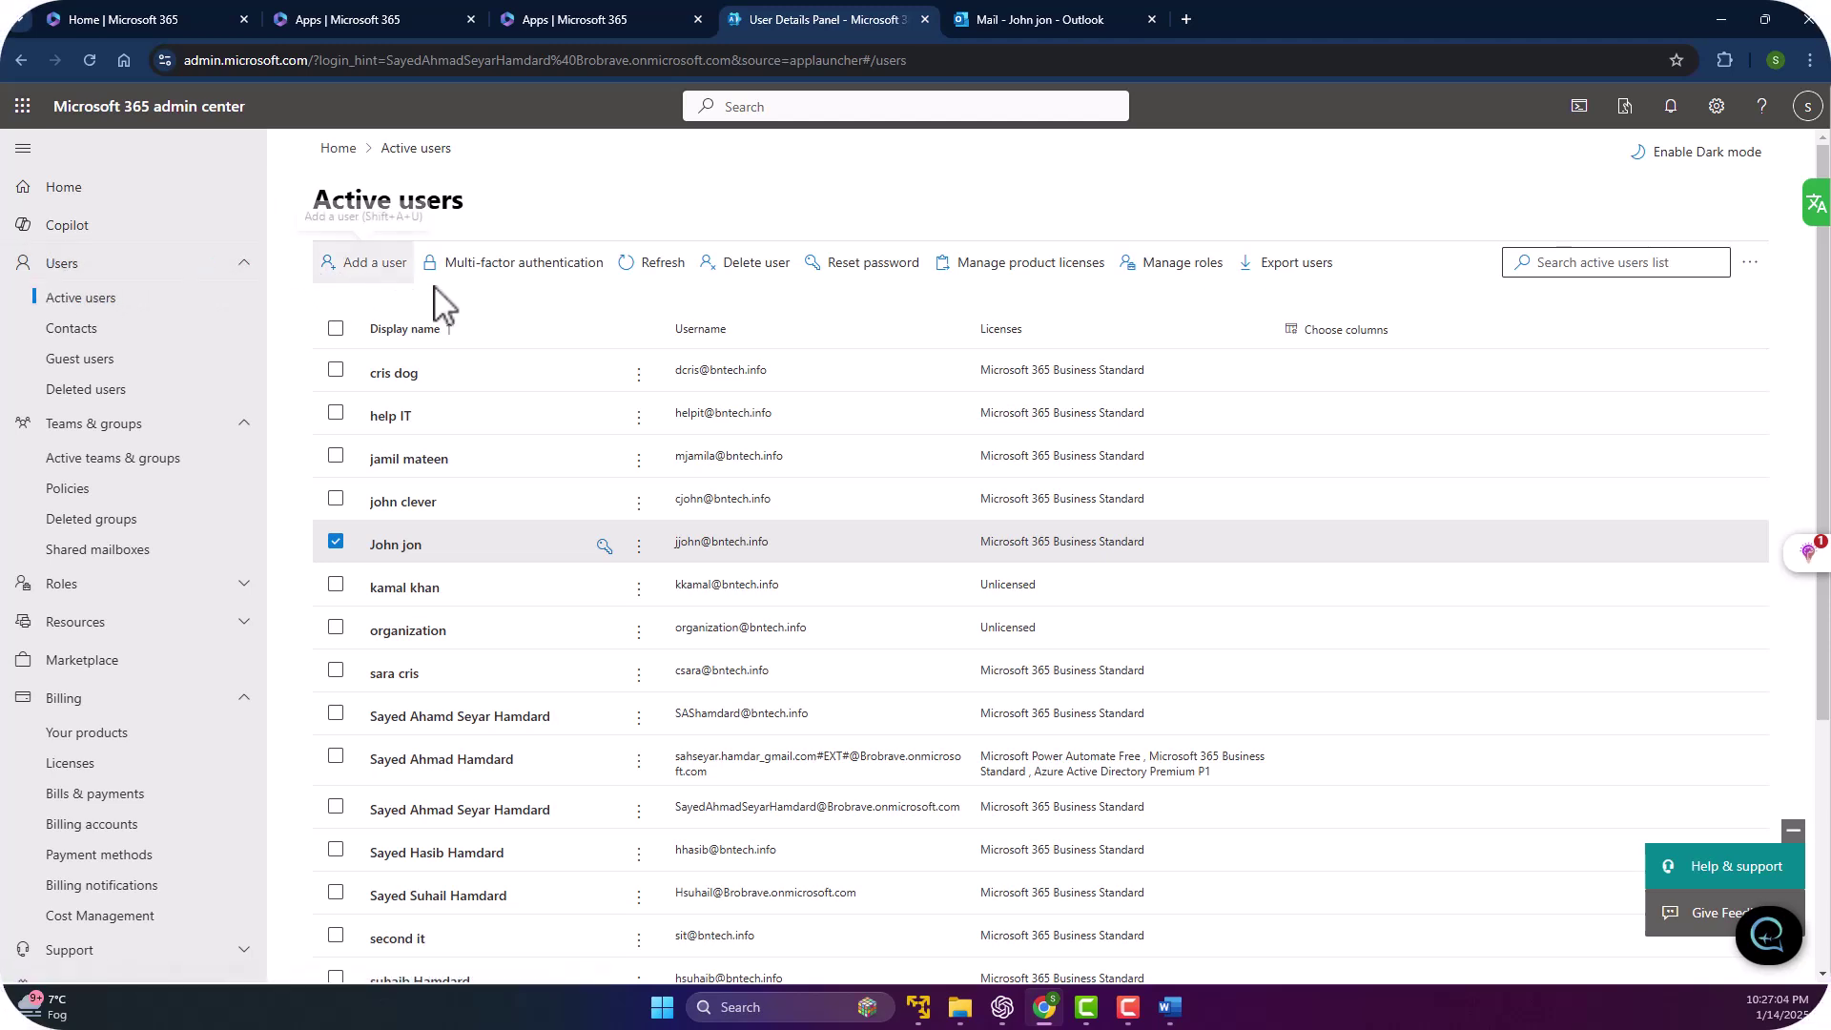
left_click(335, 543)
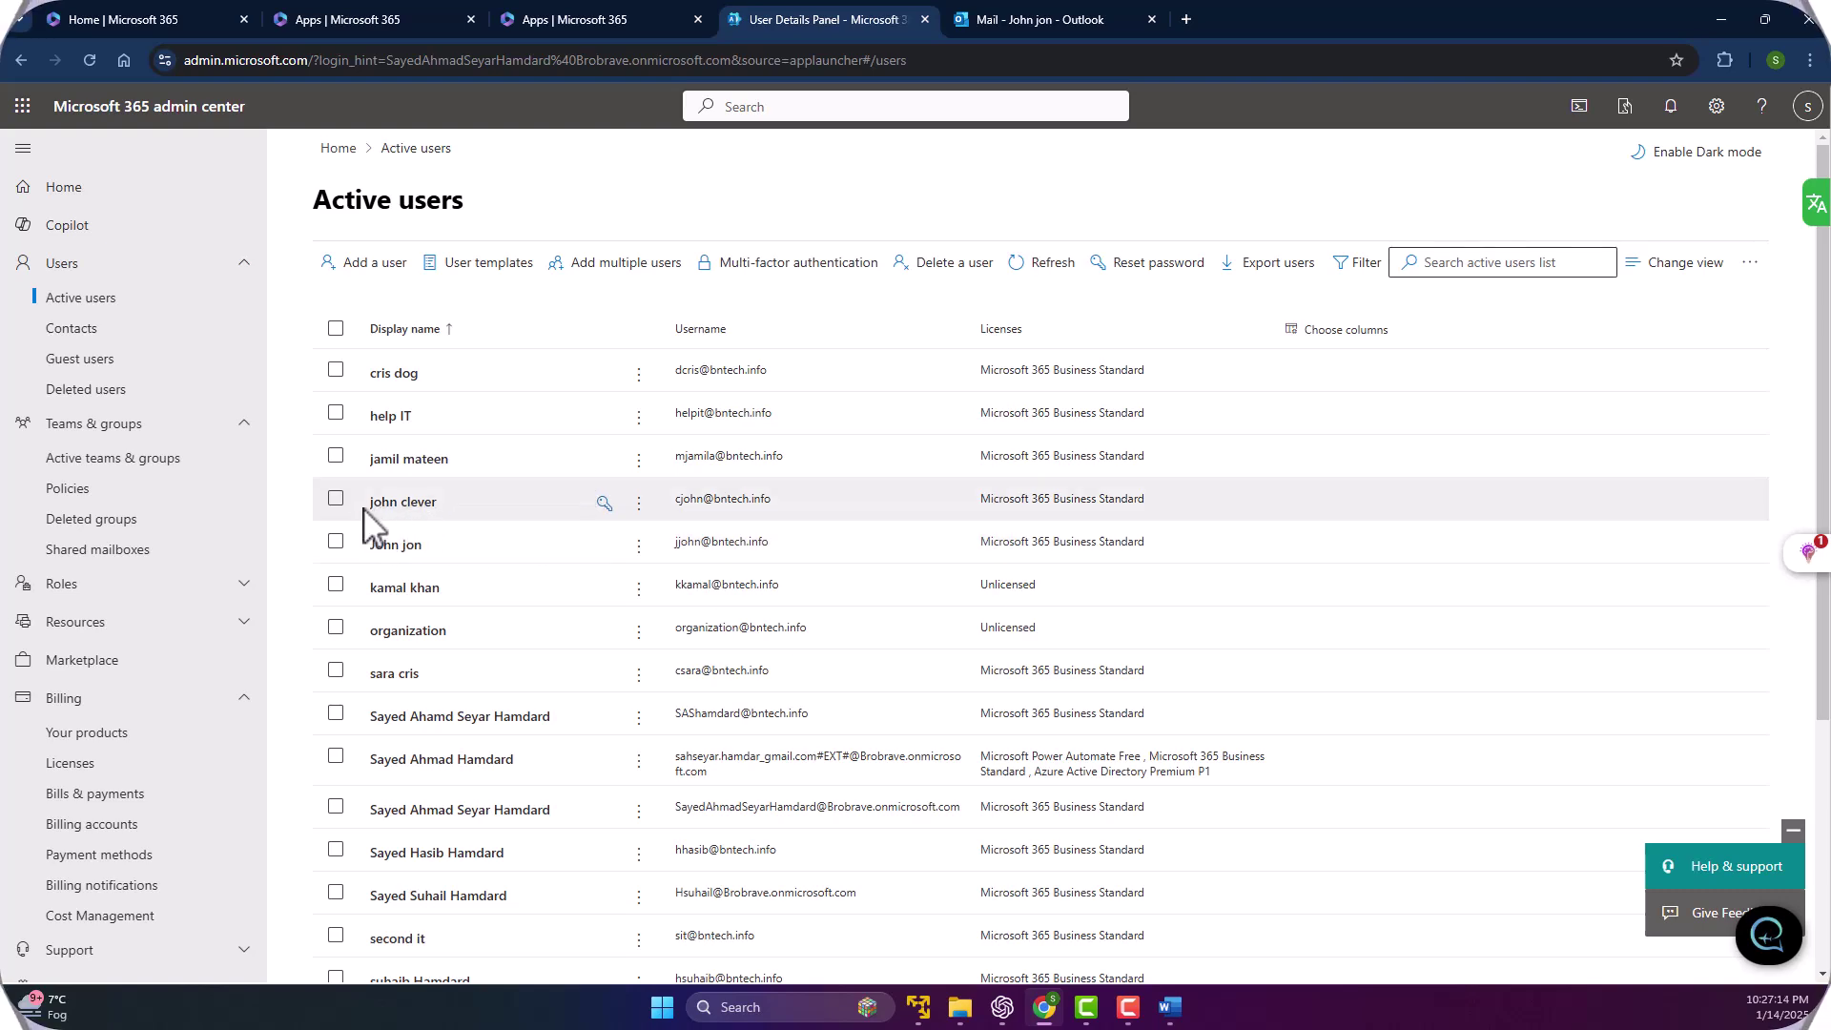
Briefly view the fourth user's details, then open the third user's and choose Delete user.
left_click(408, 502)
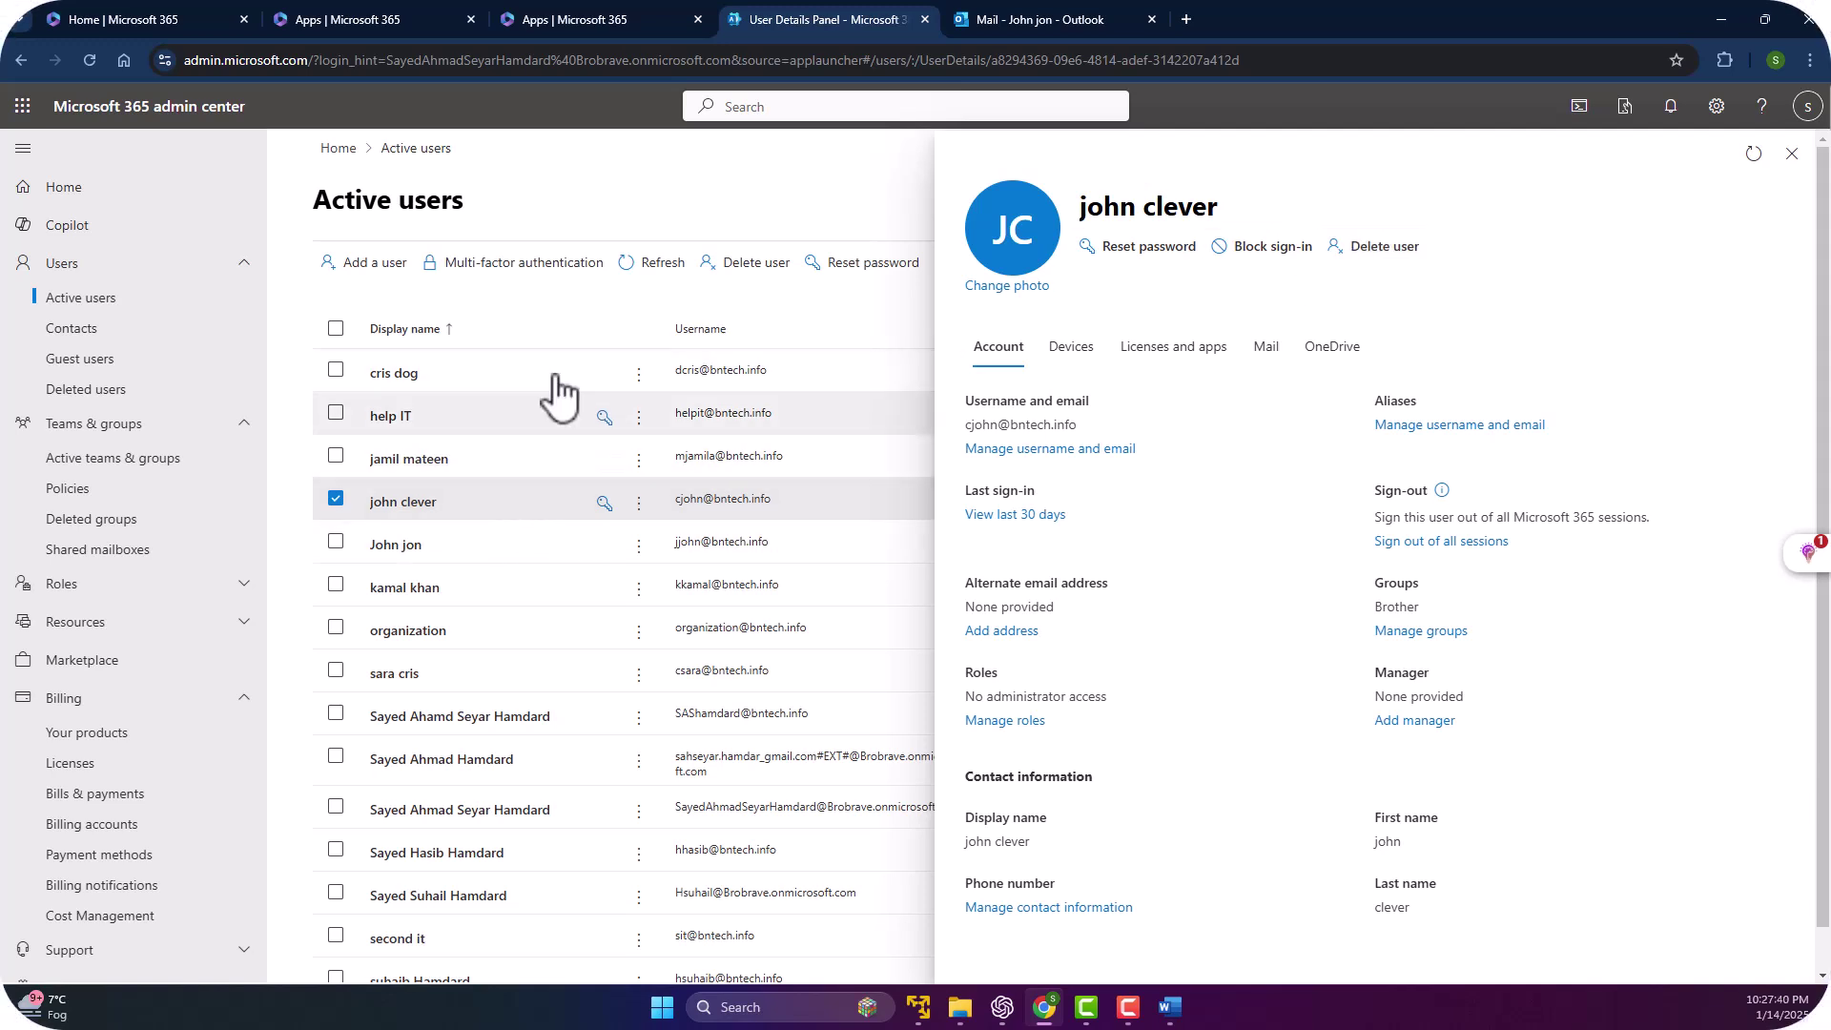
left_click(338, 499)
left_click(437, 465)
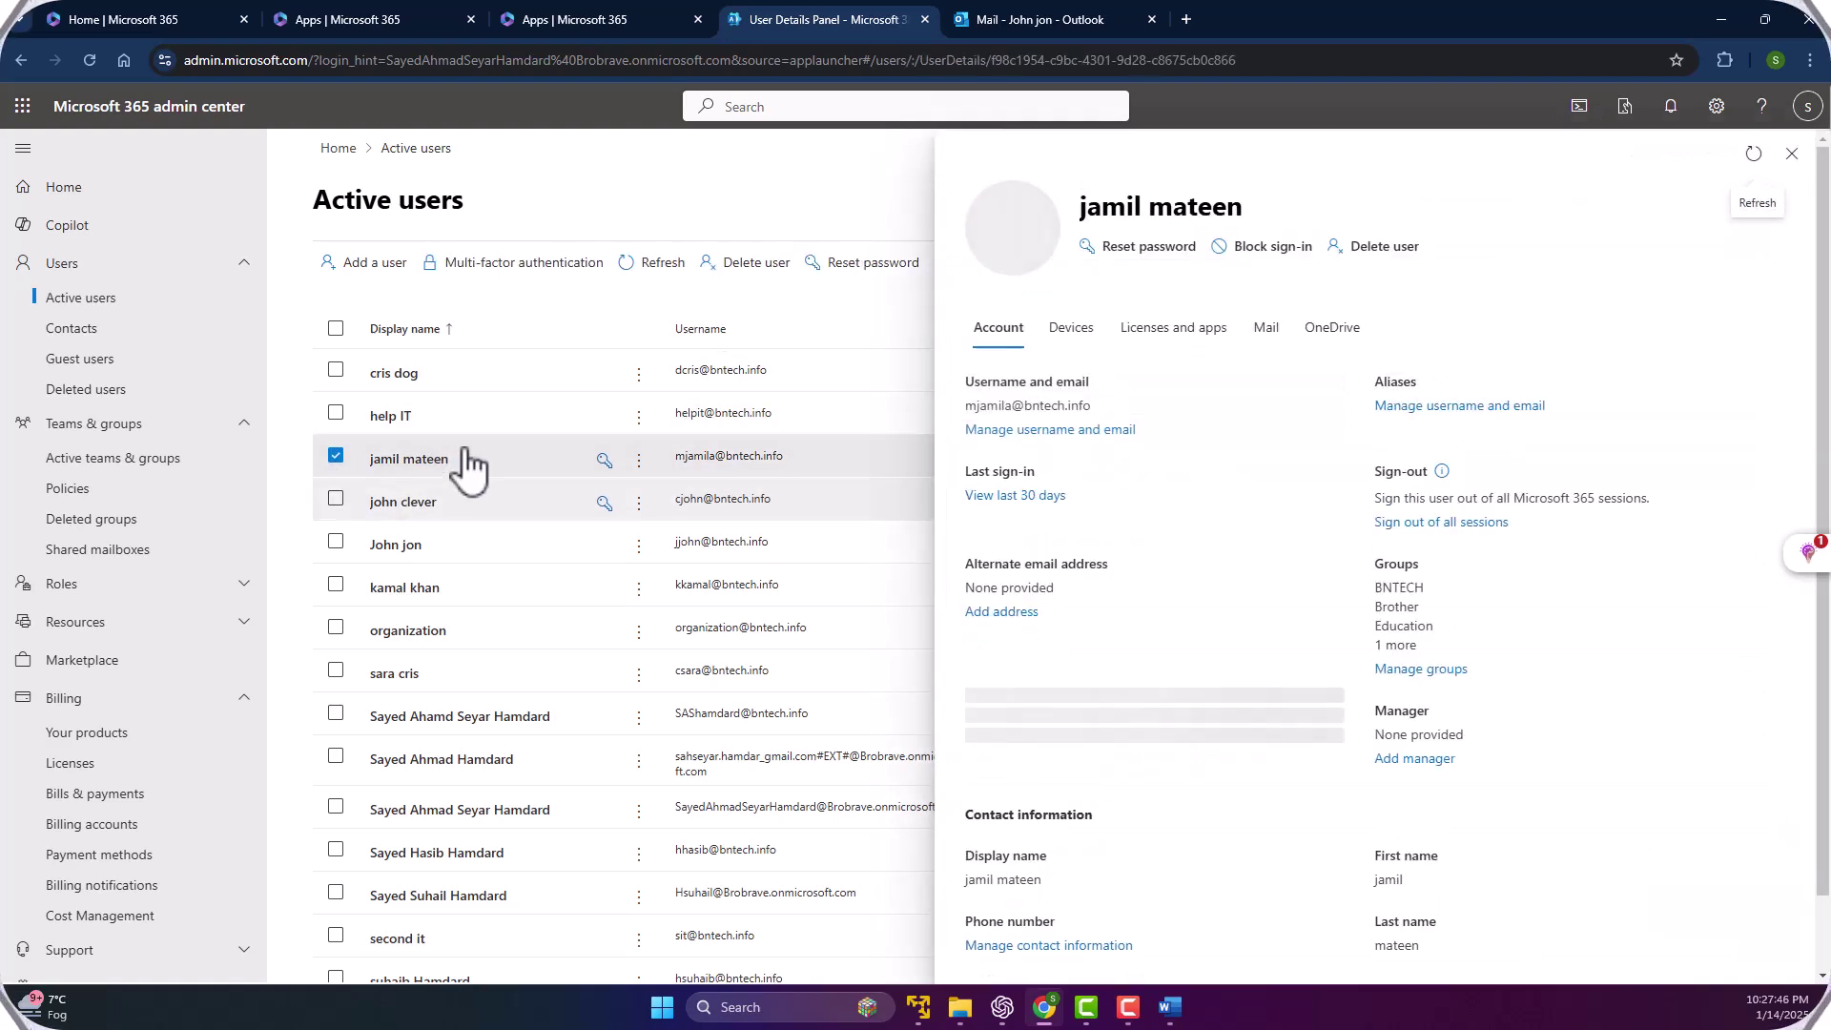
left_click(1380, 250)
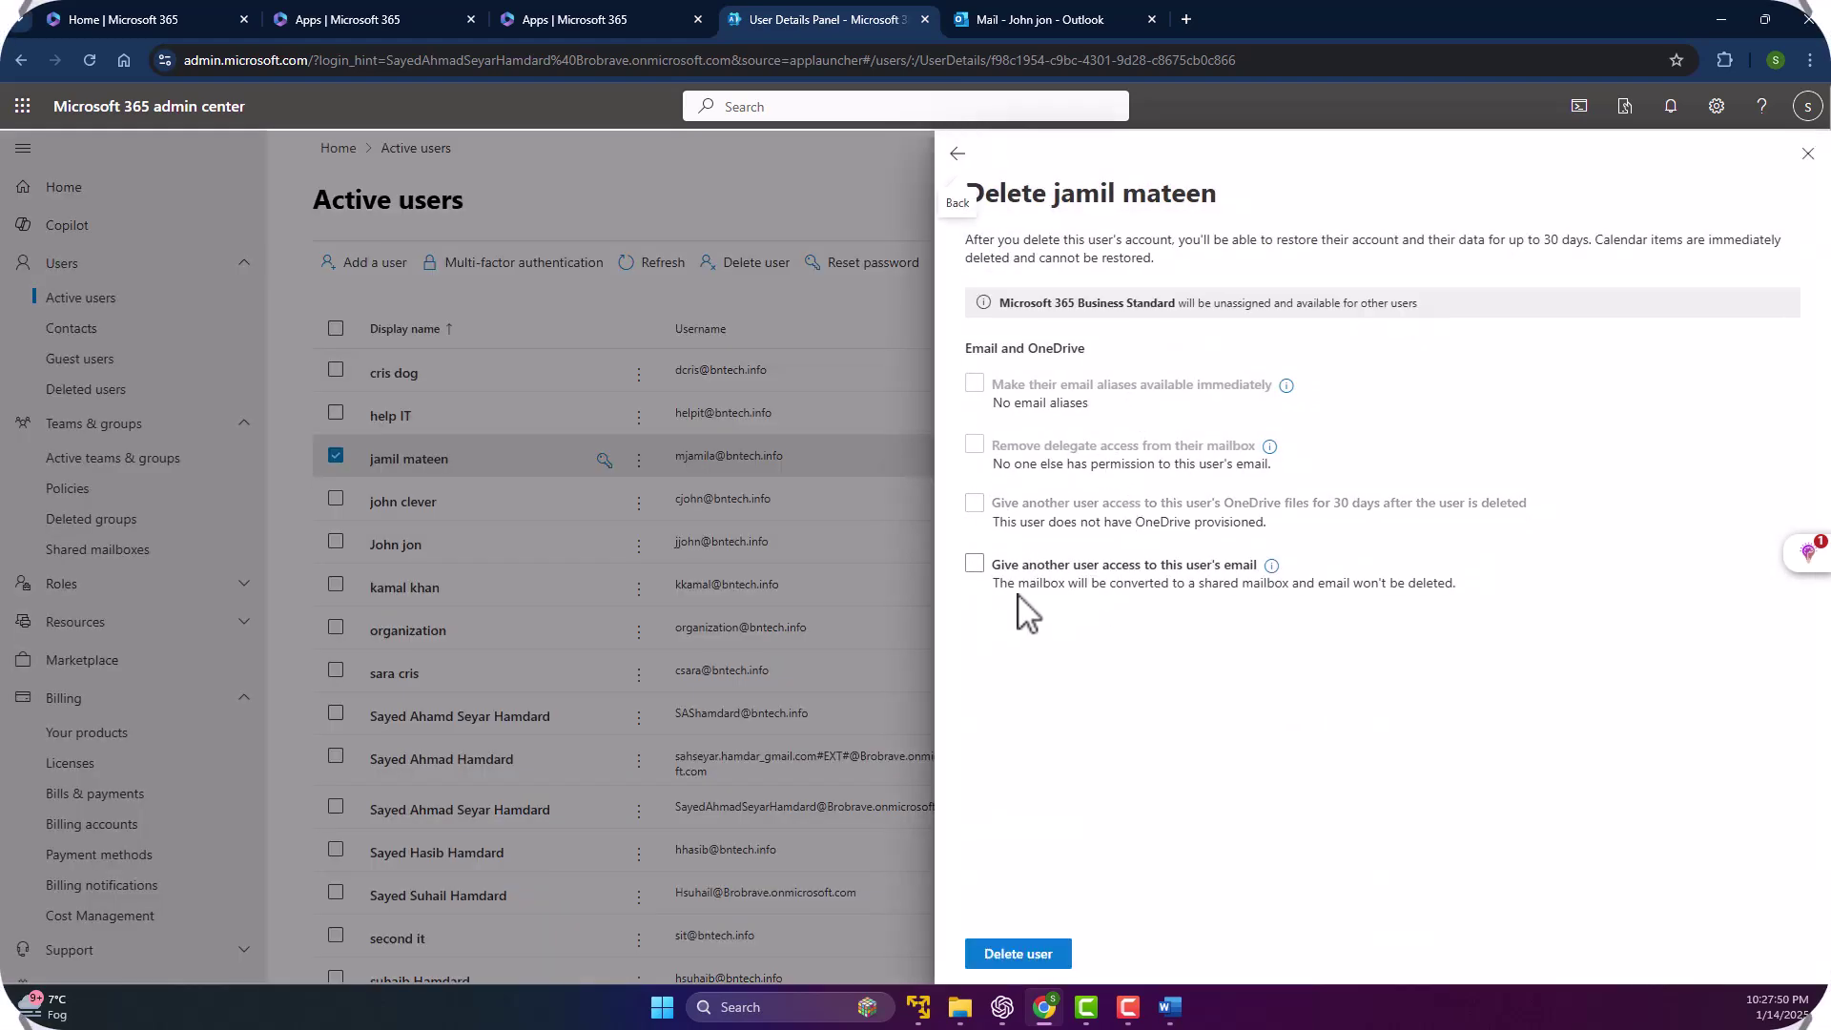
Delete the user without granting anyone mailbox access, cancelling the recipient setup.
left_click(1111, 570)
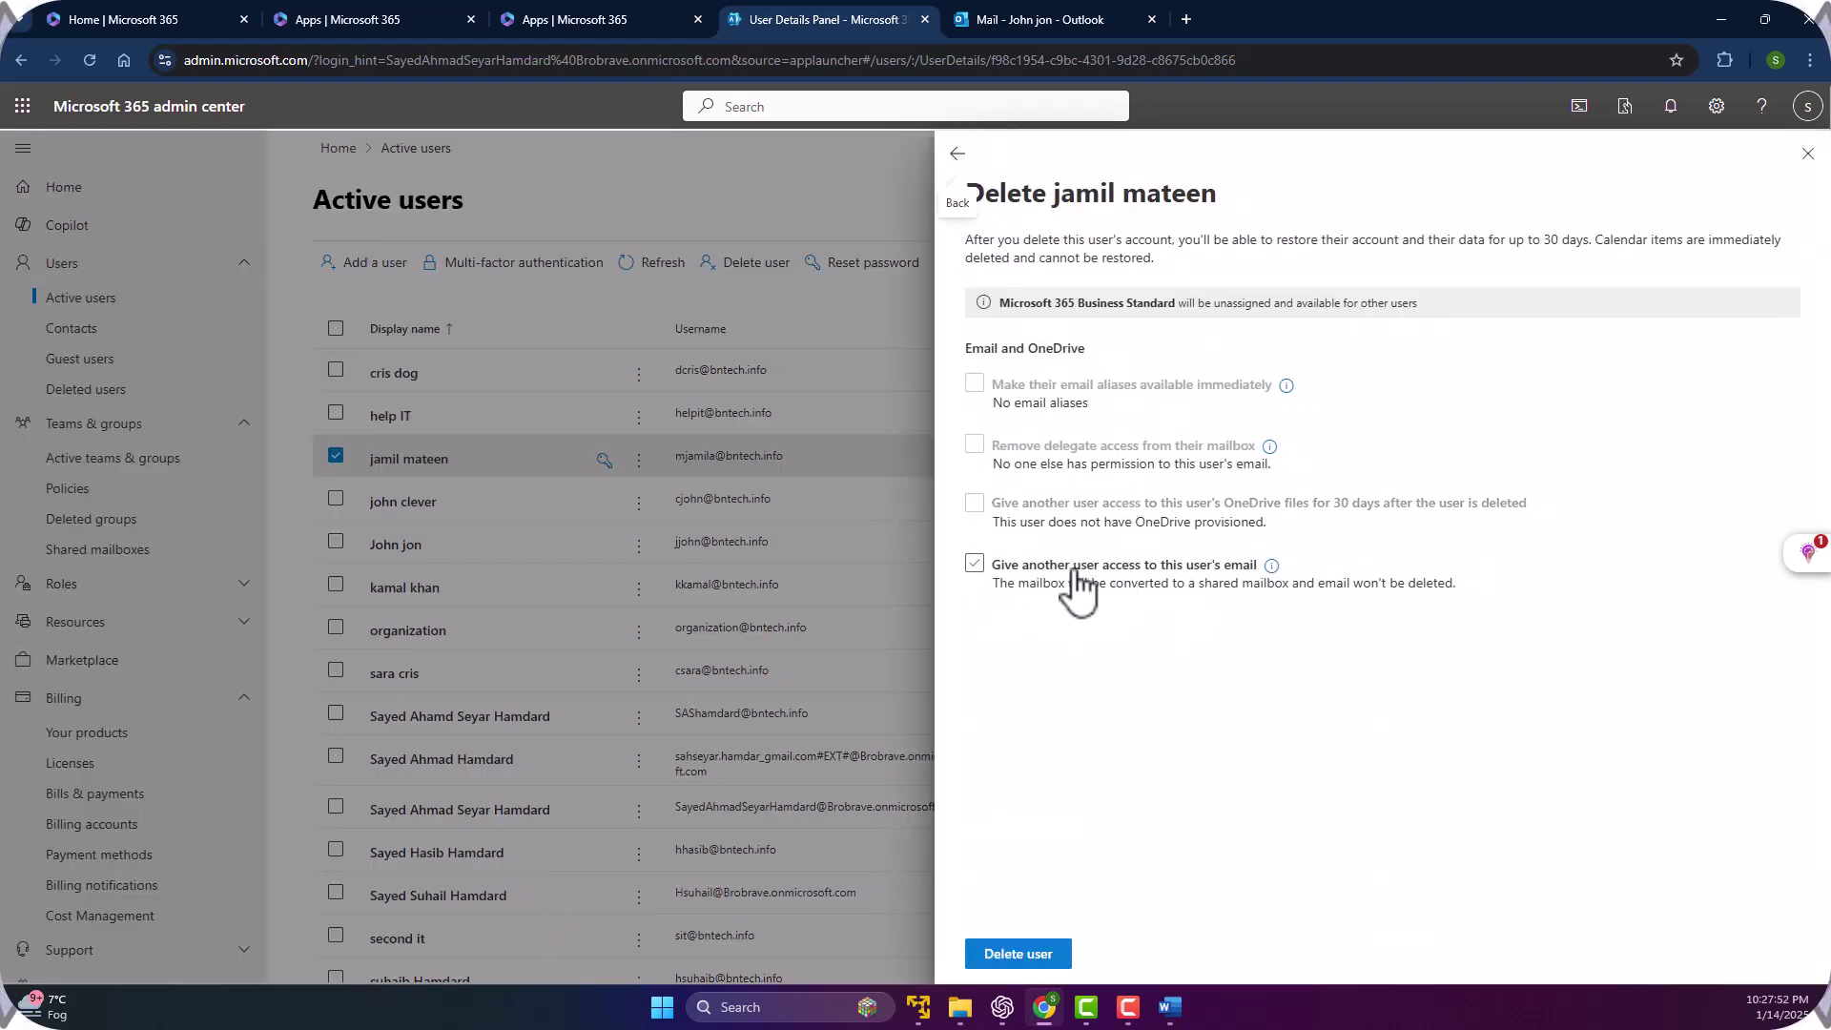
left_click(976, 570)
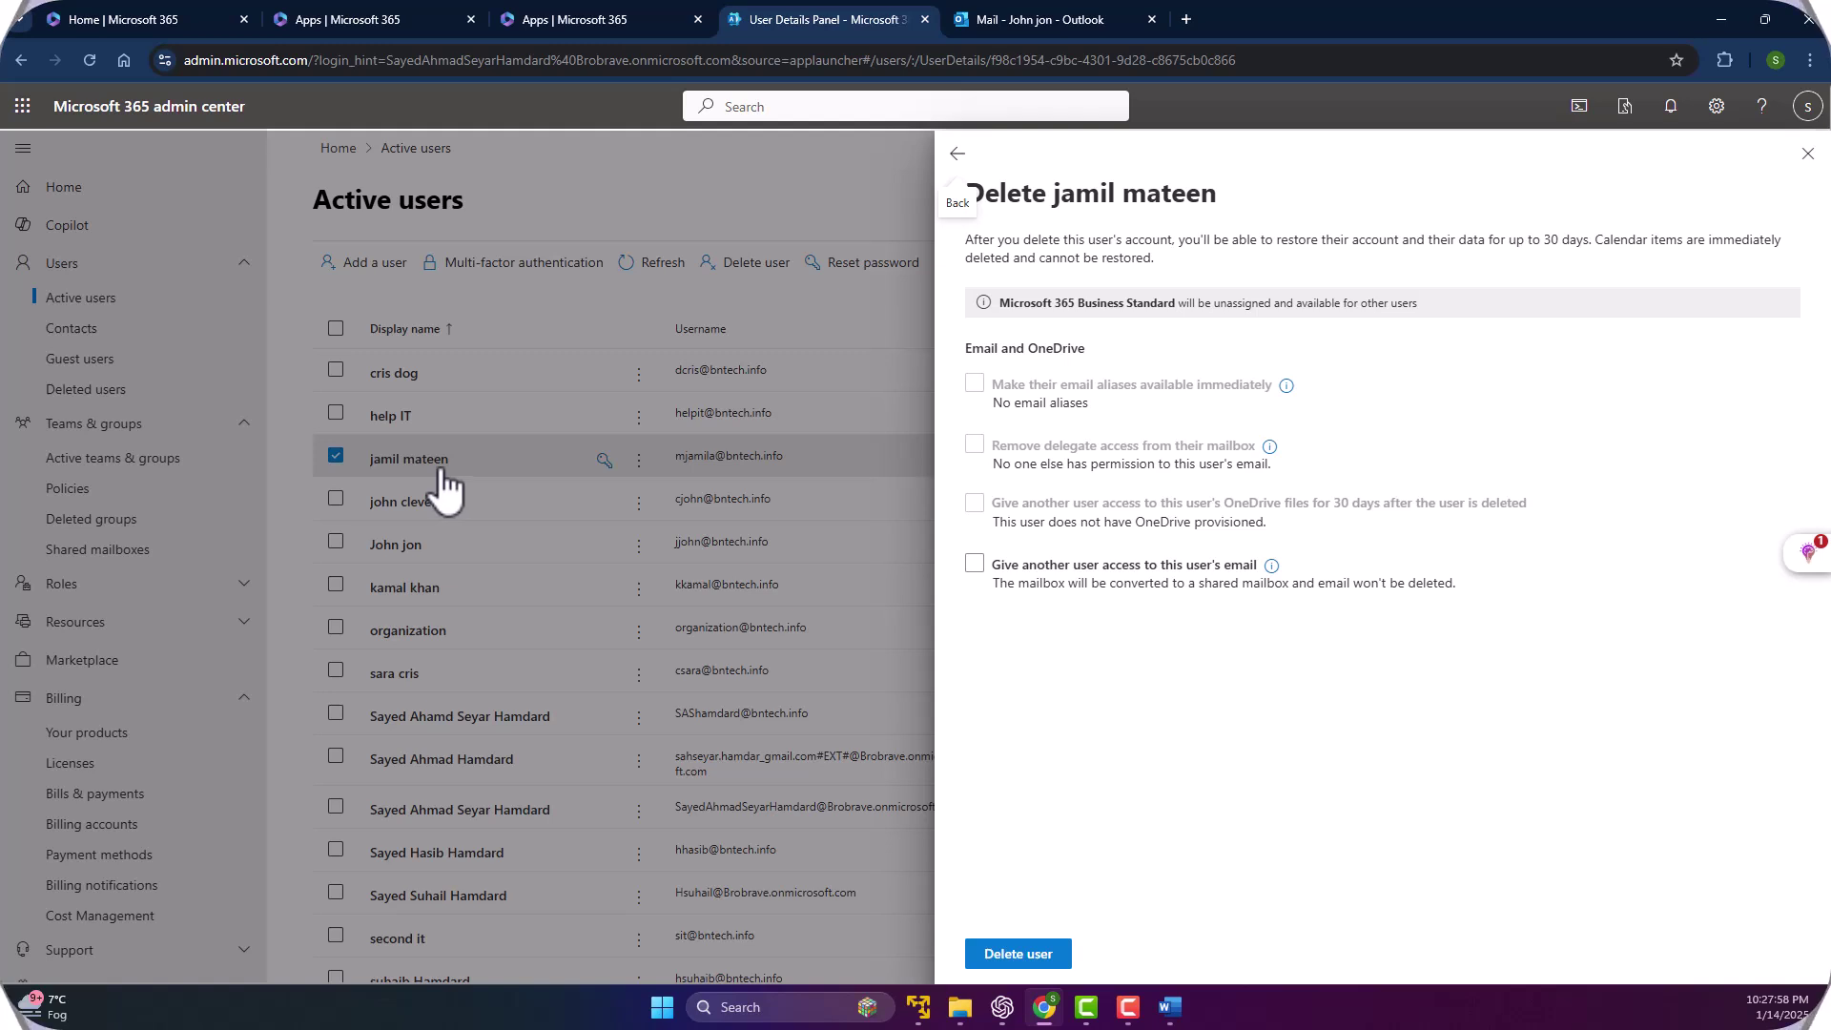
left_click(975, 566)
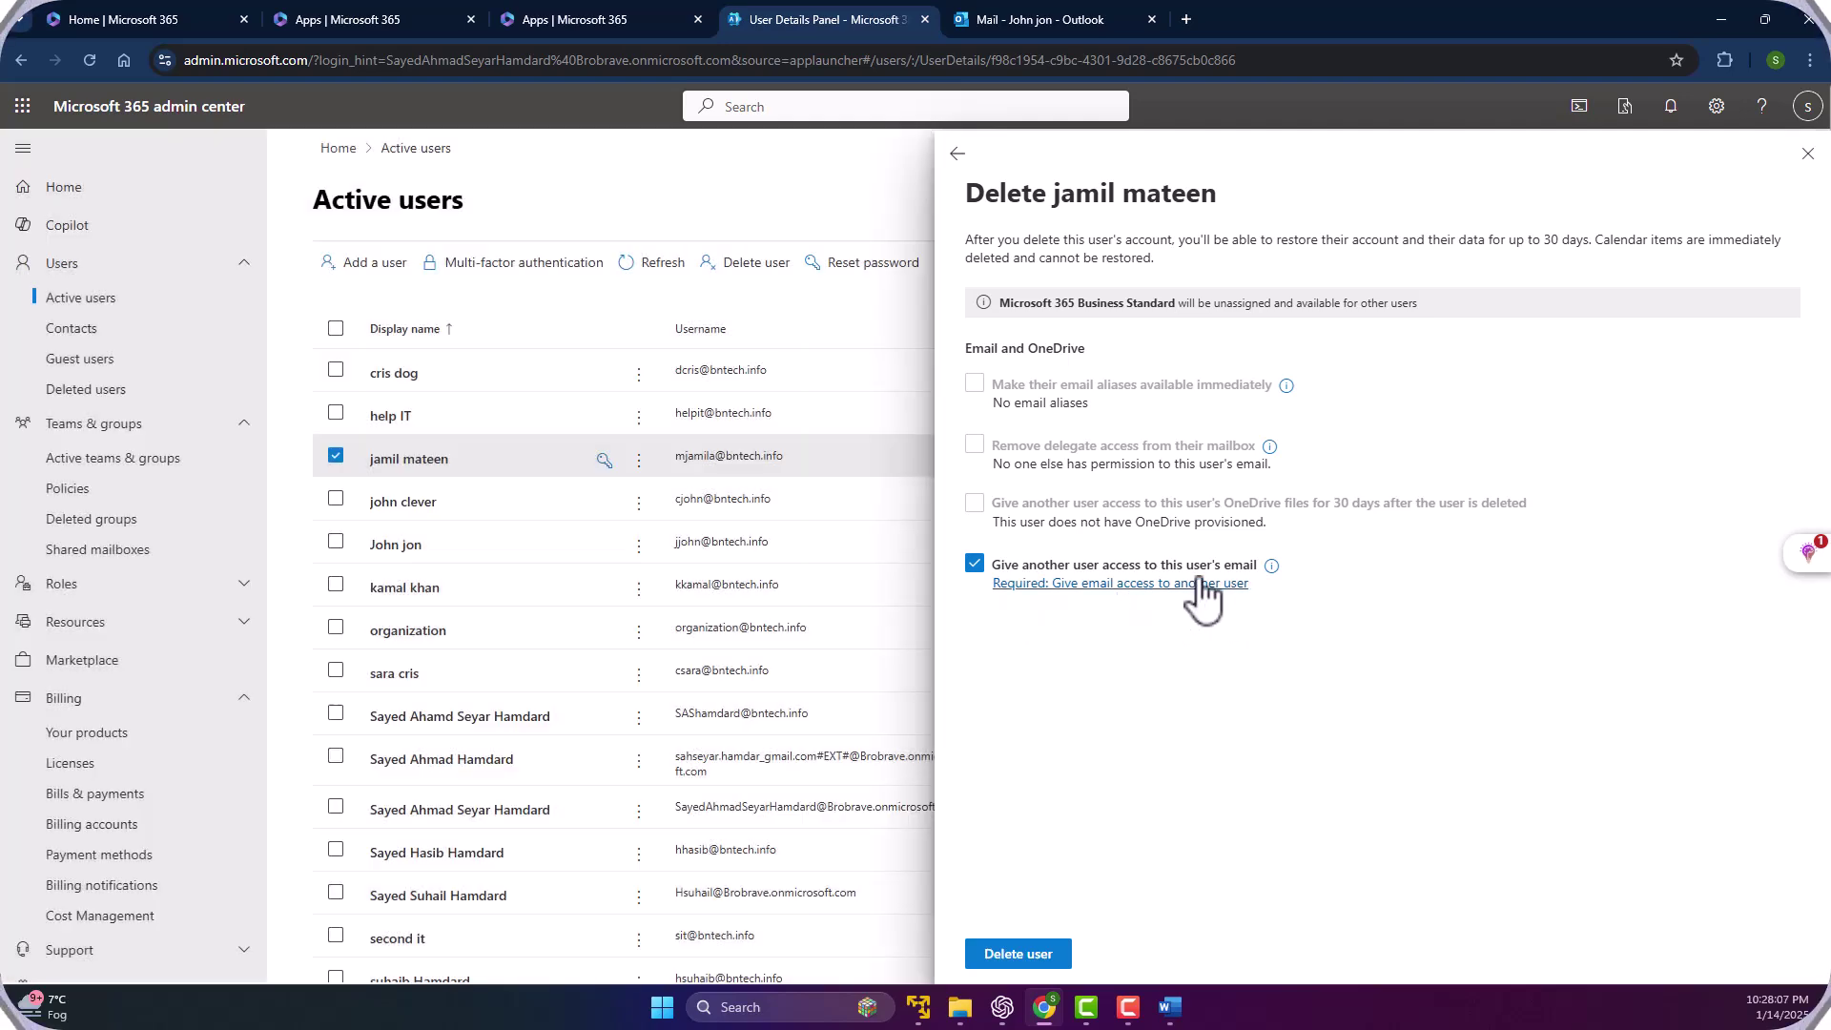
left_click(1236, 585)
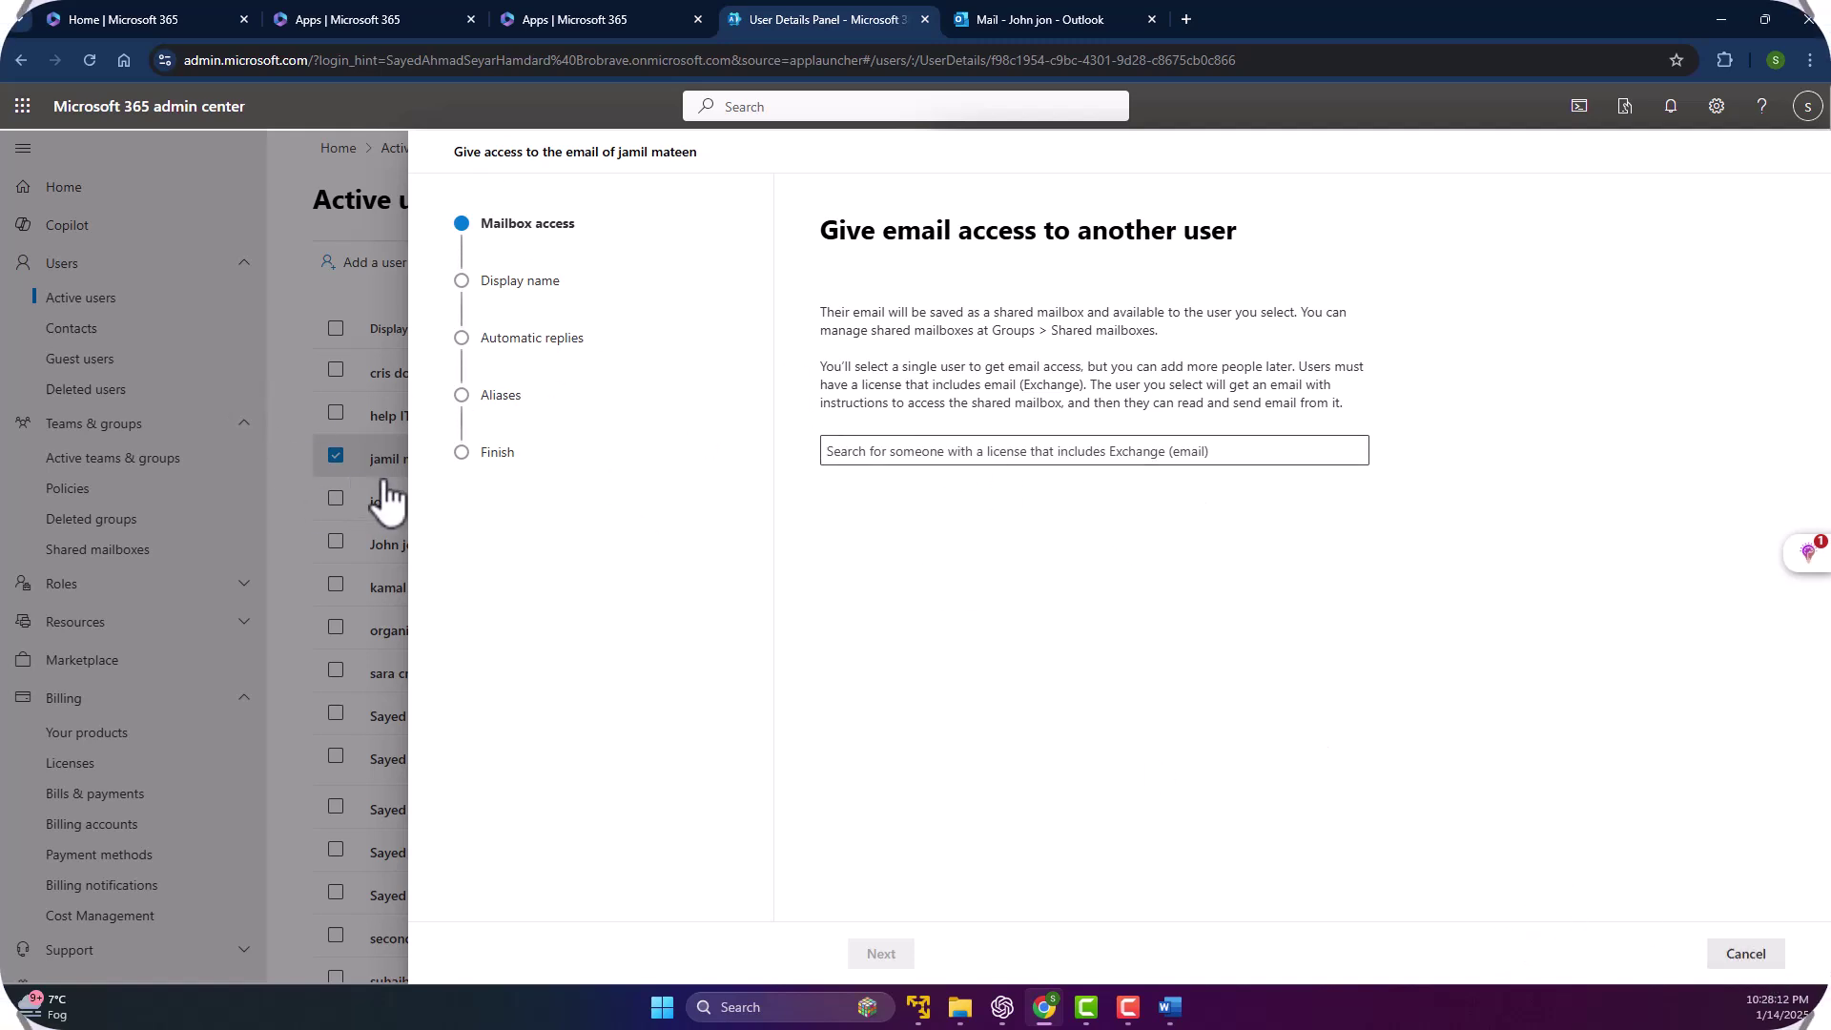
left_click(1716, 953)
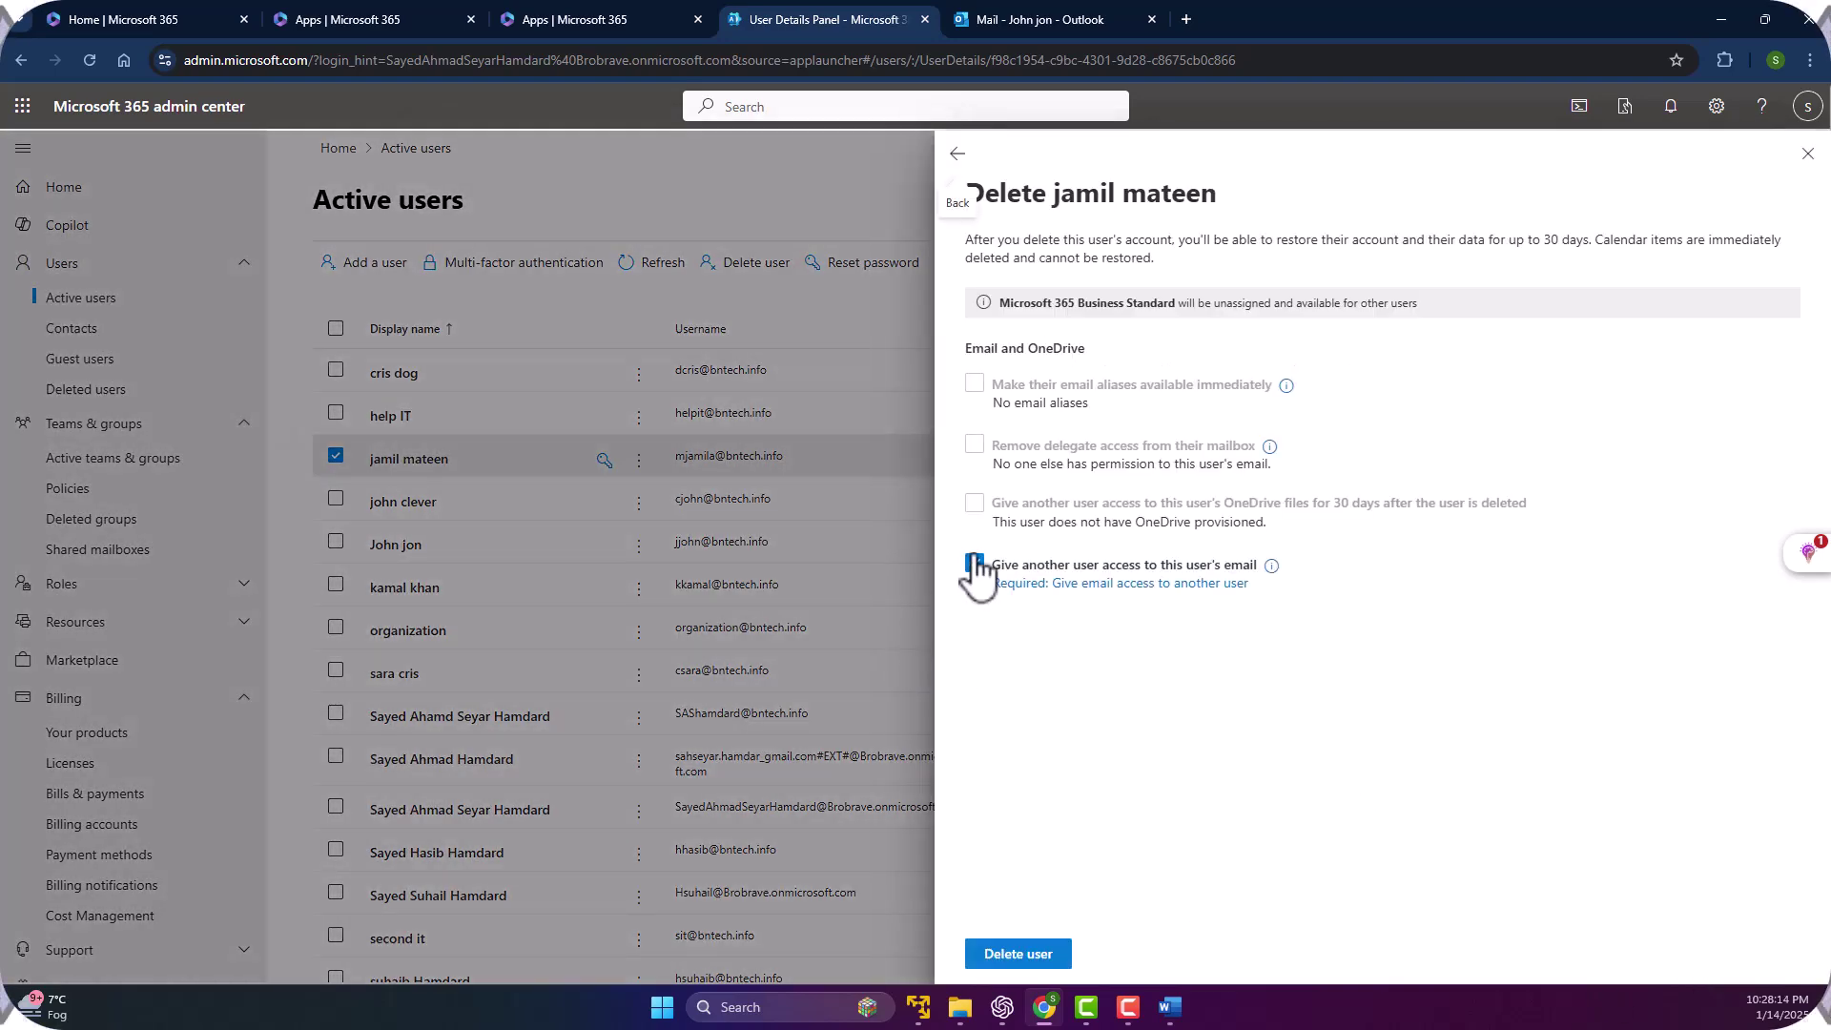
left_click(973, 564)
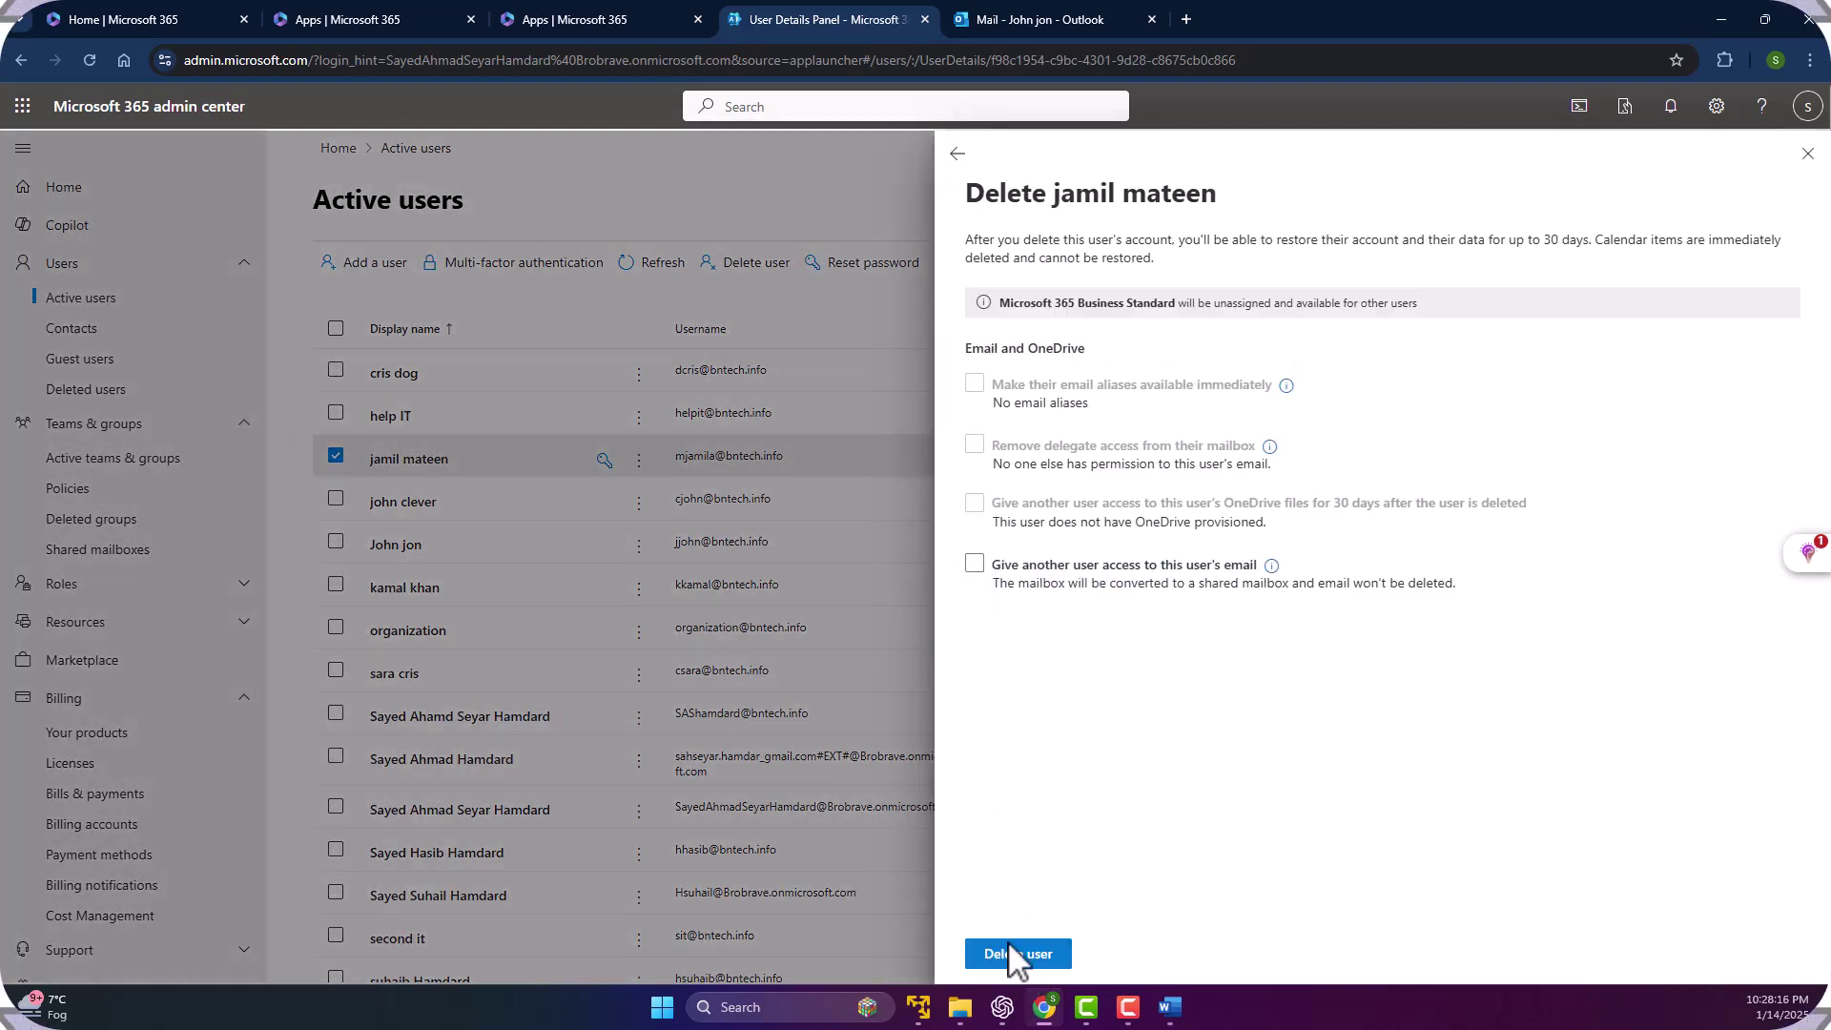
left_click(997, 955)
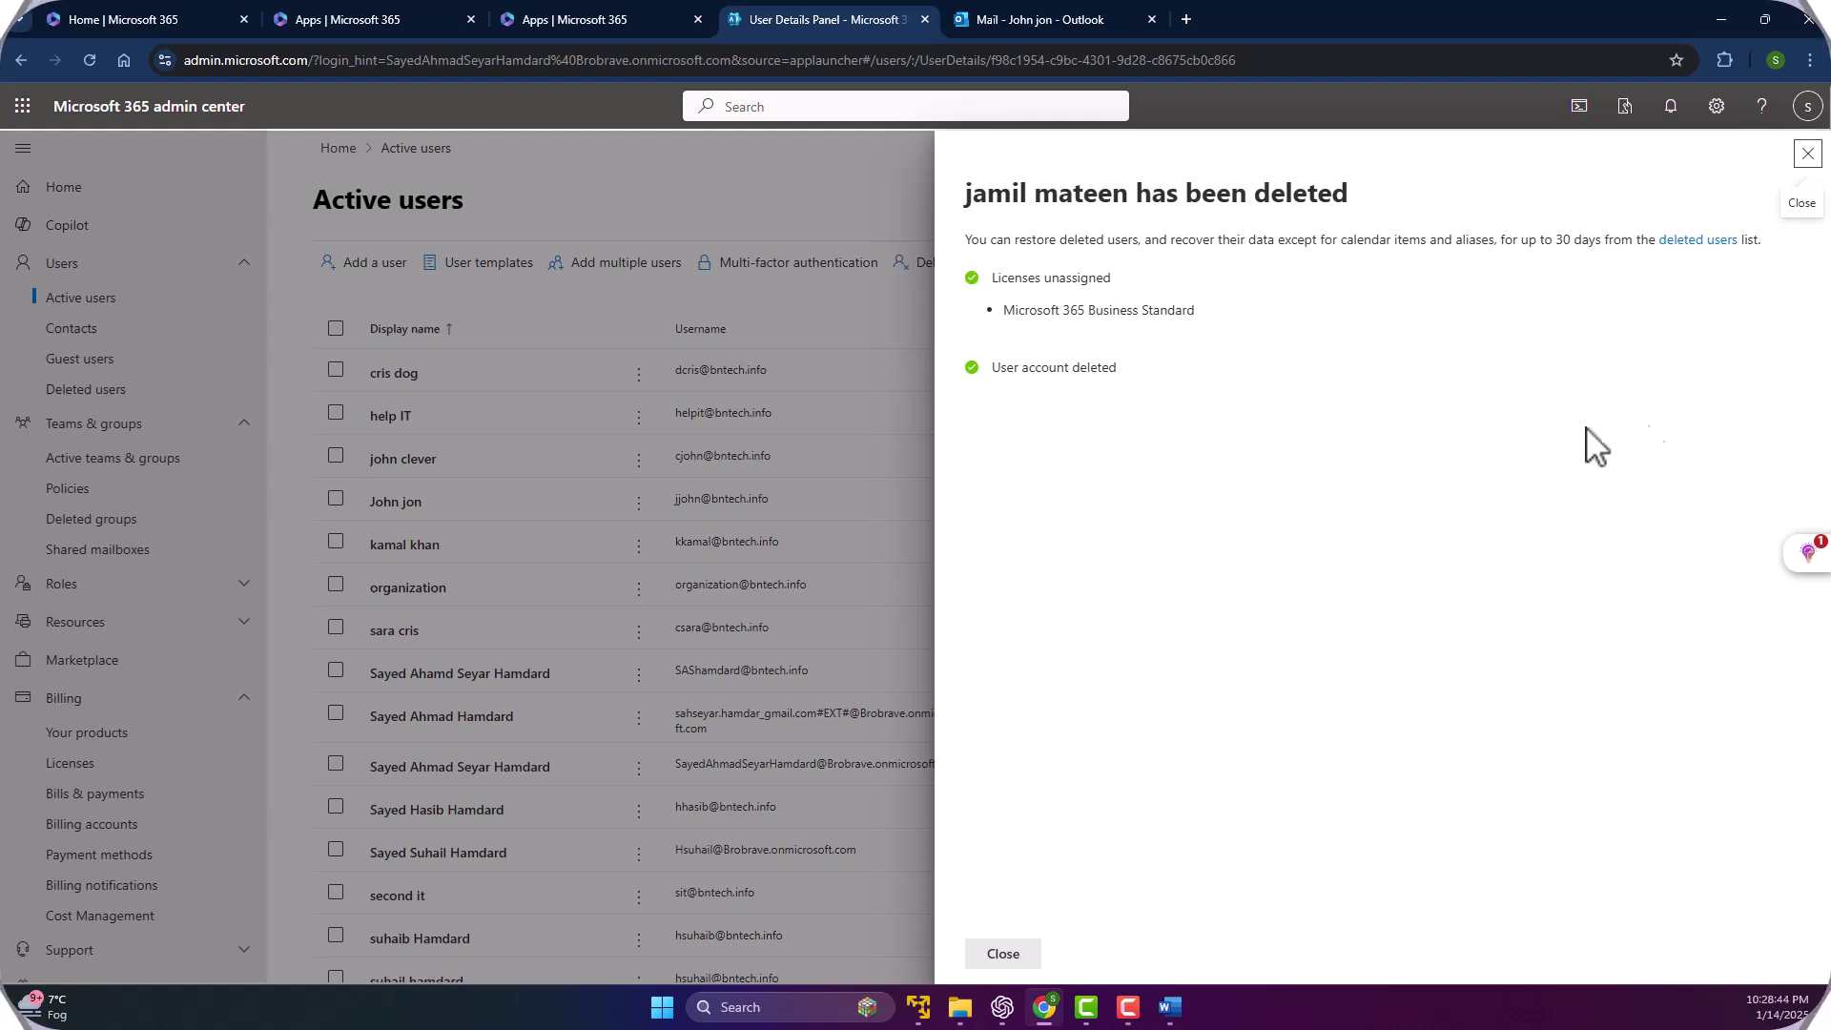
Restore the deleted account from Deleted users using 'Let me create the password' with a typed password.
left_click(1003, 954)
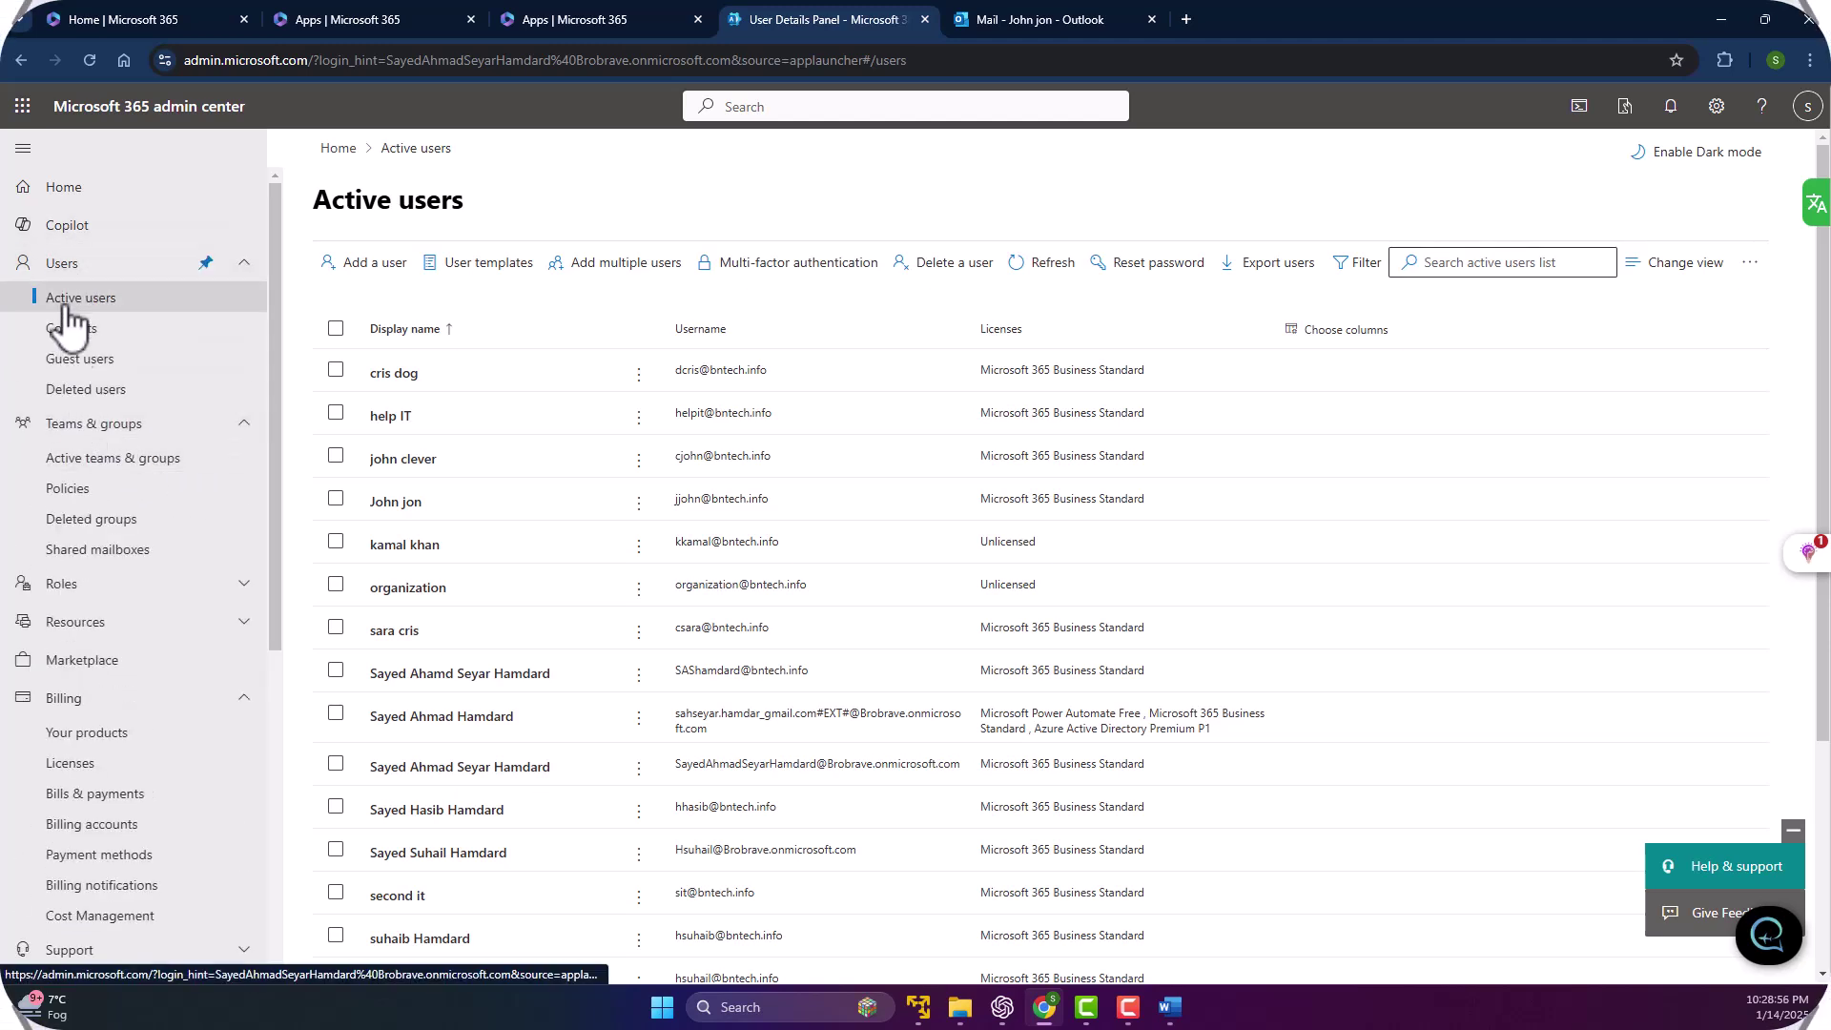
left_click(109, 401)
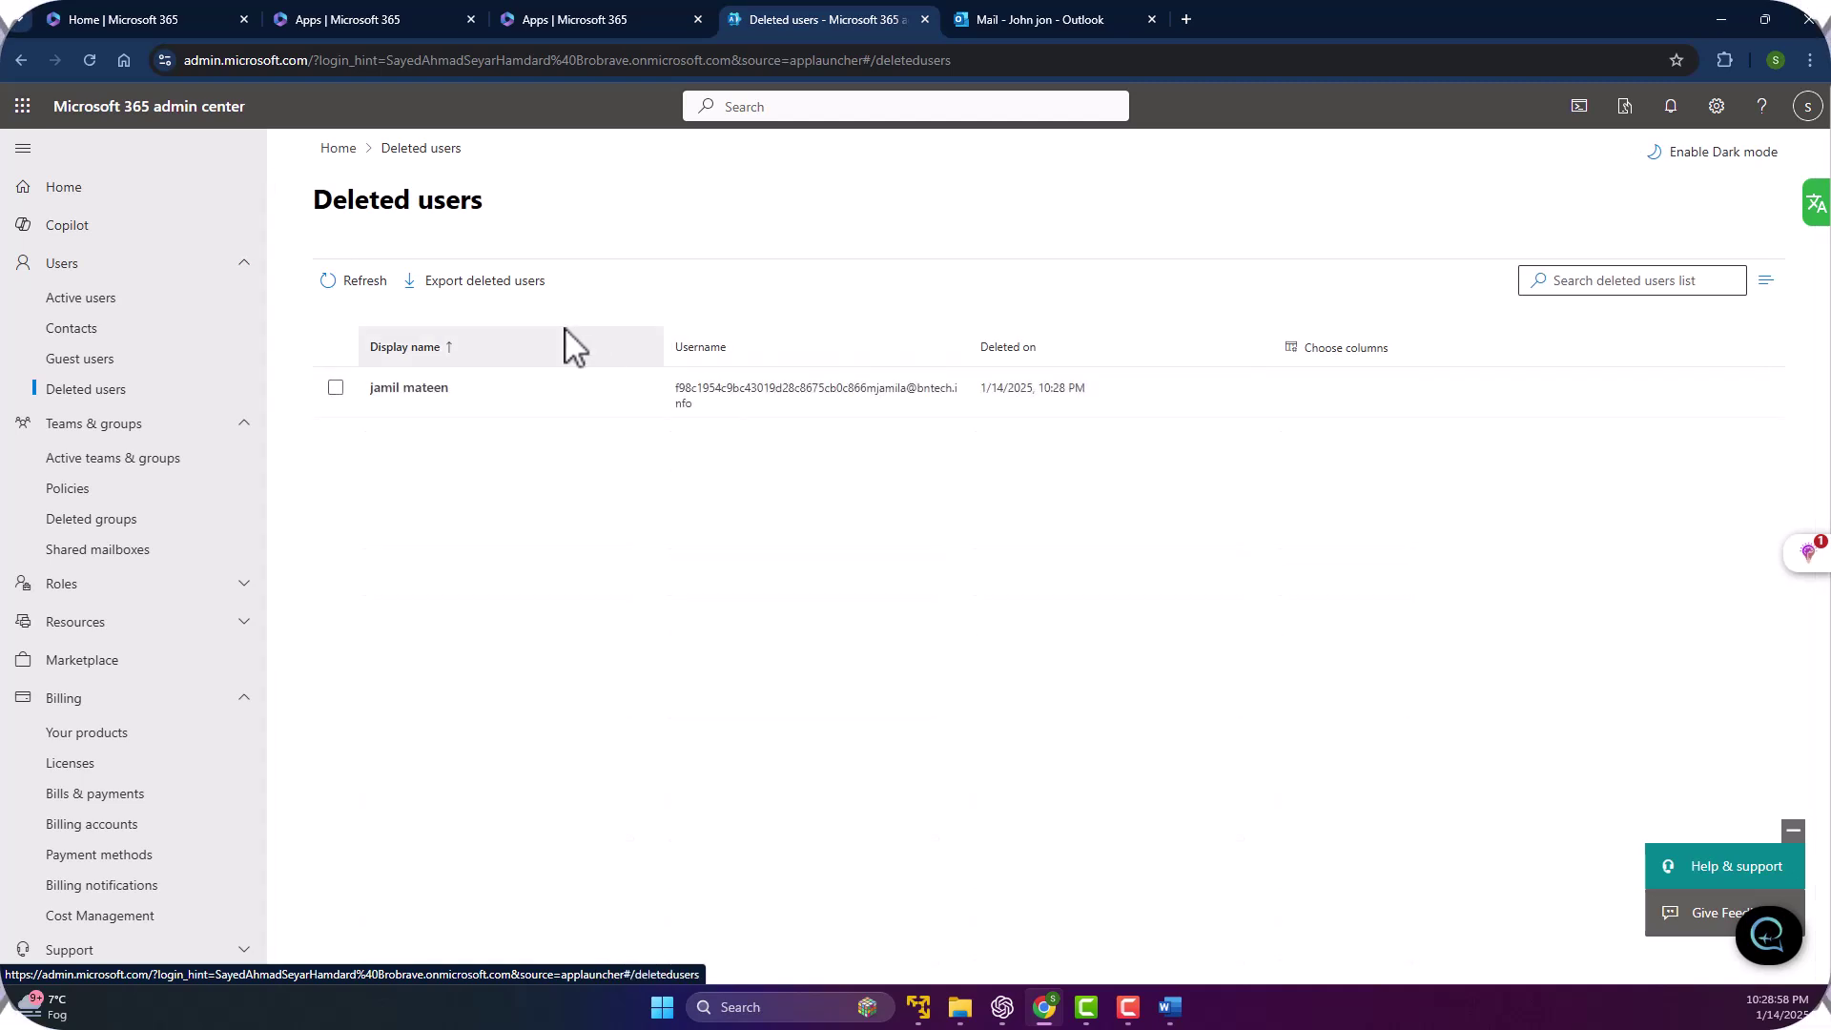
left_click(335, 387)
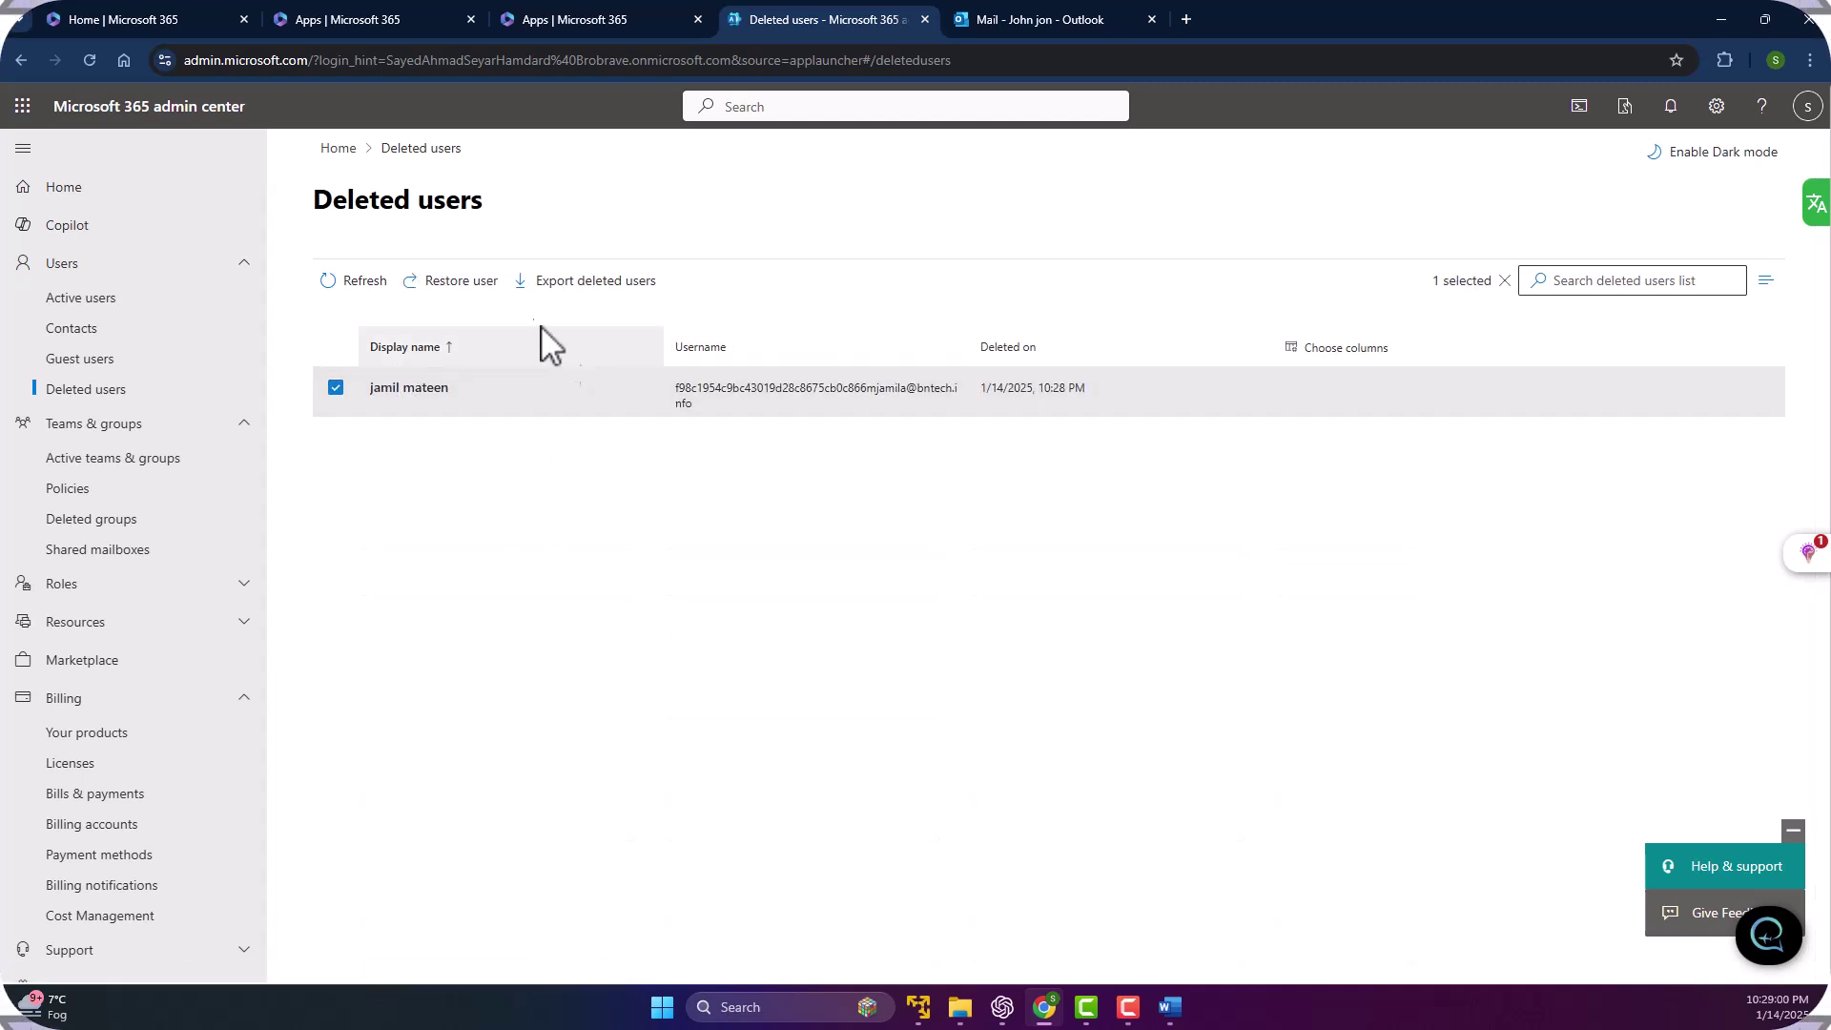
left_click(462, 281)
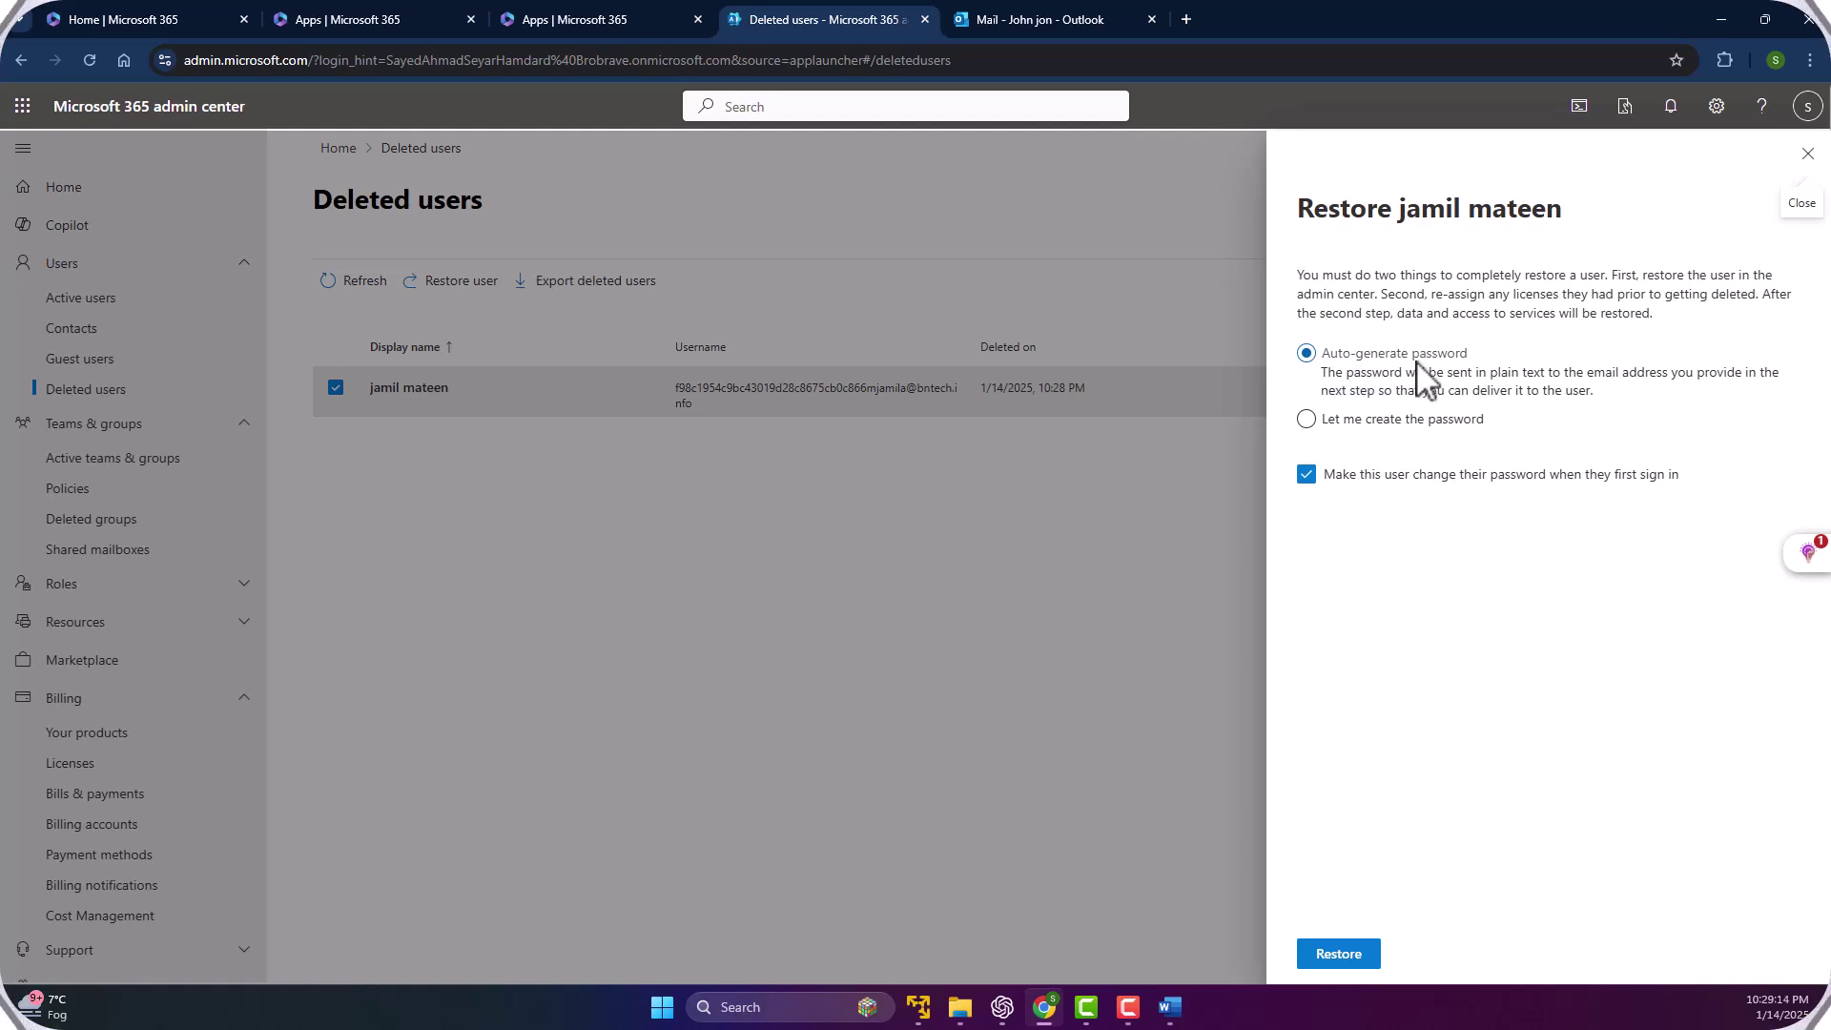
left_click(1306, 421)
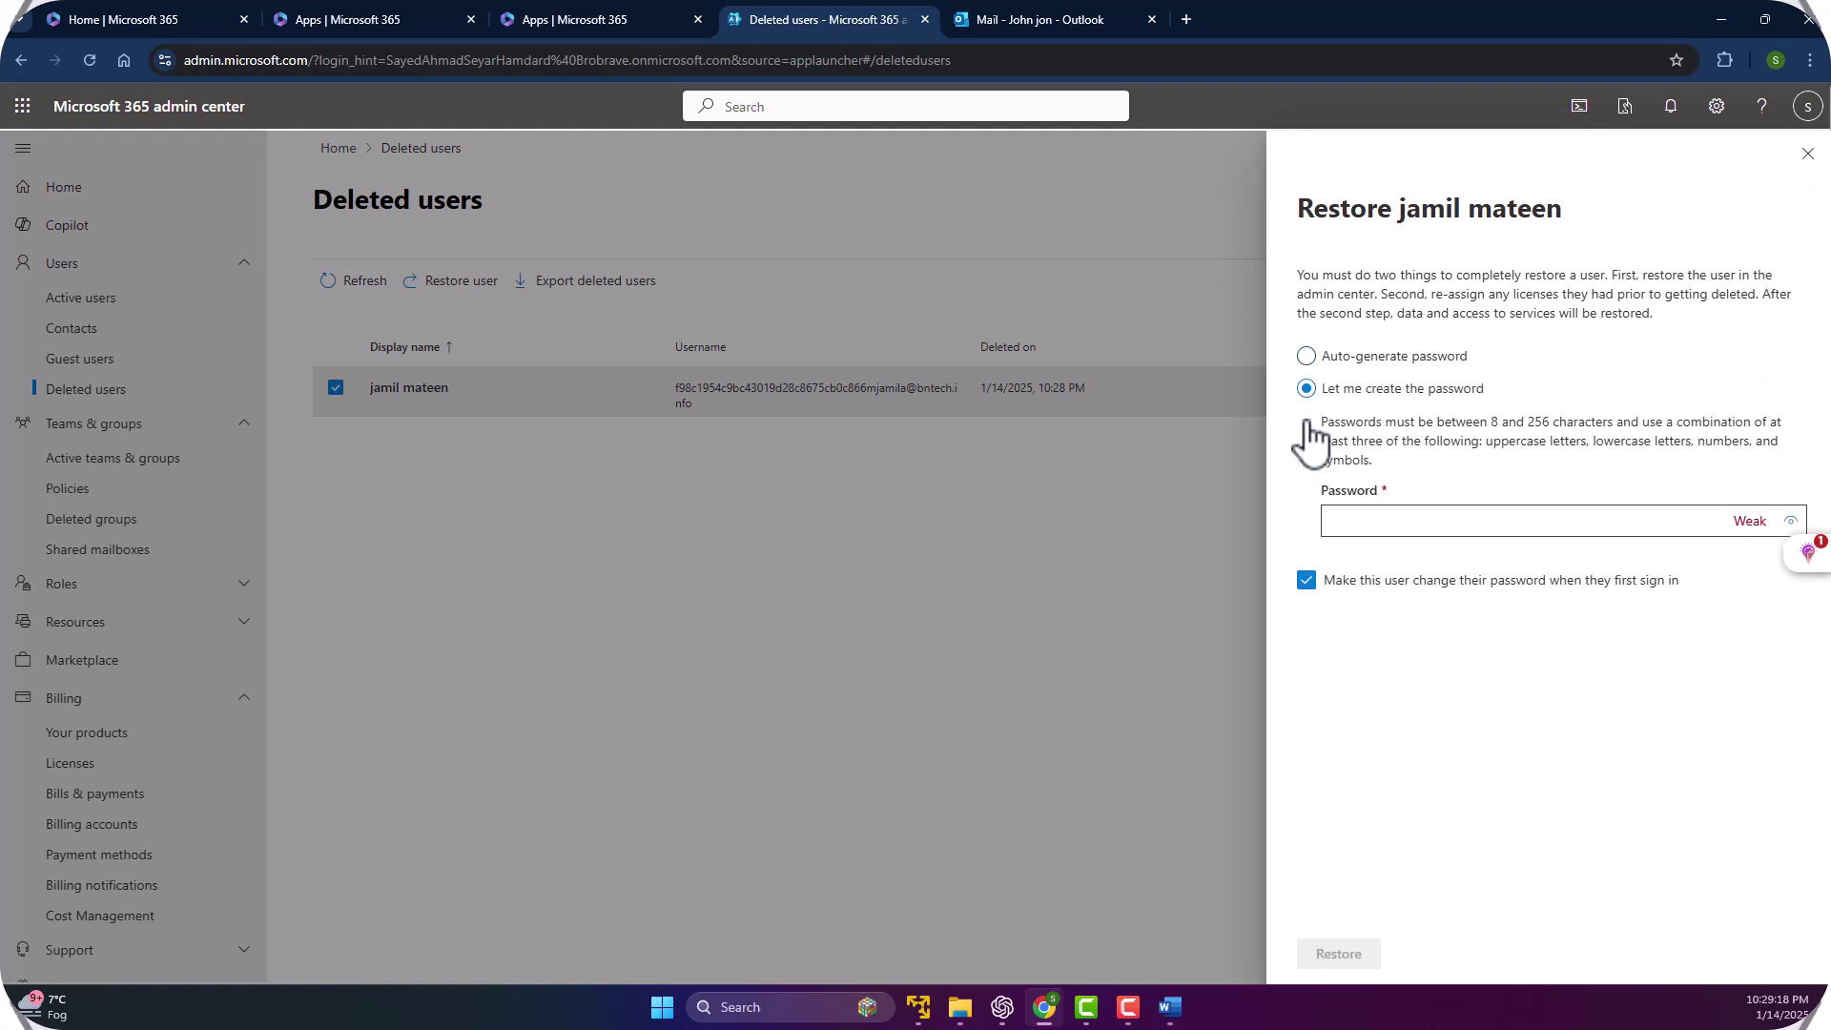
left_click(1364, 520)
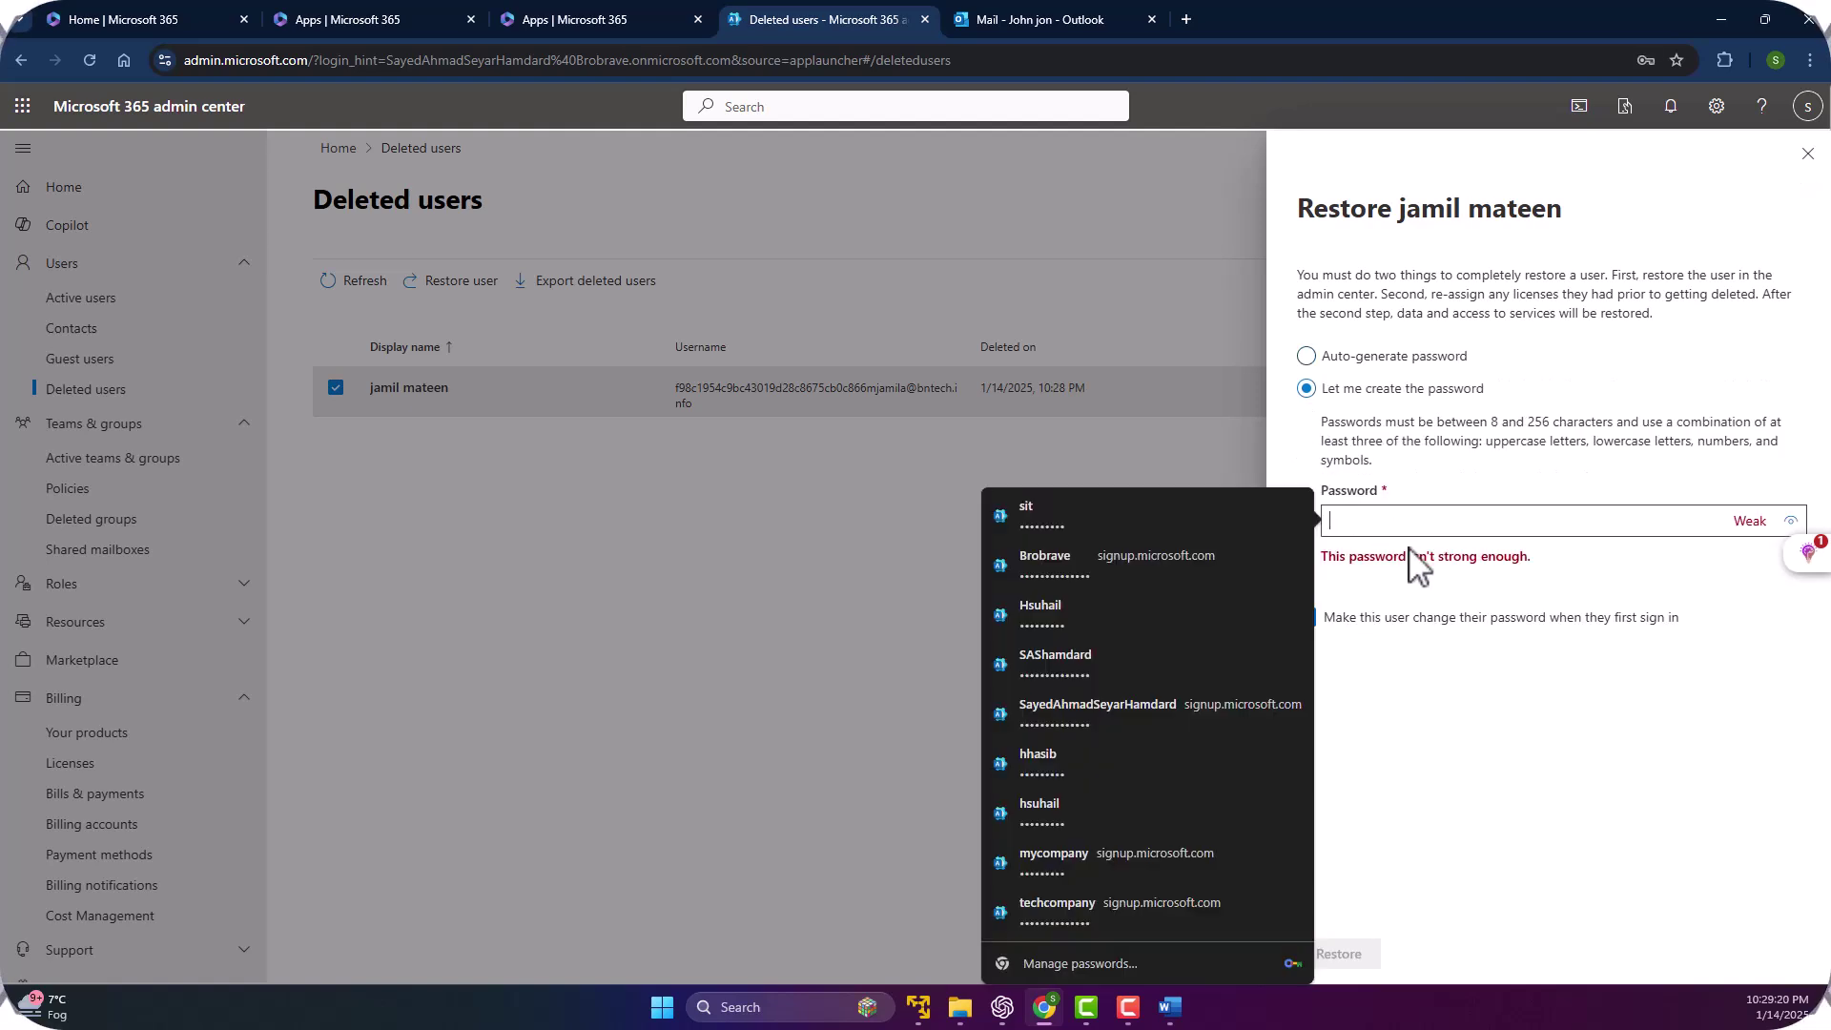
type("••")
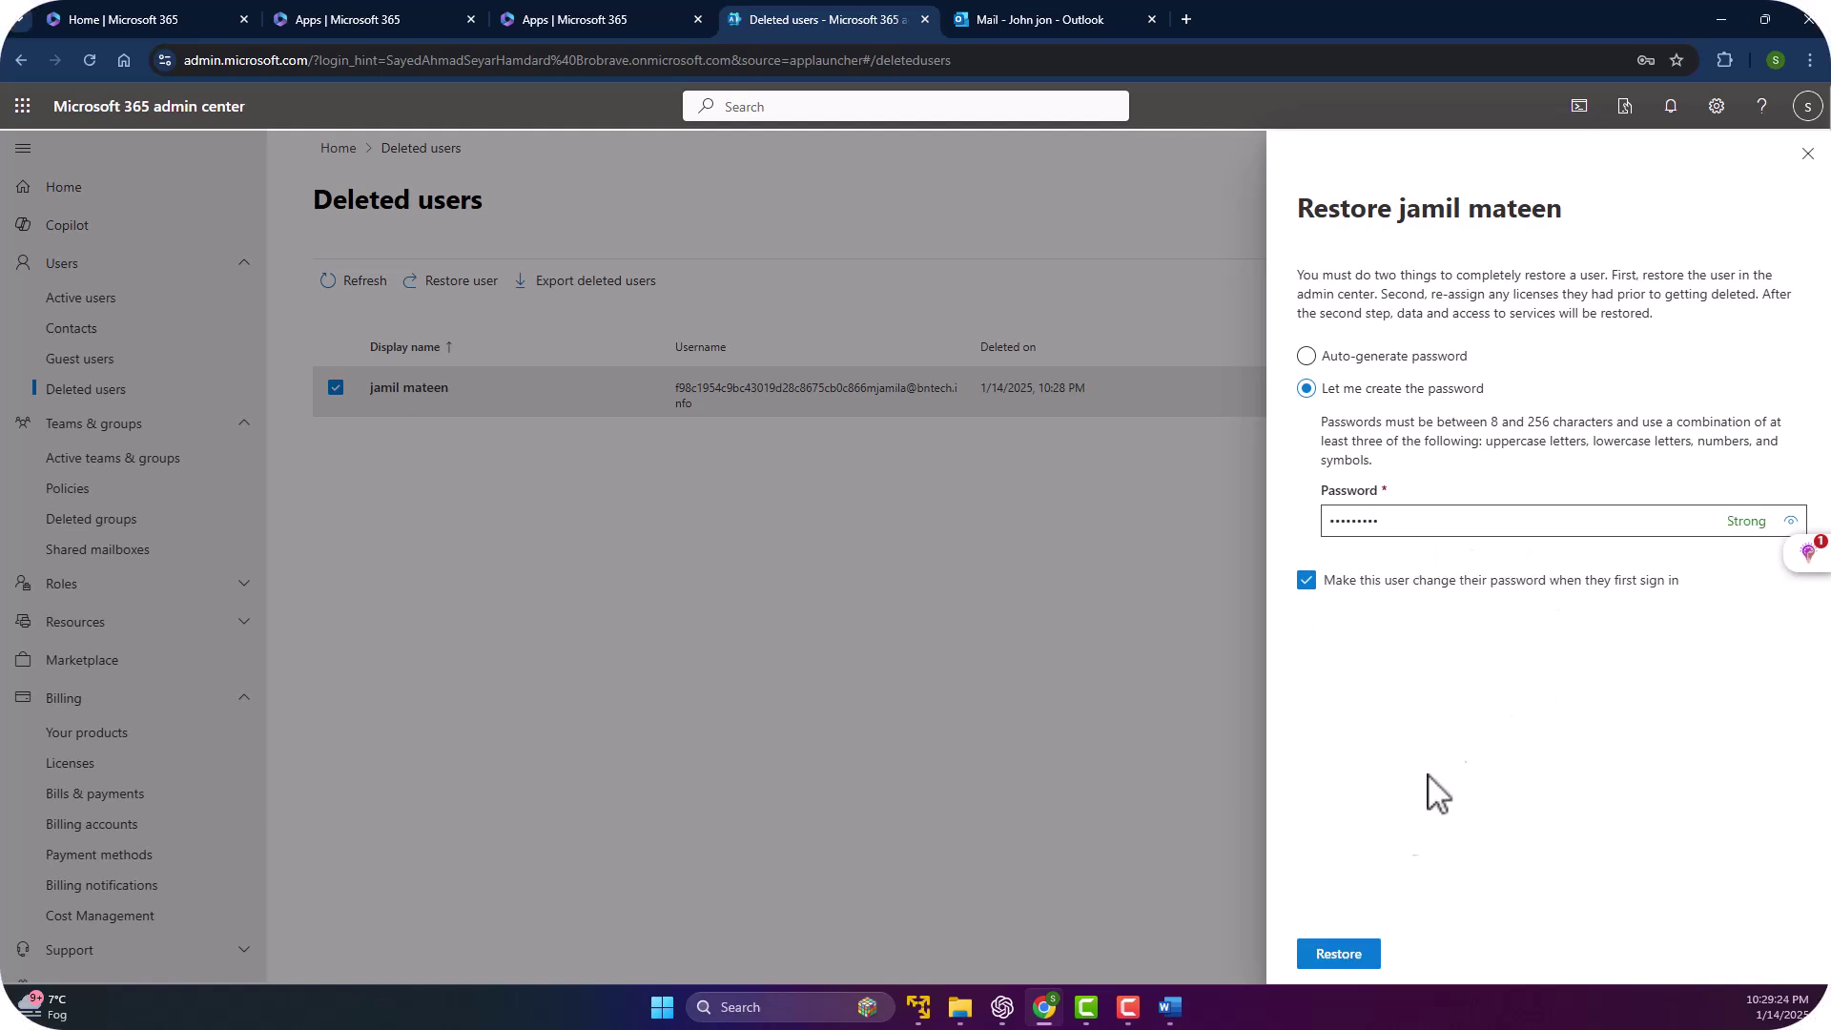
left_click(1344, 954)
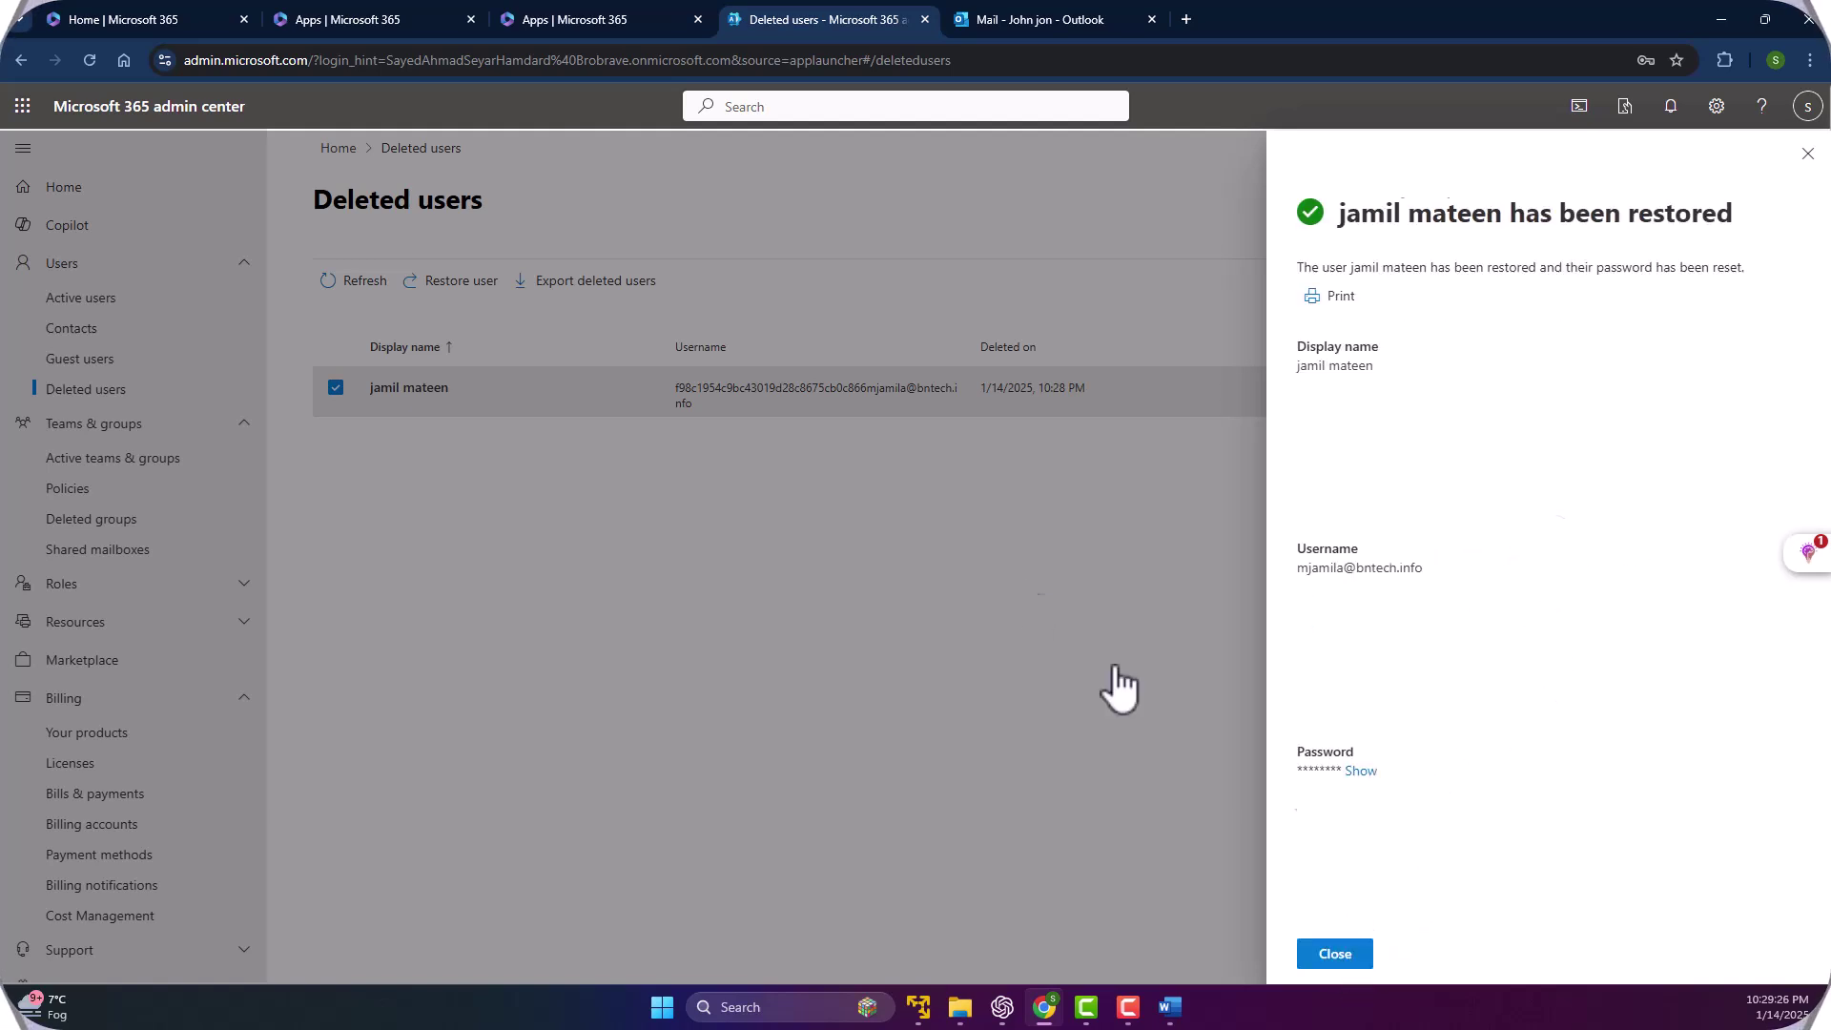
Go to Users > Active users and refresh the list to show the restored account.
left_click(1332, 958)
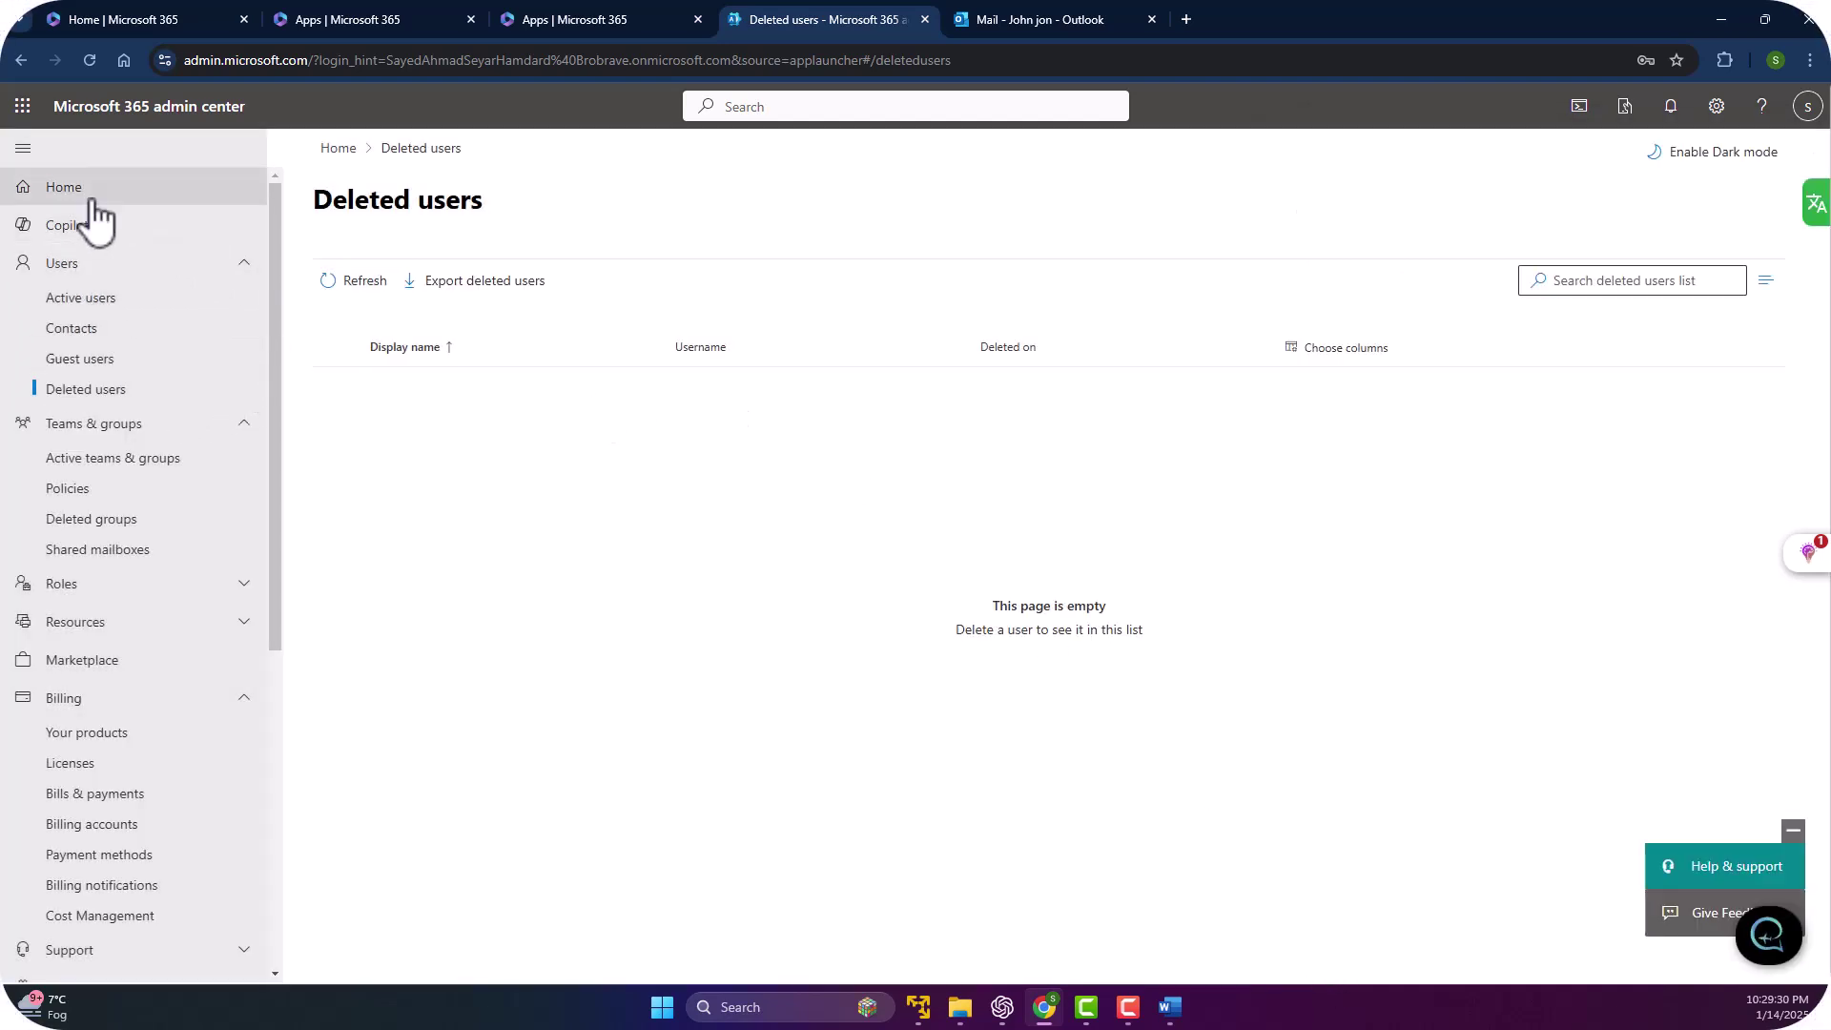
left_click(80, 267)
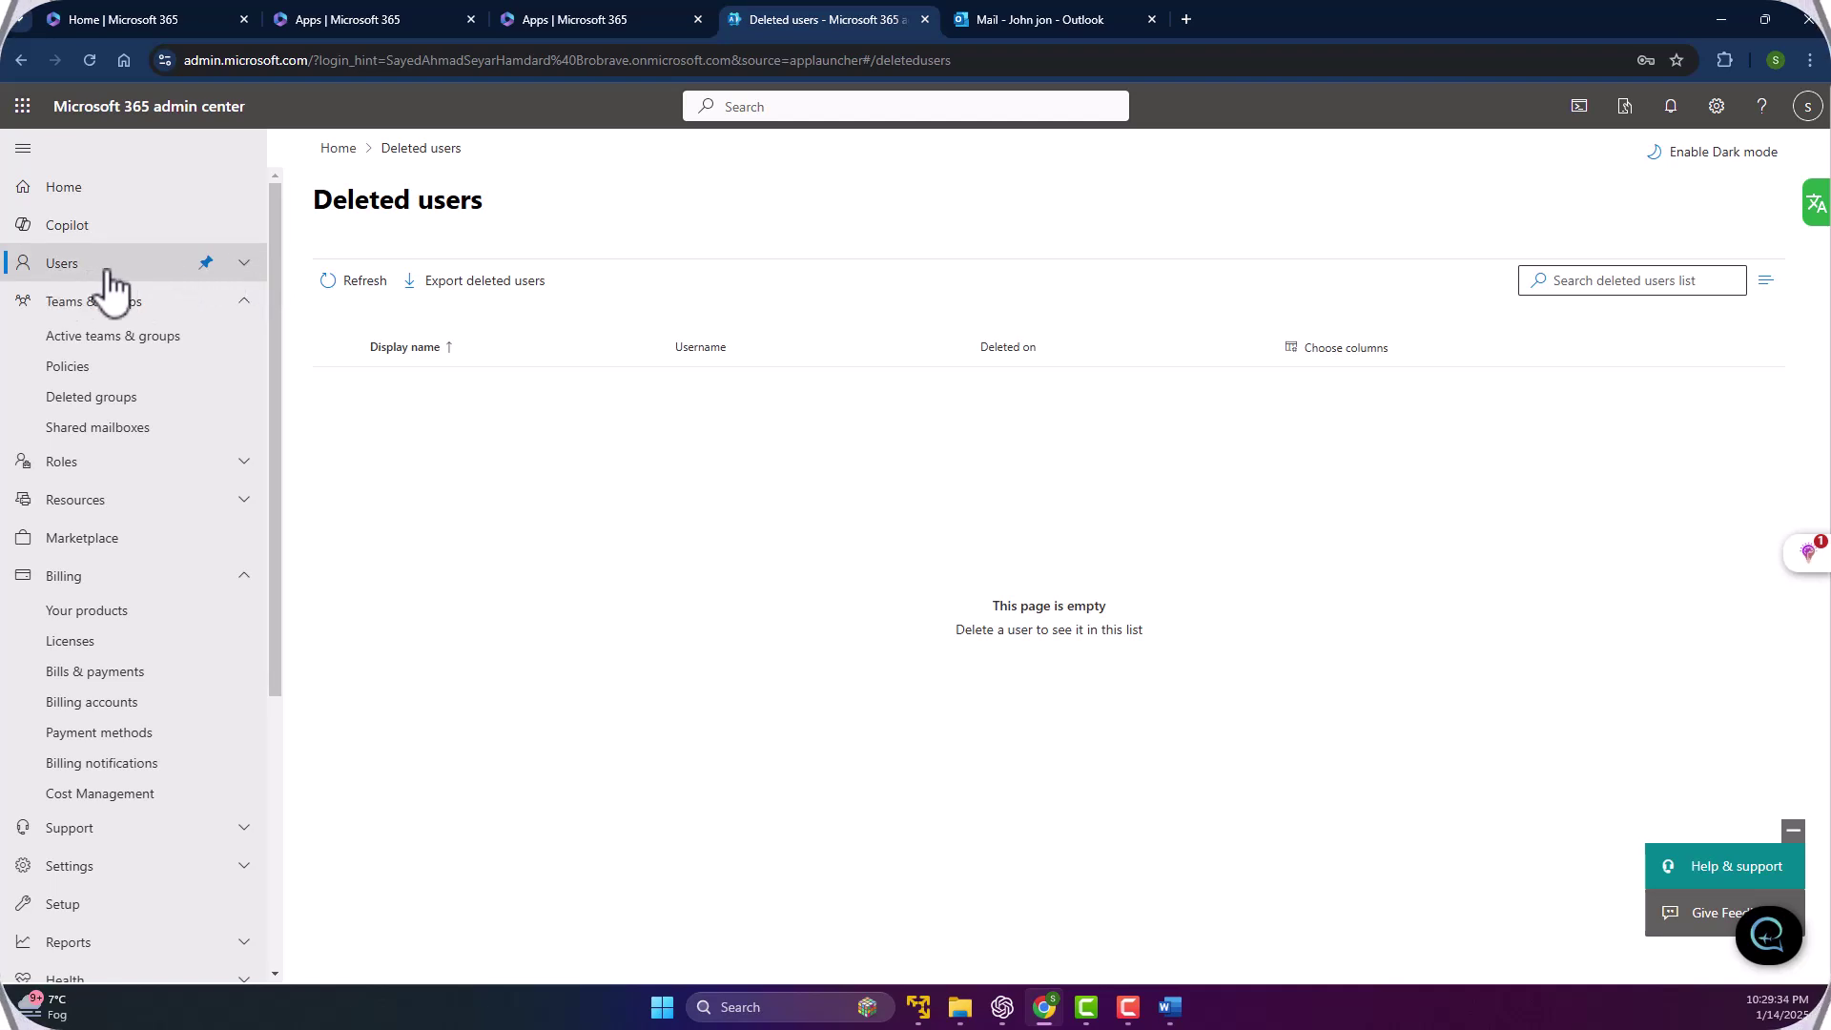
left_click(105, 270)
left_click(82, 299)
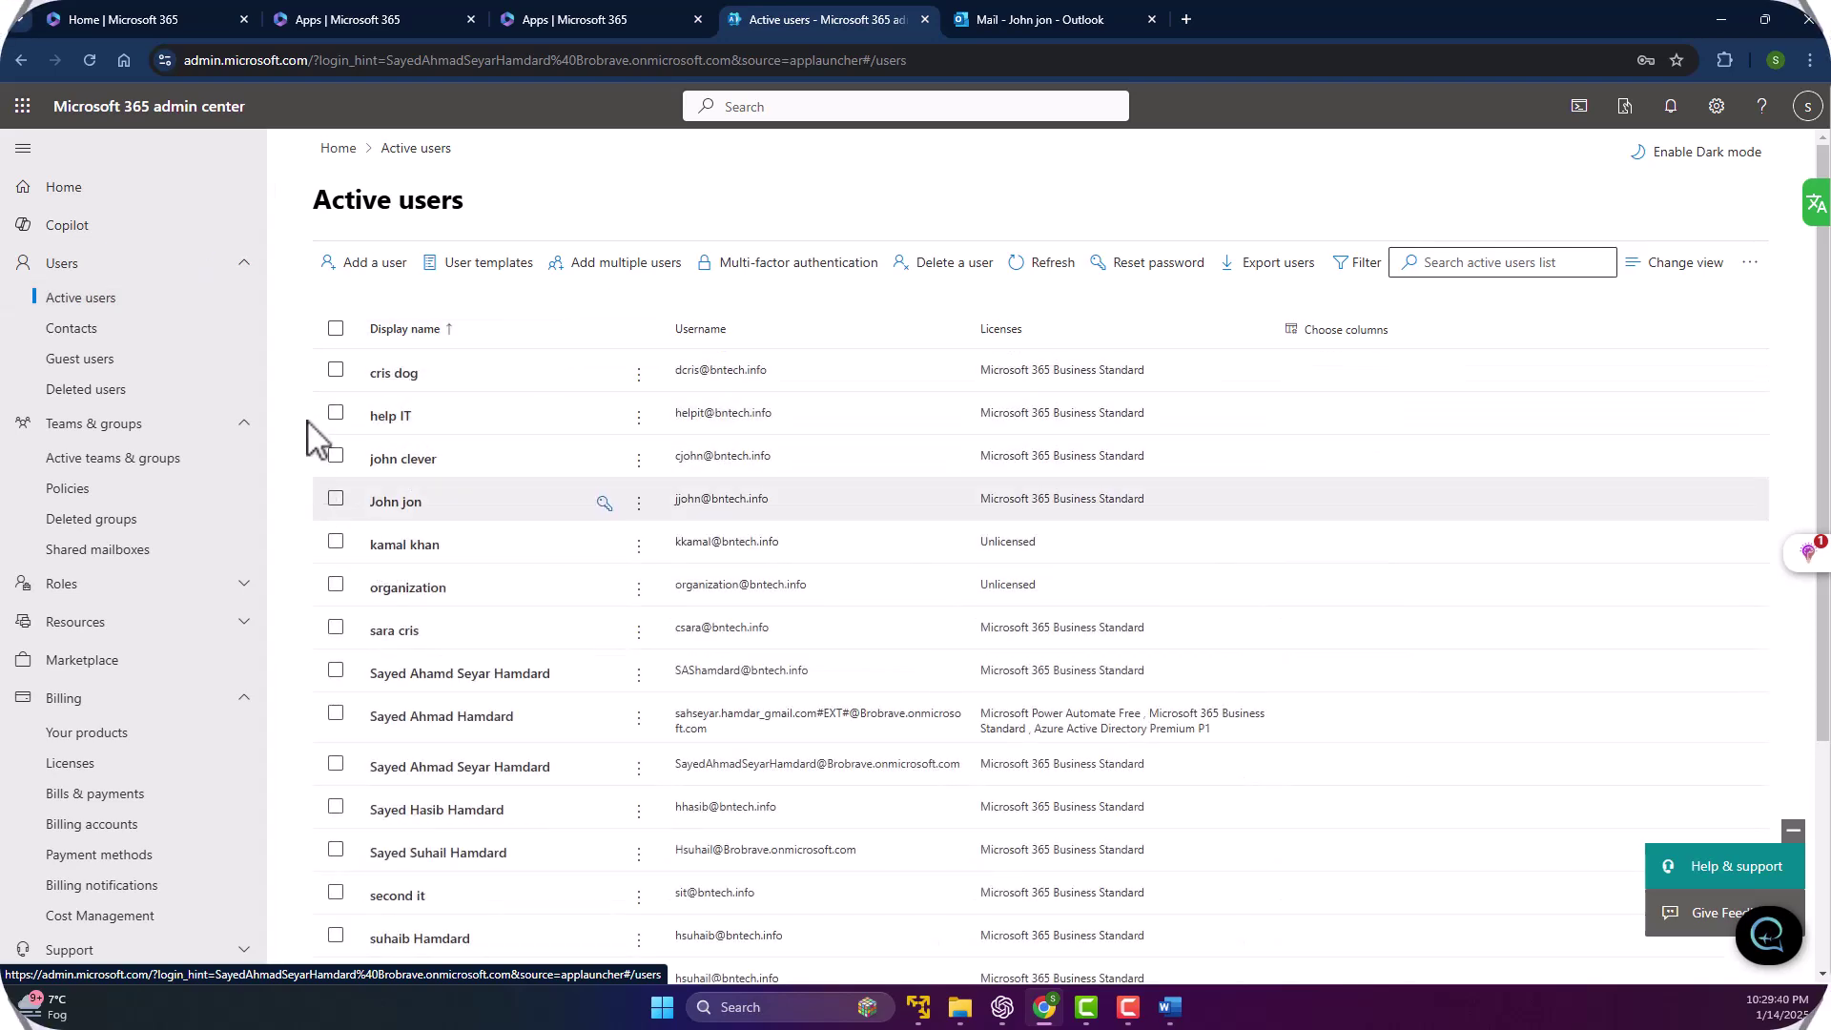
scroll(515, 649, "down", 2)
scroll(510, 577, "up", 2)
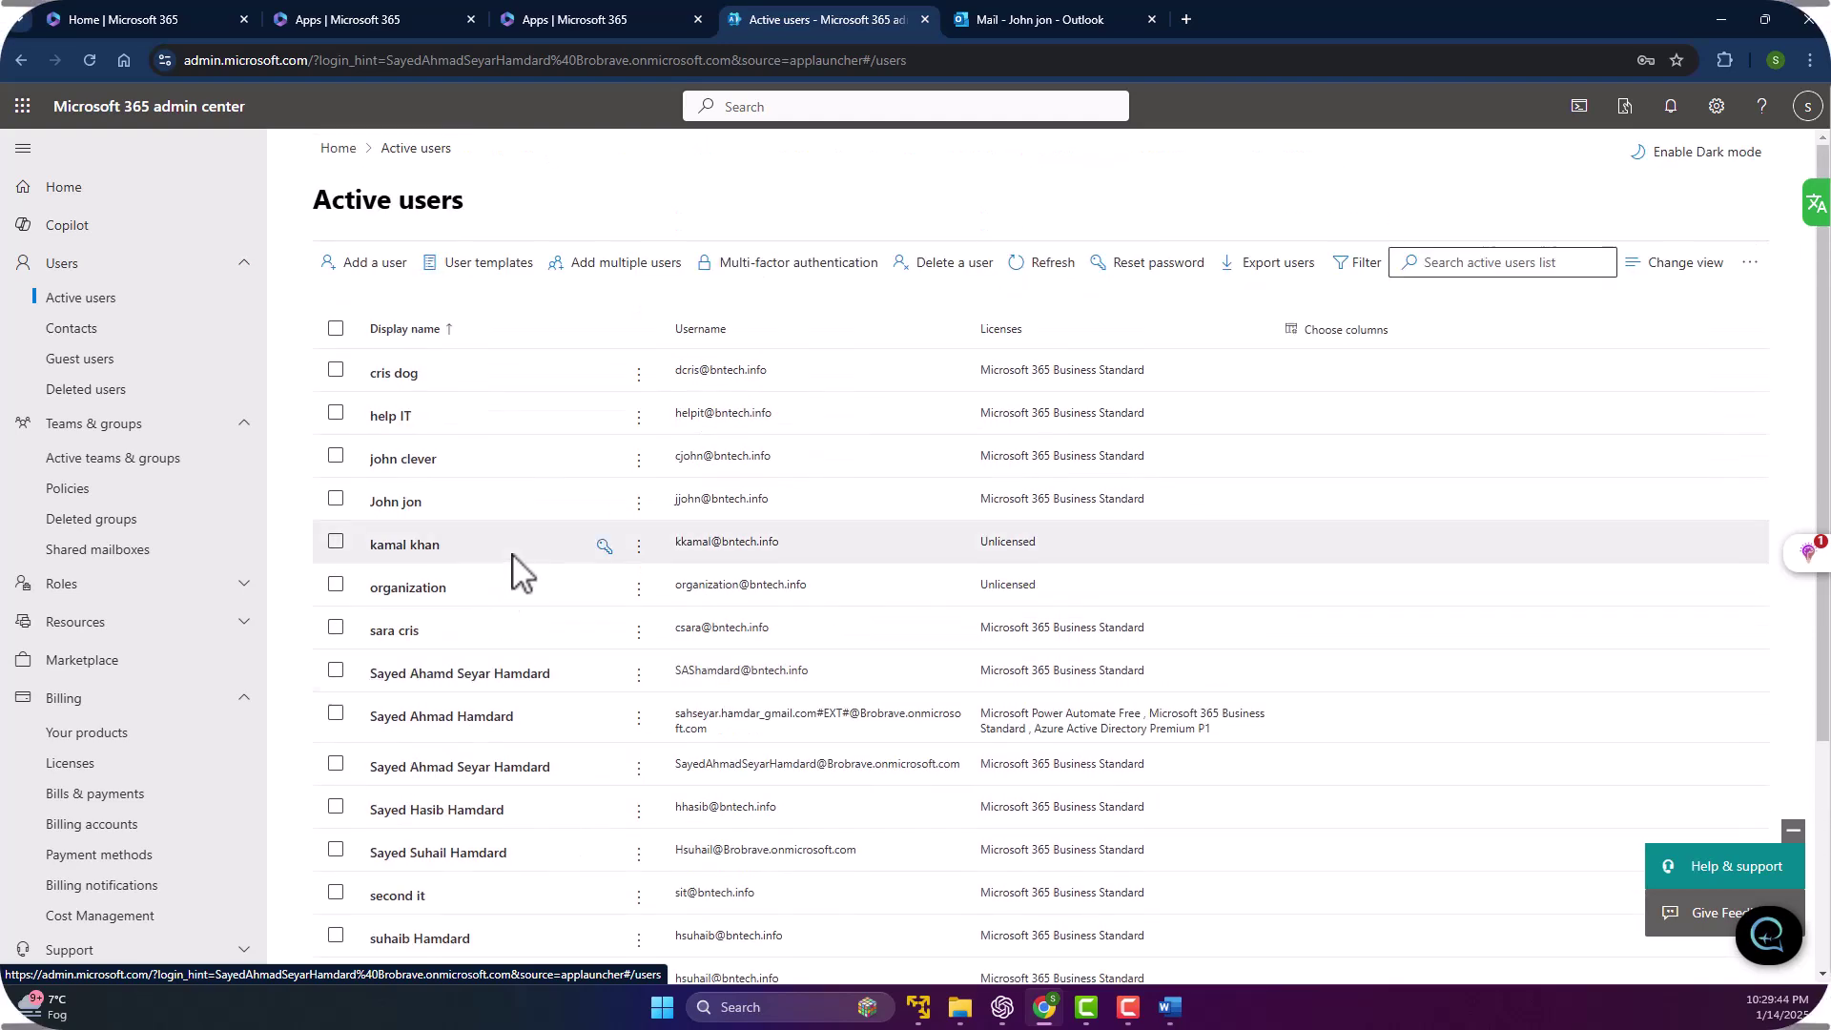
left_click(1044, 267)
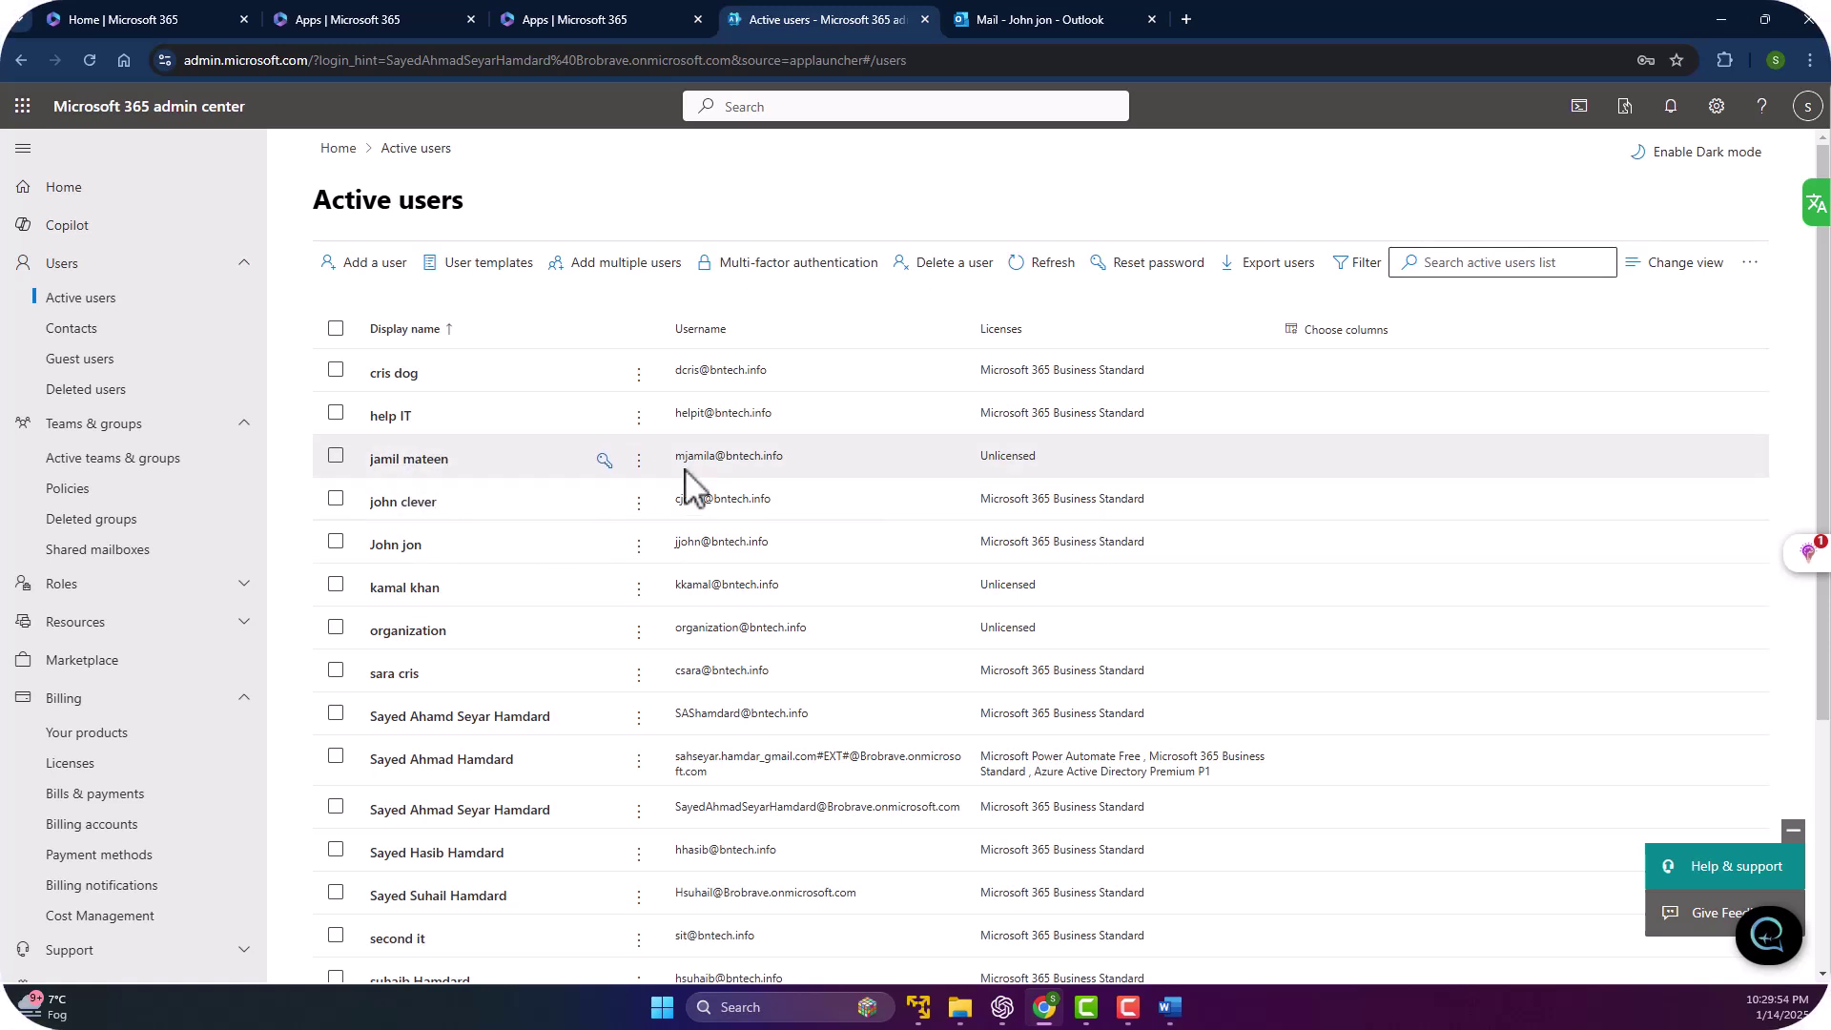
Check Microsoft 365 Business Standard under the restored user's Licenses and apps and save.
left_click(1013, 465)
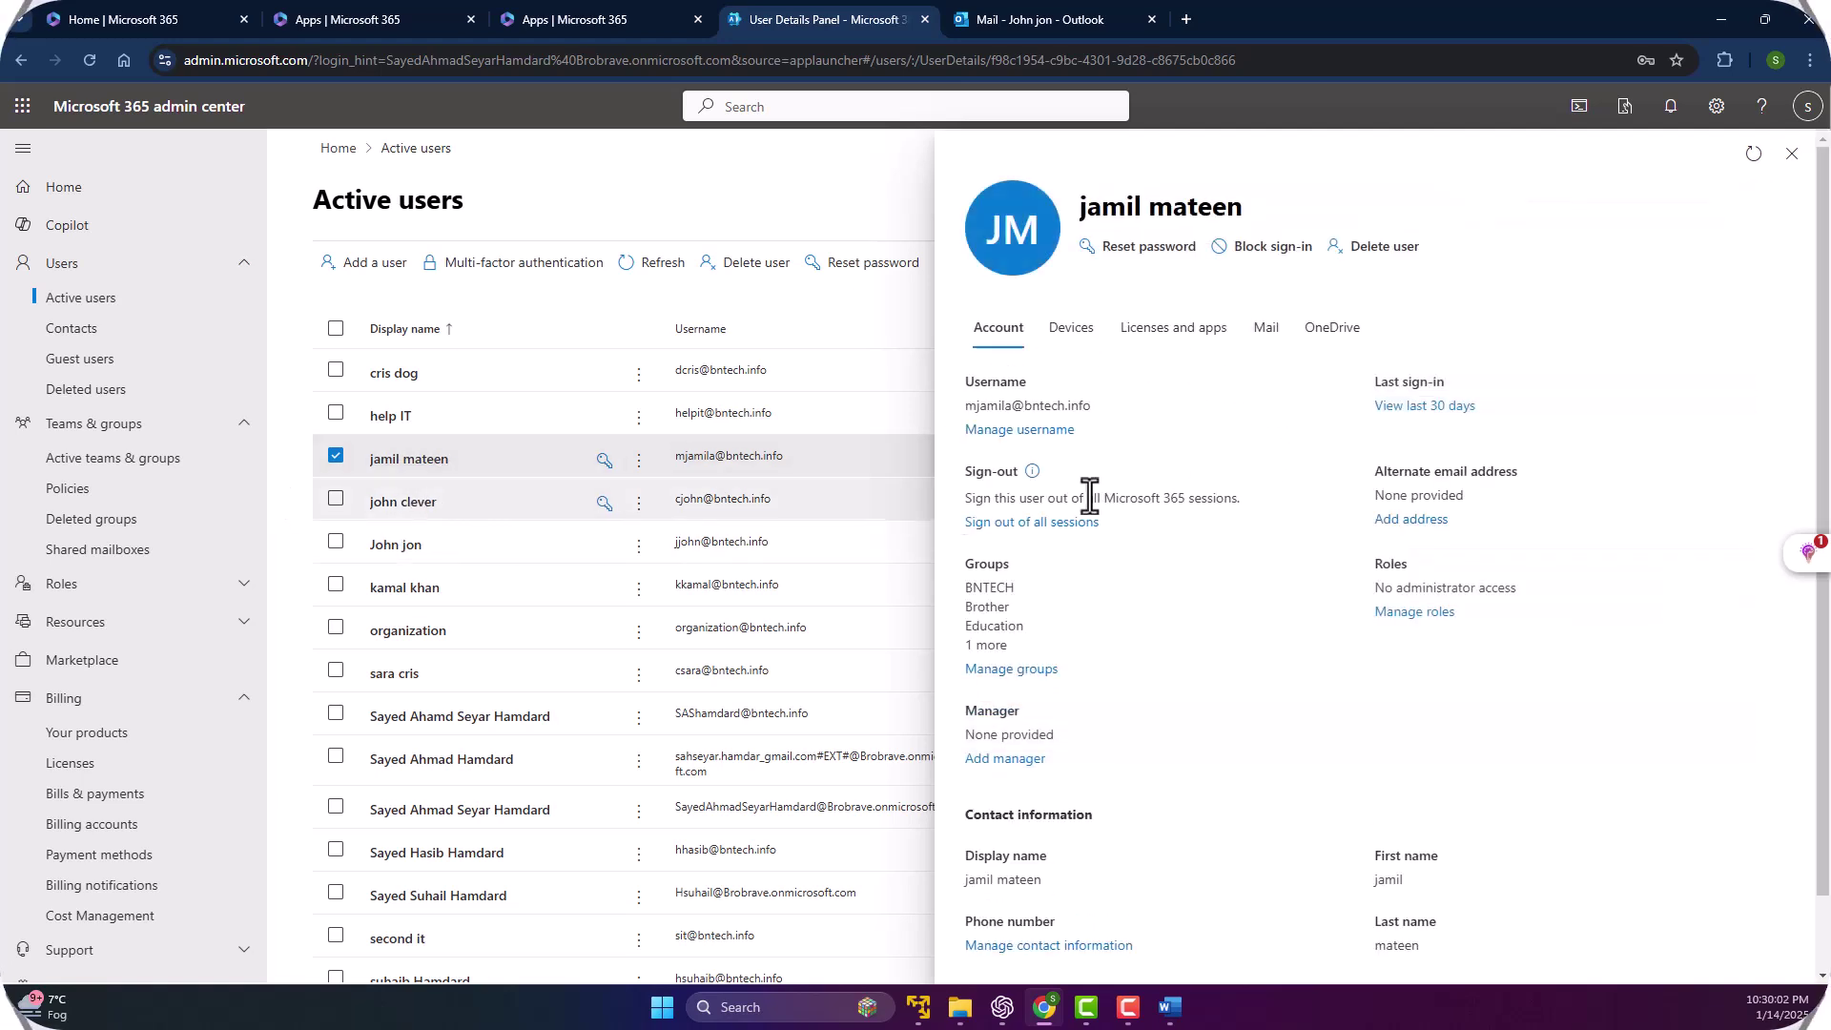
left_click(1179, 353)
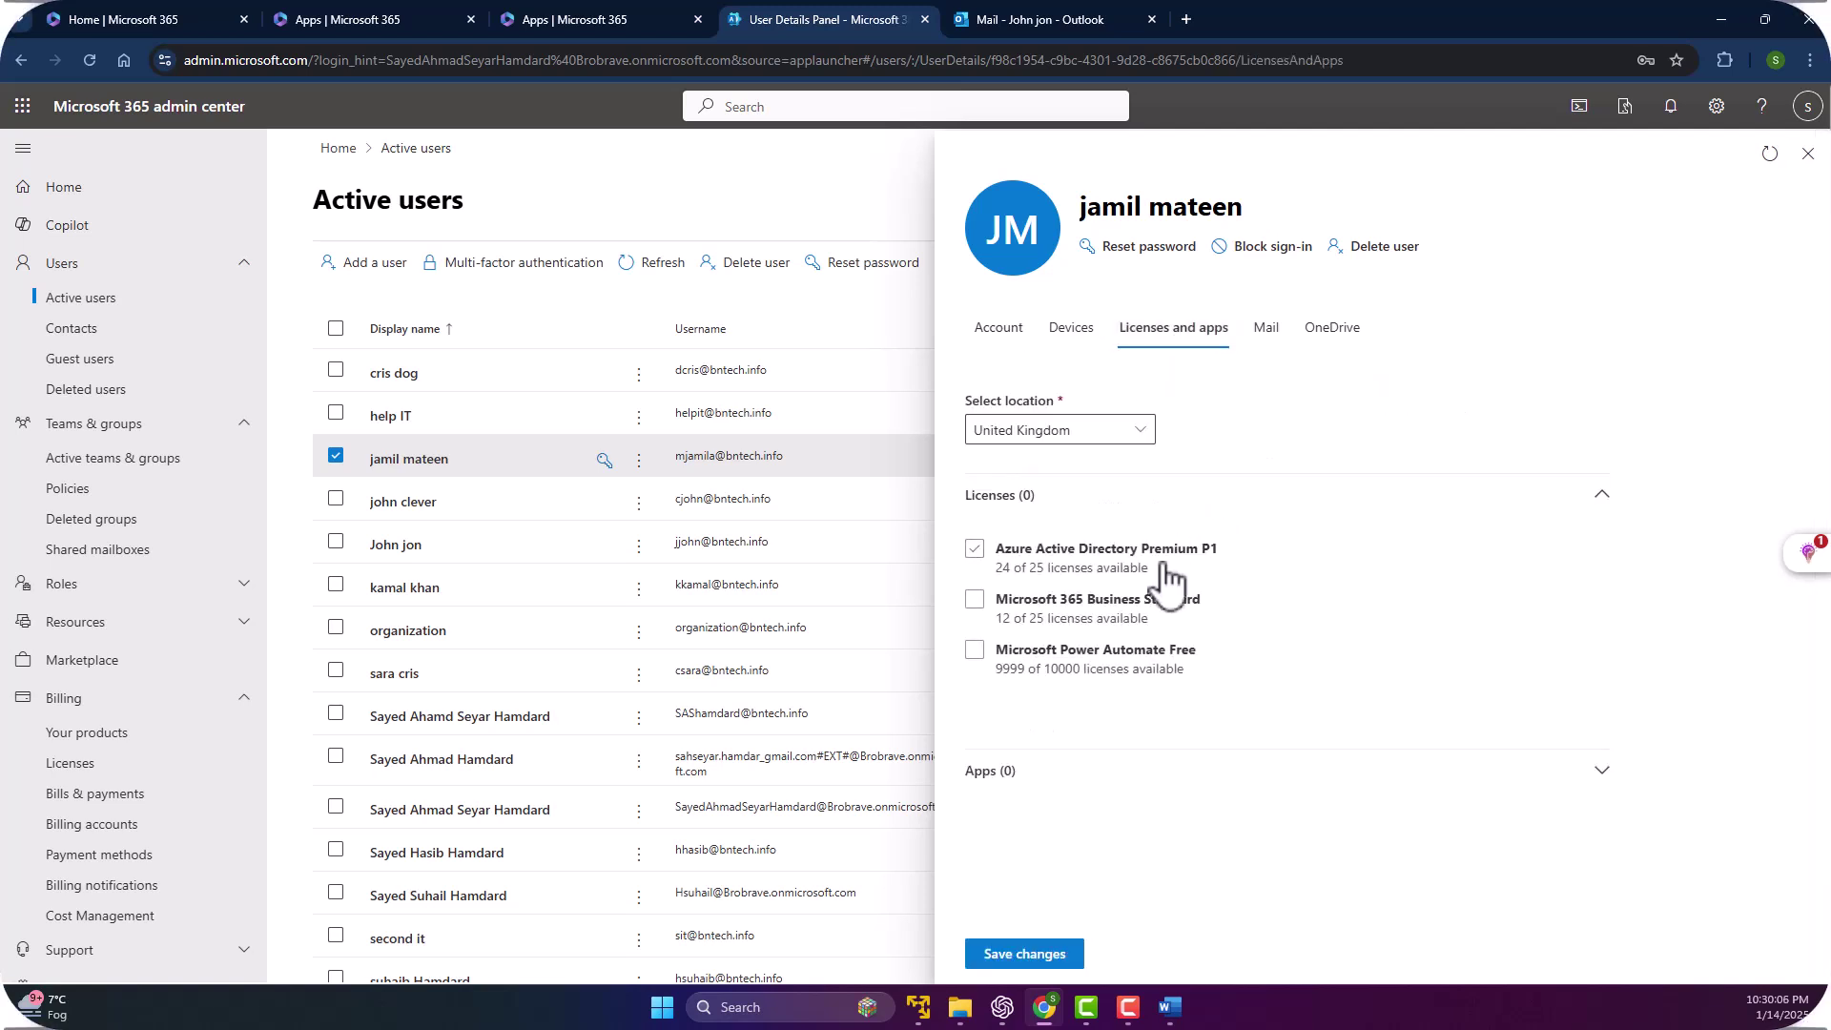
left_click(974, 600)
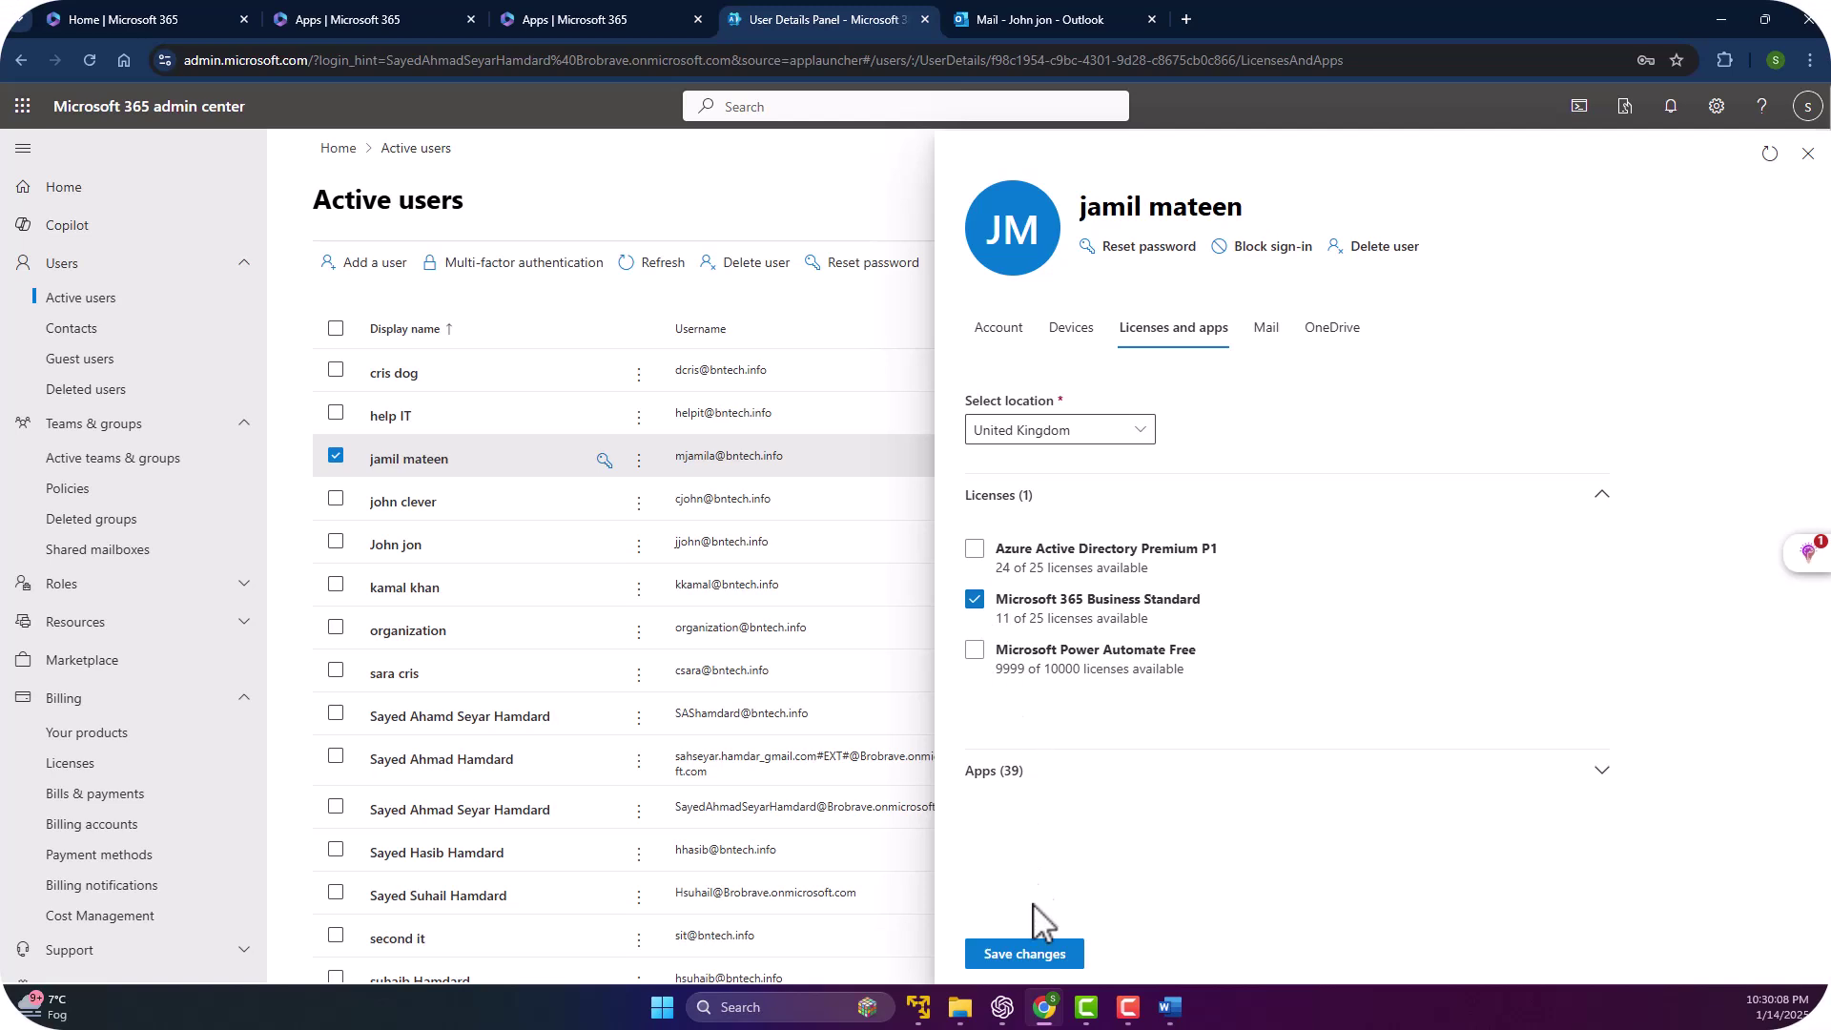
left_click(1003, 955)
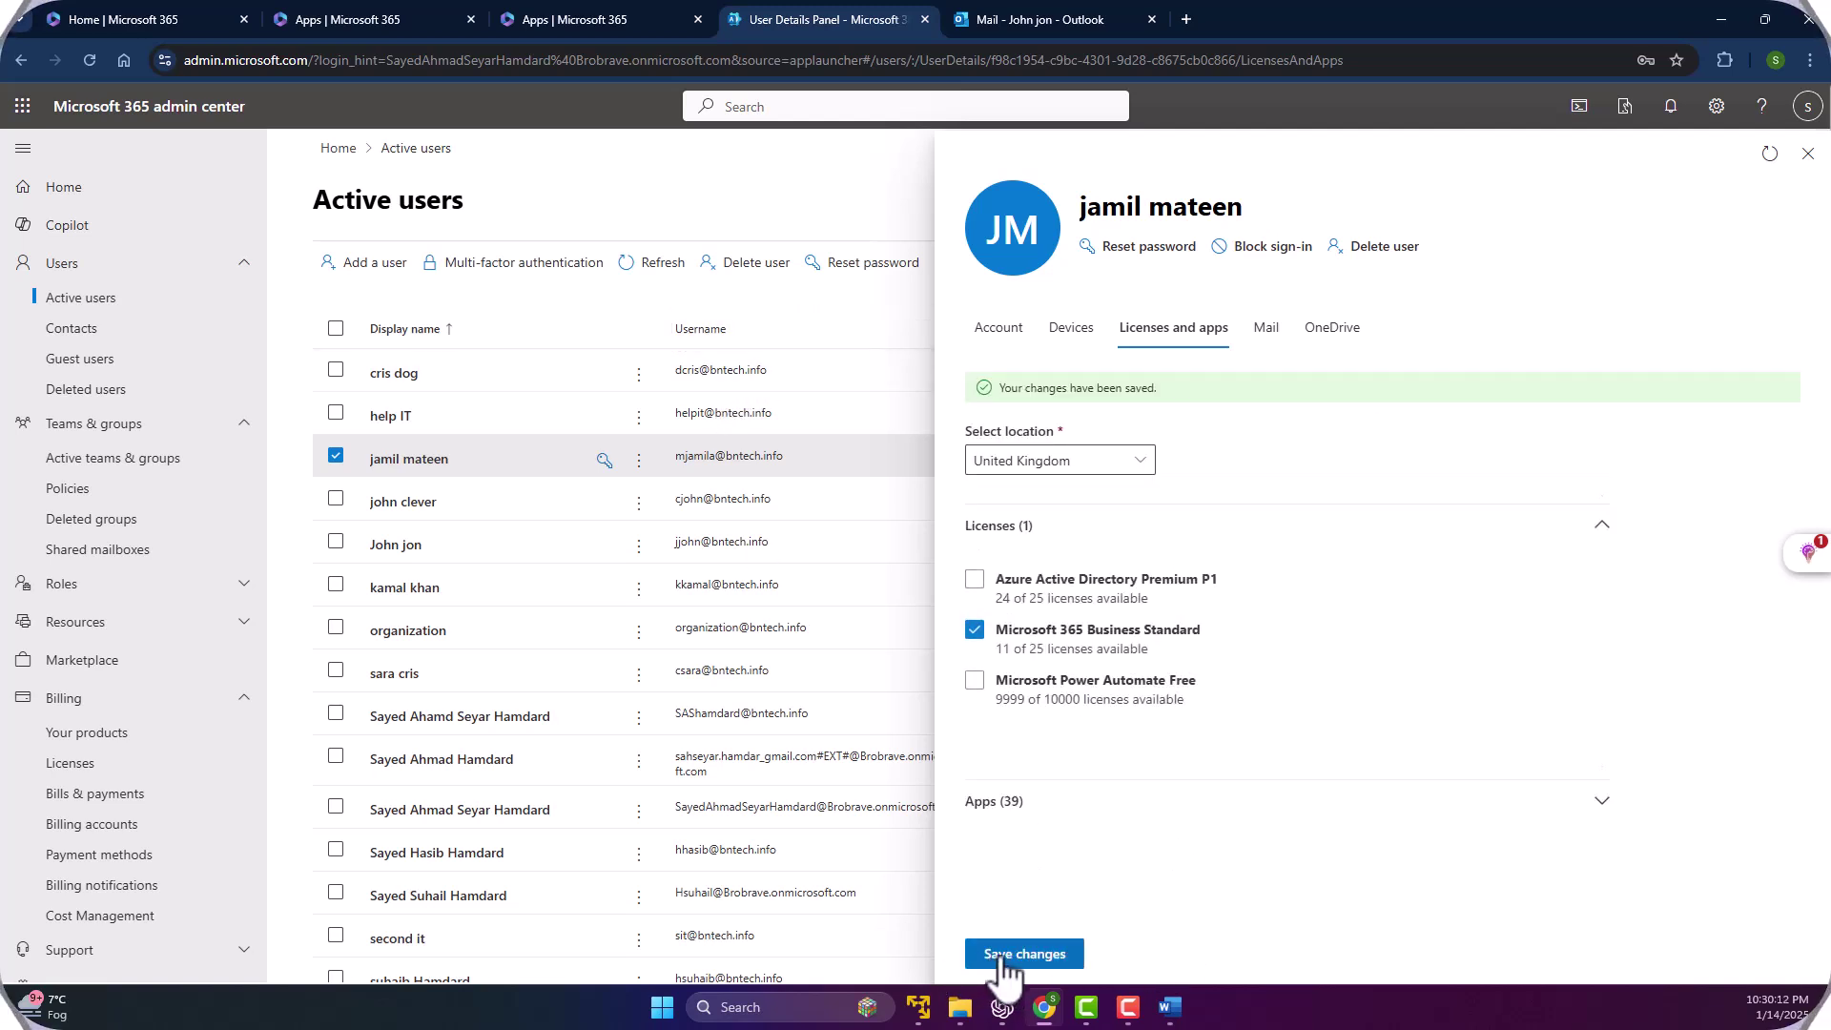
left_click(1807, 153)
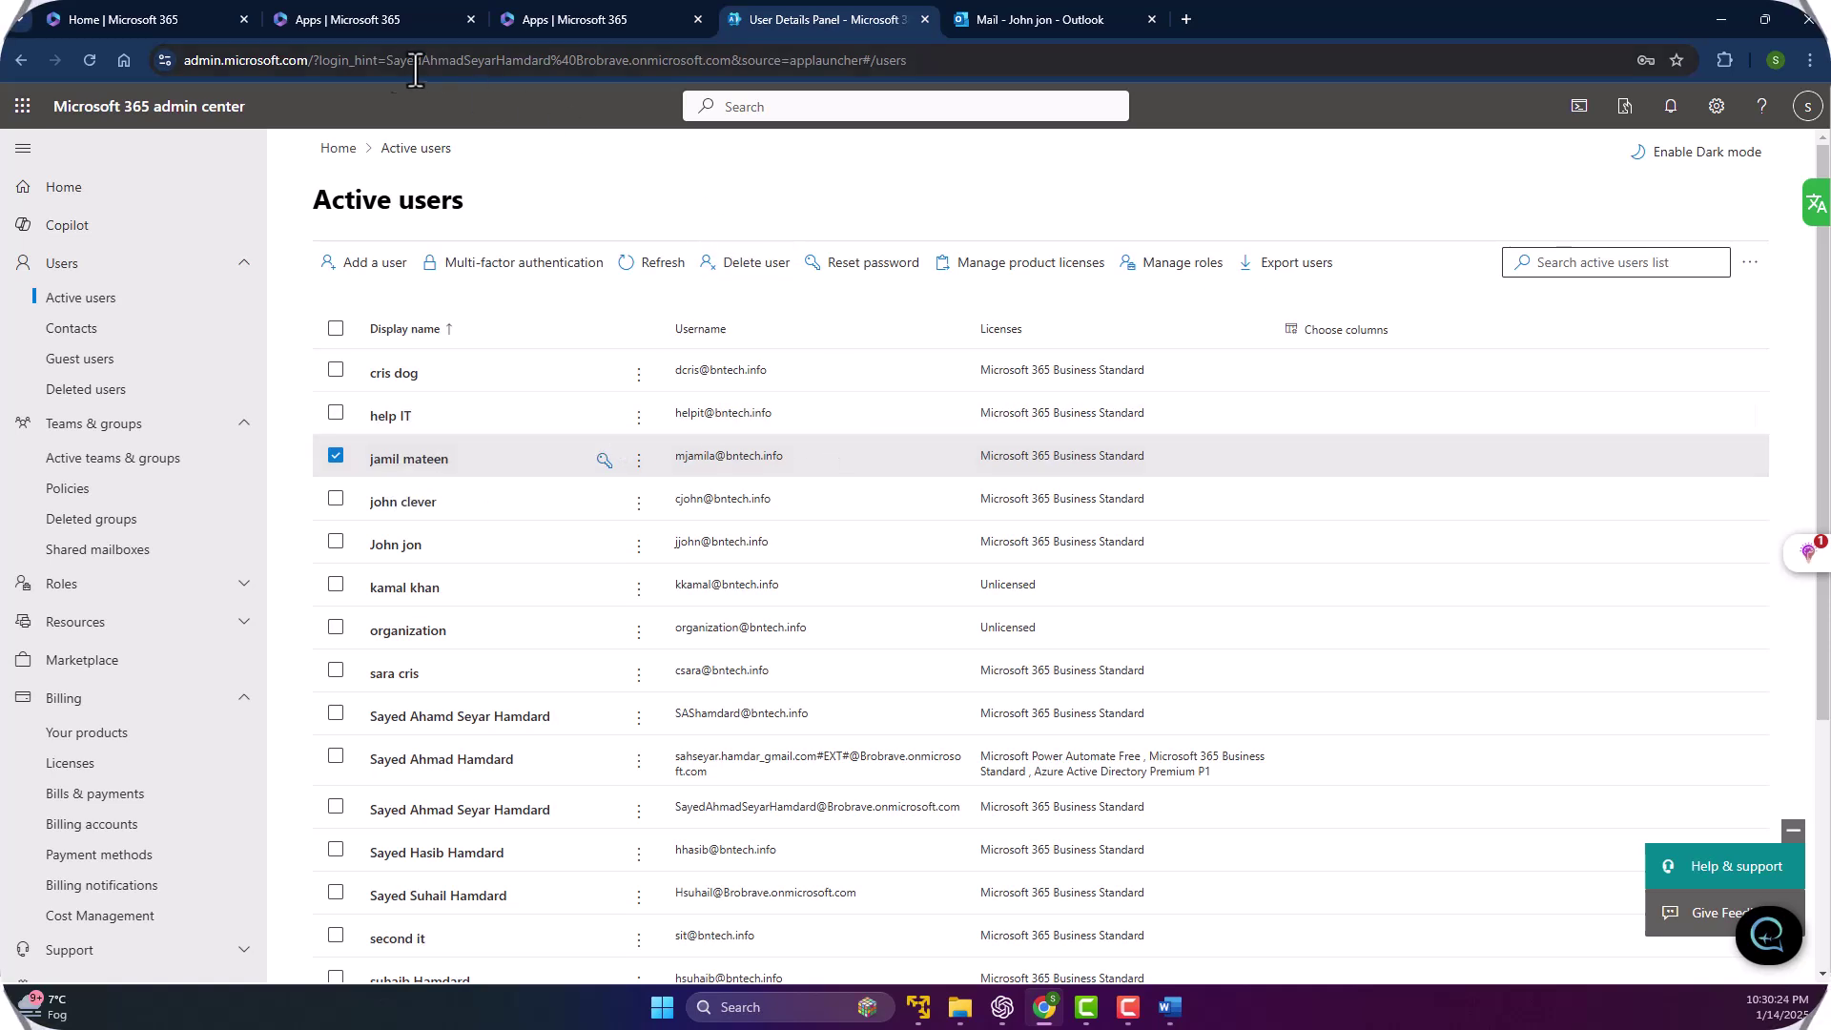
Open the restored user's Account tab and scroll through its username, groups, roles and contact info.
left_click(477, 460)
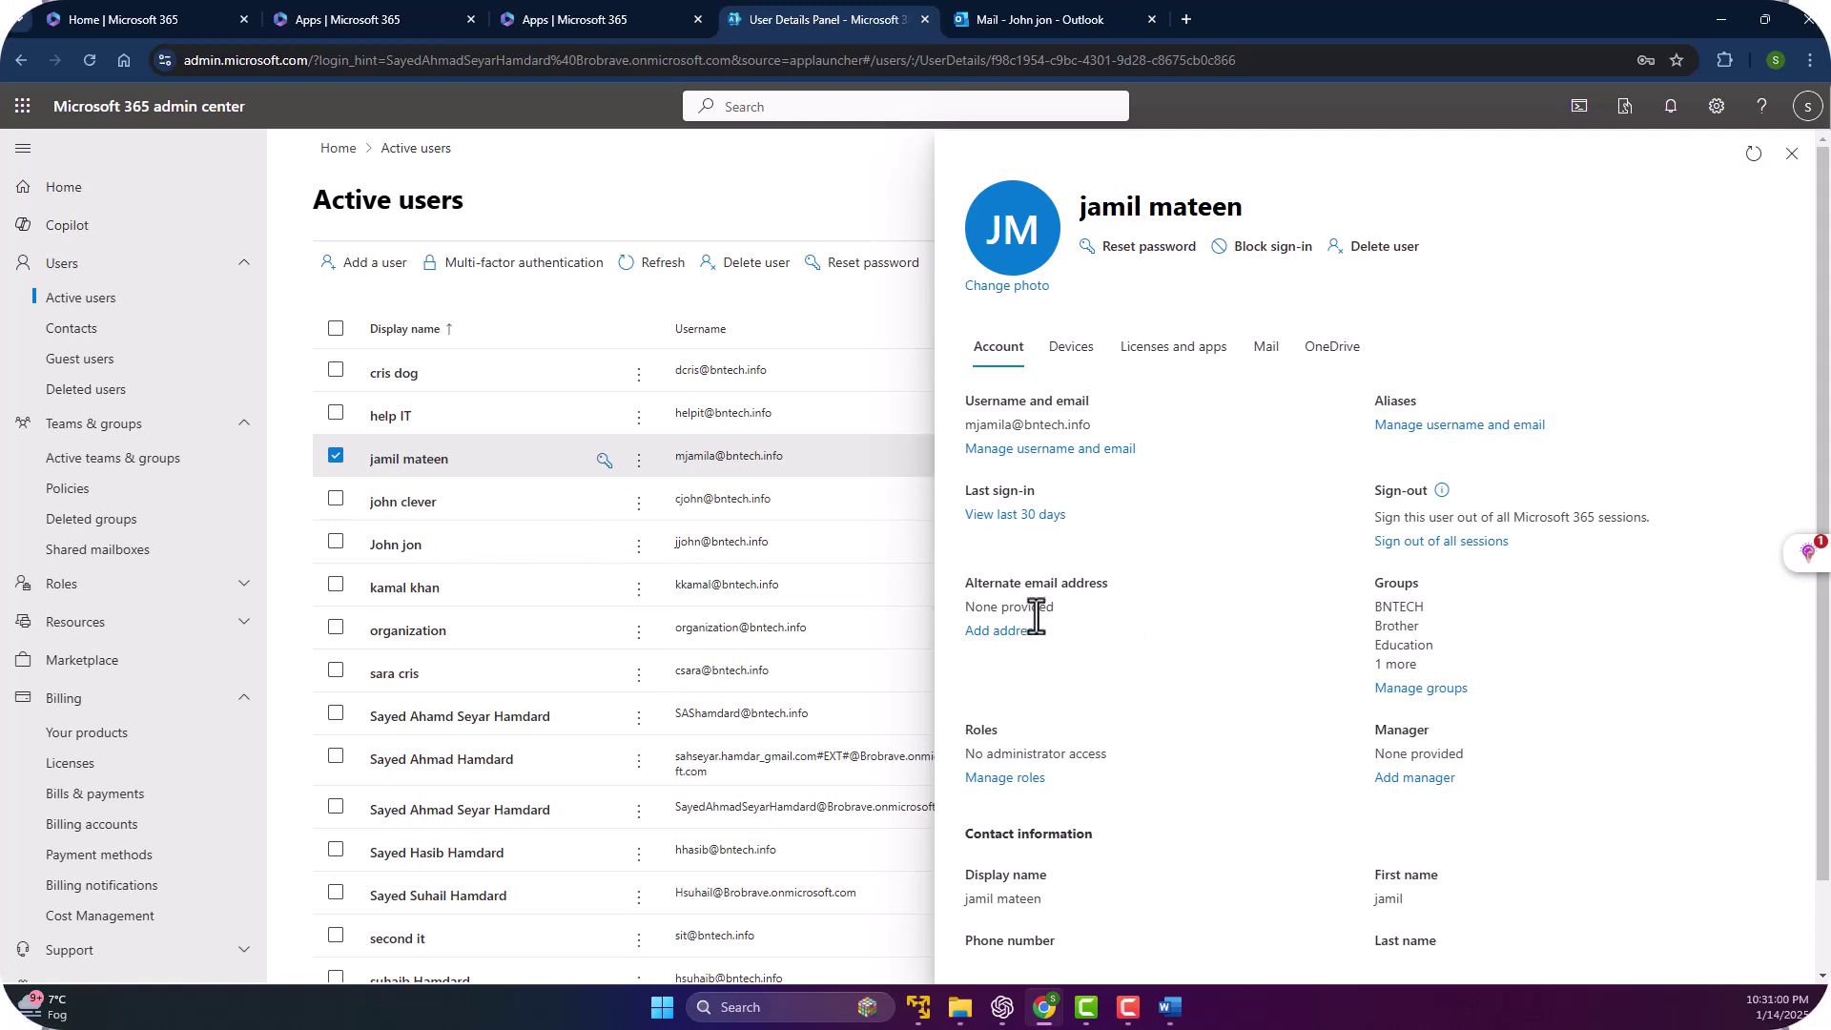
scroll(1025, 572, "down", 1)
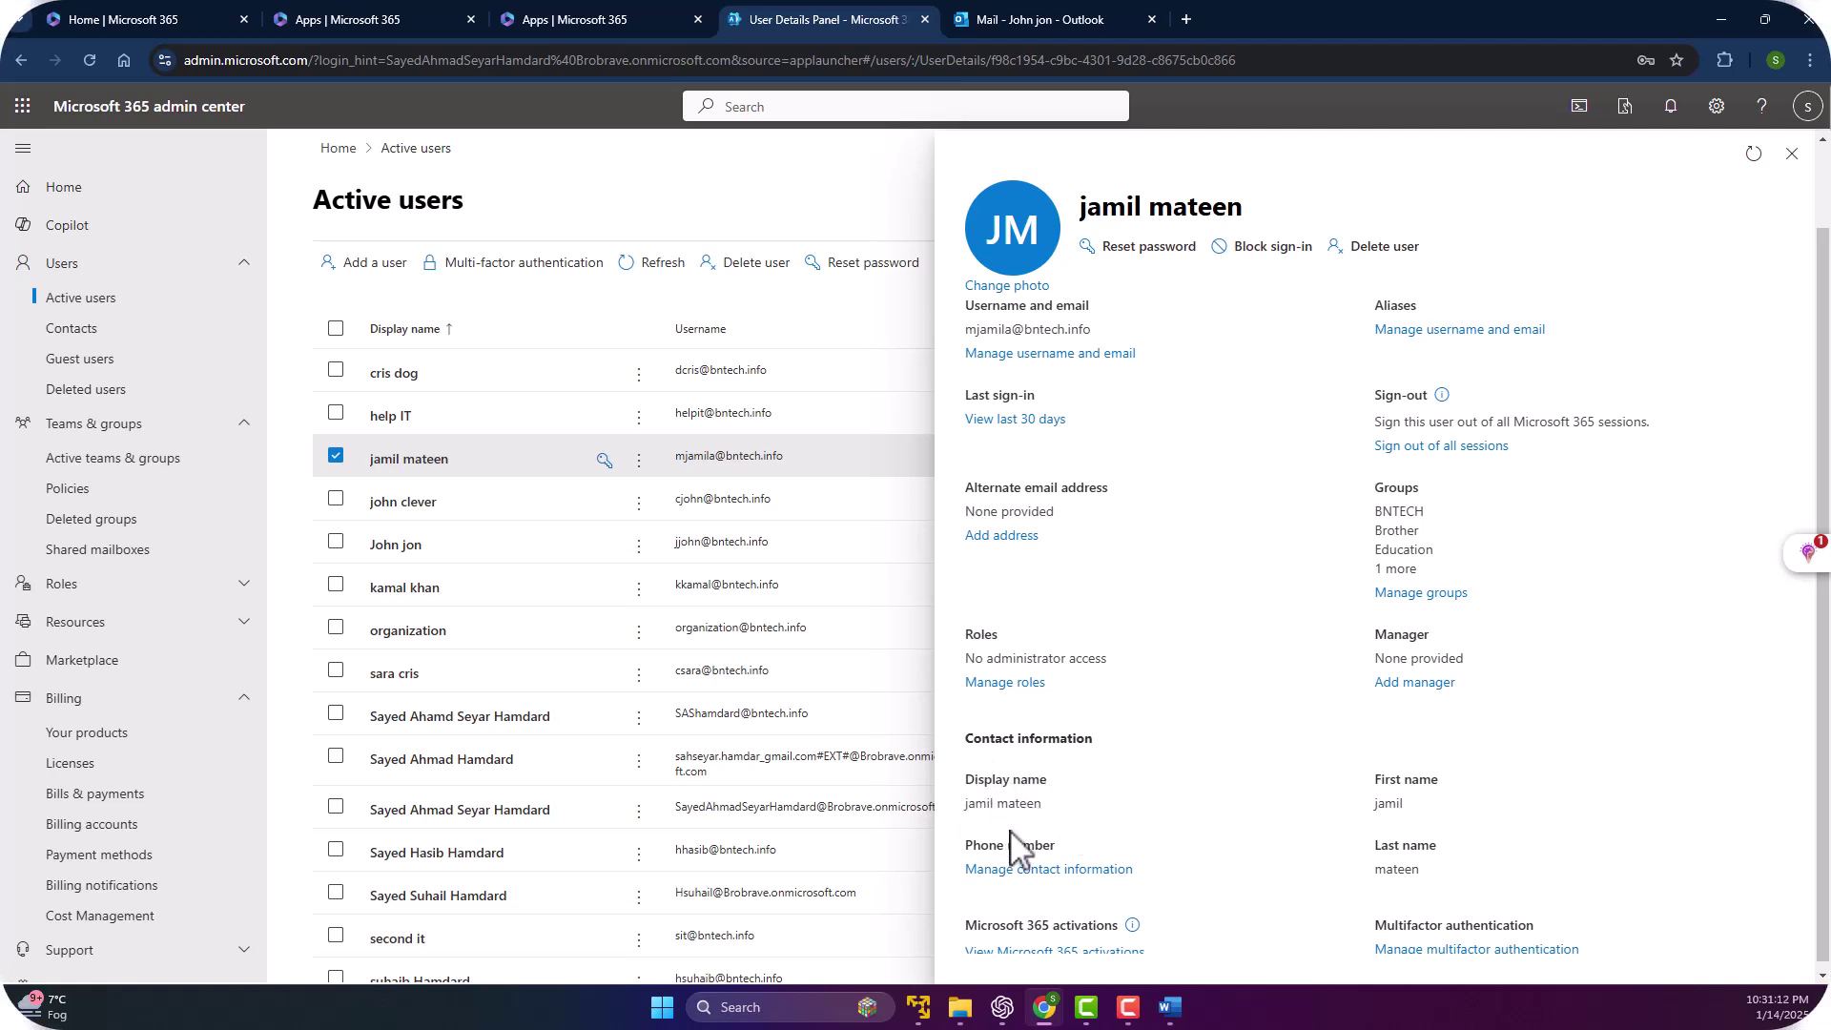
scroll(1087, 820, "down", 1)
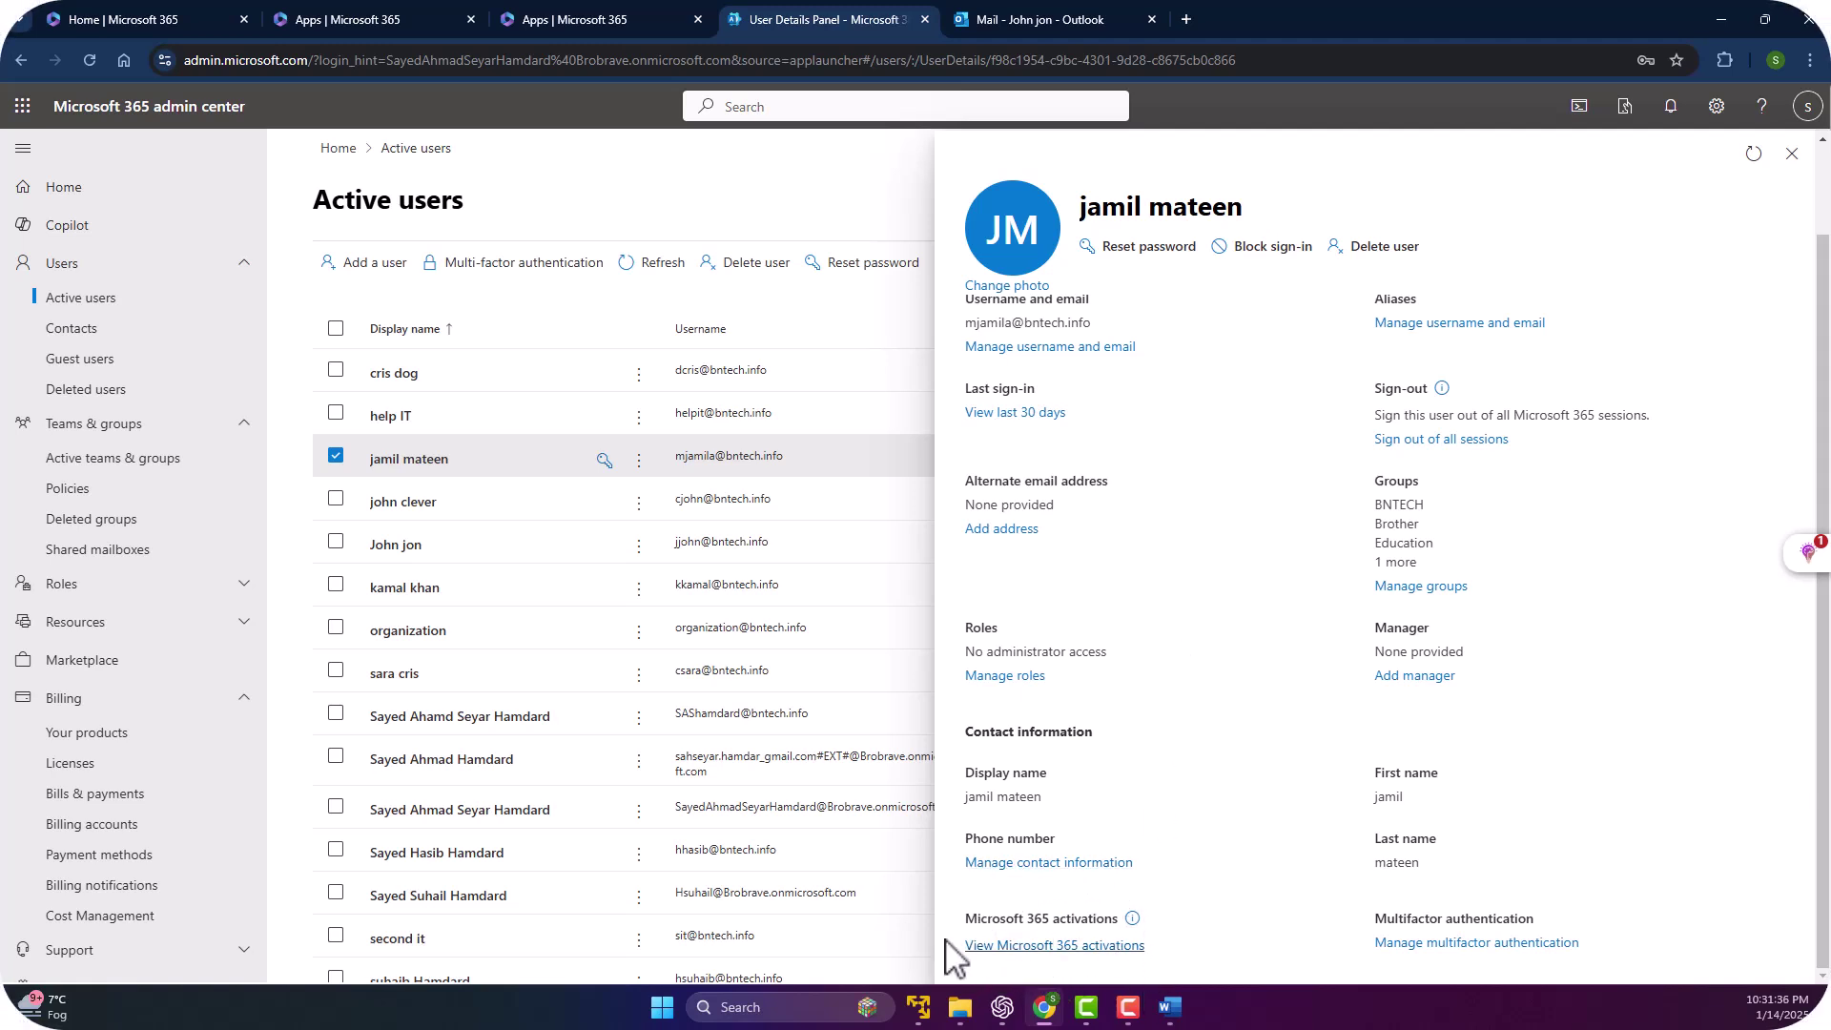
mouse_move(1136, 916)
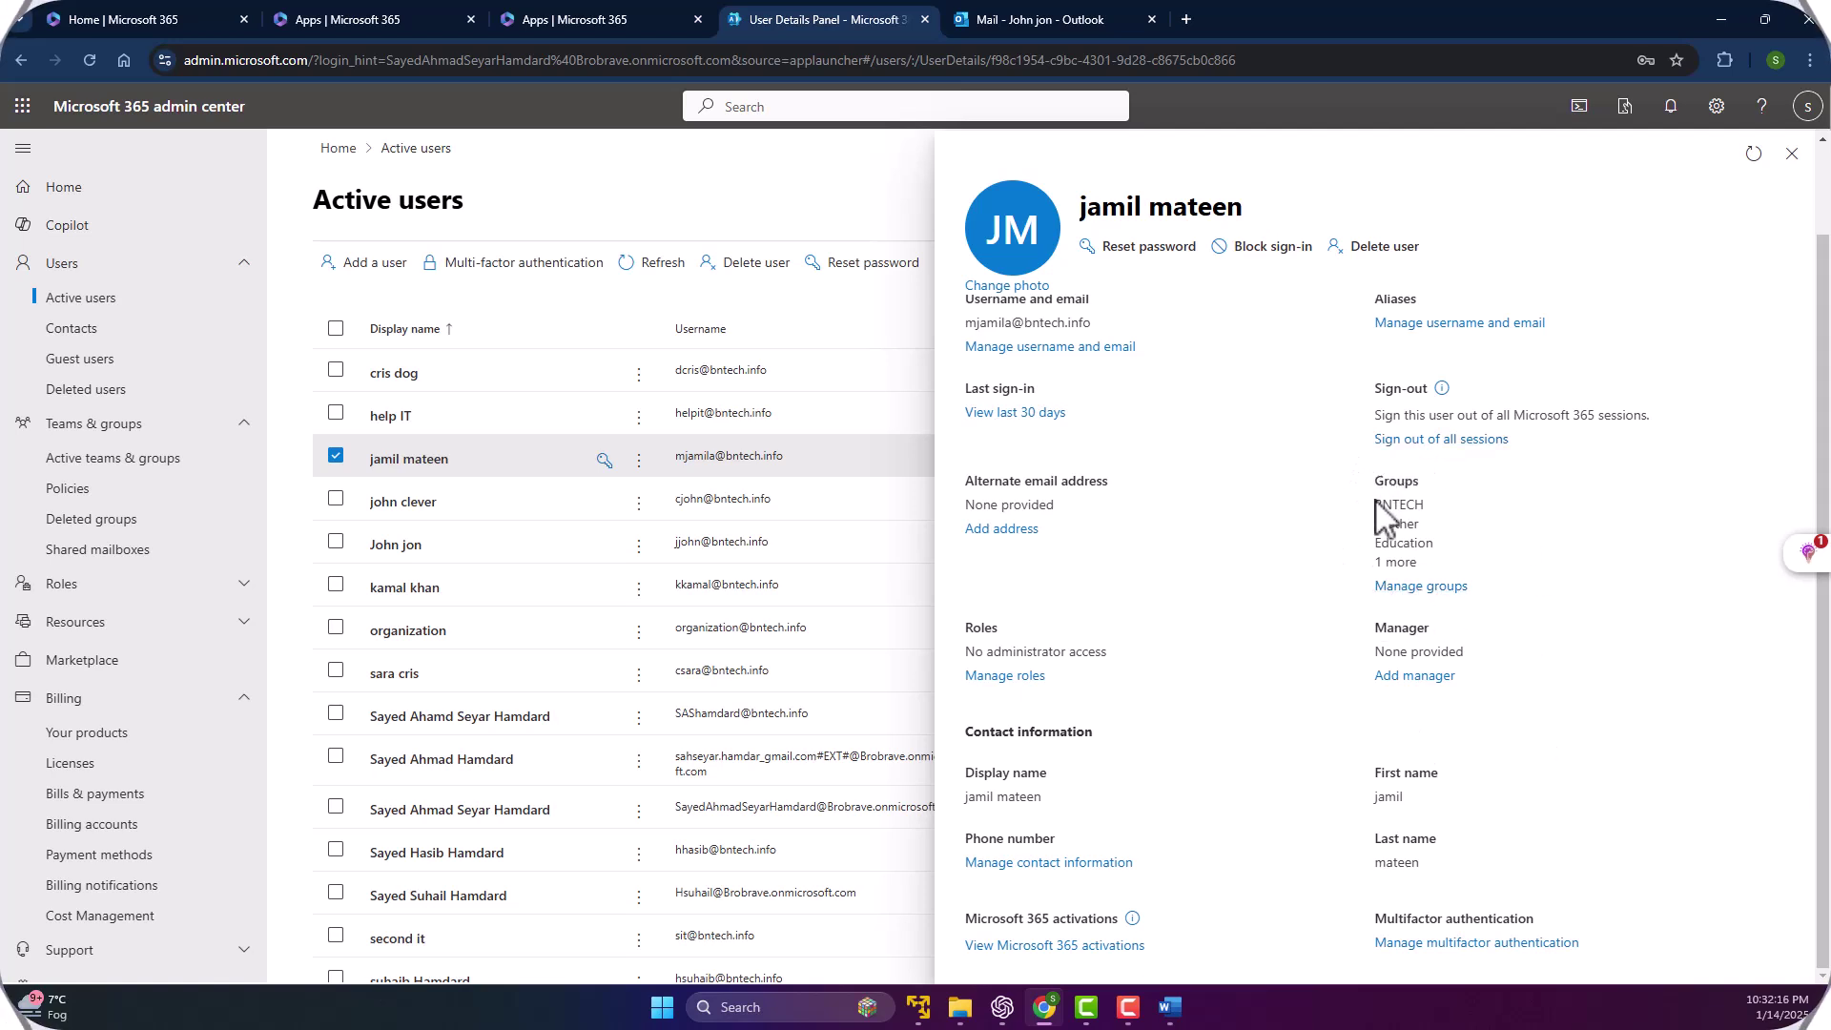
left_click(1403, 586)
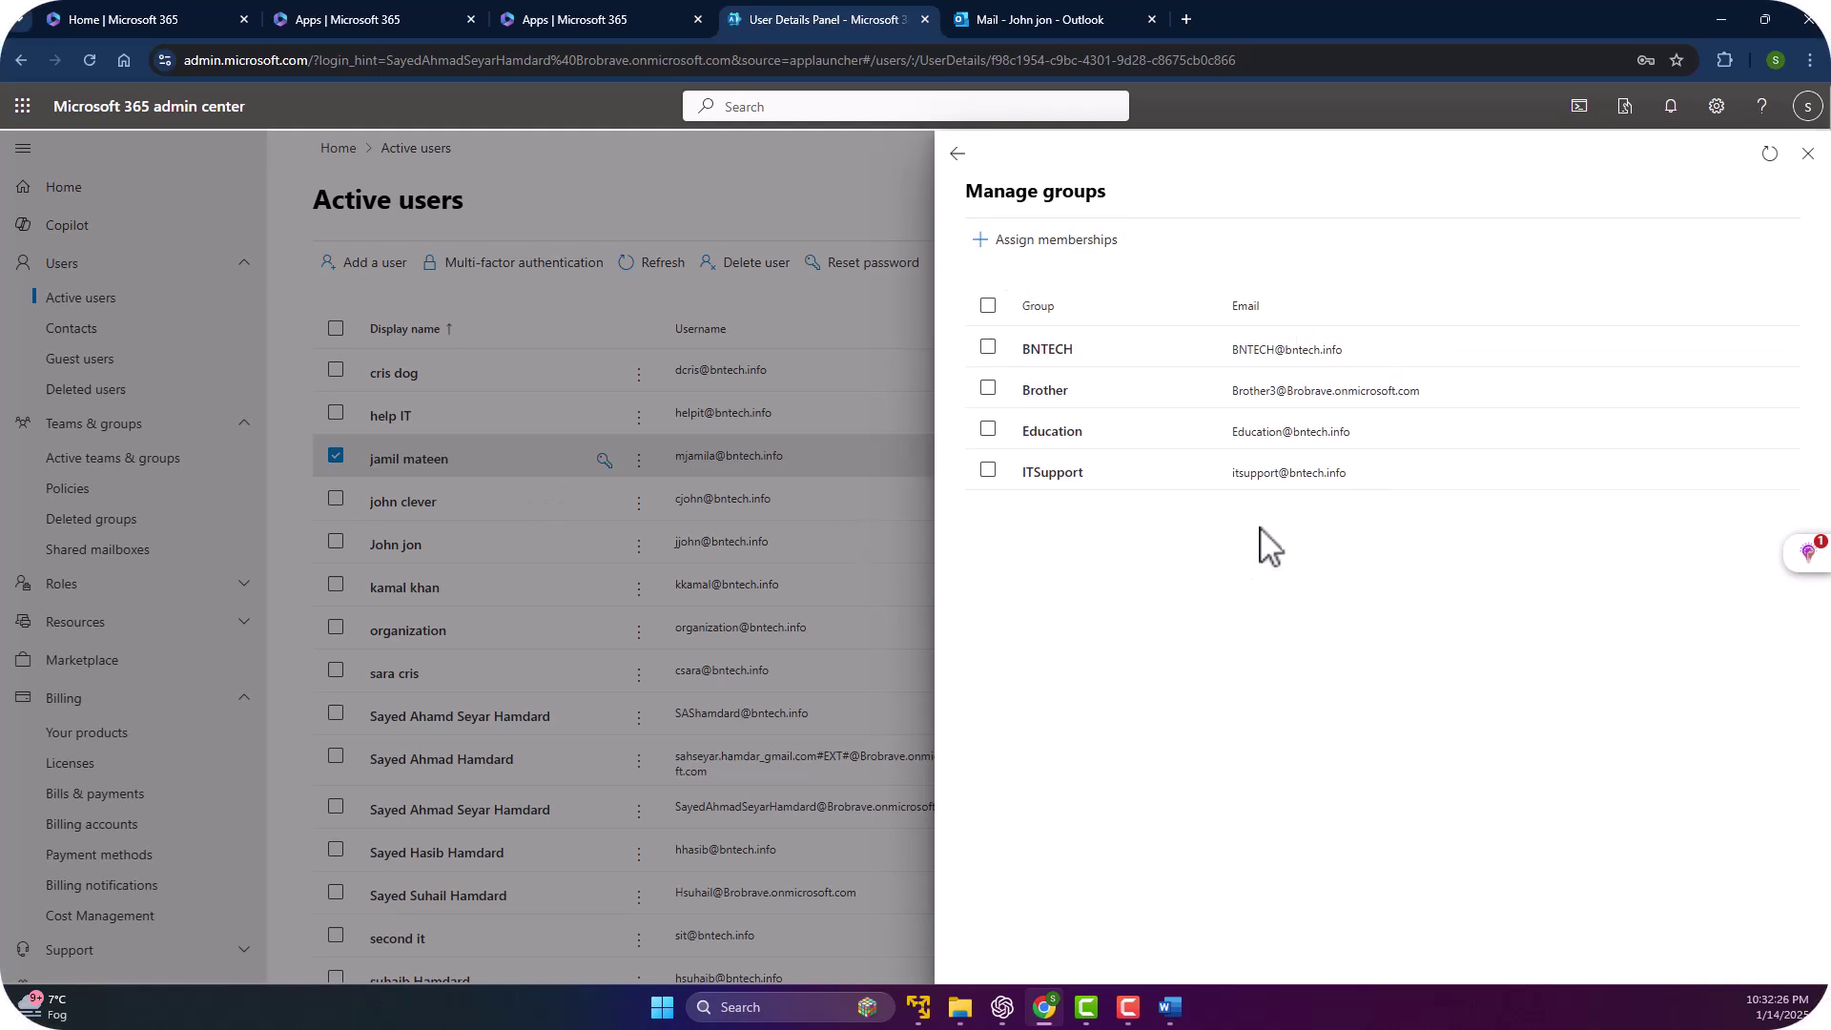
left_click(958, 153)
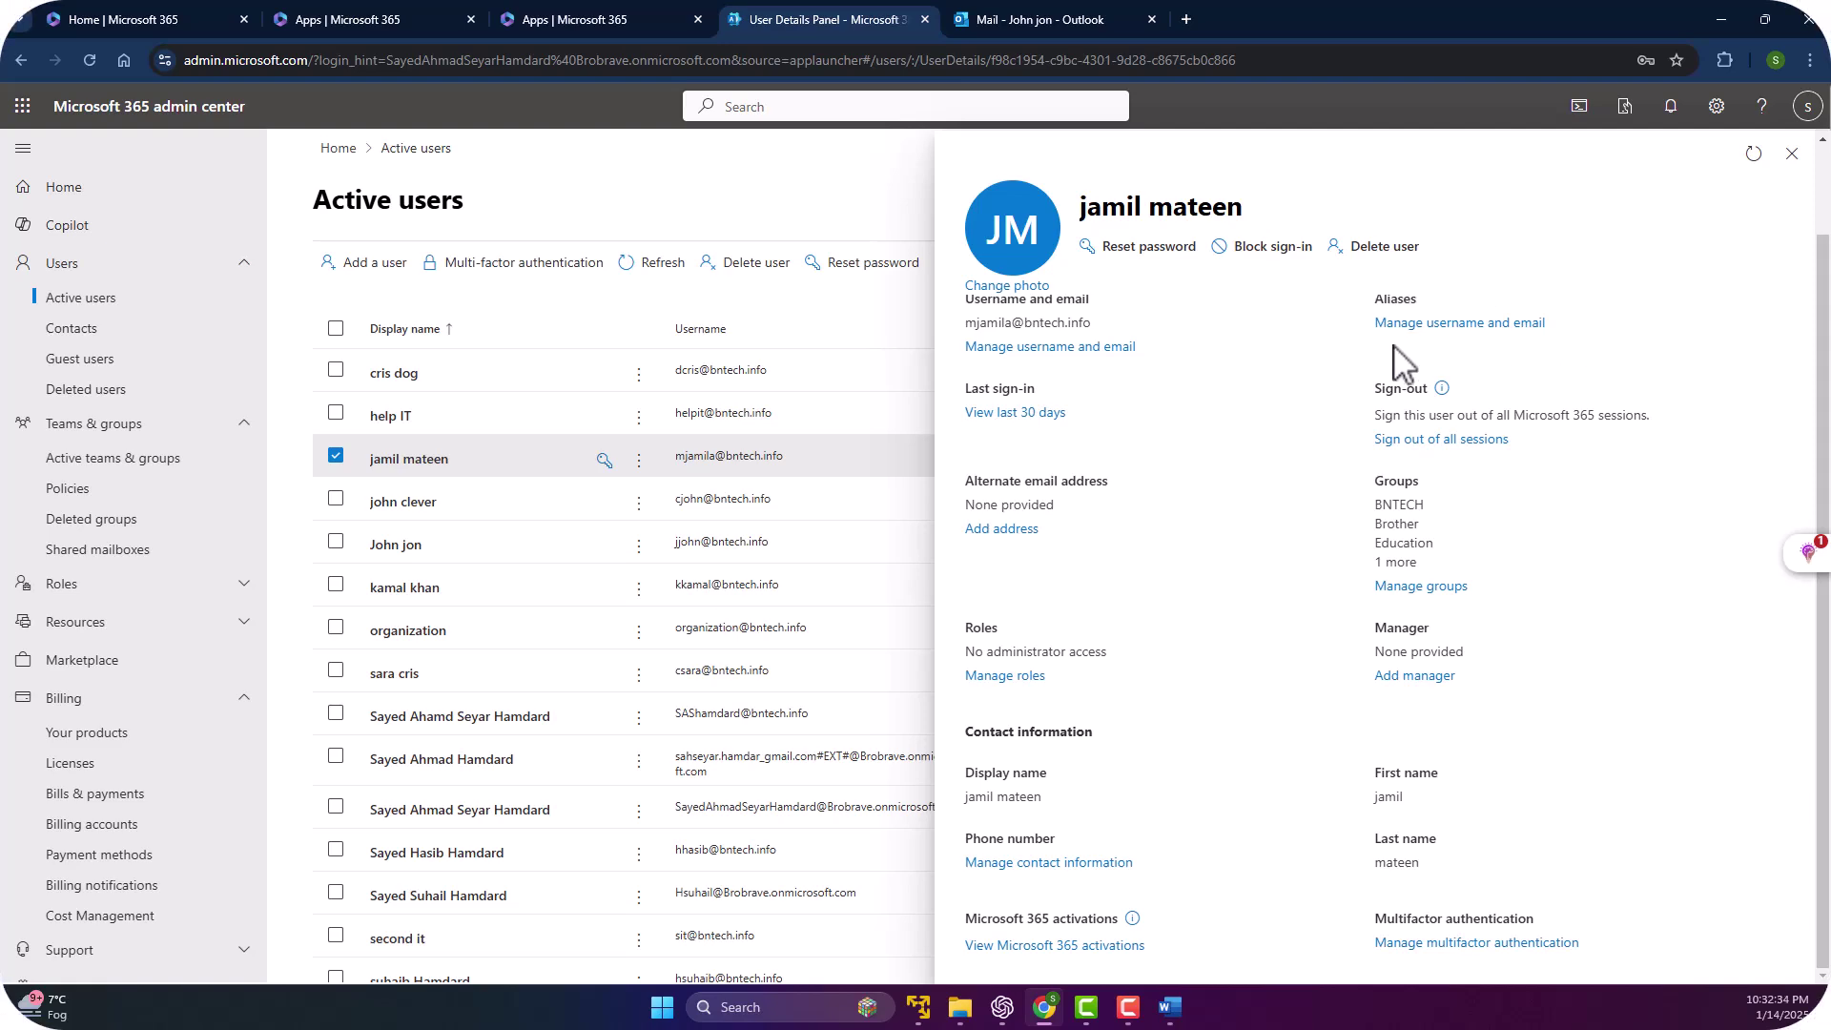
left_click(1488, 325)
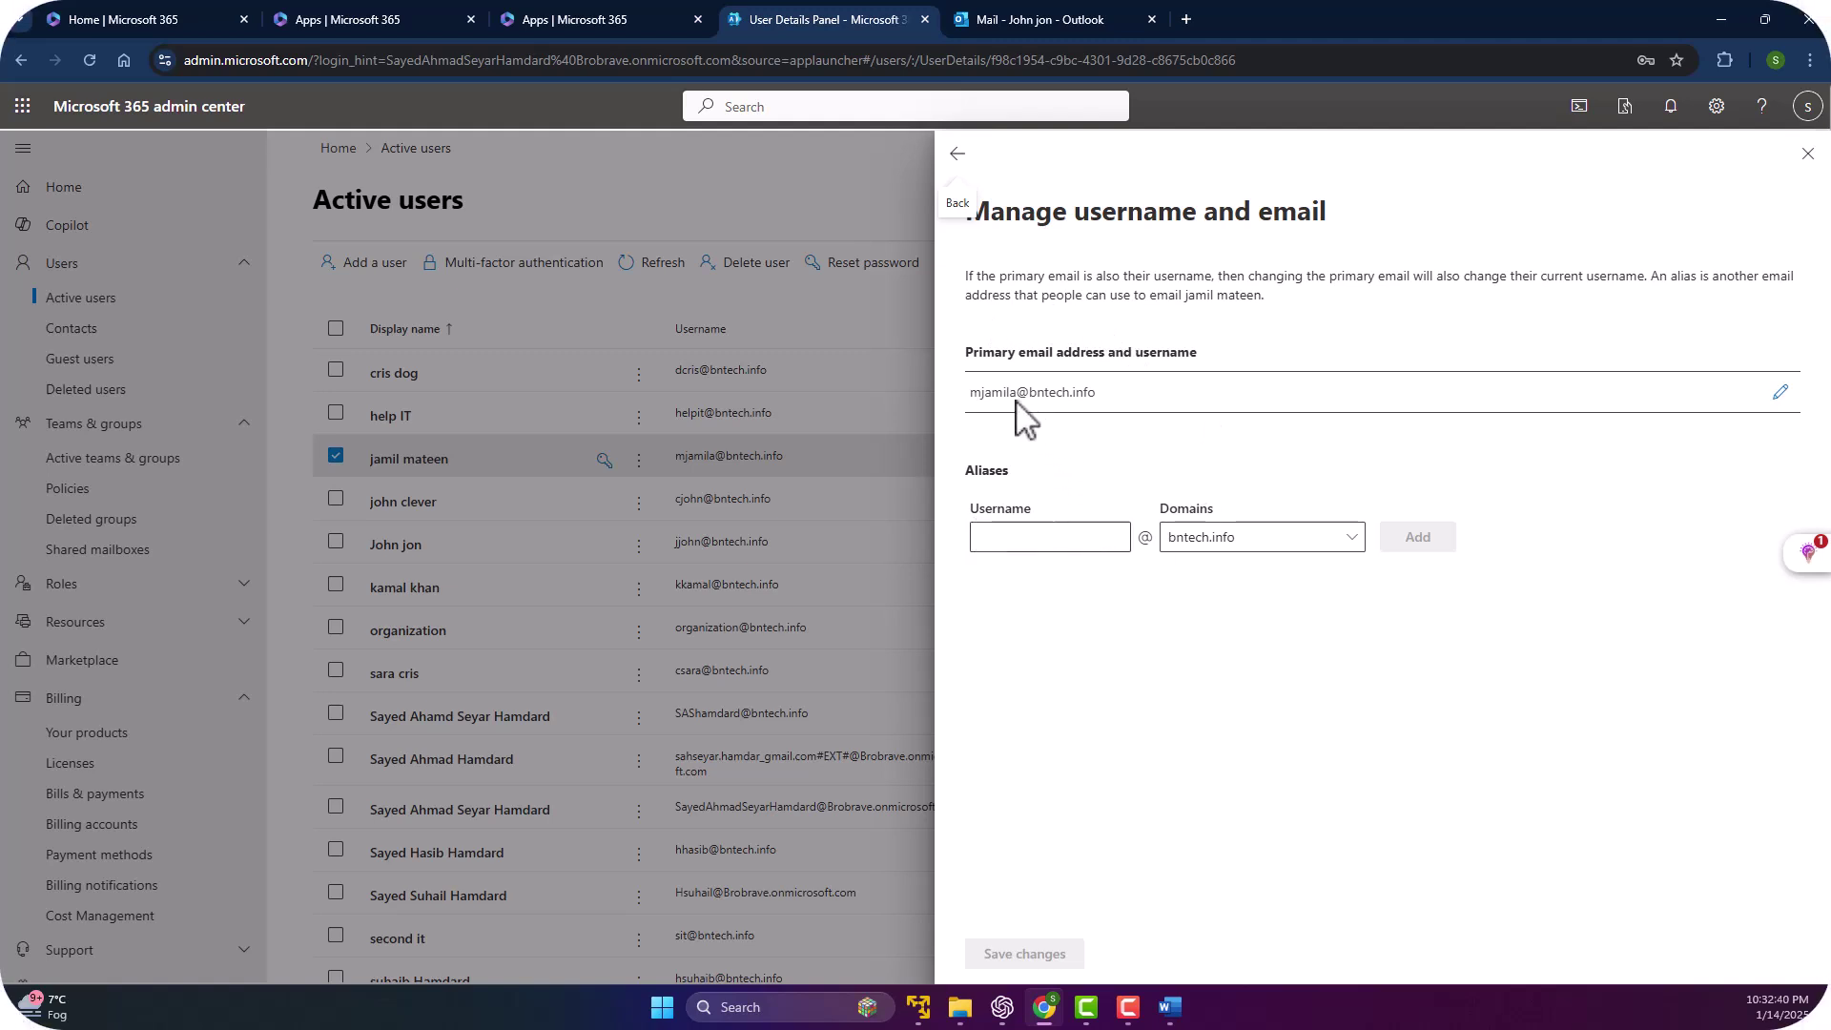
left_click(1779, 392)
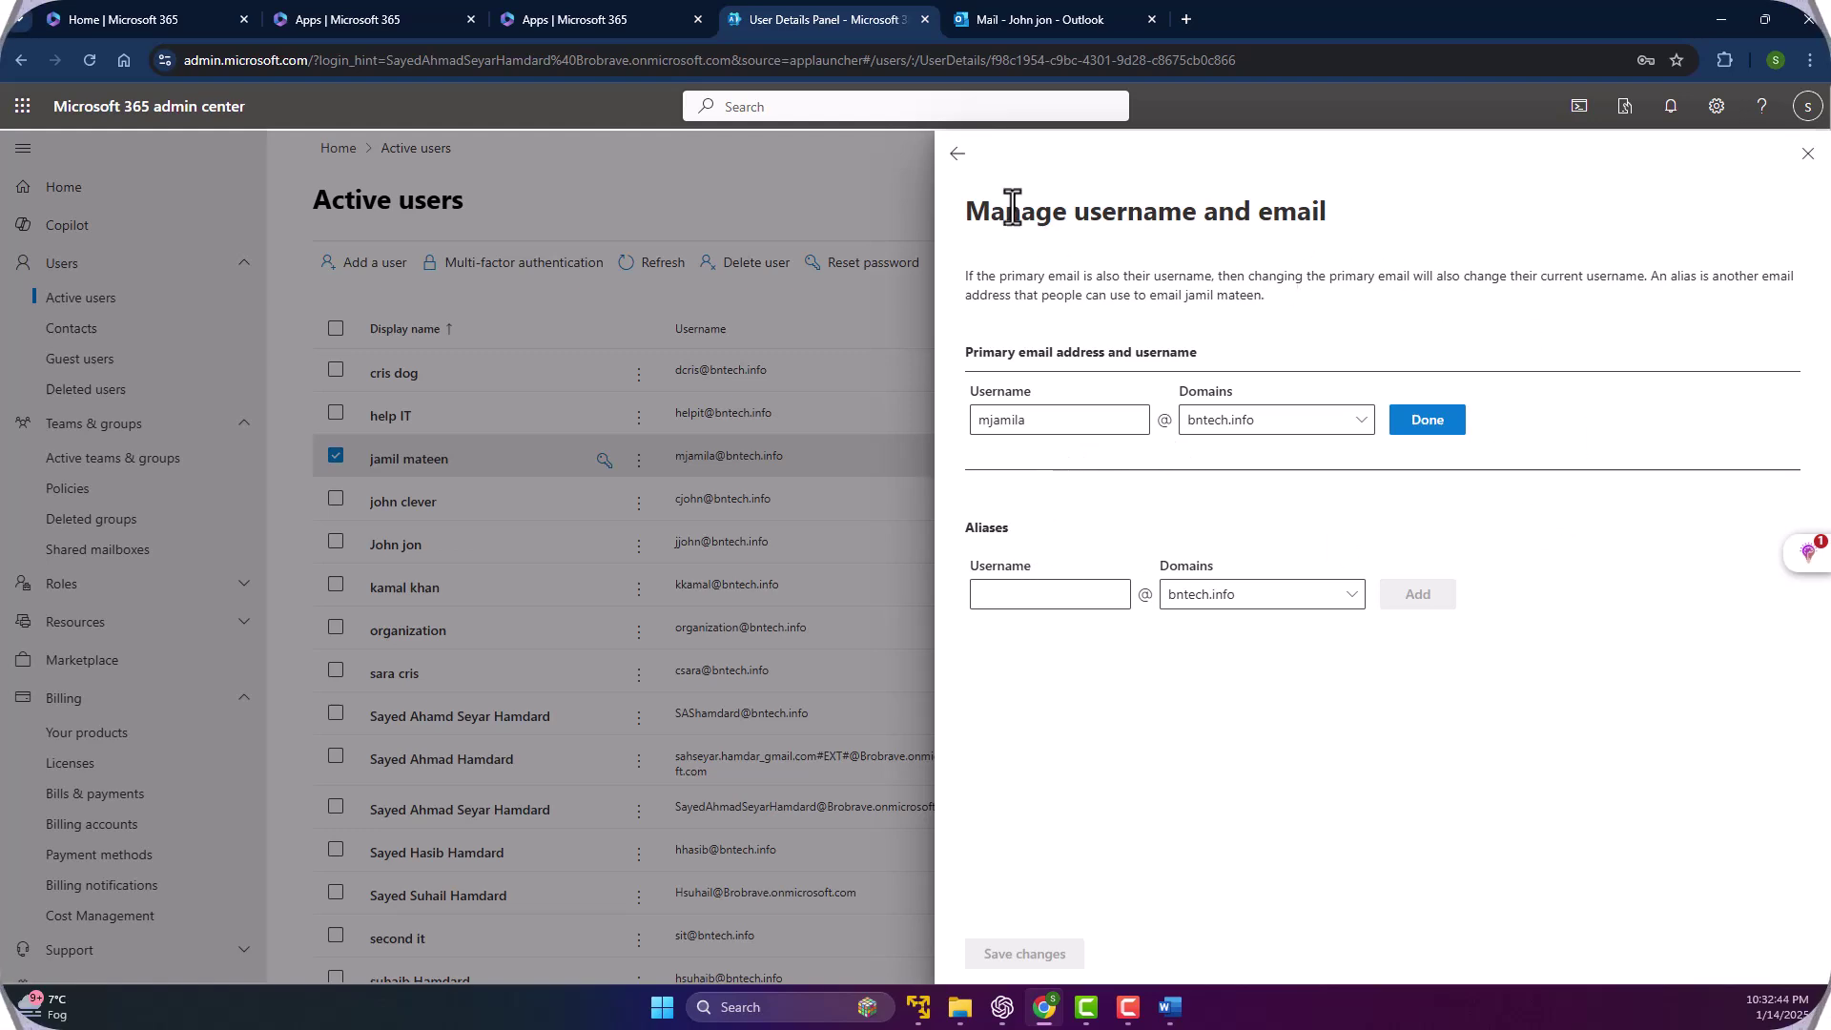
left_click(957, 153)
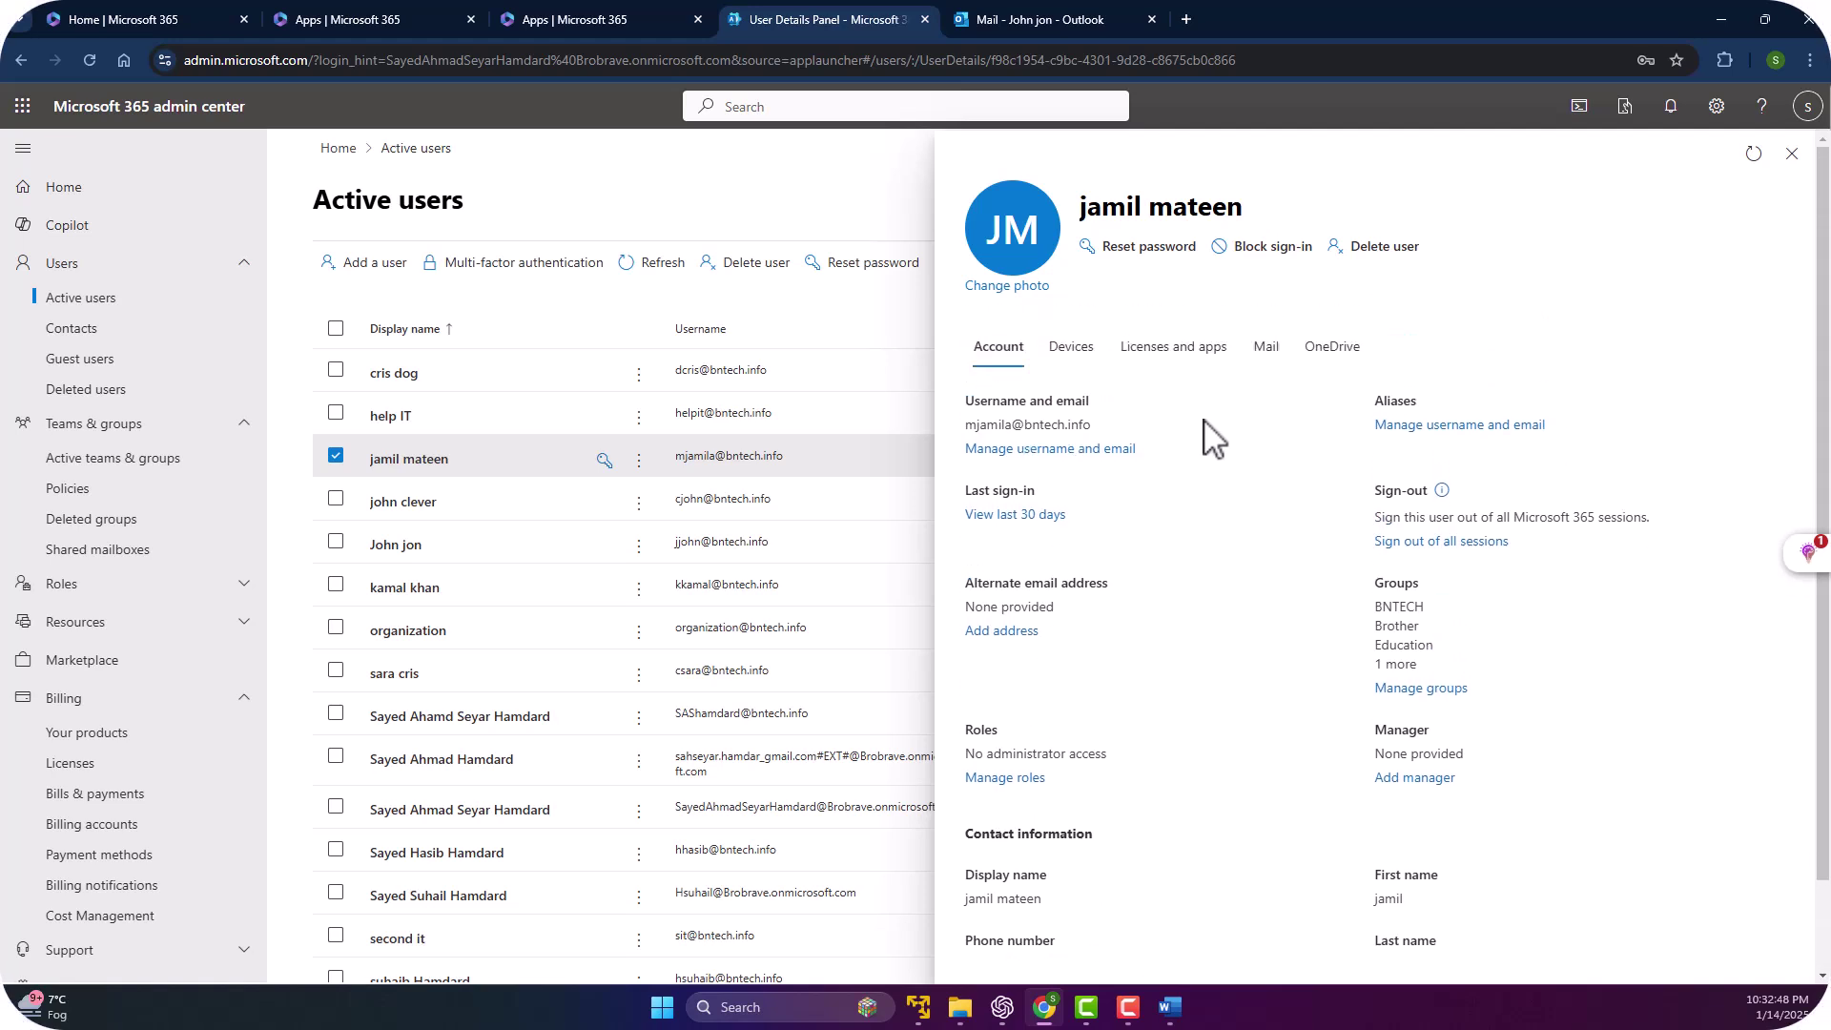
Check the restored user's Devices, Licenses and apps, Mail and OneDrive tabs, then return to Account.
left_click(1069, 367)
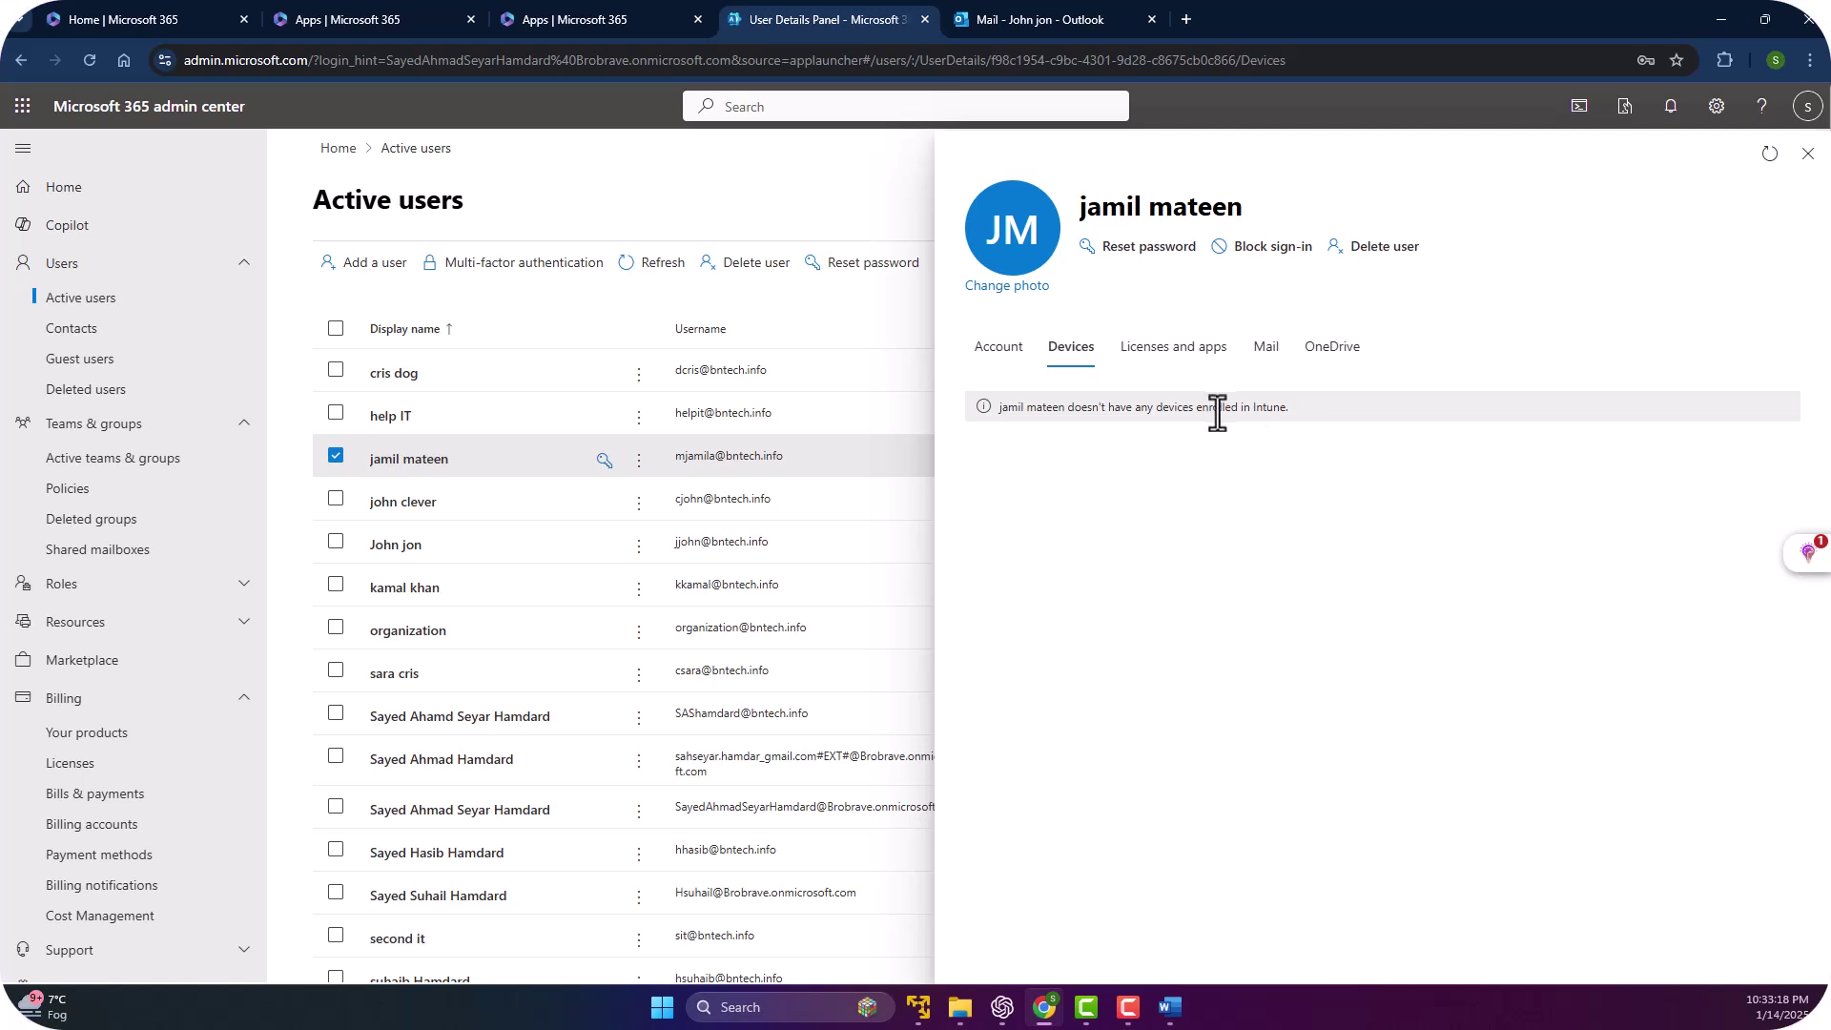
left_click(1174, 353)
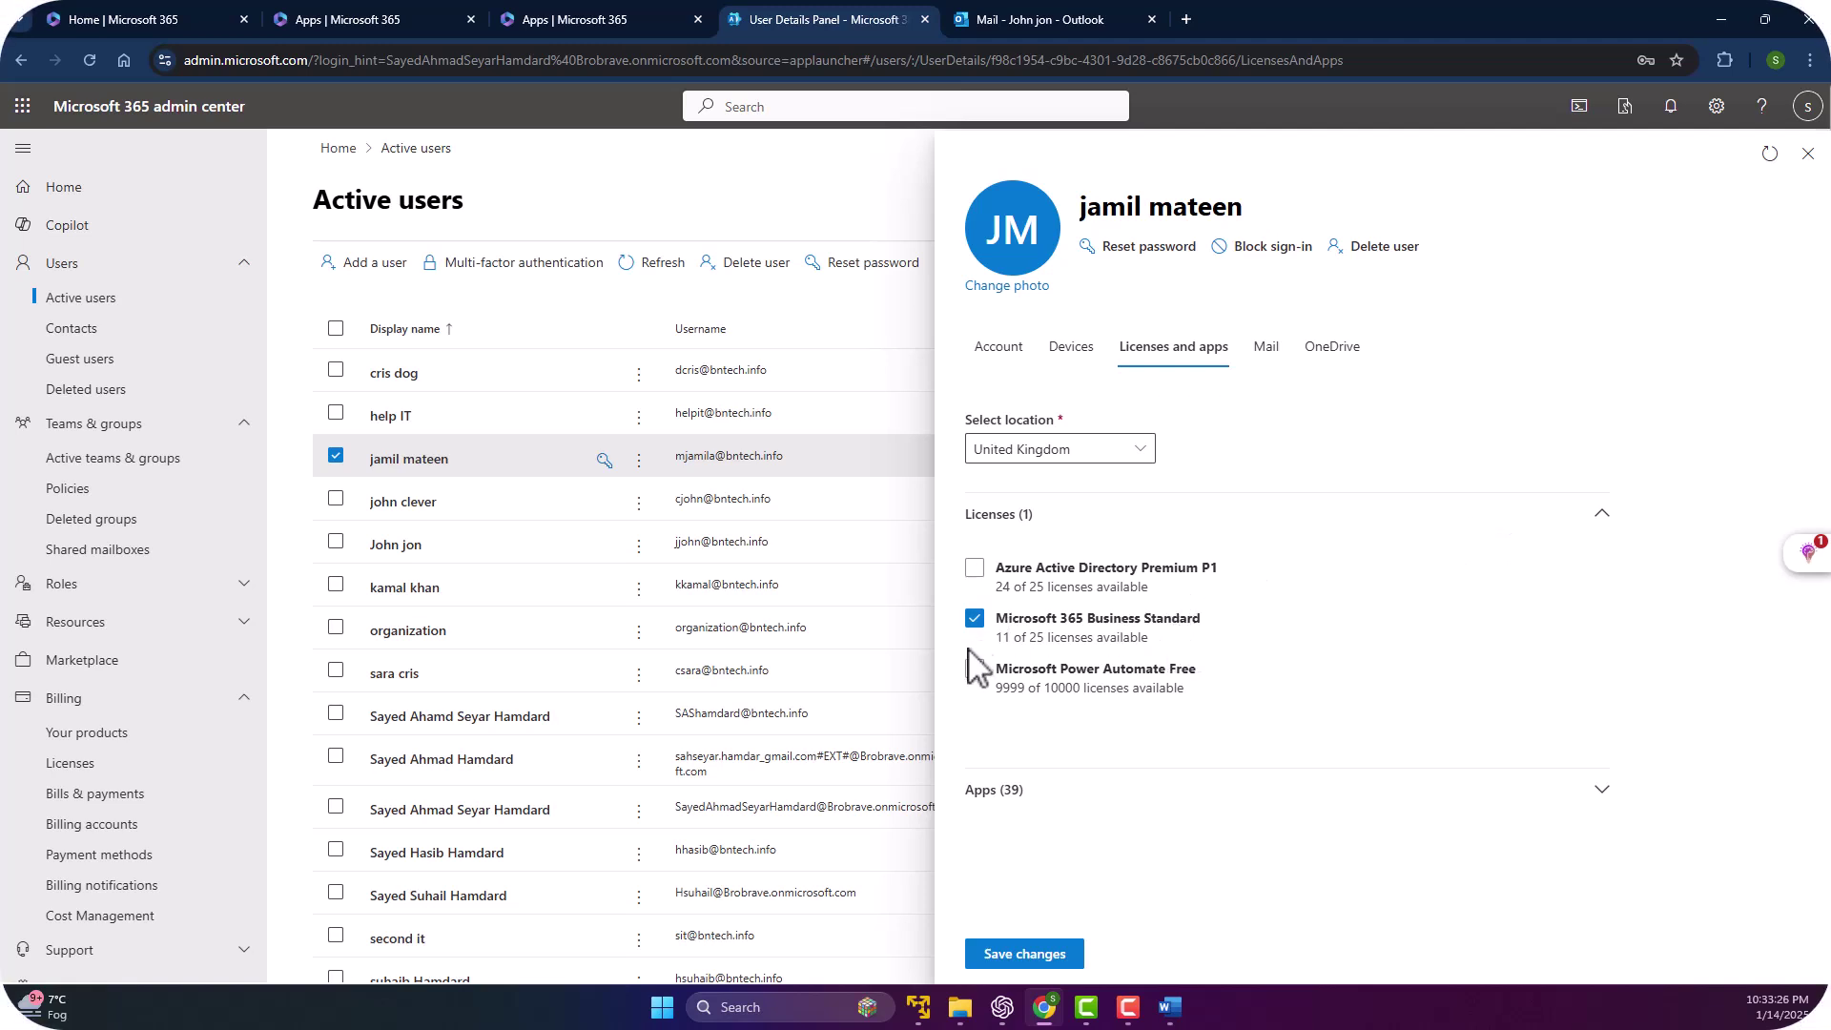
left_click(1265, 349)
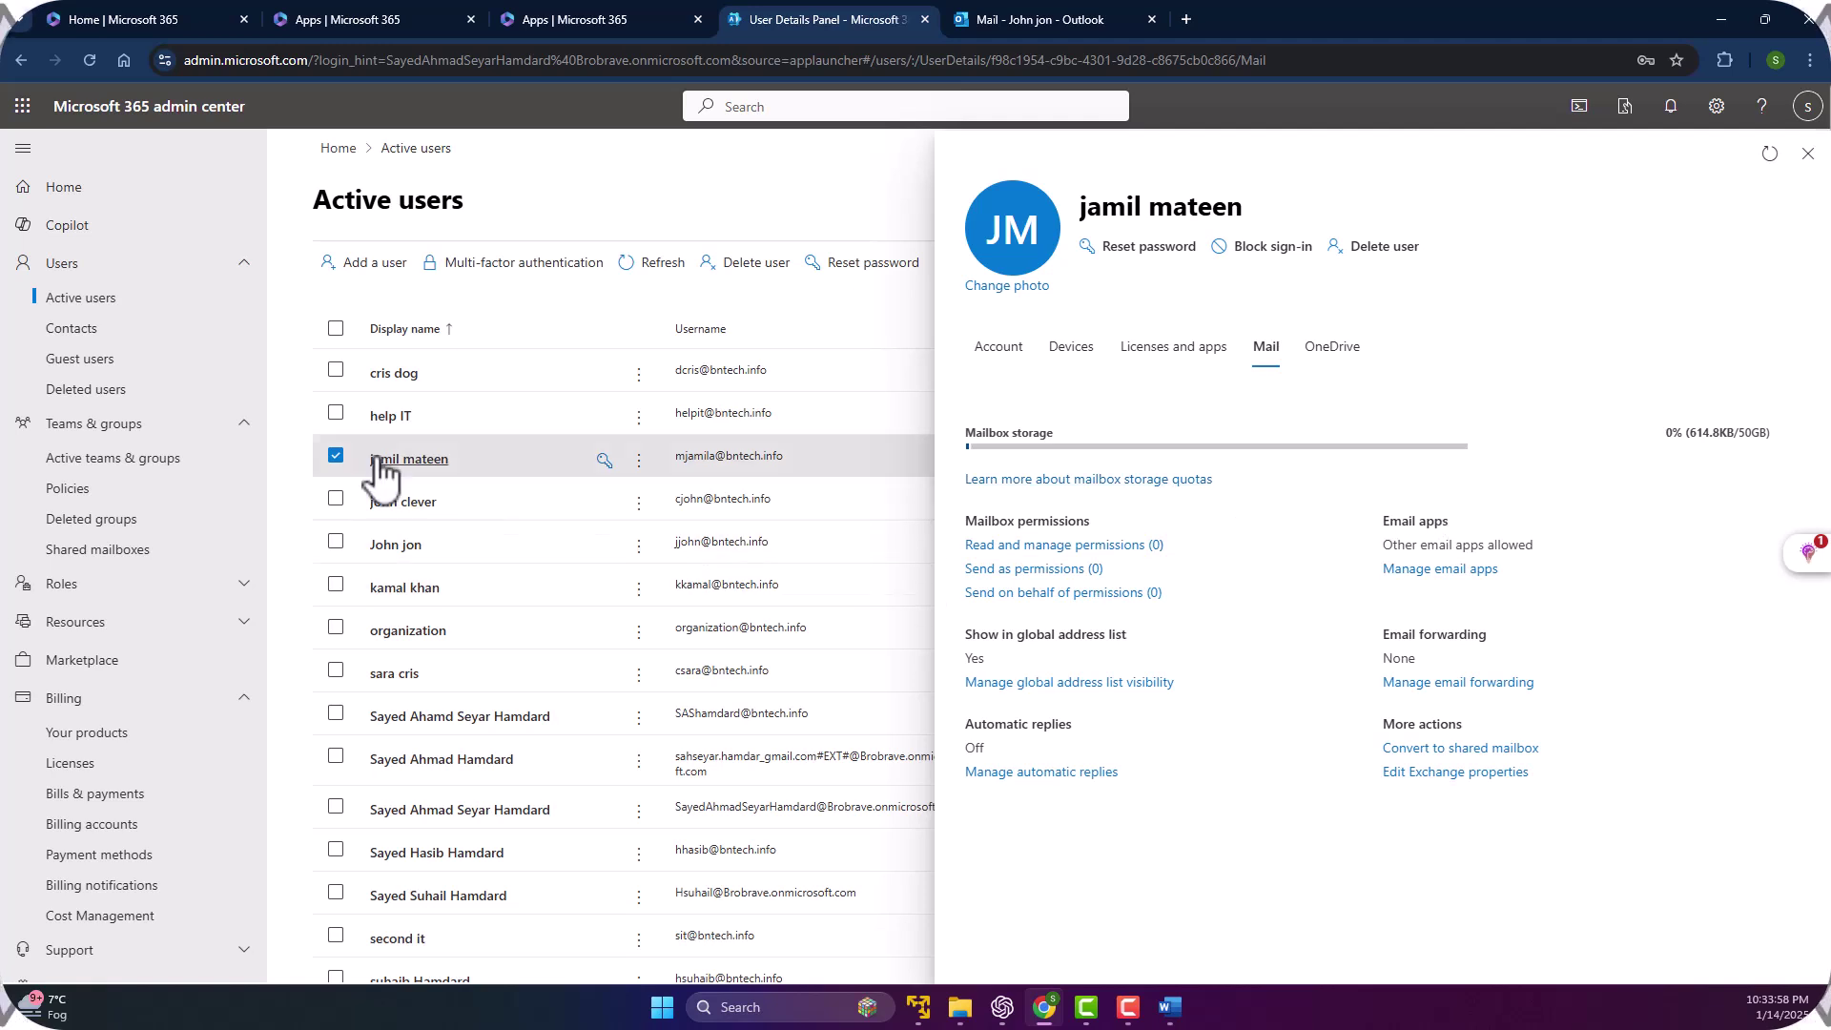
left_click(1330, 355)
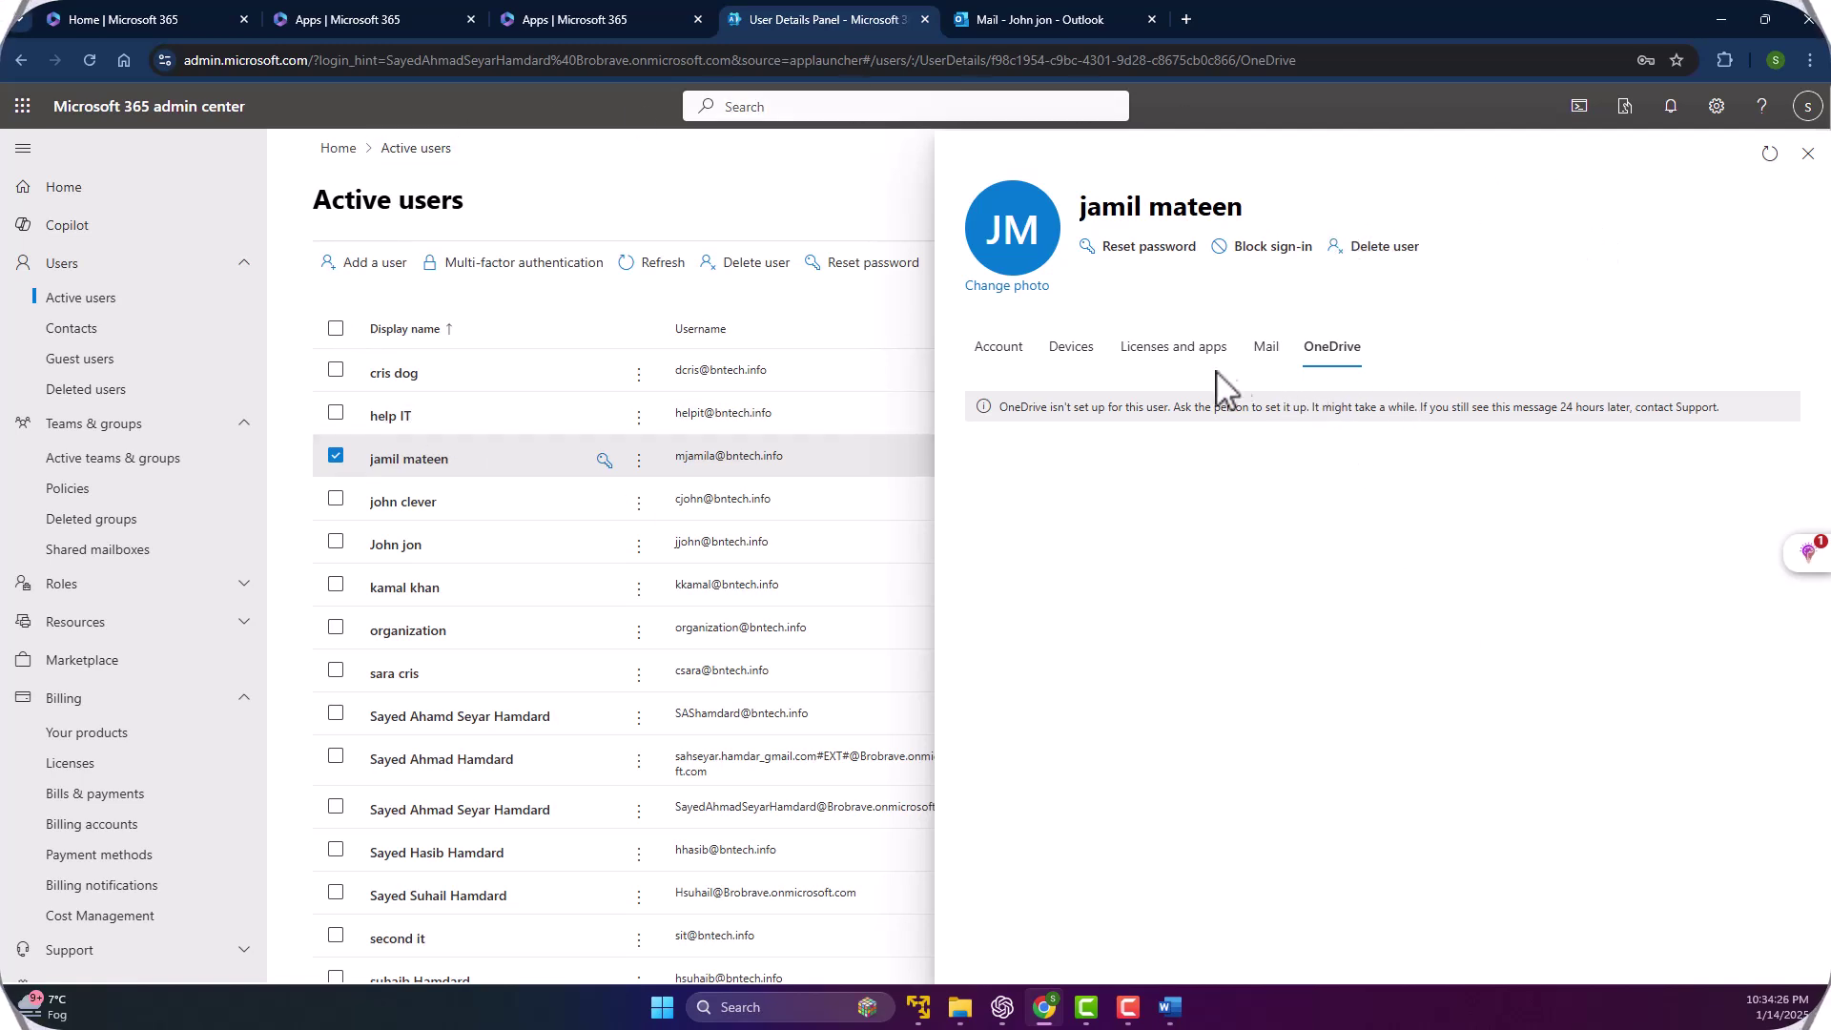
left_click(992, 357)
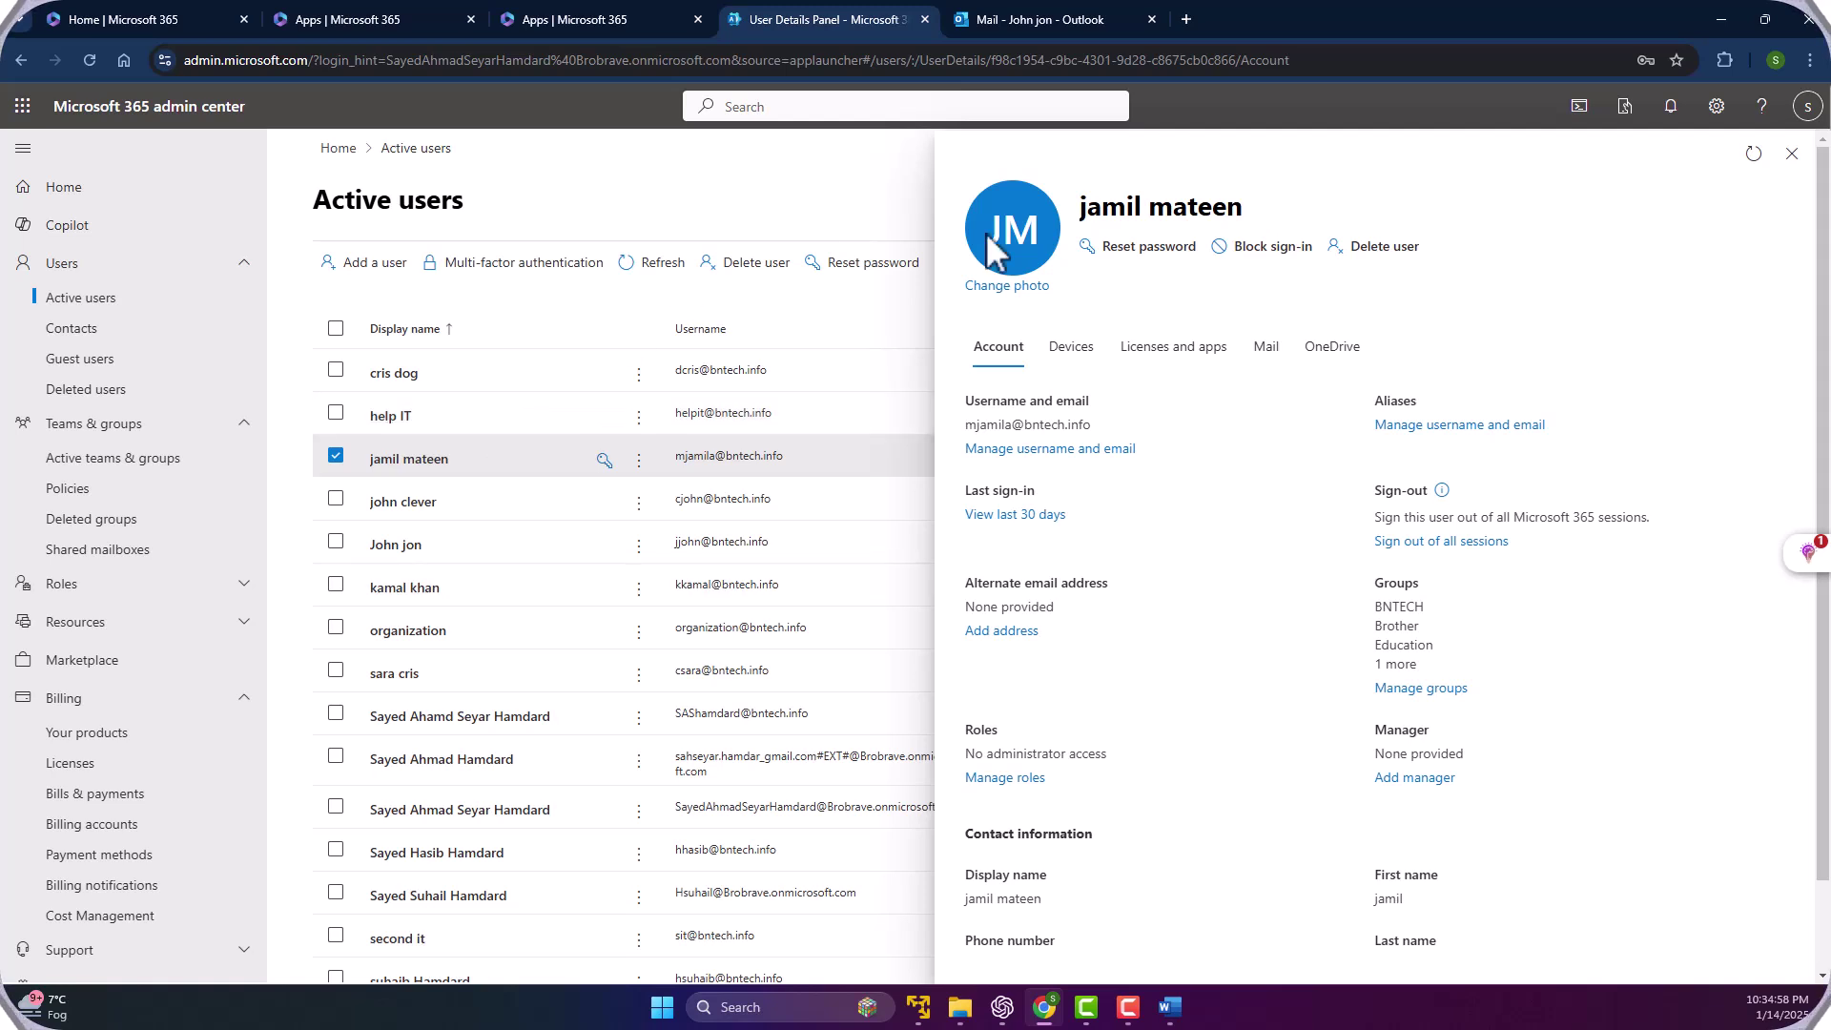
Close the user's details, briefly visit the multifactor authentication page, and return to Active users.
left_click(1791, 153)
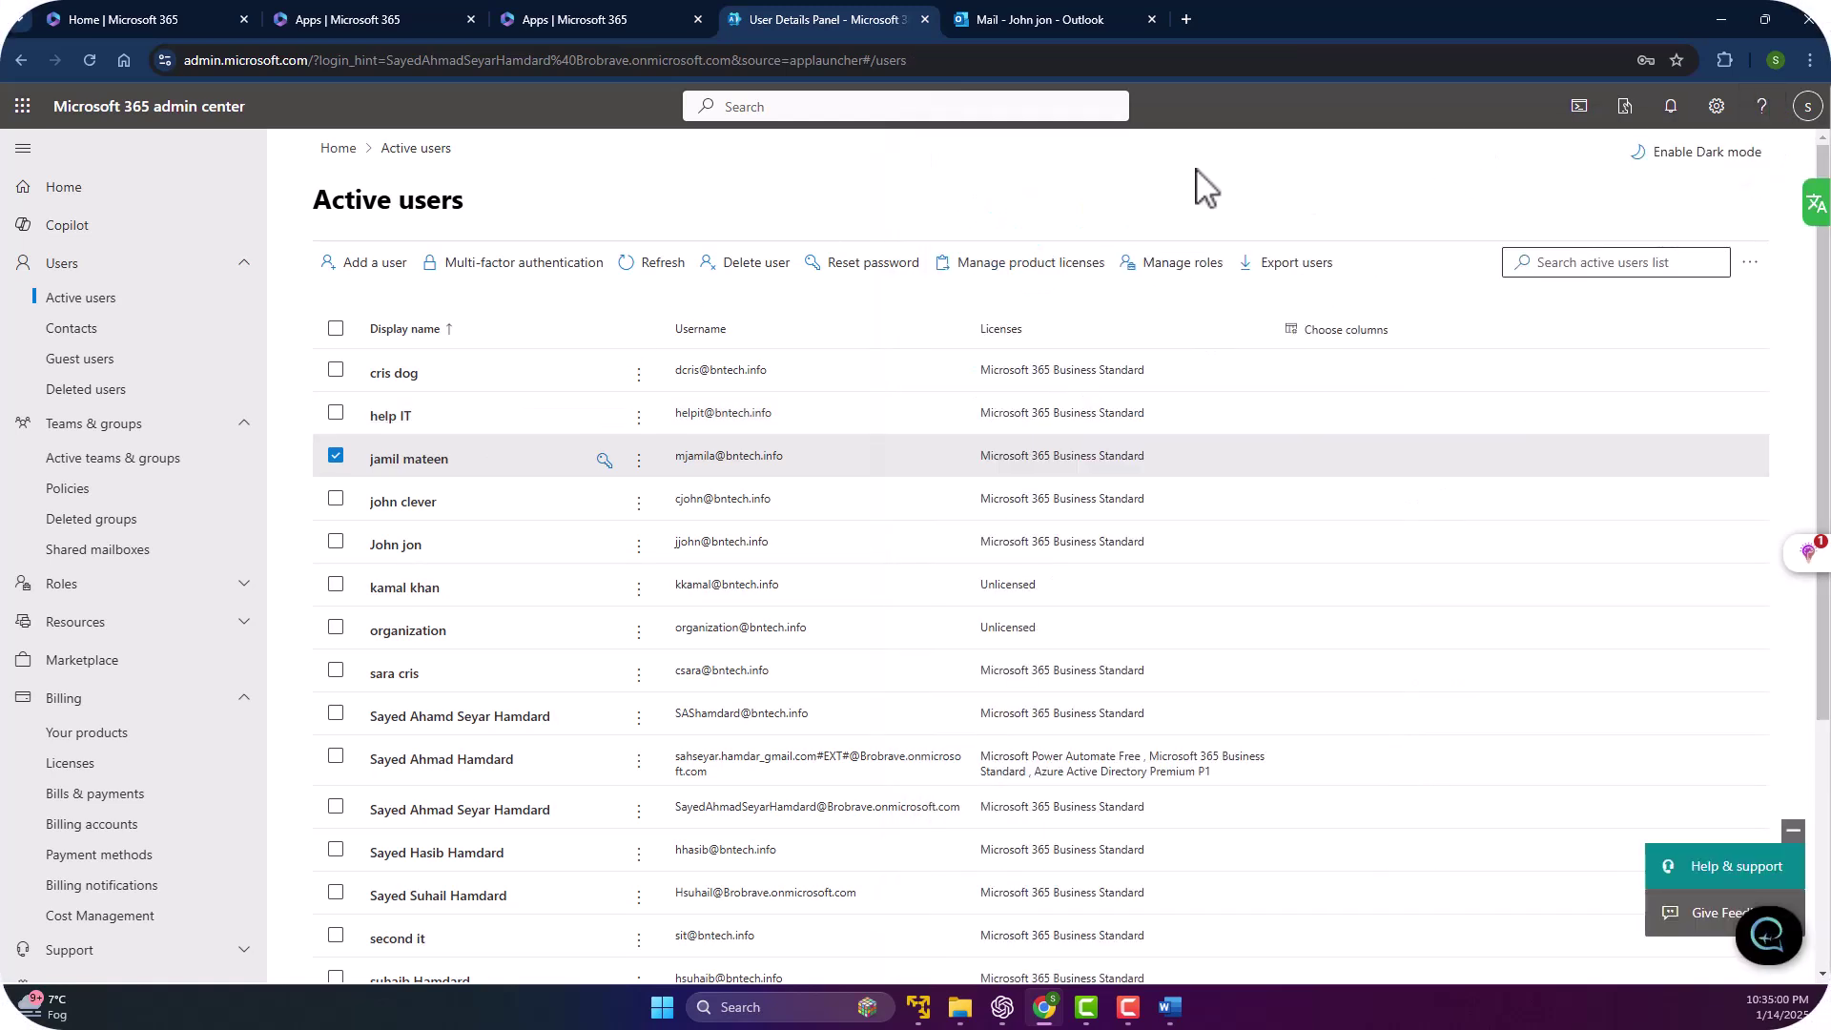
left_click(529, 267)
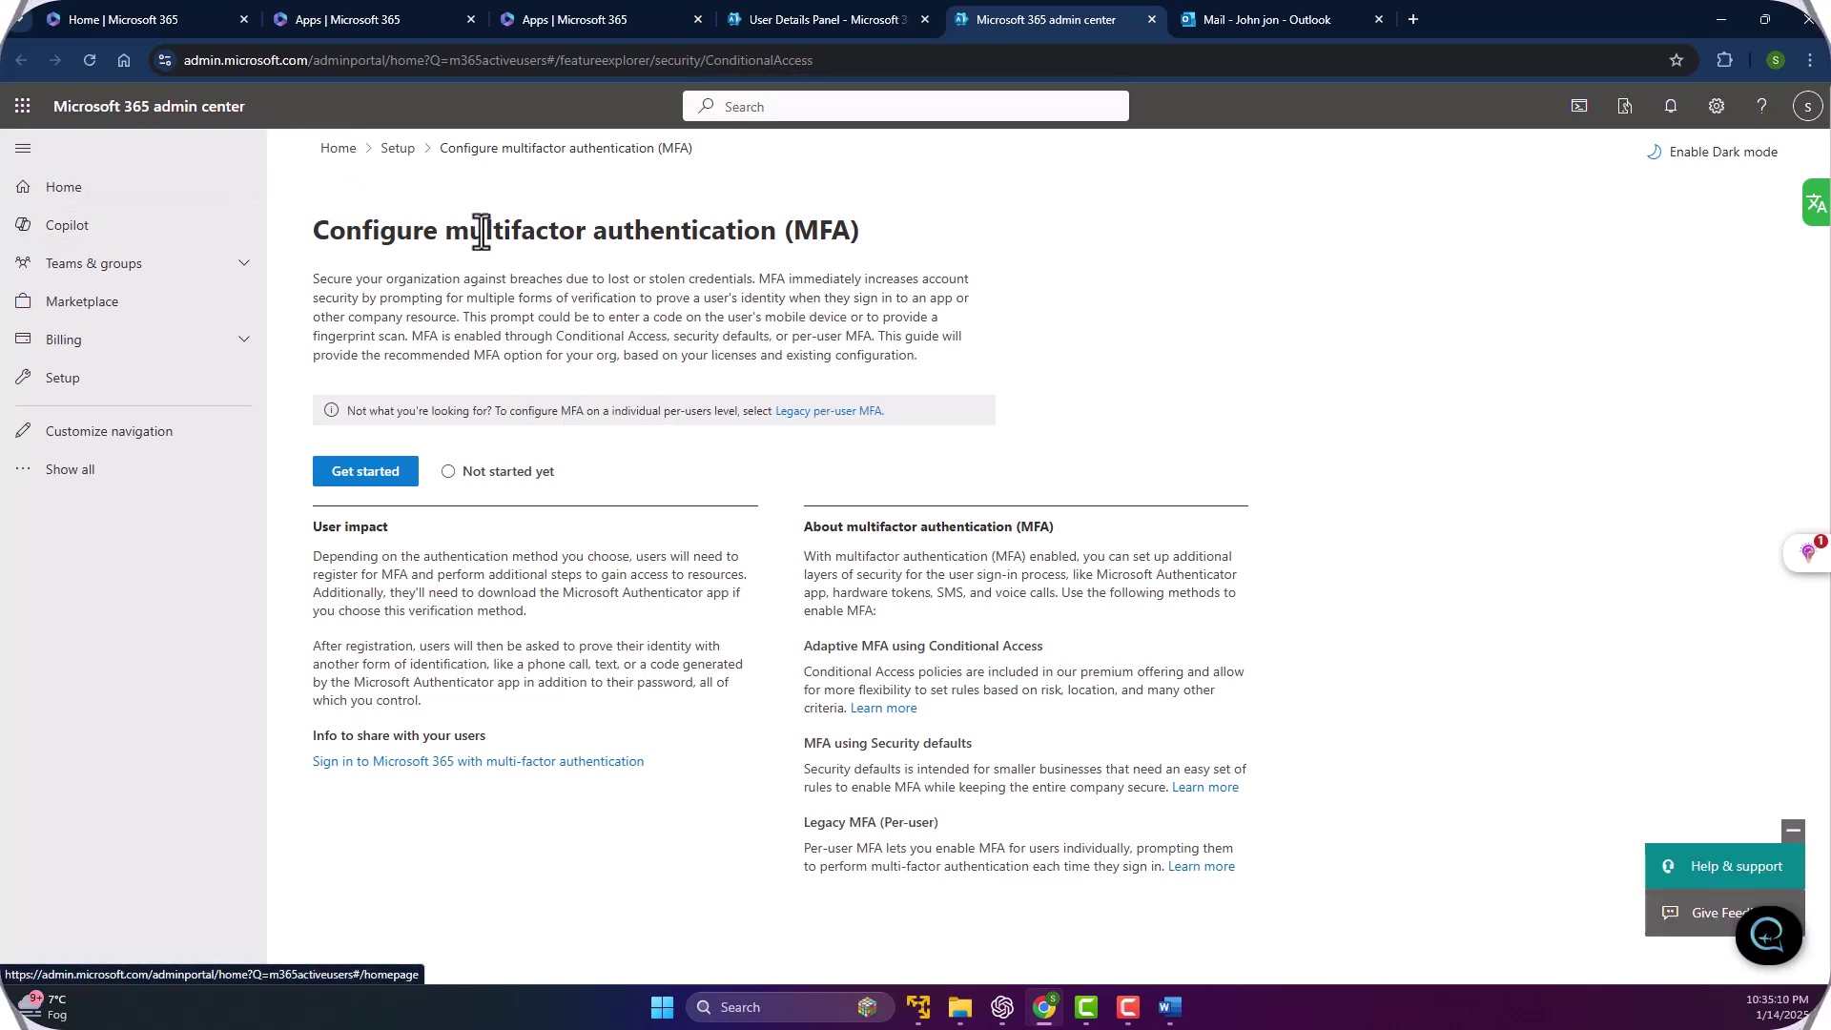
left_click(59, 471)
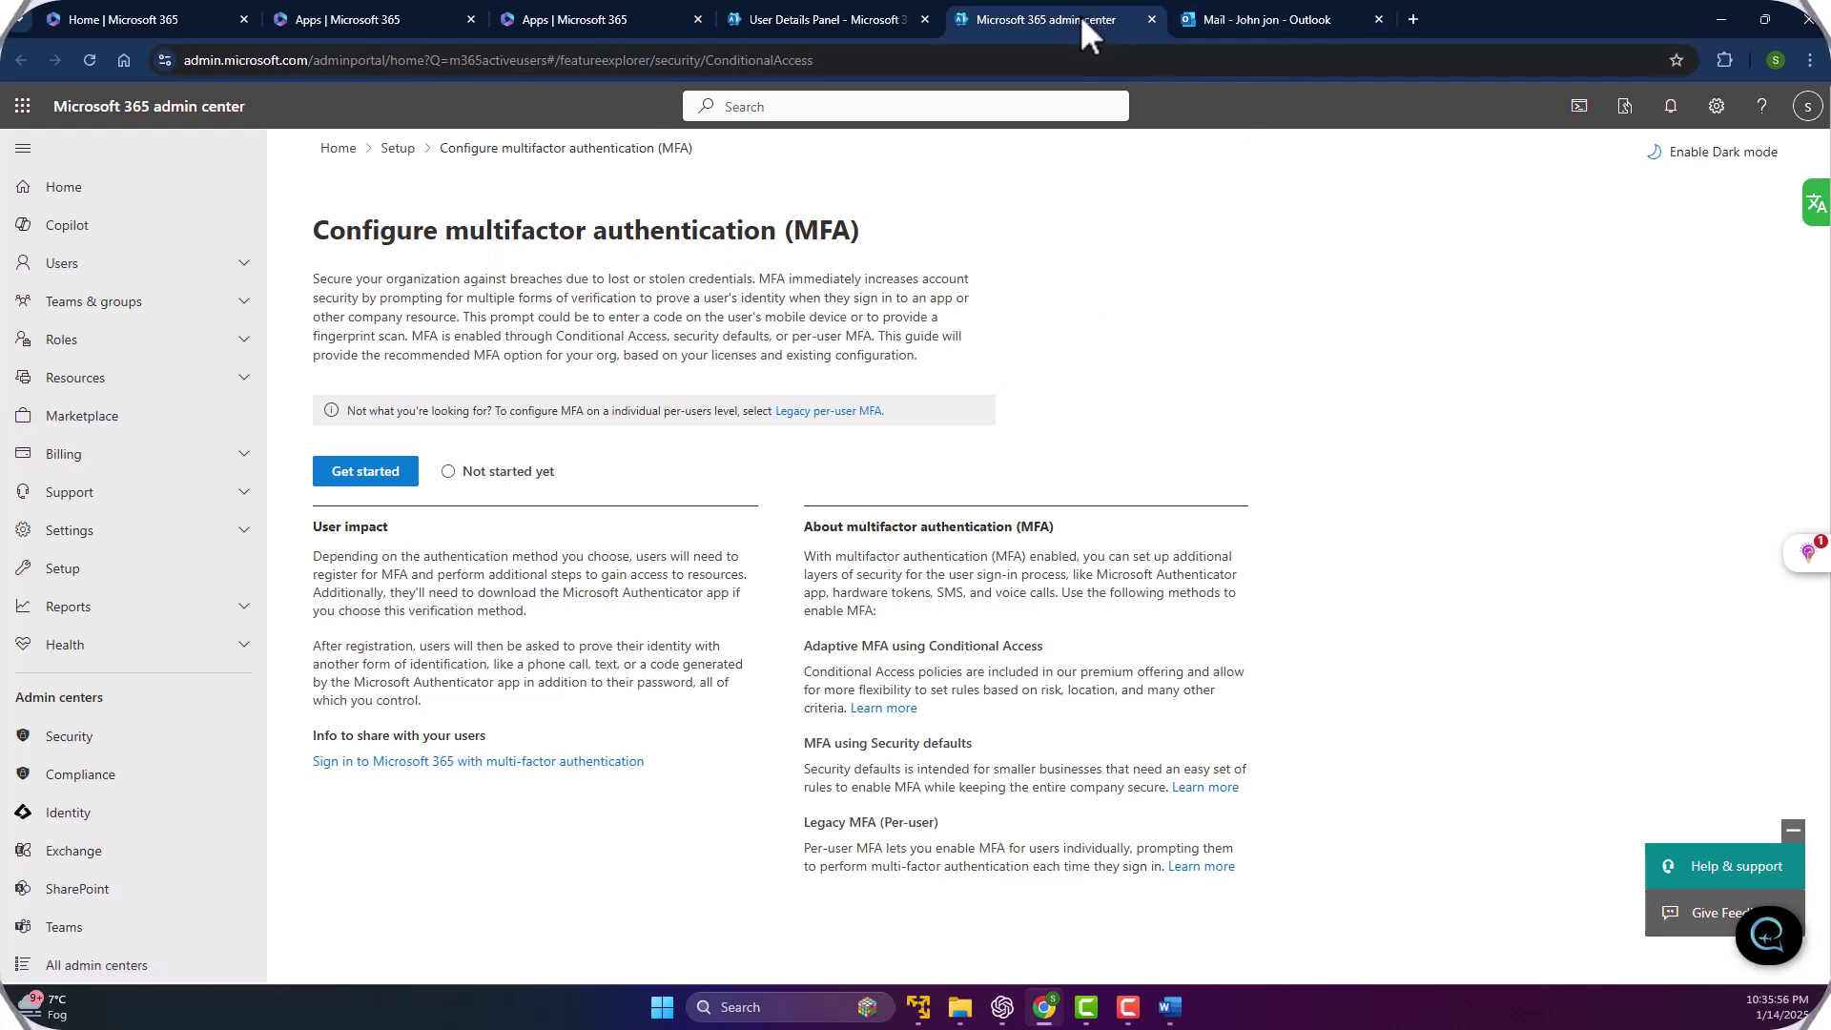
left_click(1151, 19)
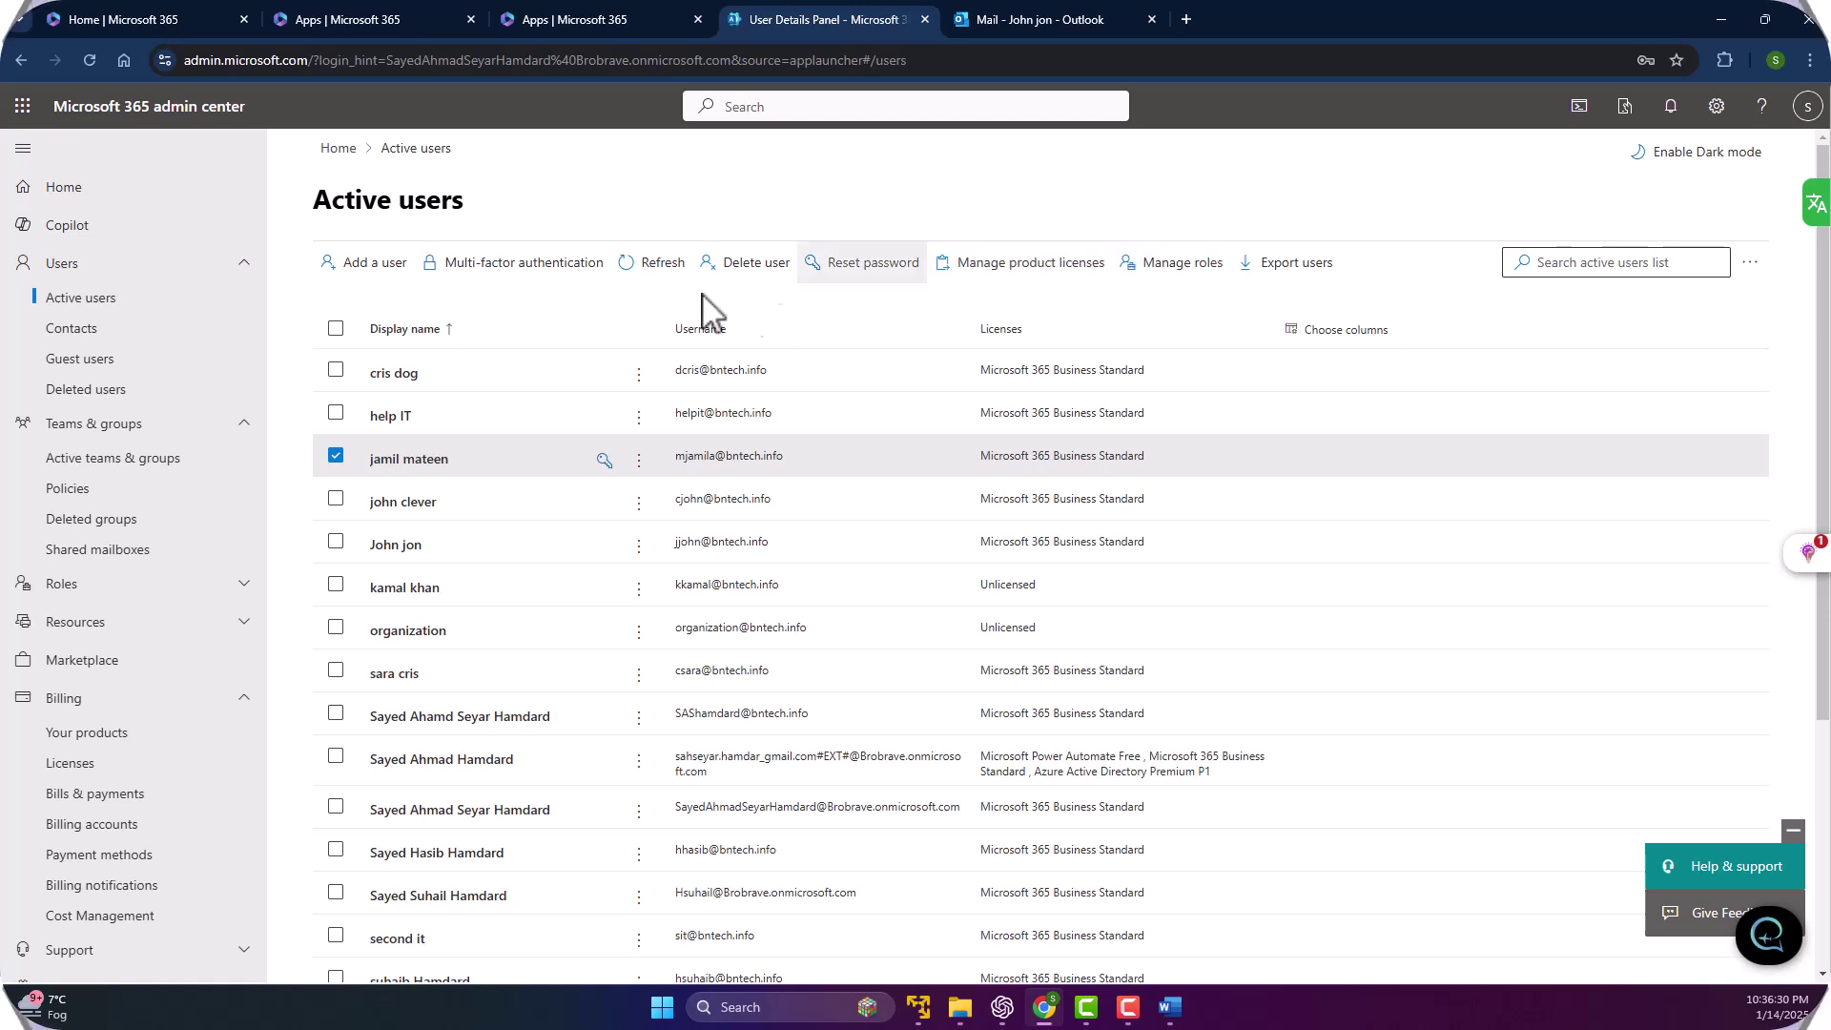
Deselect the user's row and start Add multiple users from the Active users toolbar.
left_click(336, 456)
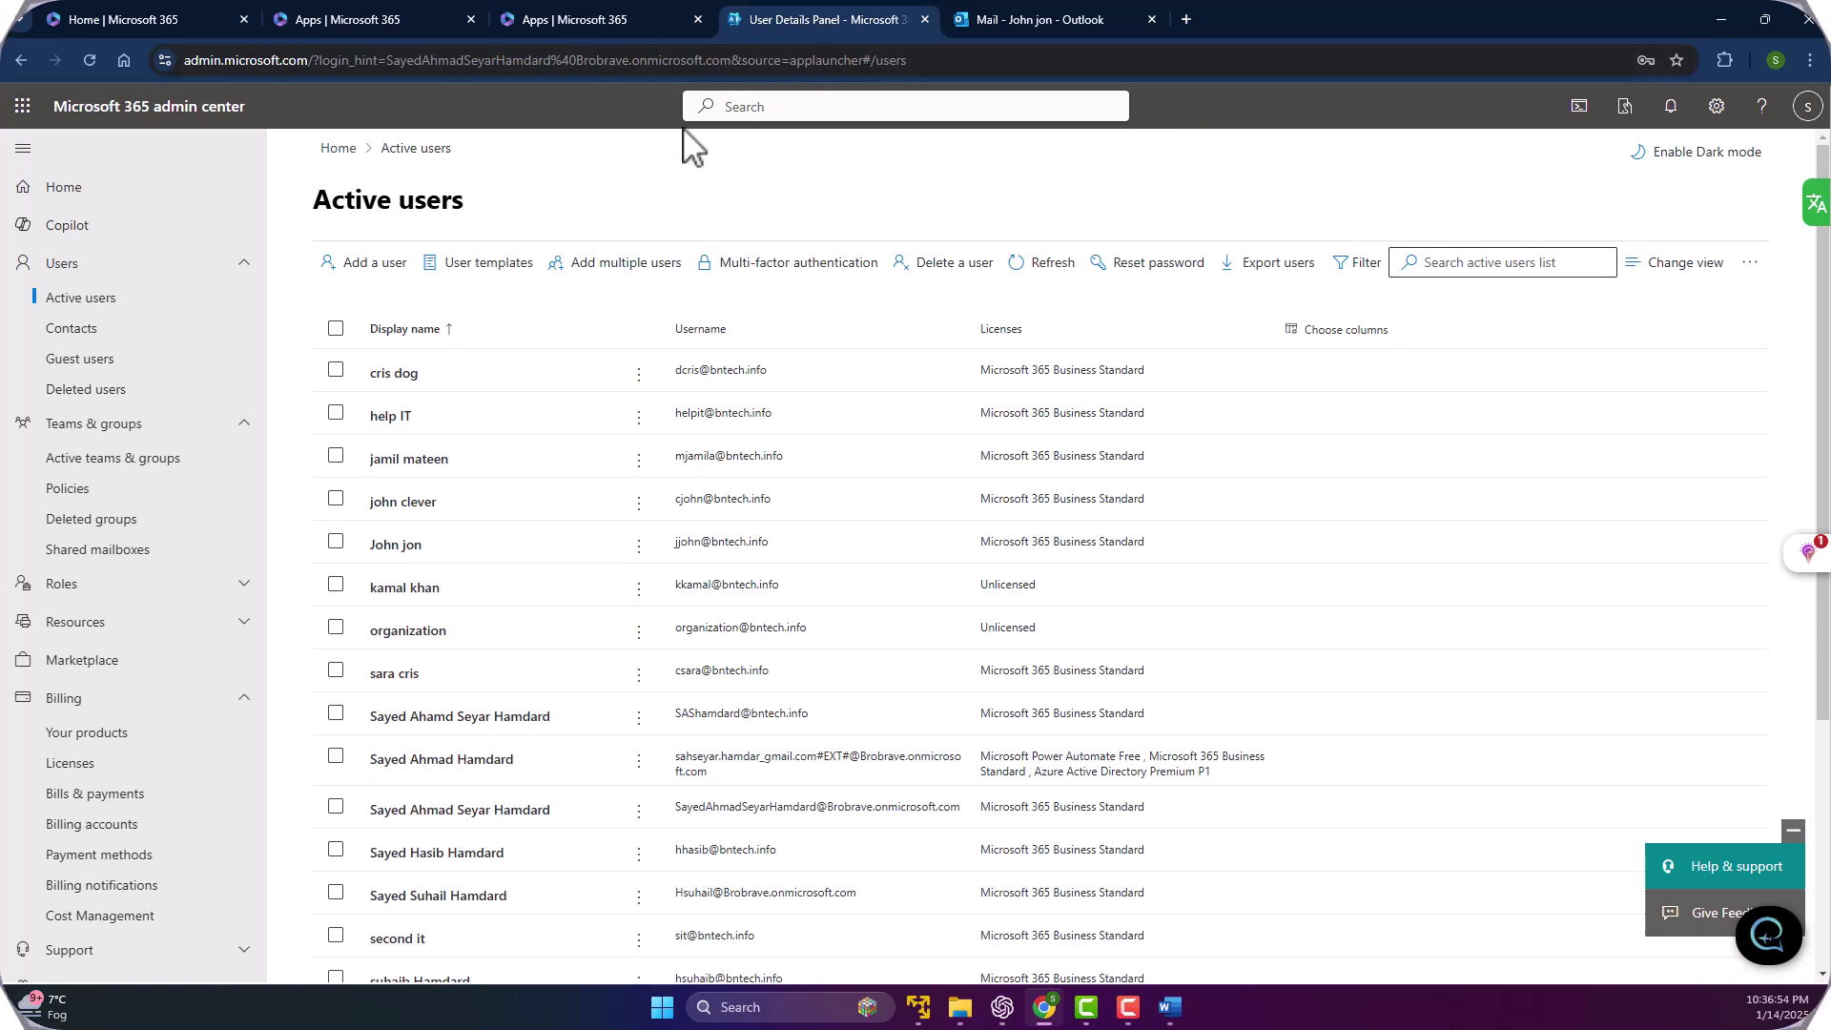
left_click(599, 274)
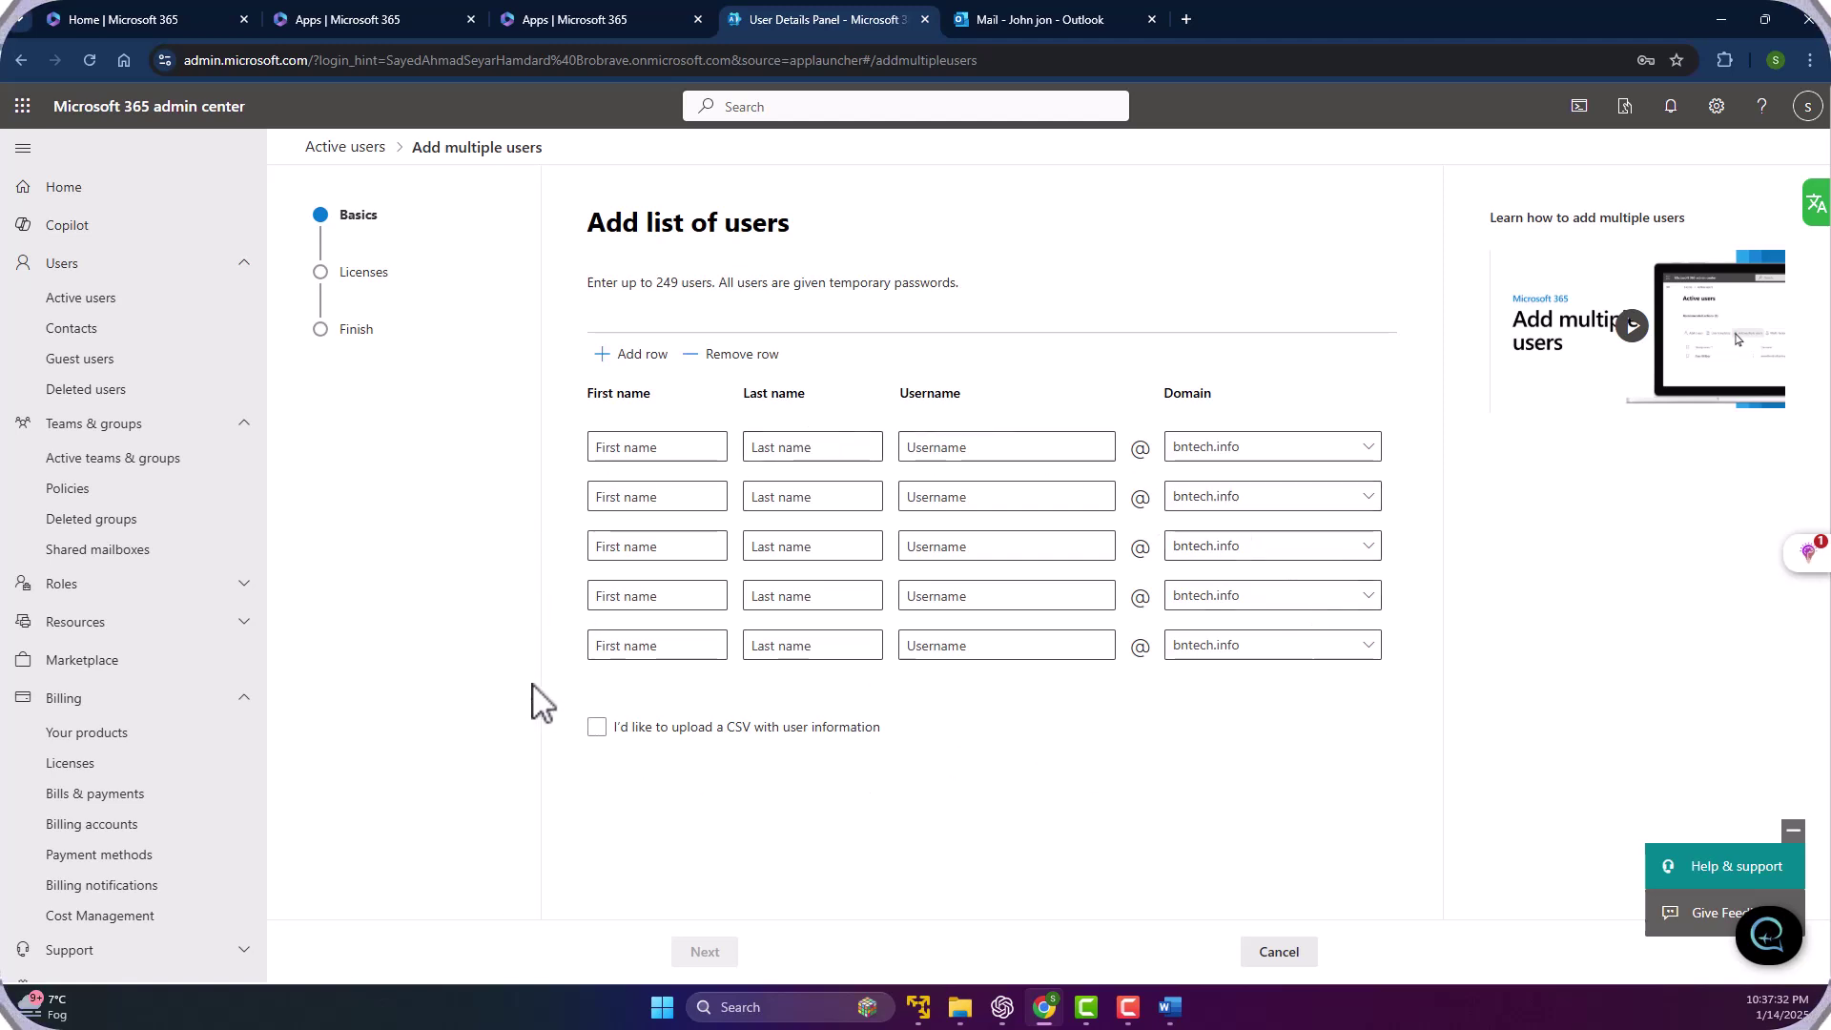
Choose CSV upload and save the example file Import_User_Sample.csv.
left_click(732, 736)
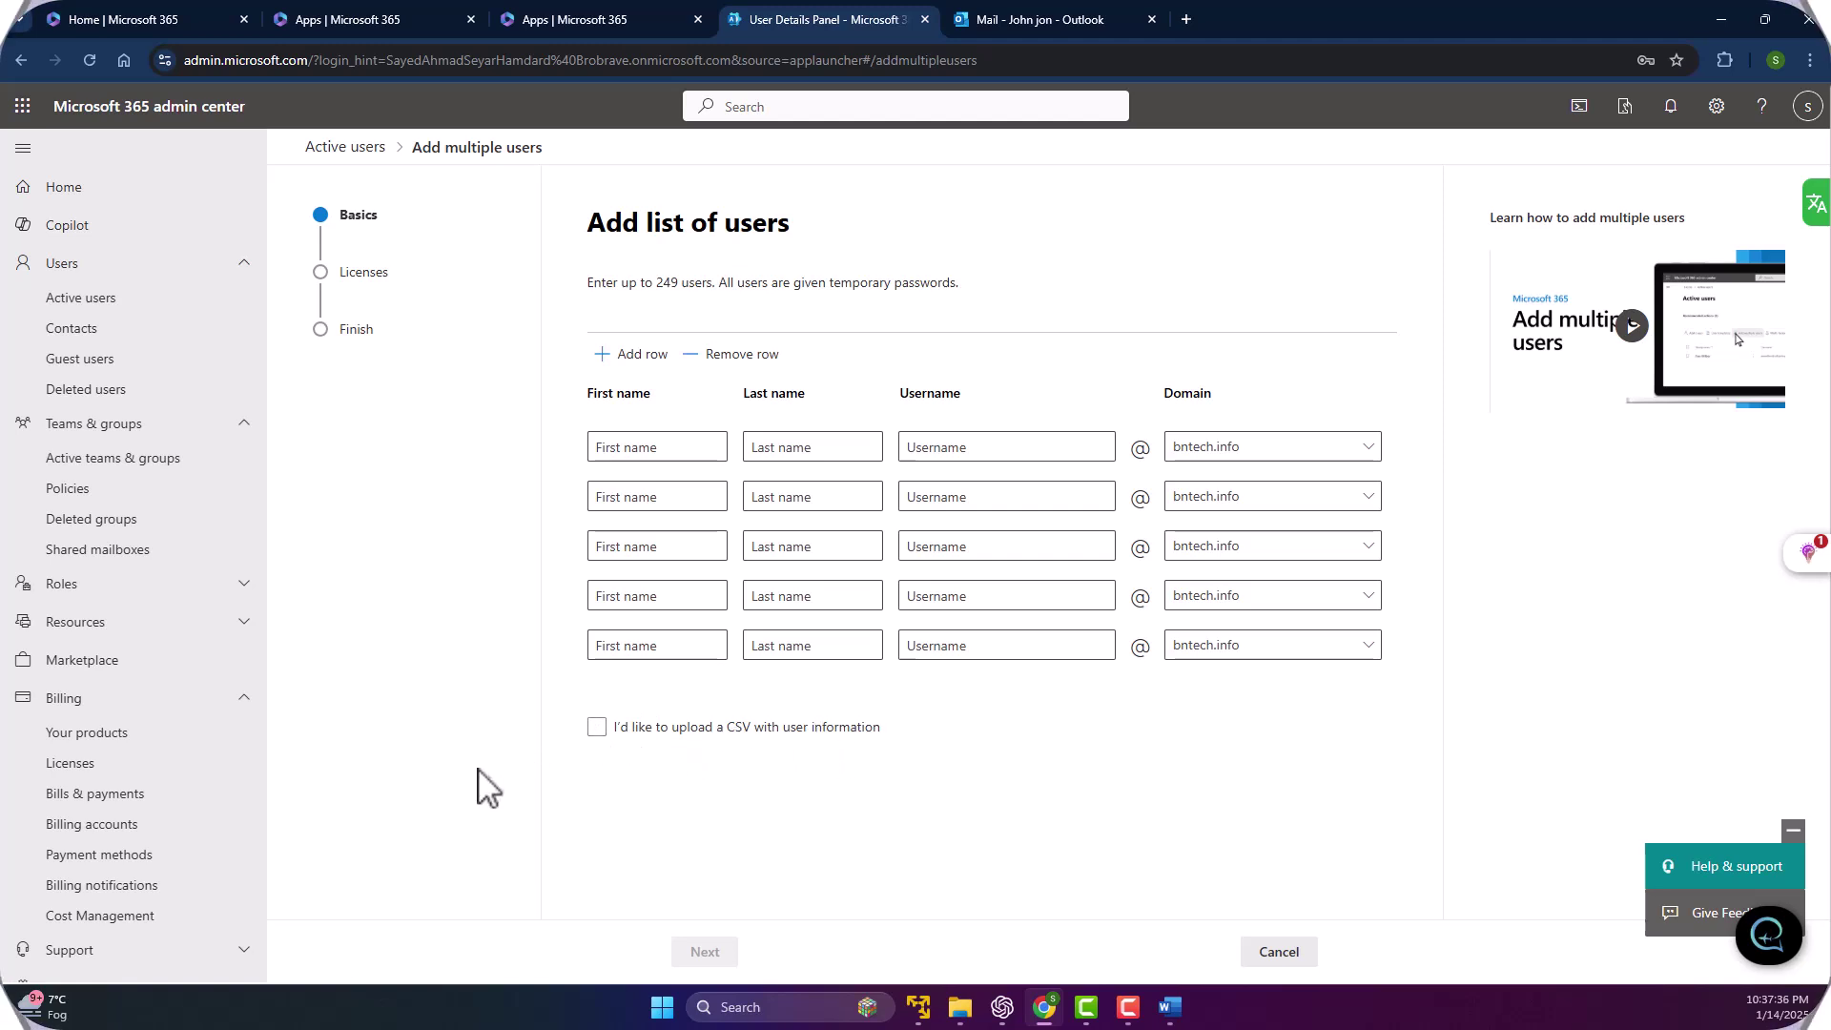
left_click(597, 728)
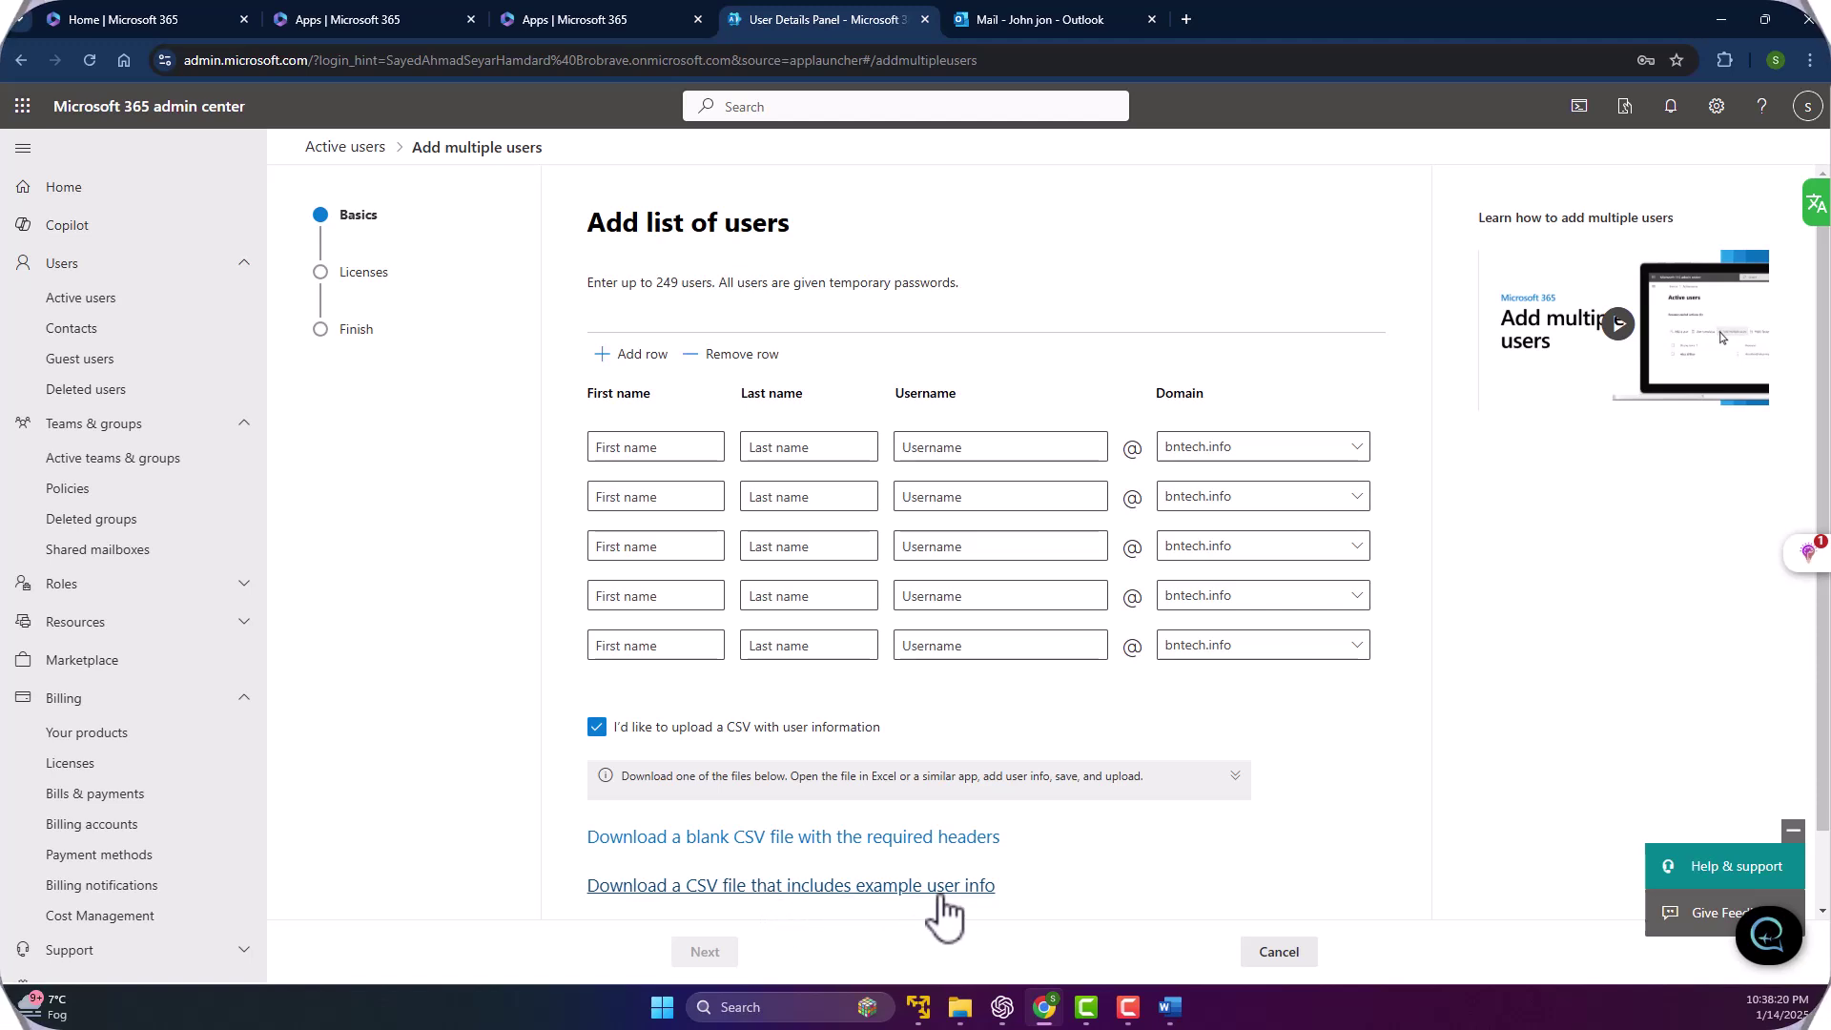
left_click(896, 904)
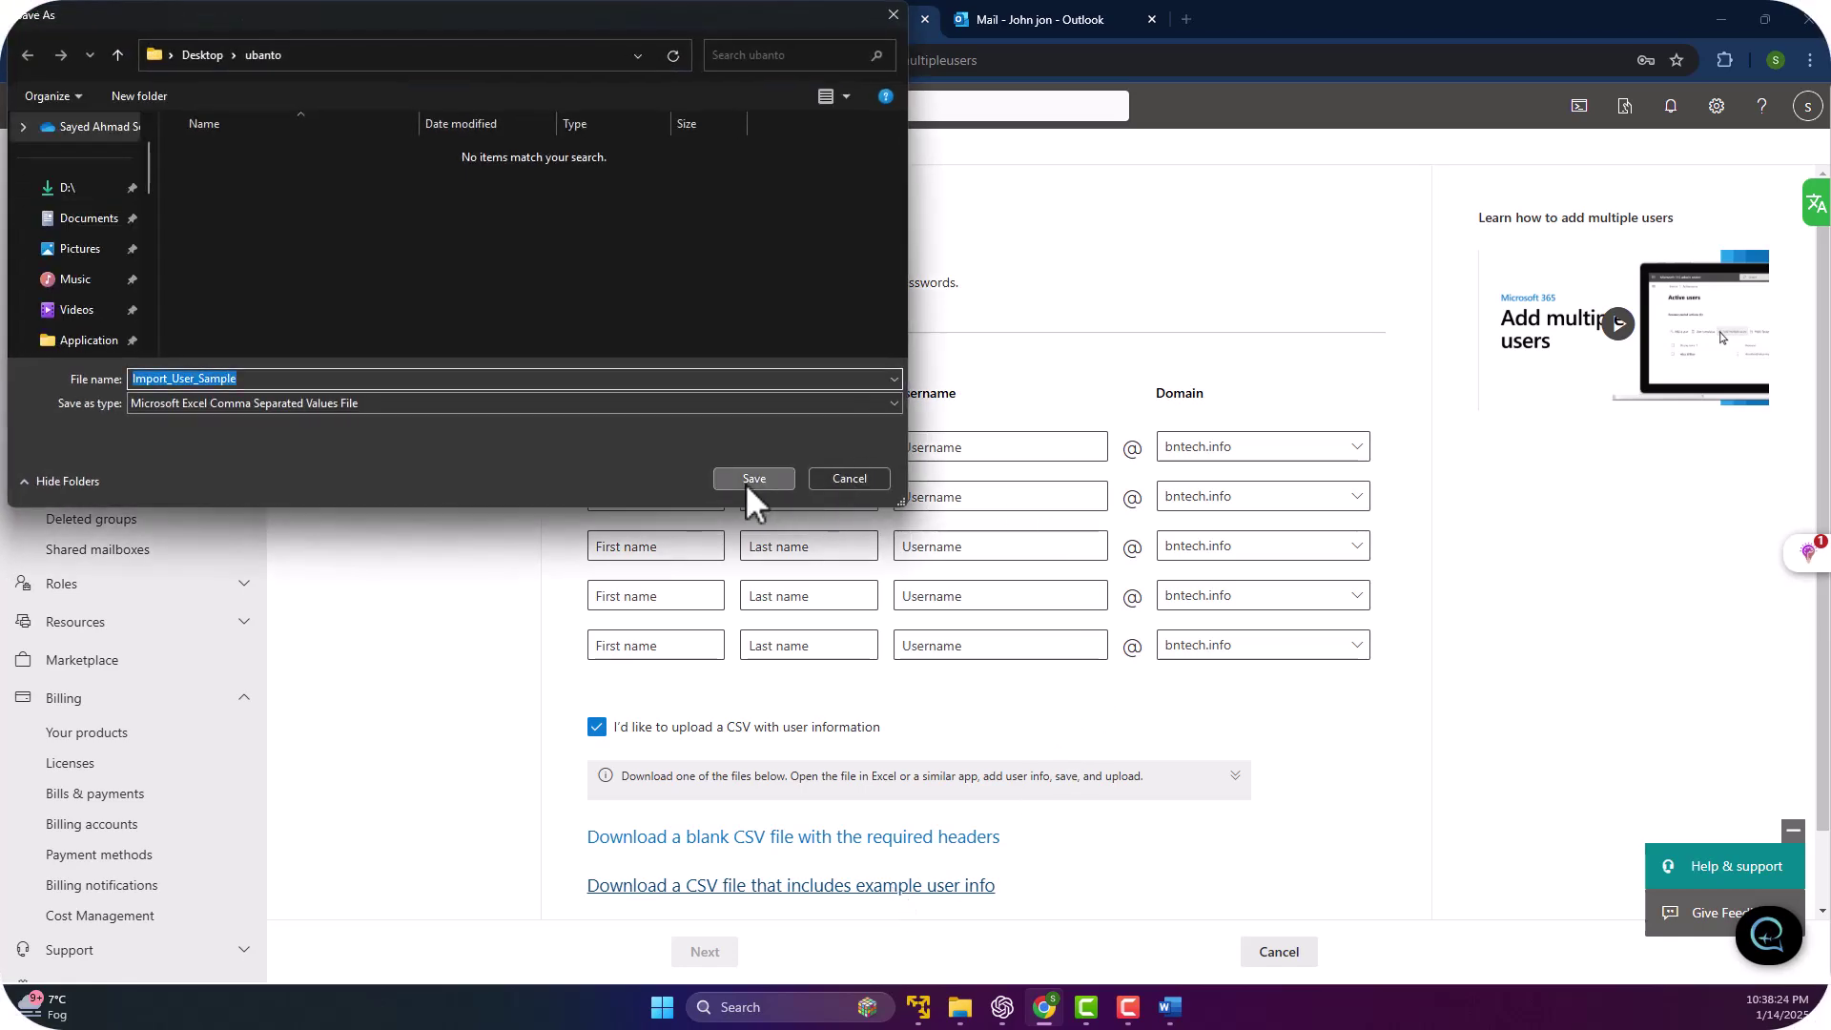
left_click(751, 481)
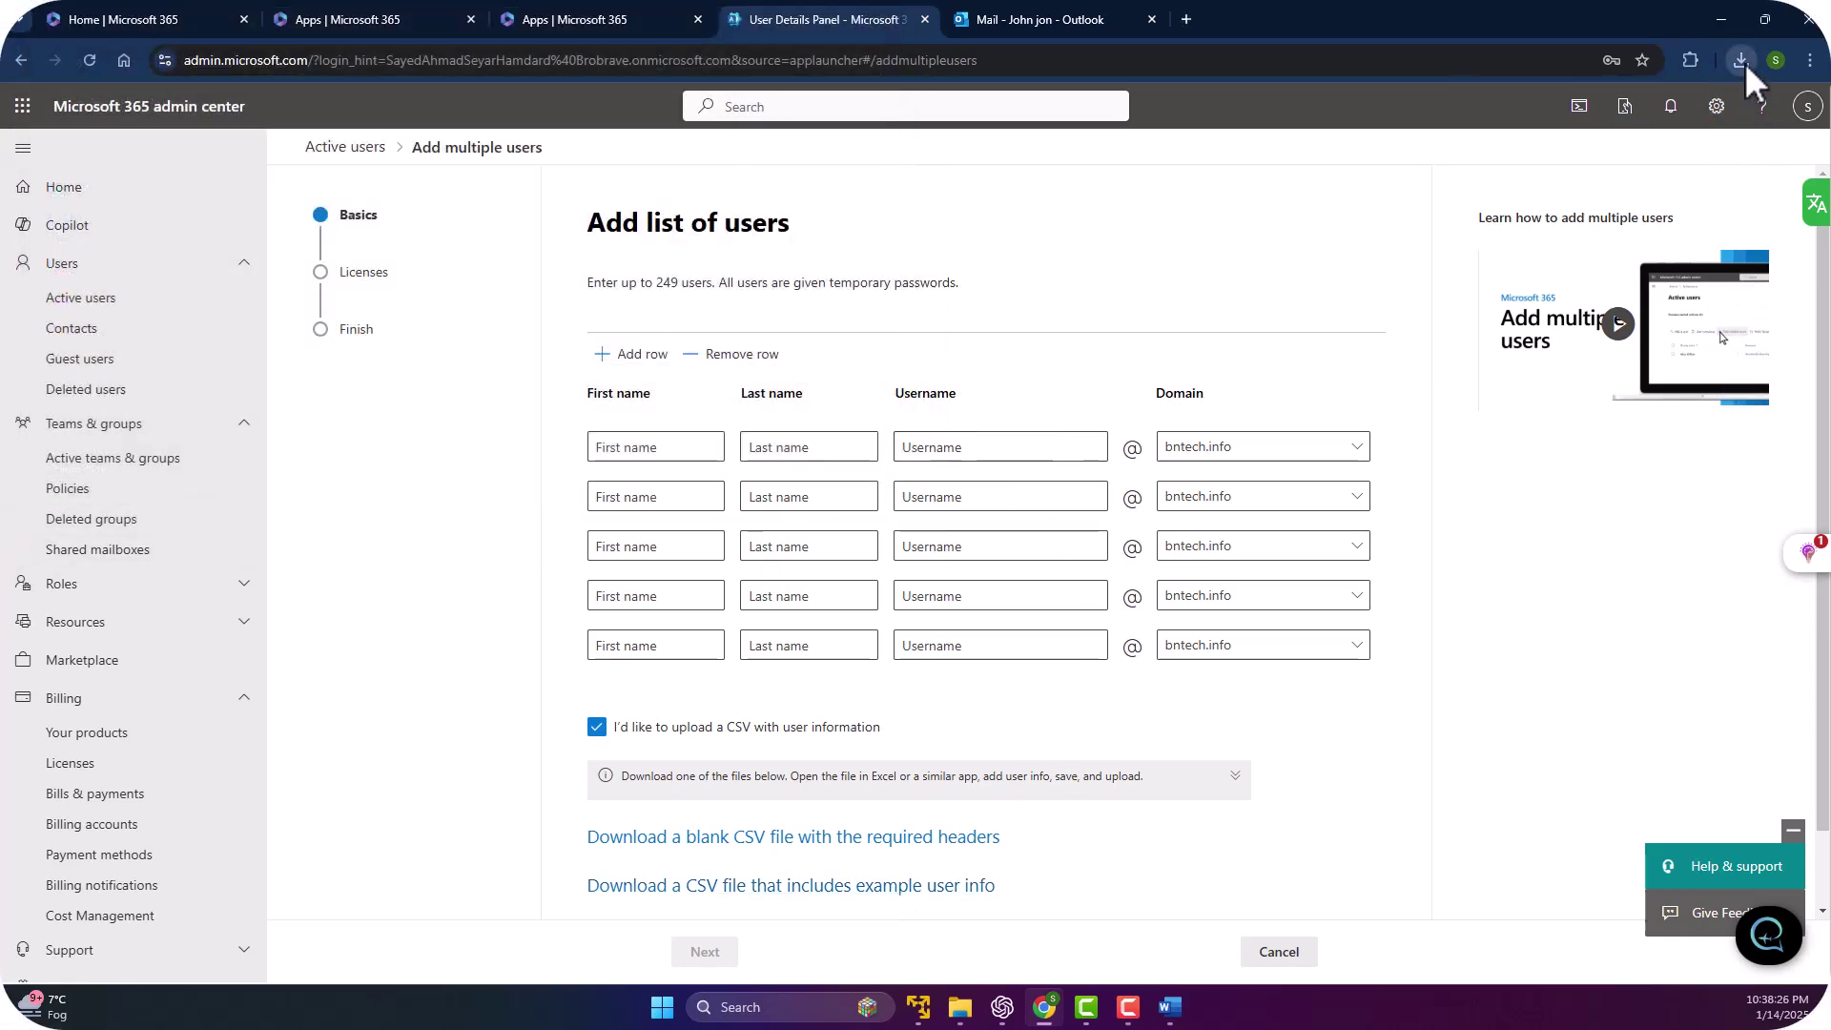
left_click(1739, 60)
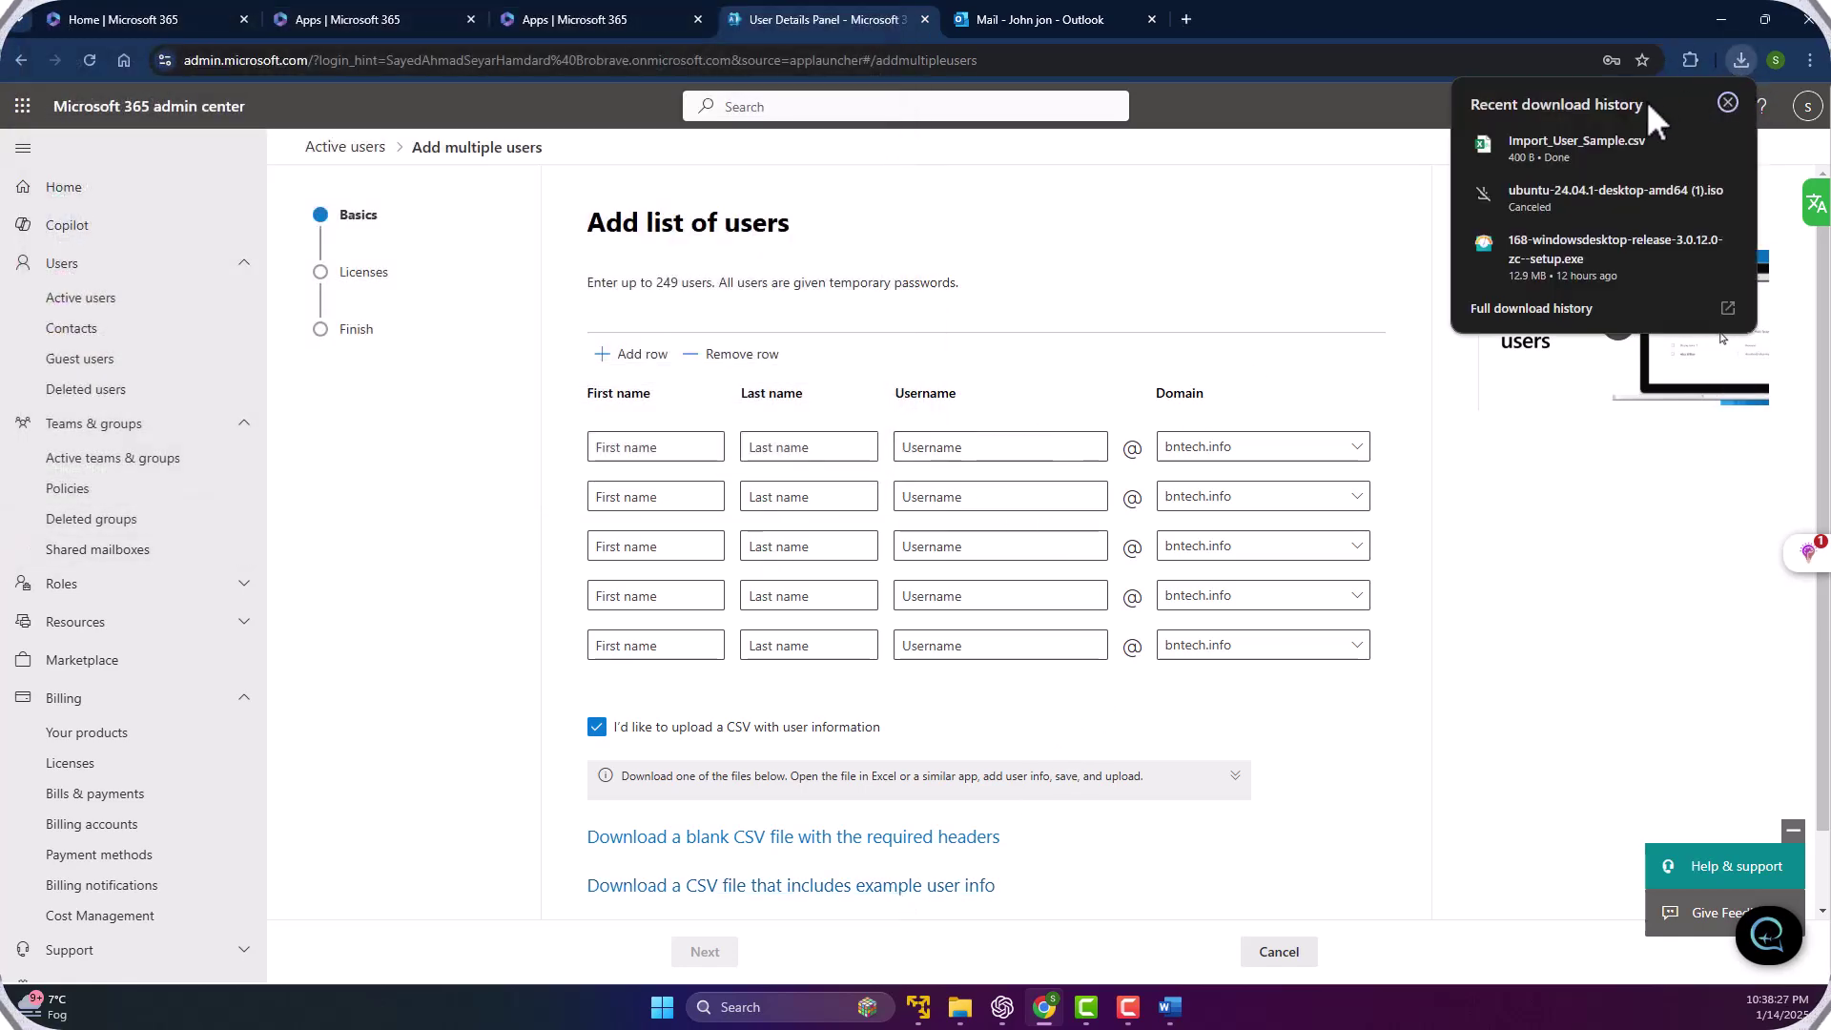
Open Import_User_Sample.csv in Excel and inspect the sample user's username and first name.
left_click(1548, 141)
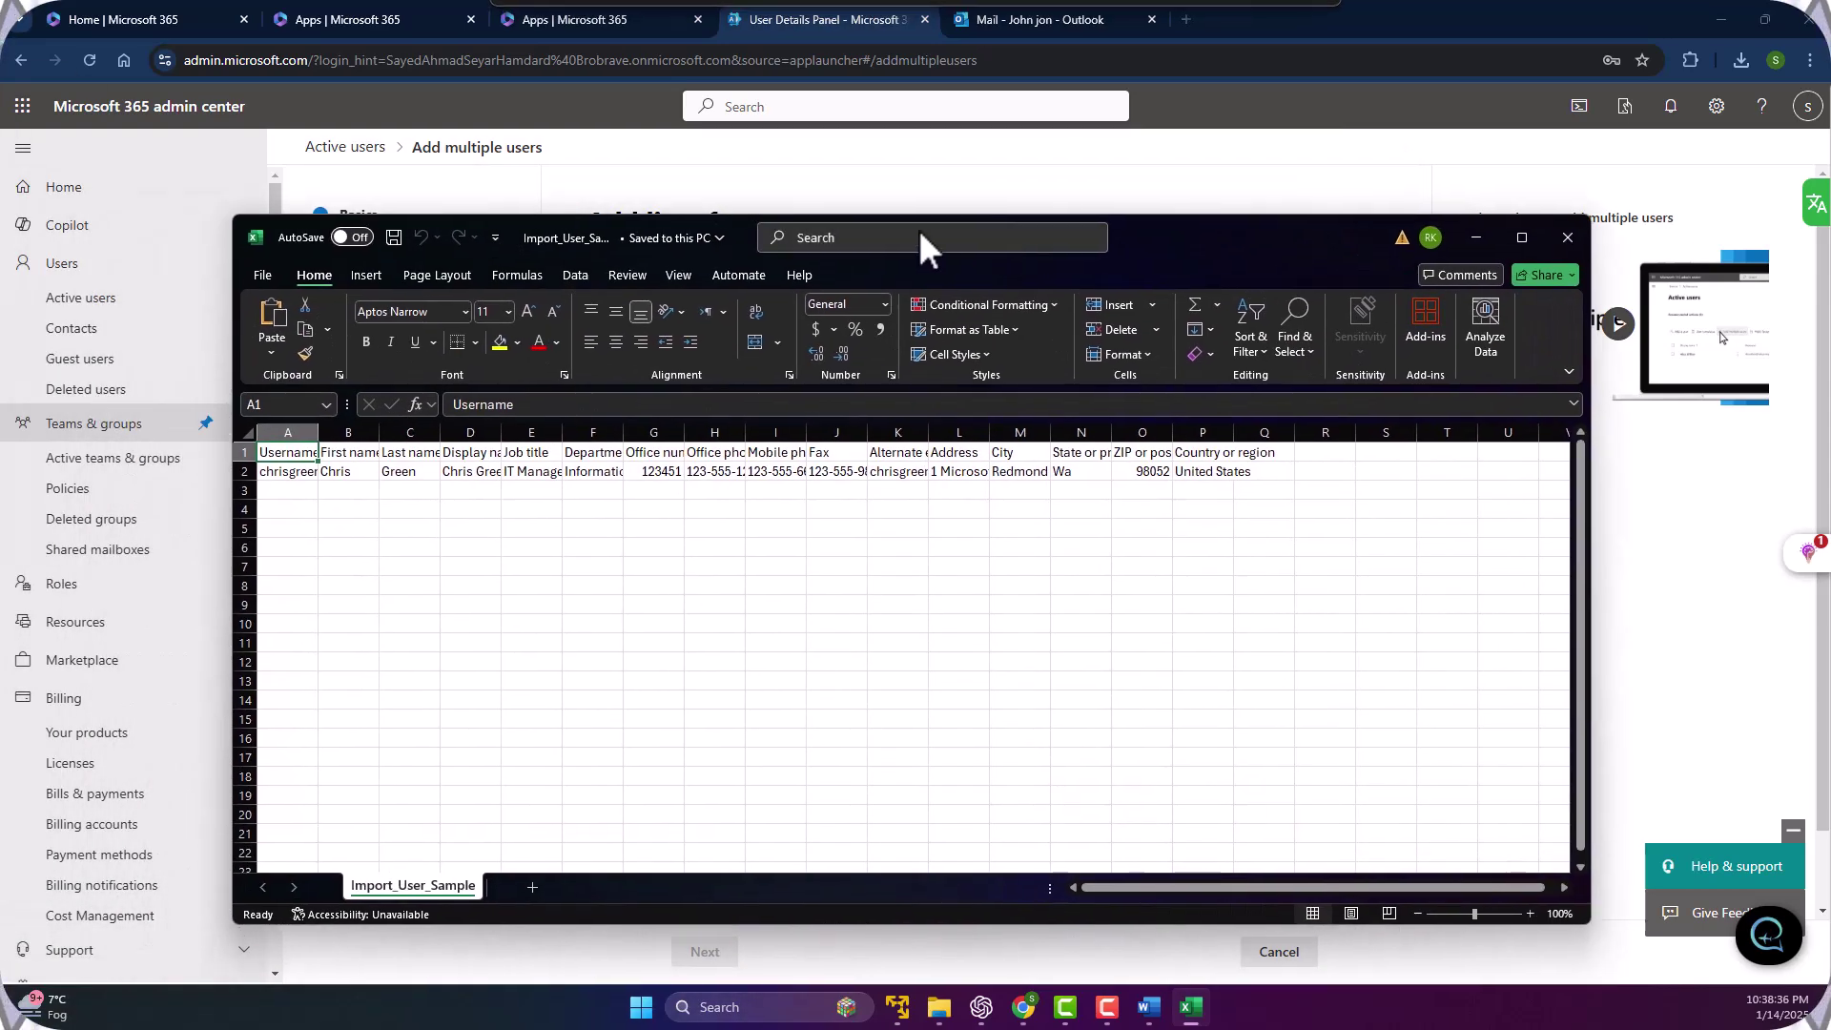
left_click_drag(1180, 229, 1288, 220)
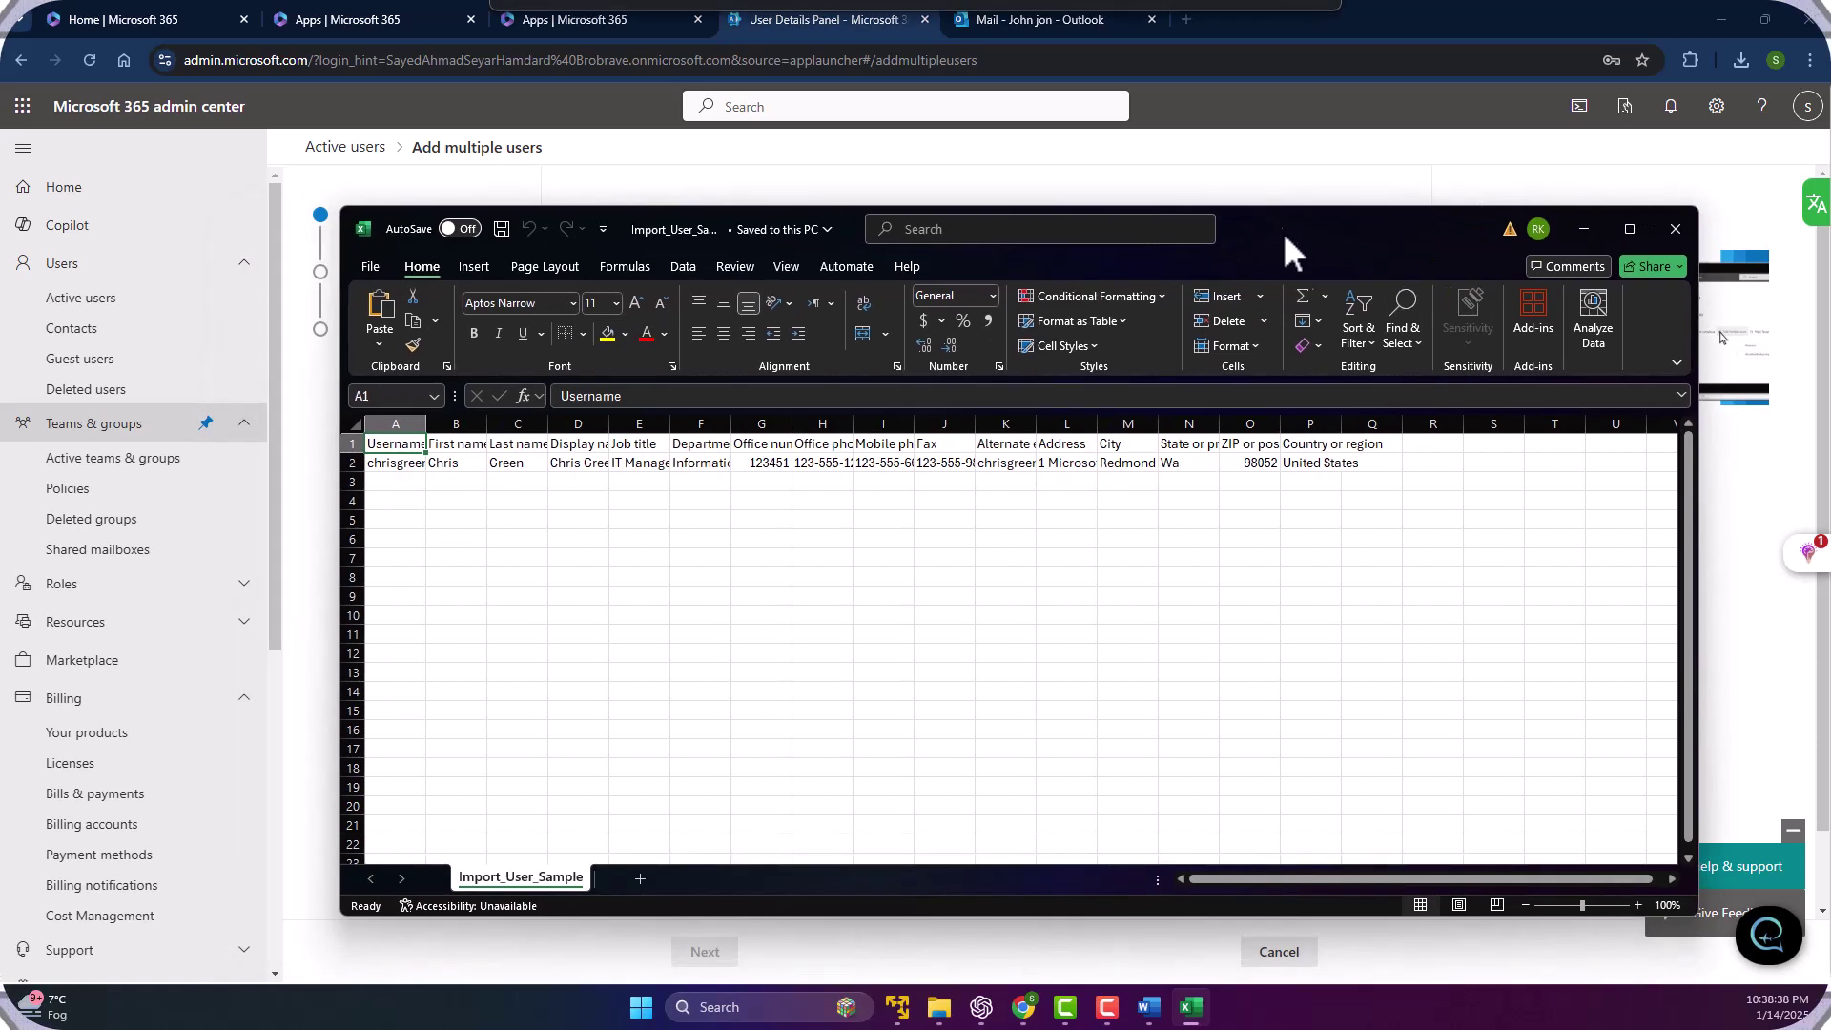
left_click(803, 481)
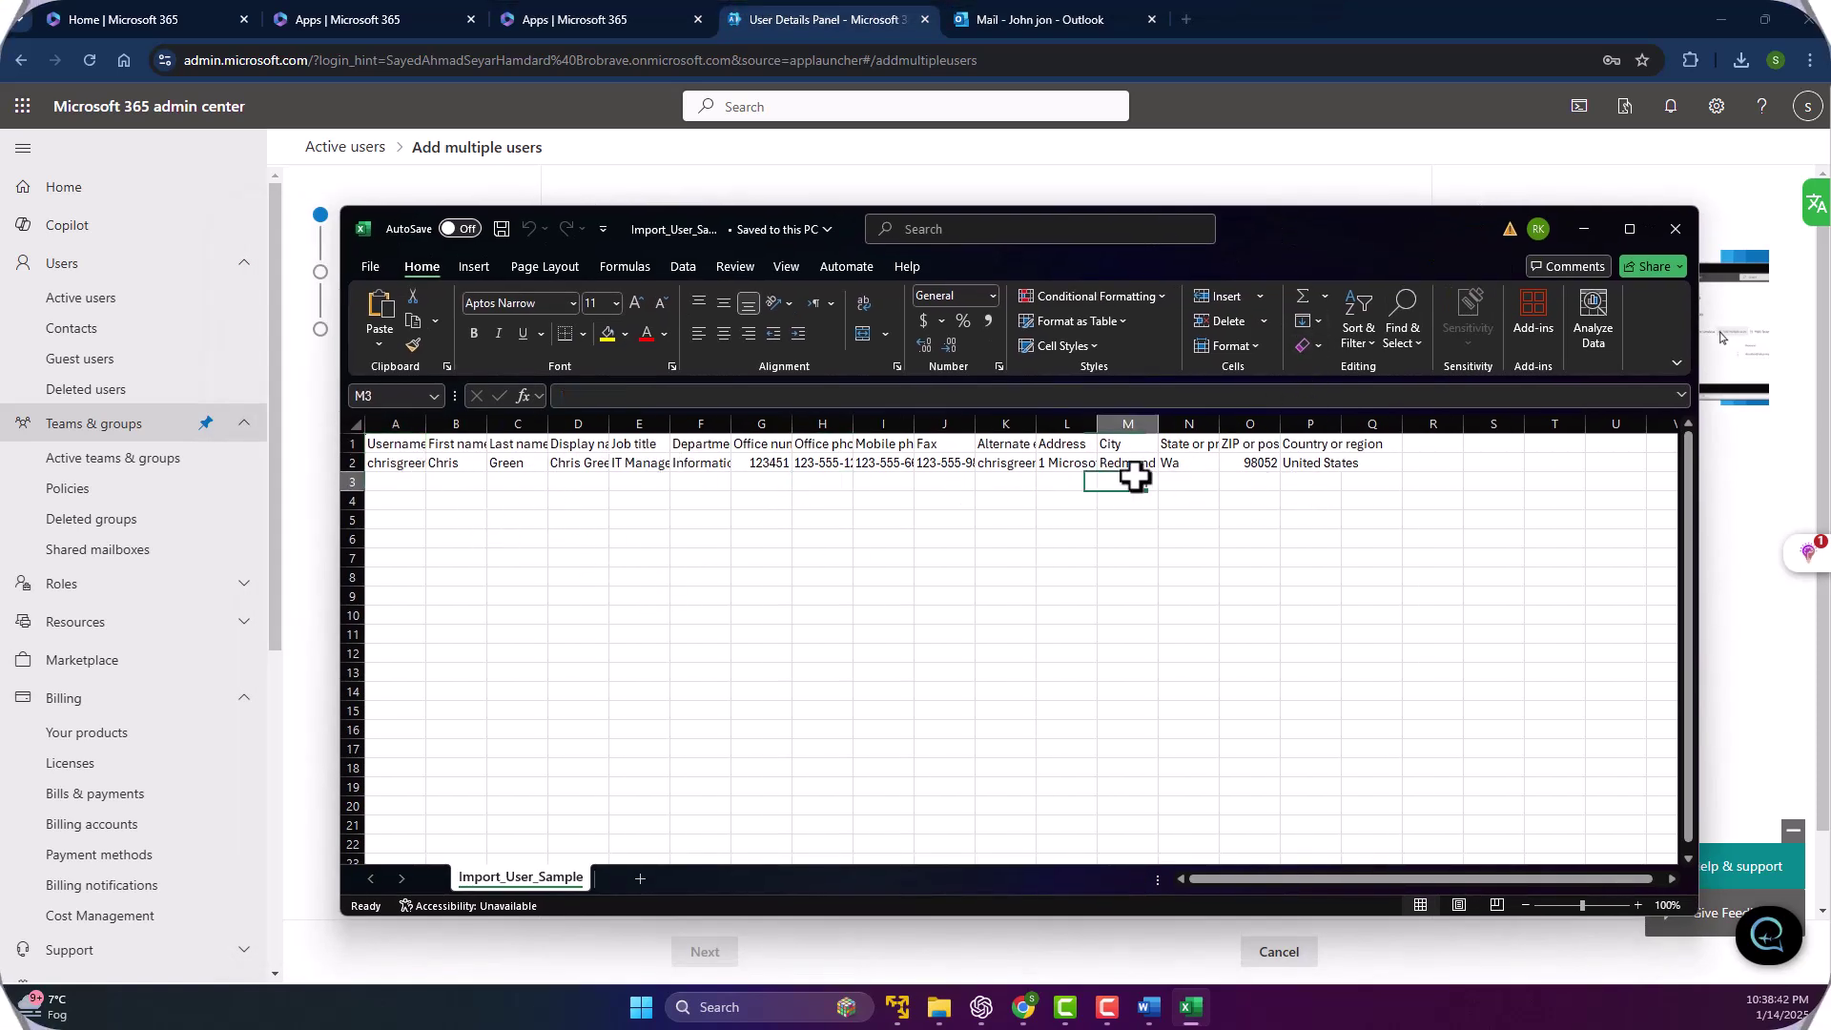
left_click(396, 464)
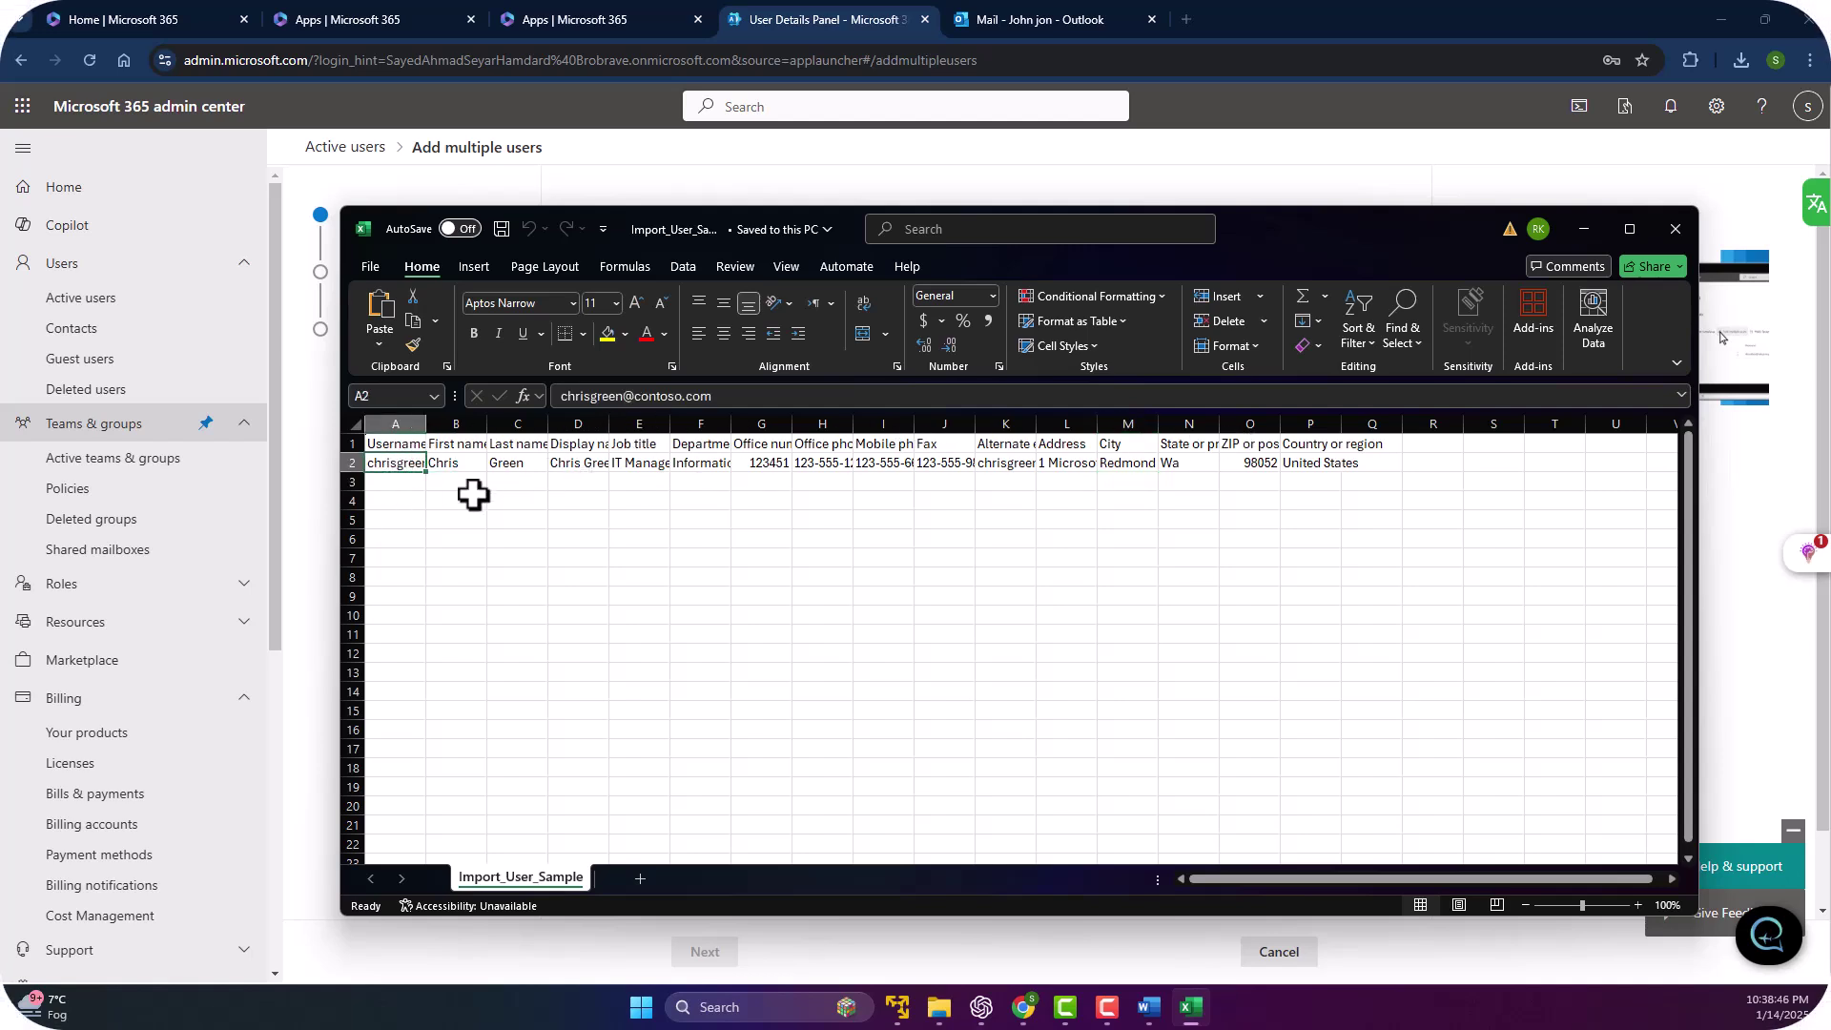
left_click(1287, 537)
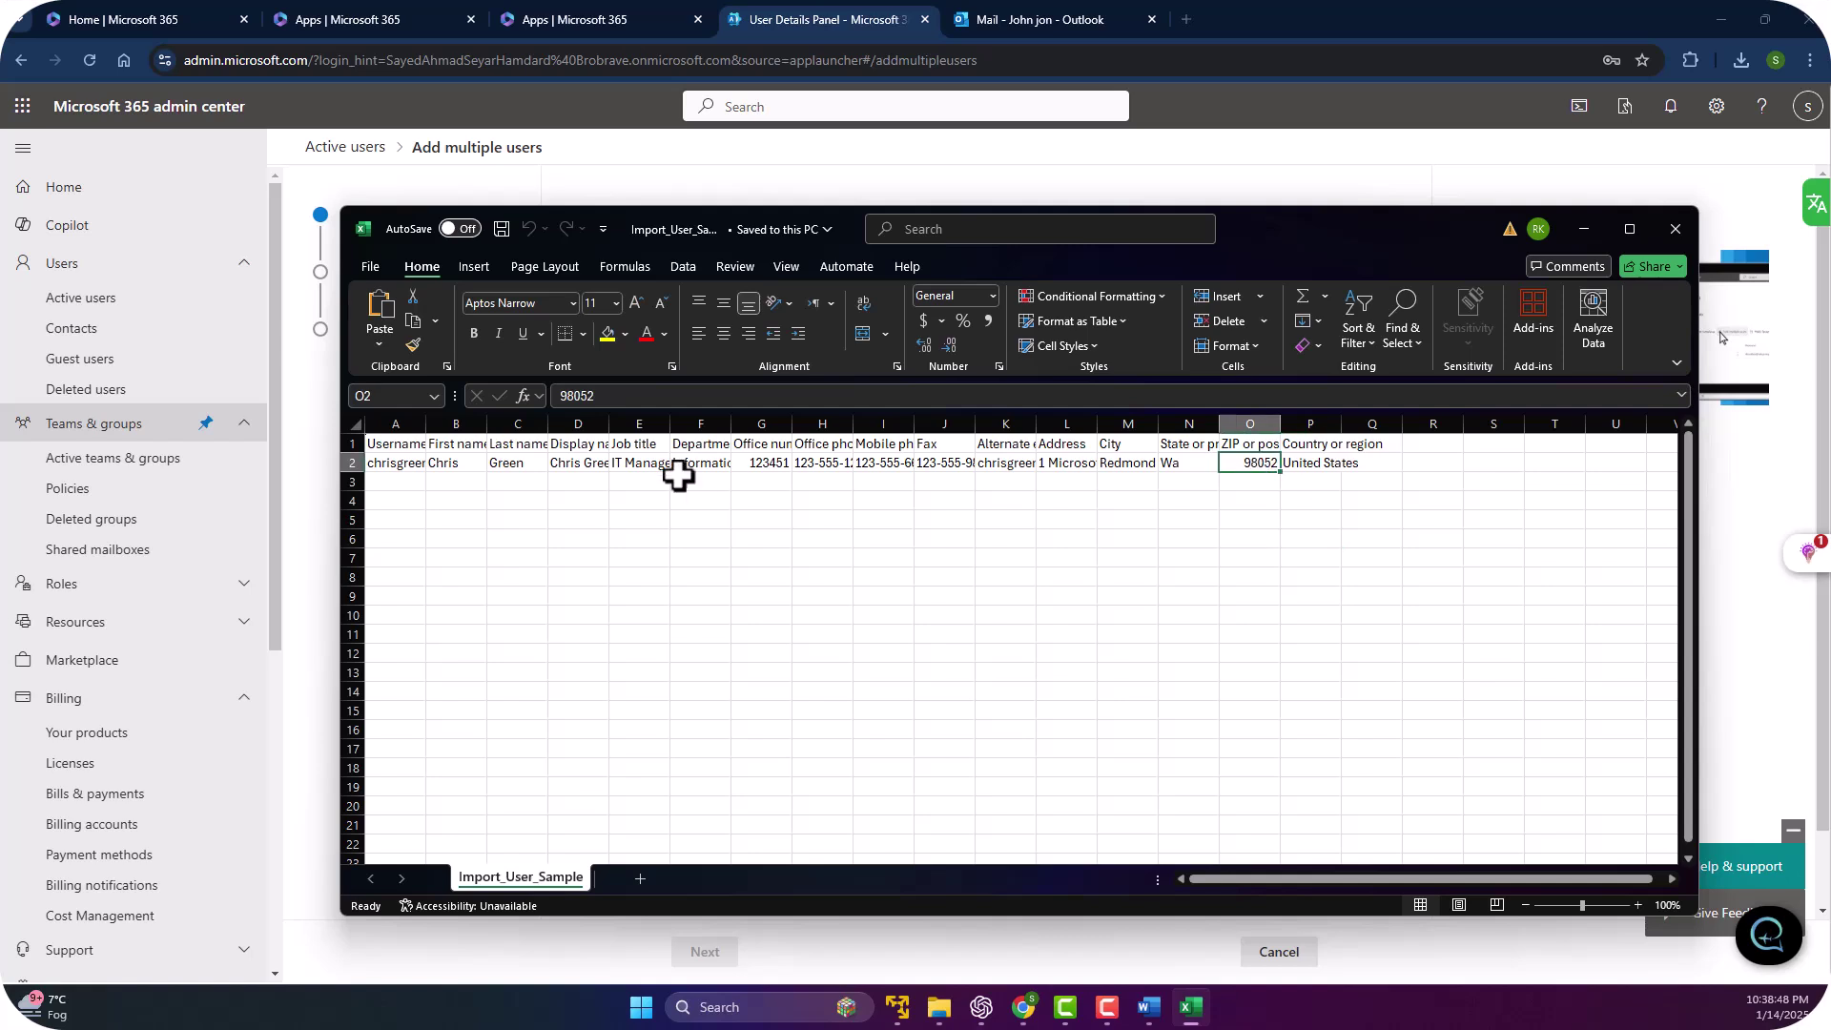
left_click(506, 520)
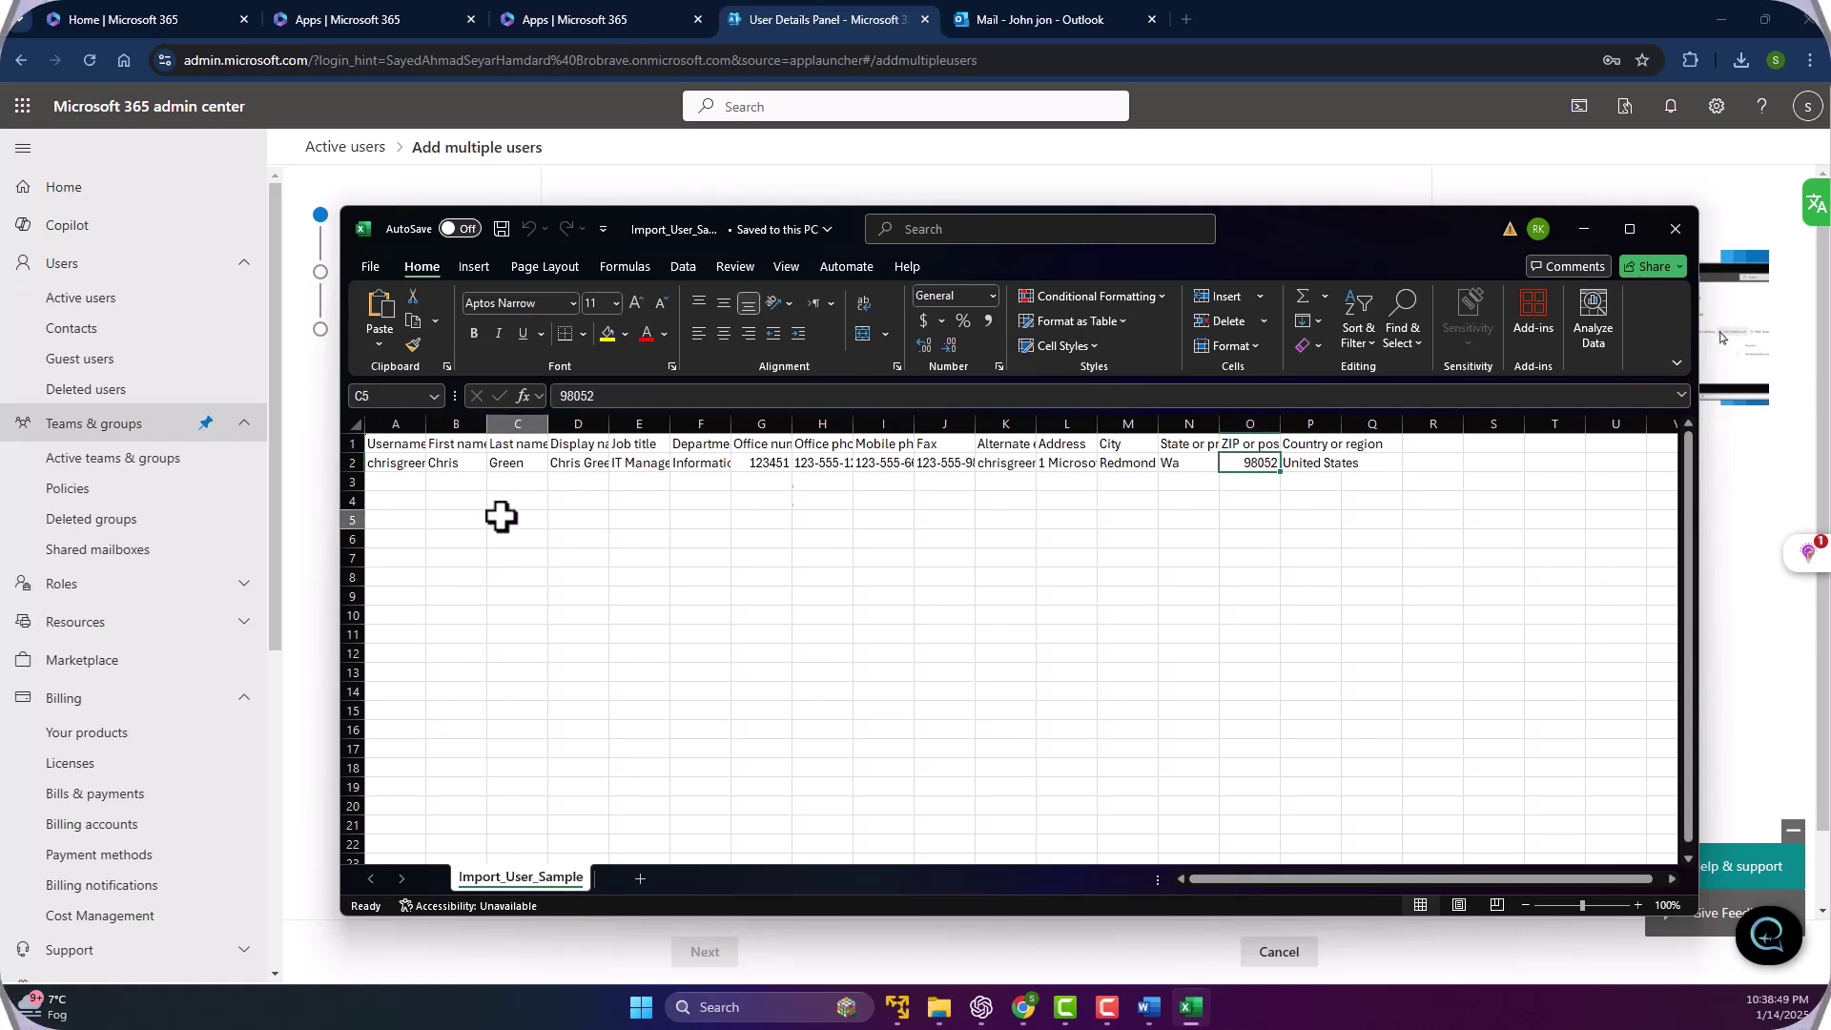
left_click(459, 462)
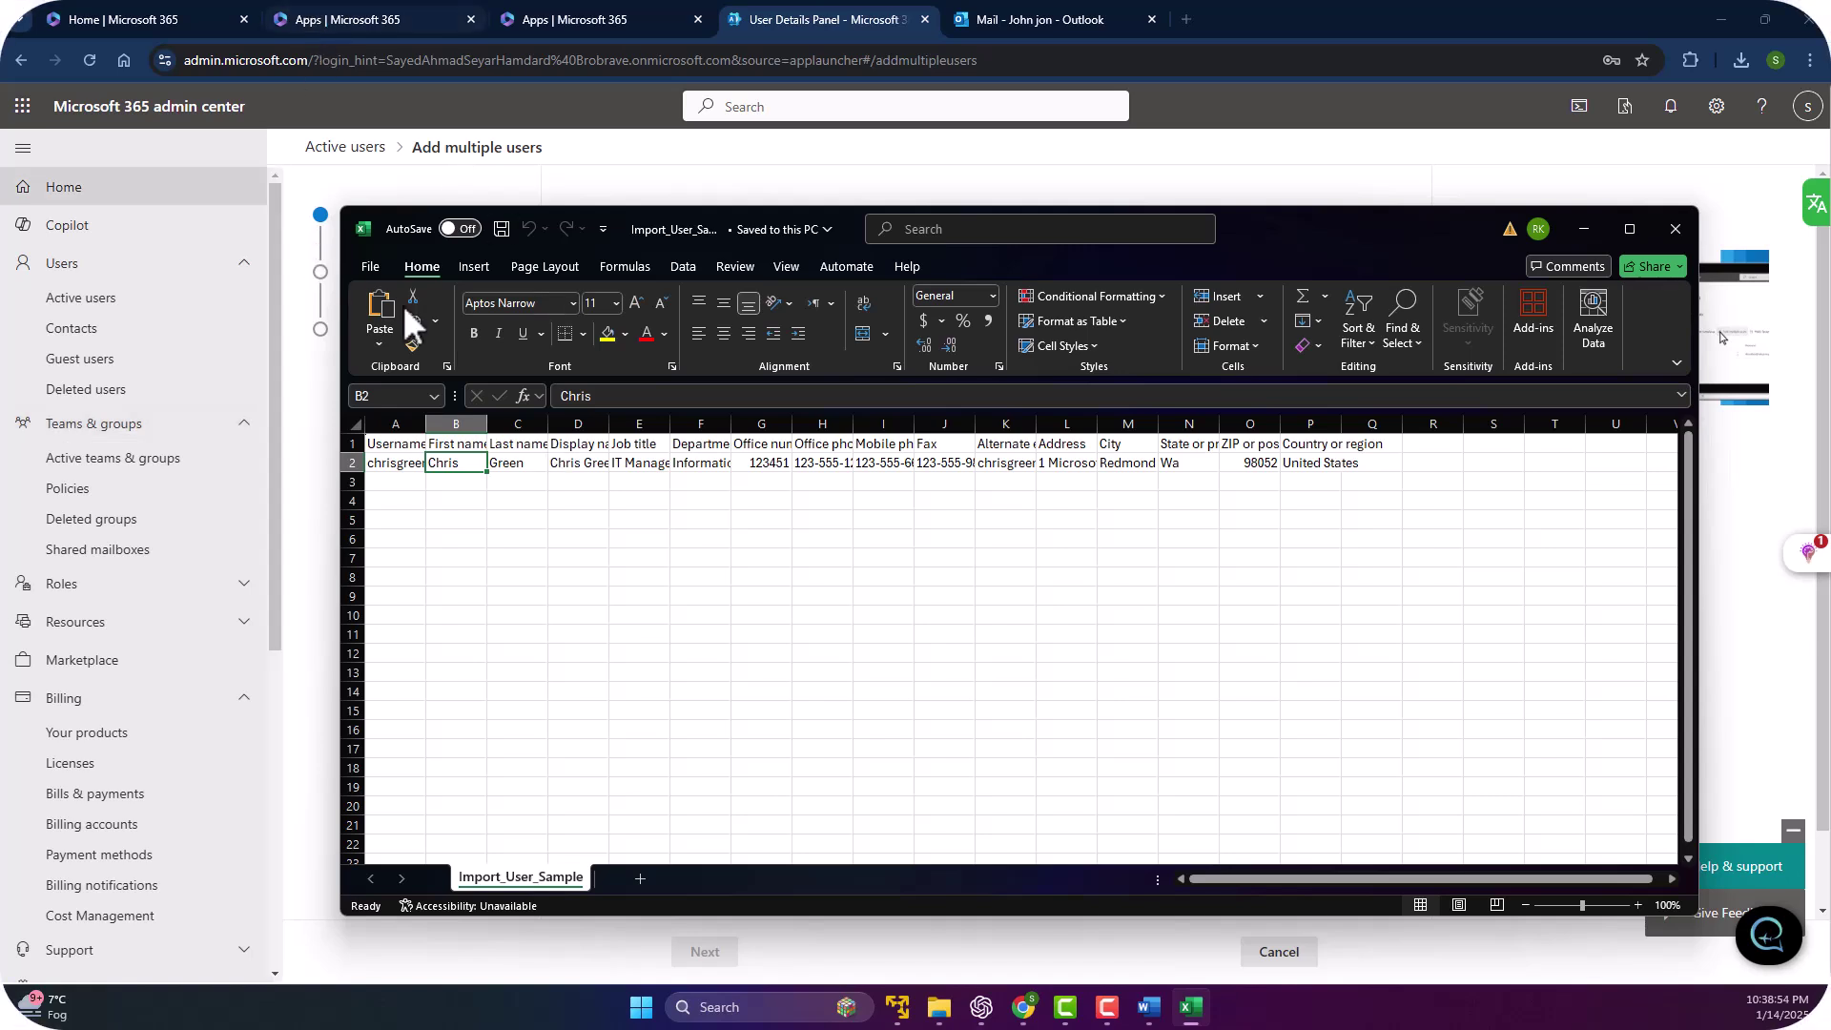
Copy the sample user in row 2 into rows 3 and 4.
left_click(345, 462)
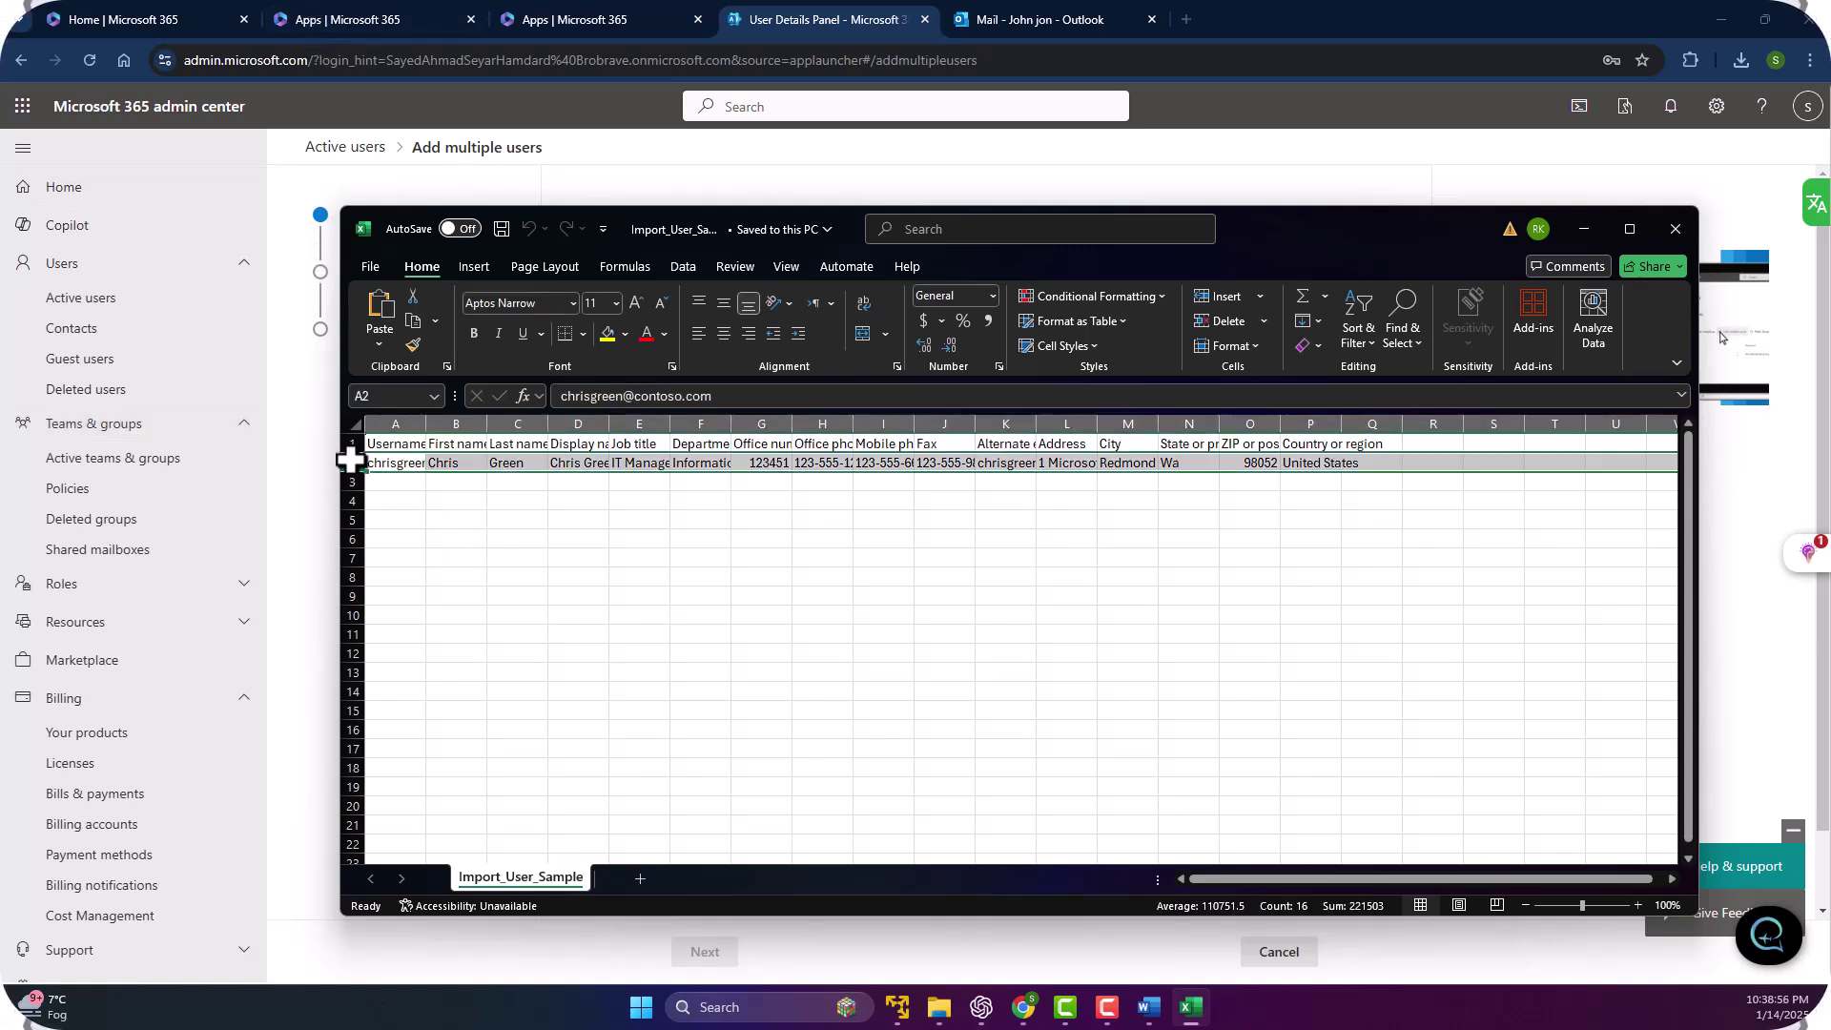
key("ctrl+c")
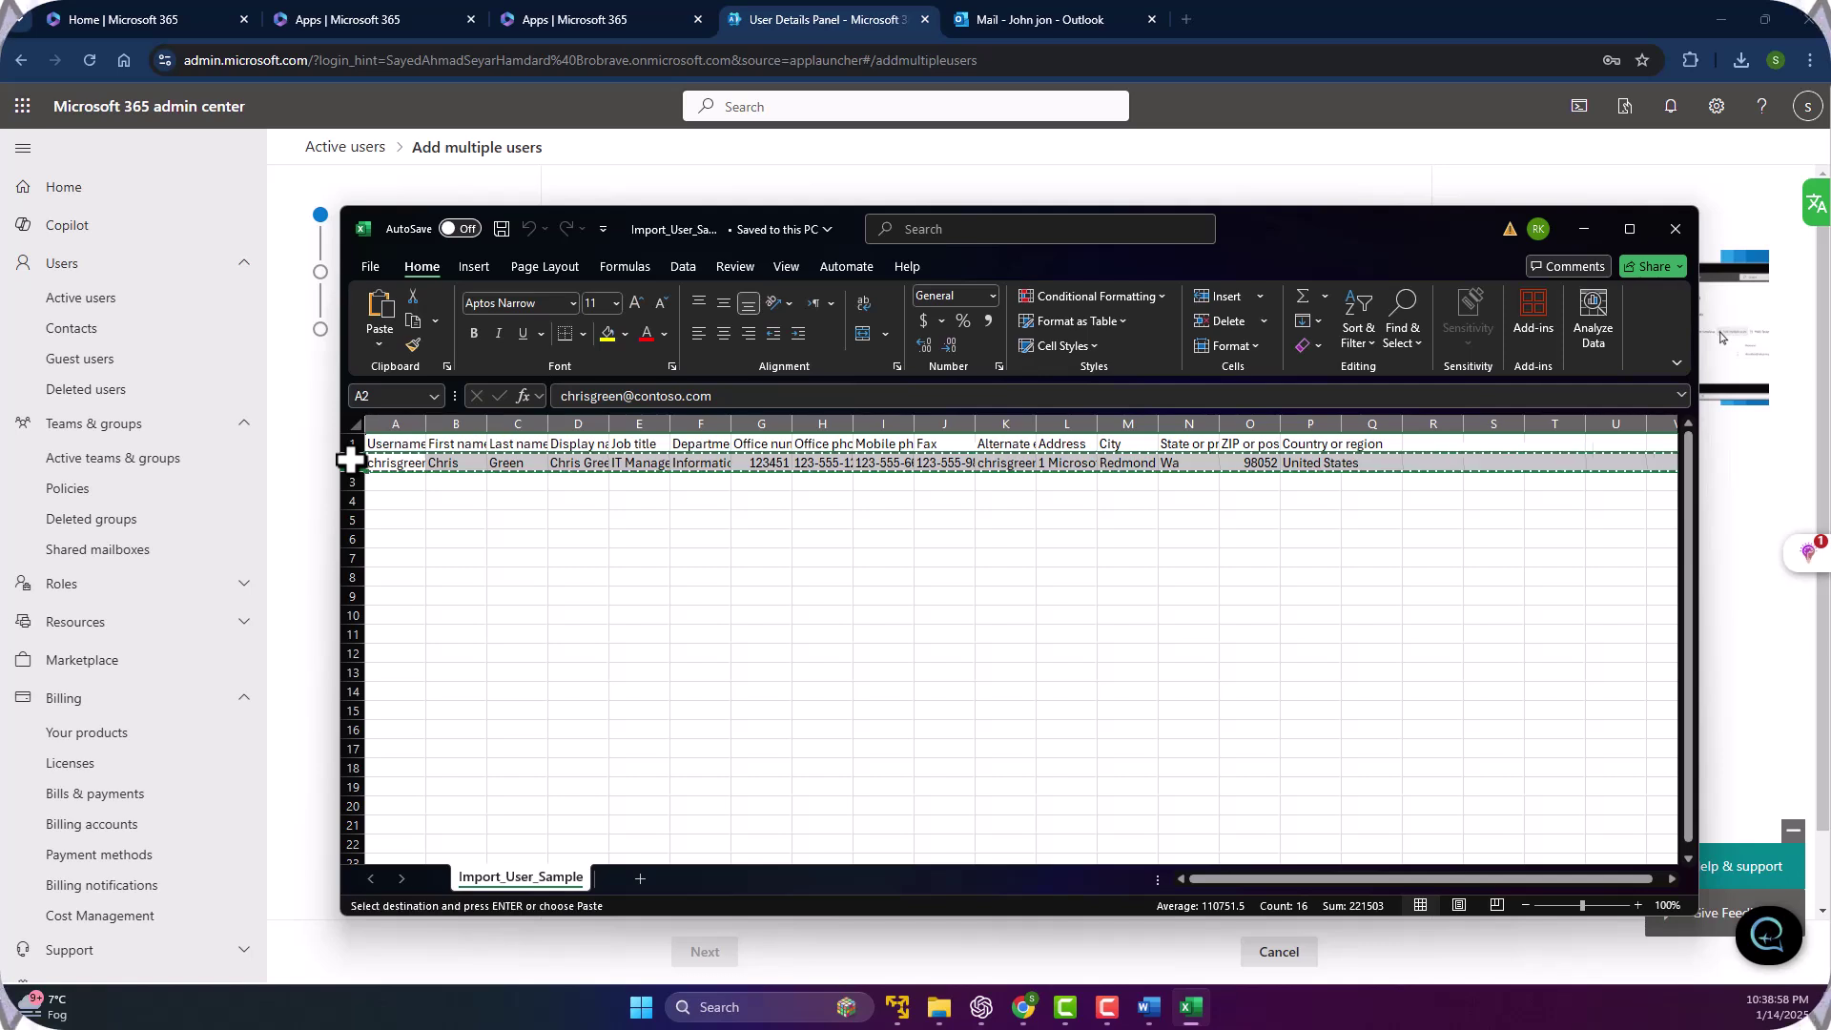
left_click(347, 481)
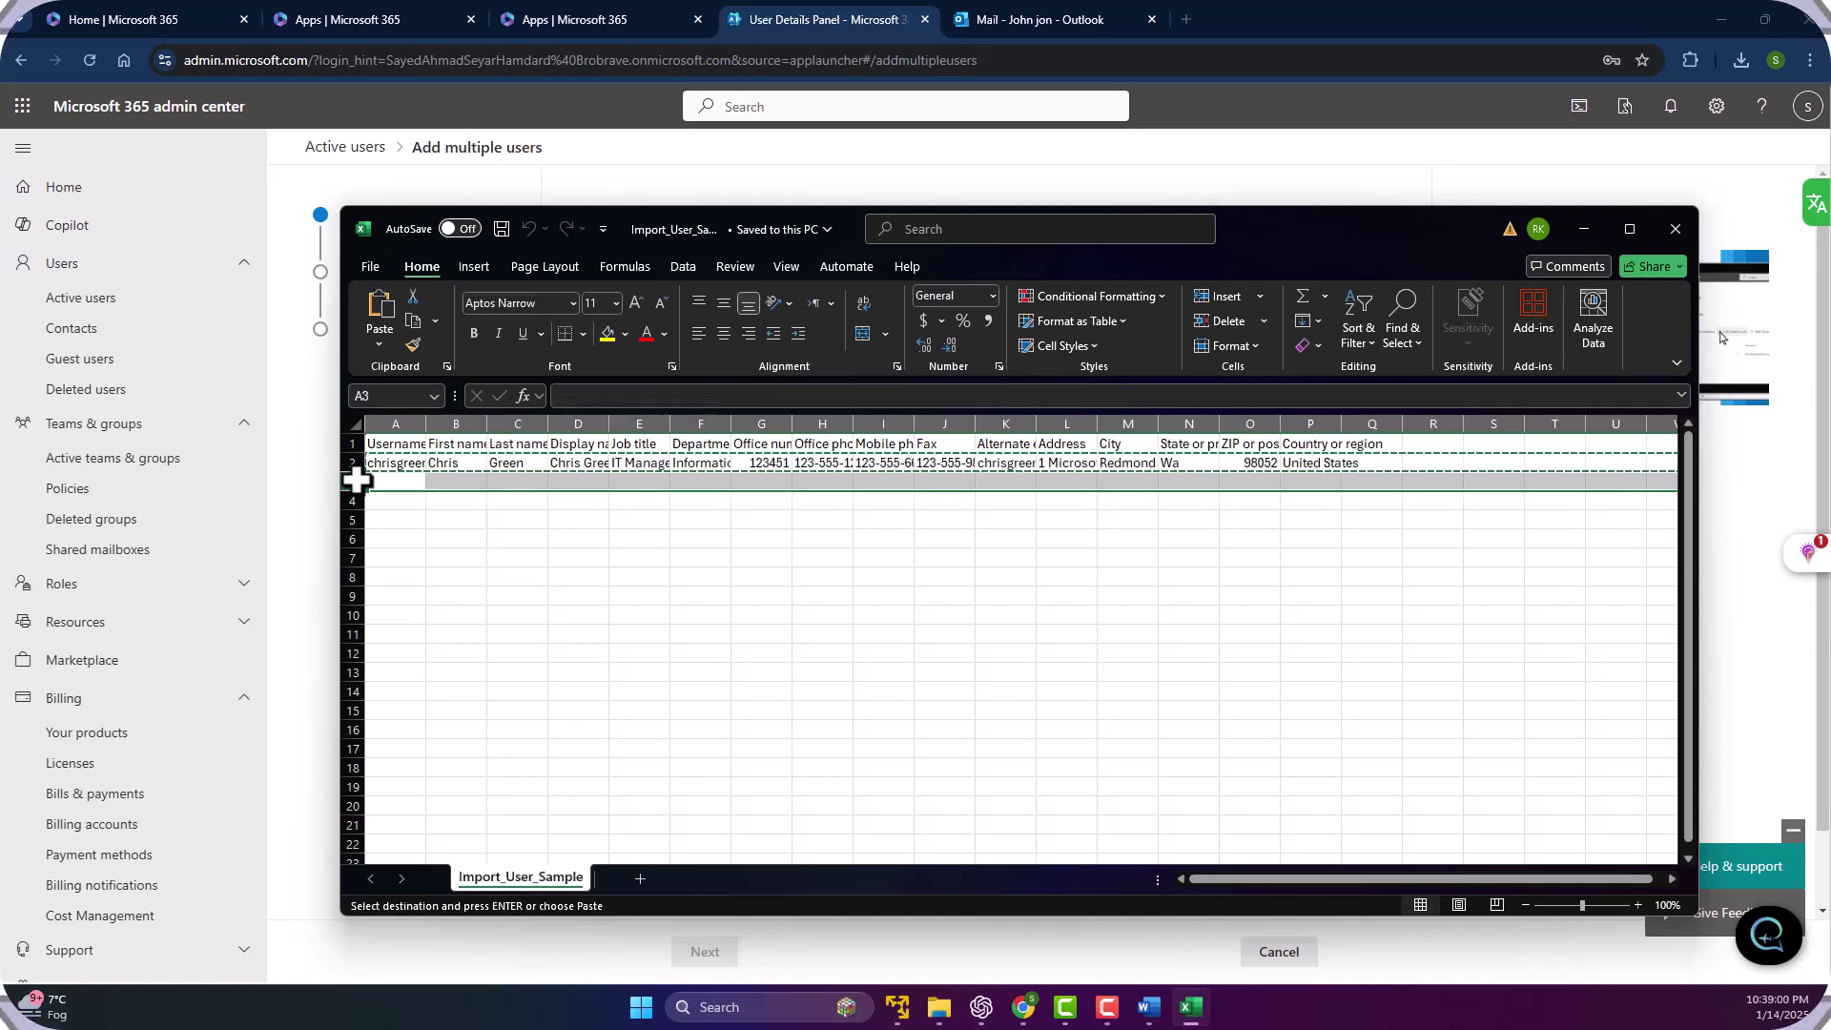
left_click(354, 500)
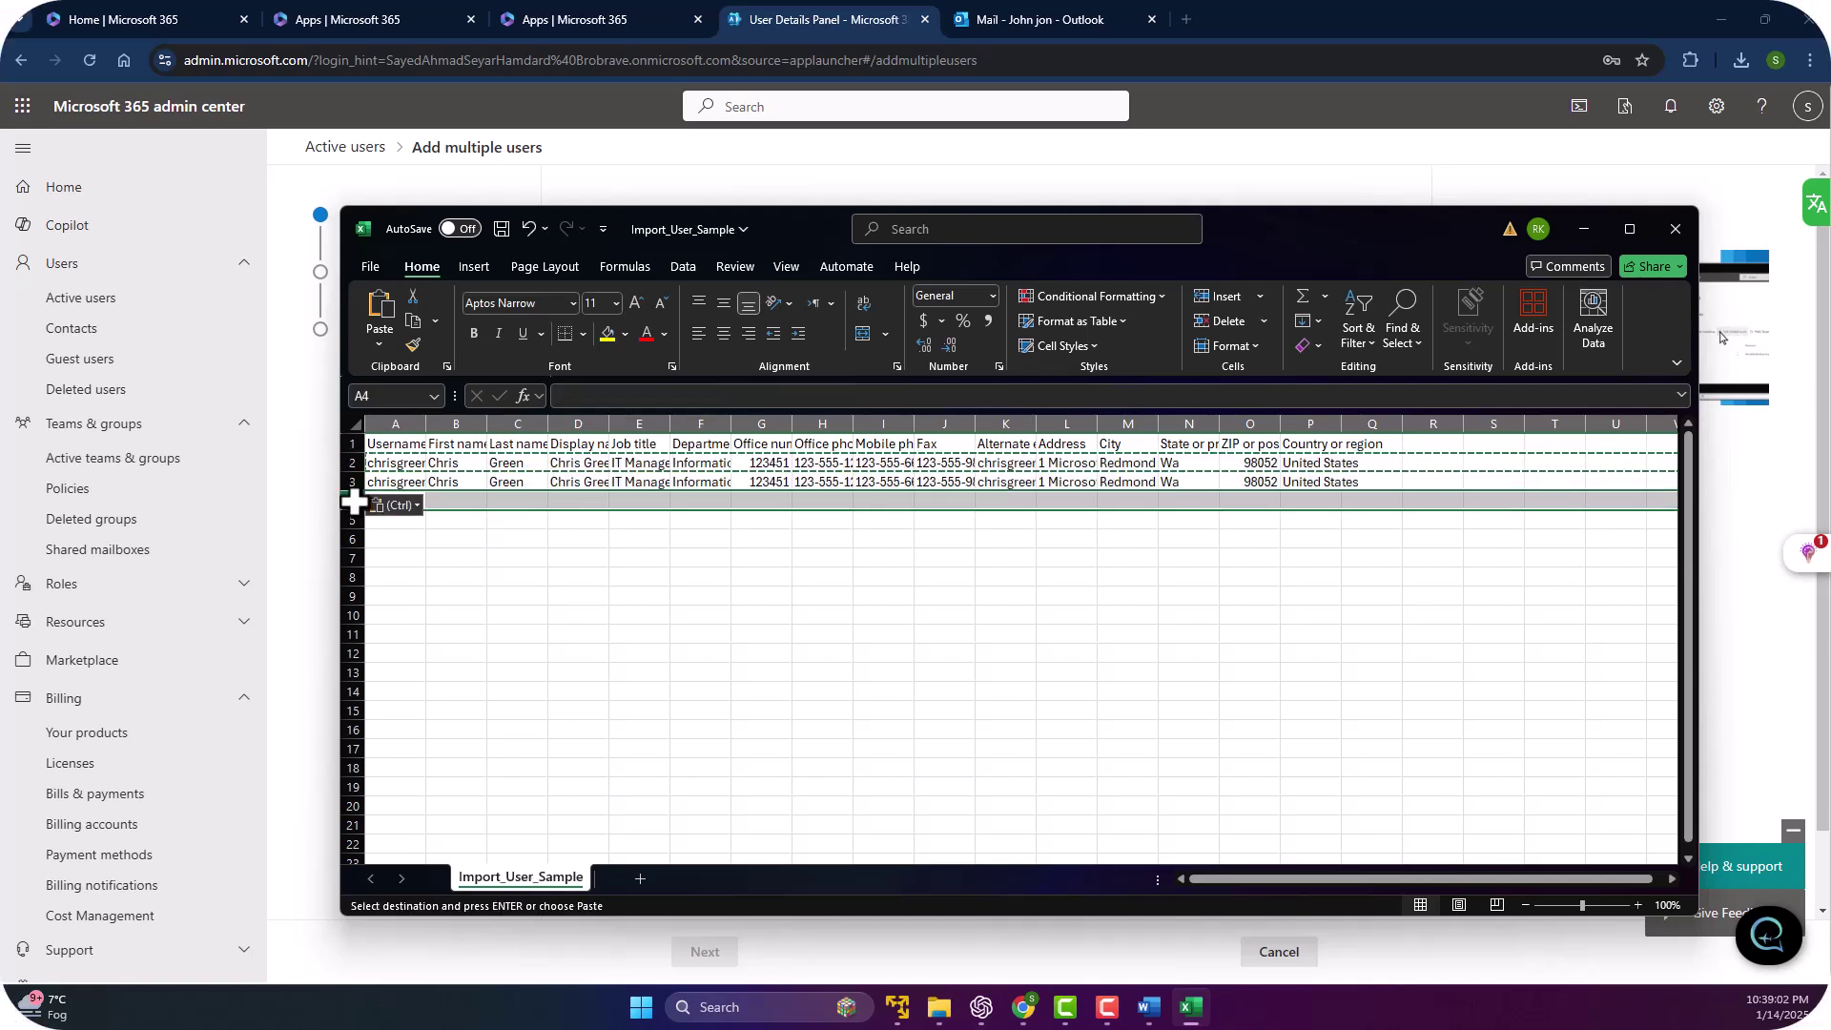
key("ctrl+v")
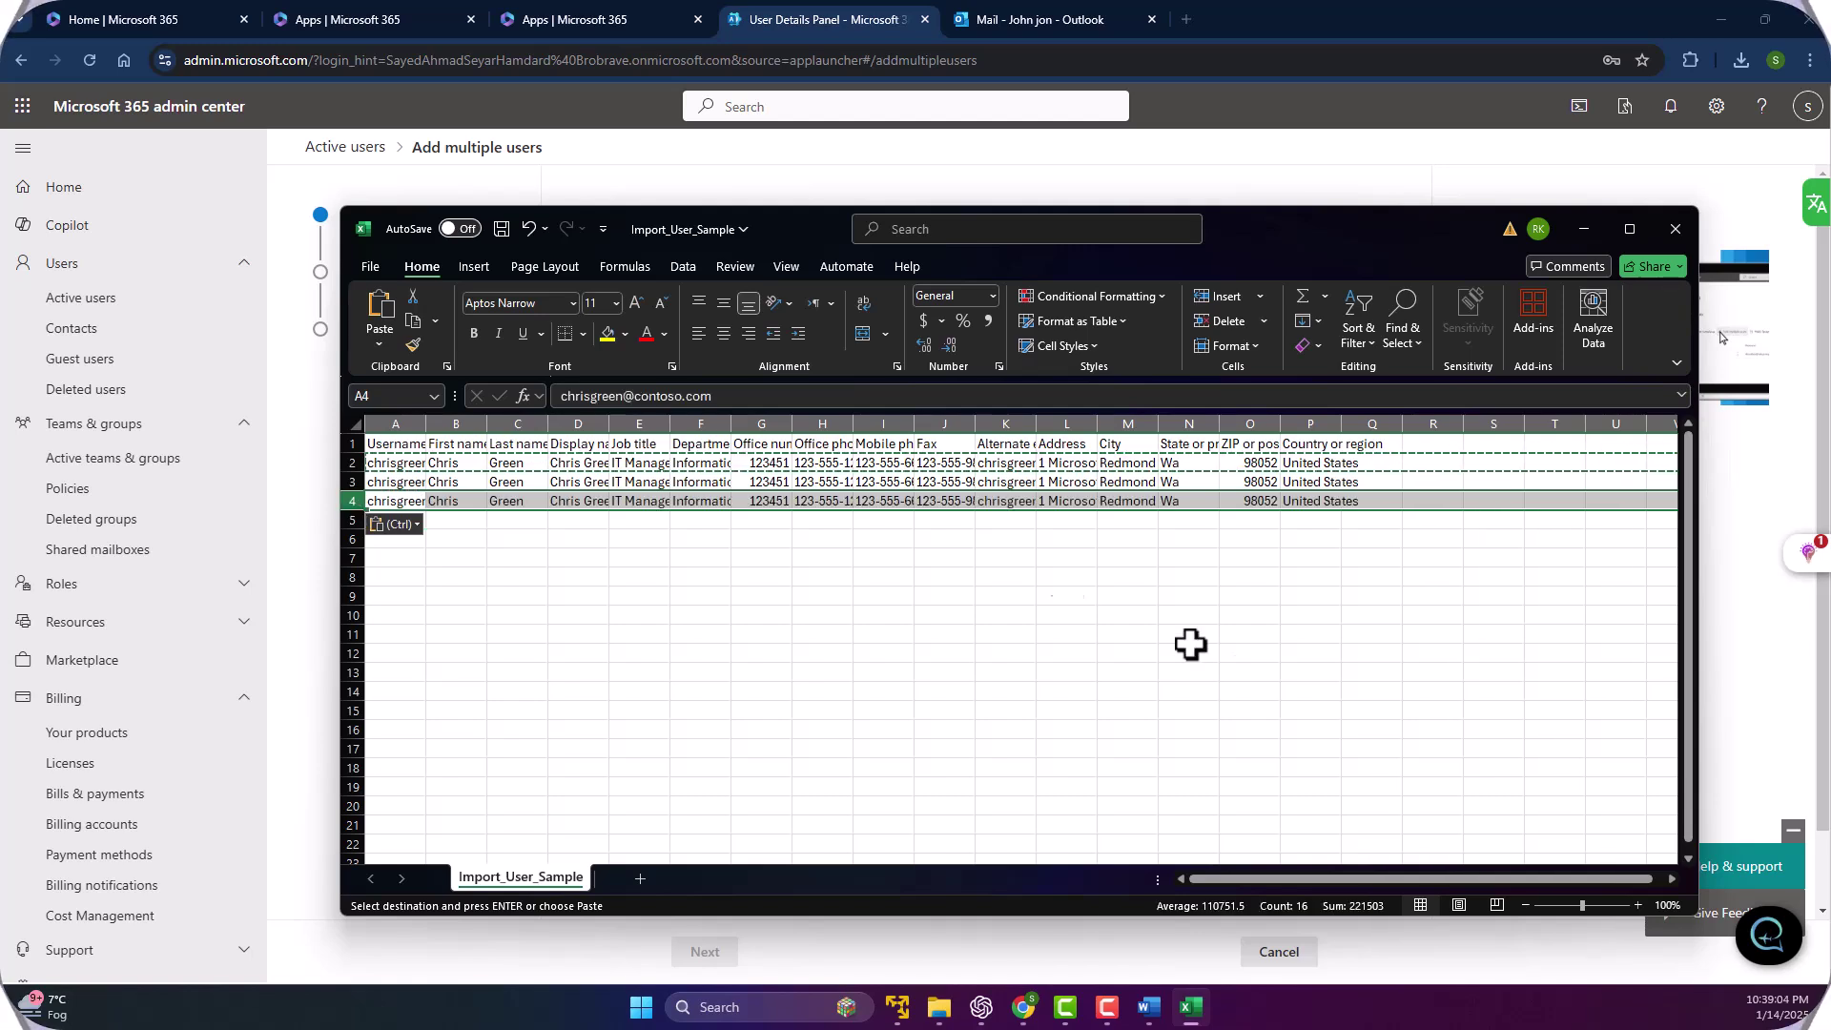
left_click(521, 578)
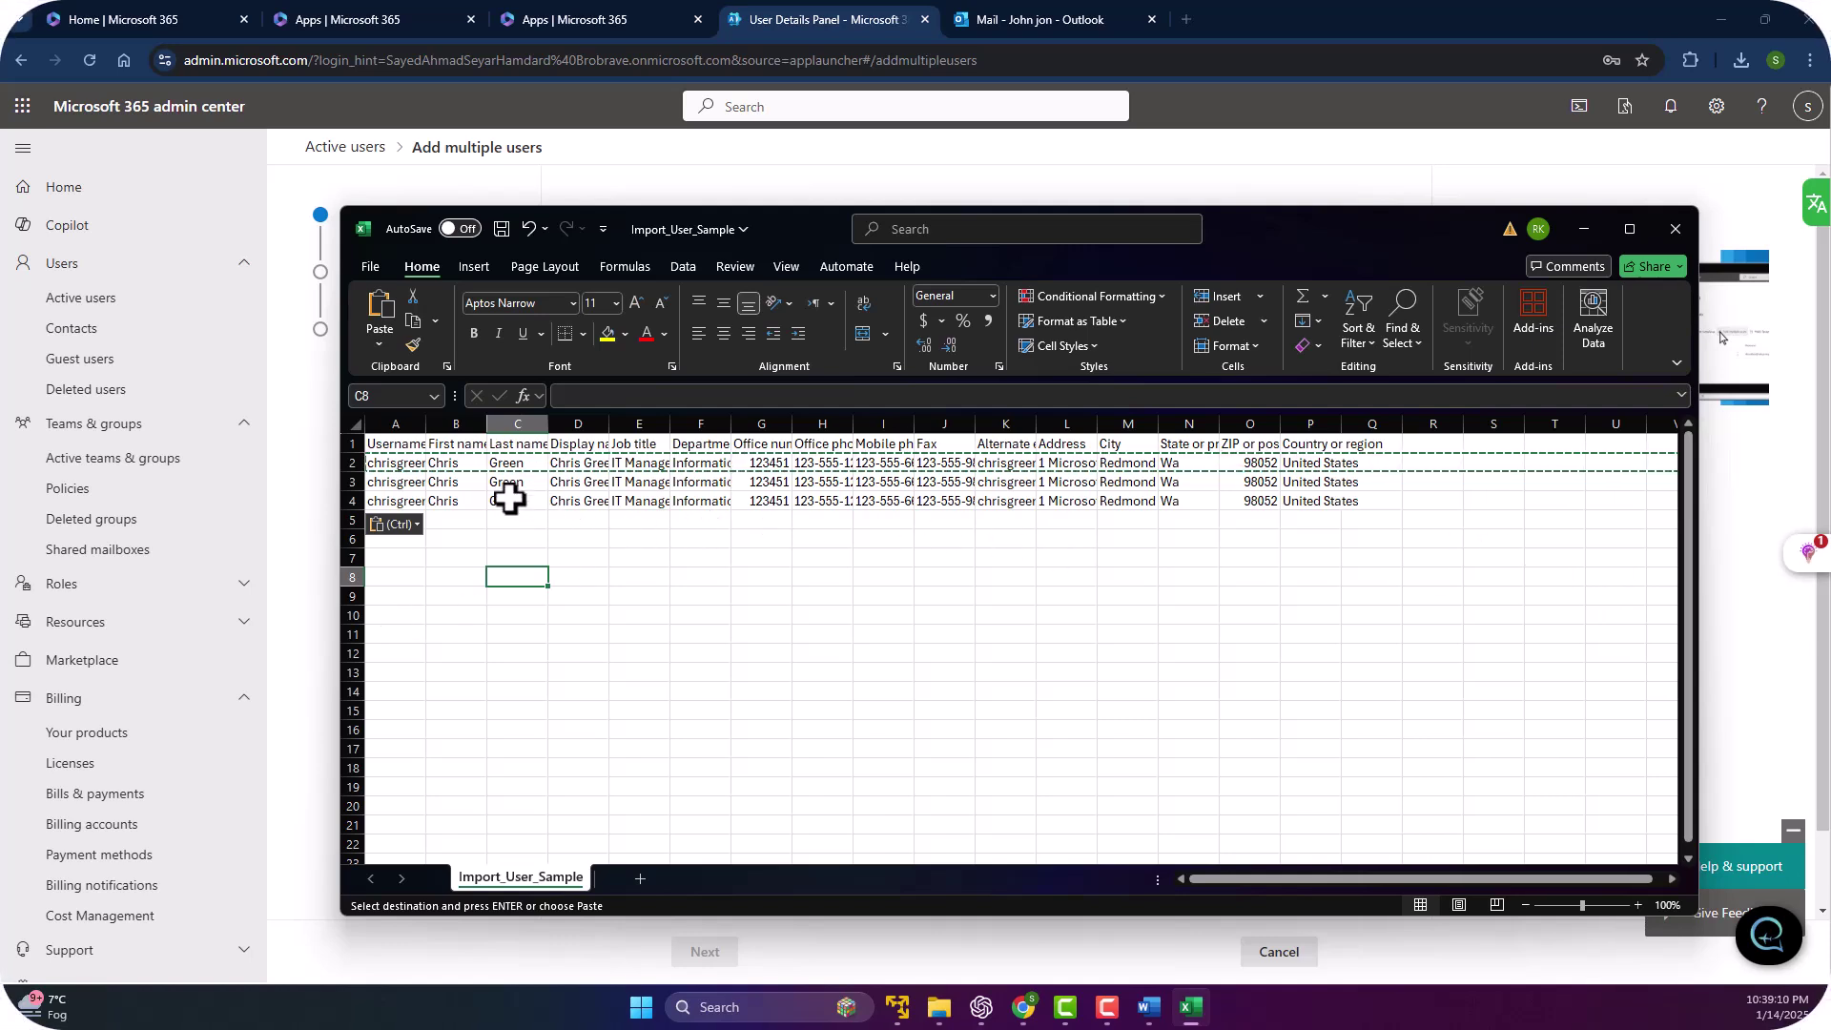
left_click(505, 465)
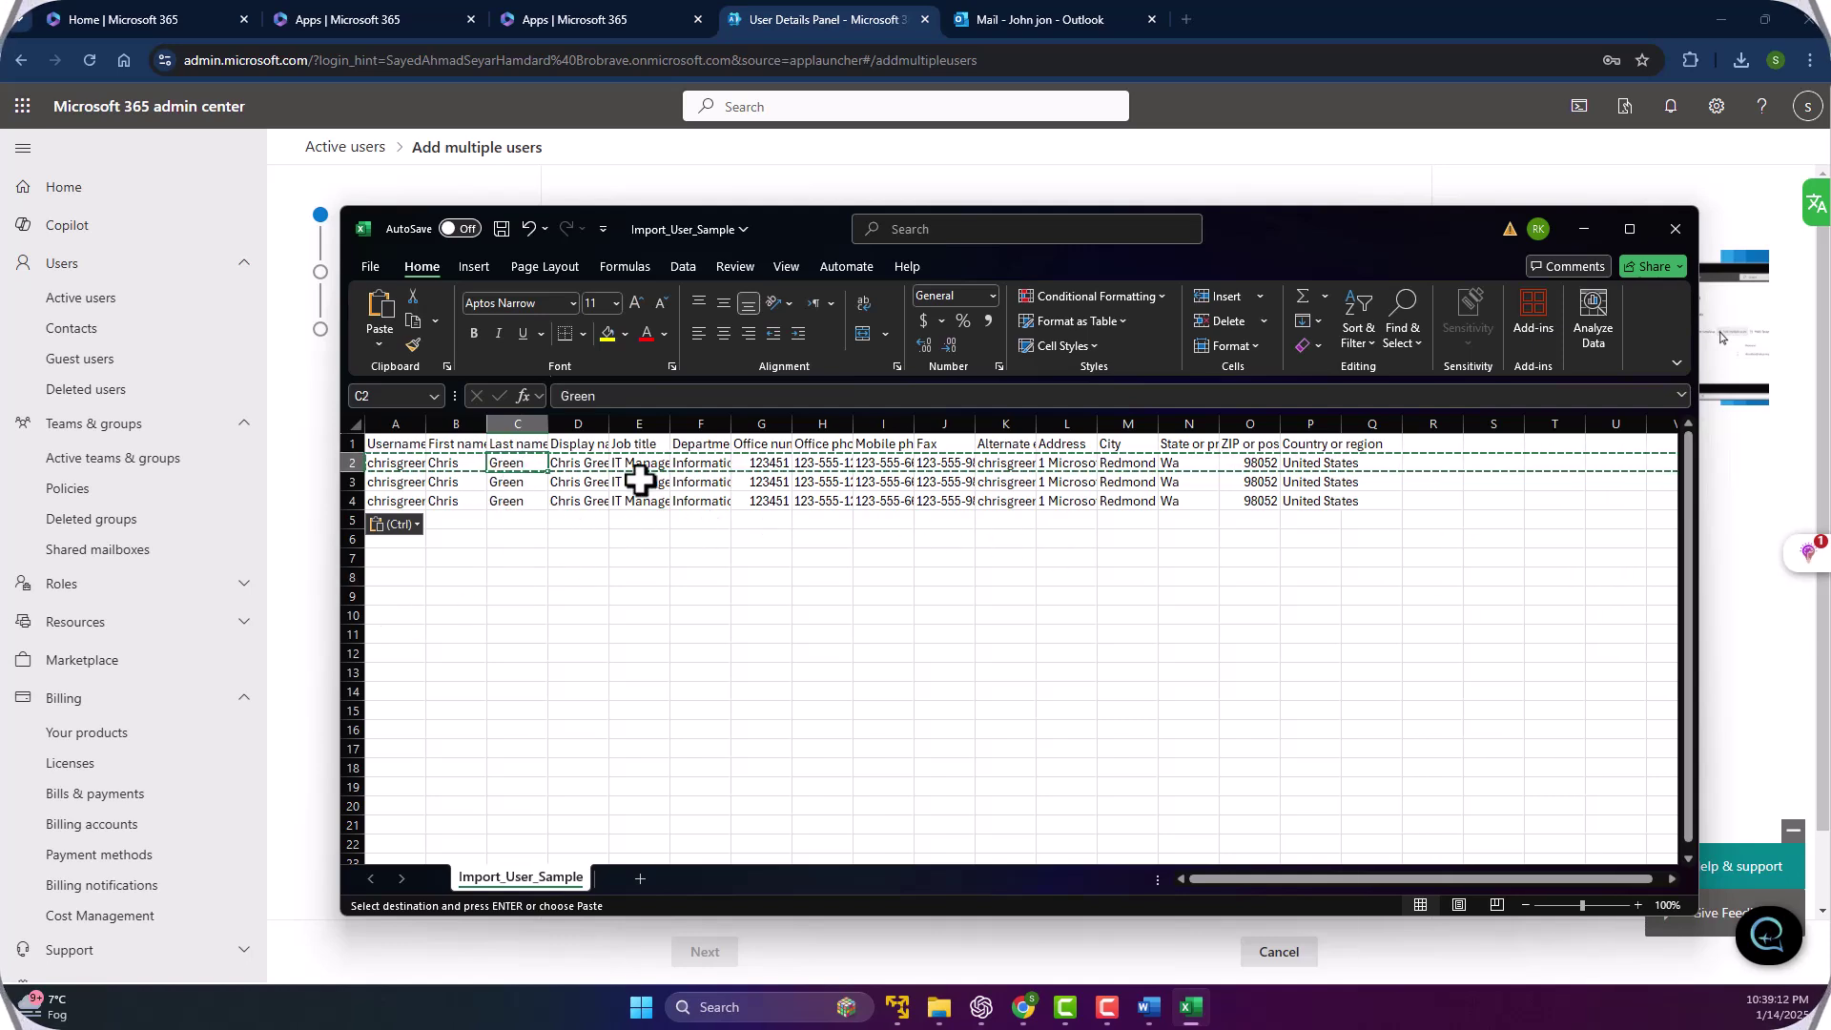
left_click(522, 481)
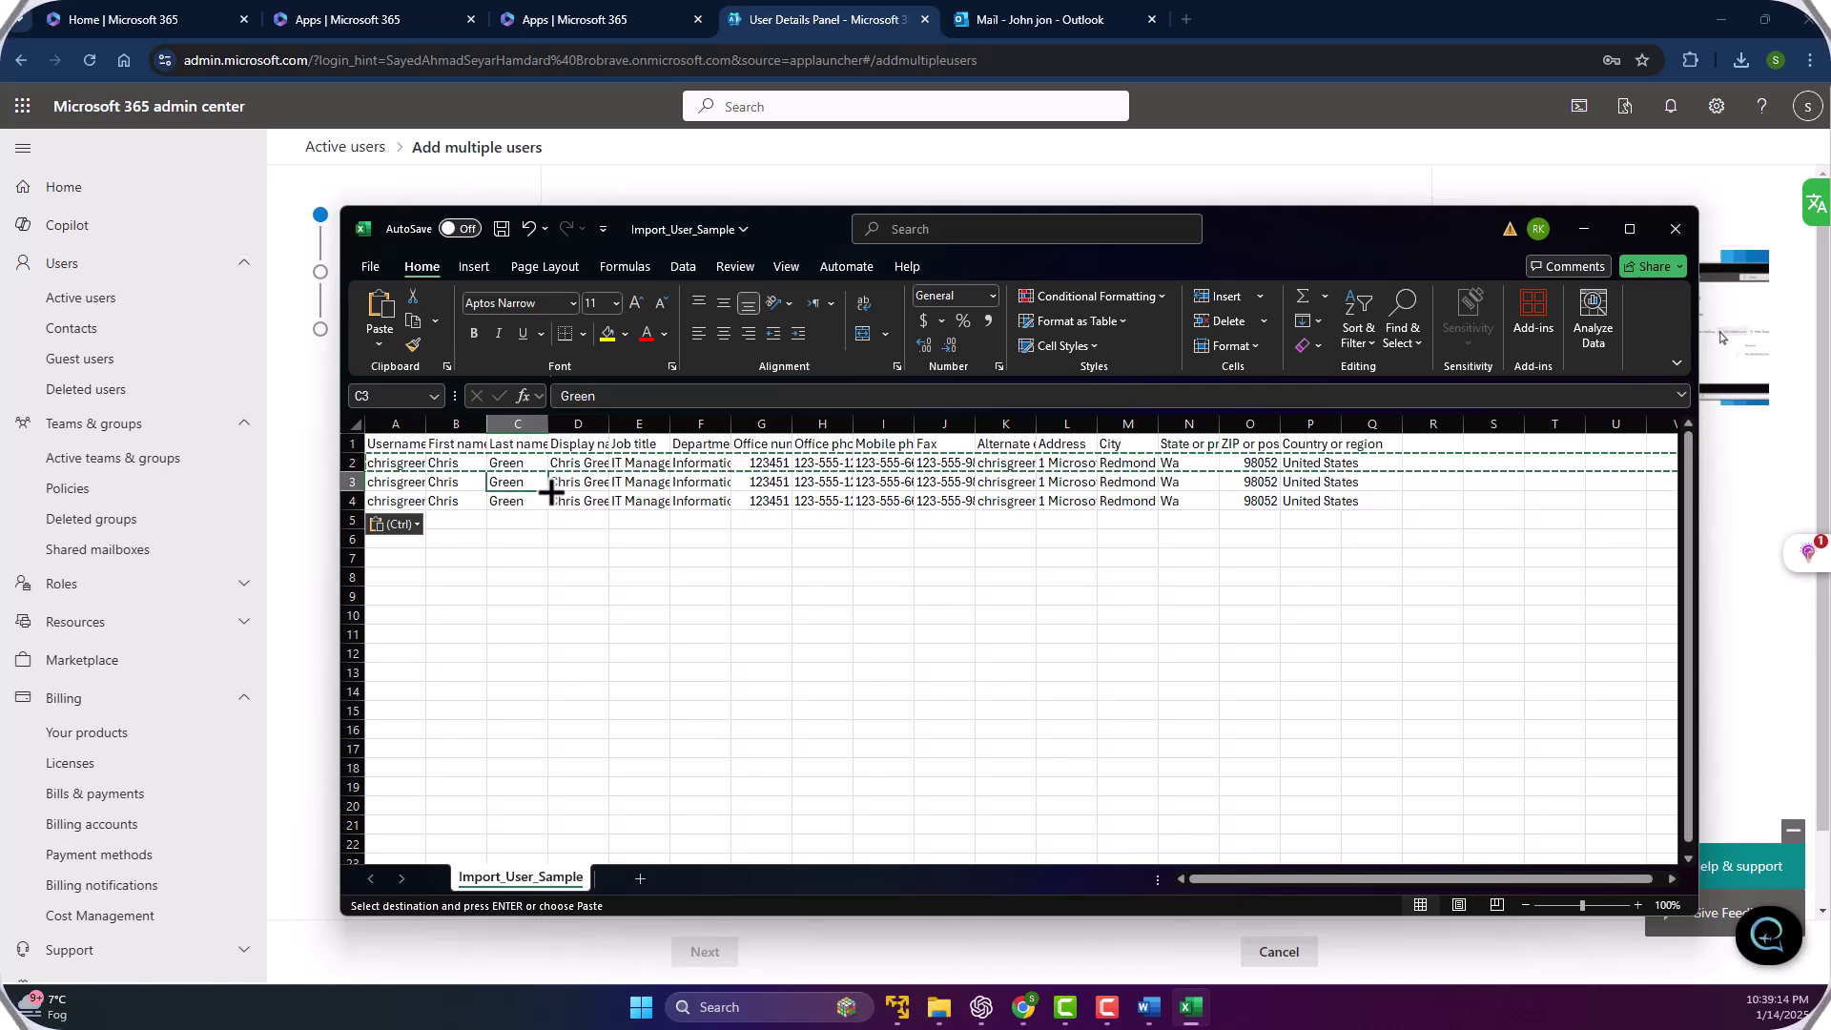
Set the last names to blue in C3 and yellow in C4.
type("blu")
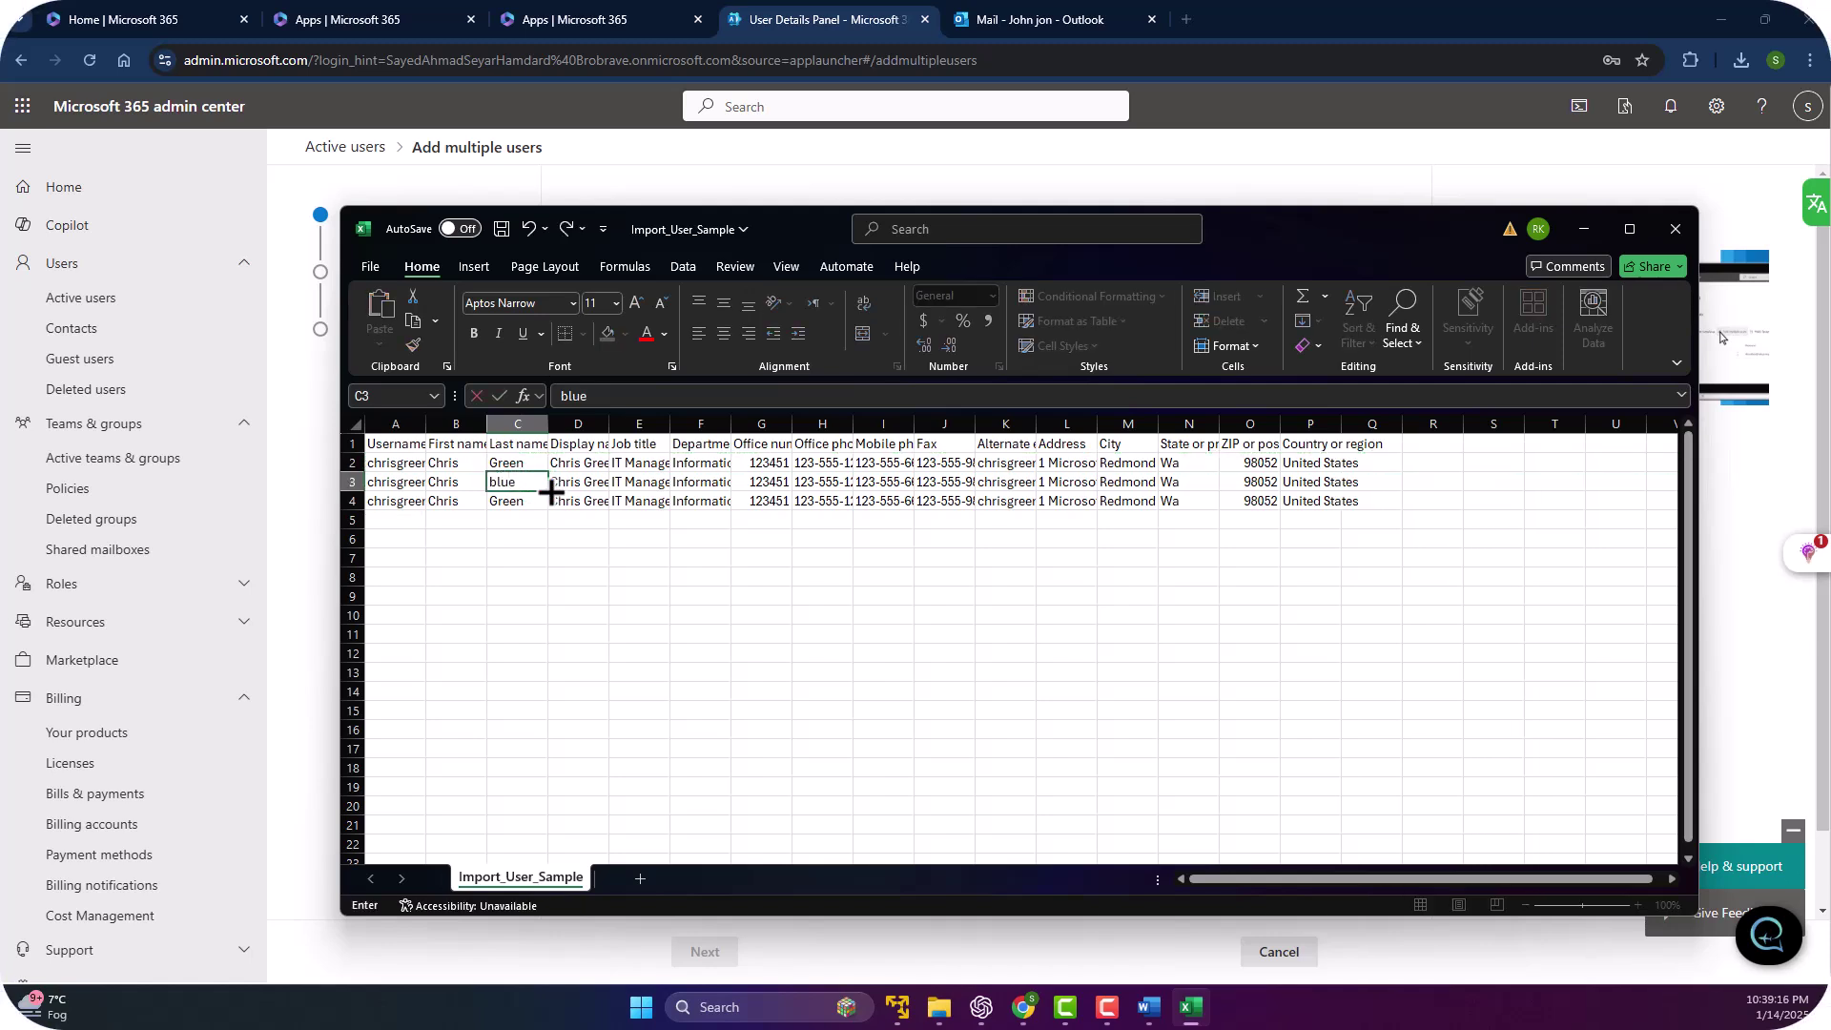
type("e")
key("Tab")
key("Return")
type("yellow")
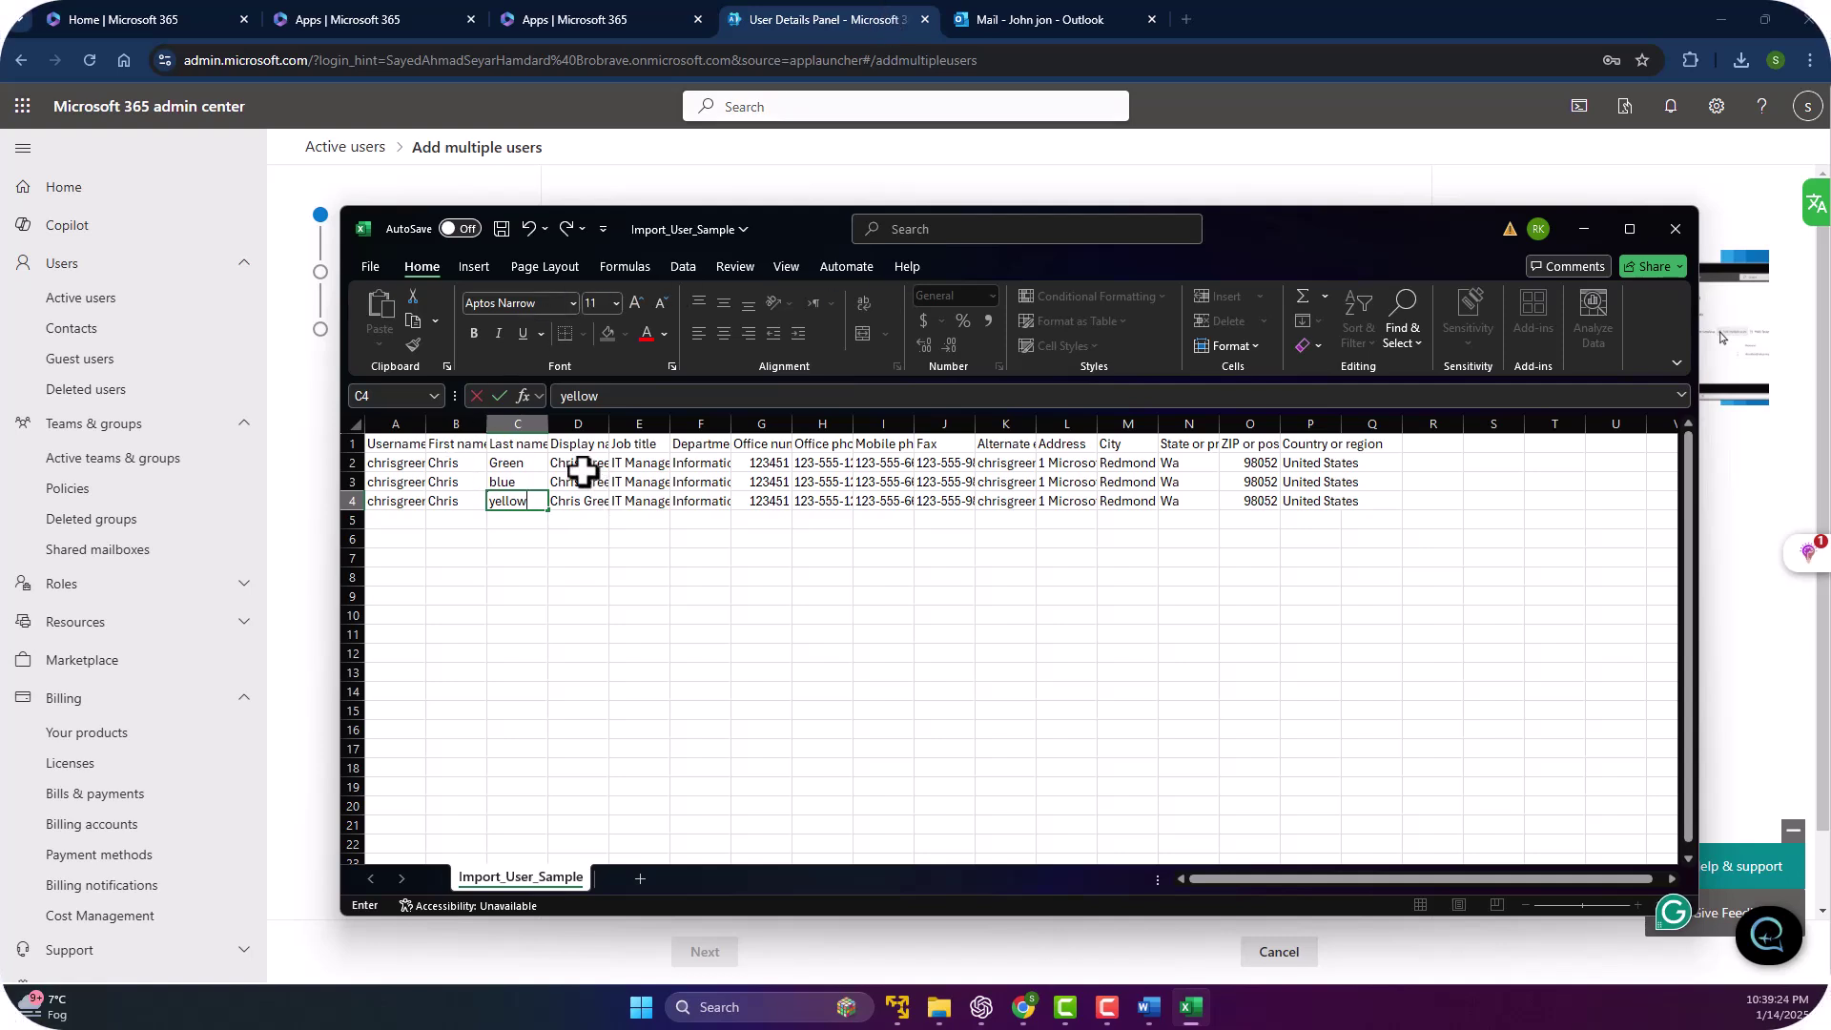
left_click(582, 463)
Widen column D and correct the display names, ending D4's with yellow.
double_click(610, 419)
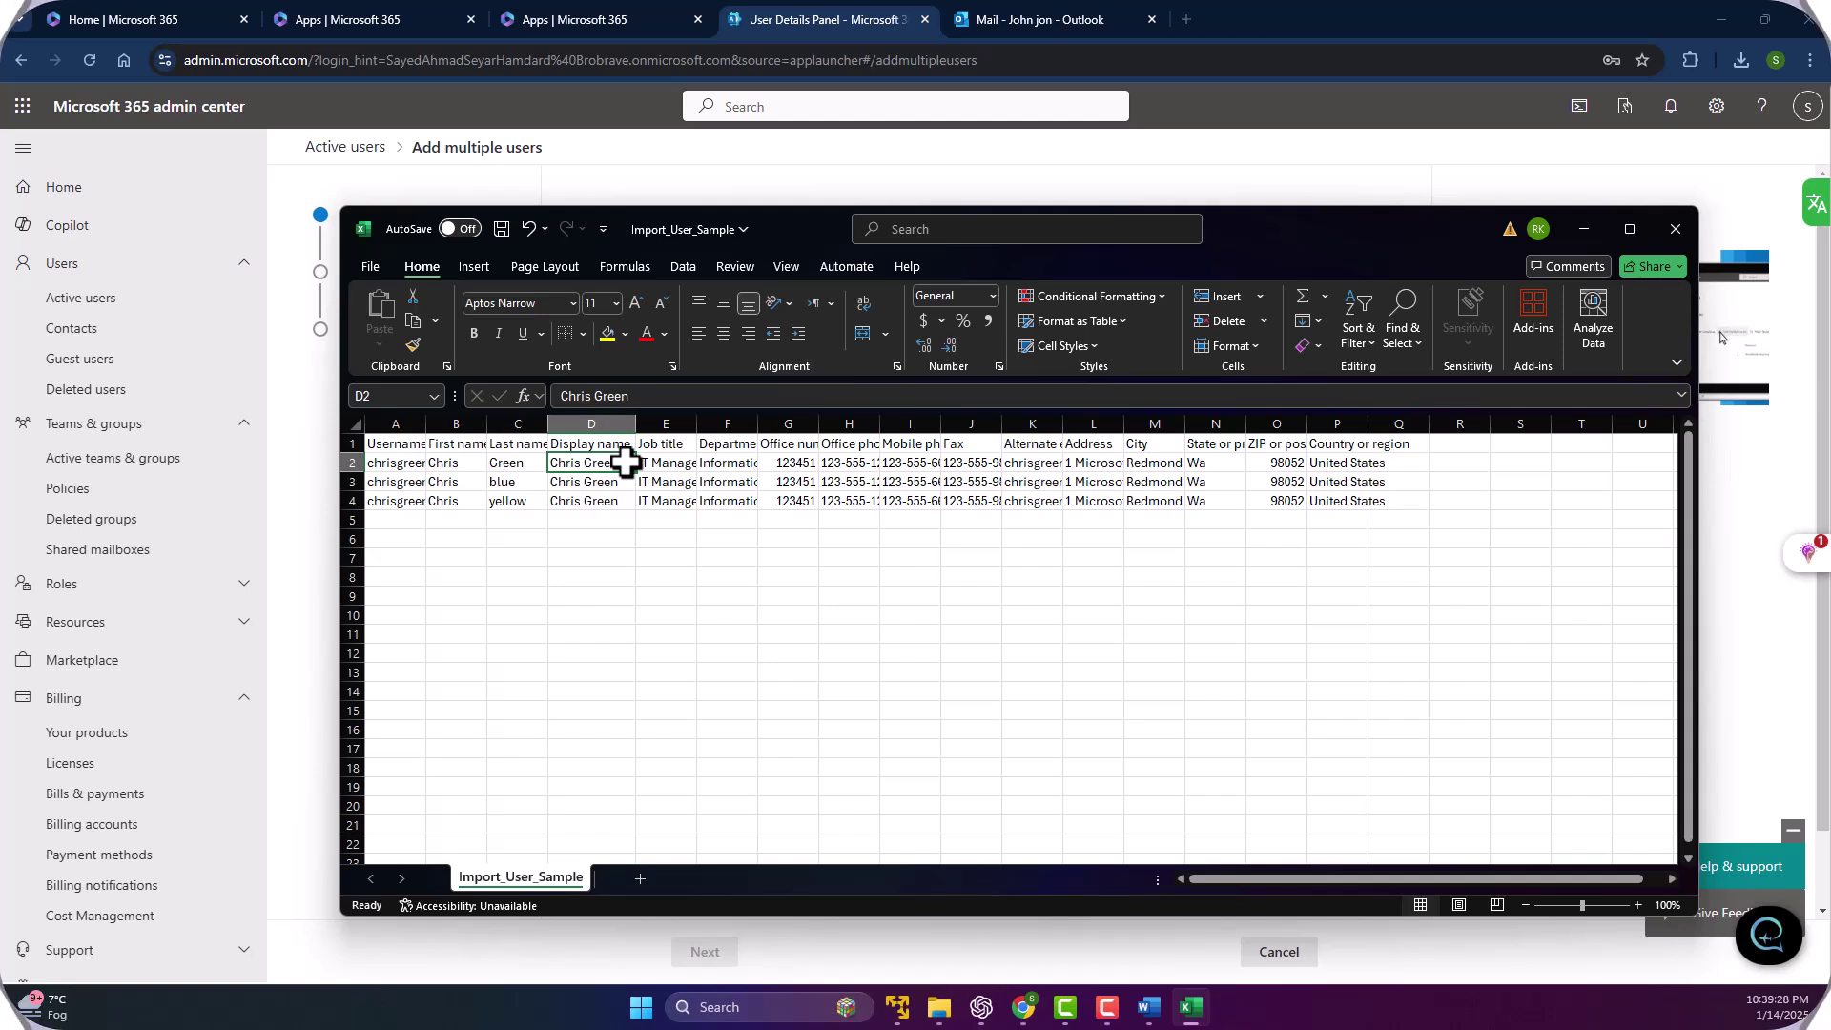
double_click(615, 463)
key("BackSpace")
key("BackSpace")
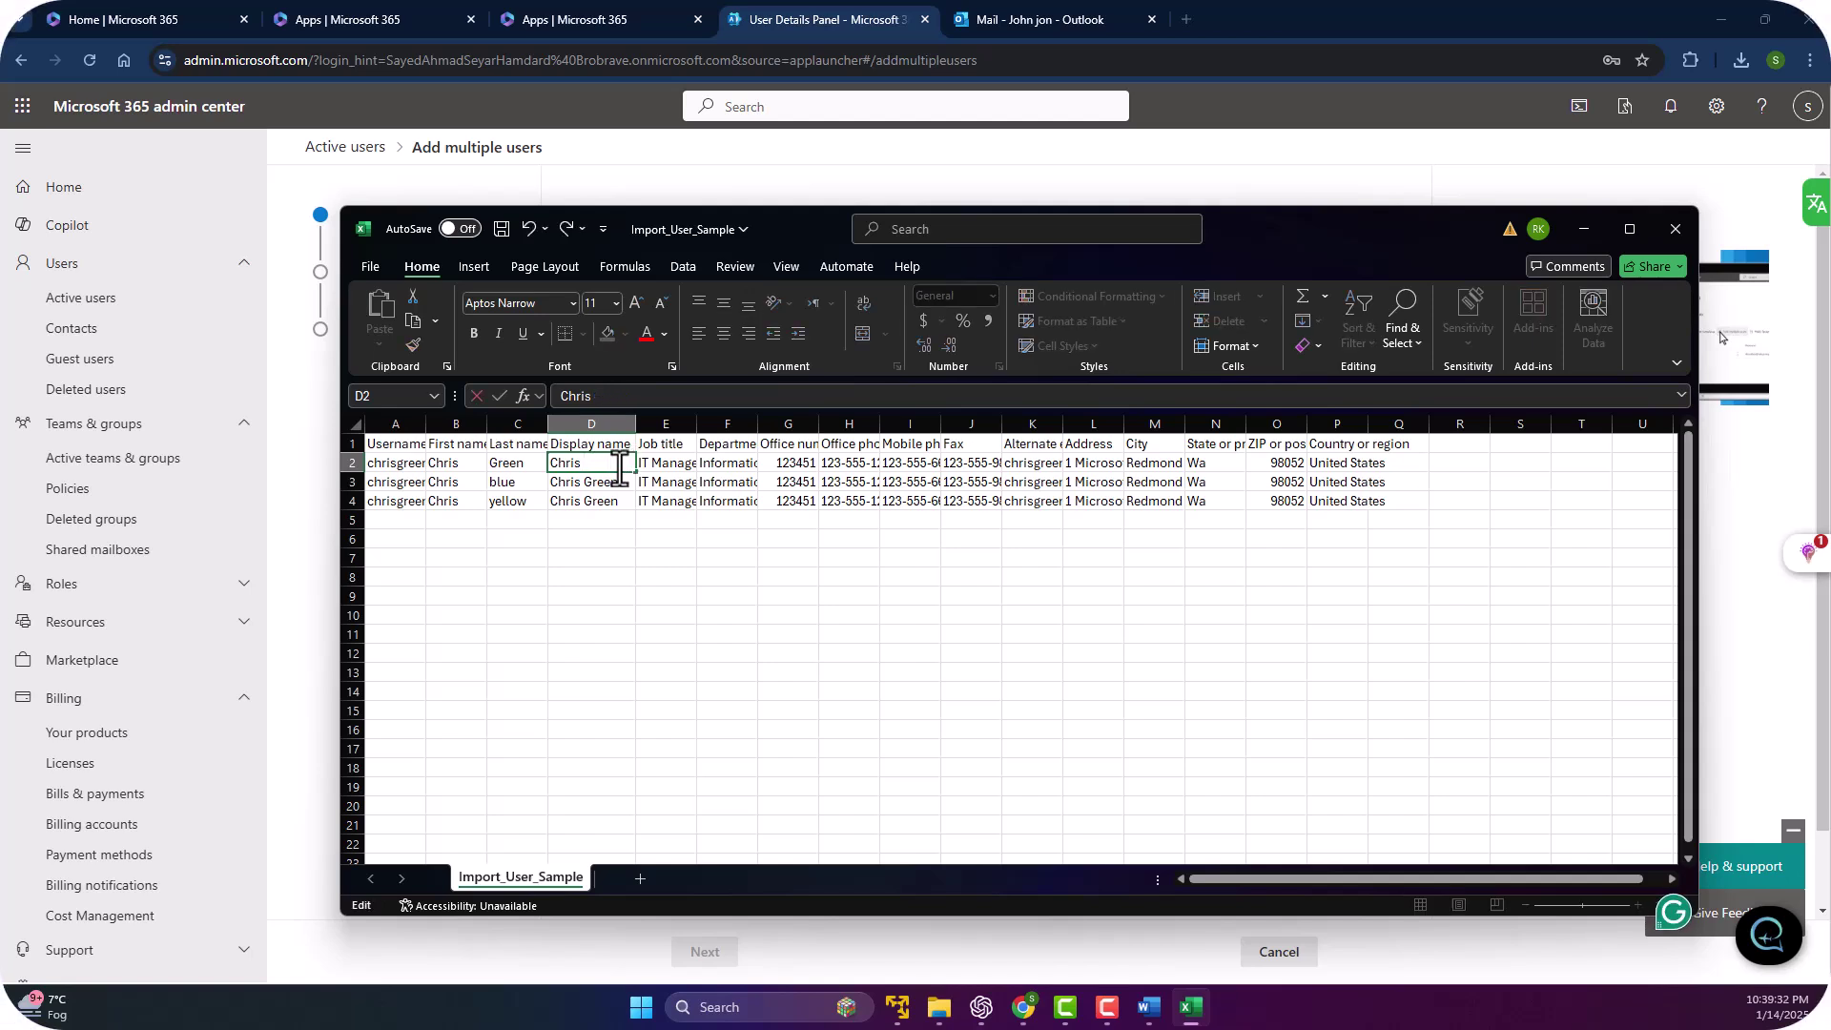
type("Green")
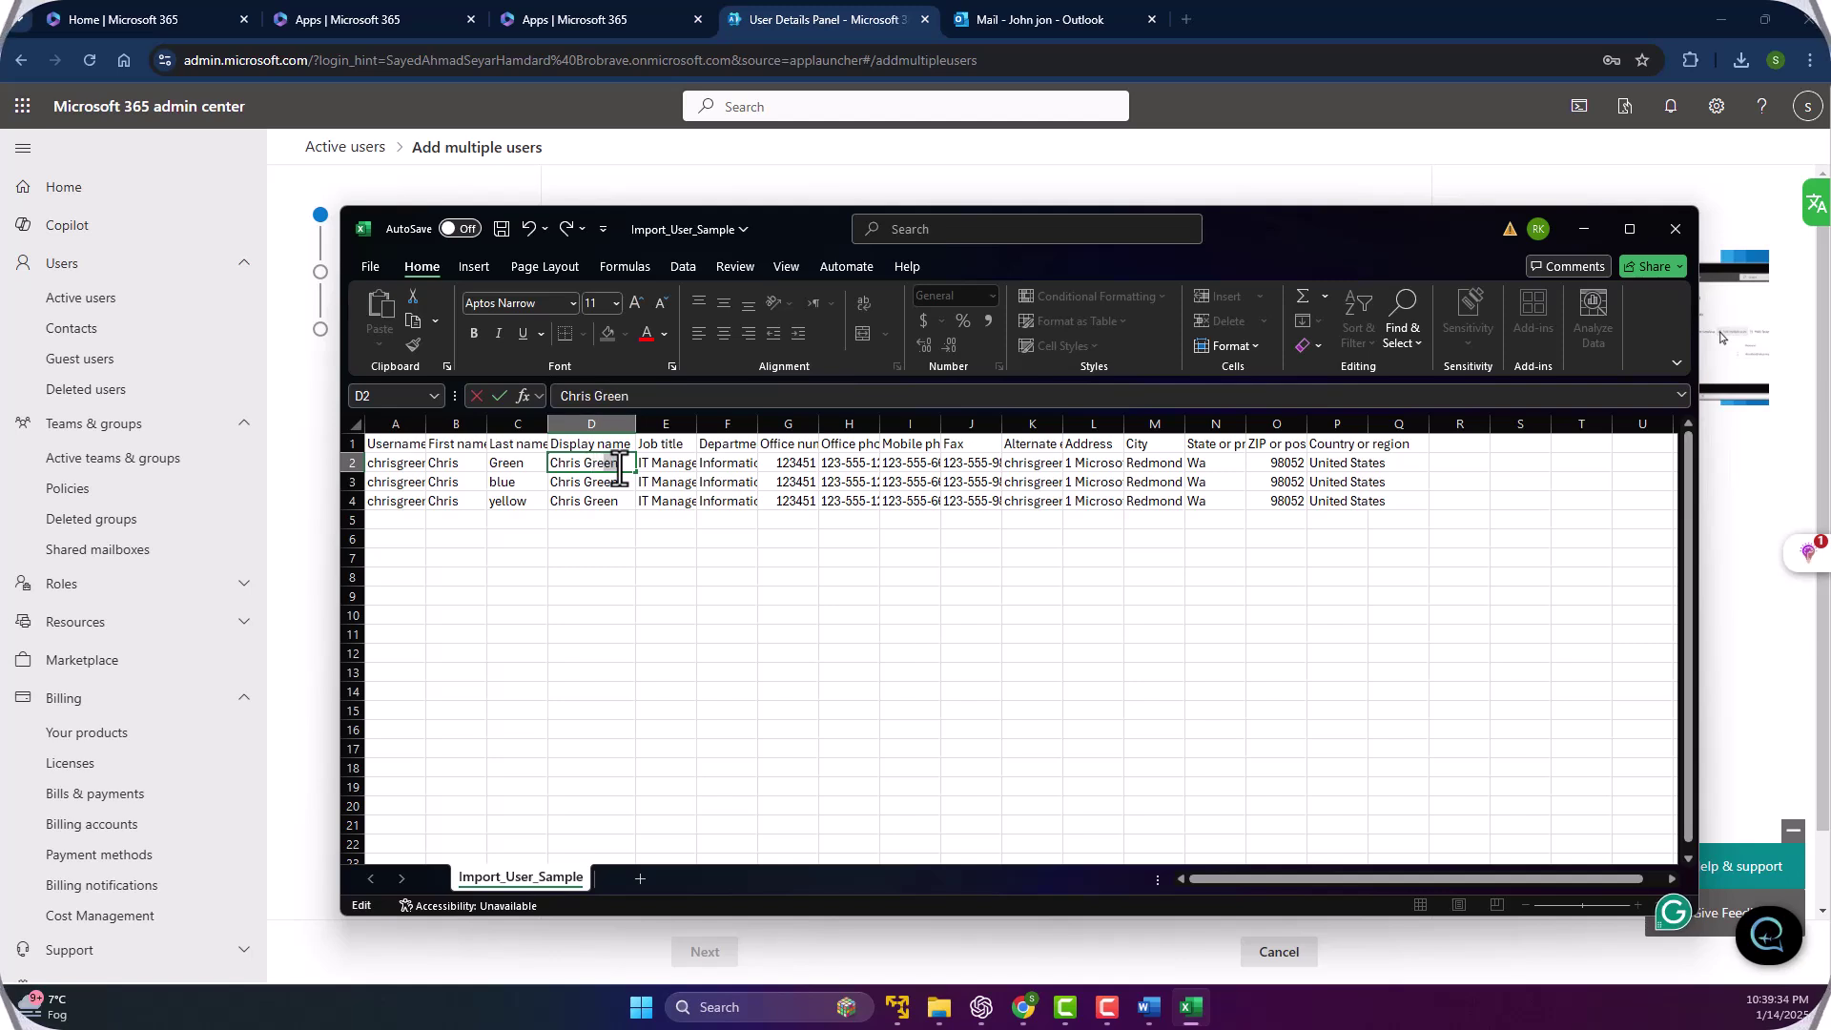
key("Tab")
double_click(609, 481)
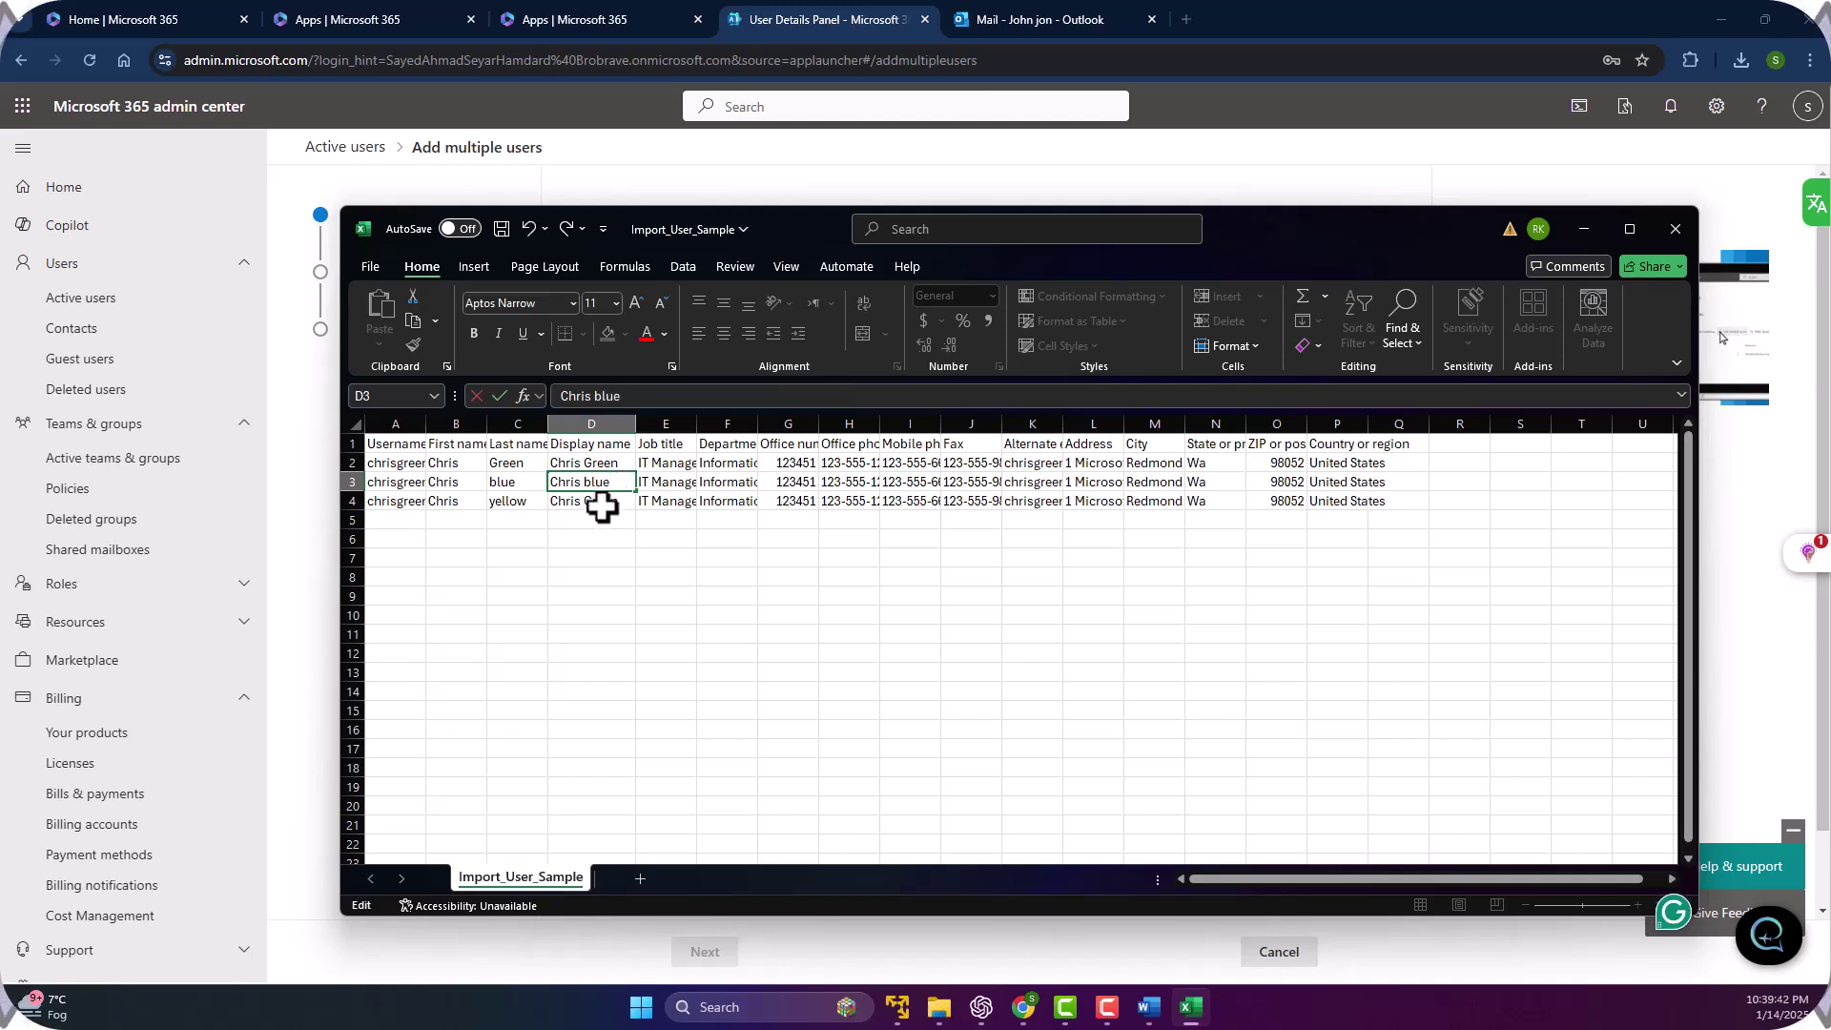
double_click(618, 501)
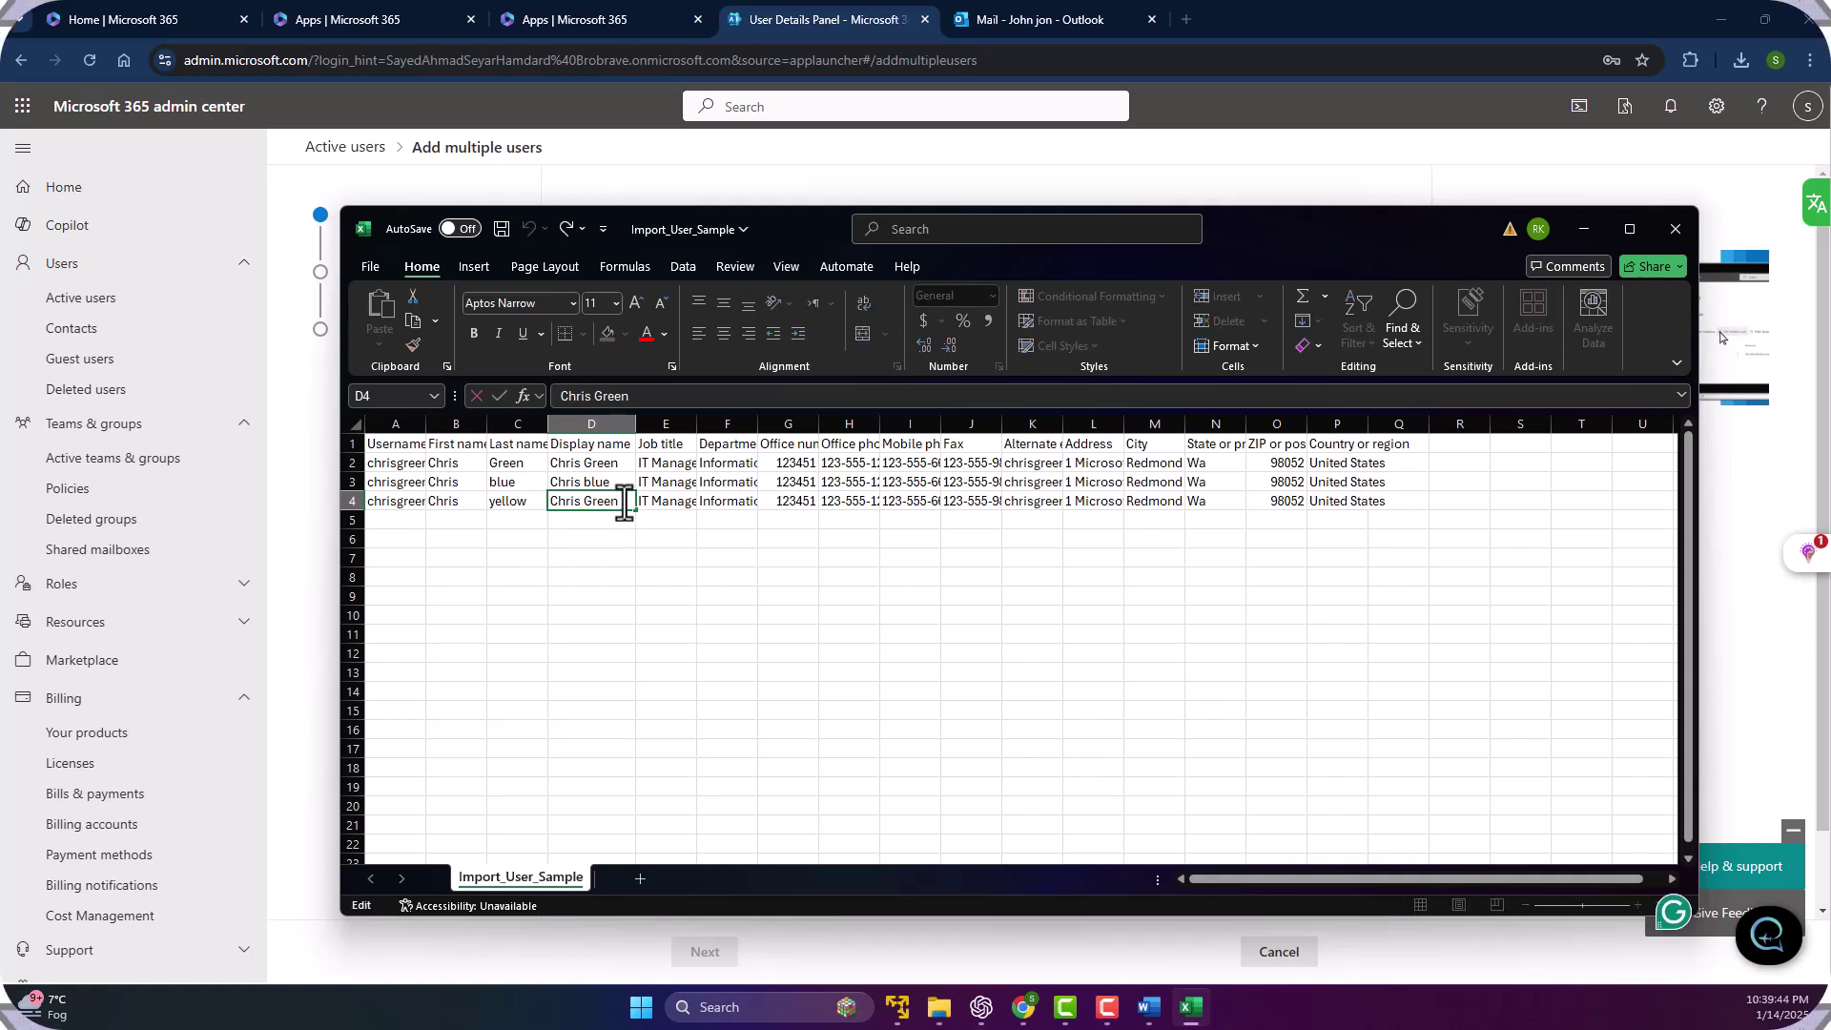
key("BackSpace")
key("BackSpace")
key("BackSpace")
key("BackSpace")
key("BackSpace")
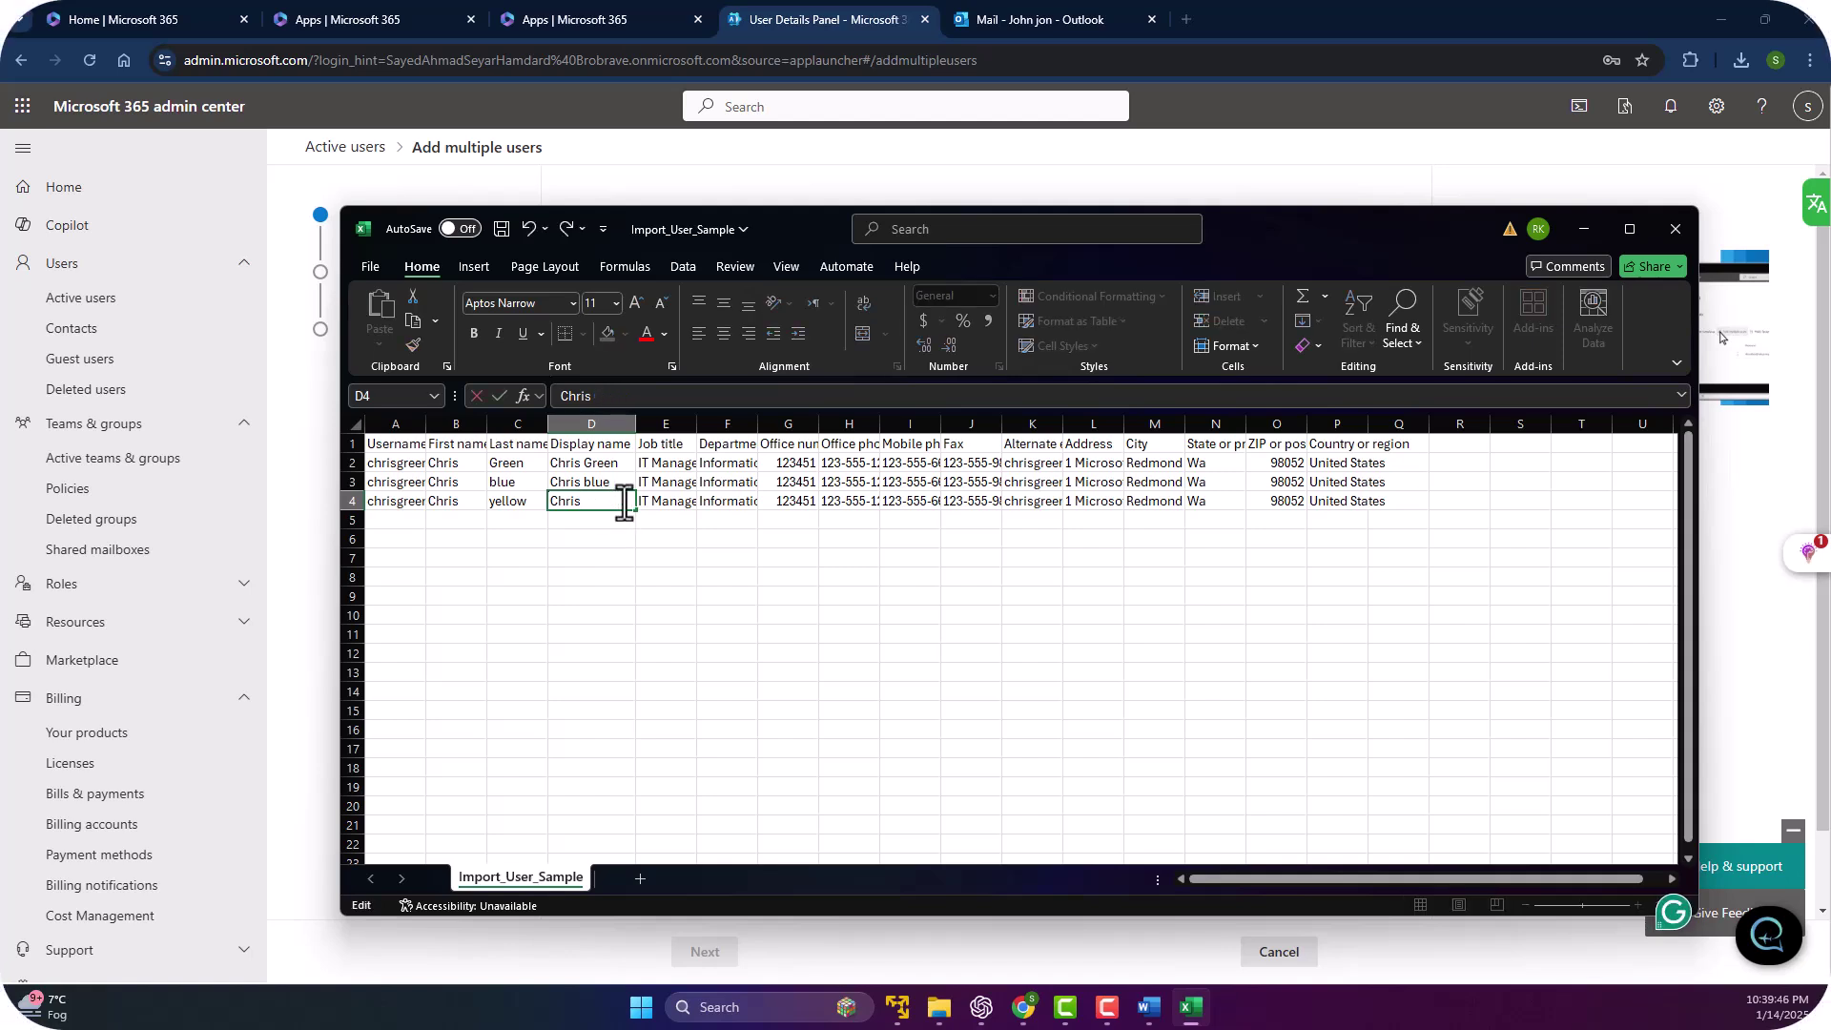
type("yellow")
key("Tab")
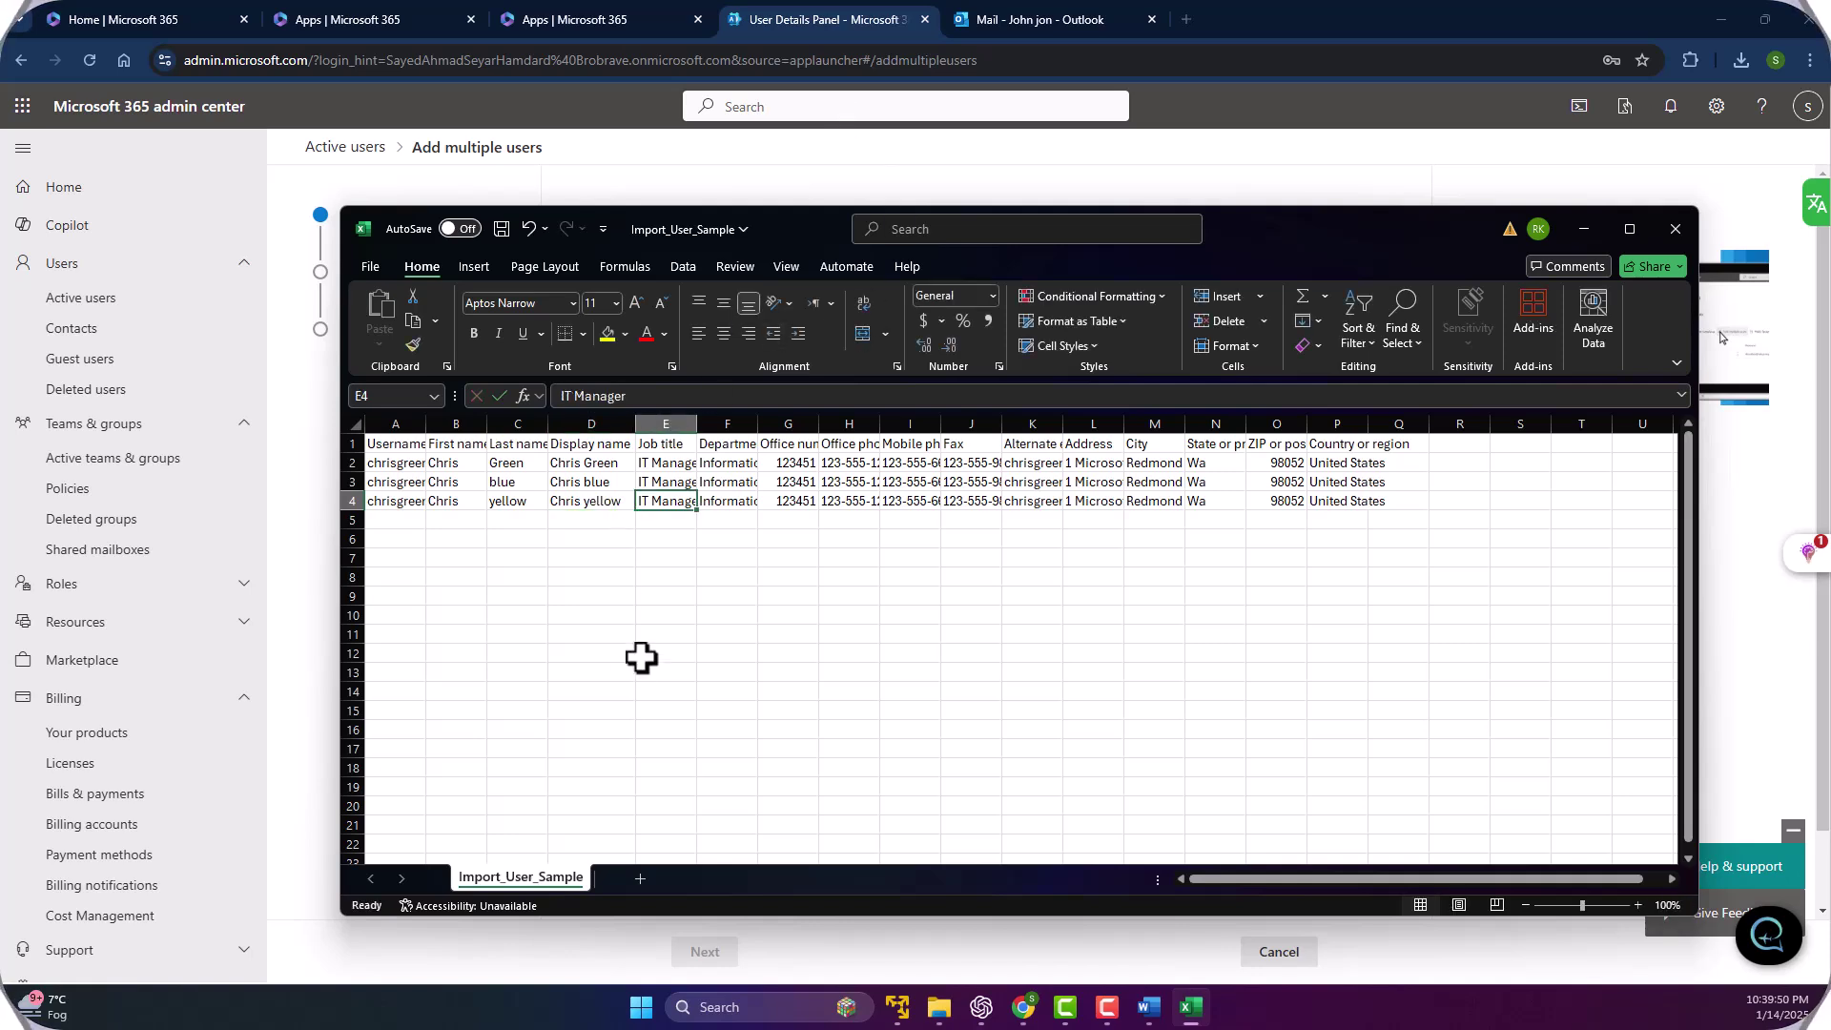
Widen columns E and A so job titles like IT Manager and usernames show fully.
left_click_drag(696, 420, 706, 416)
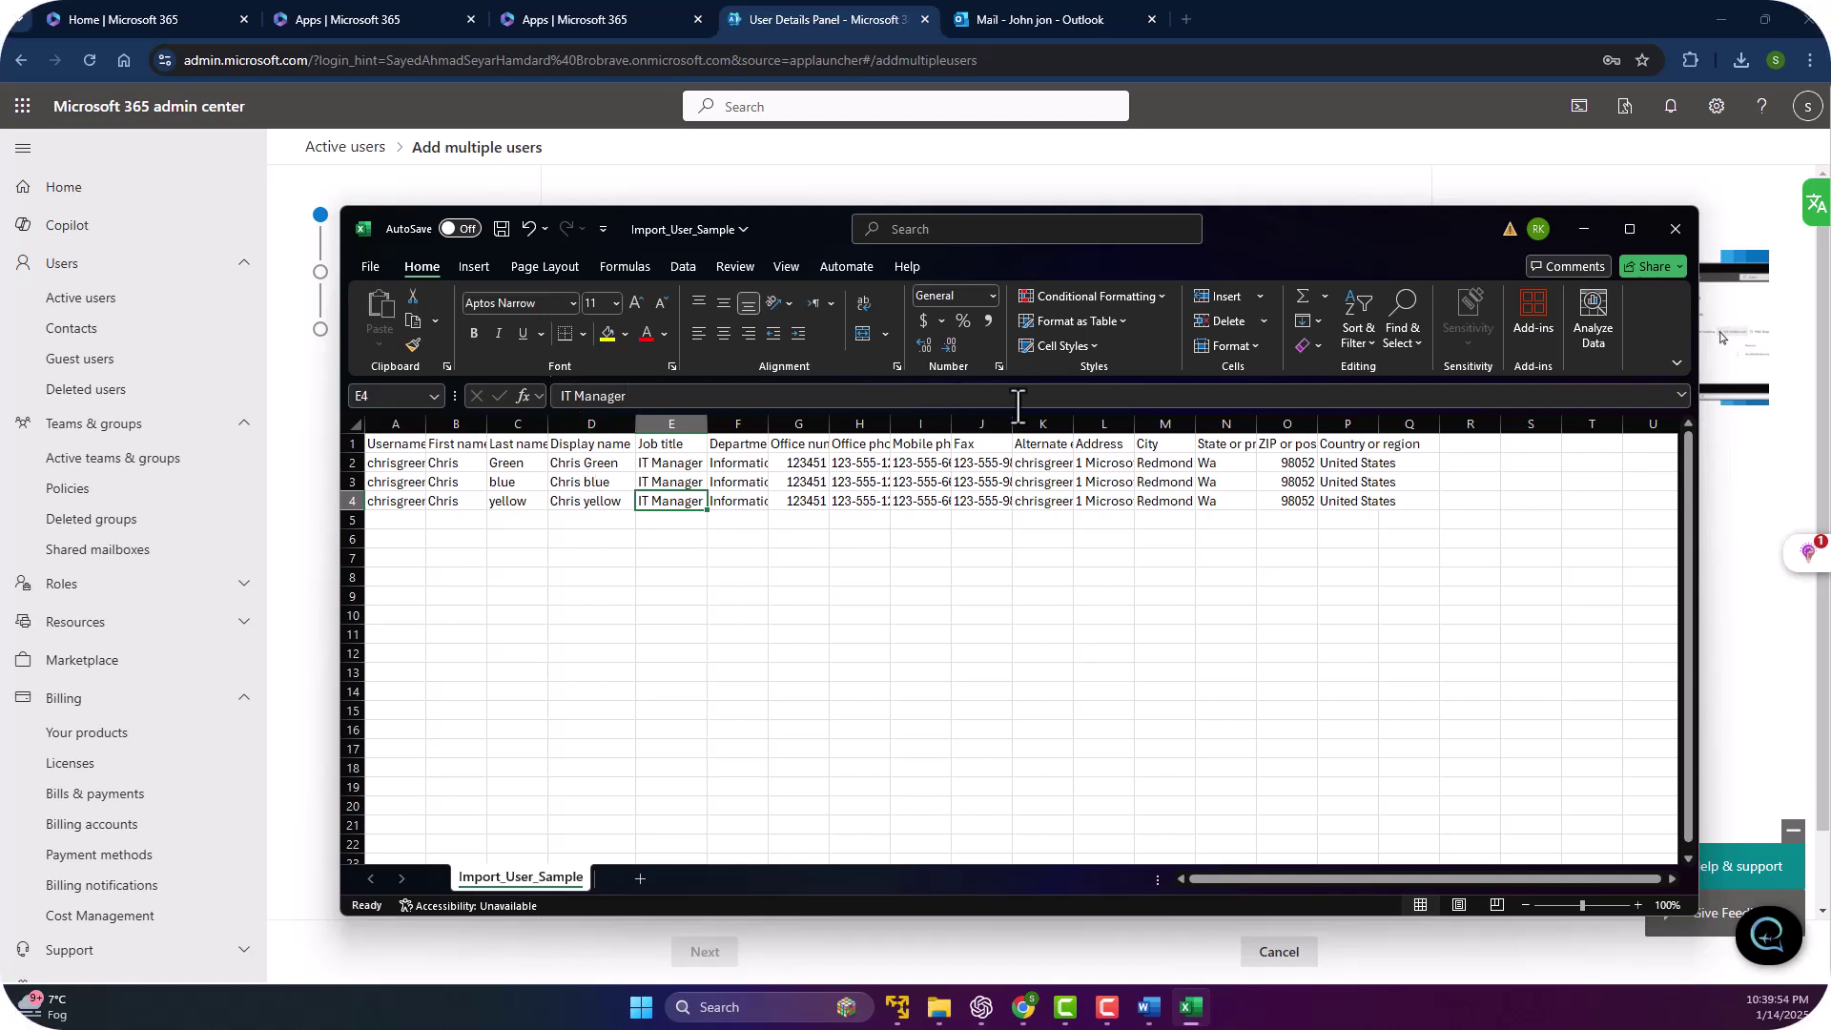
left_click(407, 467)
double_click(425, 424)
left_click(431, 412)
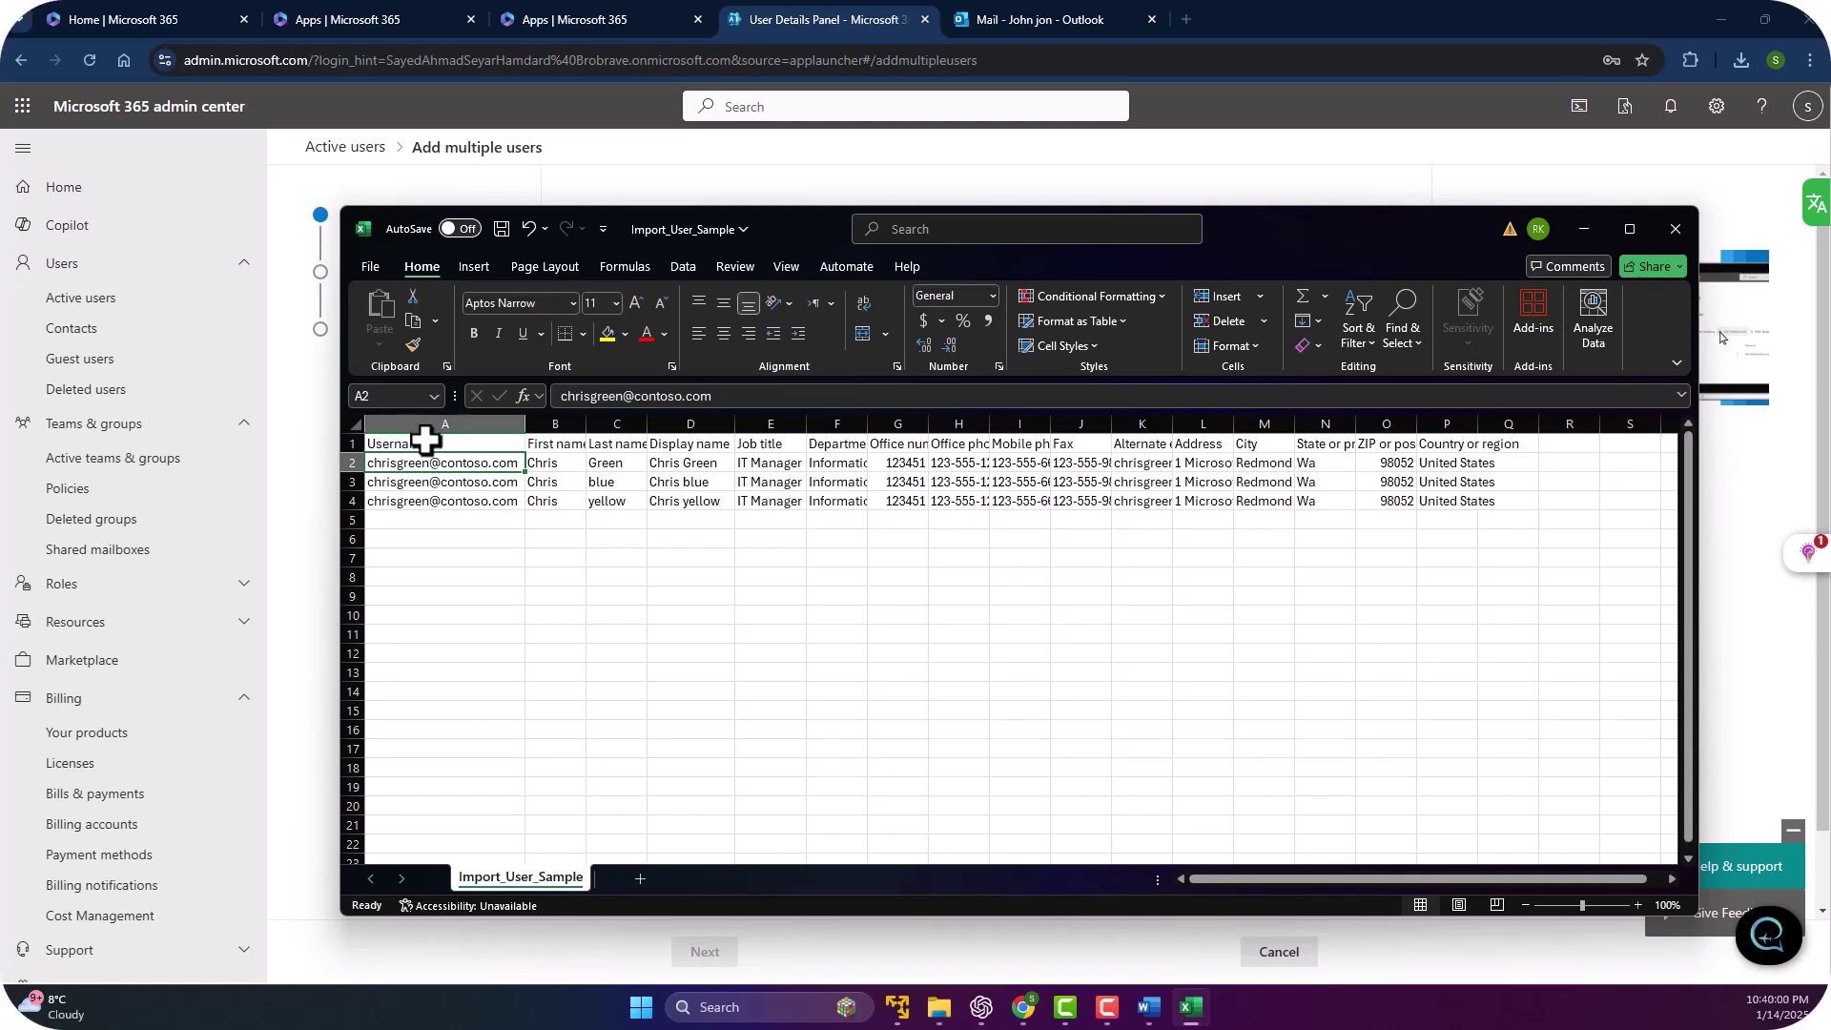
double_click(413, 464)
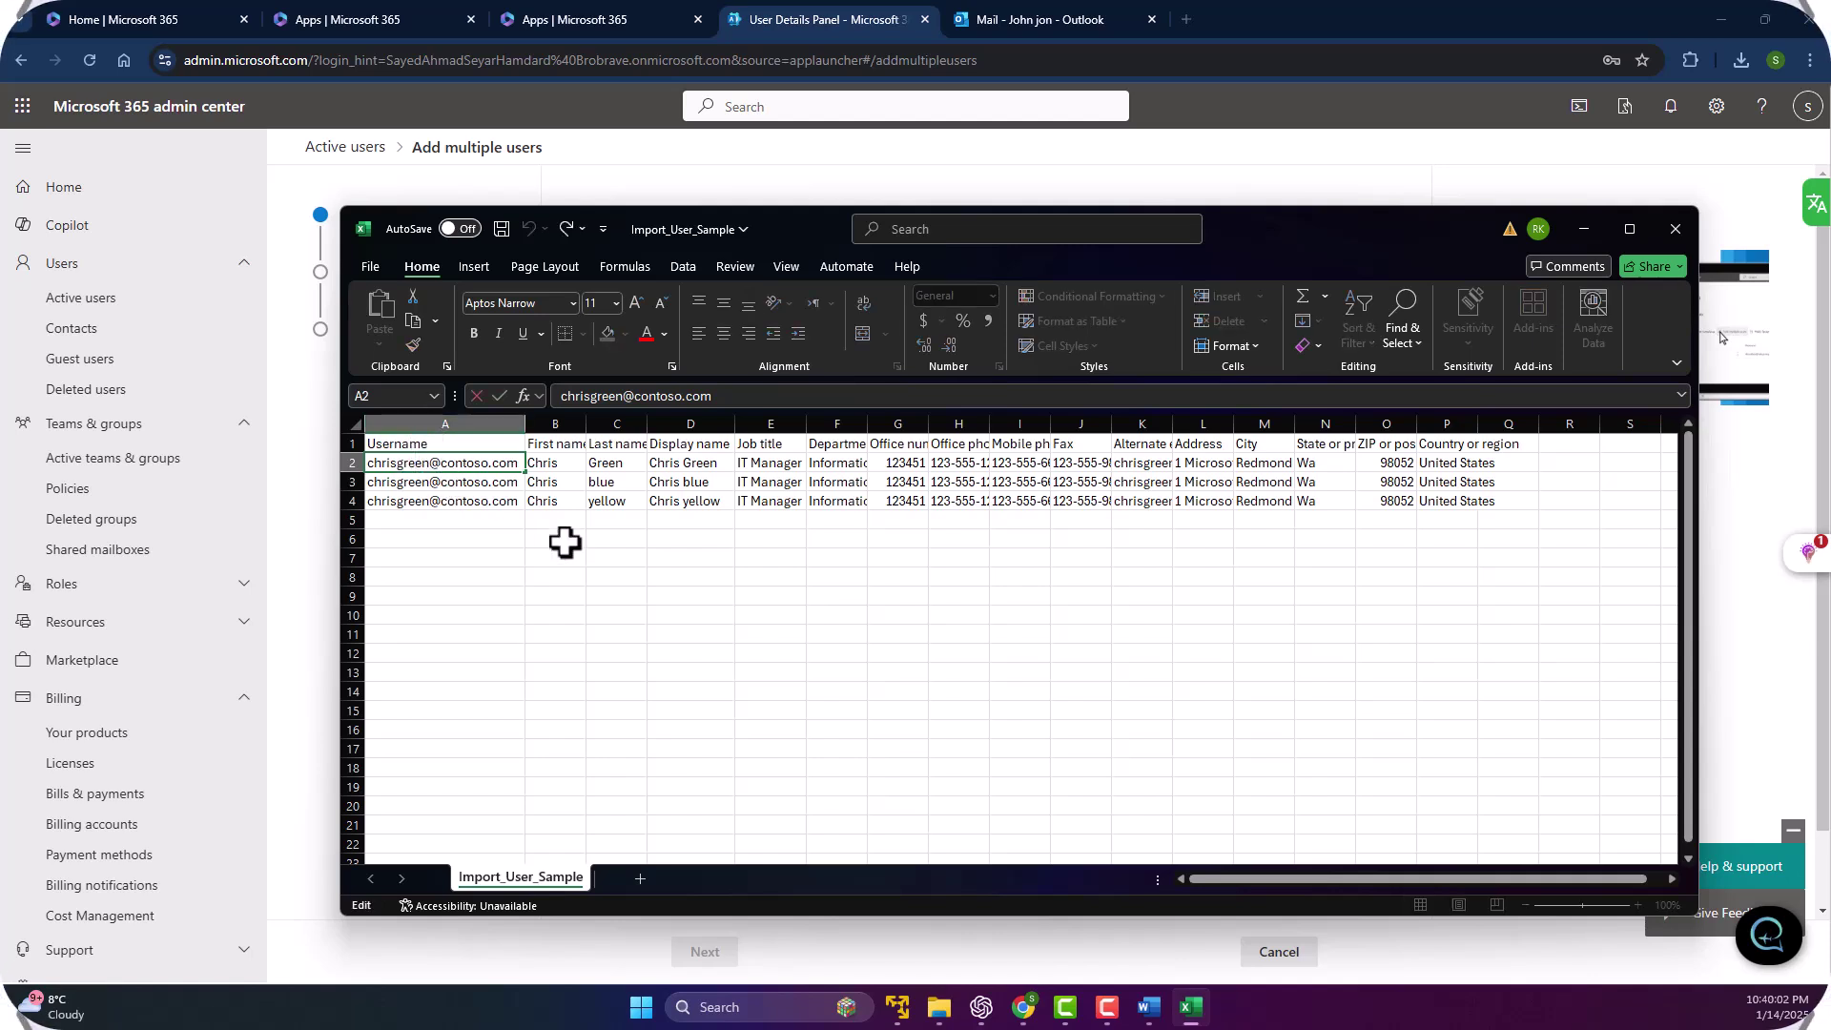
key("End")
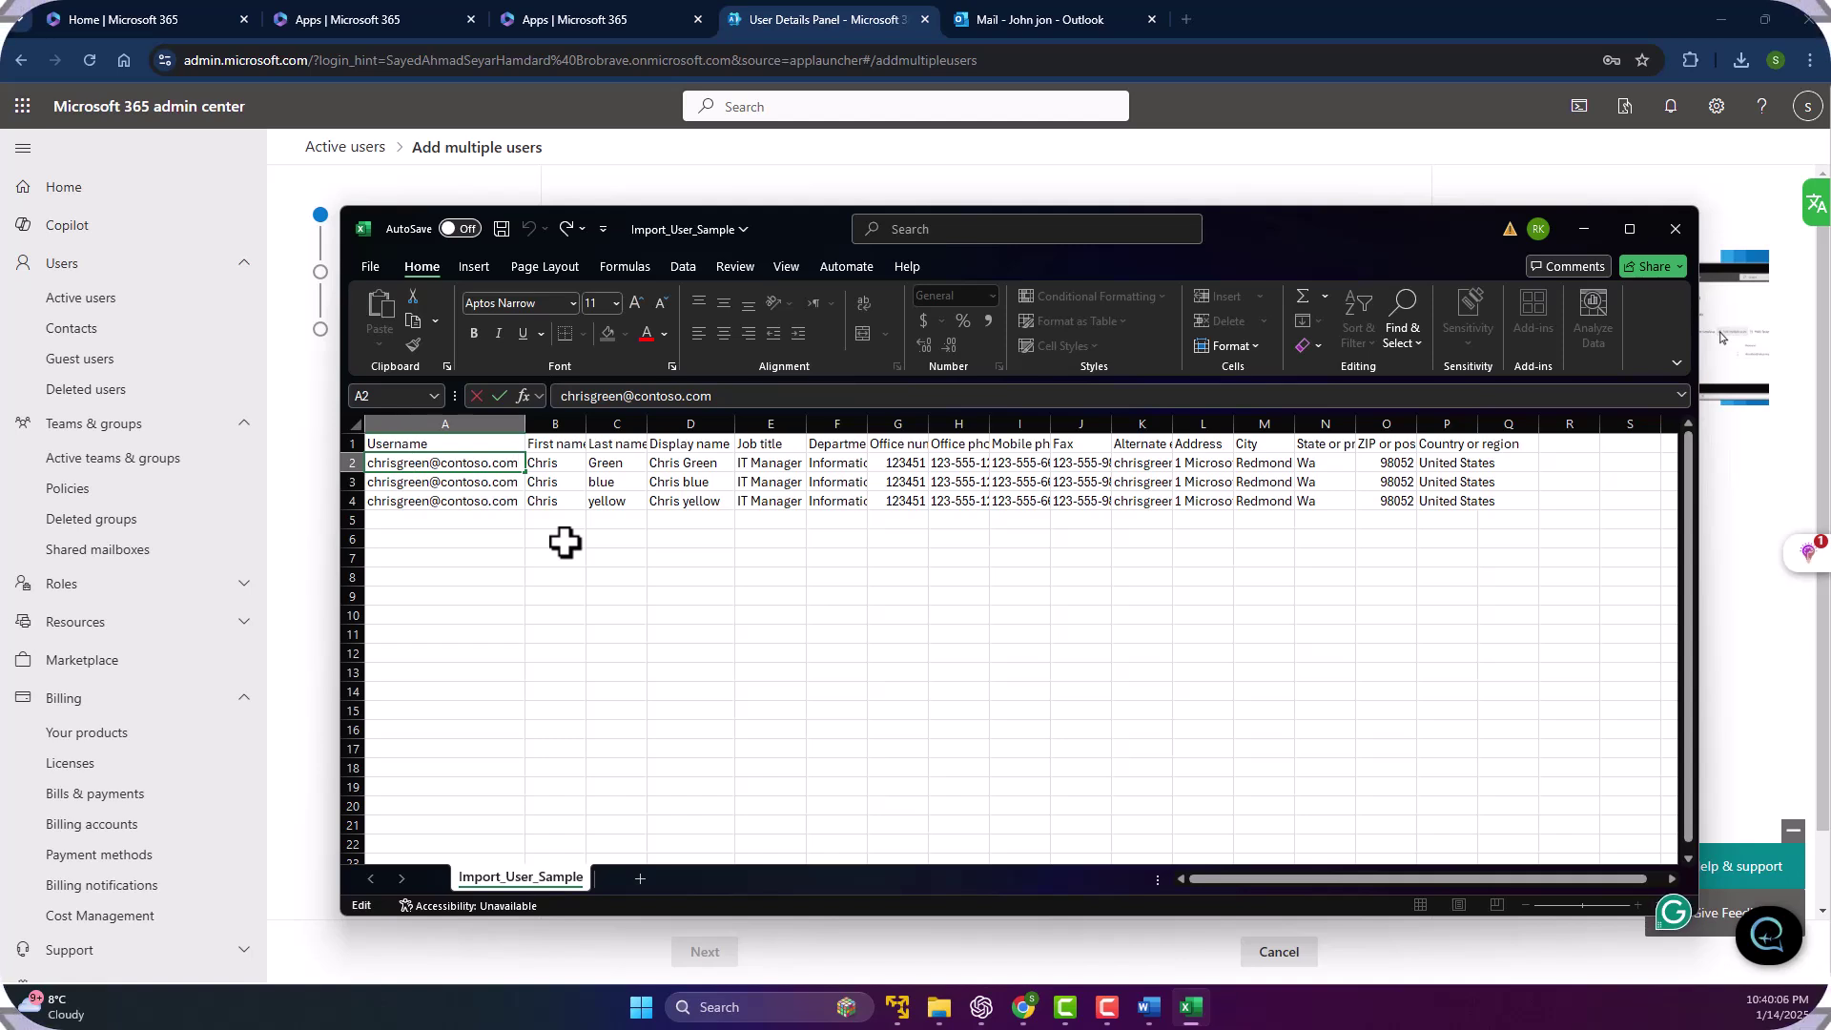
key("Return")
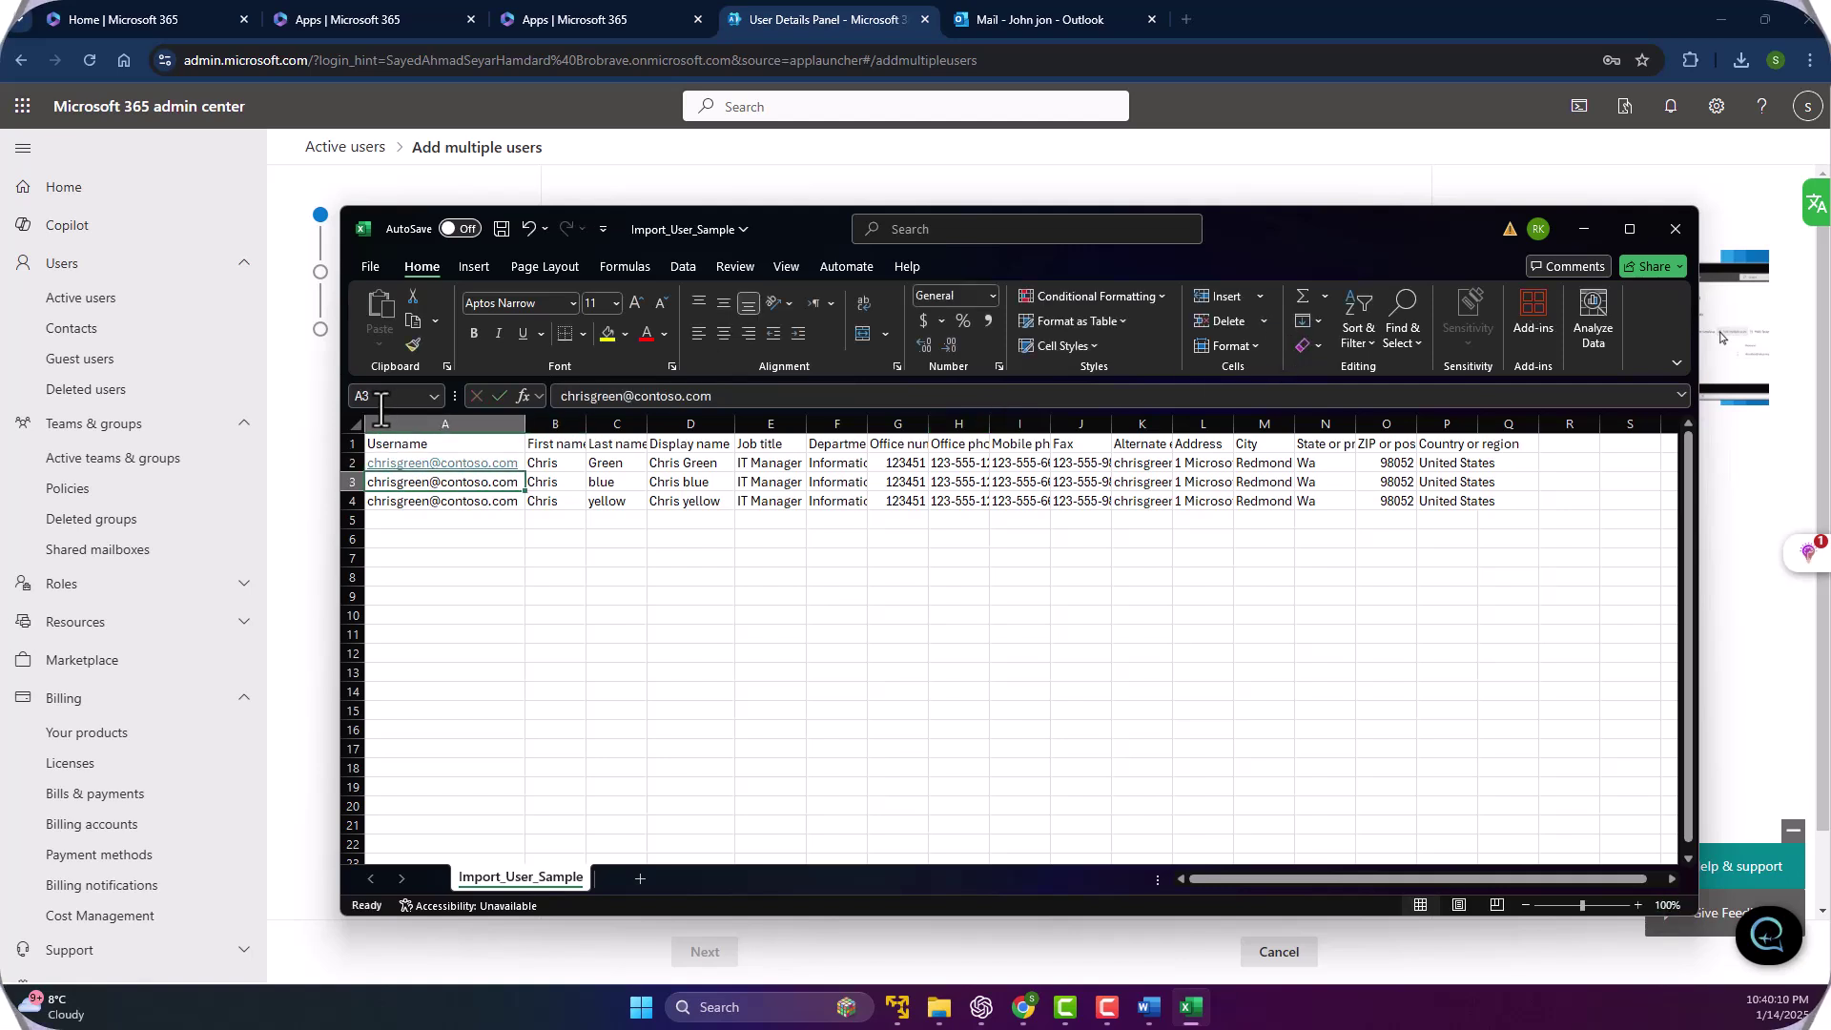
key("ctrl+Home")
Change the A3 and A4 usernames so they end in blue and yellow instead of green.
left_click(413, 482)
double_click(429, 484)
key("BackSpace")
key("BackSpace")
key("BackSpace")
key("BackSpace")
key("BackSpace")
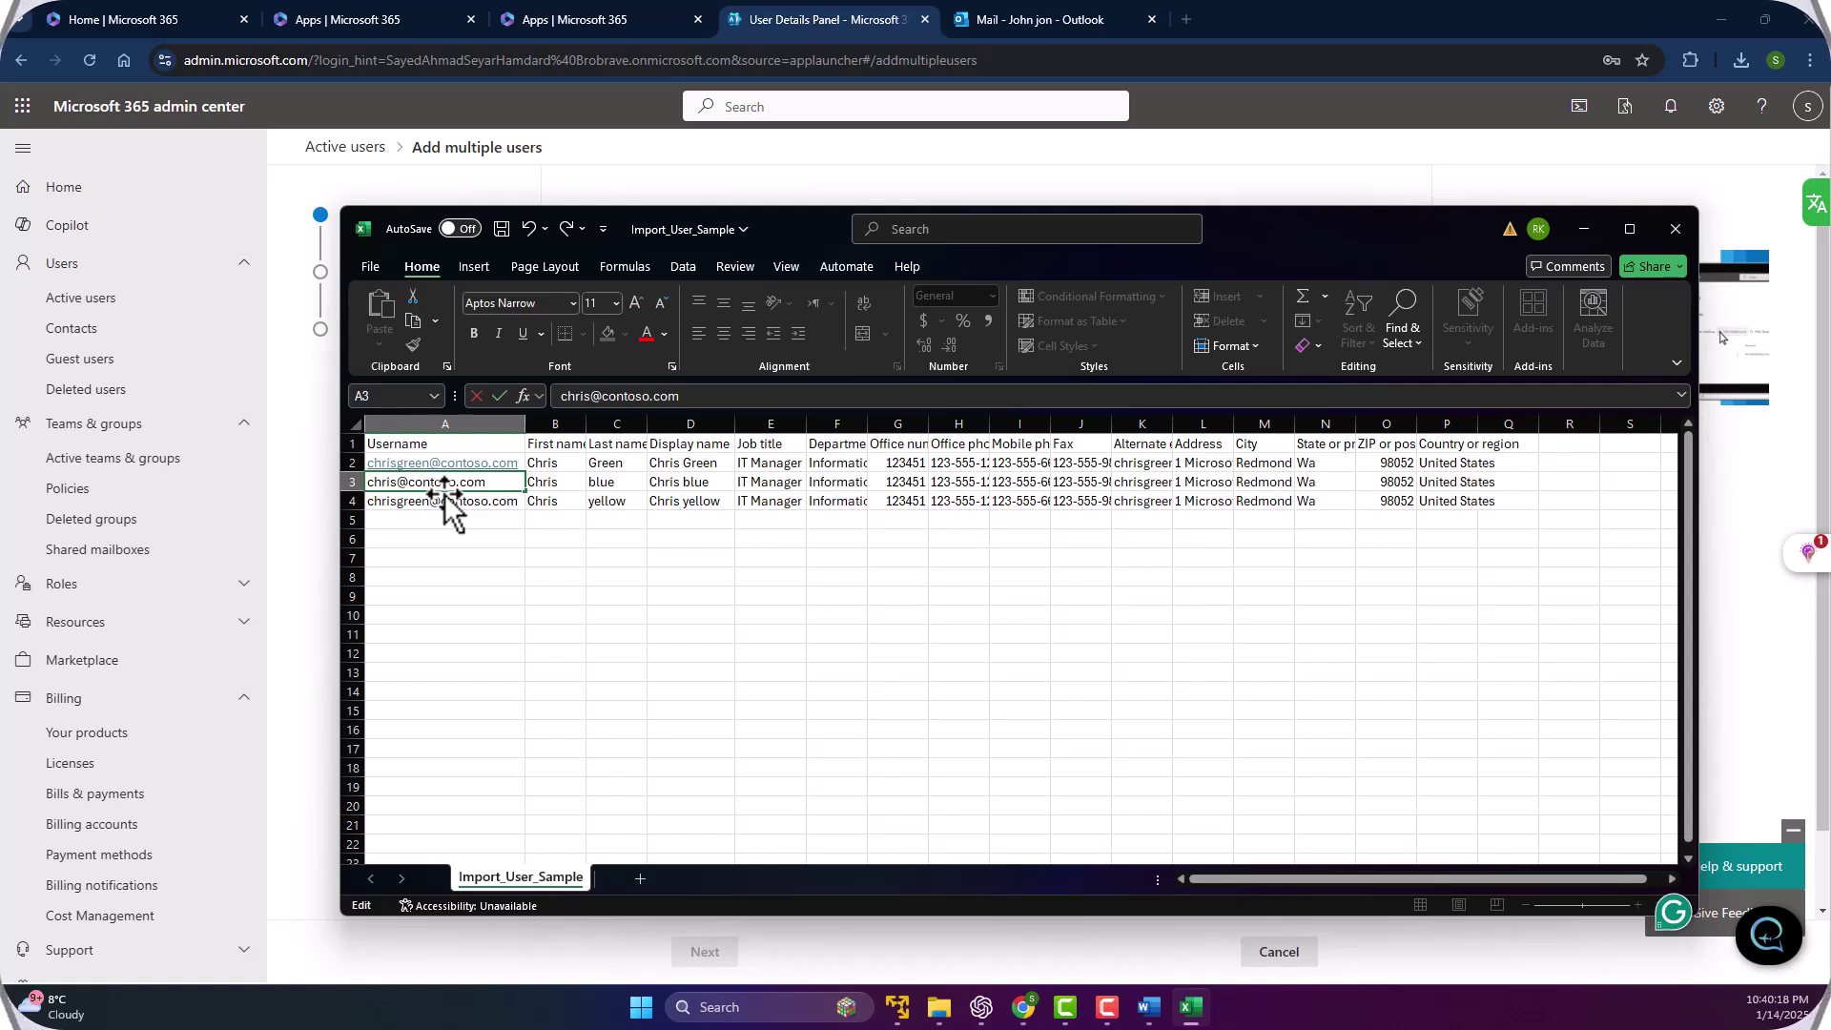
type("blue")
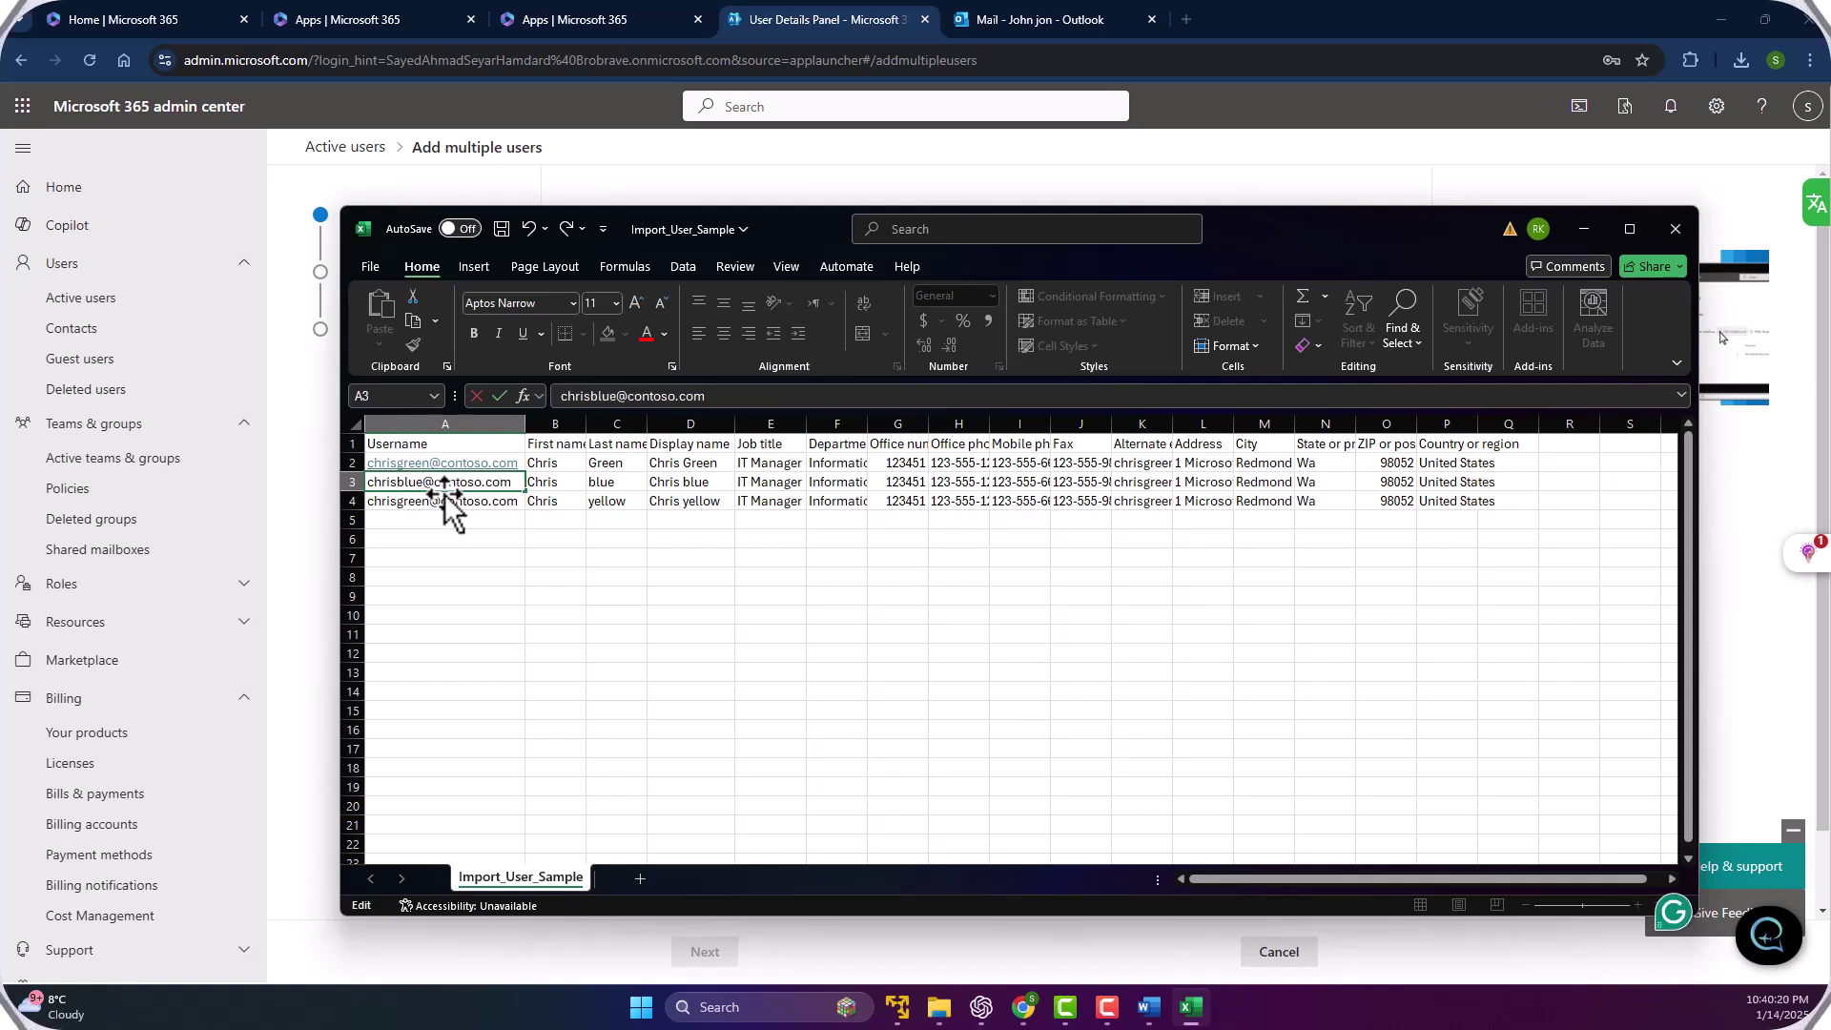
left_click(410, 501)
double_click(421, 502)
key("BackSpace")
key("BackSpace")
key("BackSpace")
key("BackSpace")
key("BackSpace")
key("BackSpace")
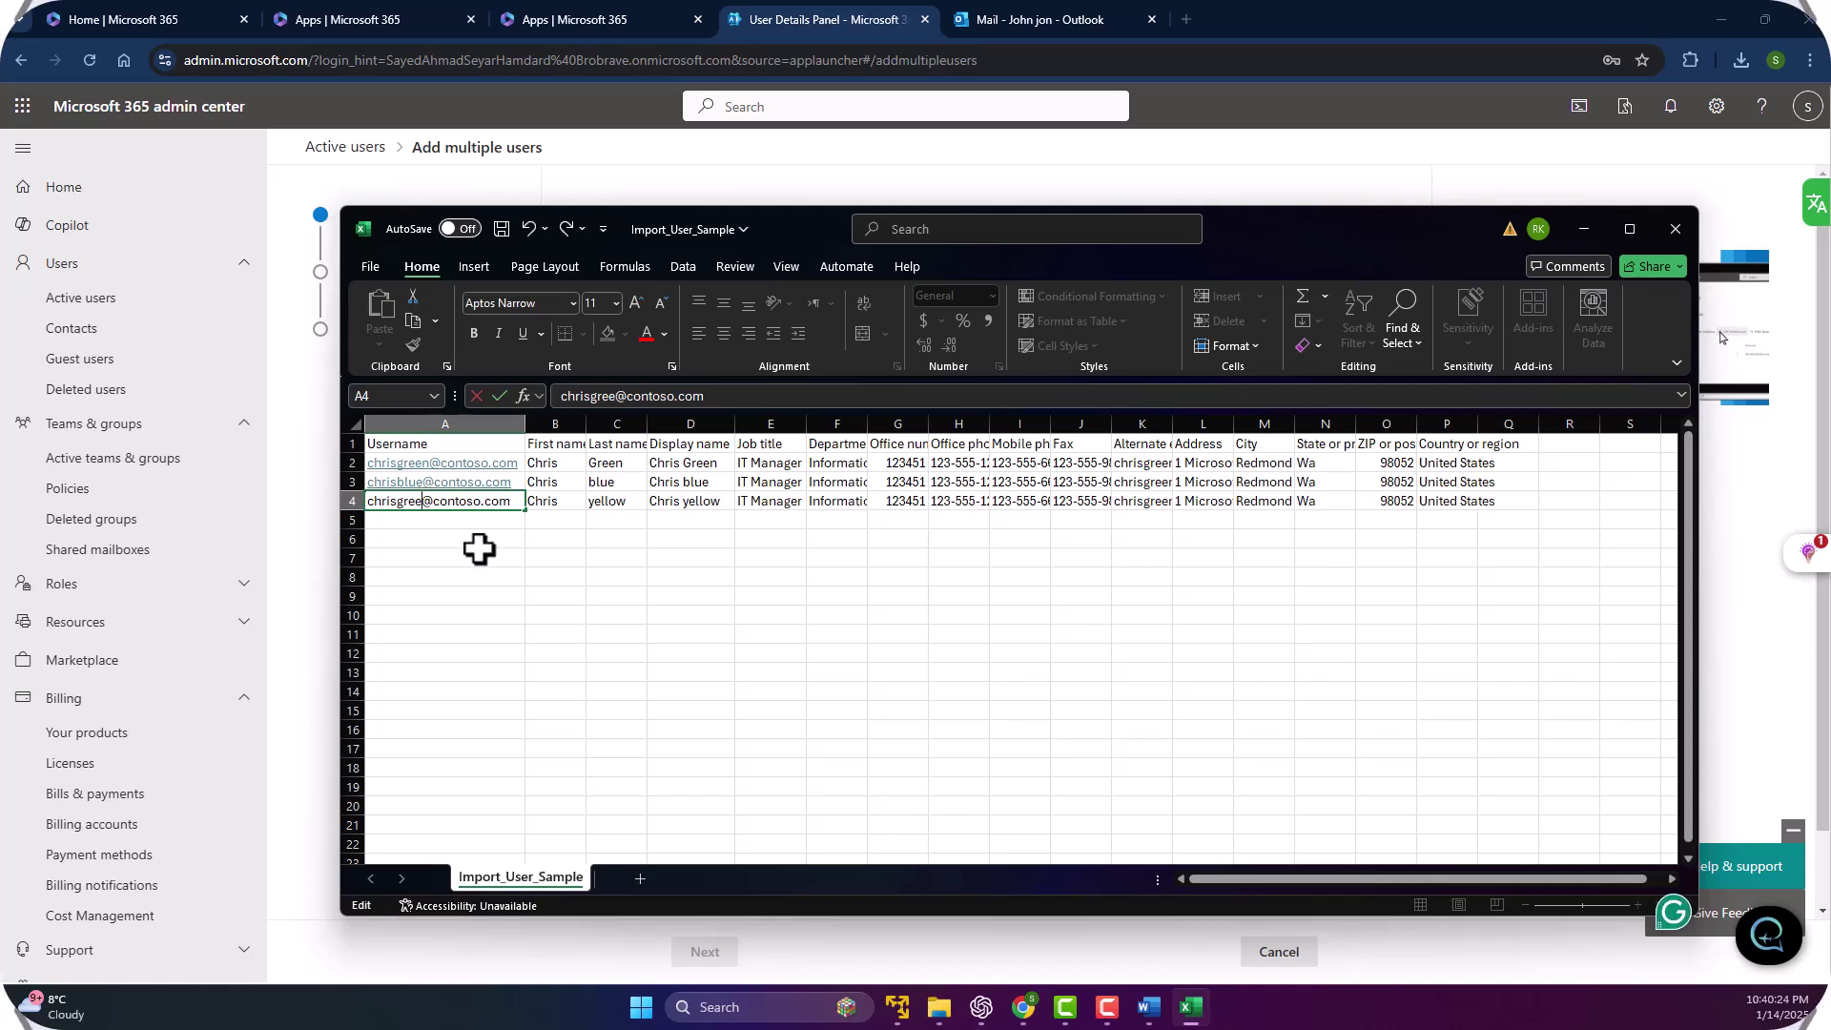
type("s")
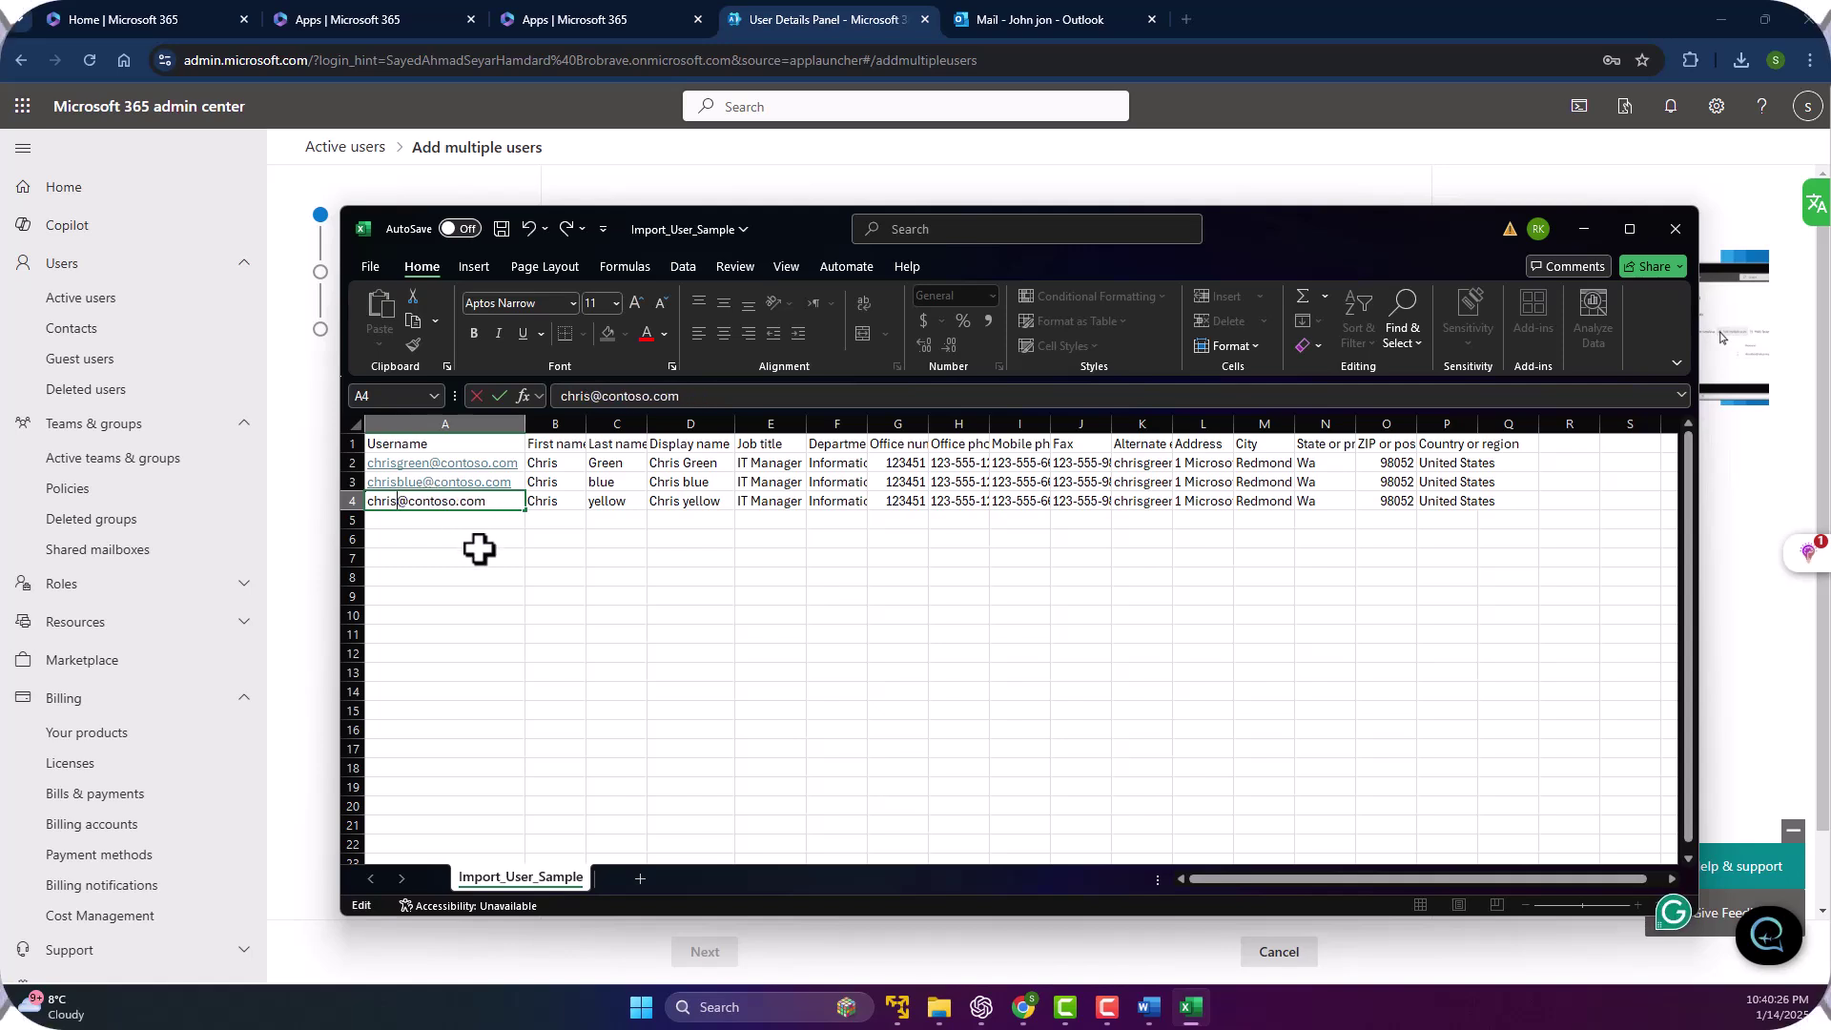
type("yello")
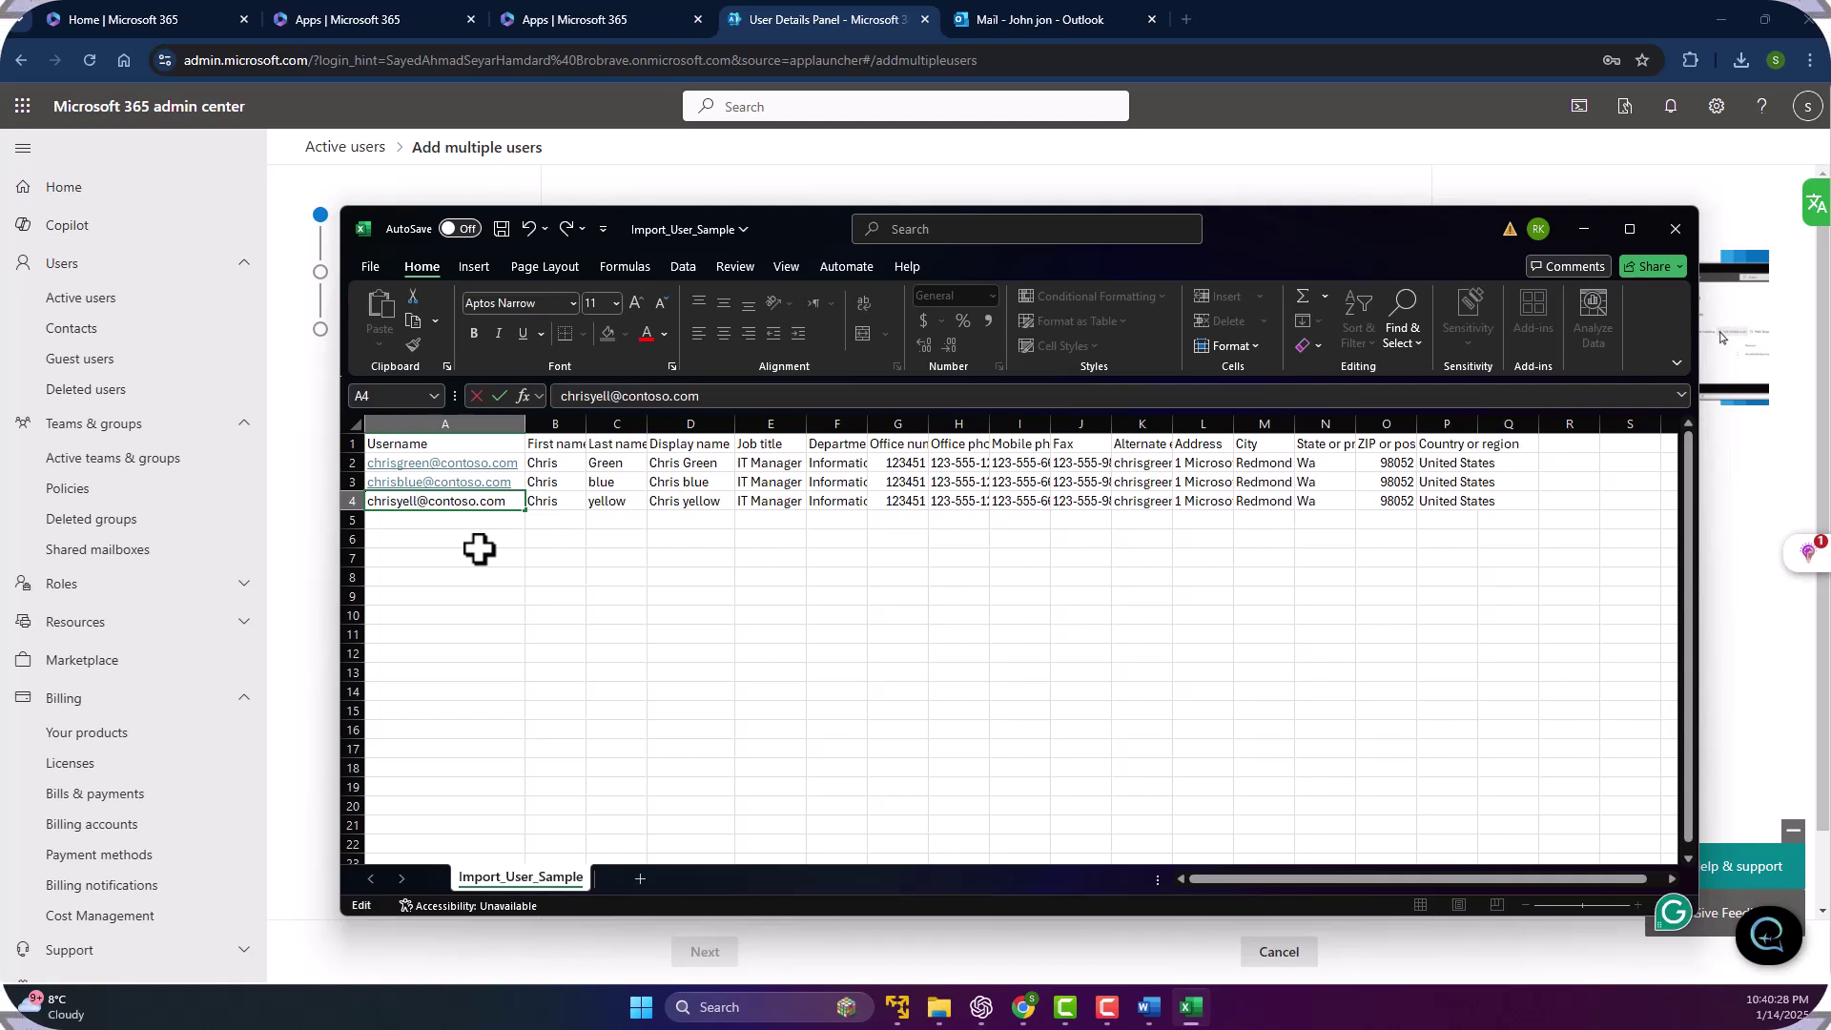
type("w")
left_click(477, 555)
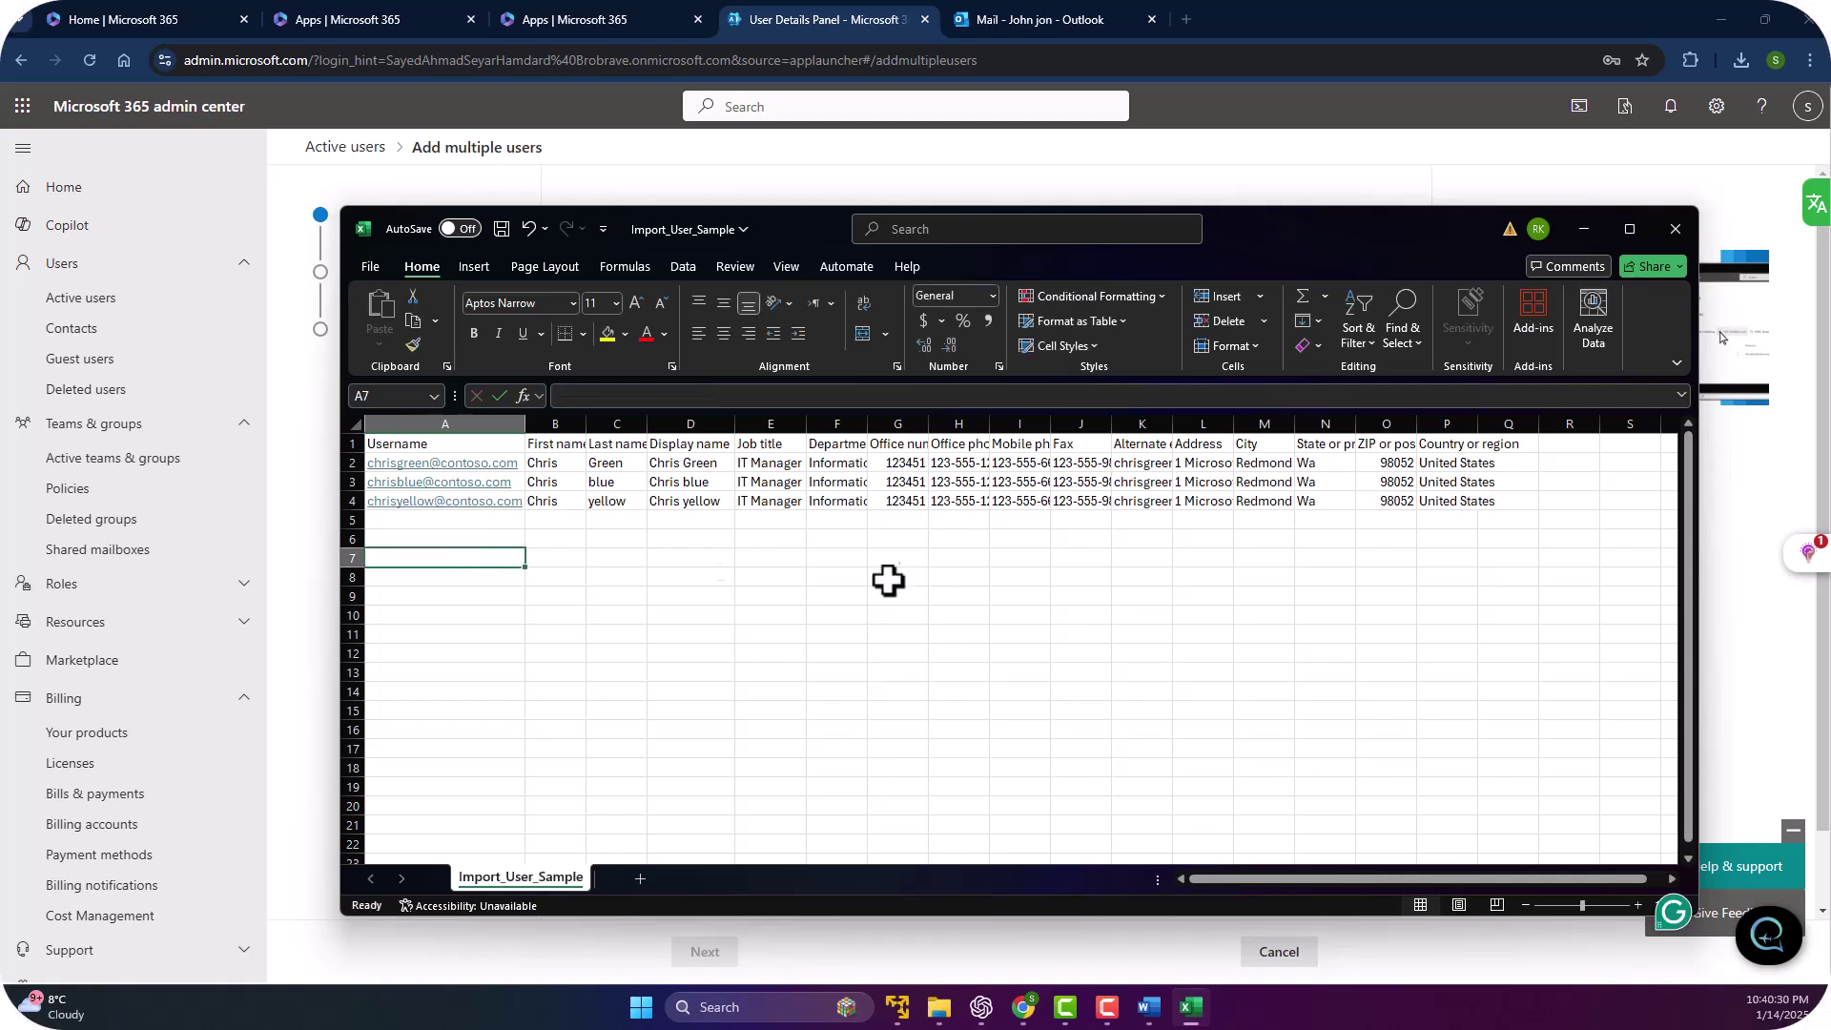
Save the workbook, then open the classic Save As dialog for This PC.
left_click(355, 269)
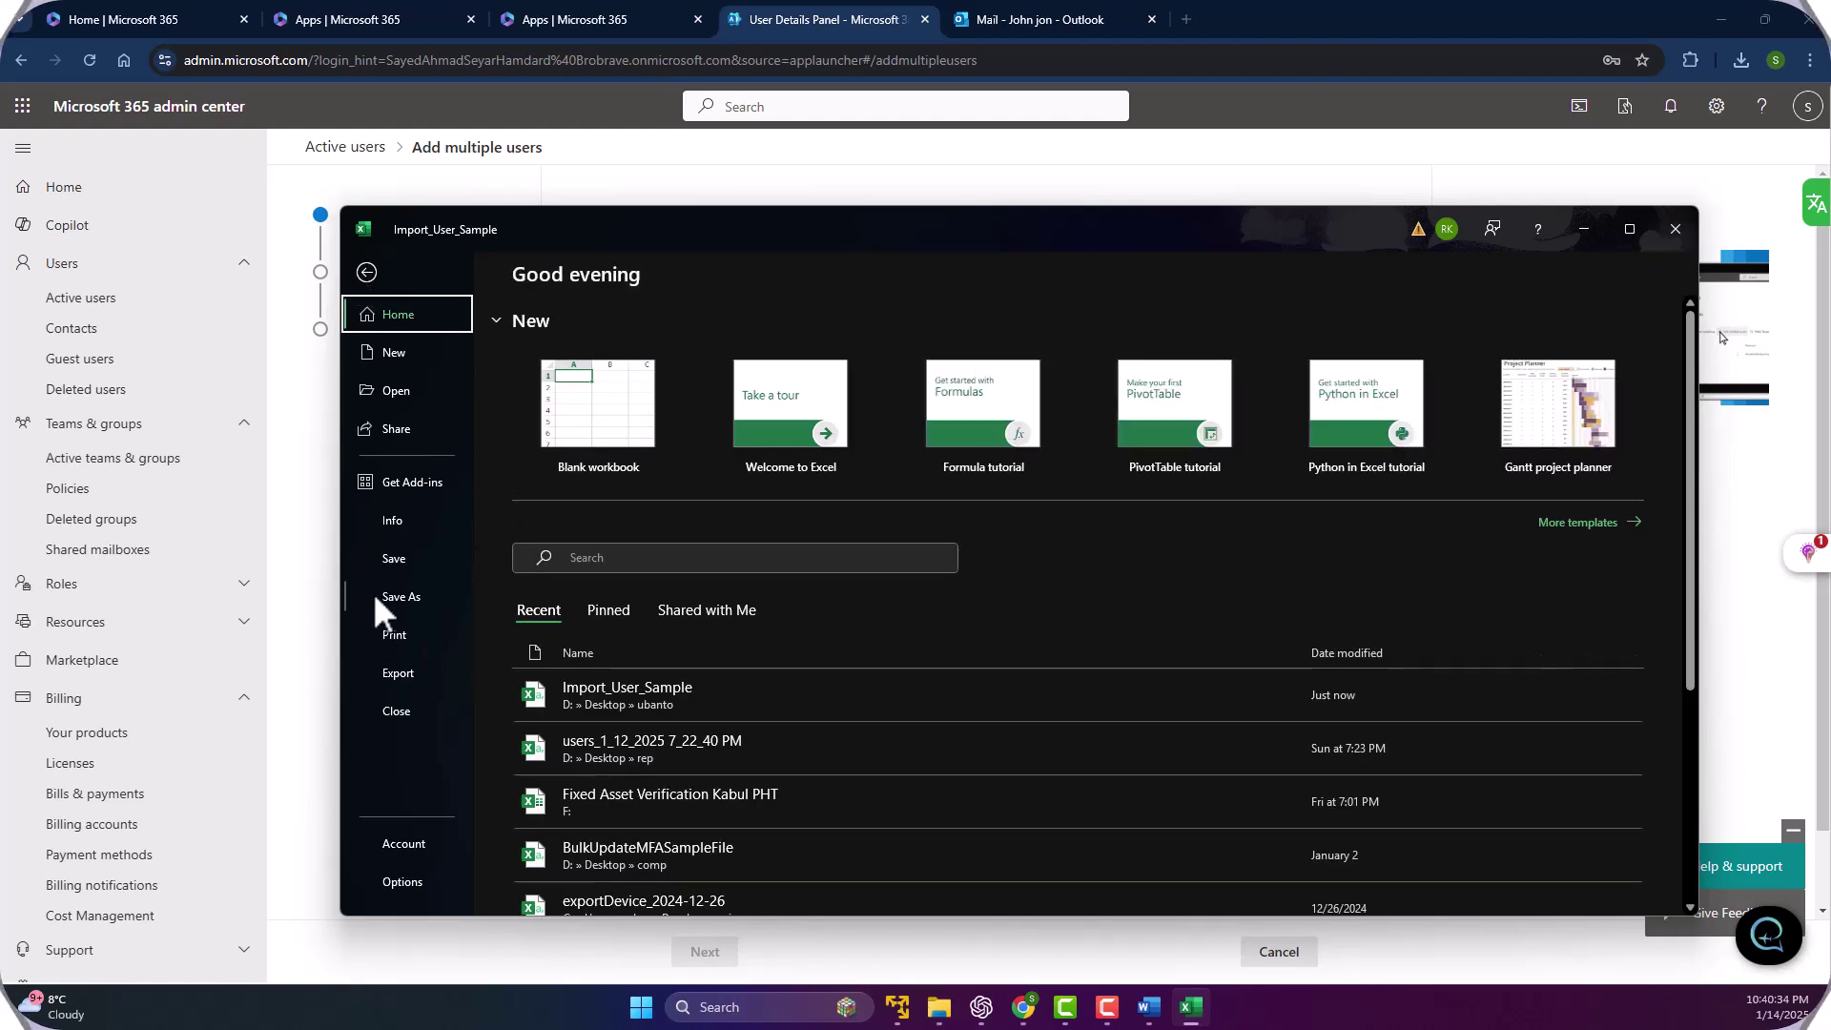
left_click(389, 557)
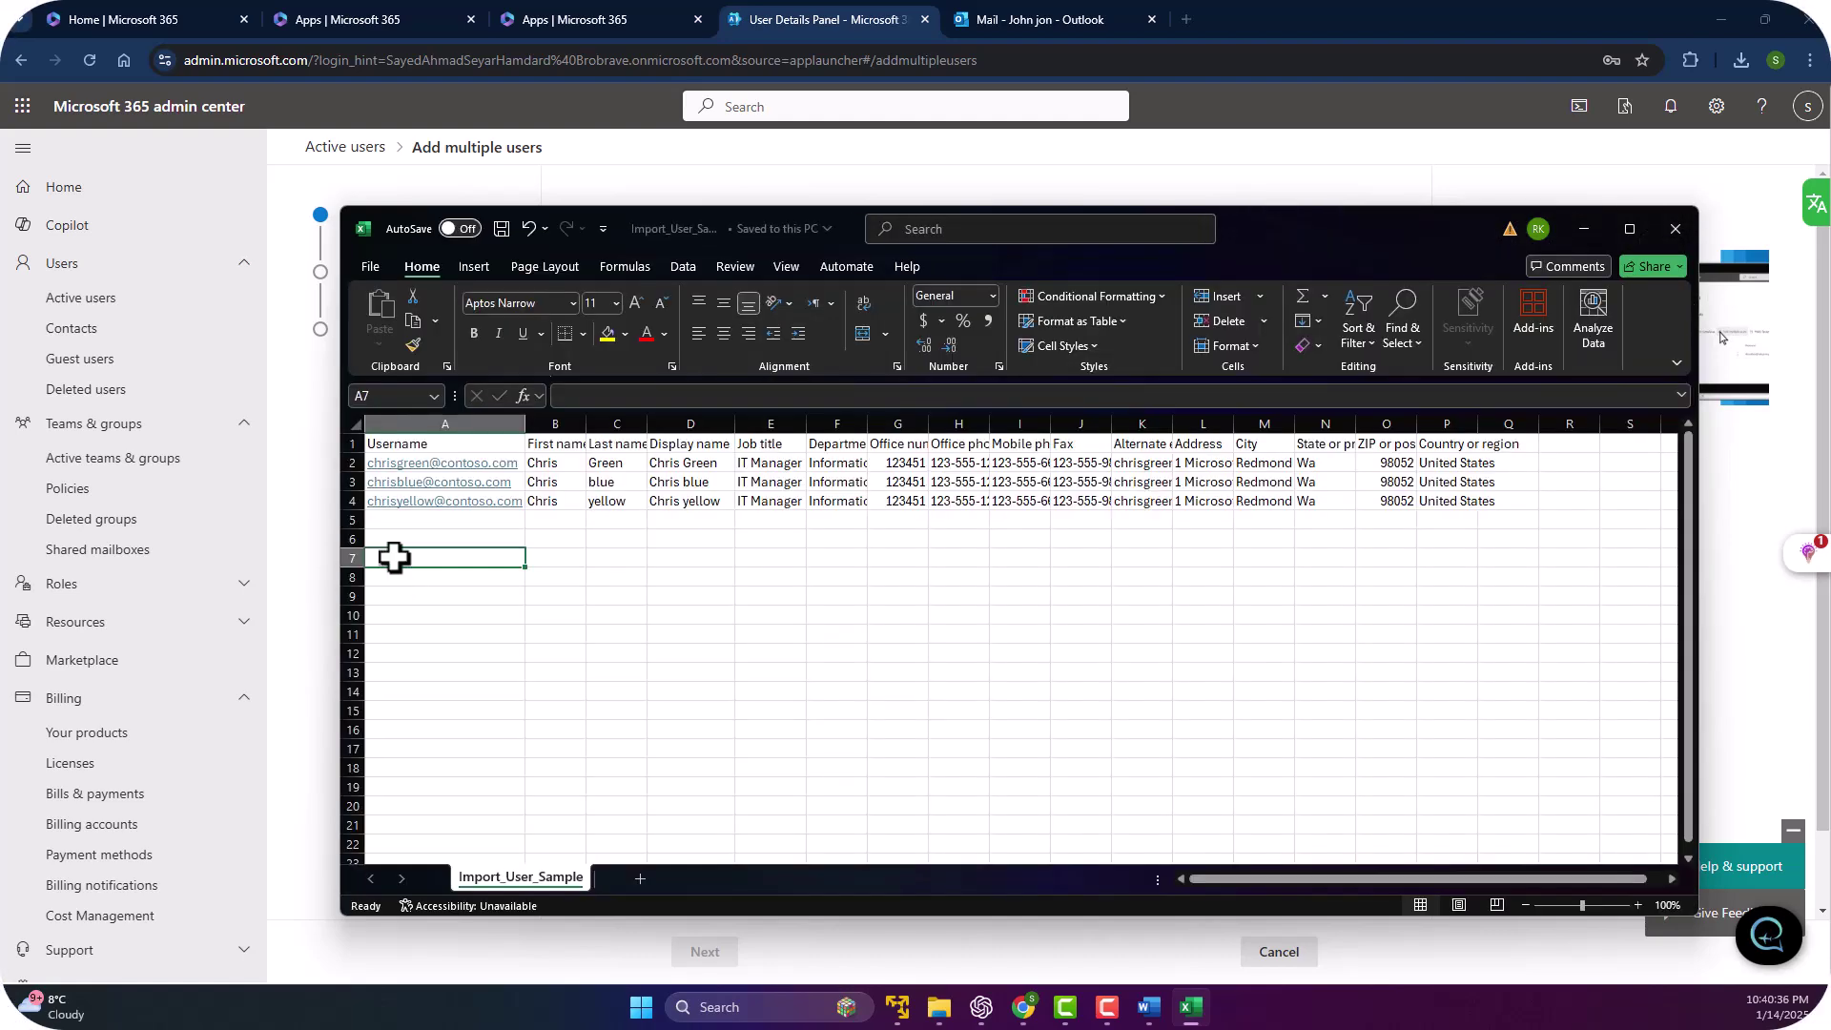
left_click(366, 264)
left_click(400, 596)
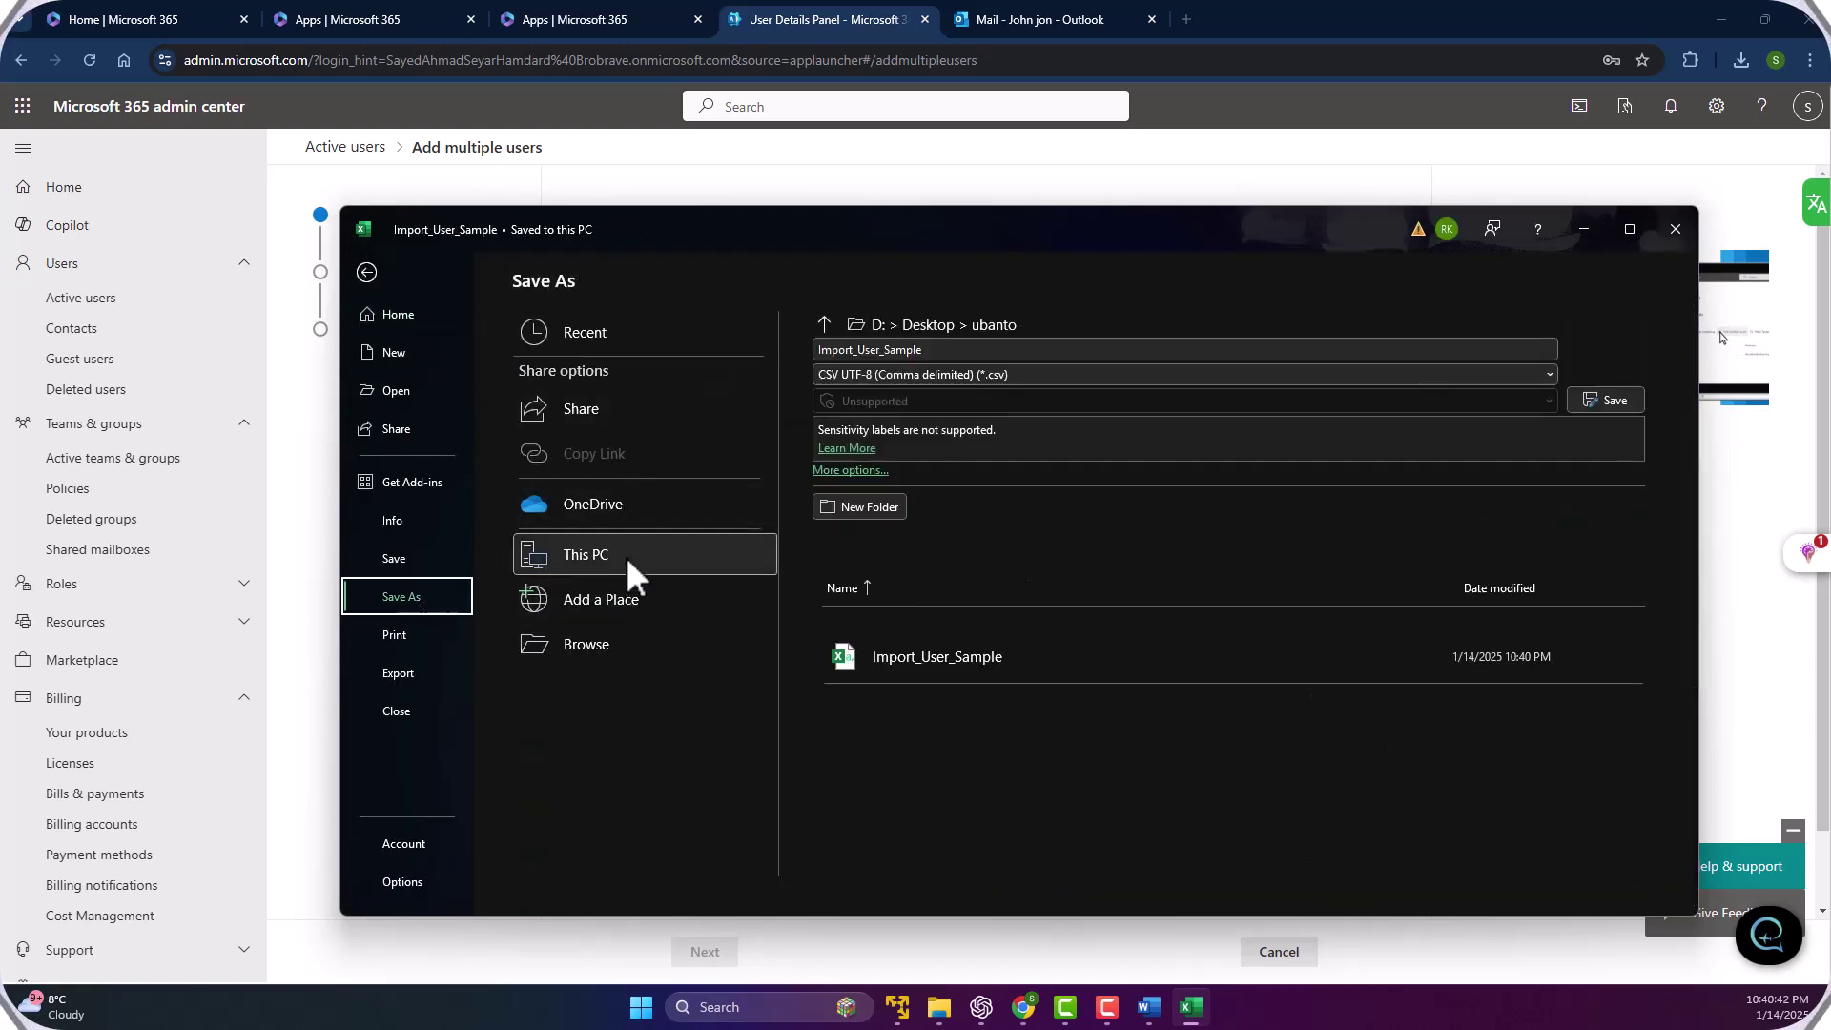
double_click(591, 560)
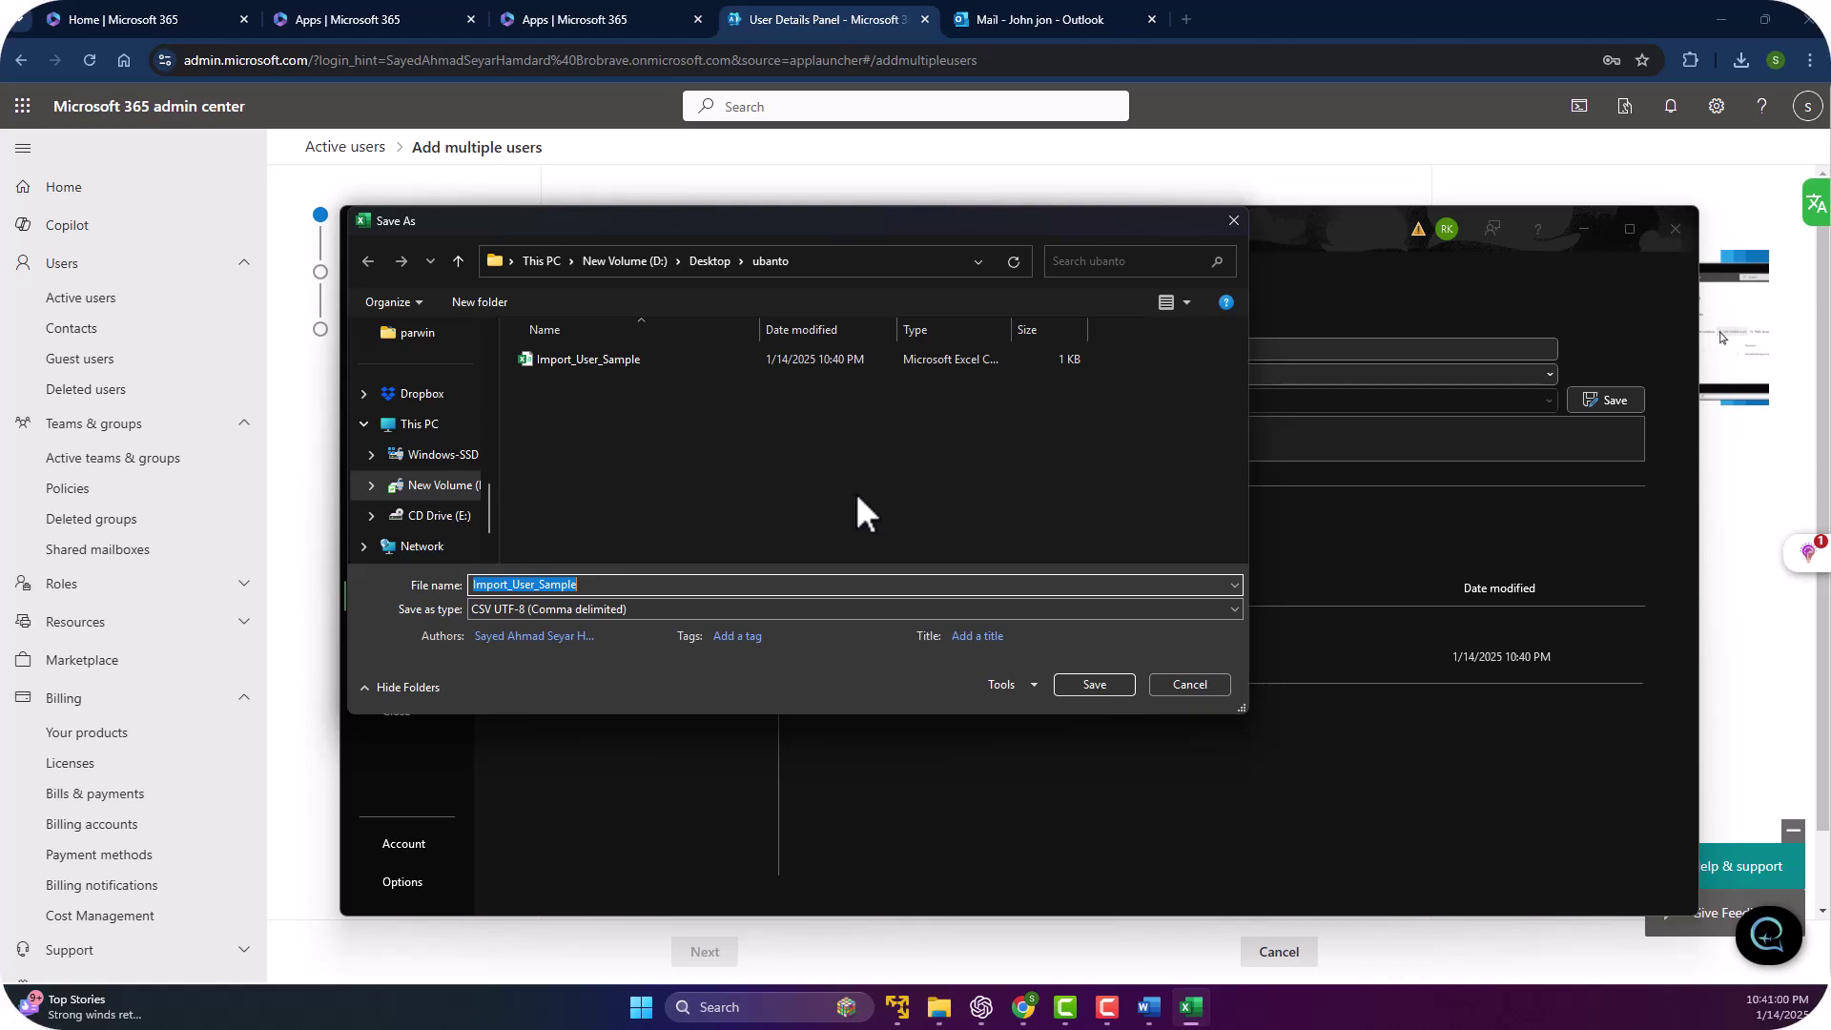
Browse to the Windows-SSD (C:) drive and keep CSV UTF-8 as the file format.
left_click(426, 429)
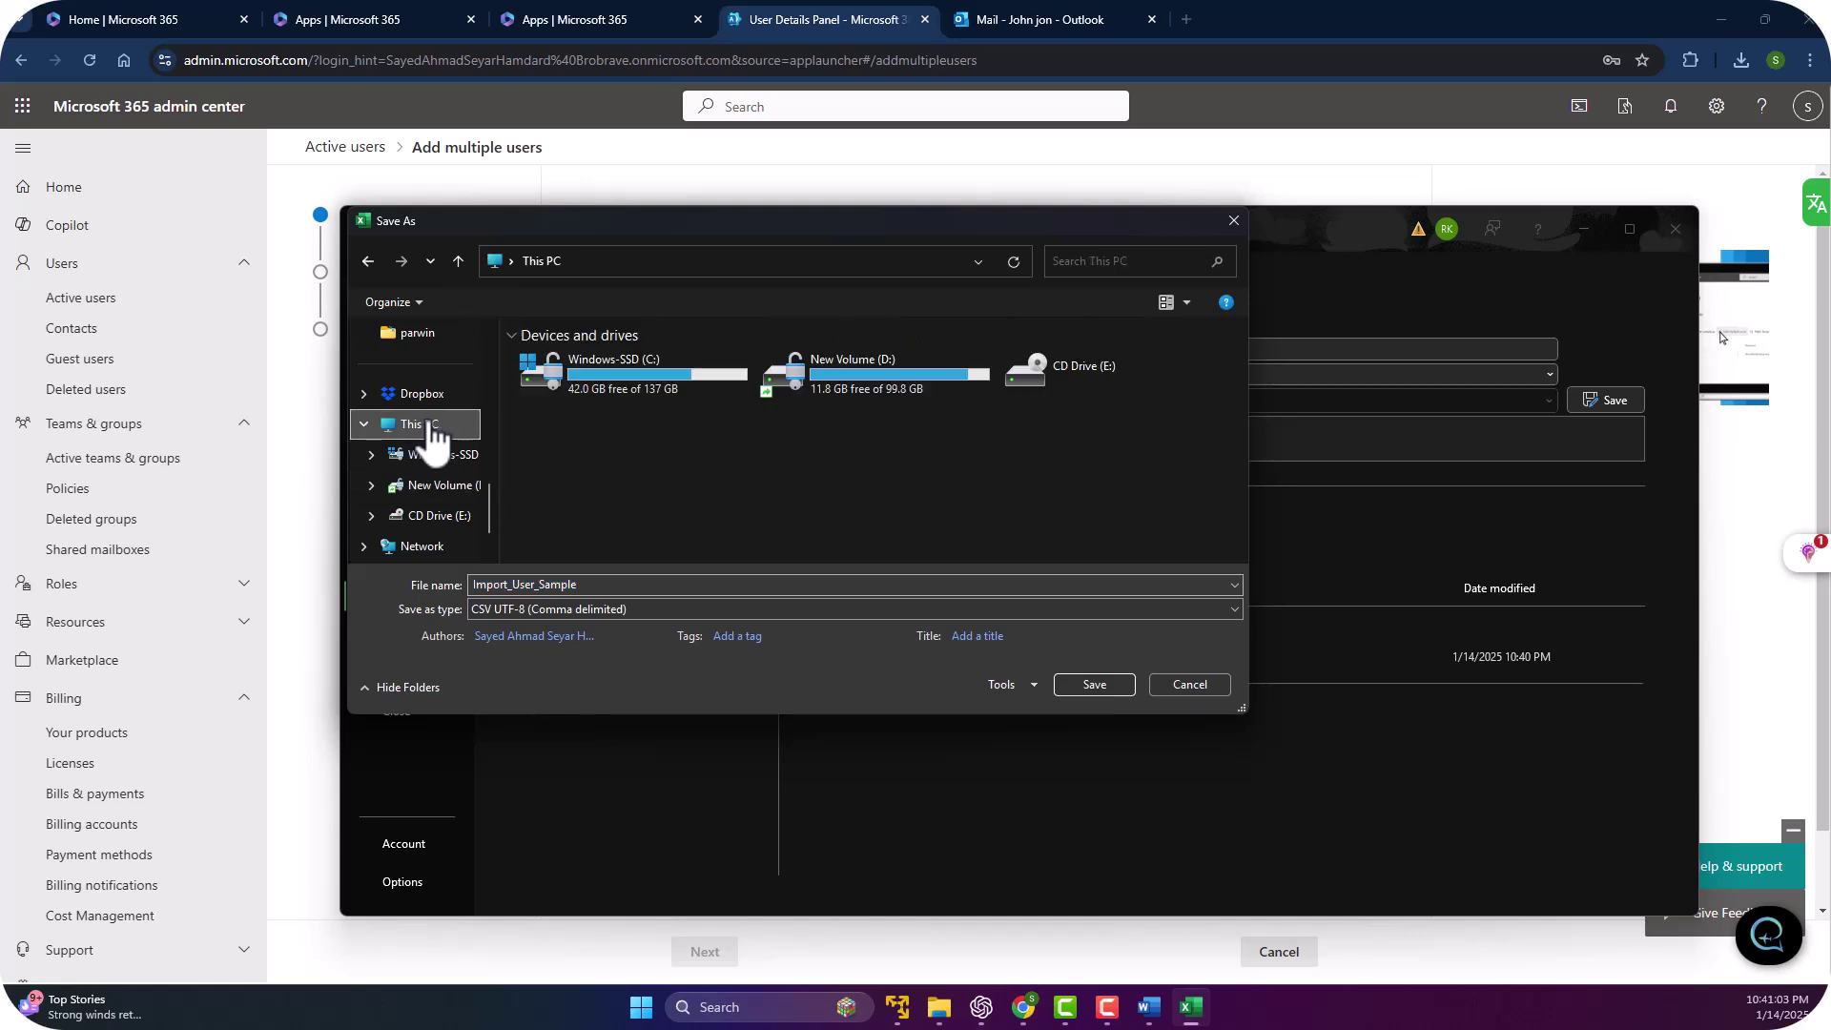
double_click(667, 372)
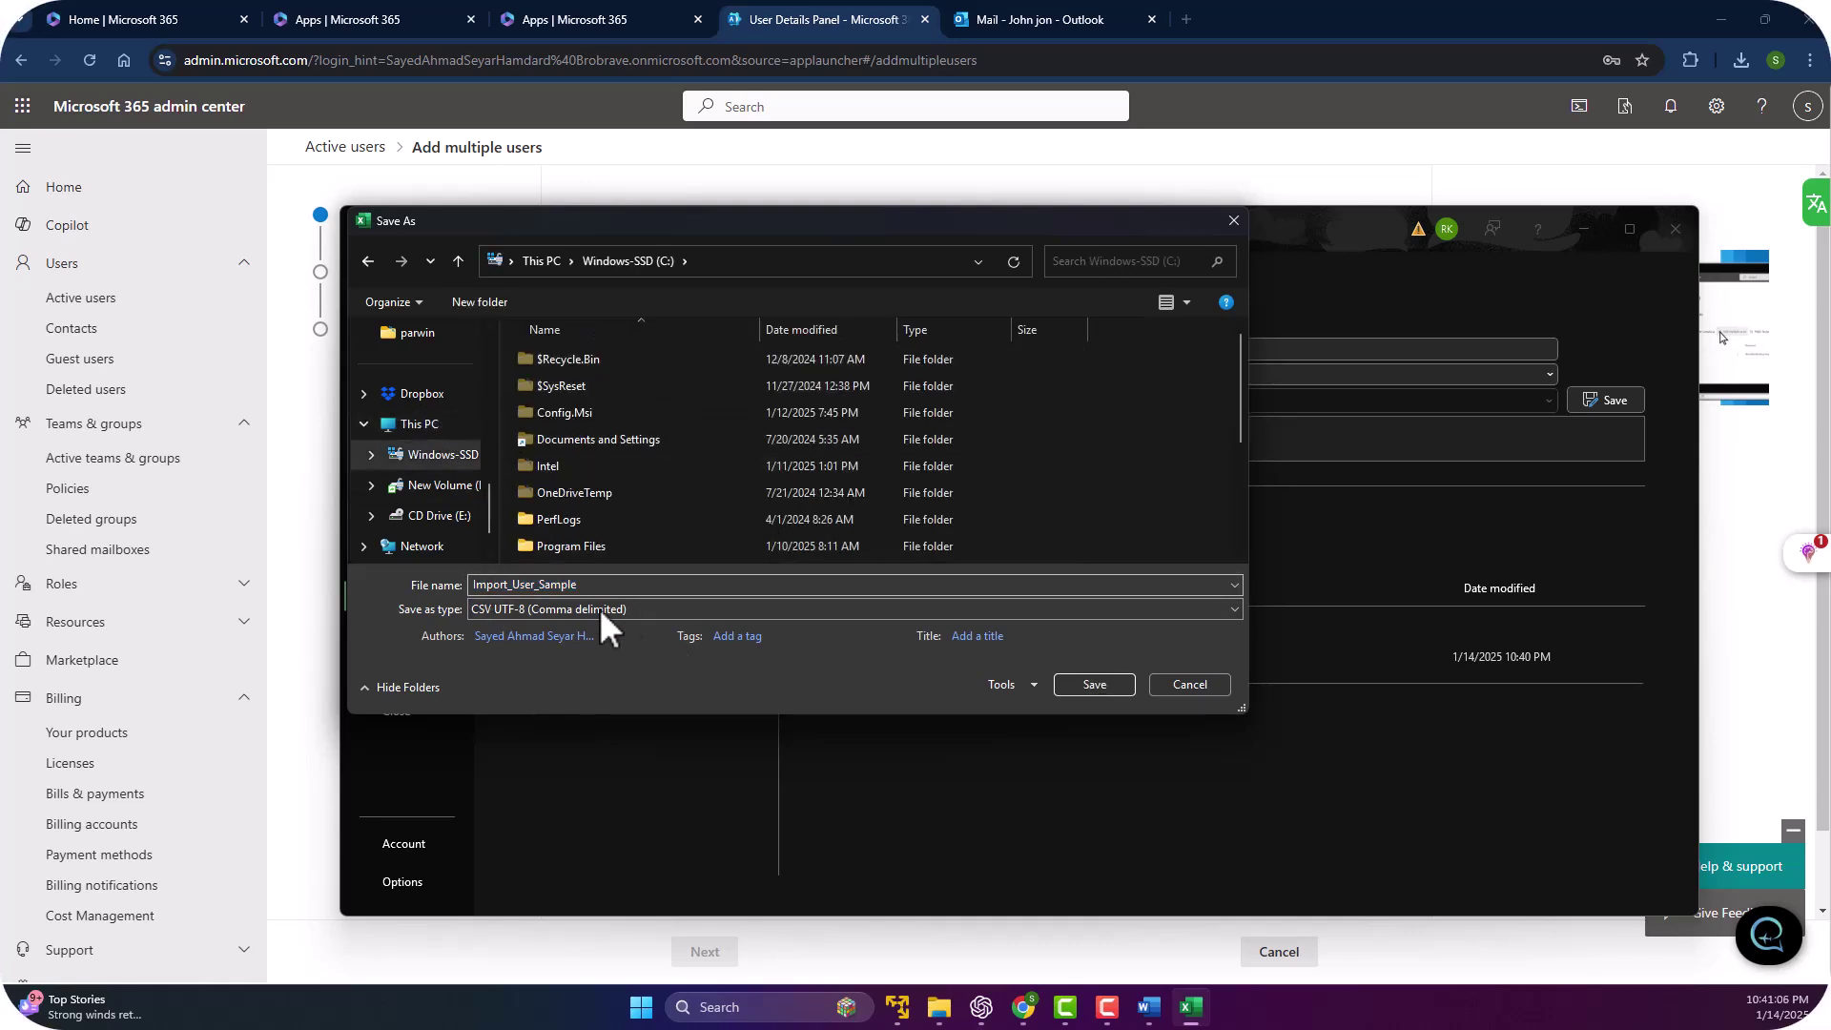
left_click(635, 609)
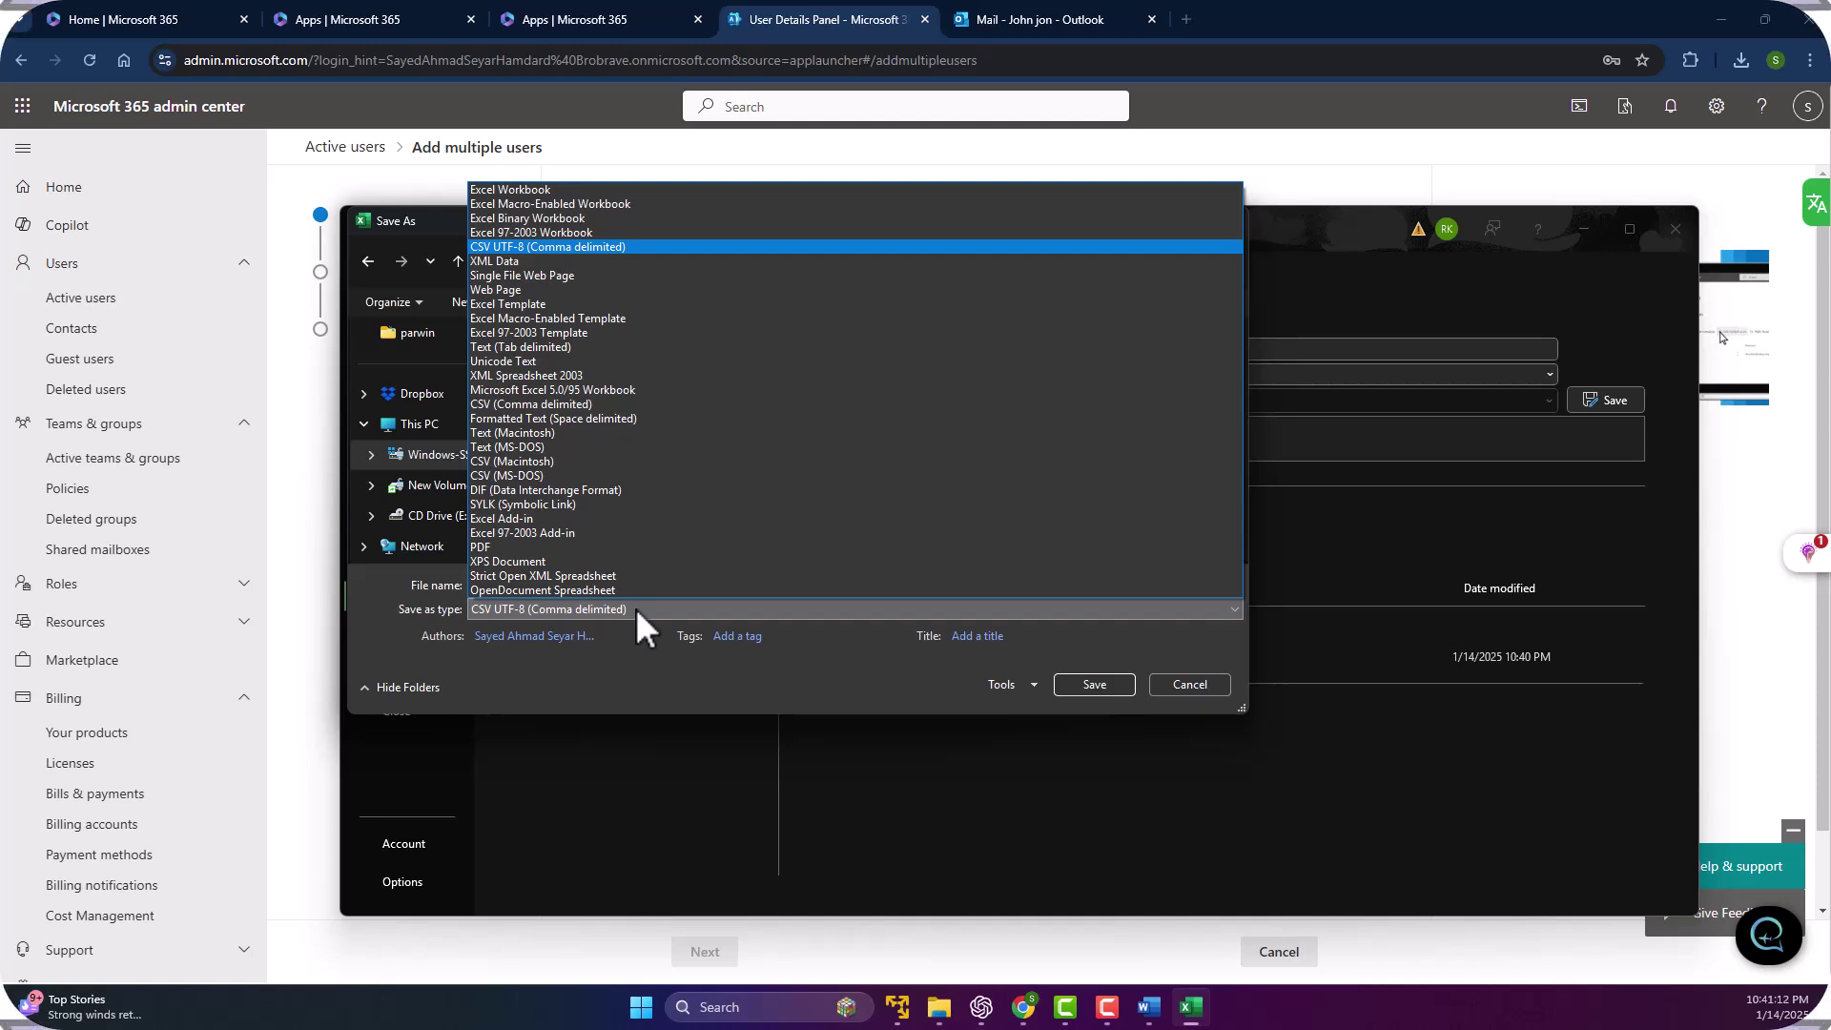
left_click(635, 609)
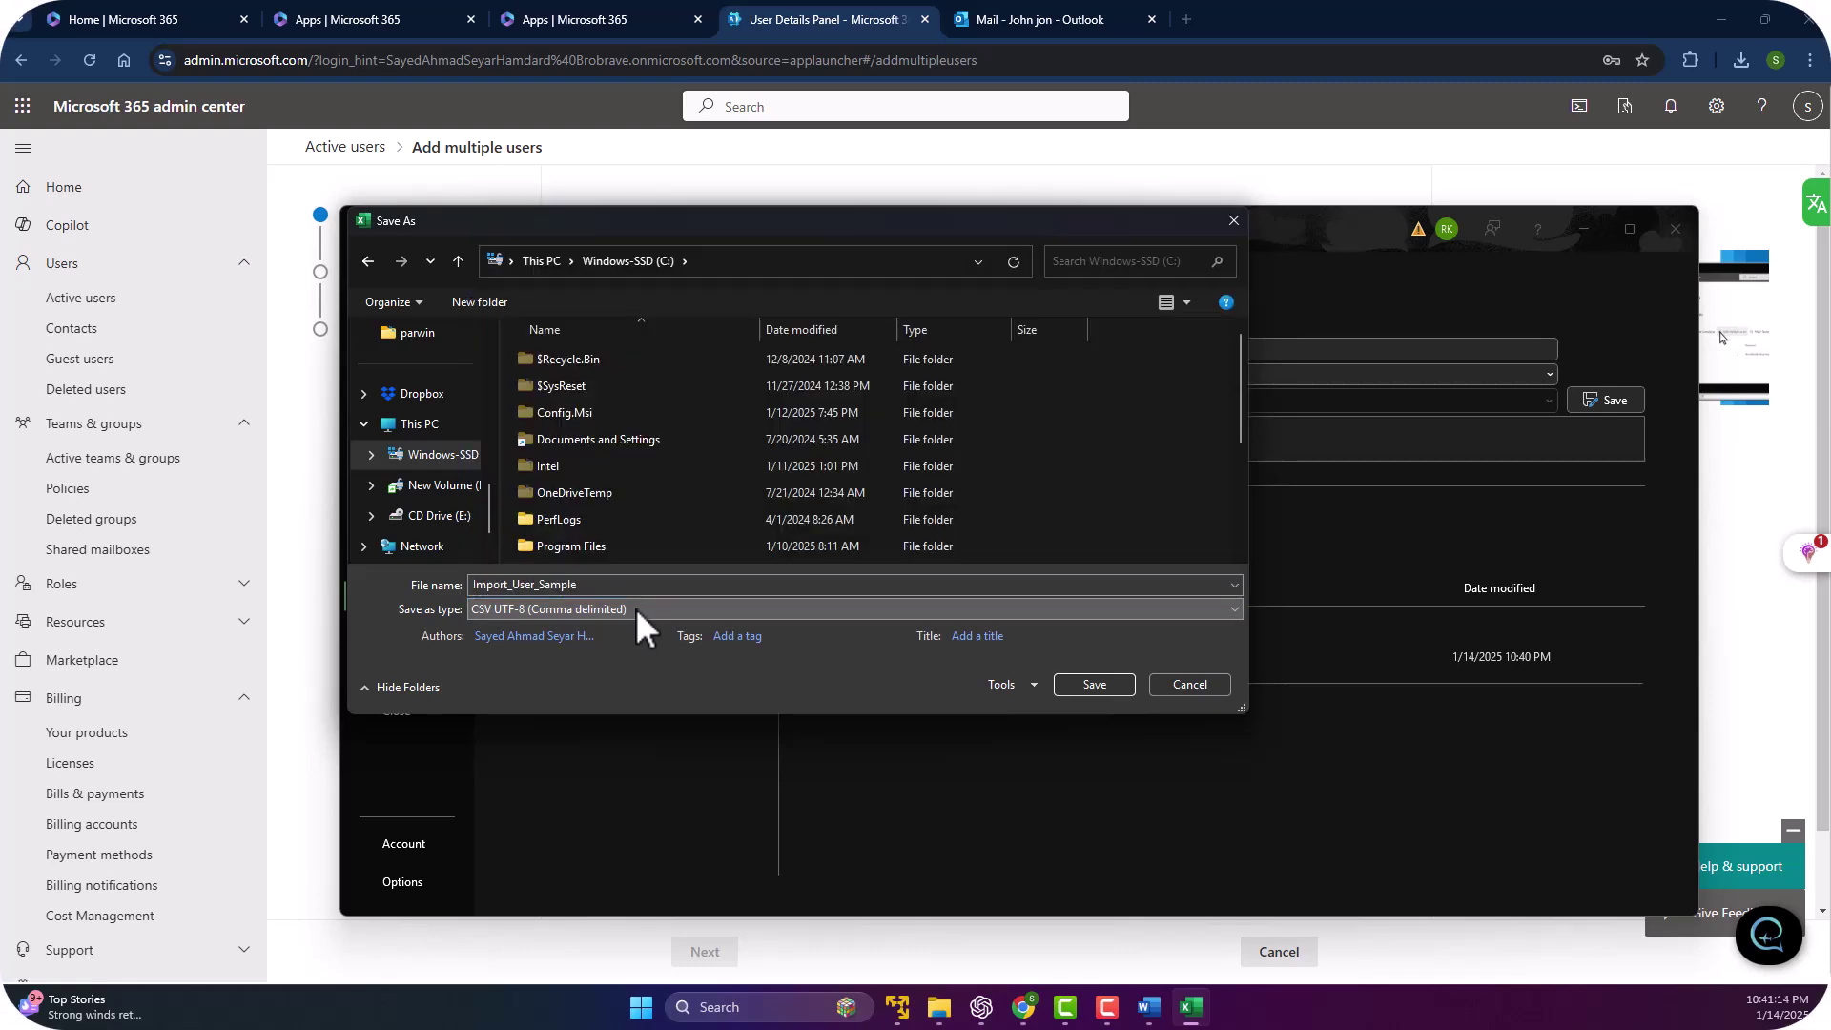
left_click(635, 608)
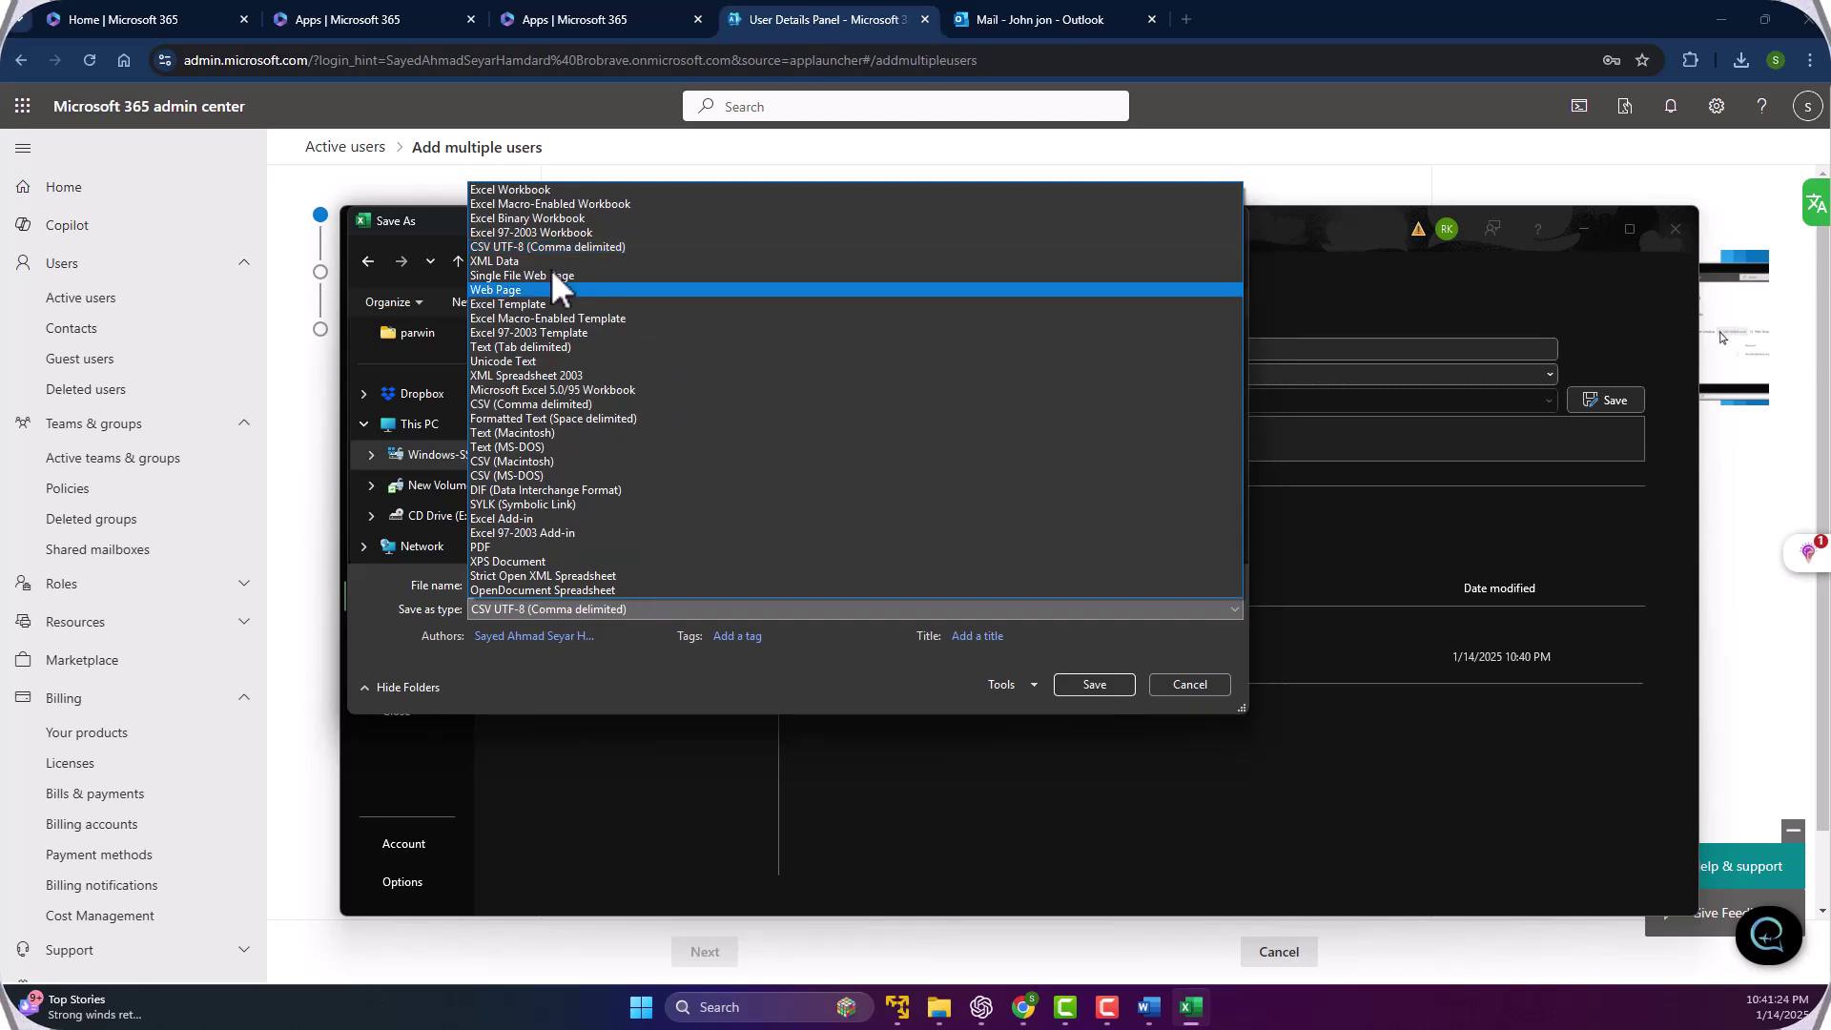
left_click(509, 247)
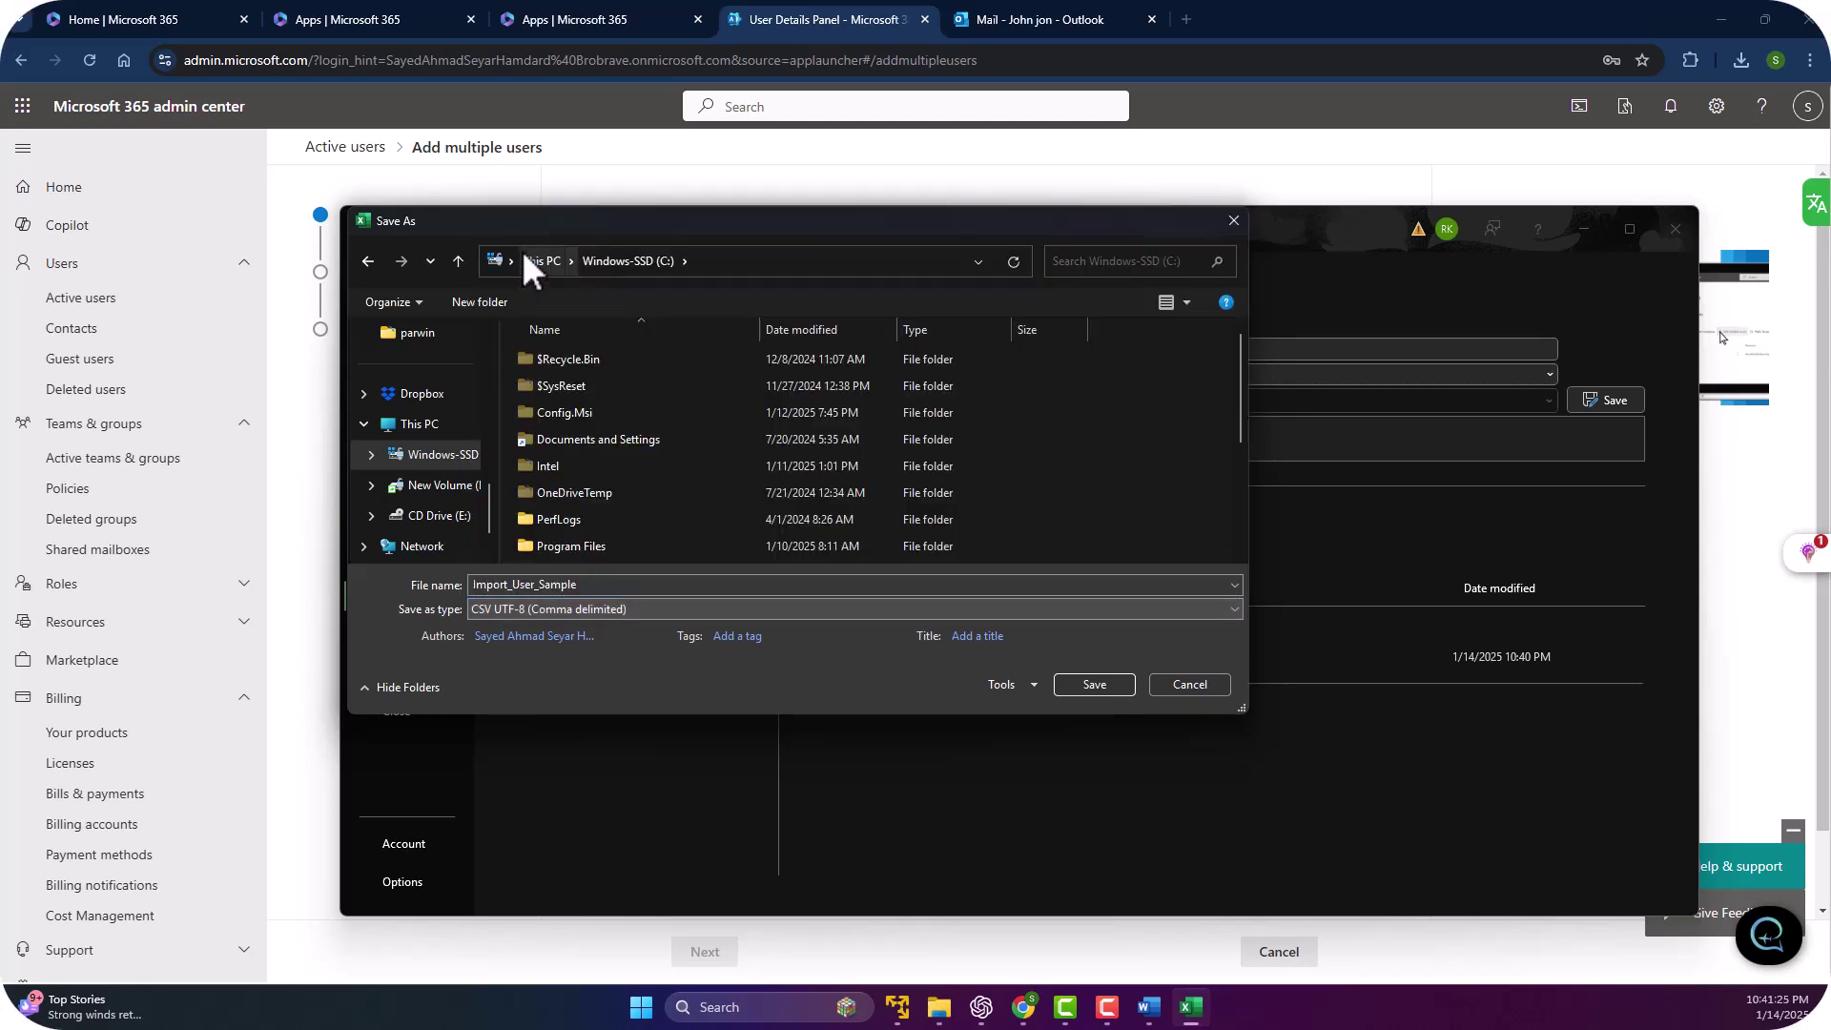
Name the file Musers and save it at the root of C:, triggering a permission warning.
left_click(616, 583)
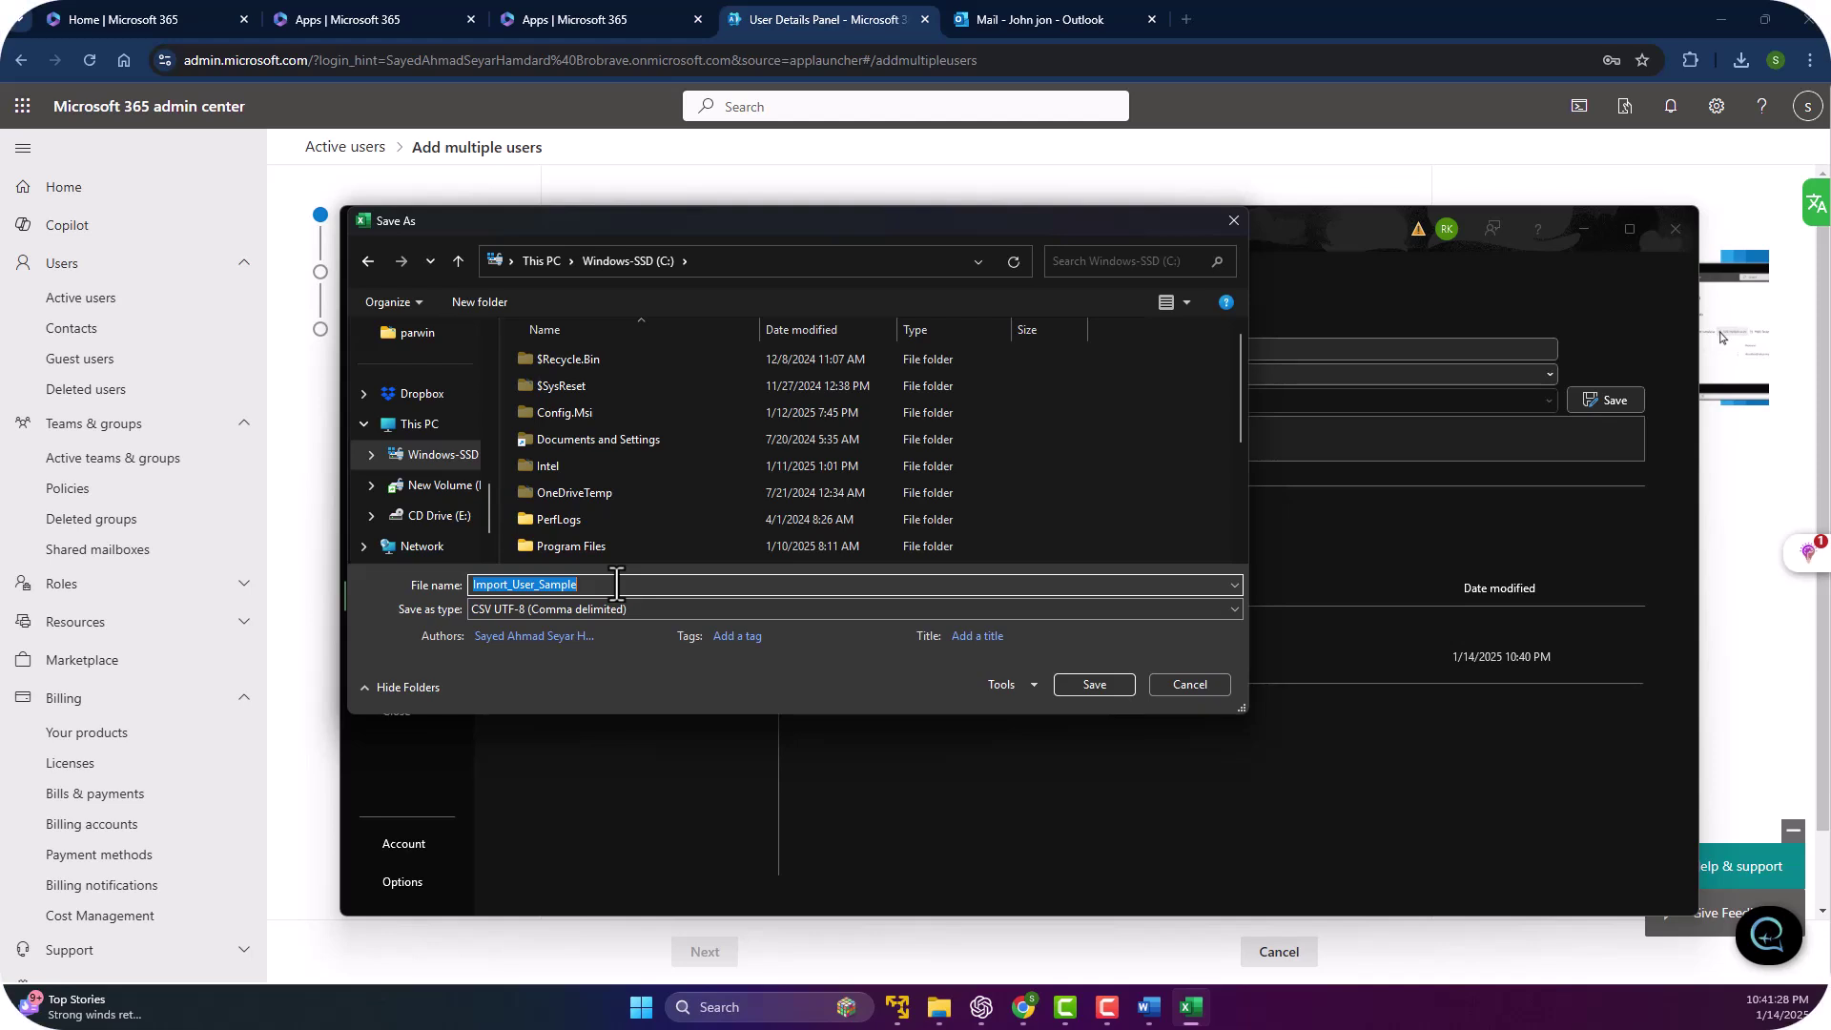
type("Musers")
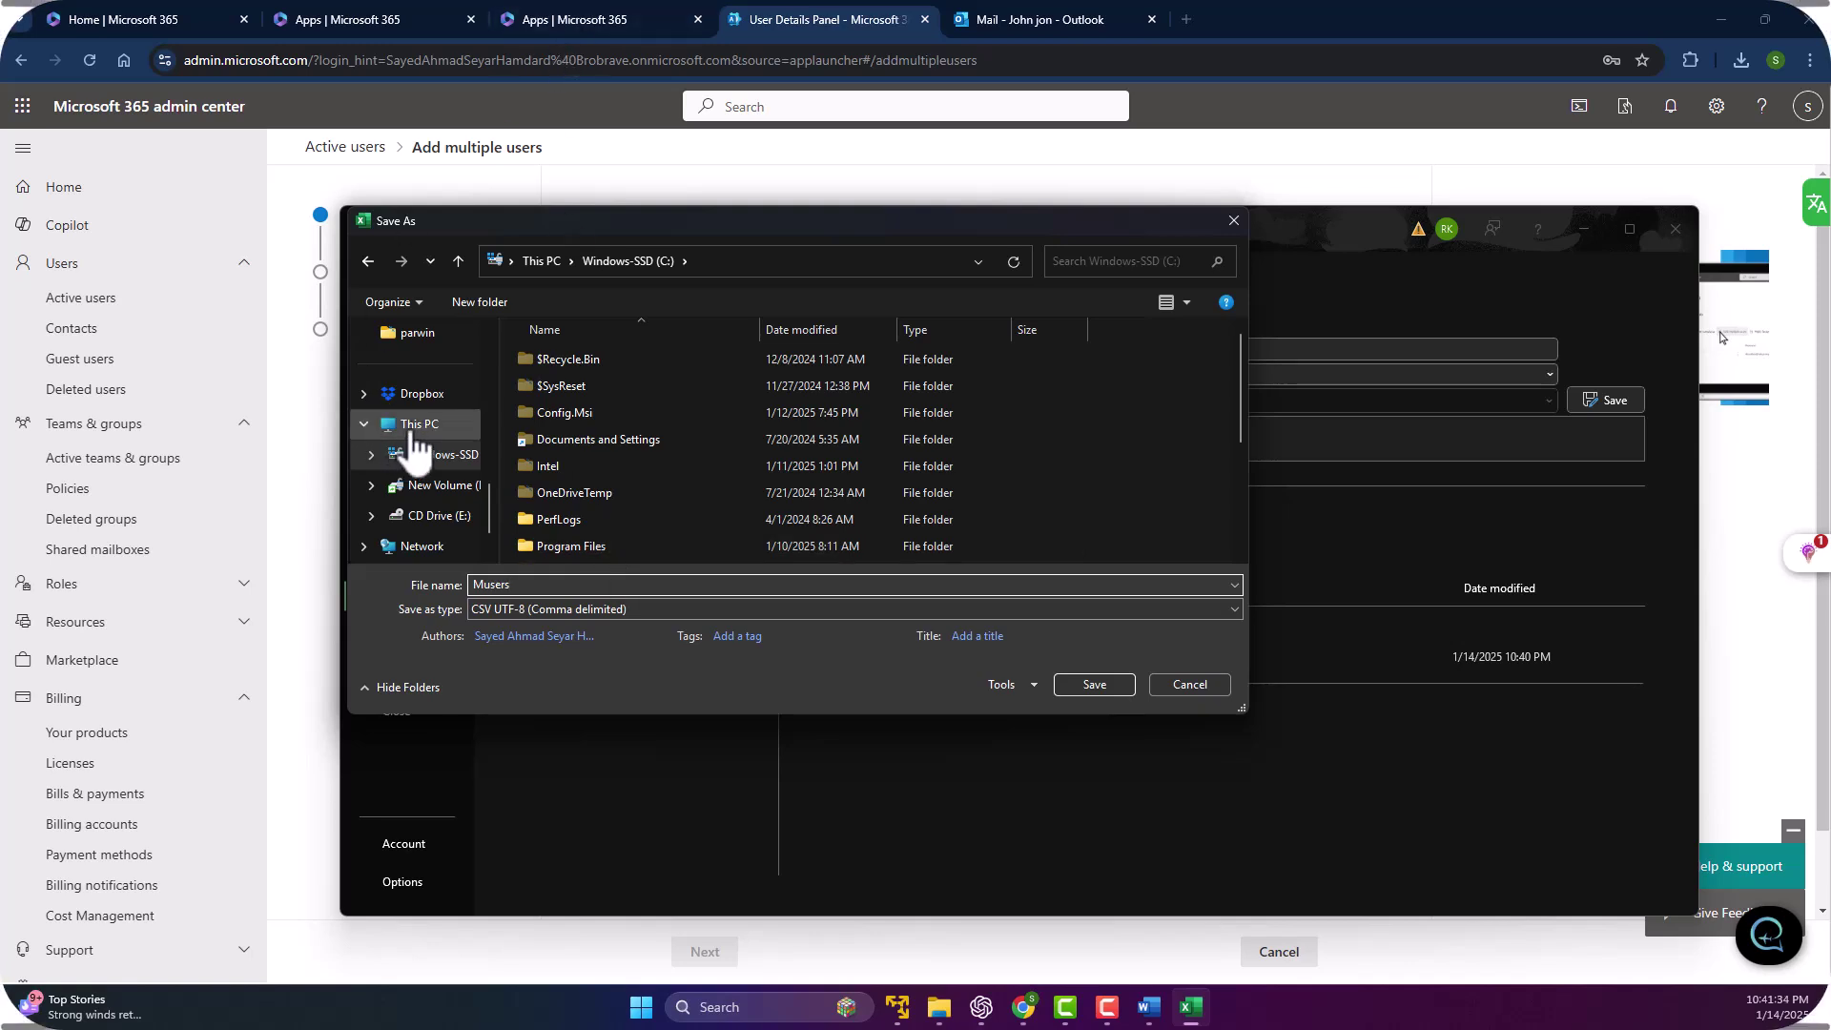
left_click(418, 425)
double_click(655, 369)
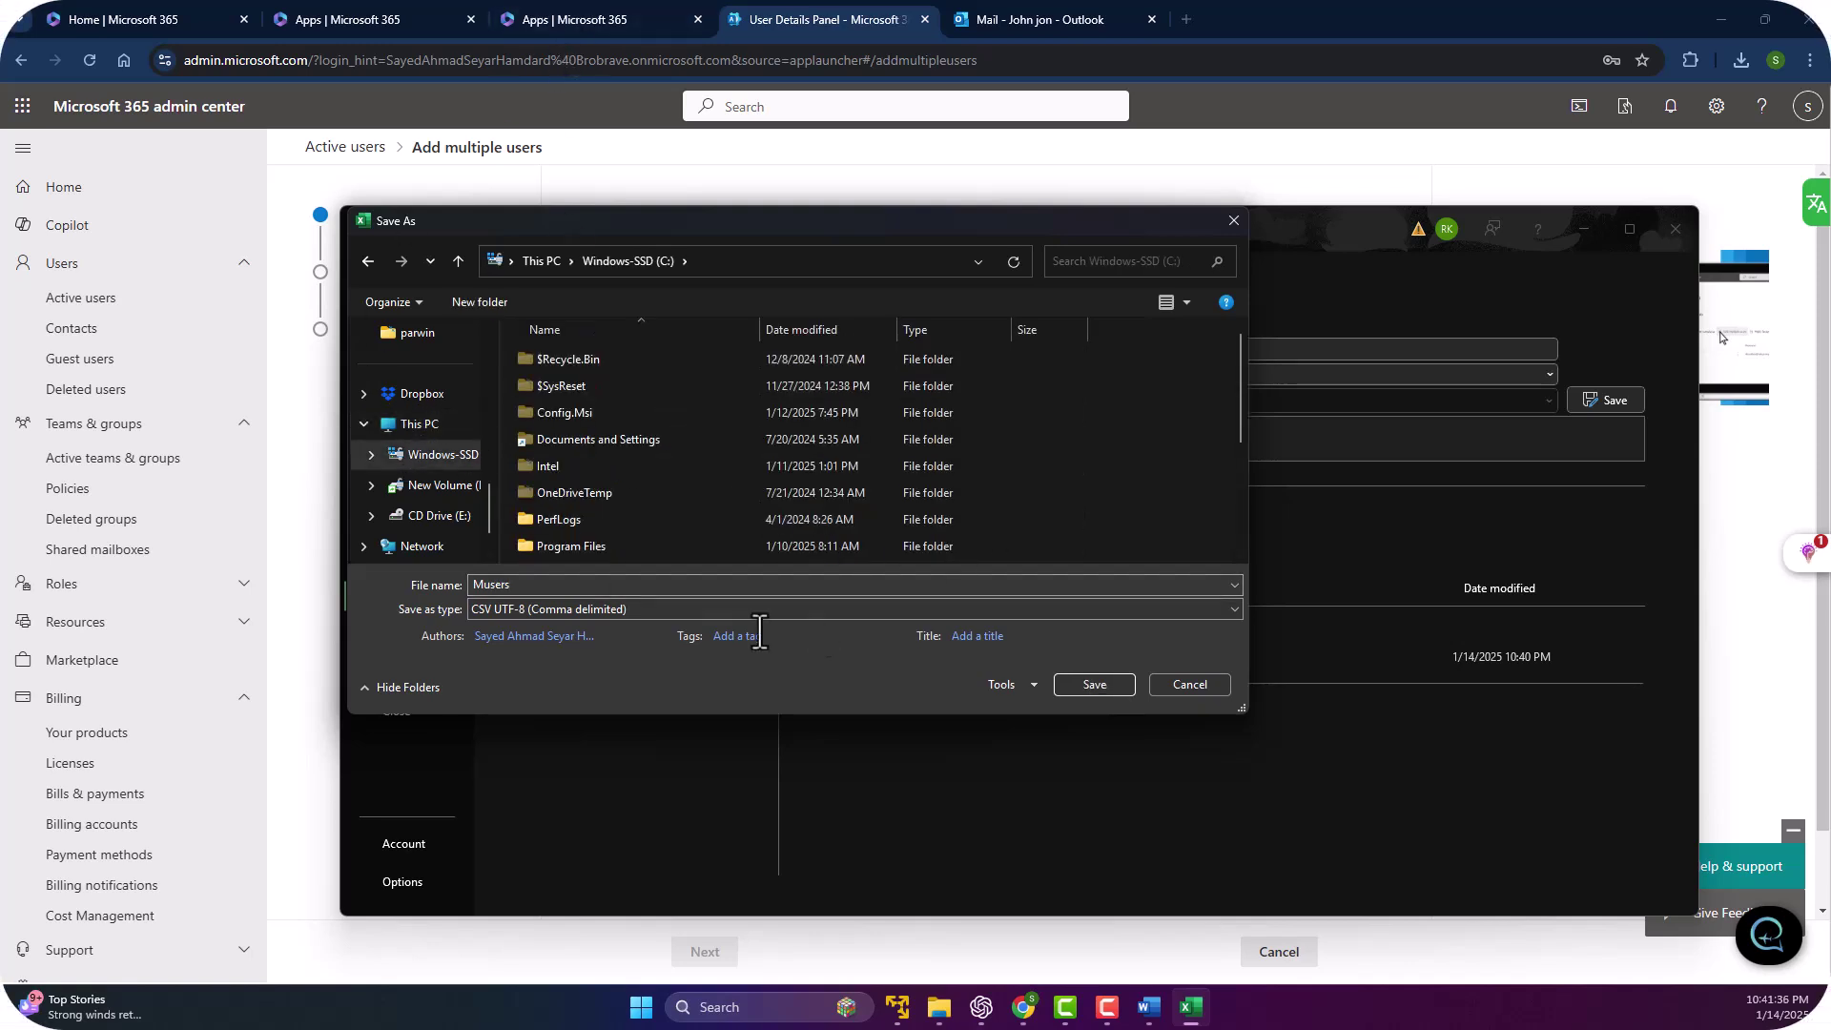
left_click(1092, 684)
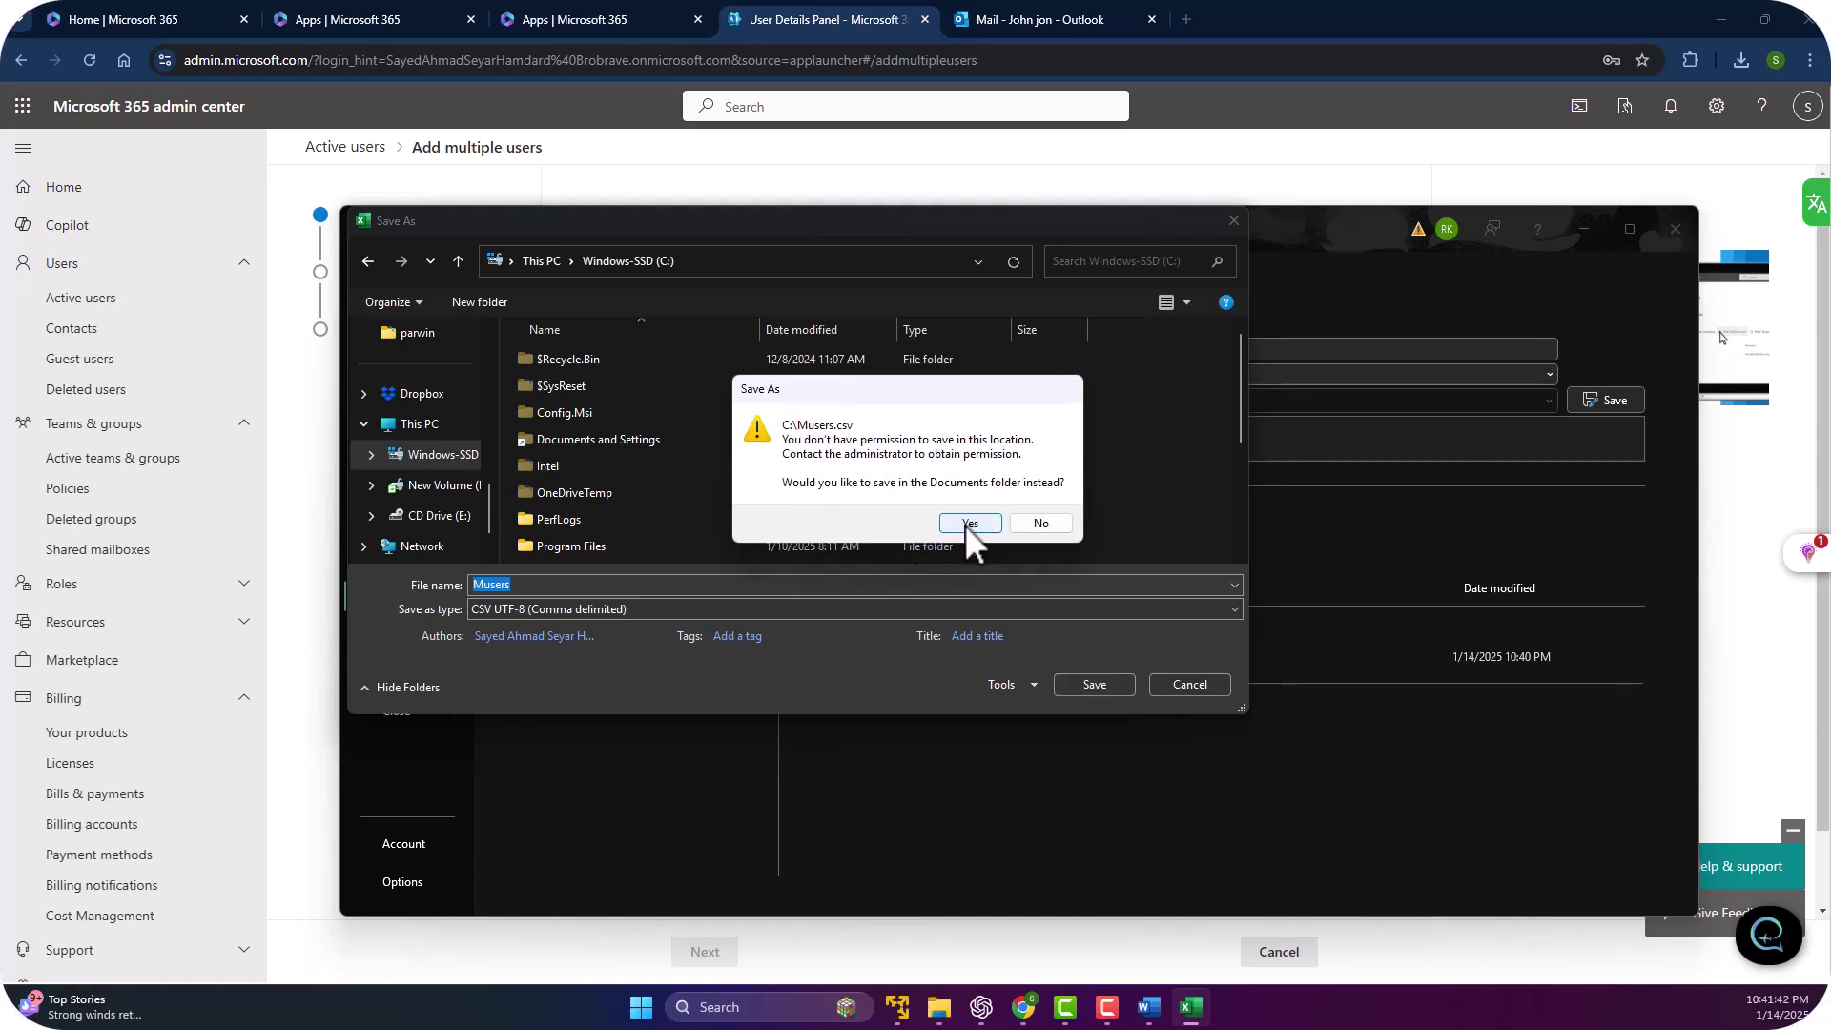
Decline the Documents suggestion and save Musers into a new C: folder named muser.
left_click(1040, 523)
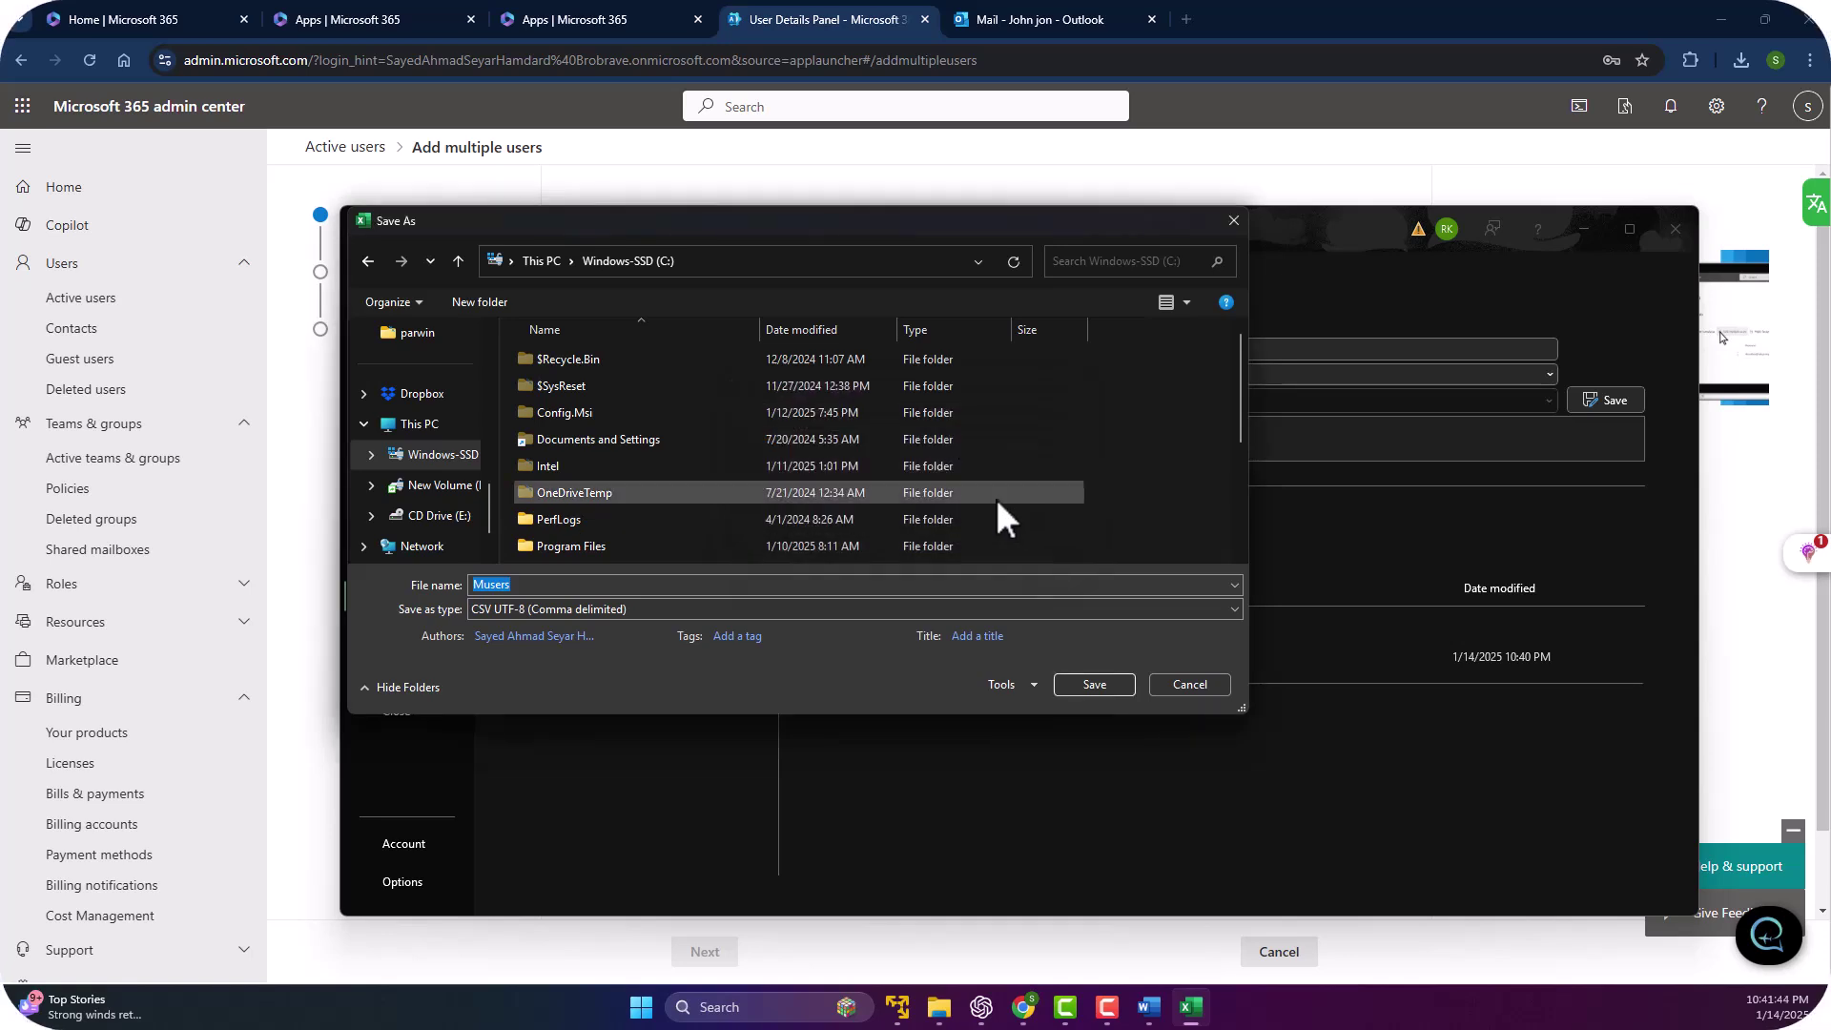
left_click(478, 301)
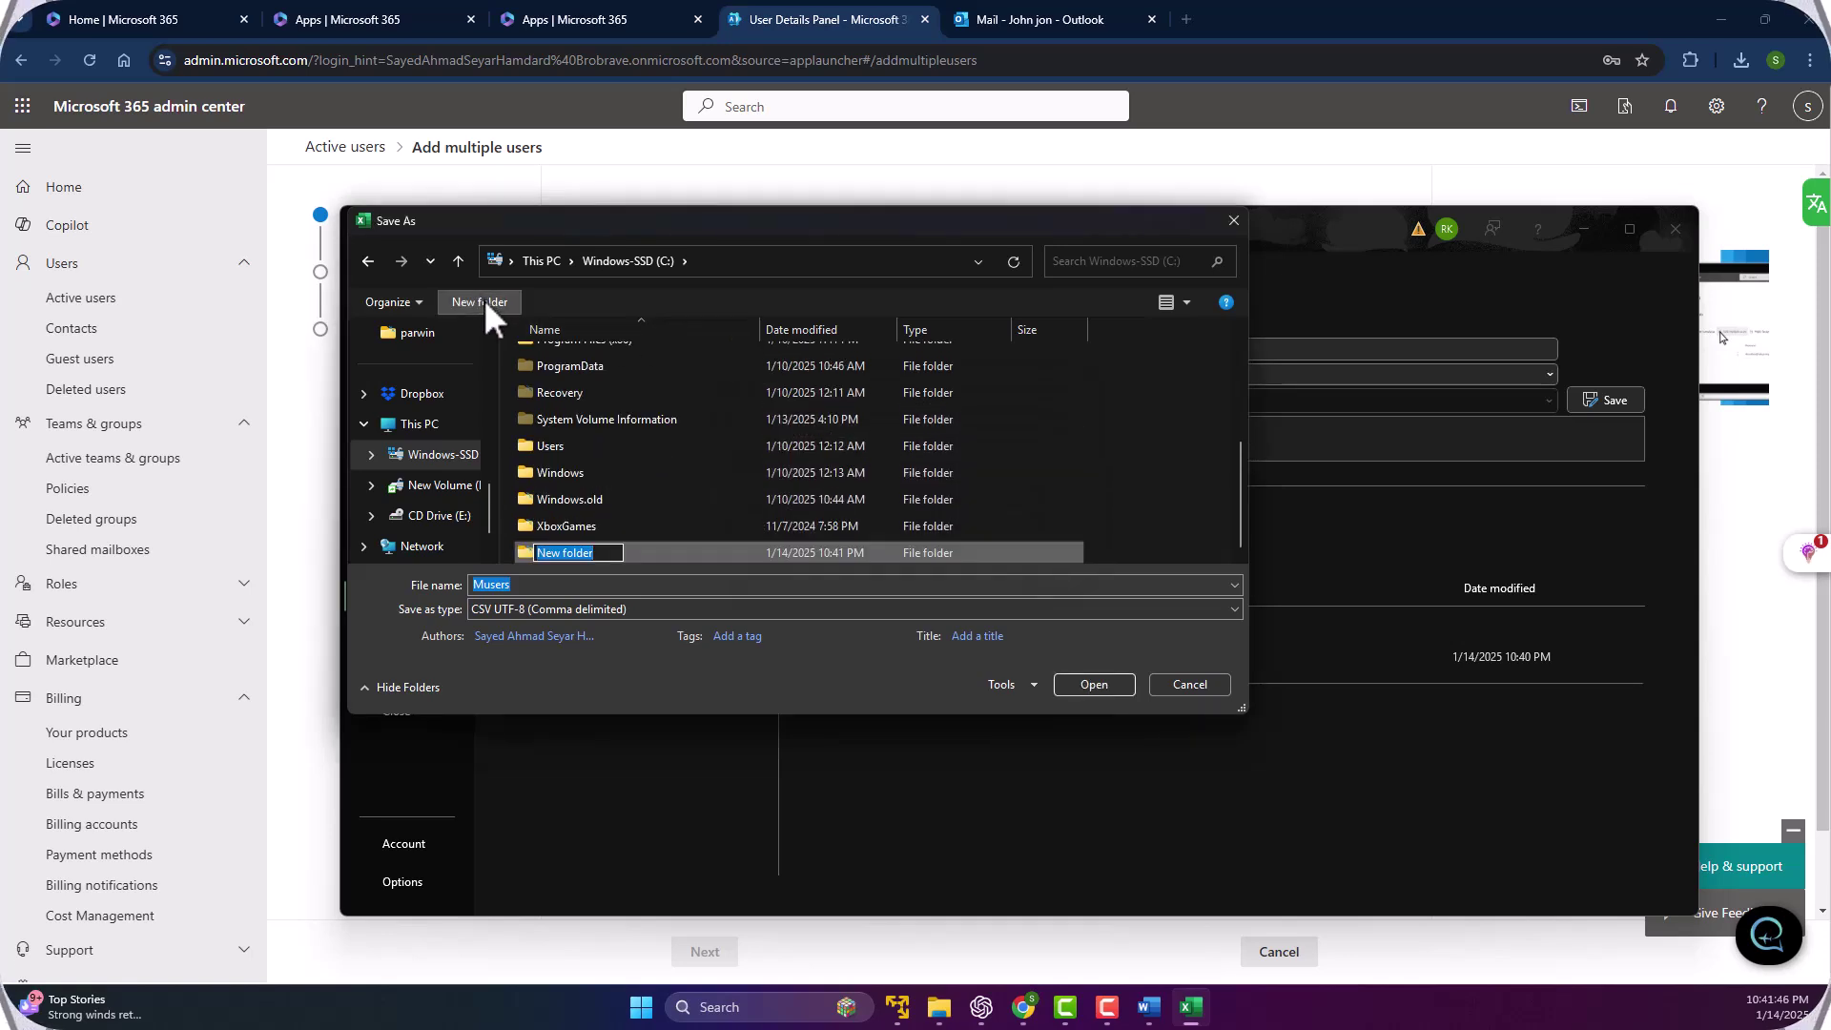
type("mu")
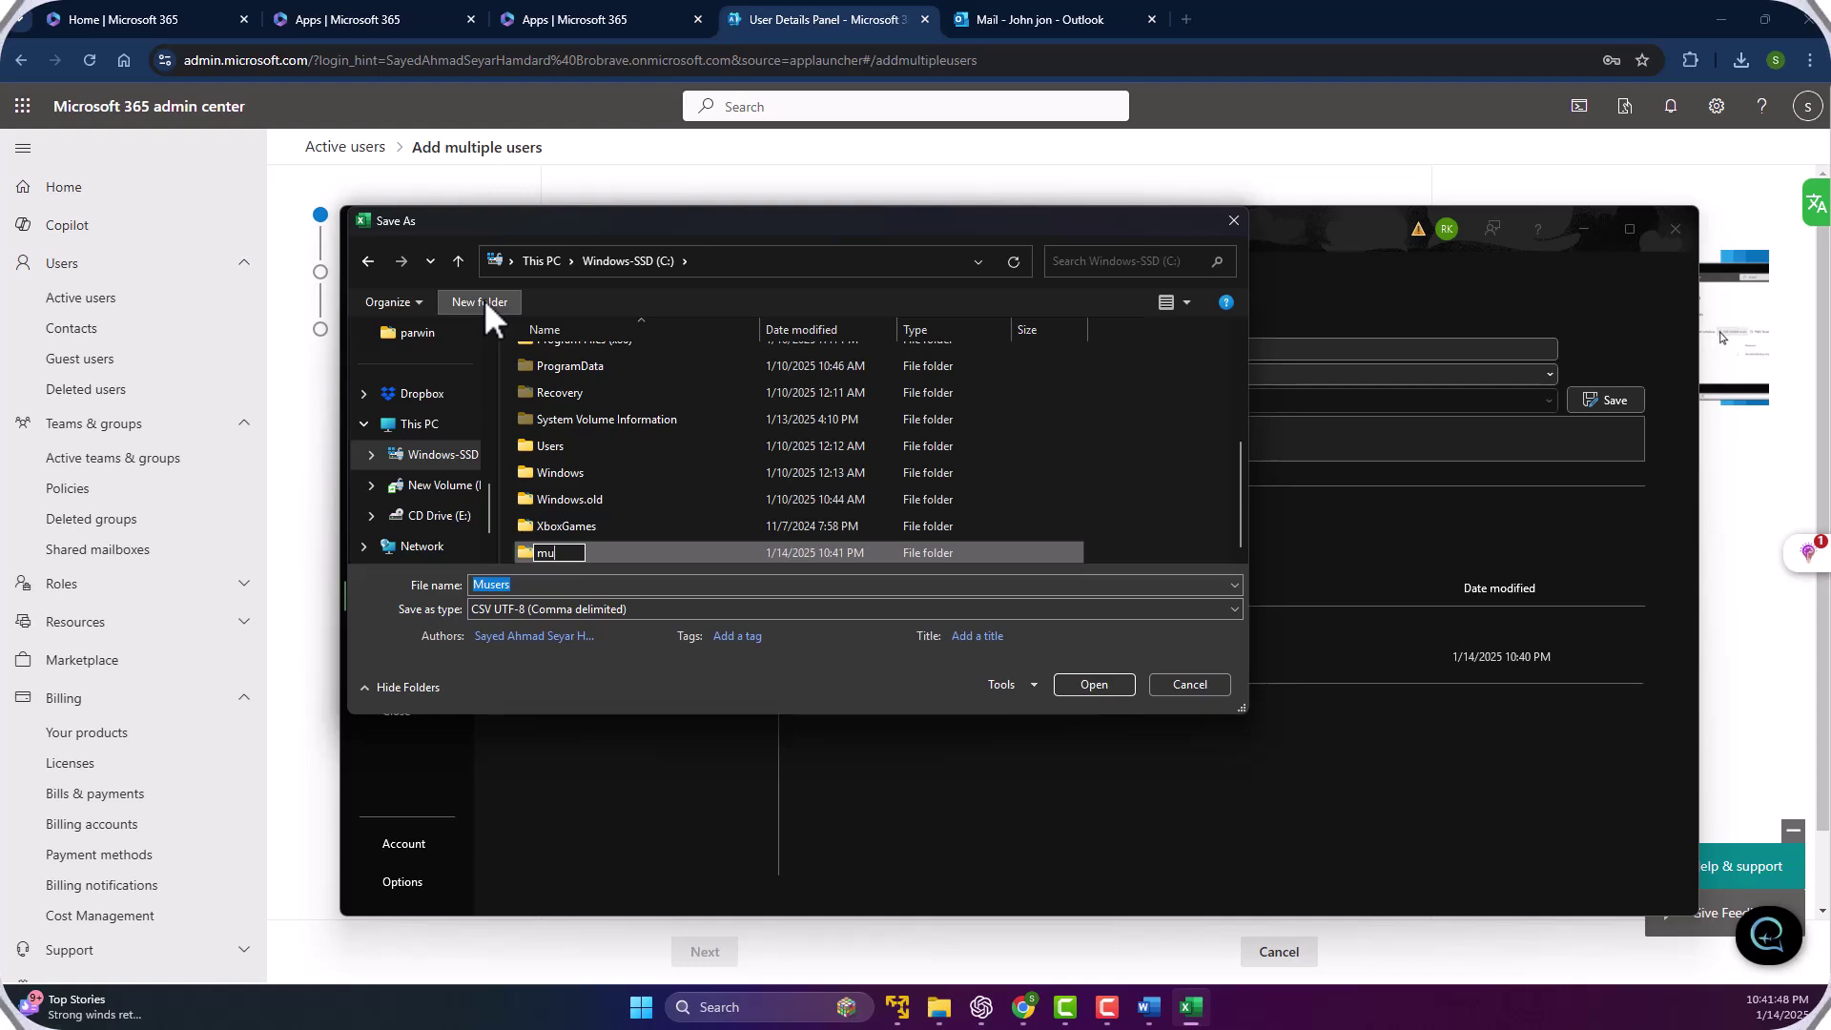
type("ser")
key("Return")
key("Return")
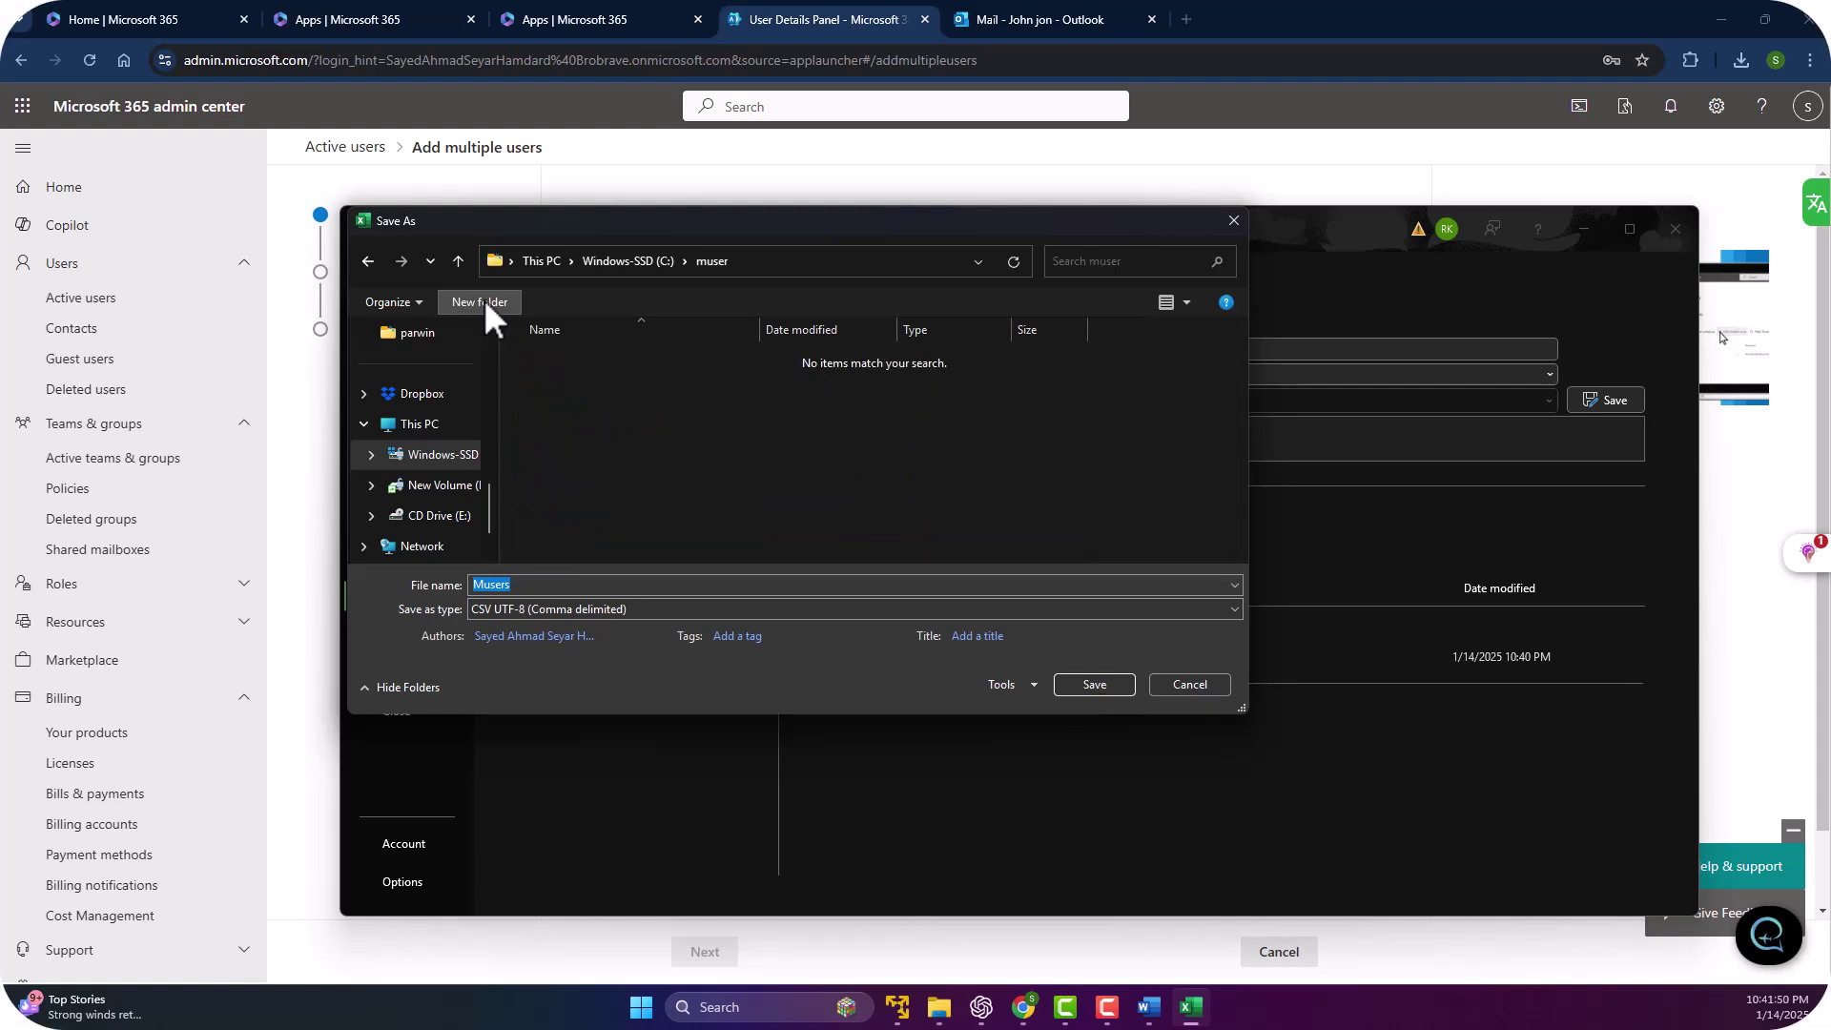
left_click(1093, 684)
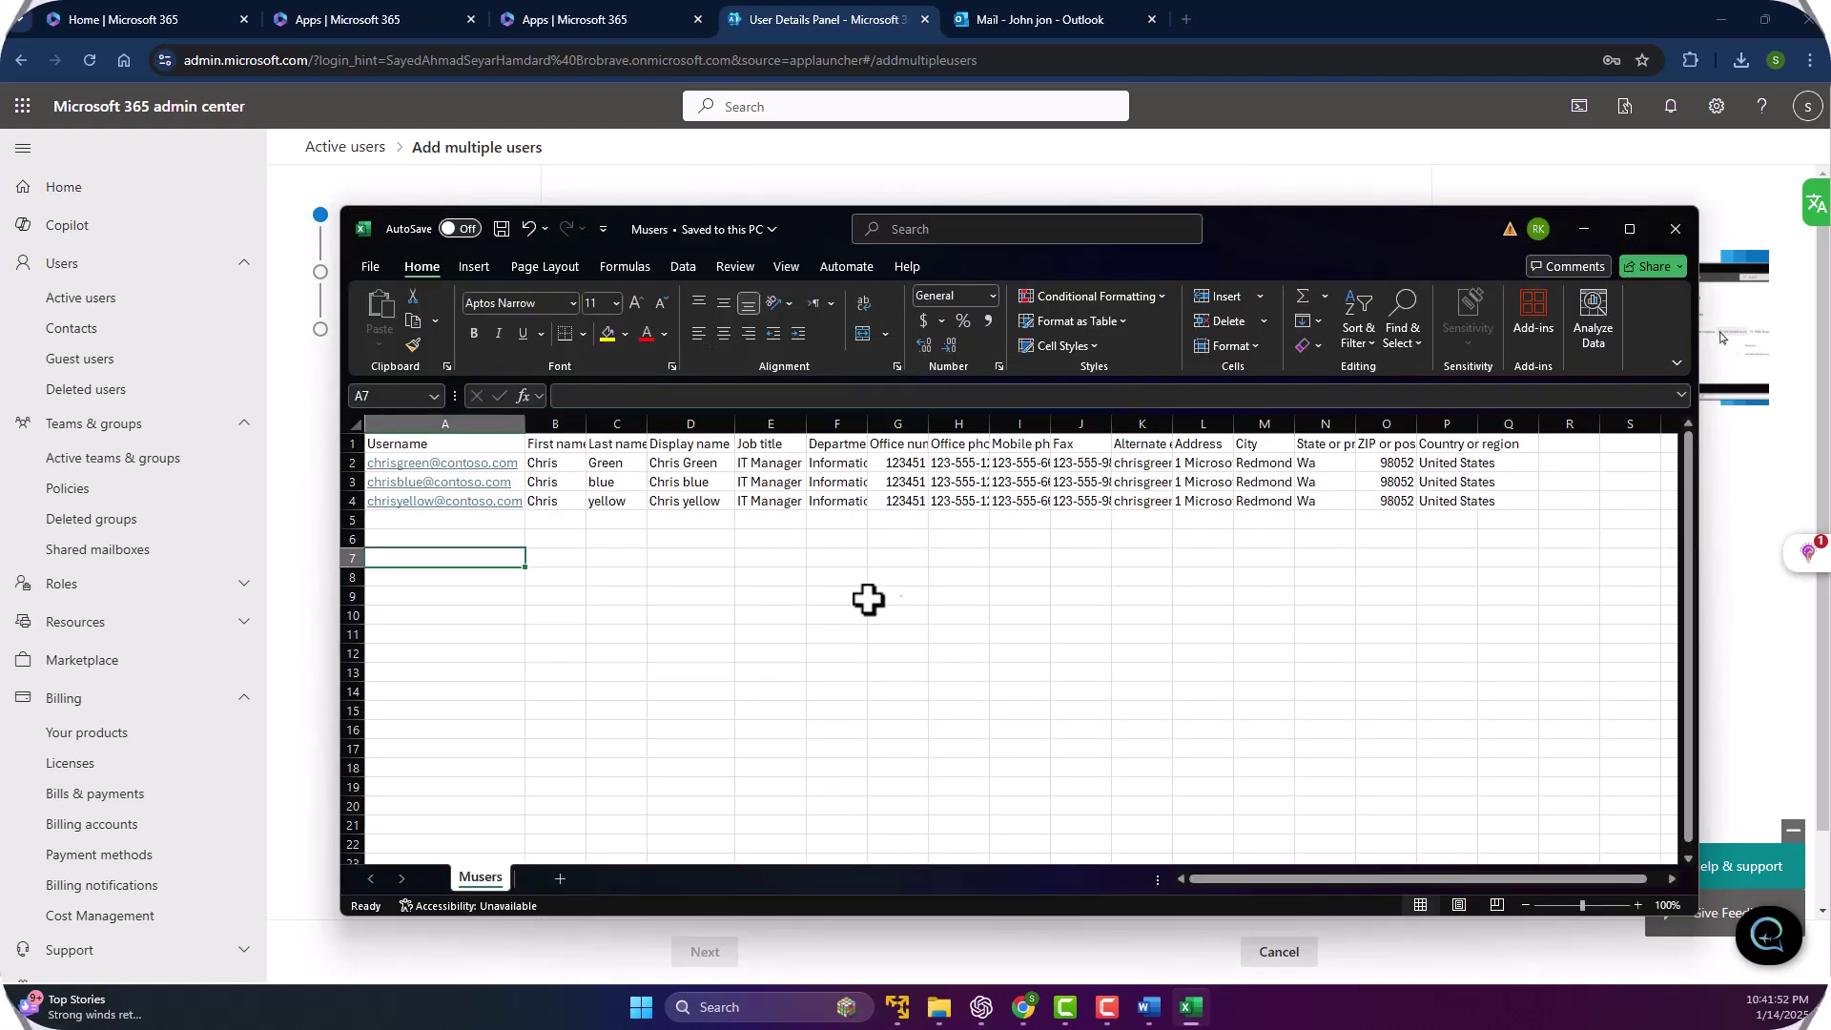
Close Excel and browse for the CSV to upload on the Add multiple users form.
left_click(1672, 232)
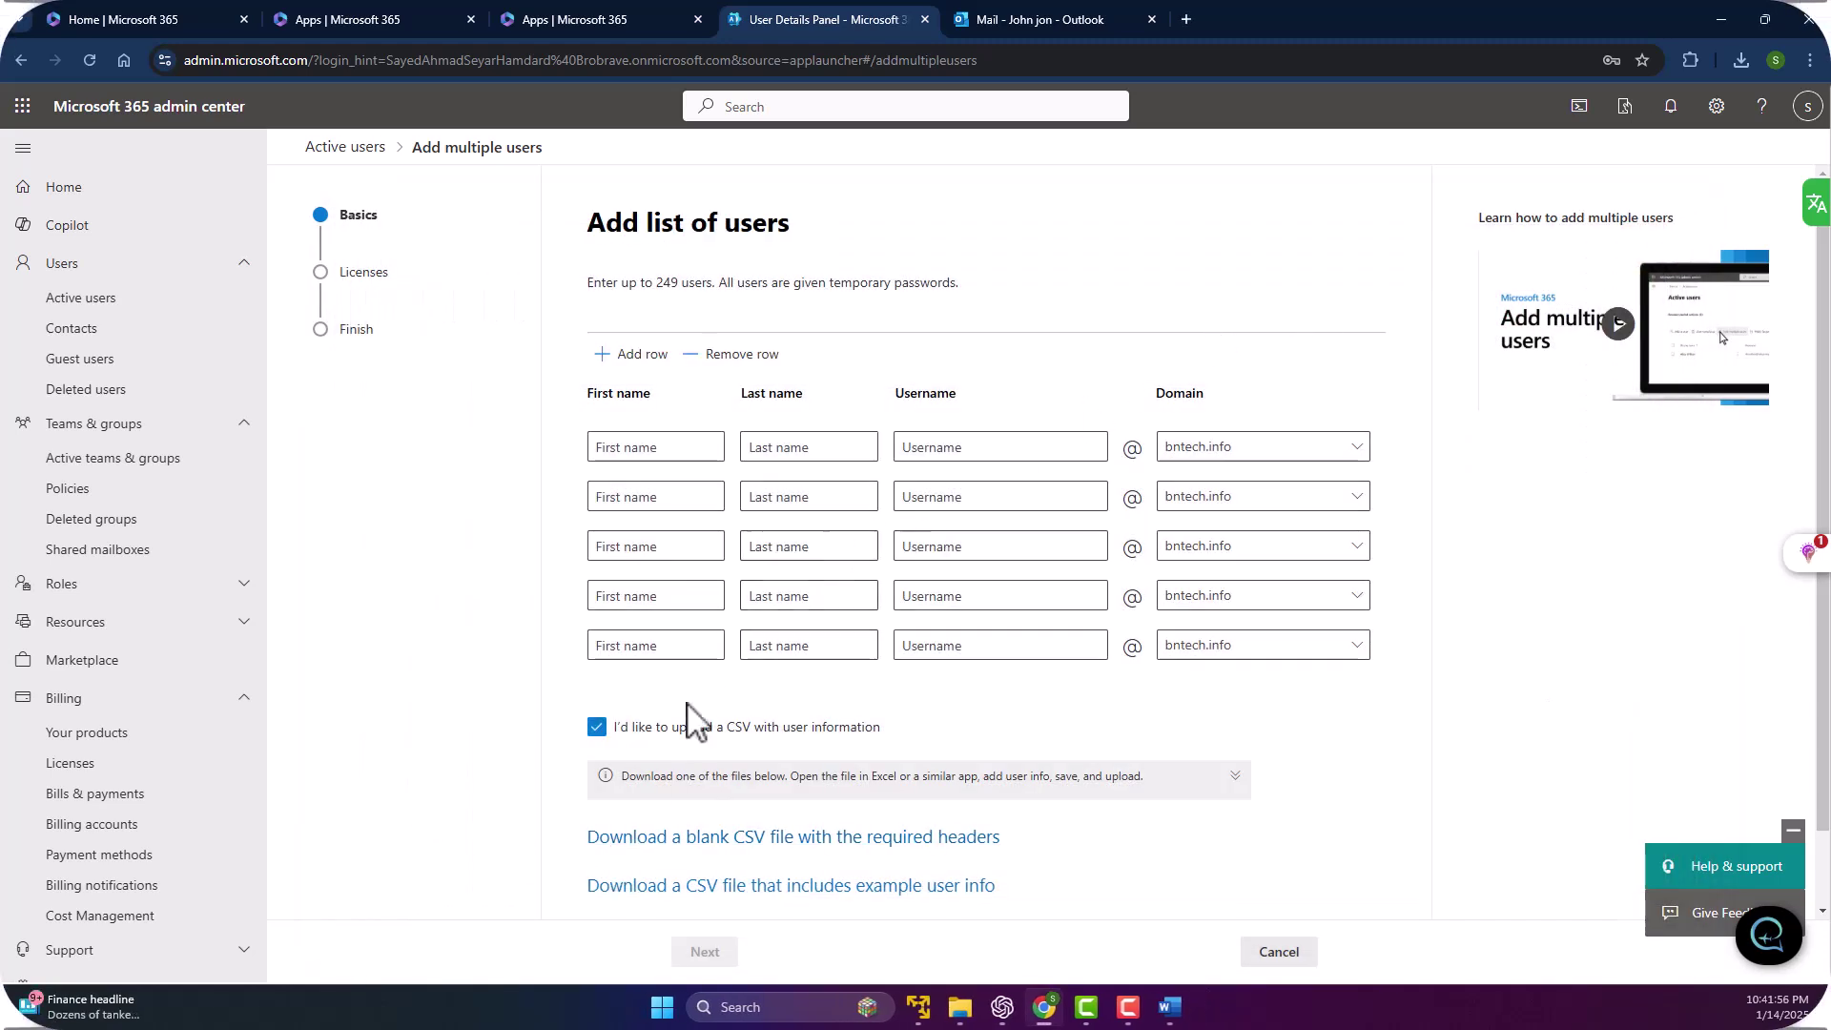
scroll(648, 649, "down", 1)
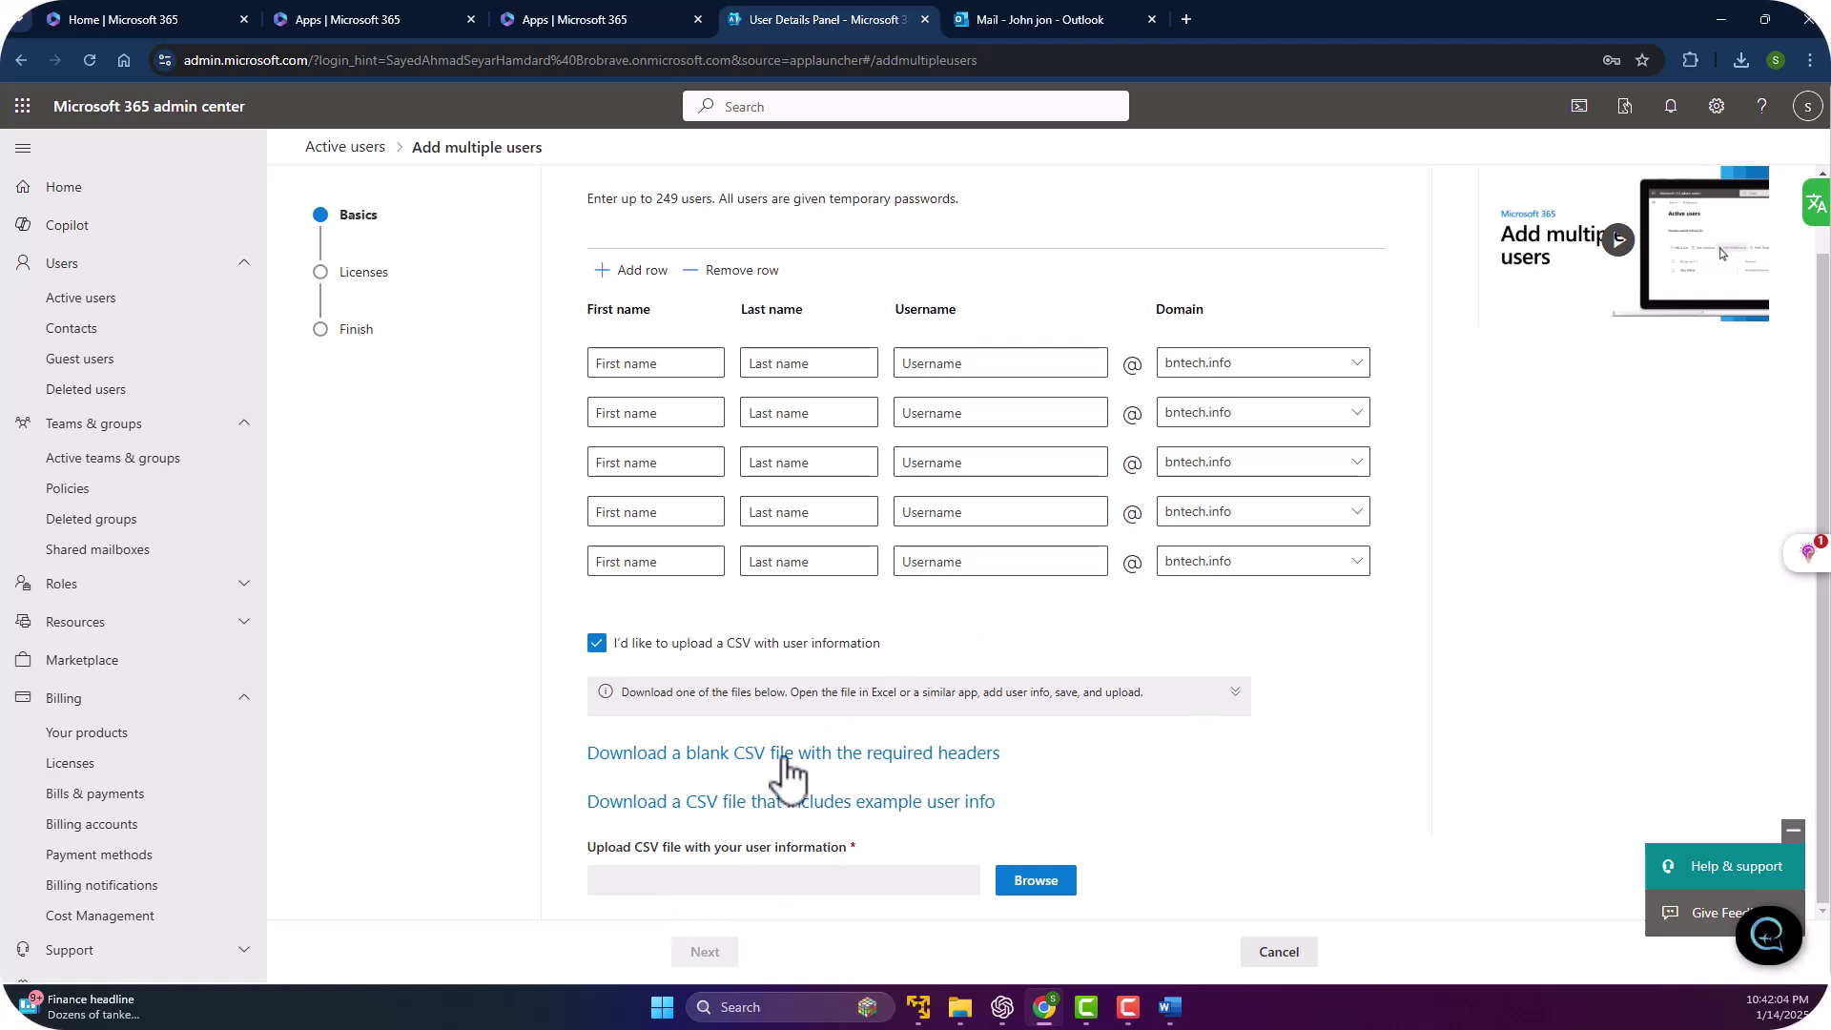
left_click(1031, 883)
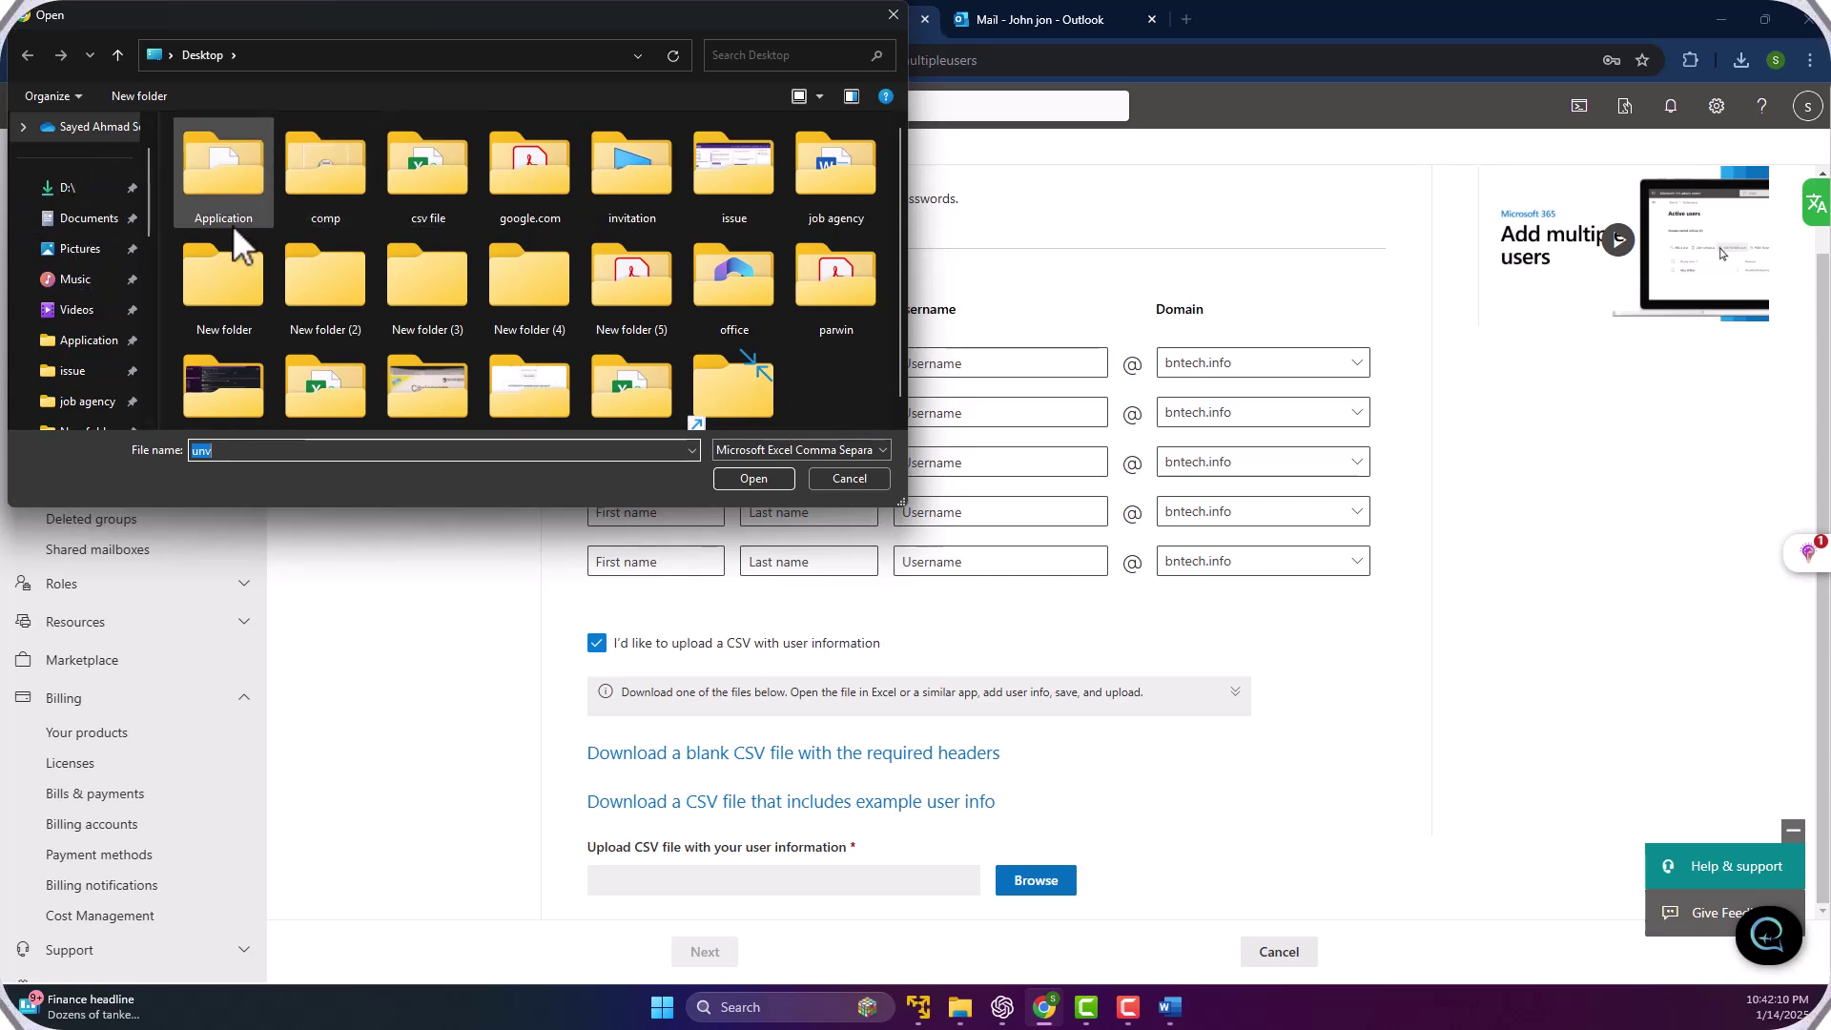
Upload Musers.csv from C:\muser, then reopen the file picker after the error banner.
scroll(88, 278, "down", 1)
scroll(88, 279, "down", 5)
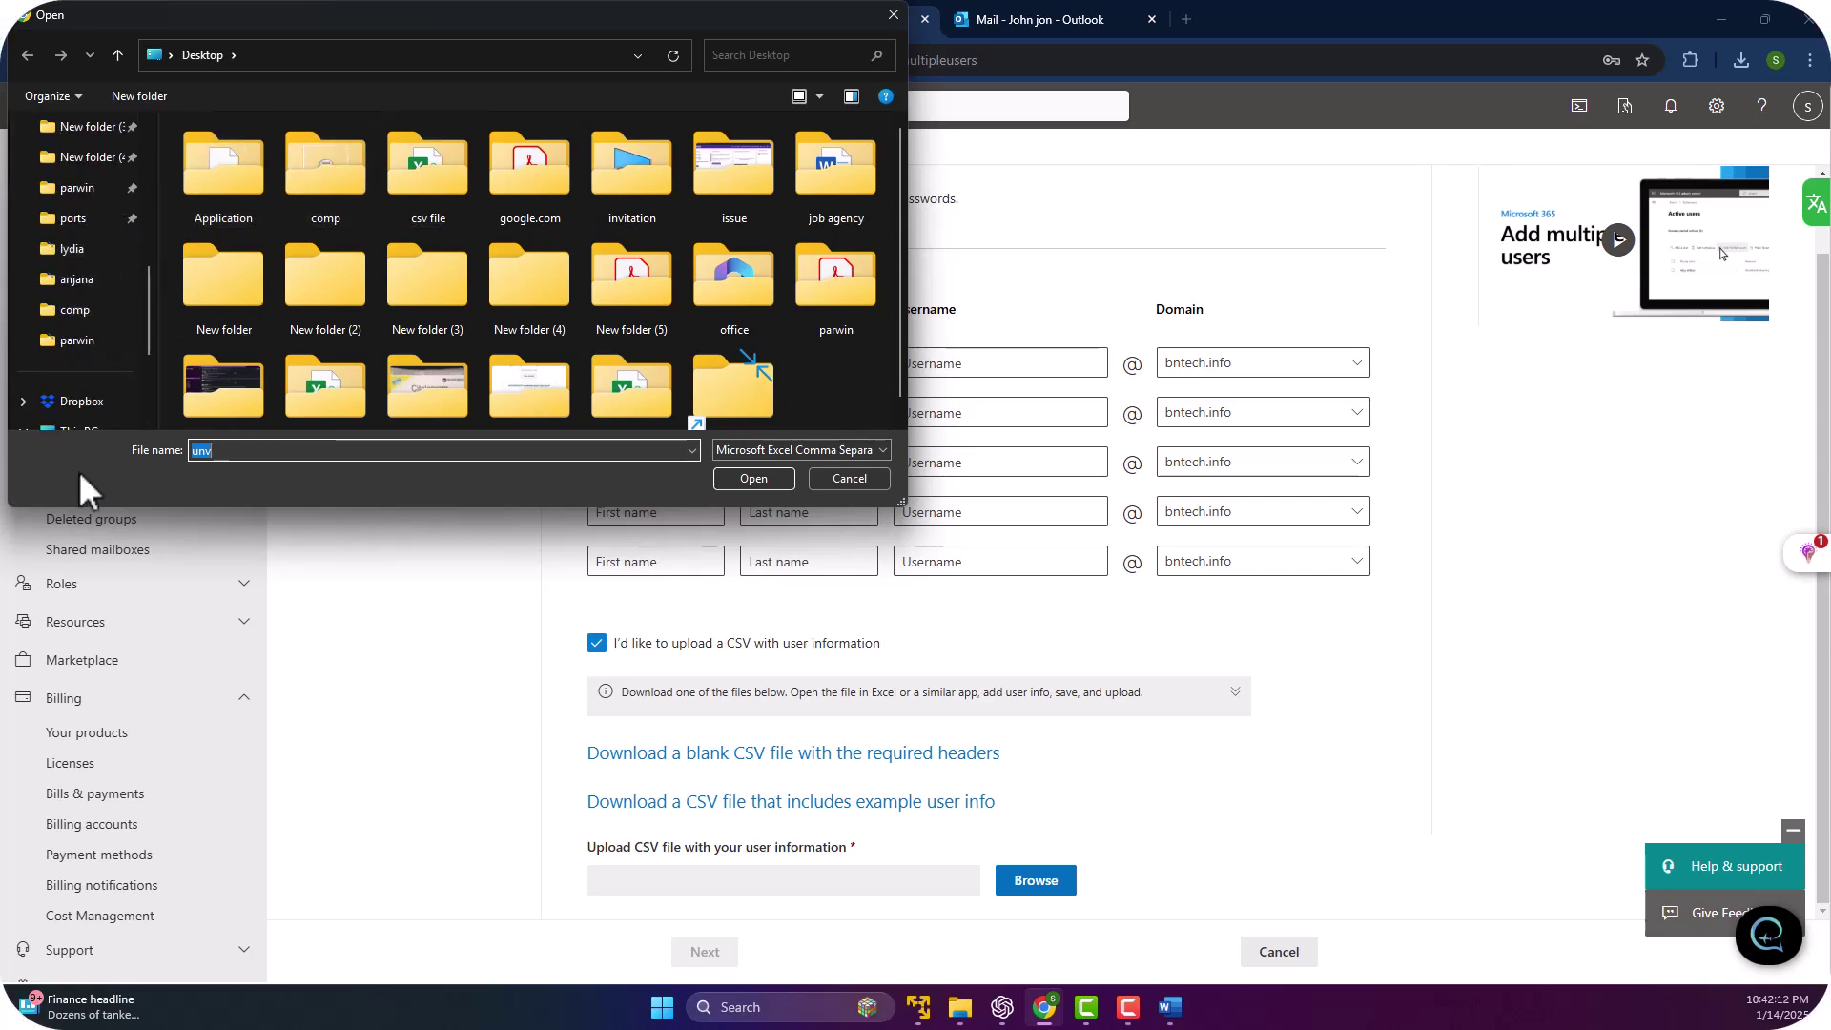
left_click(84, 250)
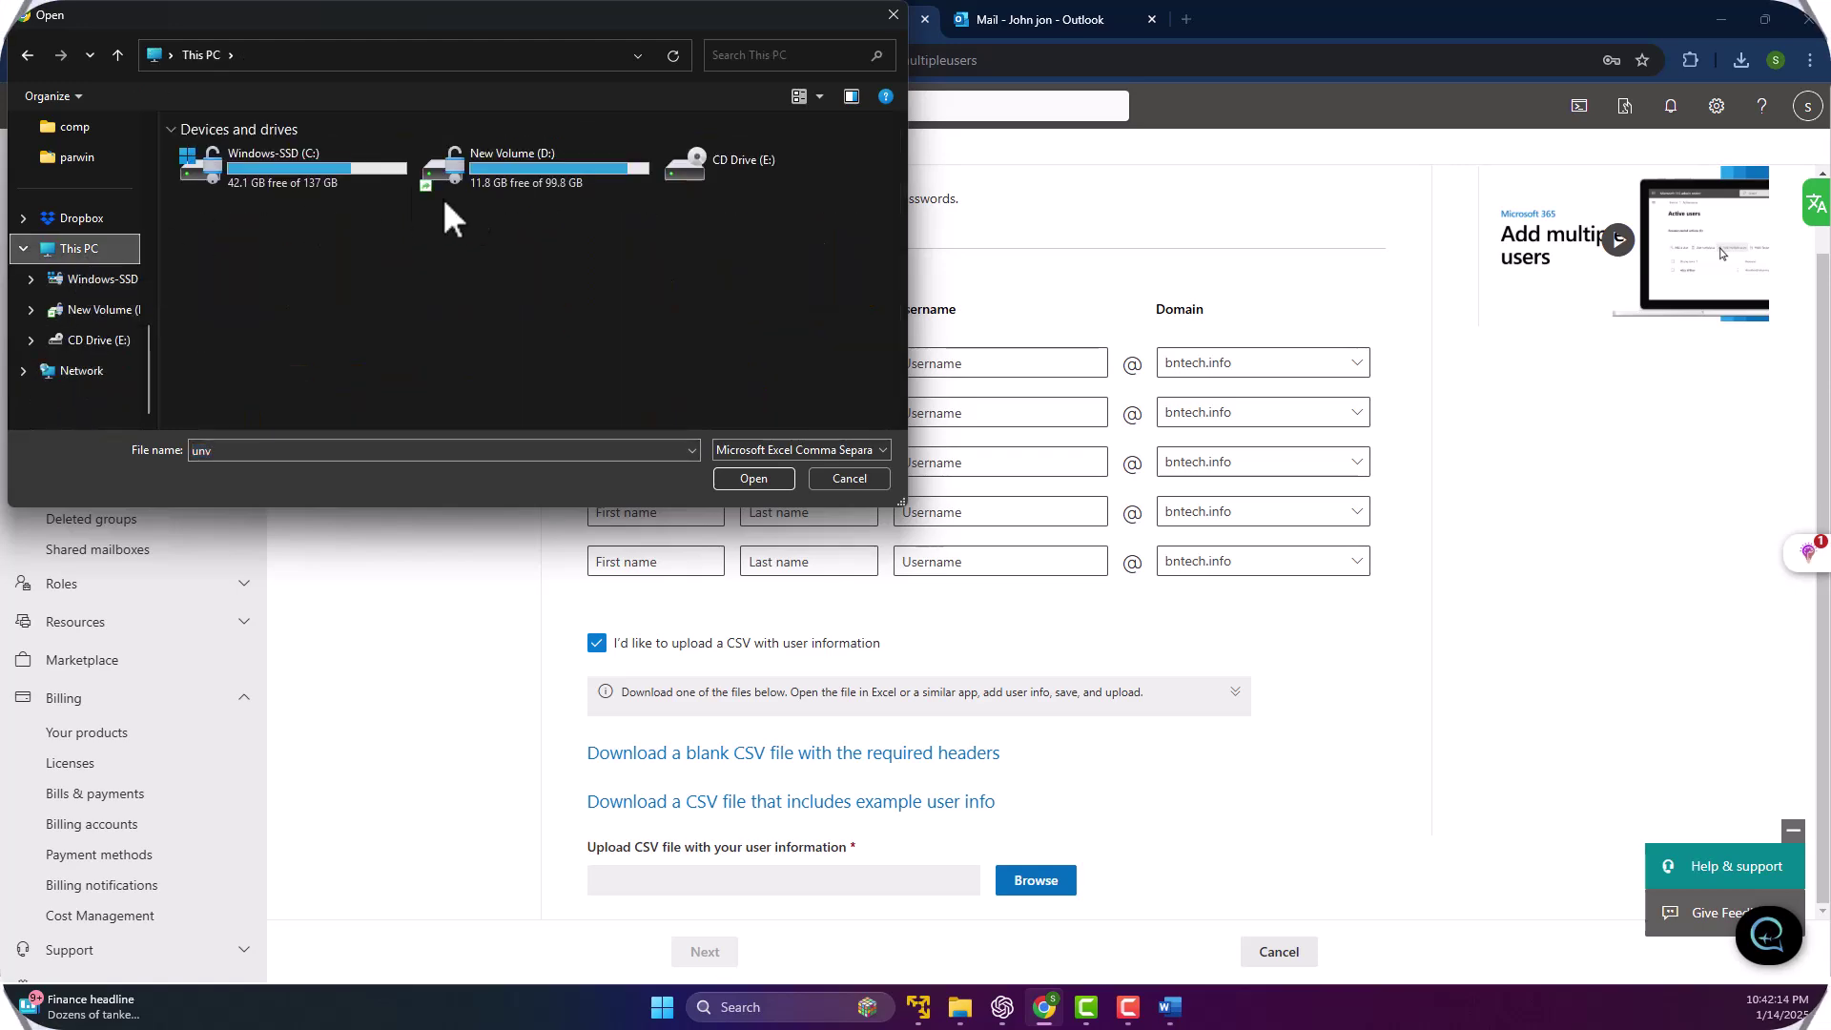
double_click(336, 181)
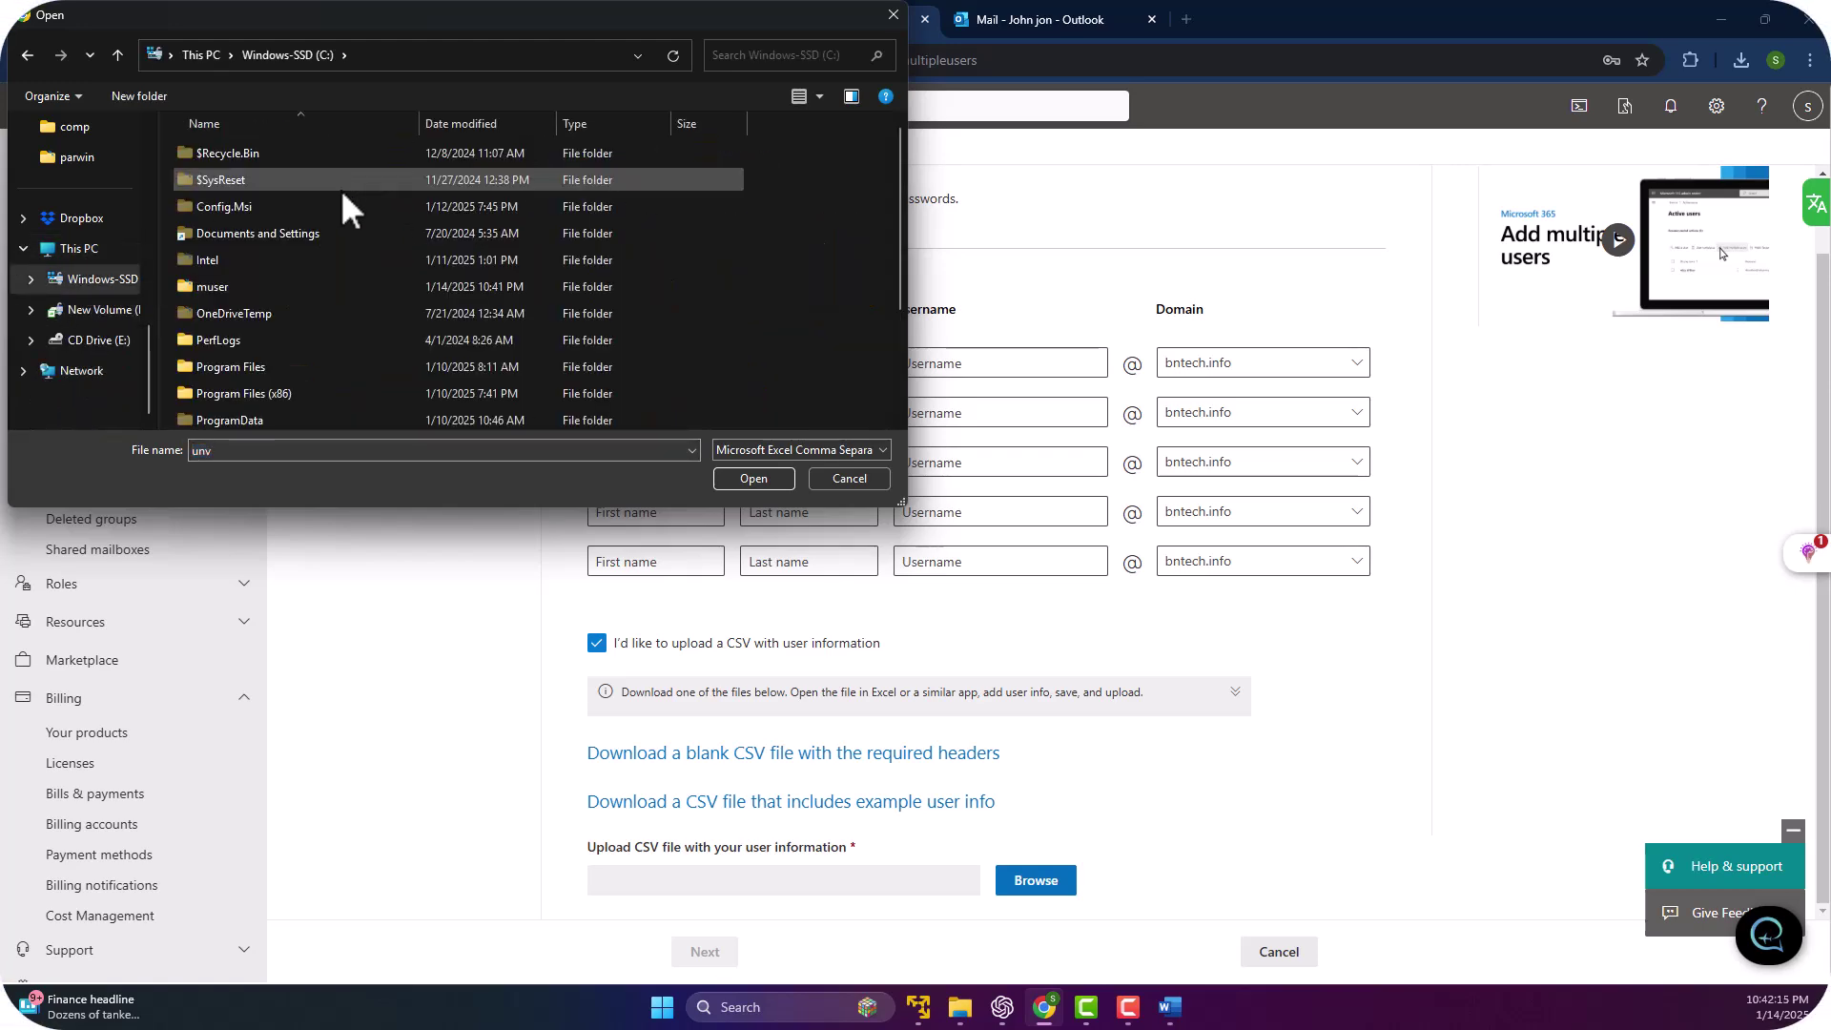
double_click(197, 288)
double_click(212, 153)
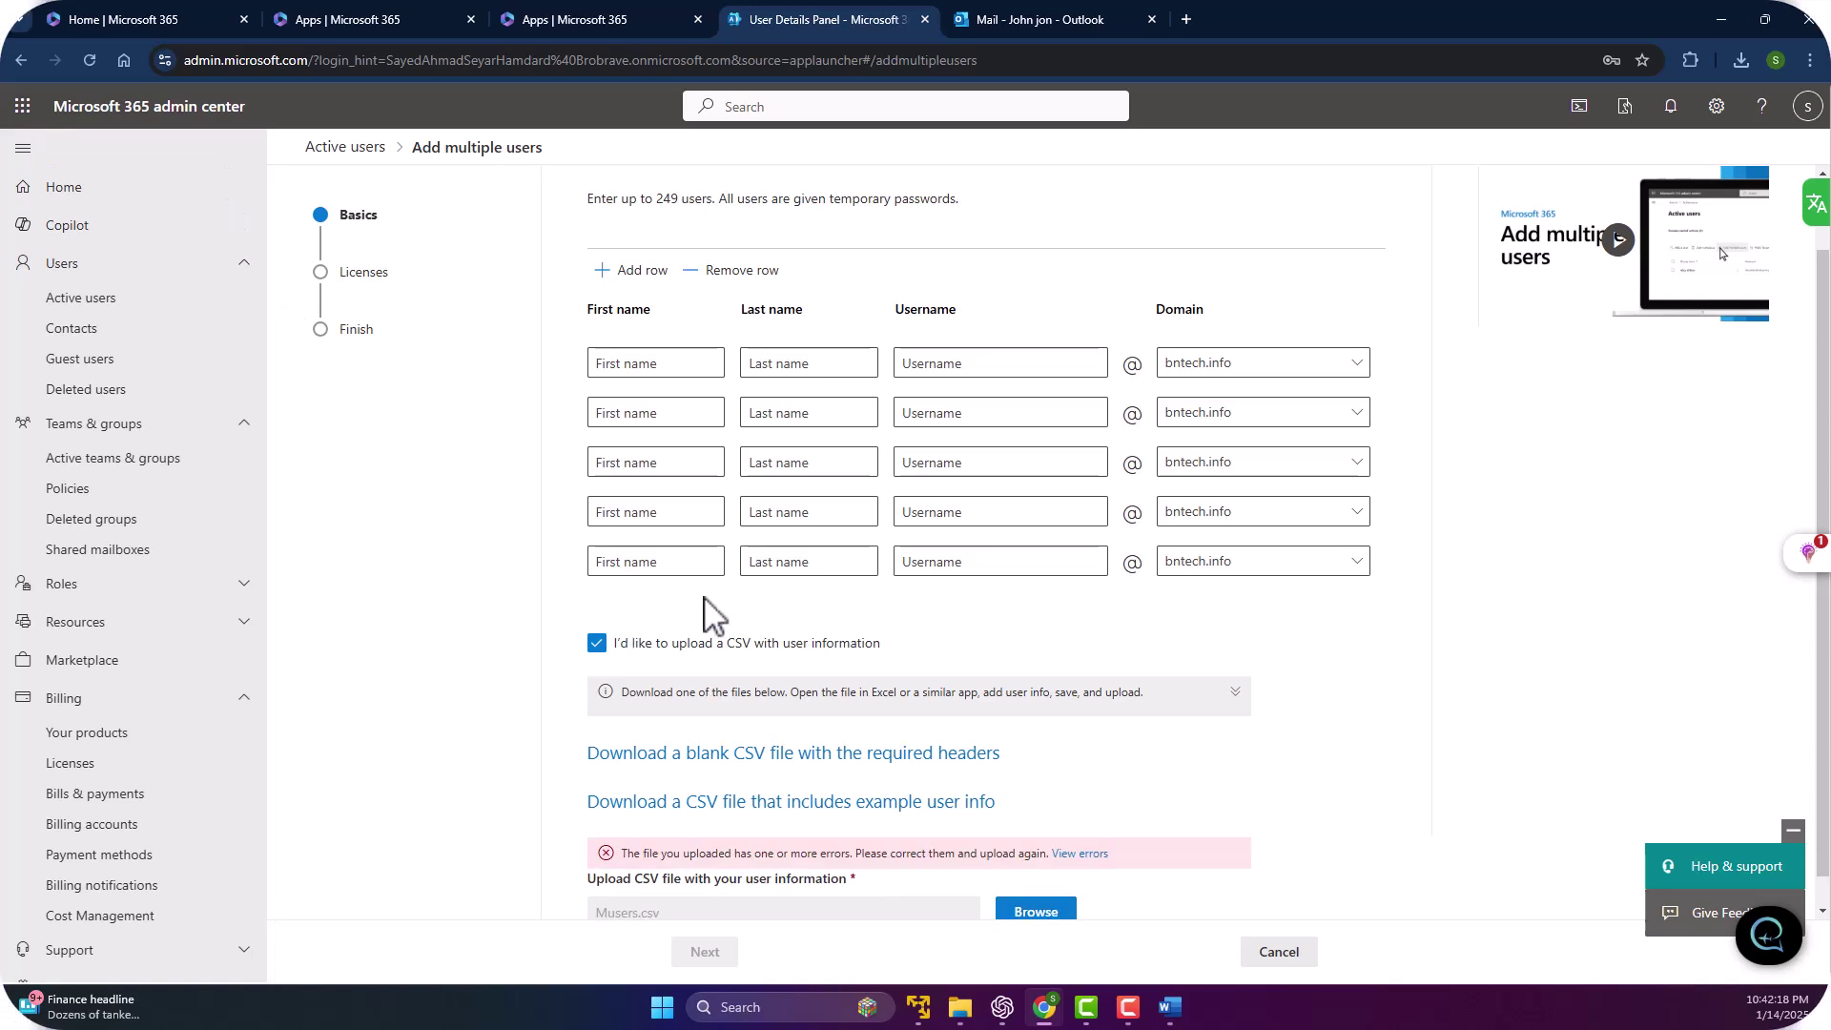
scroll(1125, 773, "down", 1)
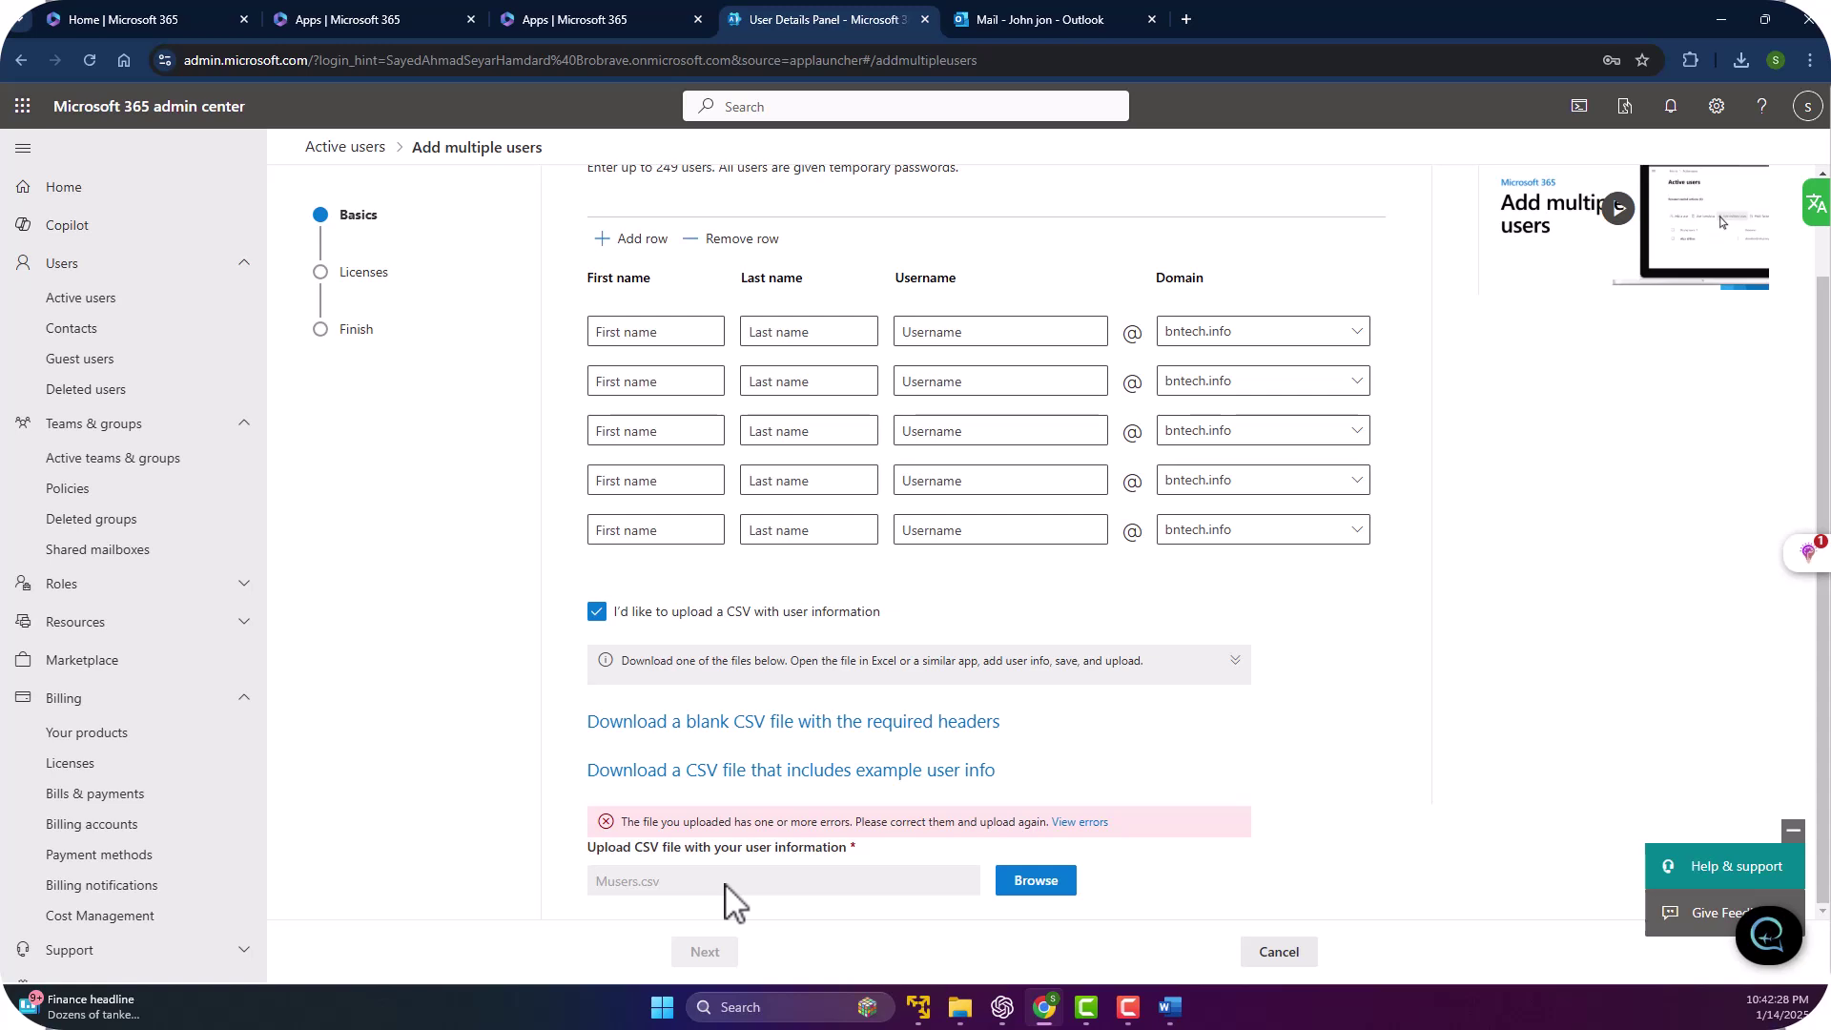
left_click(1046, 887)
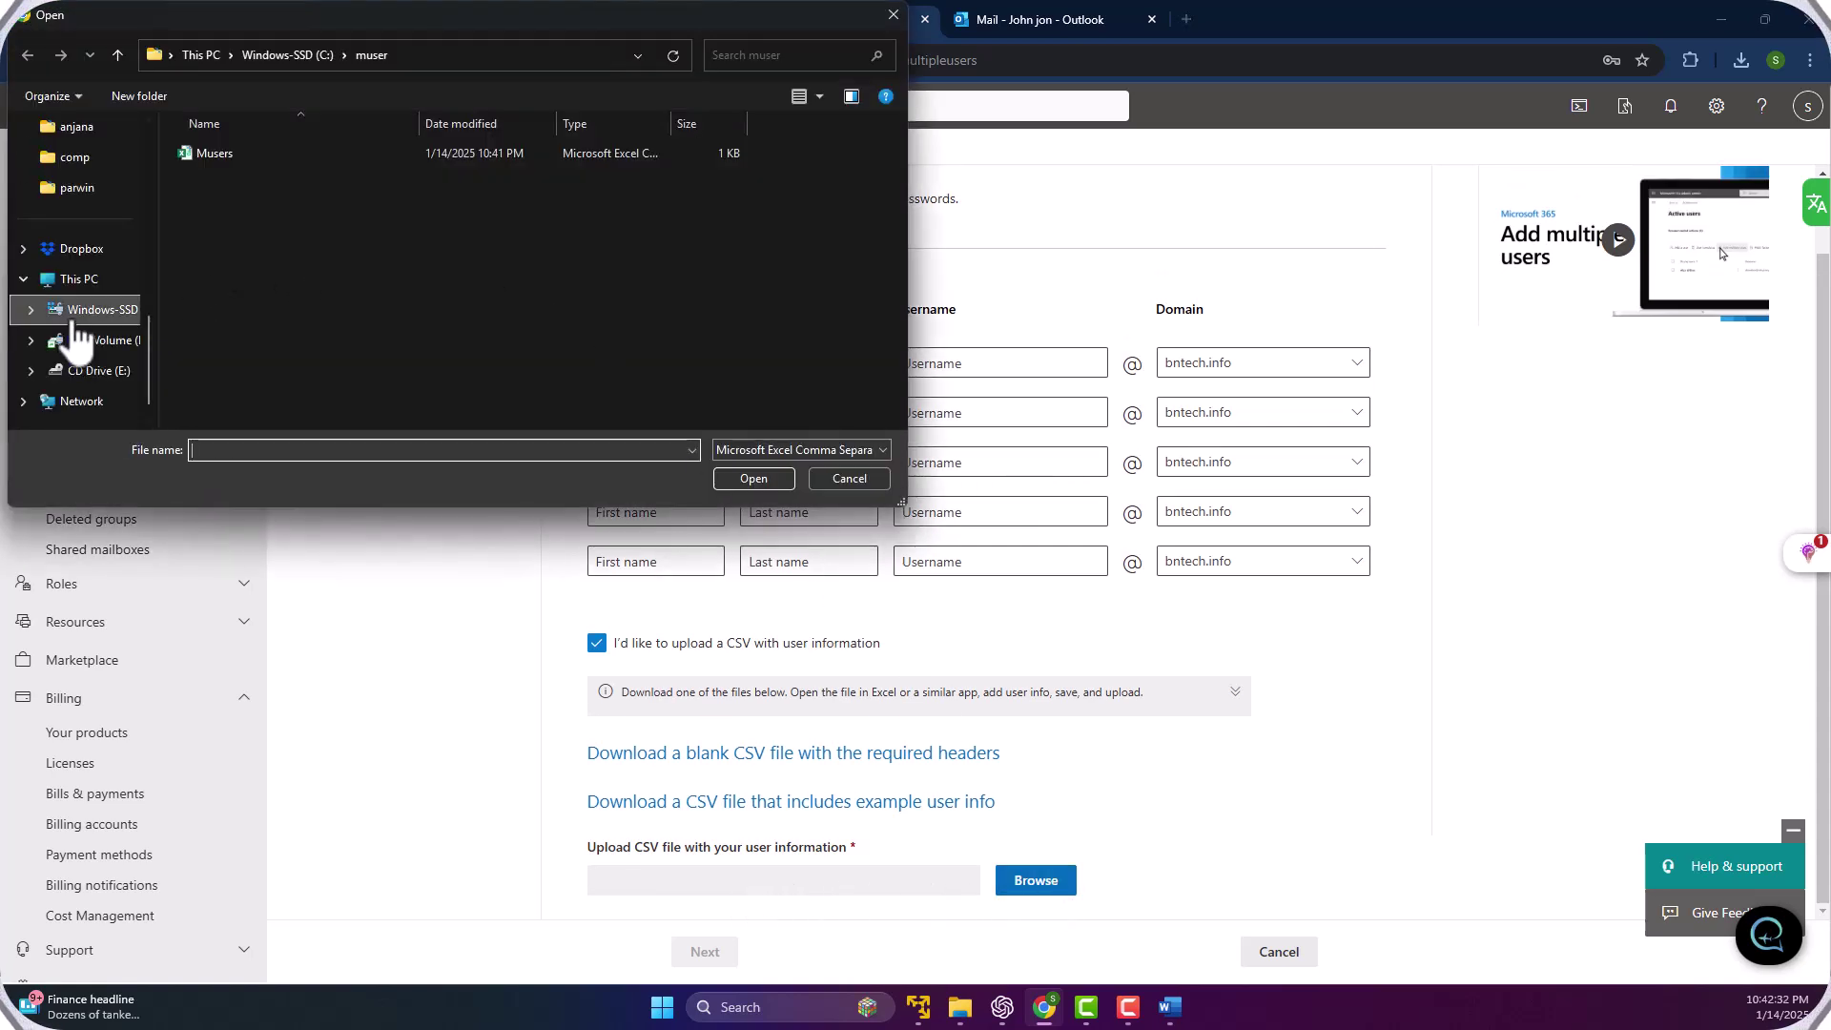
Cancel the file picker and open the downloaded Import_User_Sample.csv in Excel to check the usernames.
left_click(833, 478)
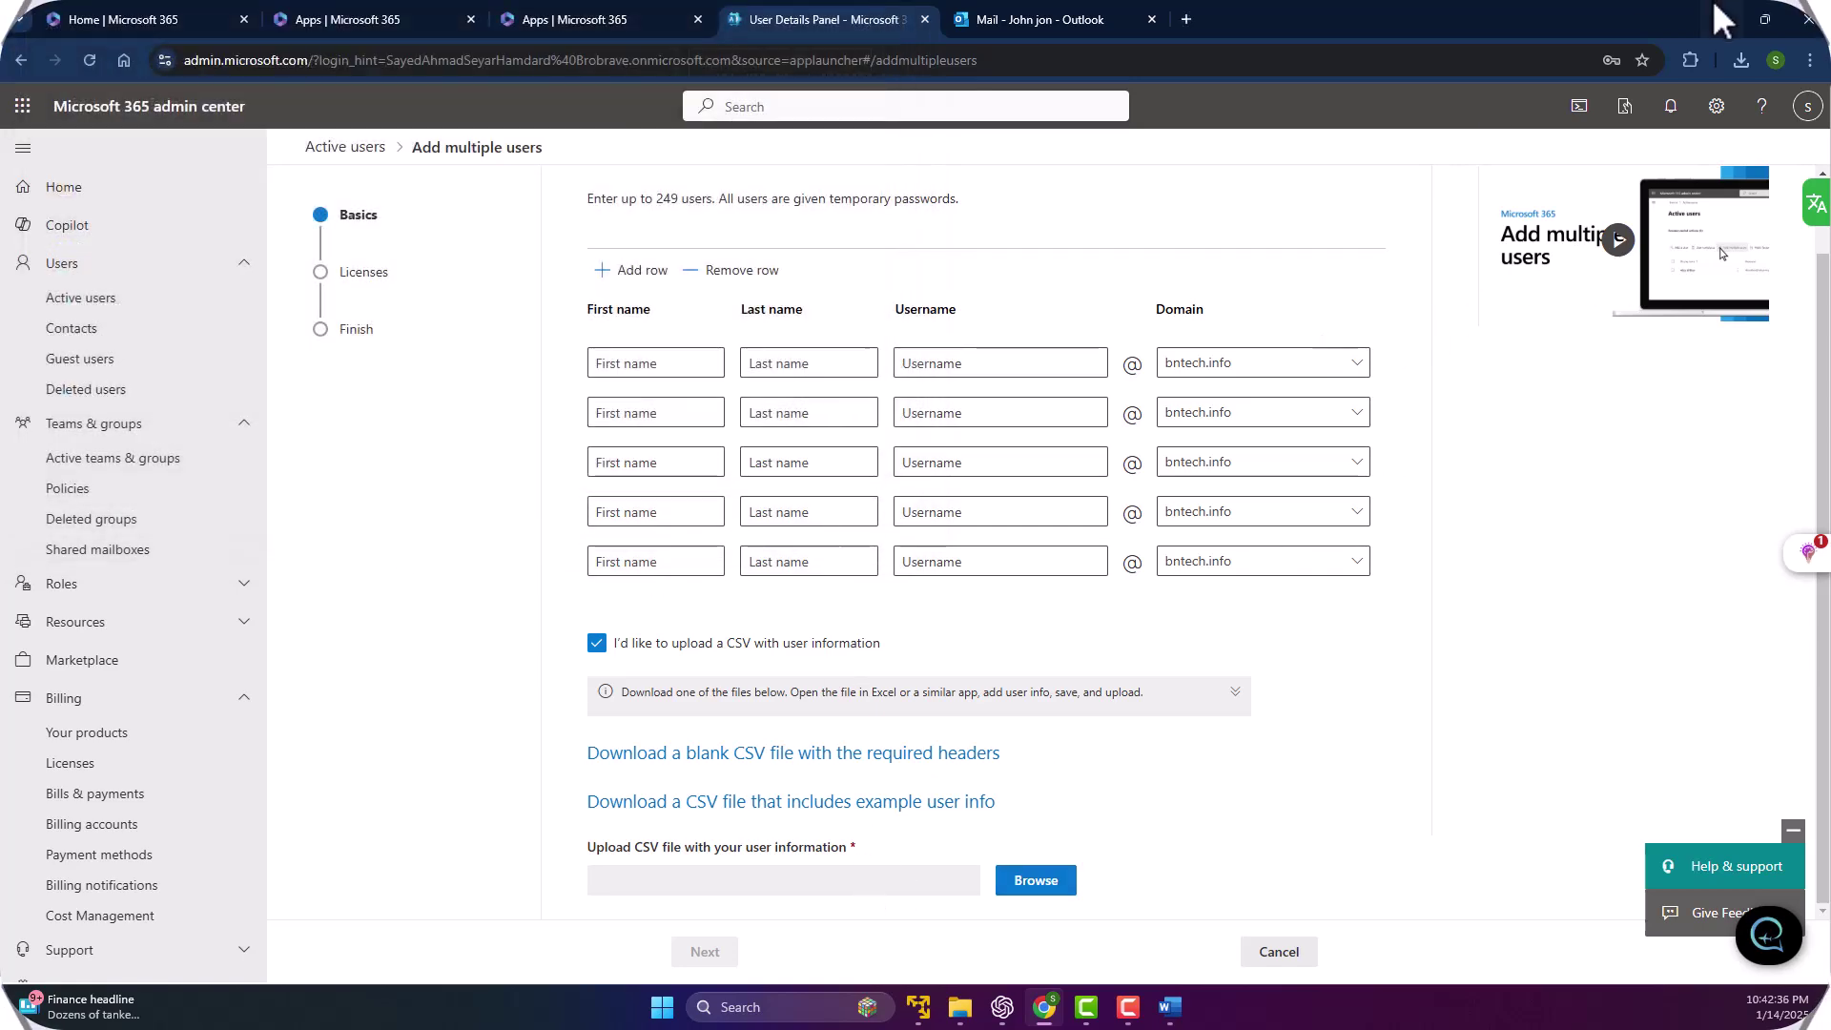
left_click(1739, 60)
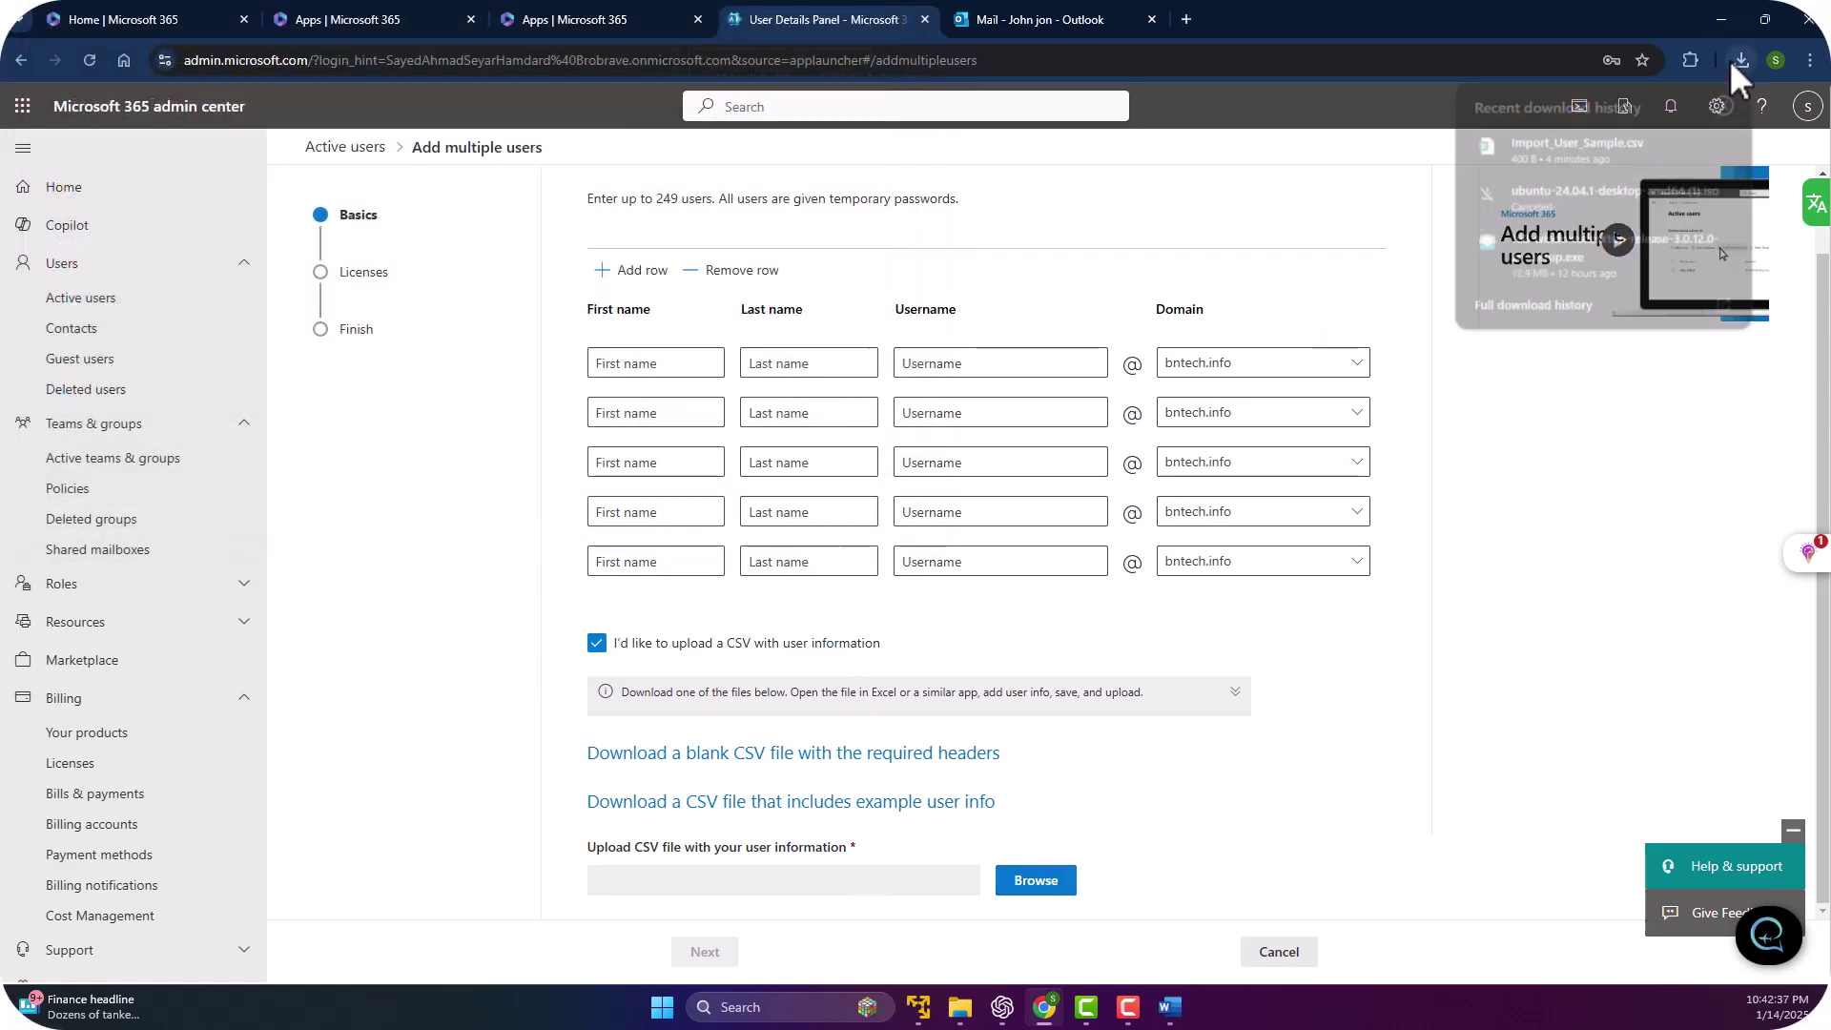
left_click(1533, 151)
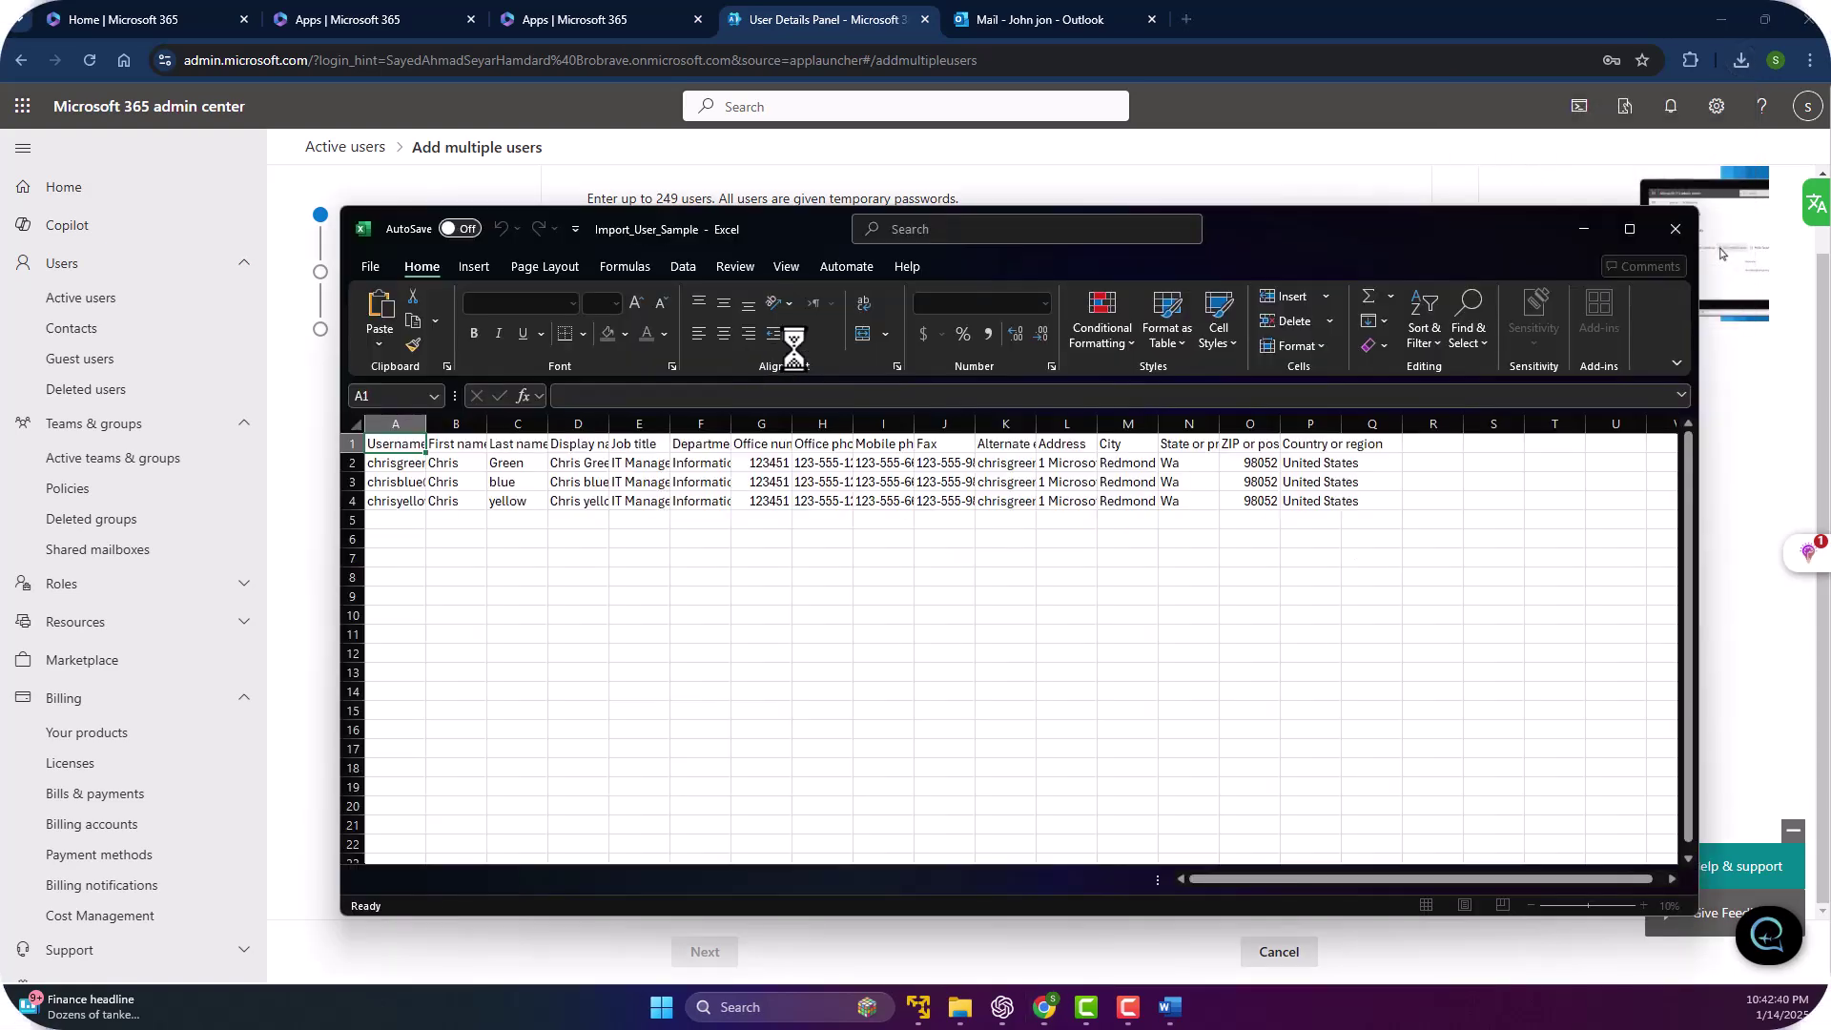
left_click(400, 503)
Close Excel and reveal Import_User_Sample.csv in D: Desktop\ubanto via Show in folder.
left_click(372, 267)
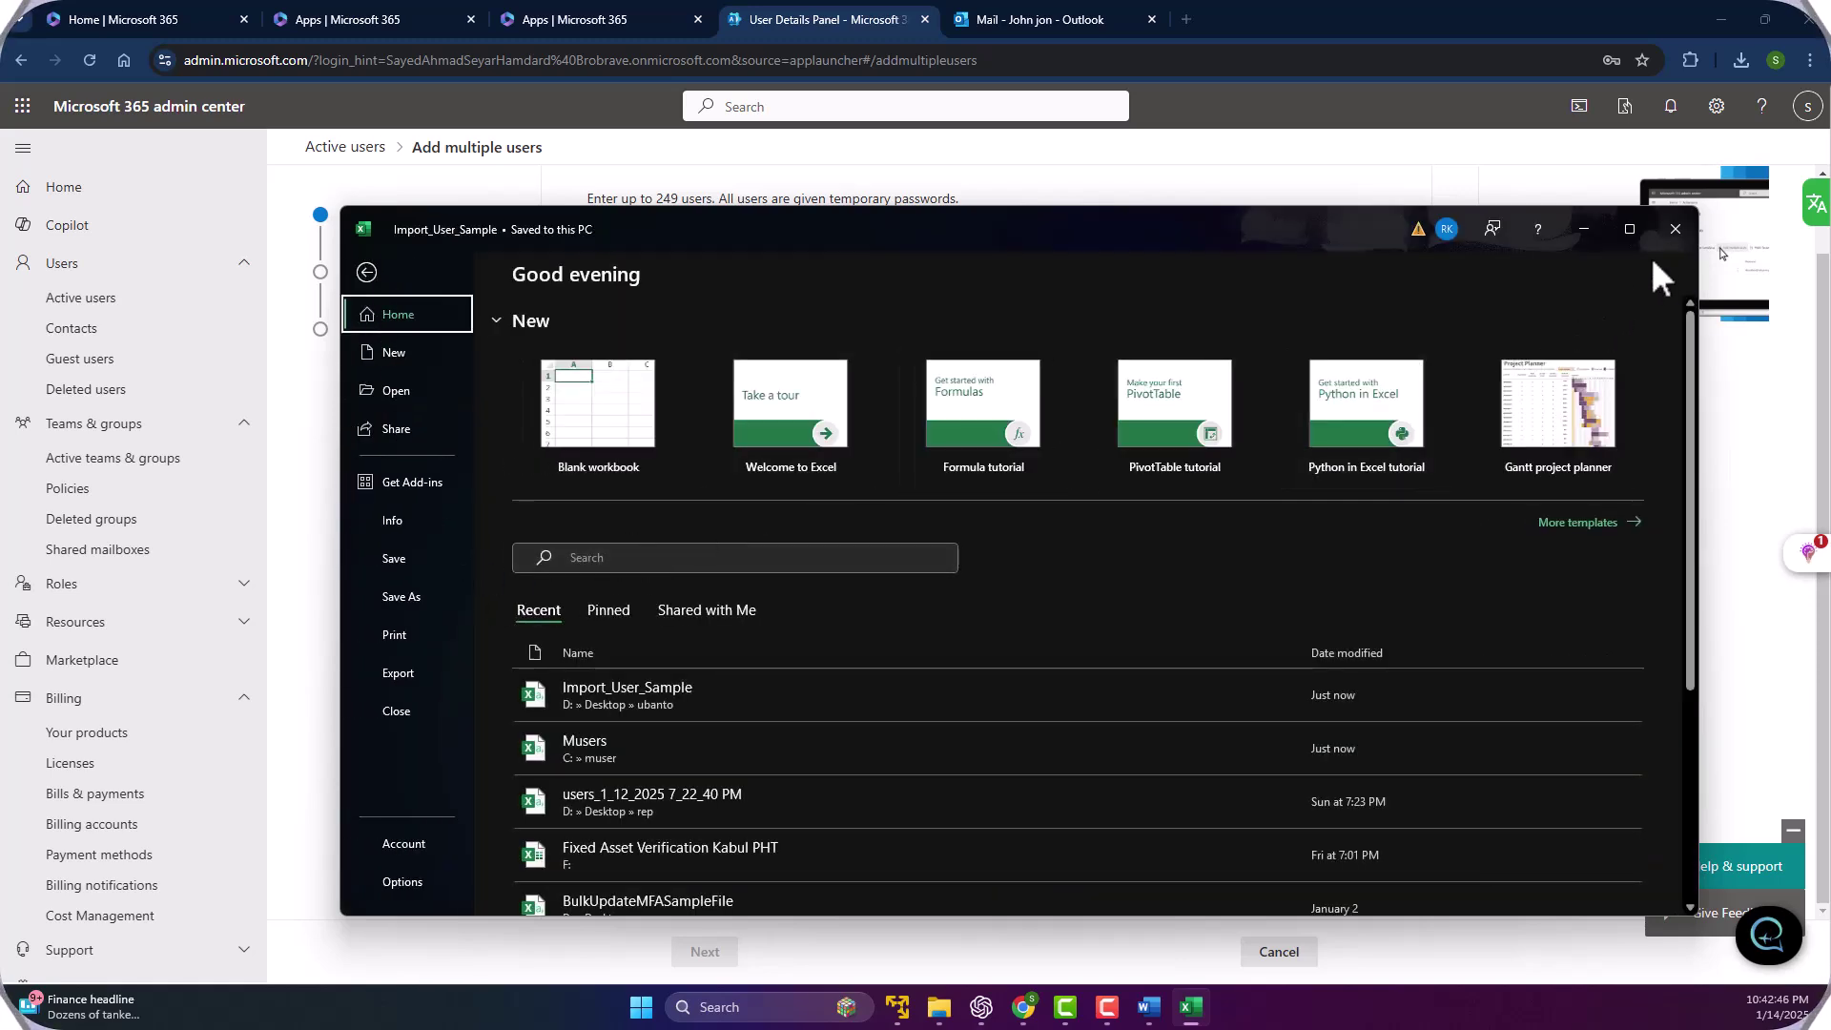
left_click(1674, 229)
left_click(1741, 61)
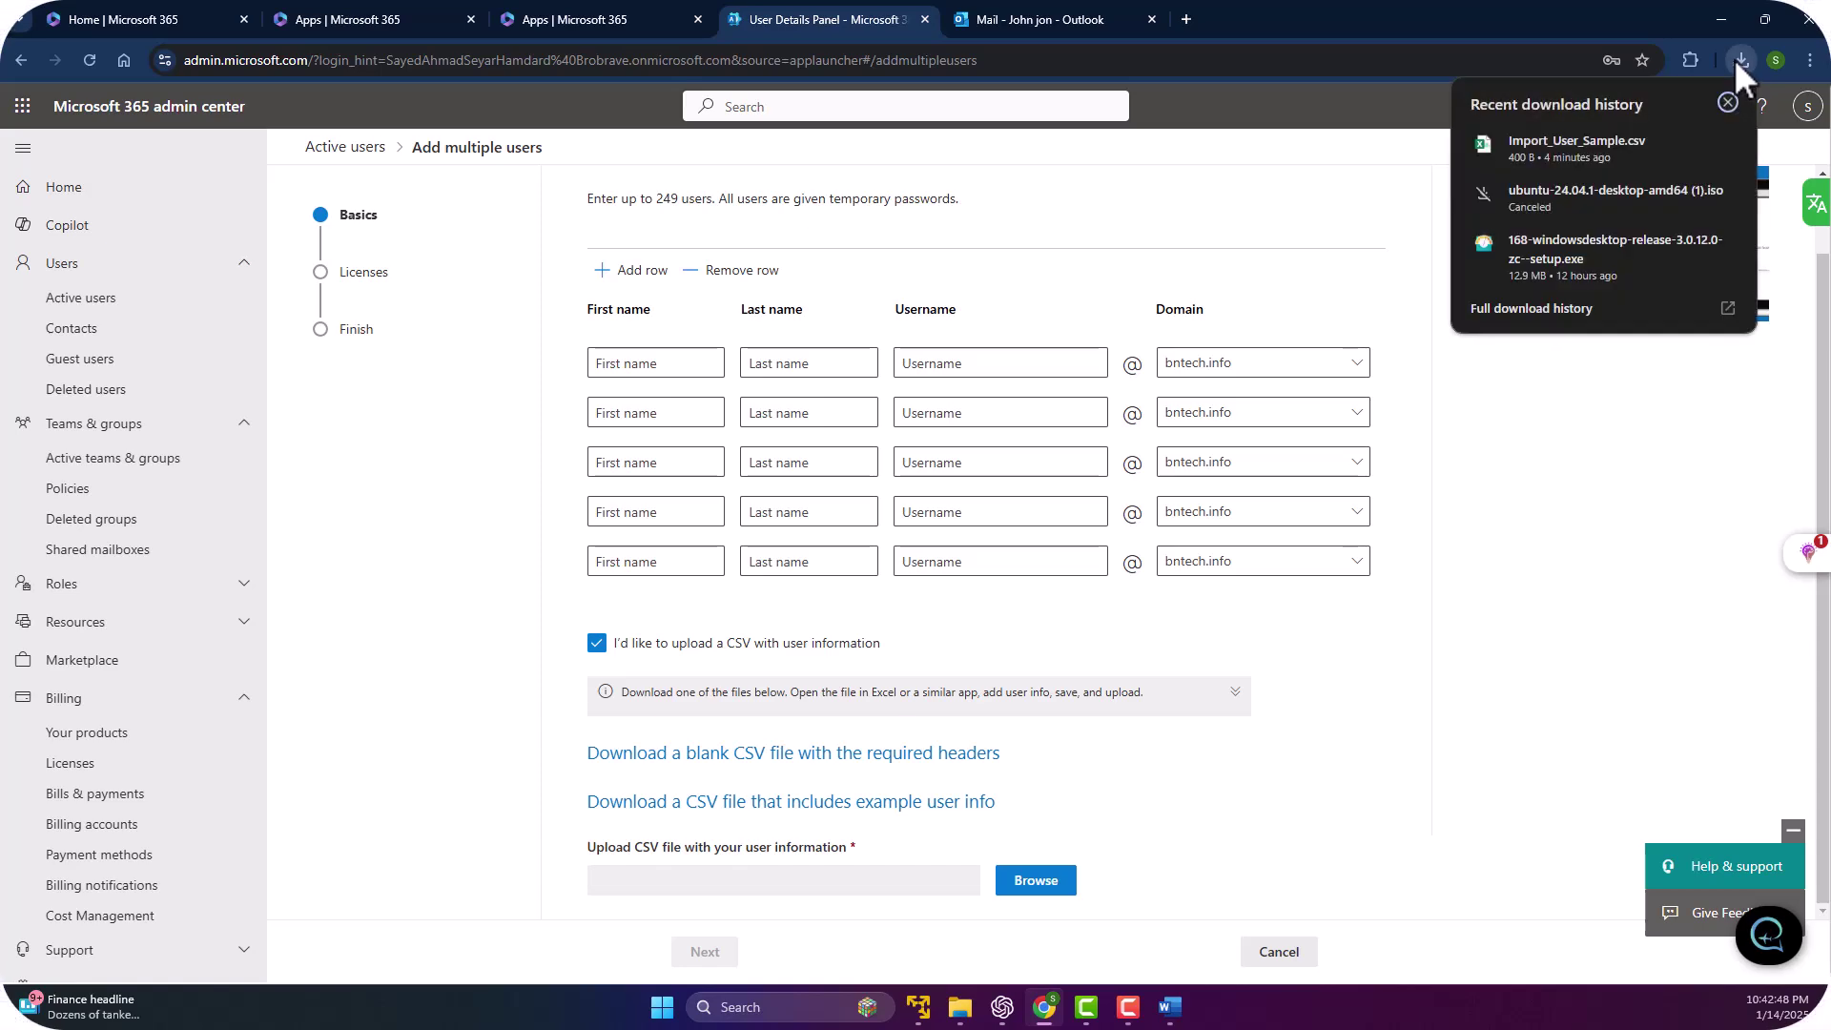
left_click(1681, 146)
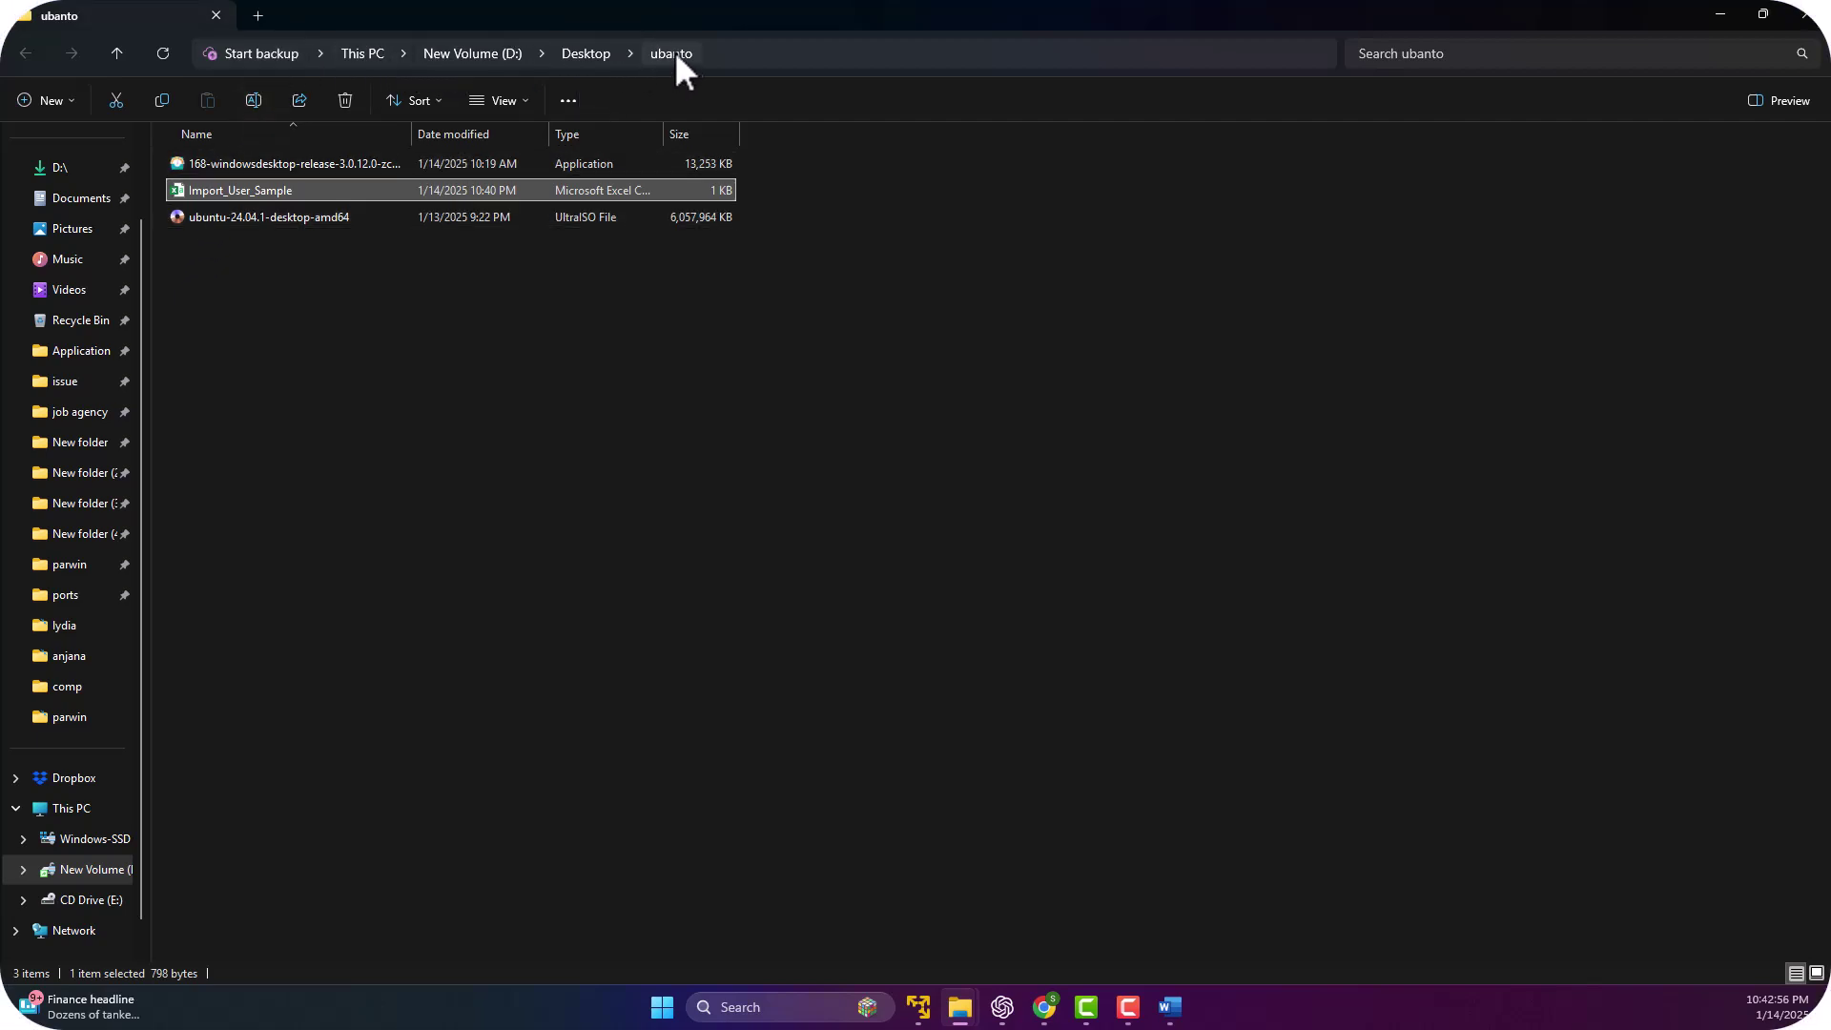
Upload Import_User_Sample.csv from D: Desktop\ubanto and view the invalid email domain errors in rows 2–4.
left_click(1716, 14)
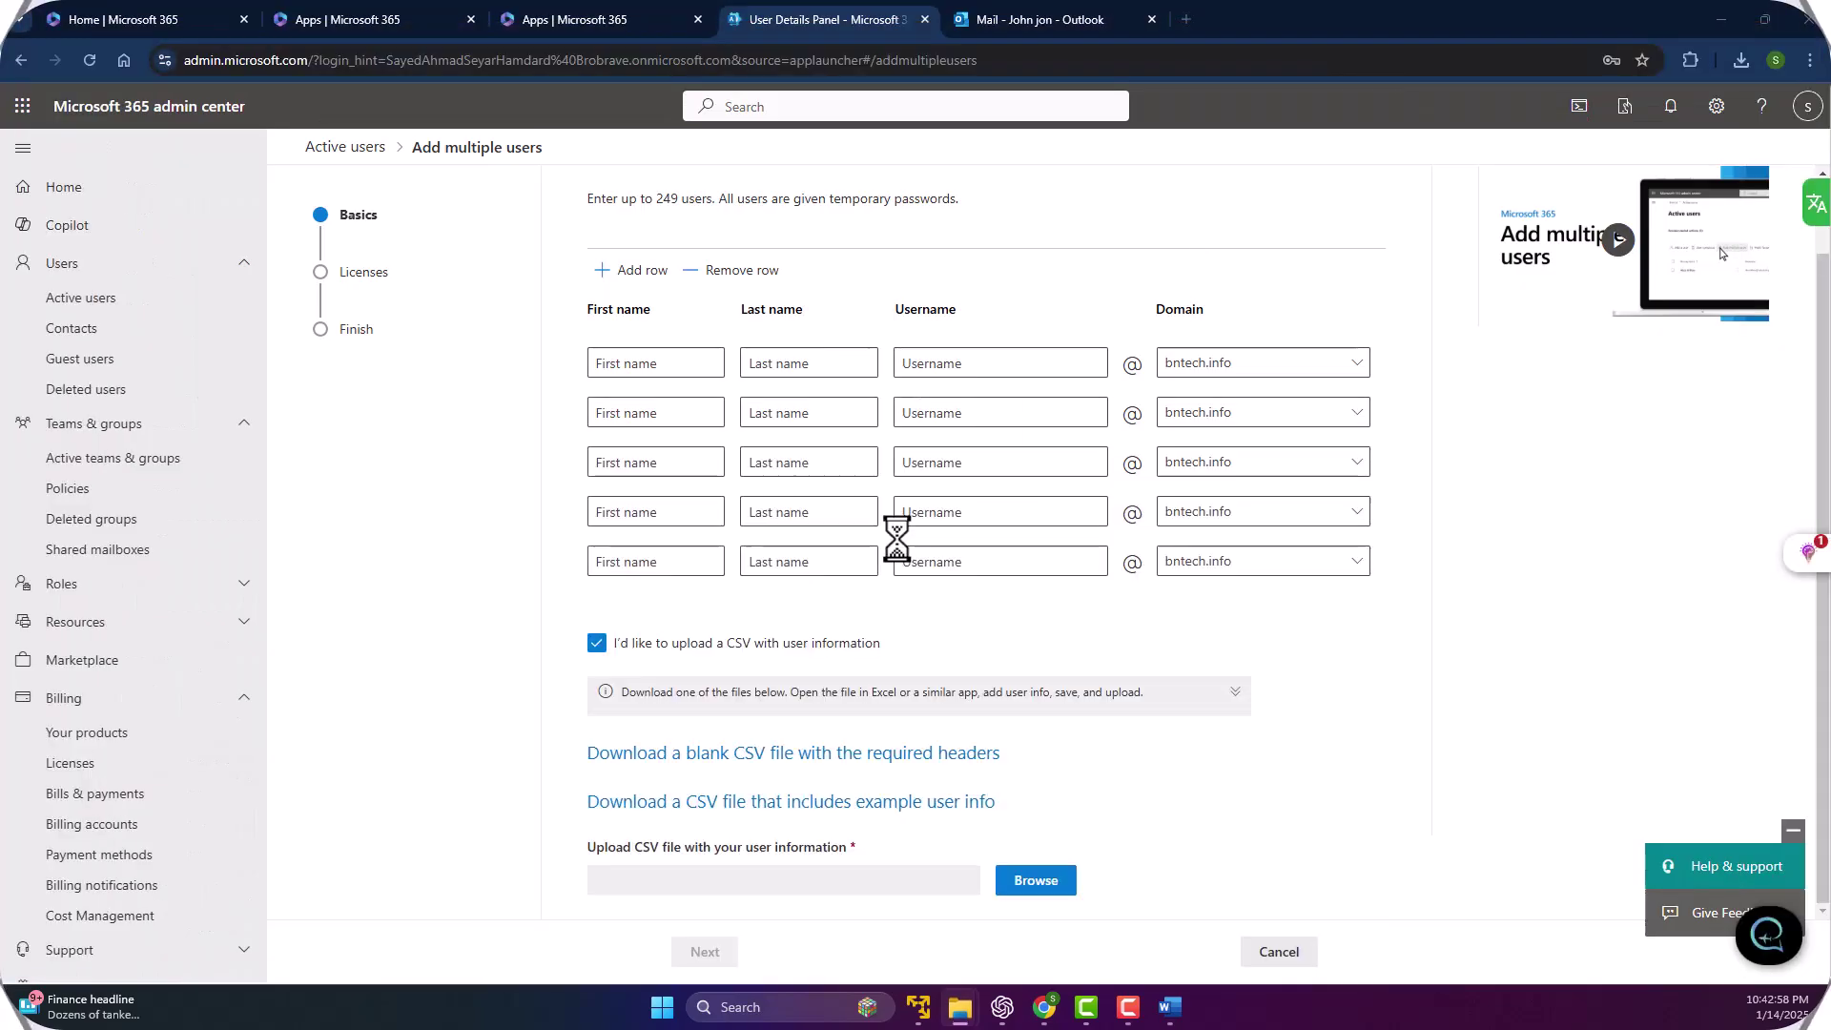
left_click(1020, 887)
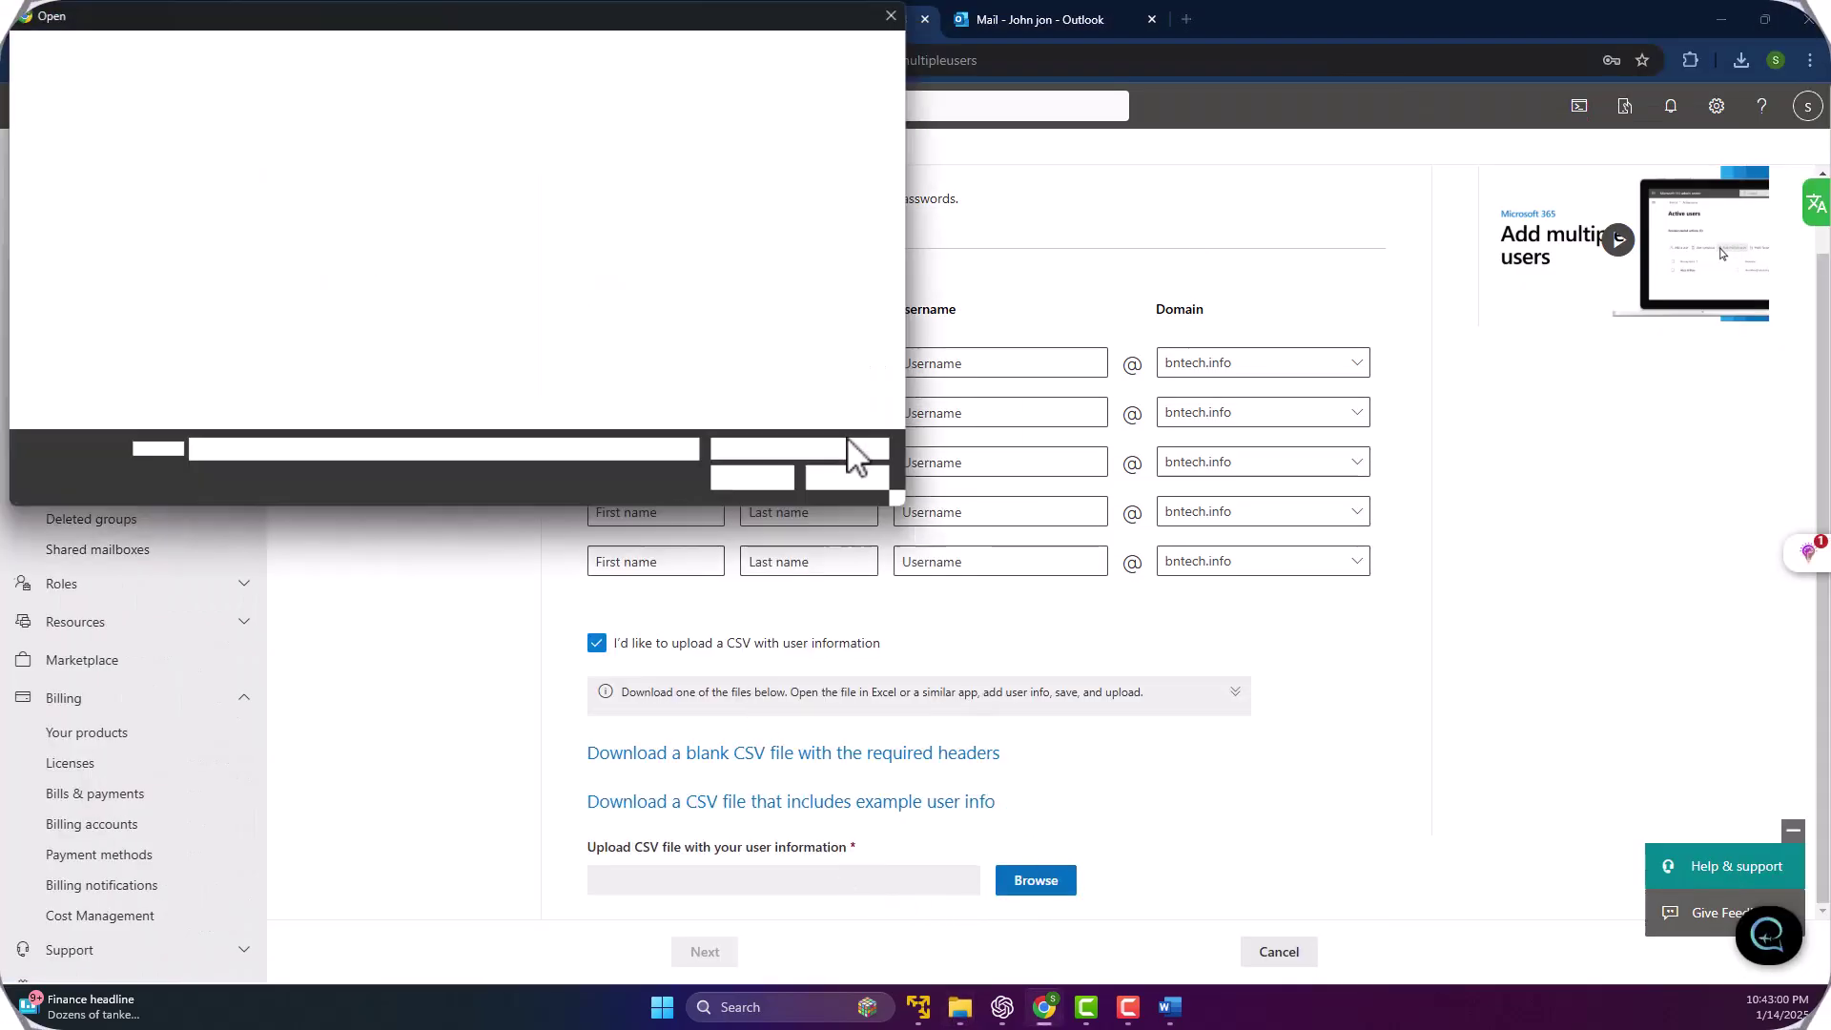
left_click(75, 284)
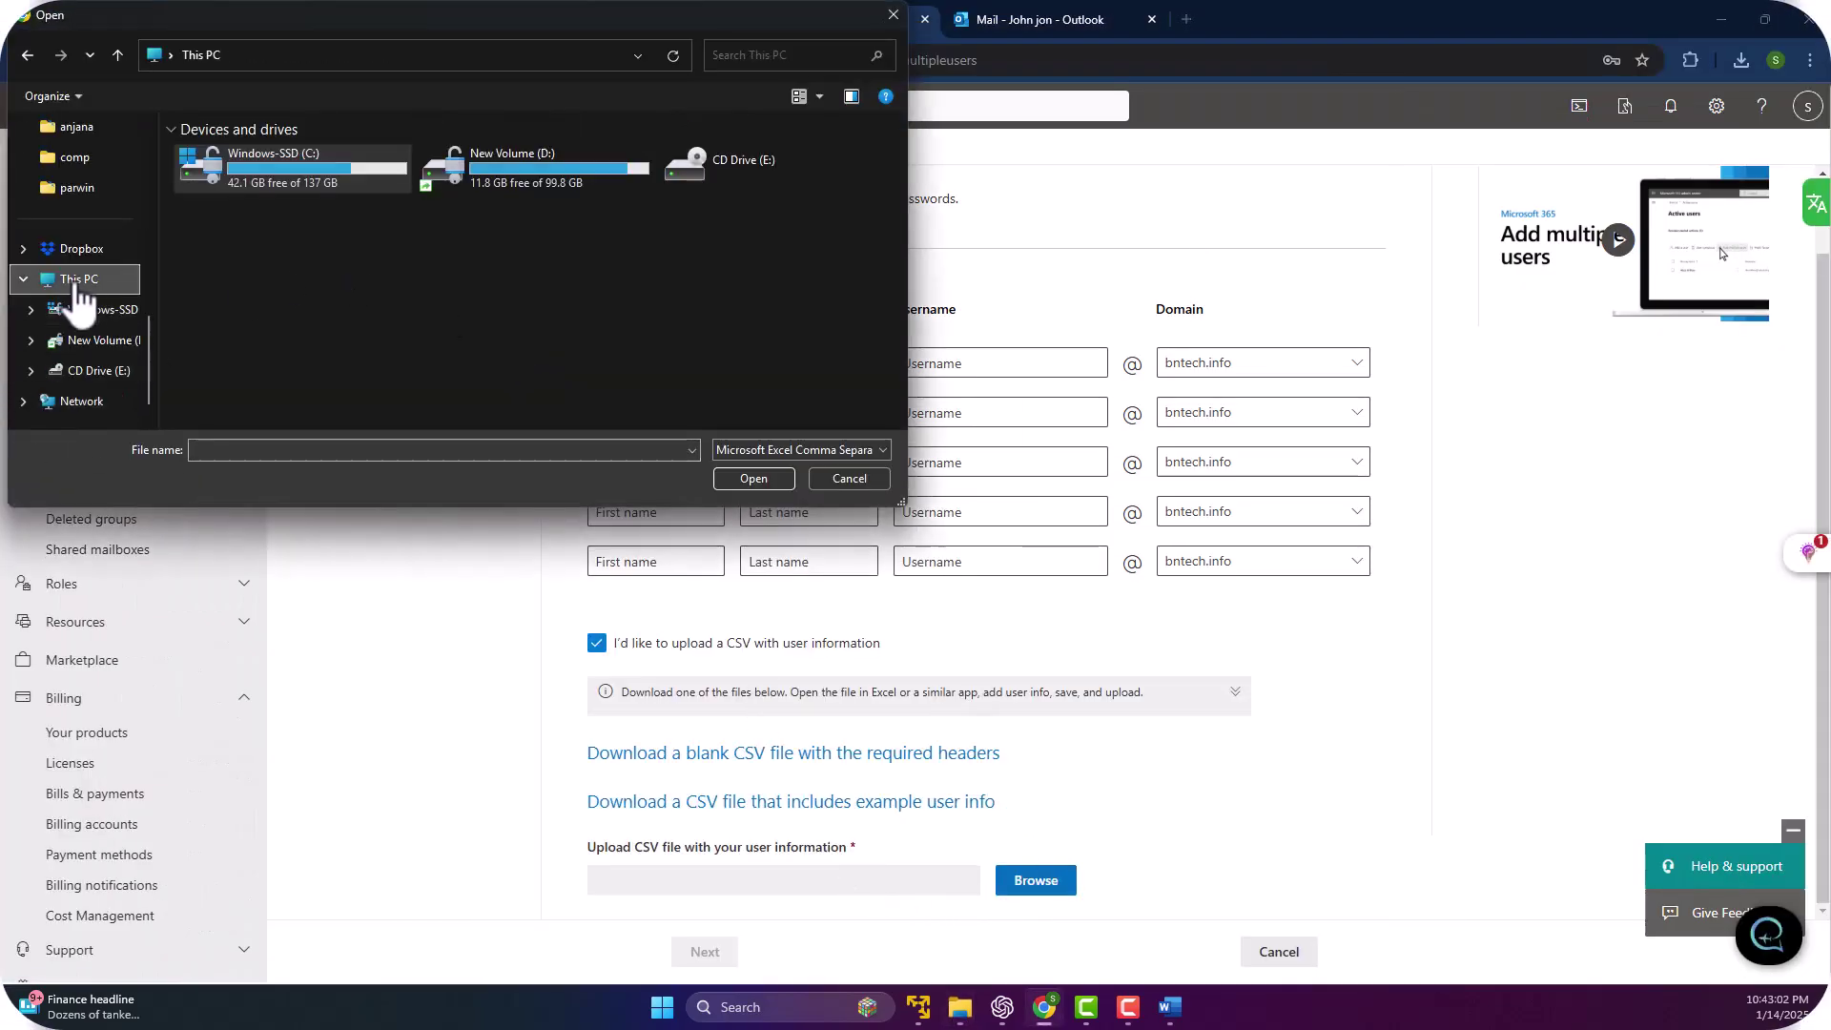
double_click(530, 160)
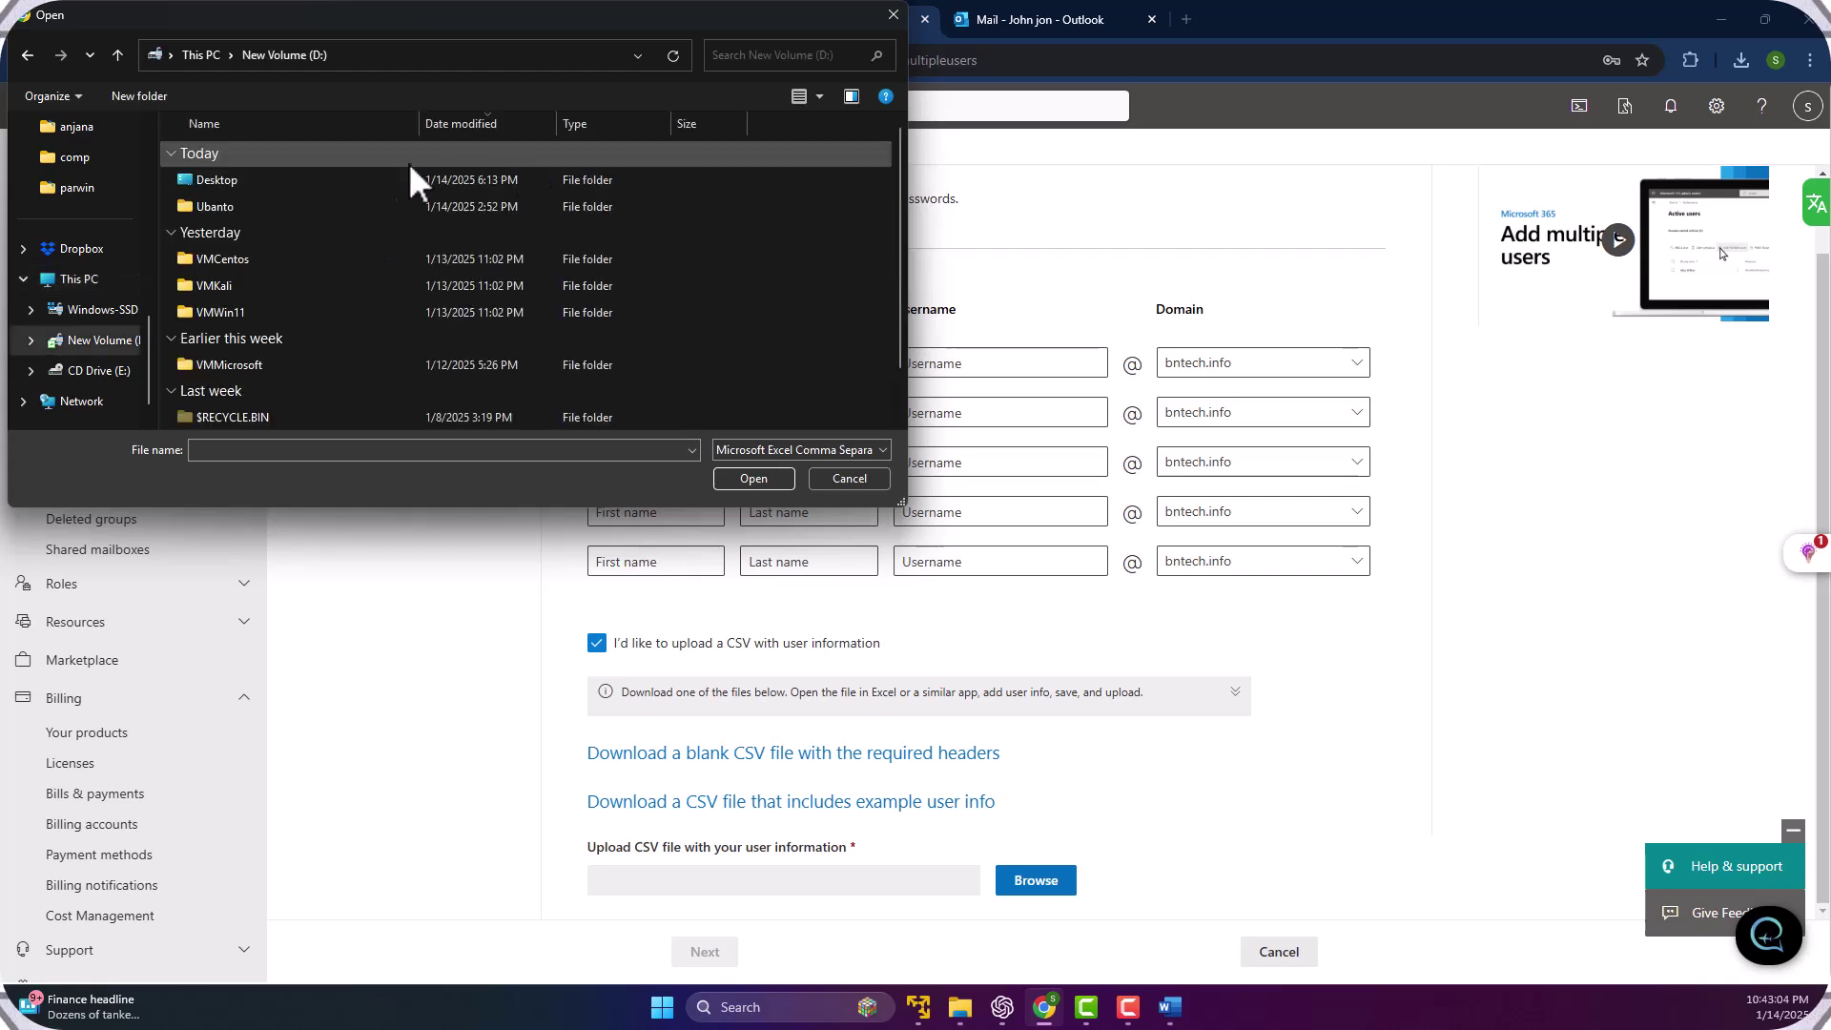
double_click(227, 204)
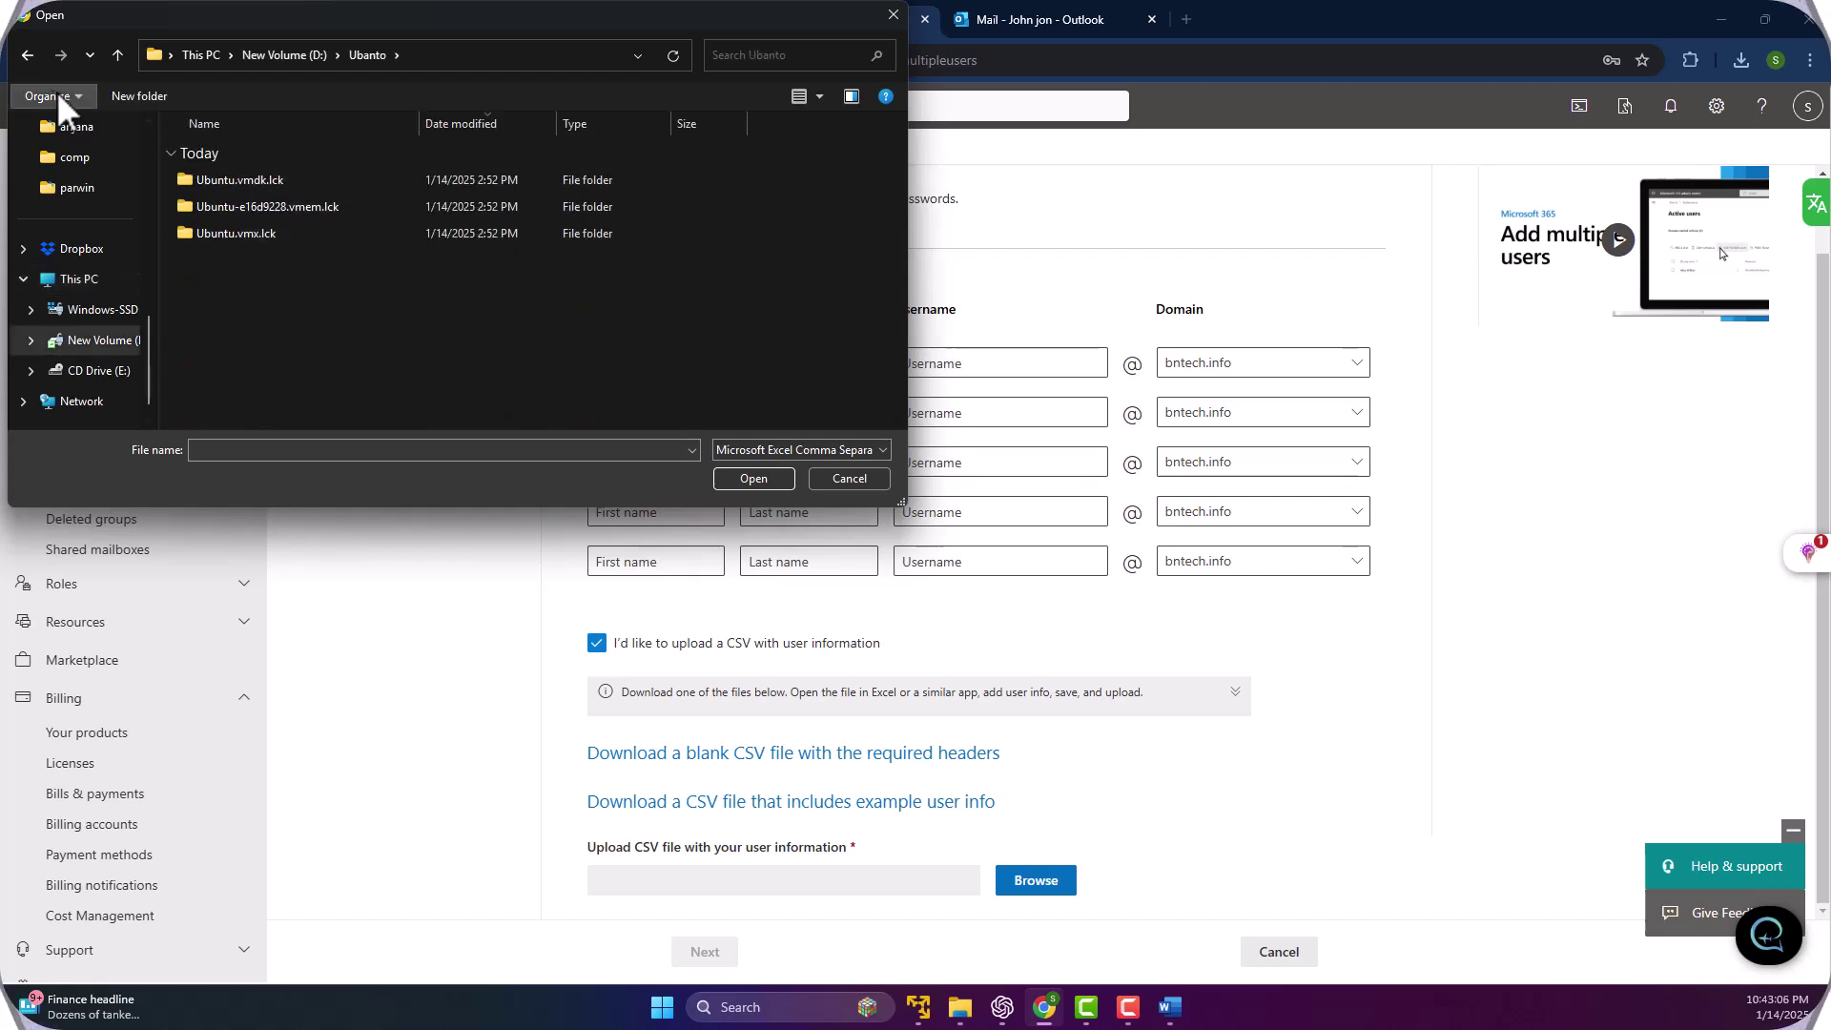
left_click(23, 54)
double_click(210, 182)
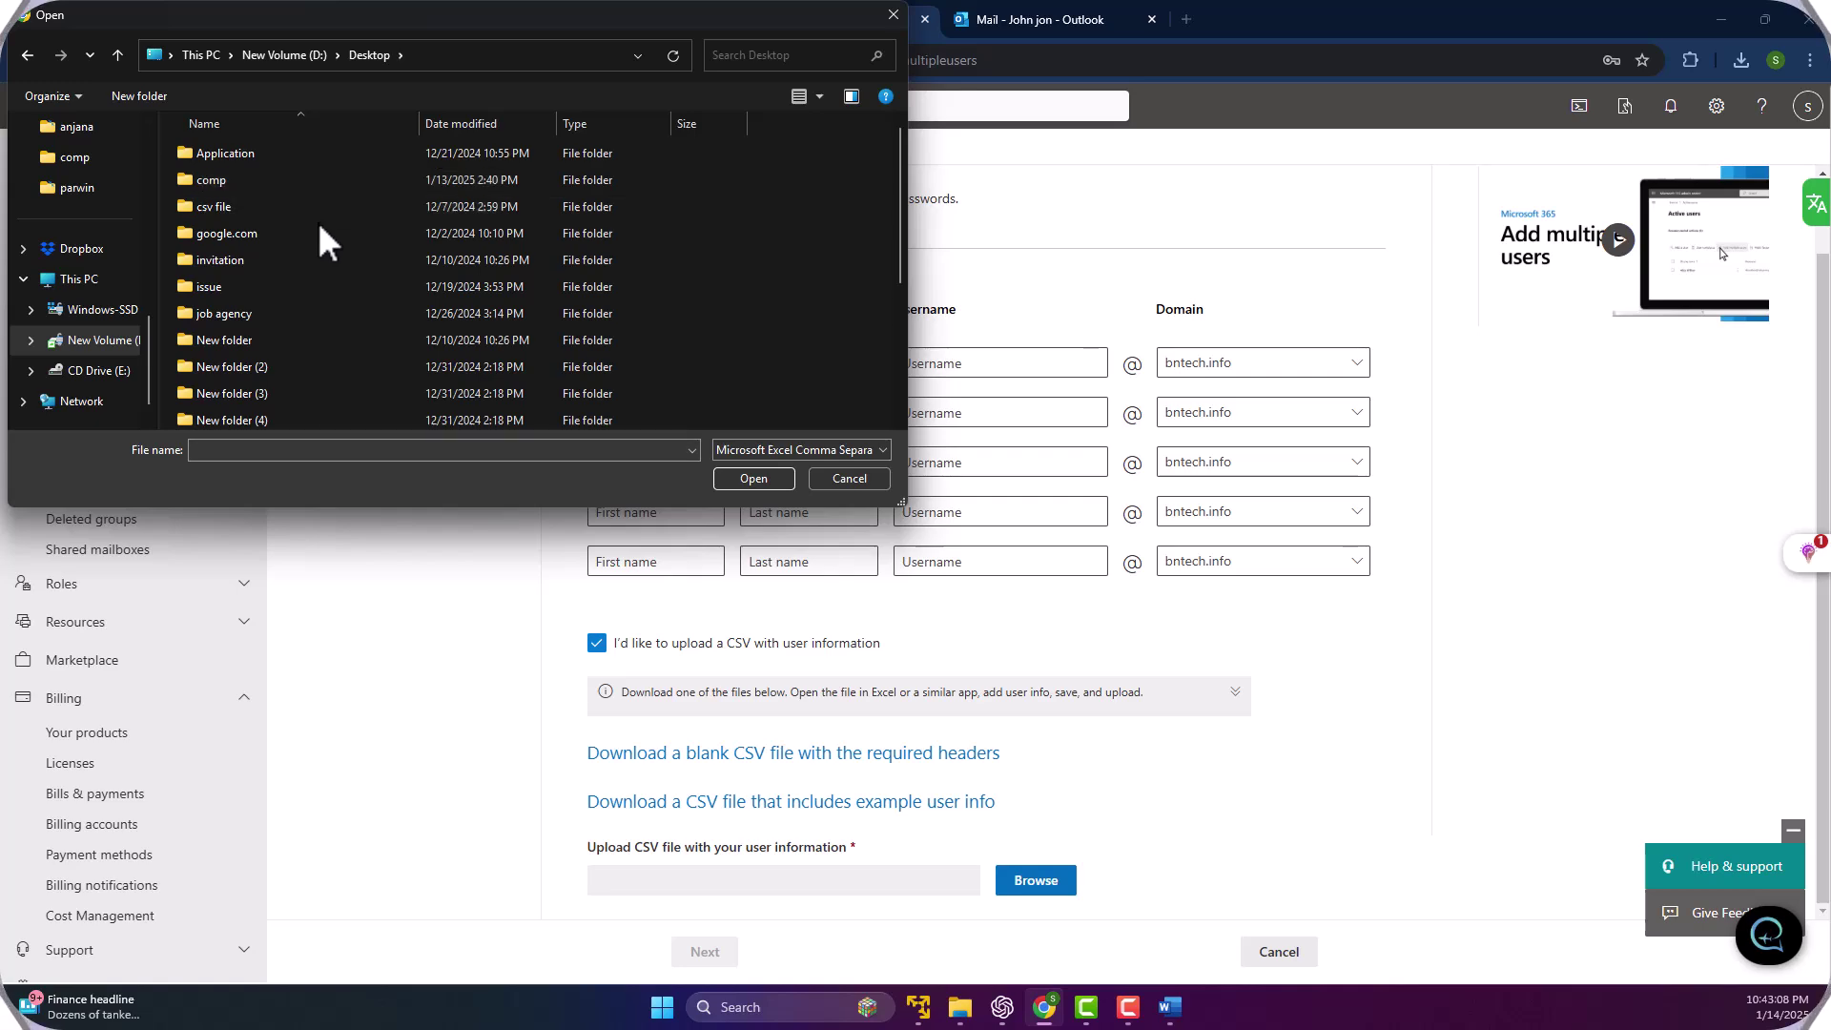
scroll(204, 284, "down", 3)
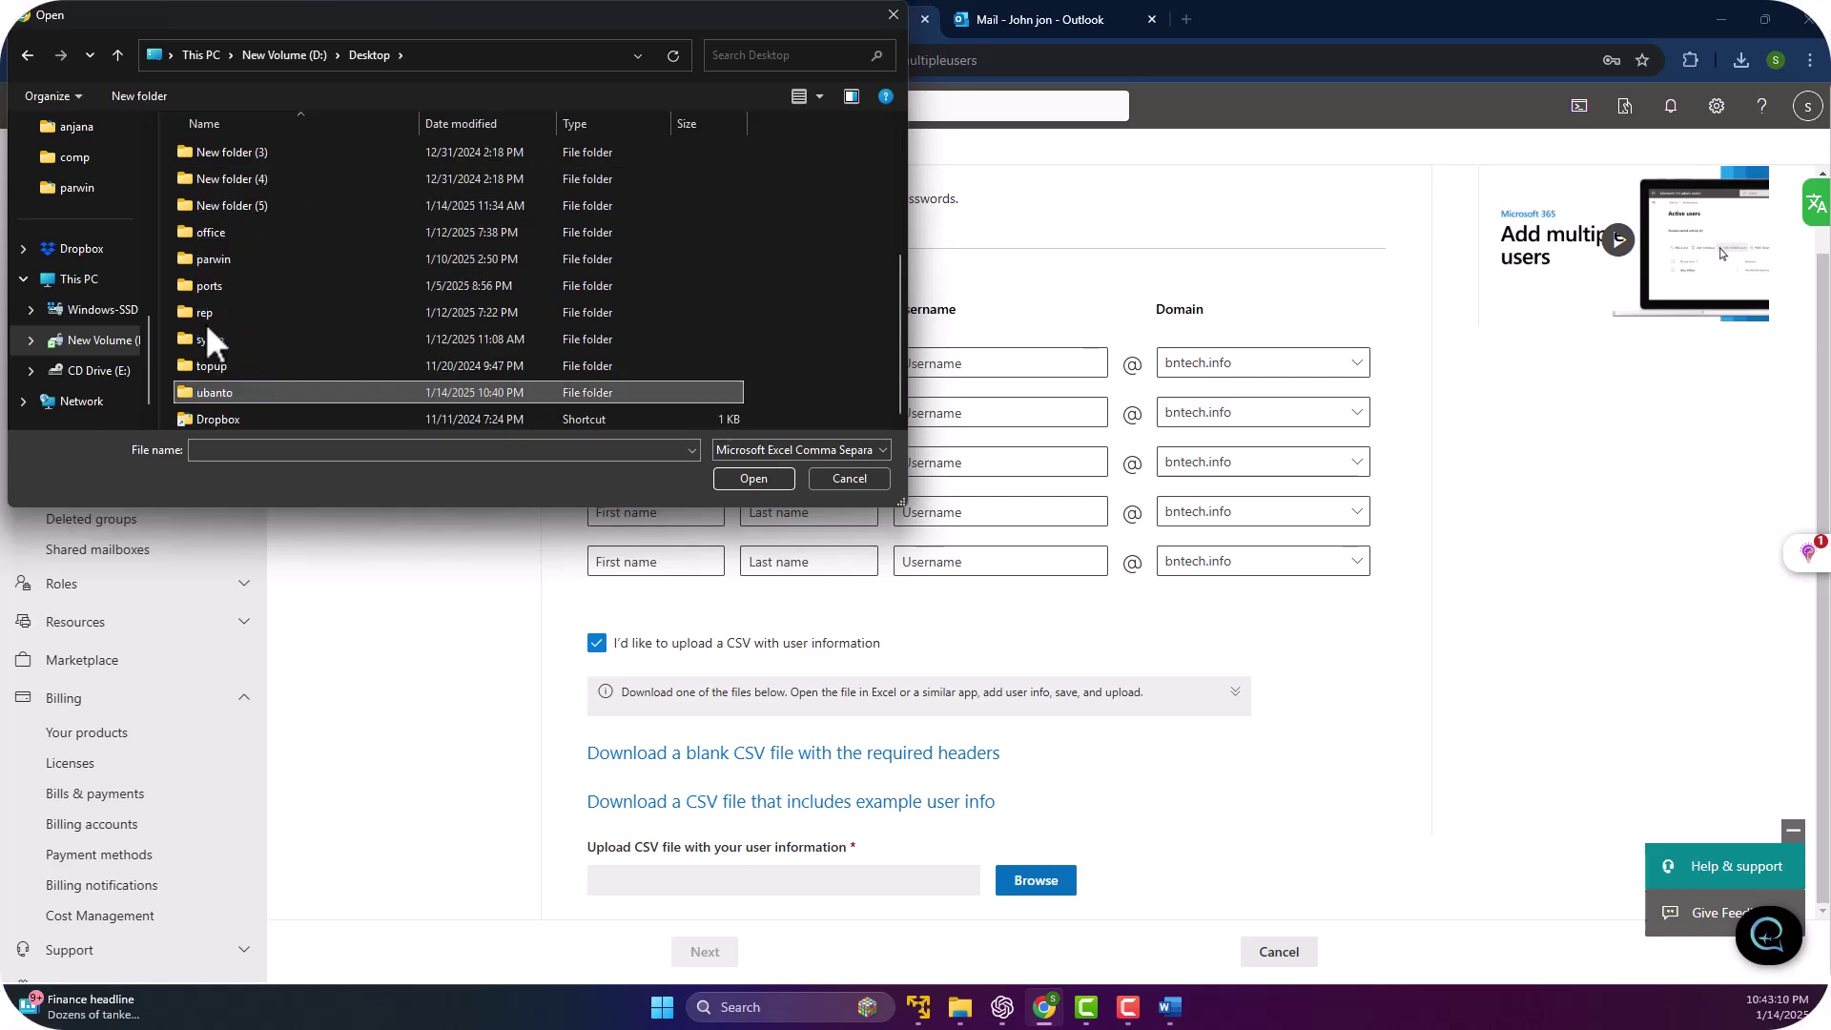
double_click(203, 389)
double_click(223, 151)
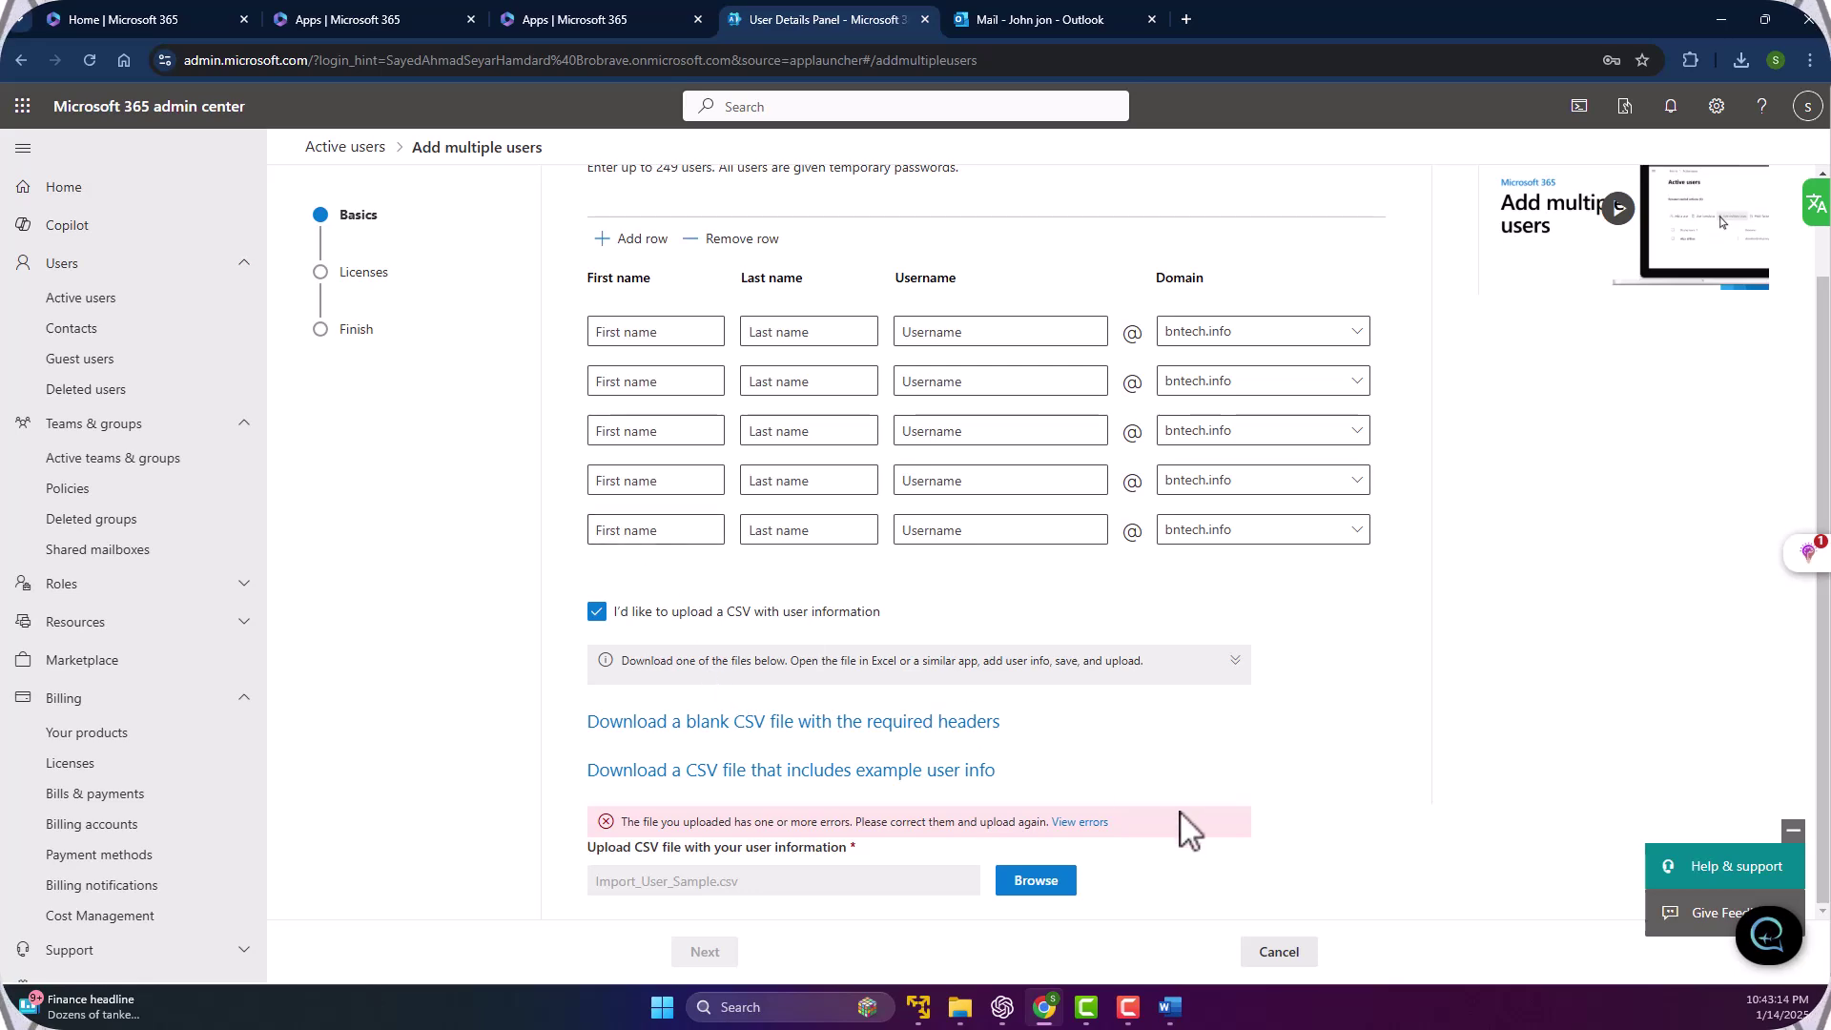
left_click(1080, 823)
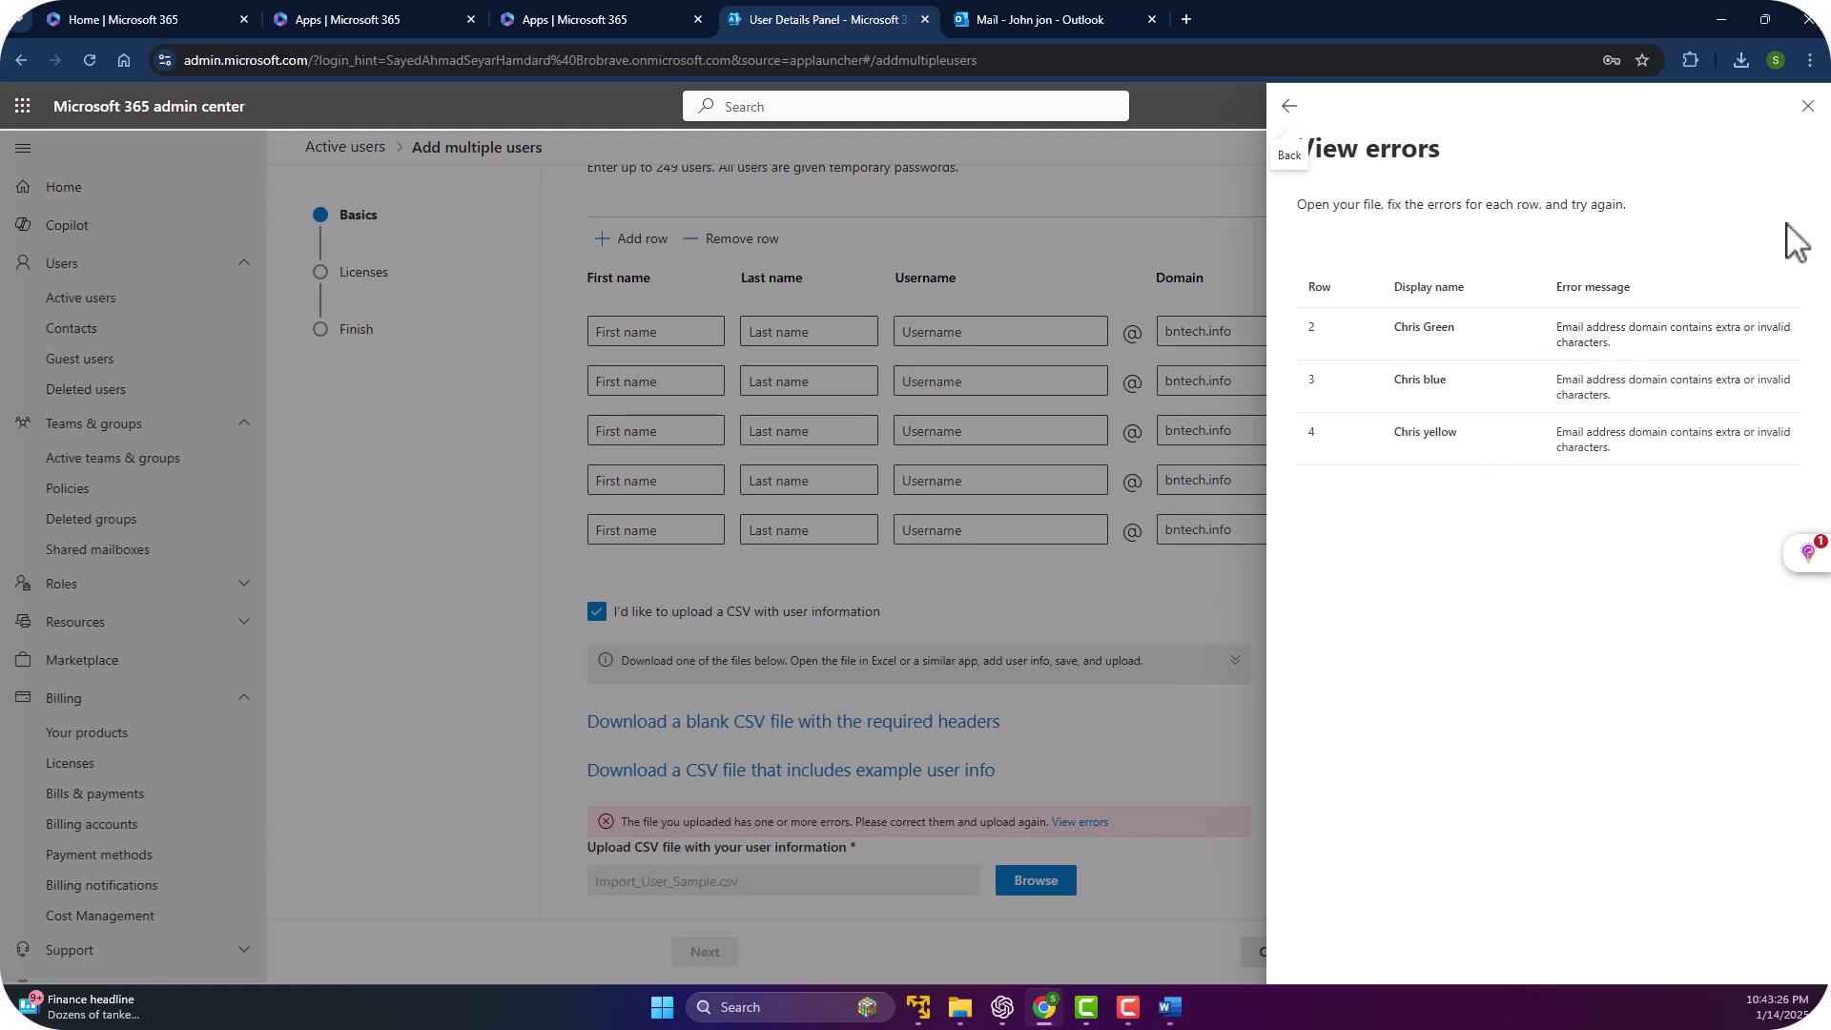
Close the errors panel, open Import_User_Sample.csv in Excel, and widen column A.
left_click(1807, 106)
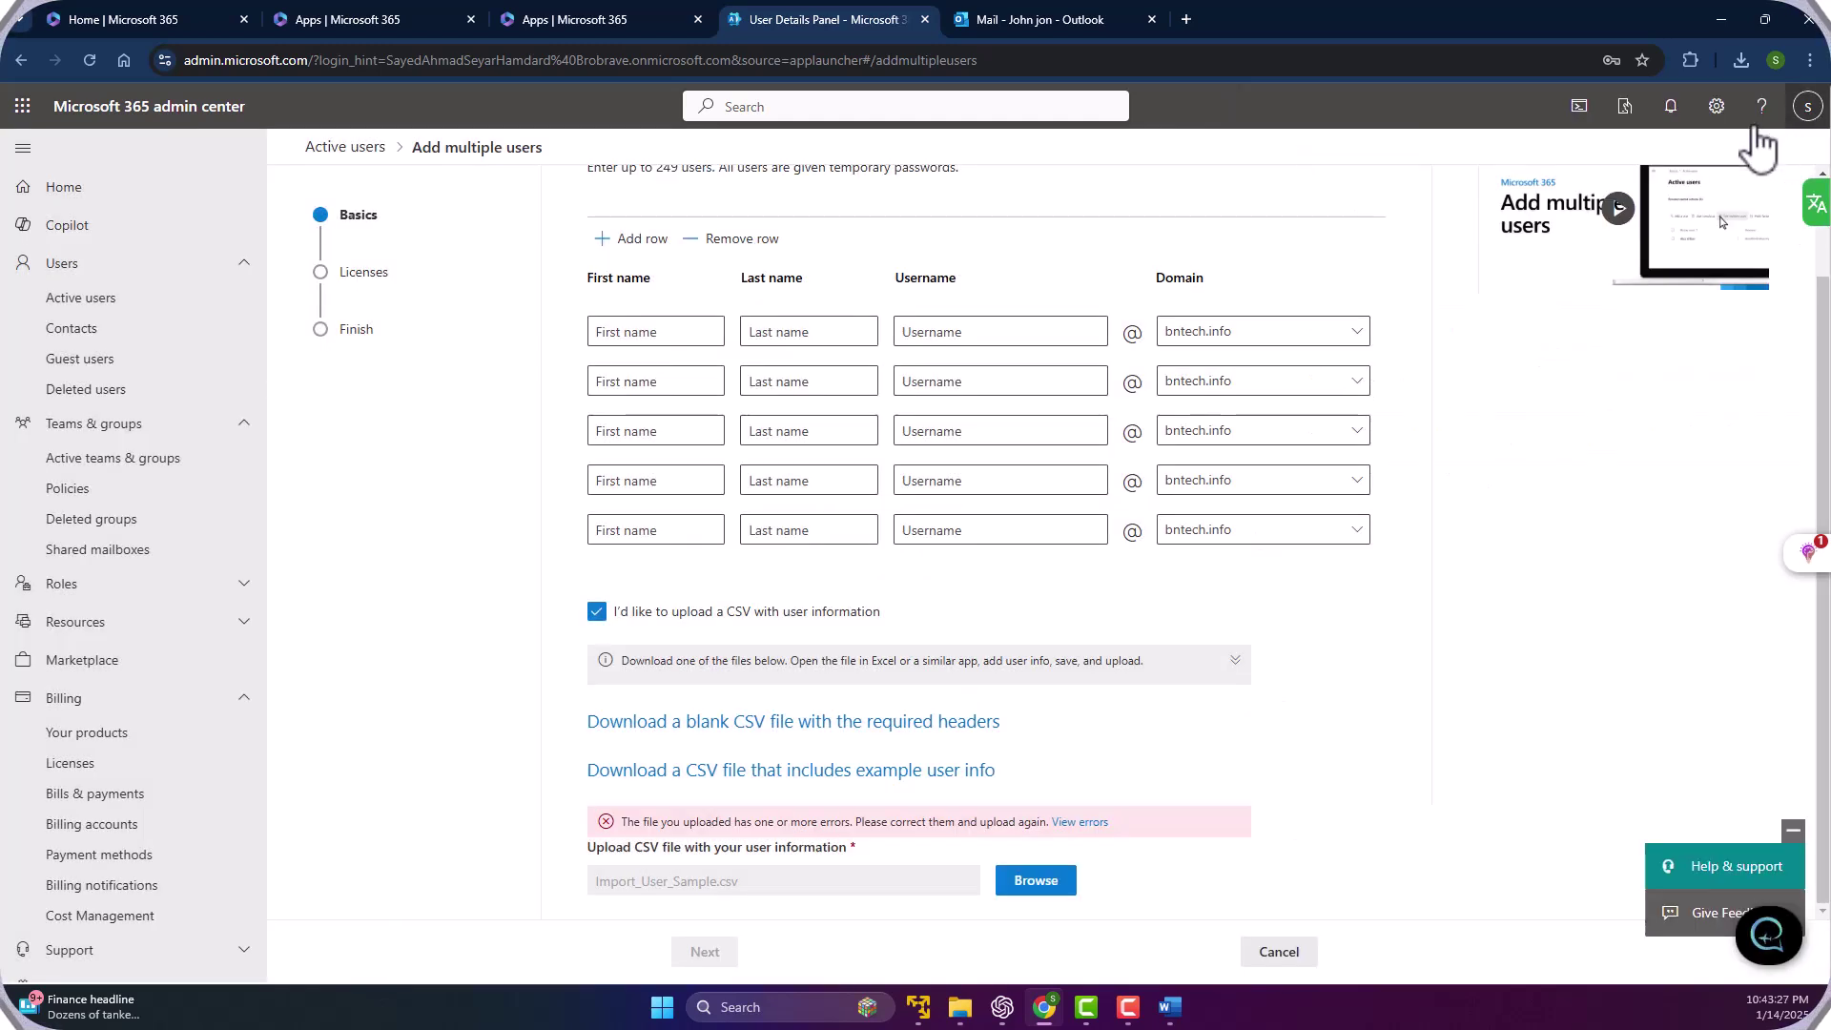
left_click(1739, 61)
left_click(1535, 156)
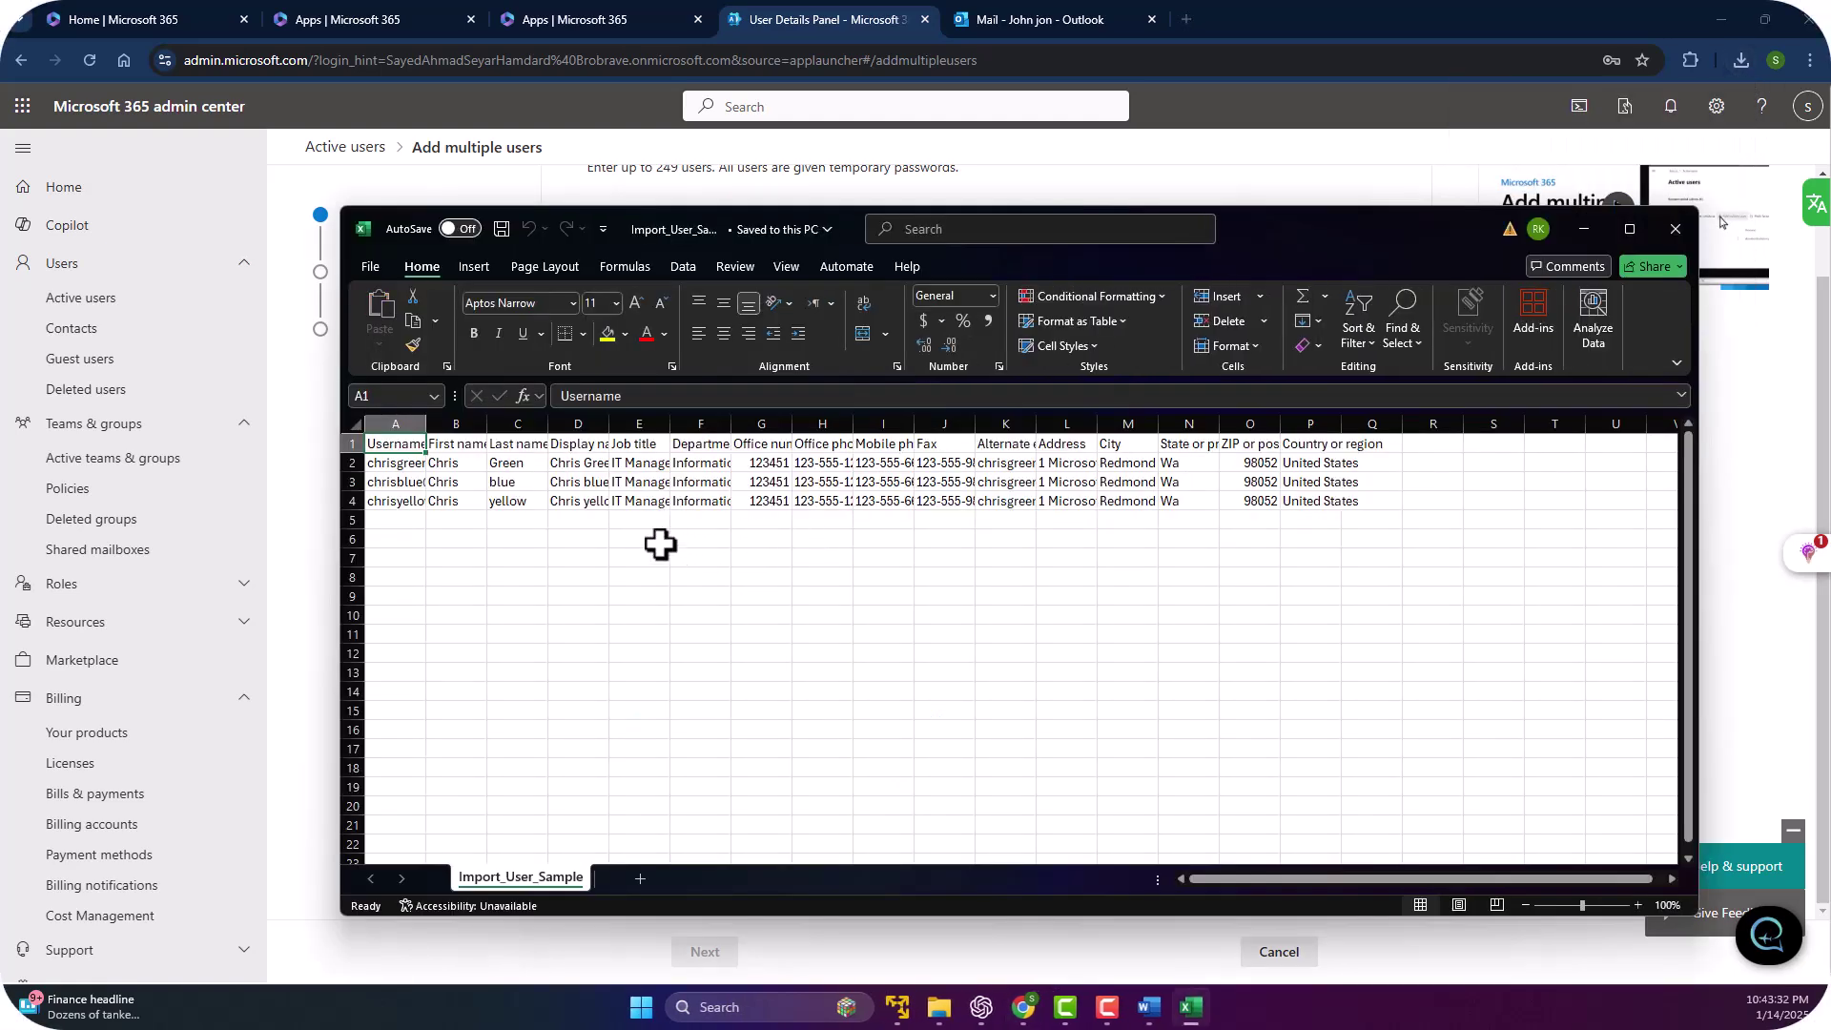
left_click(441, 467)
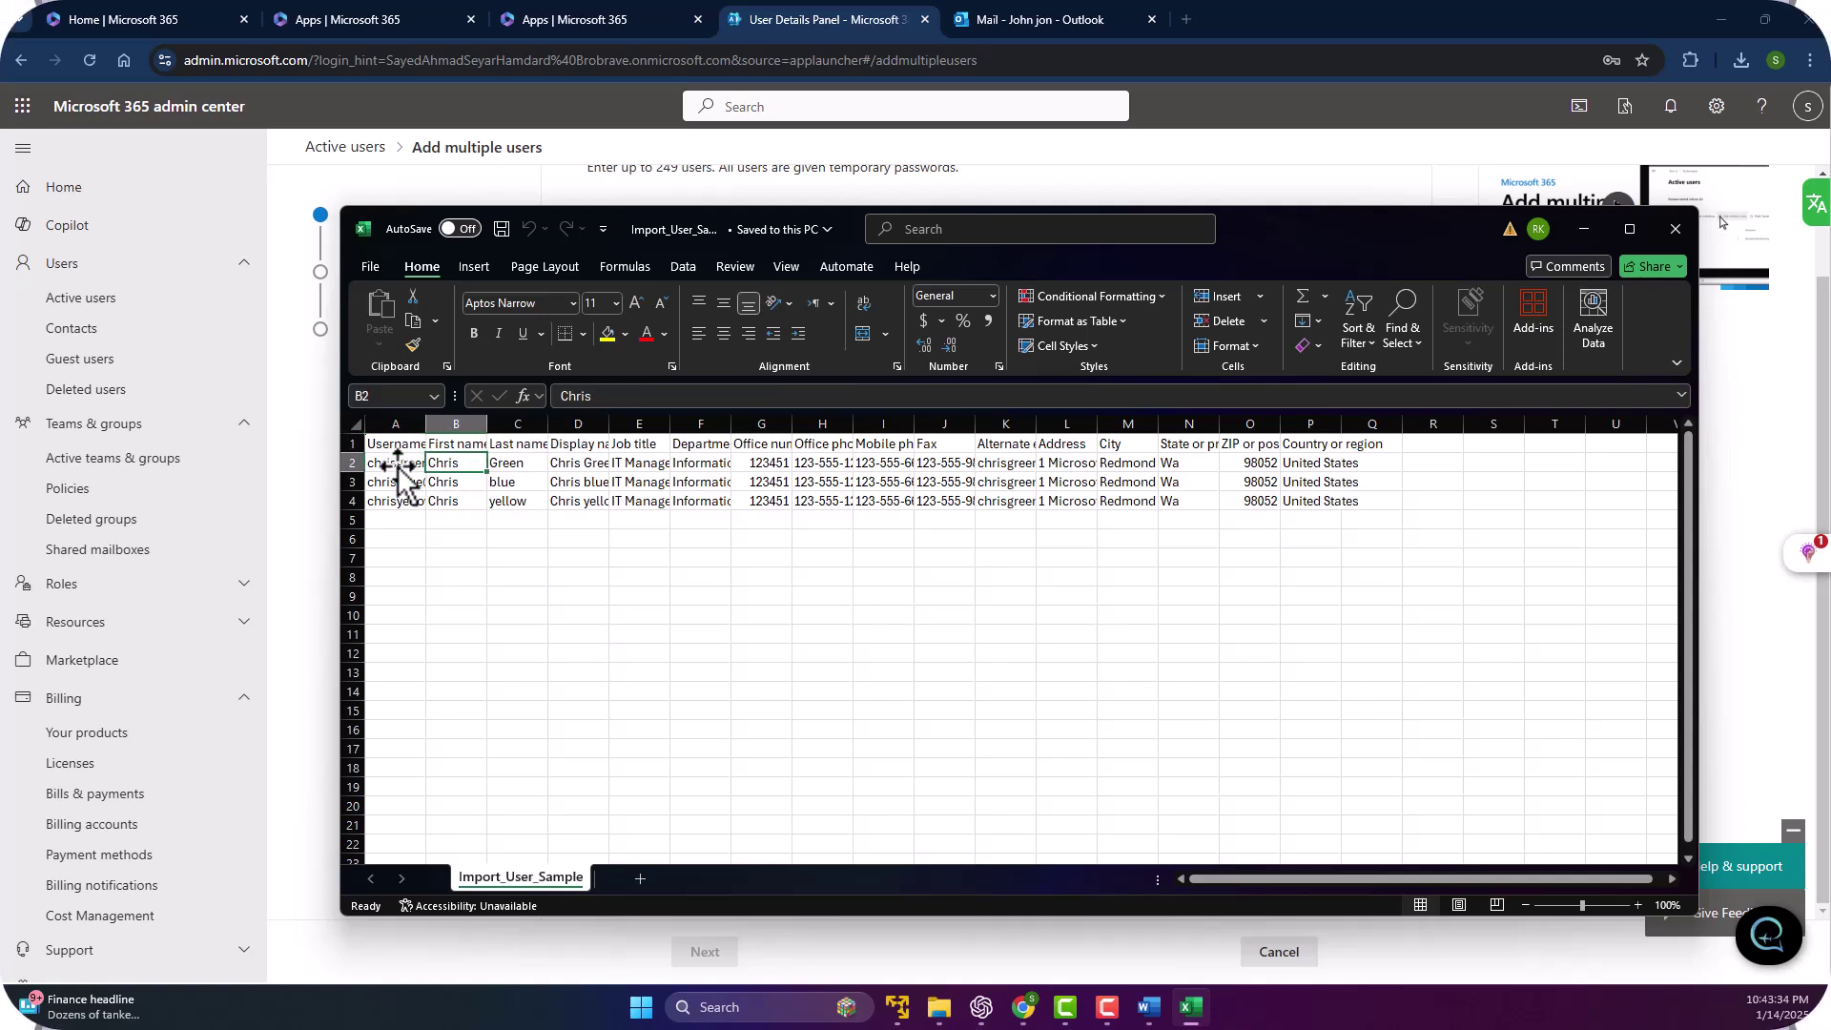
left_click(408, 467)
double_click(427, 424)
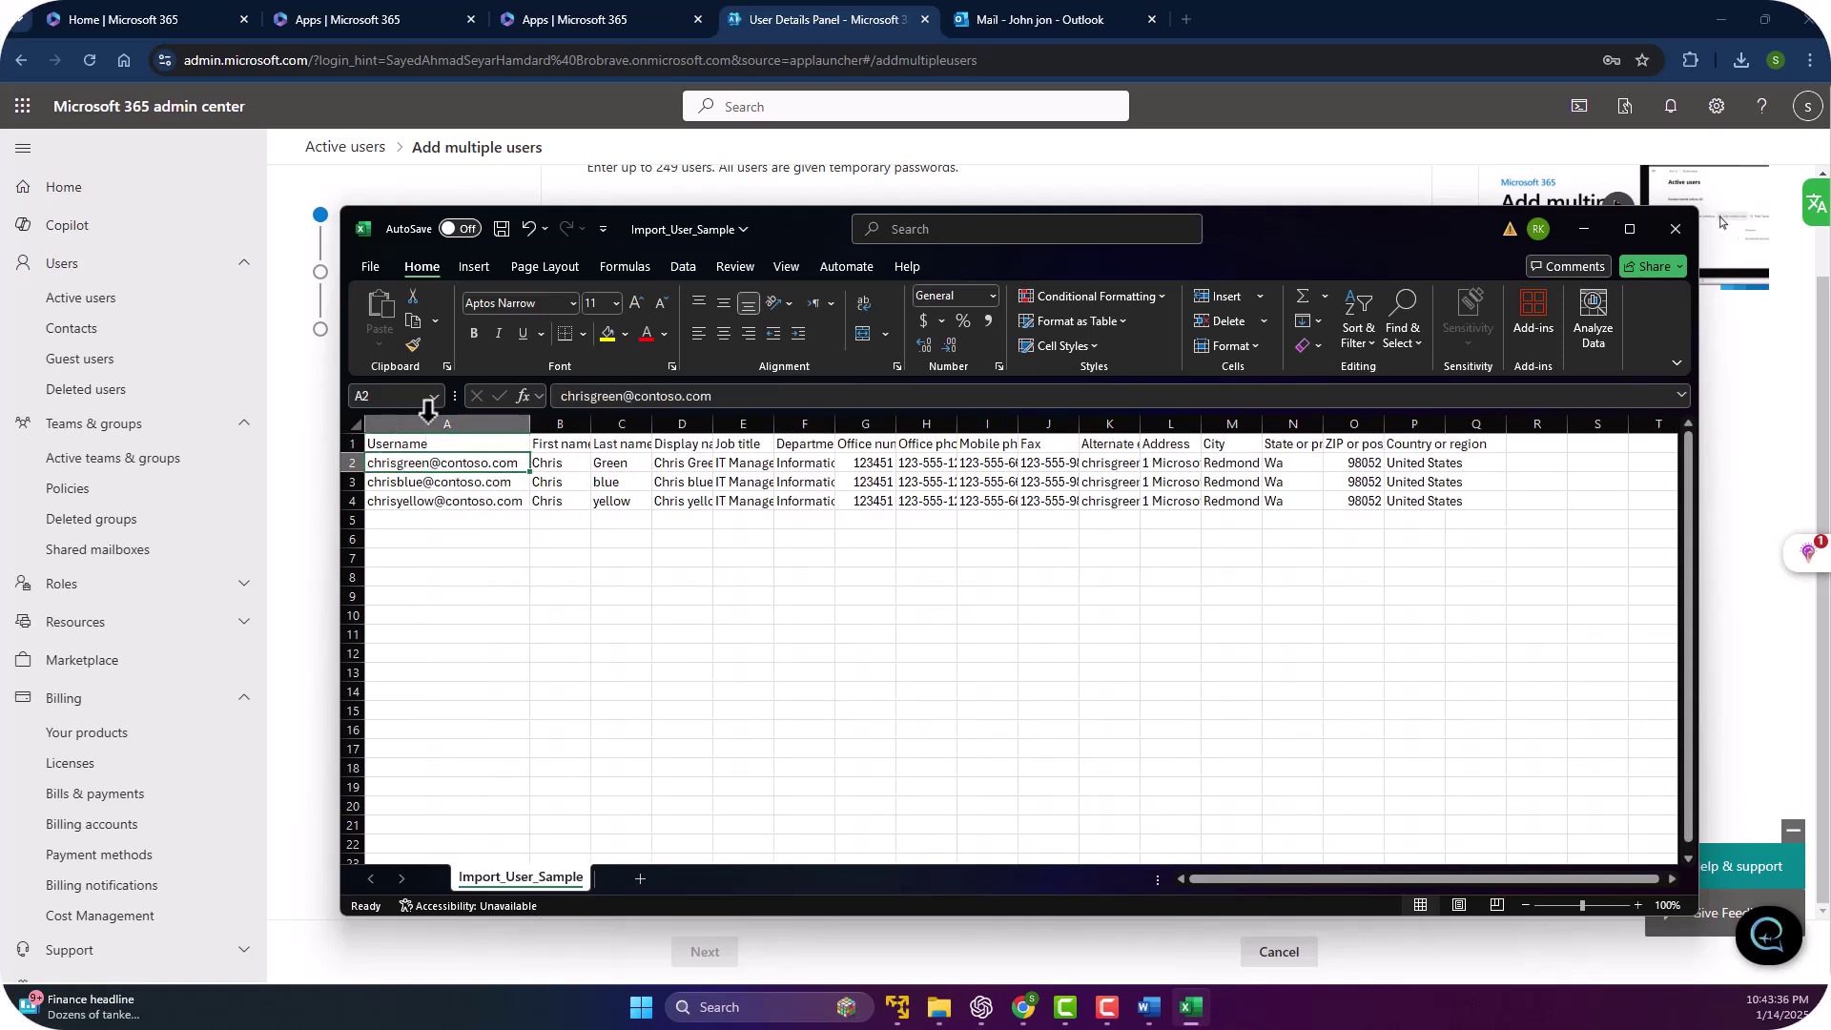
double_click(467, 463)
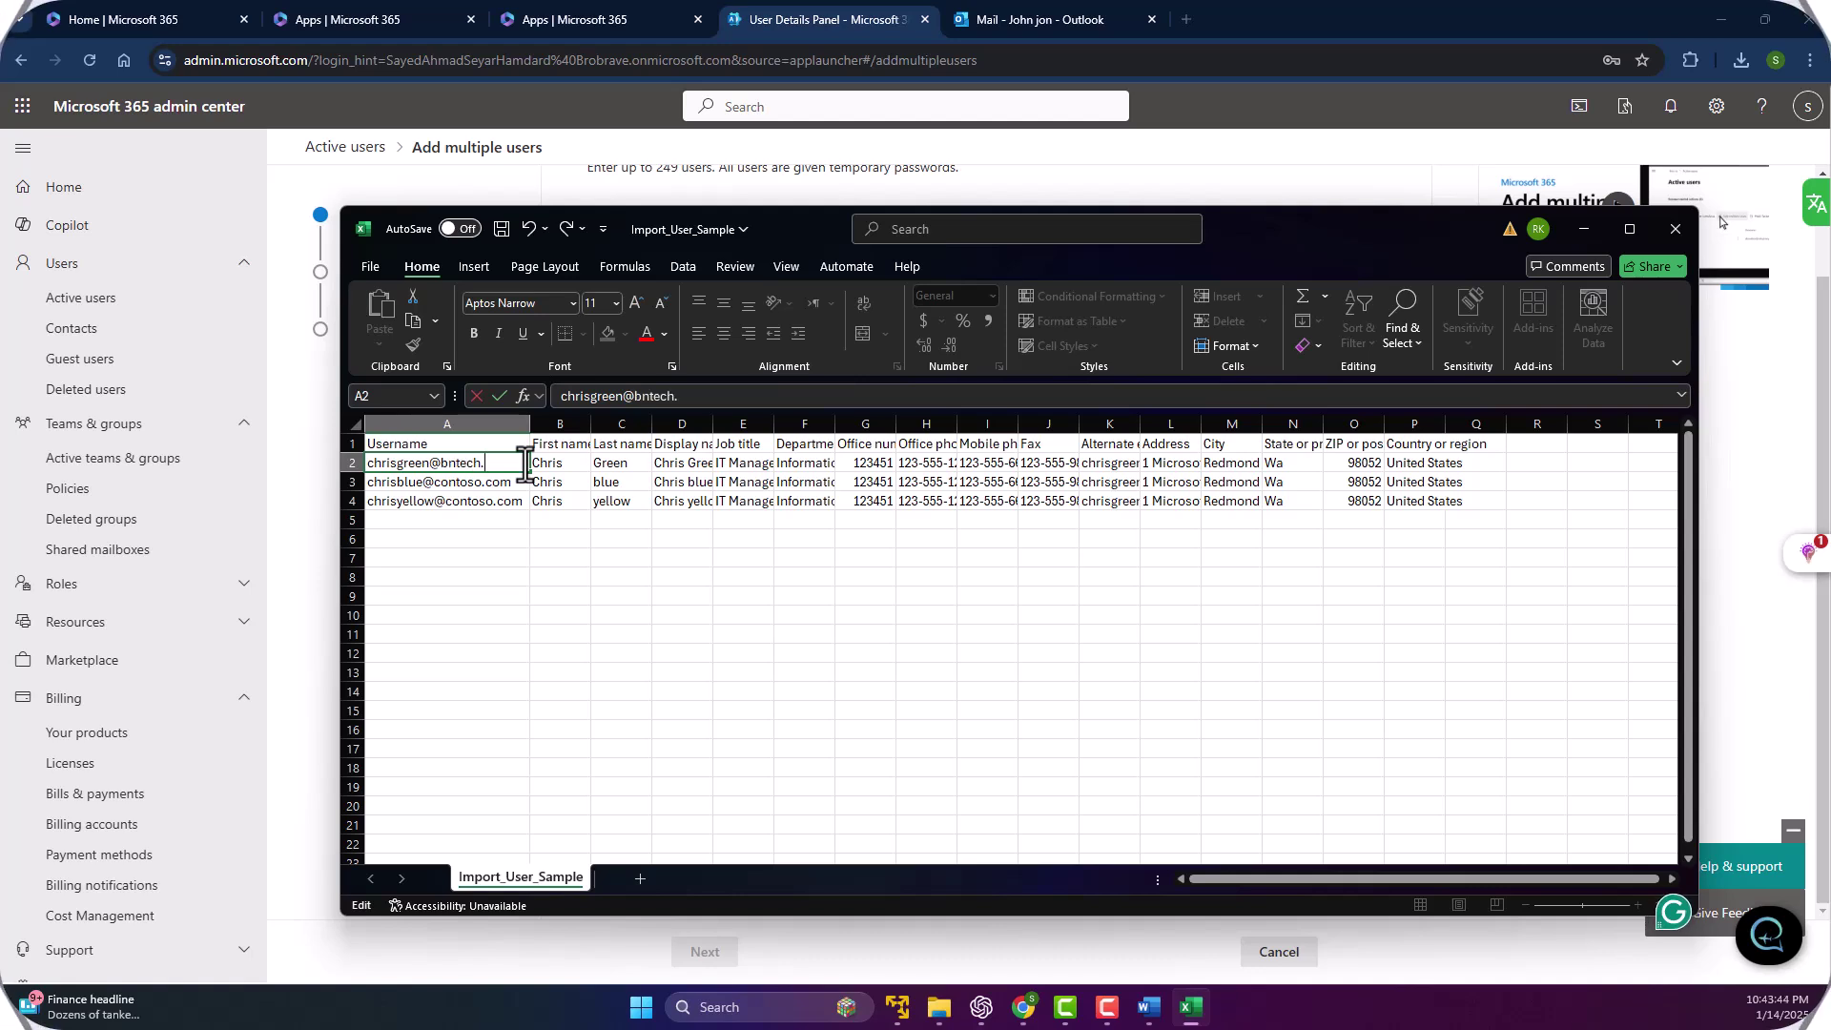
key("Tab")
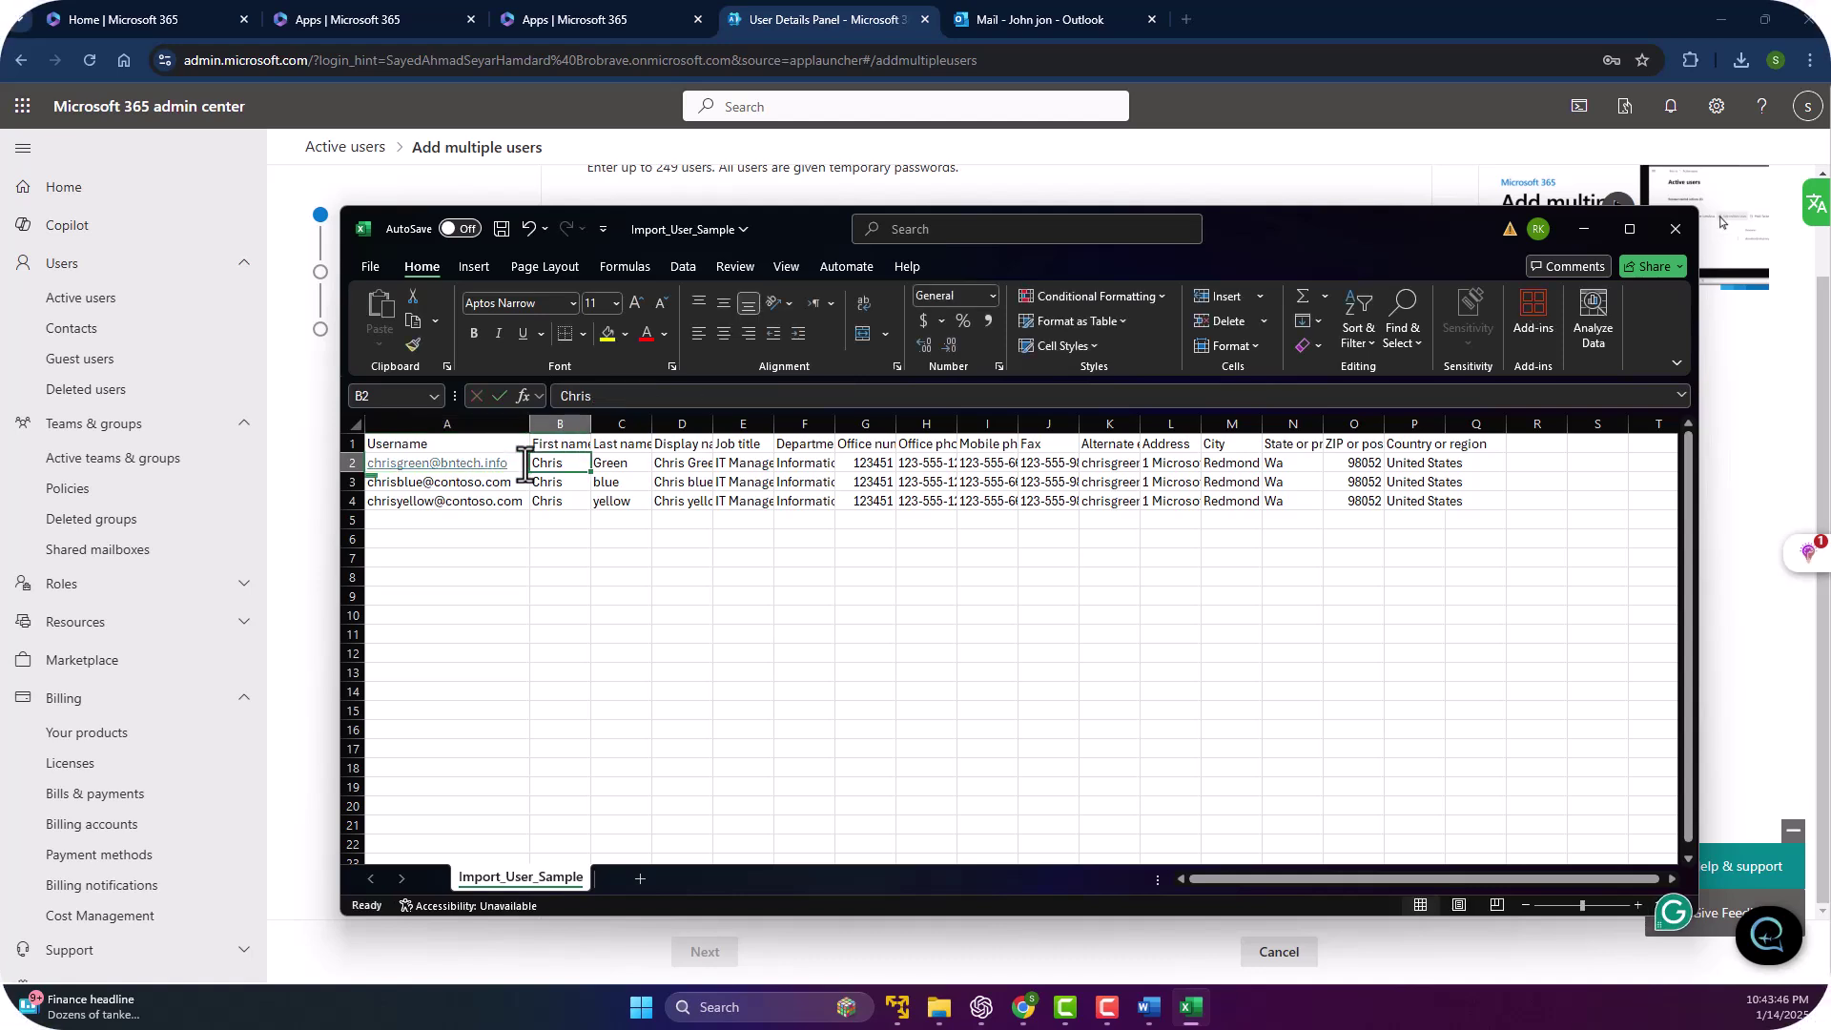
left_click(437, 481)
double_click(510, 483)
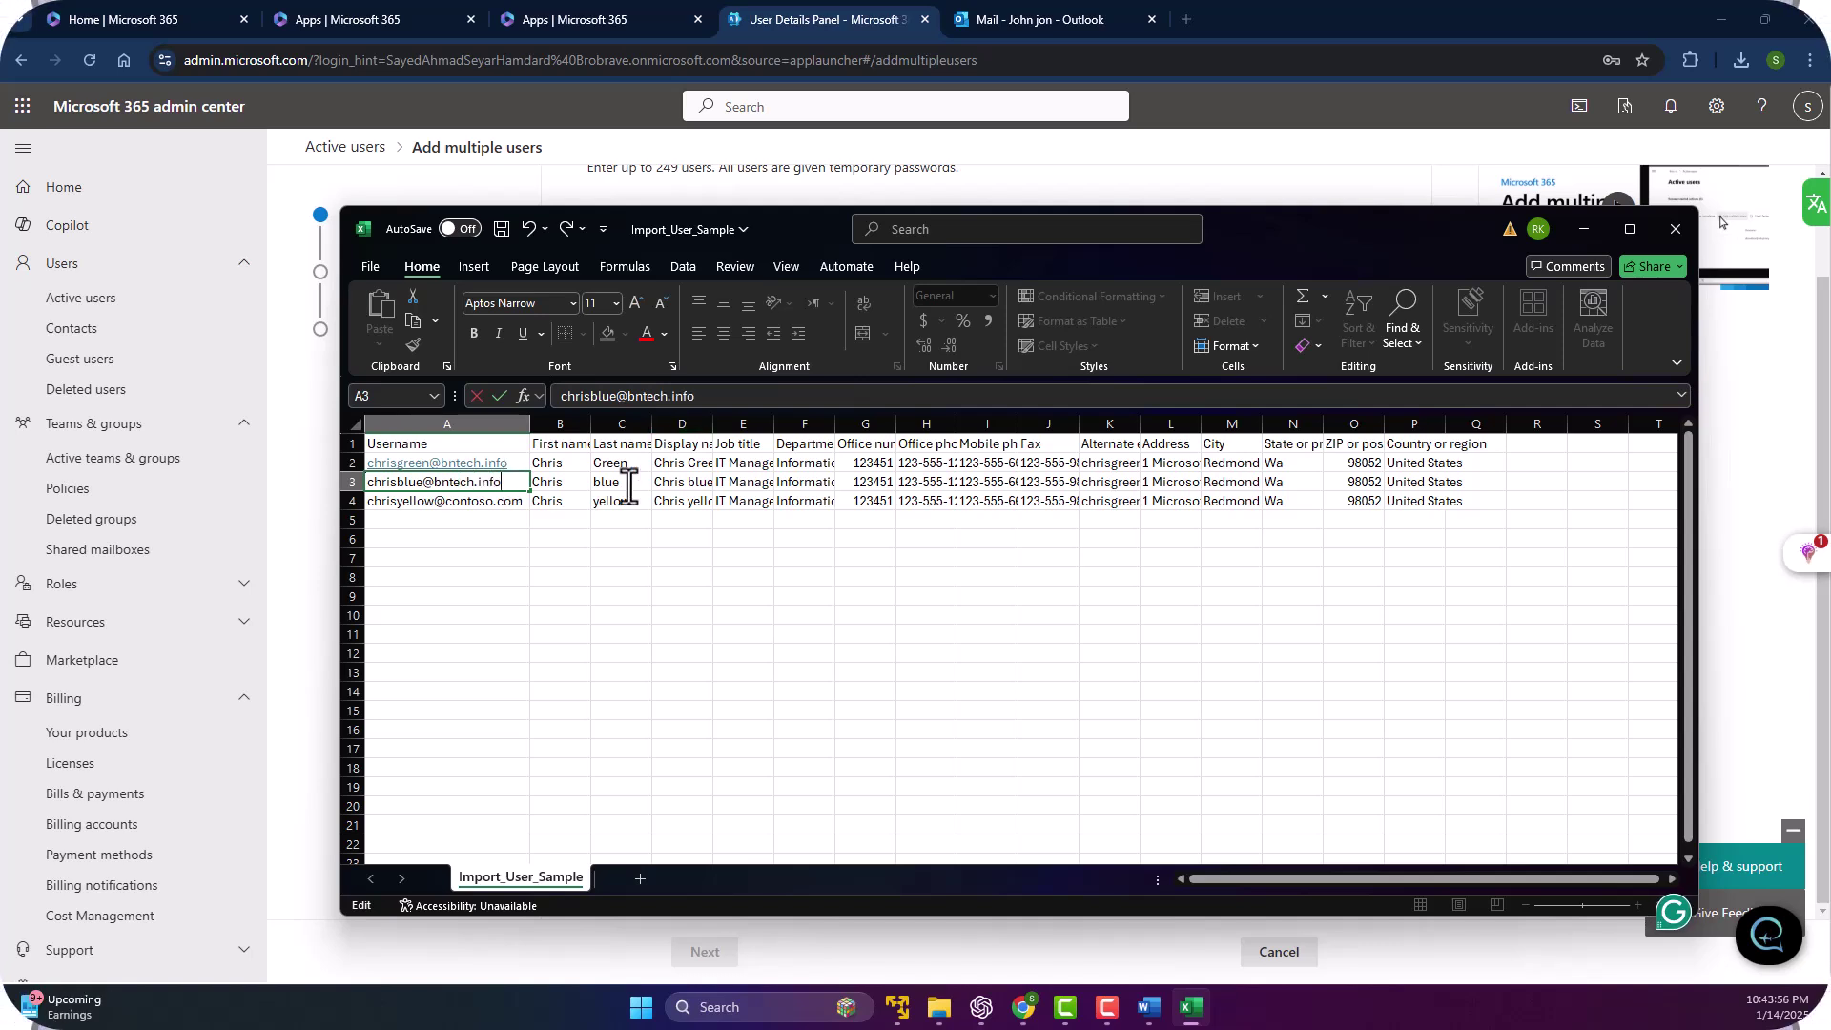
double_click(480, 500)
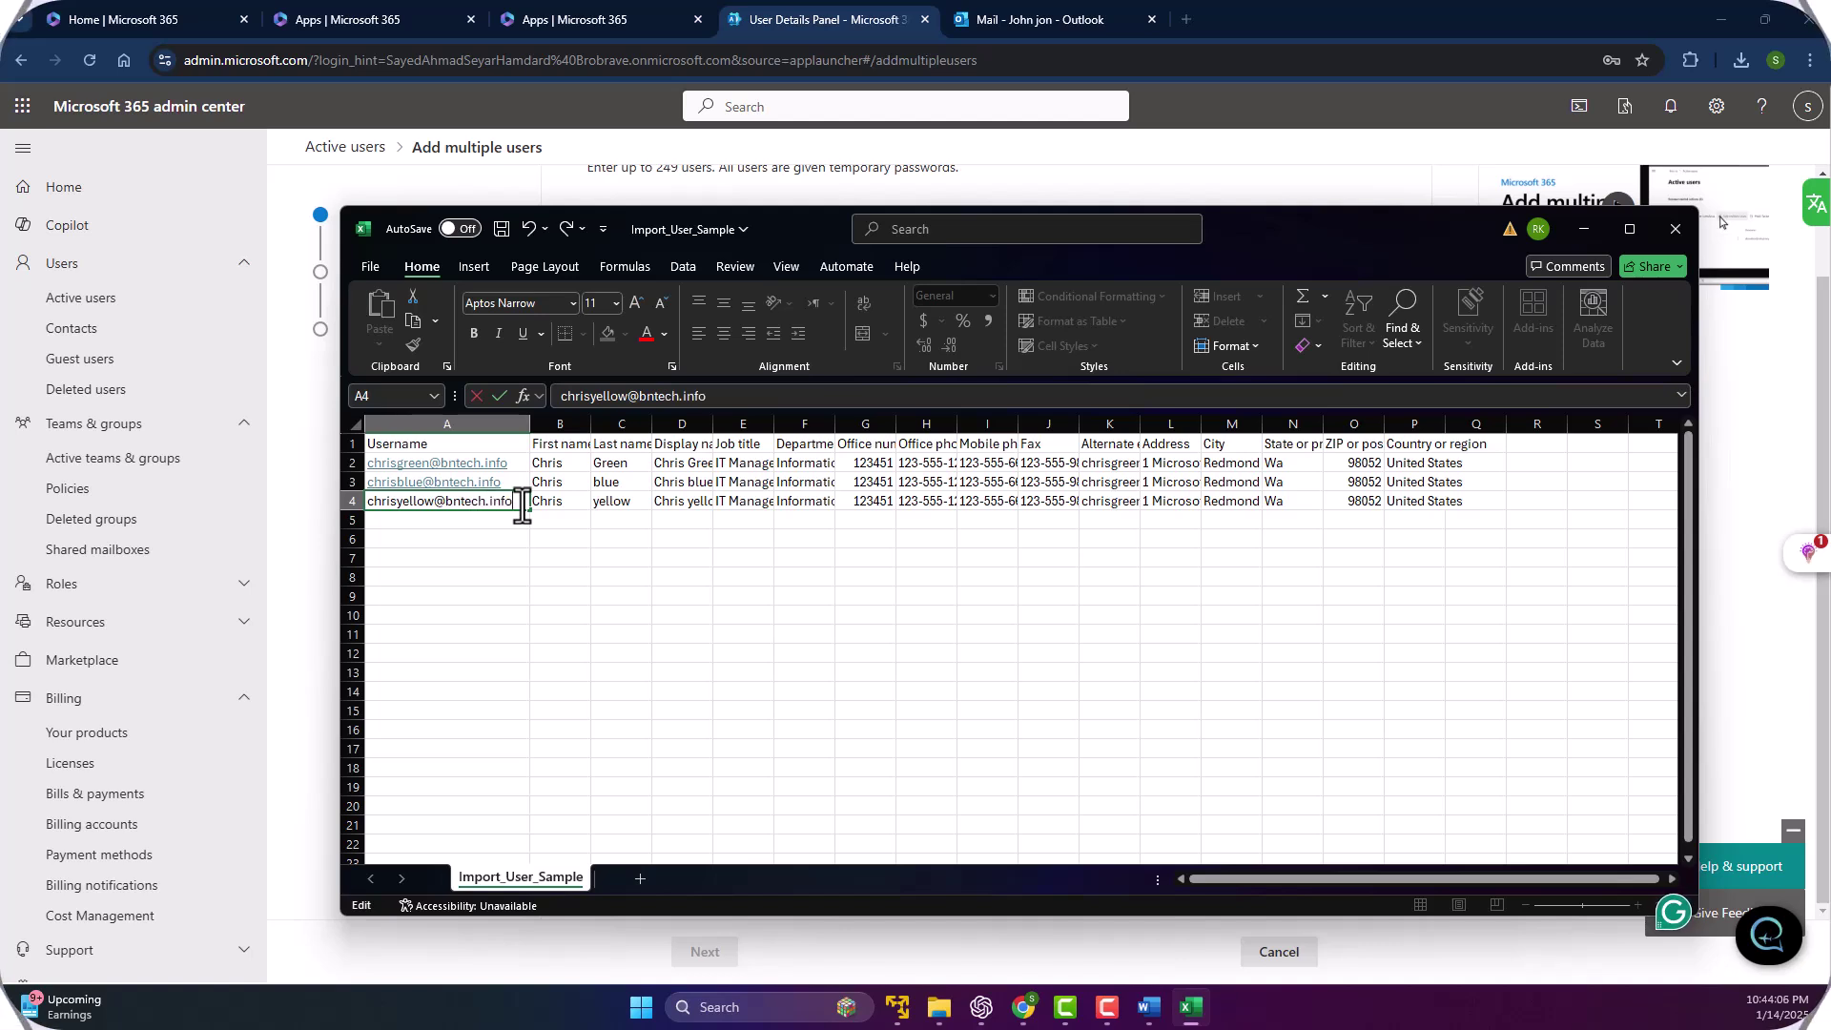
left_click(498, 596)
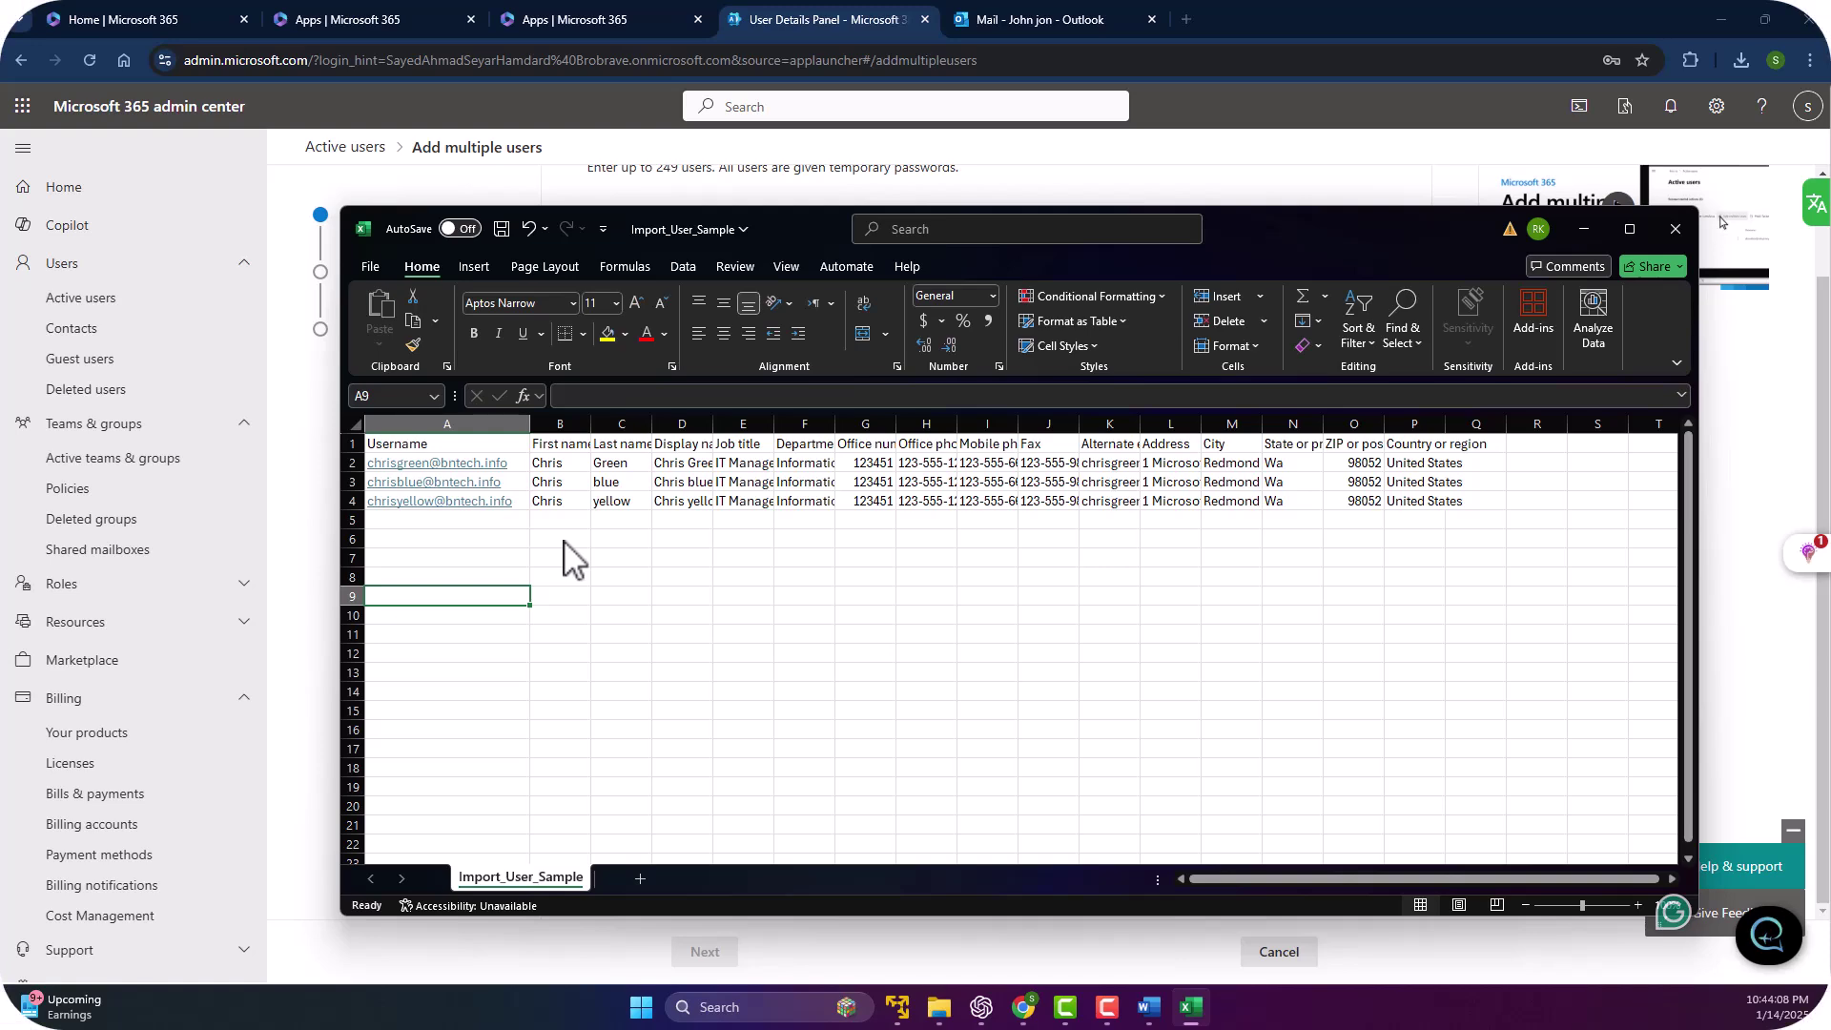
key("ctrl+s")
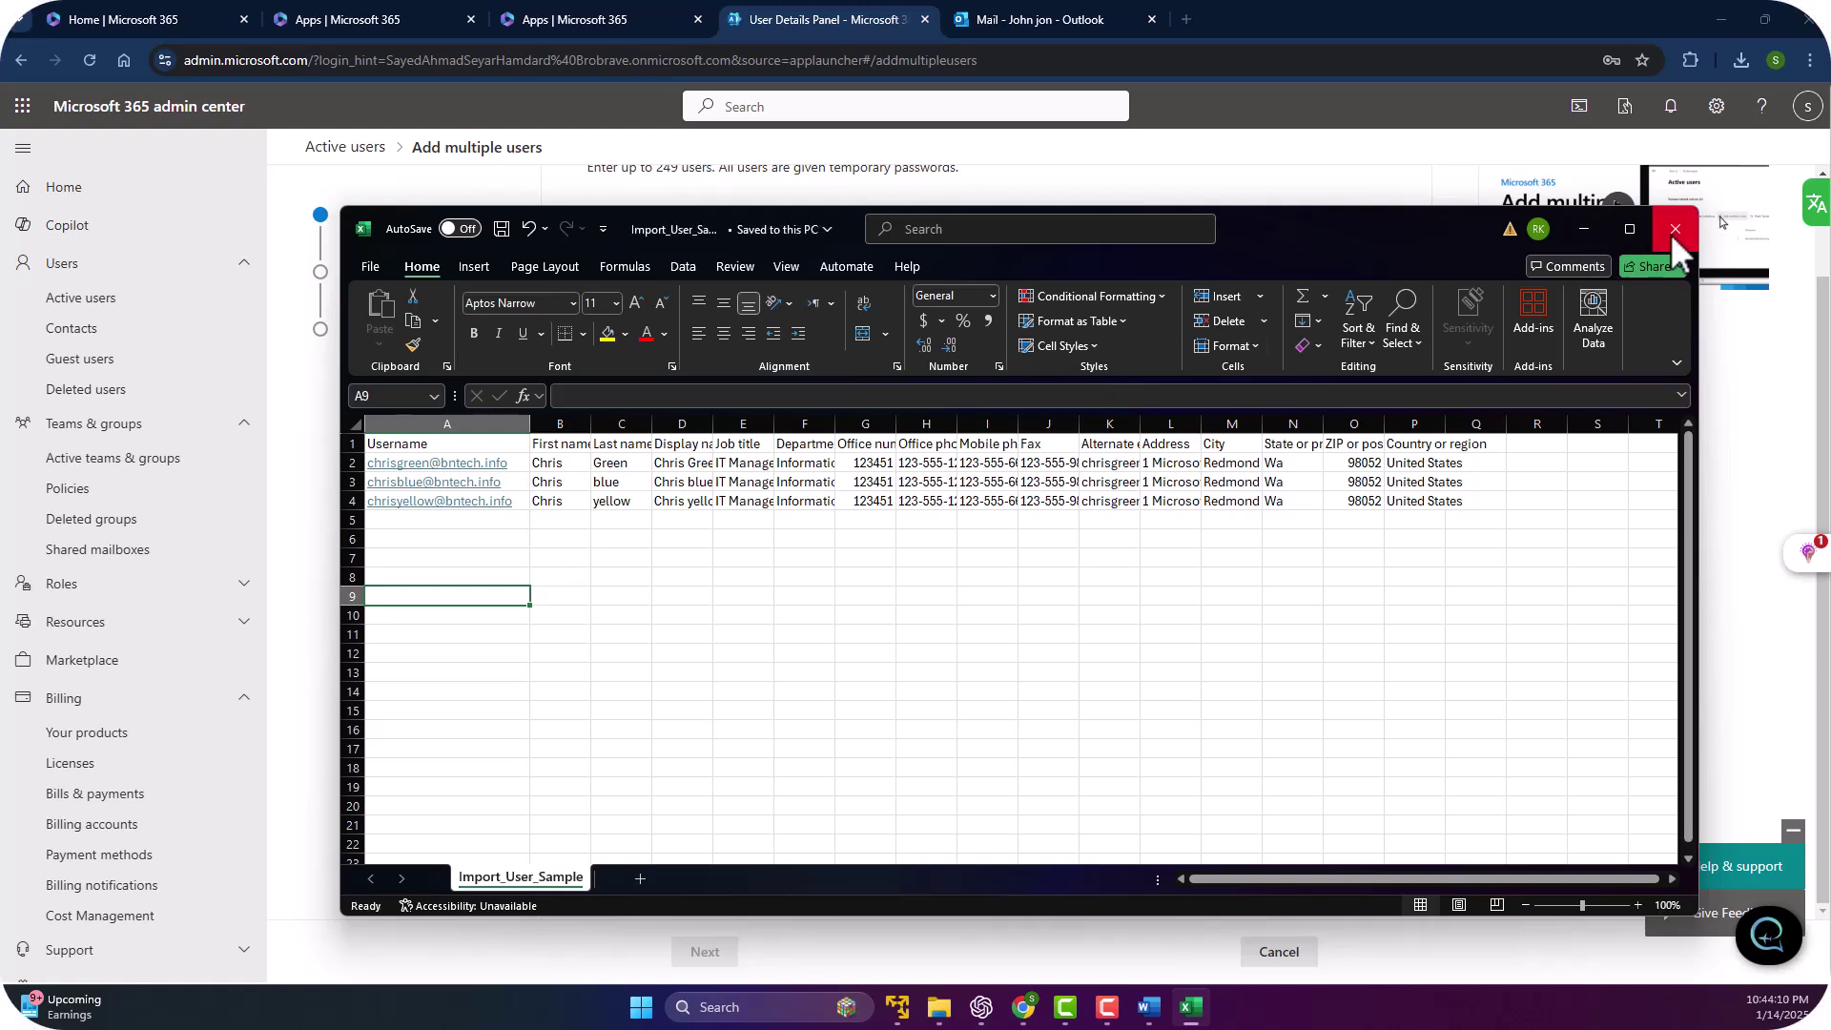
left_click(1674, 229)
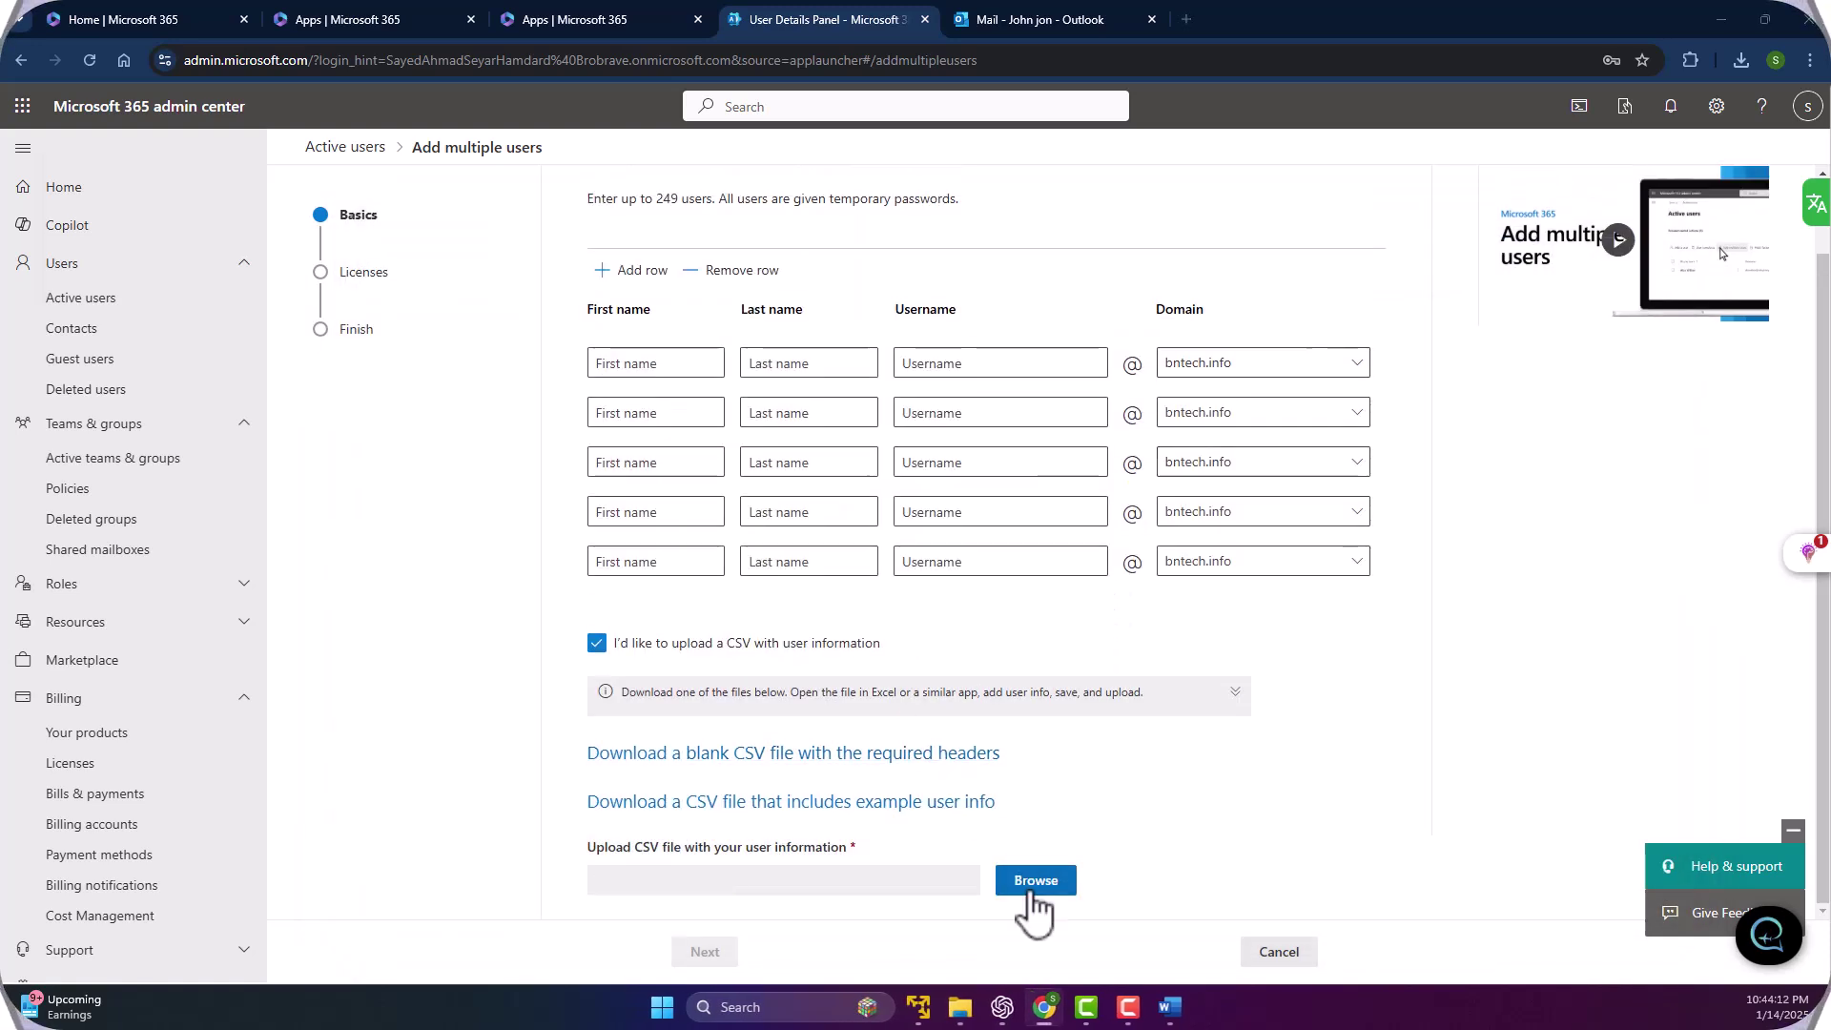
Upload the corrected Import_User_Sample.csv, choose Don't assign any licenses, and reach the review page.
left_click(1028, 898)
double_click(272, 157)
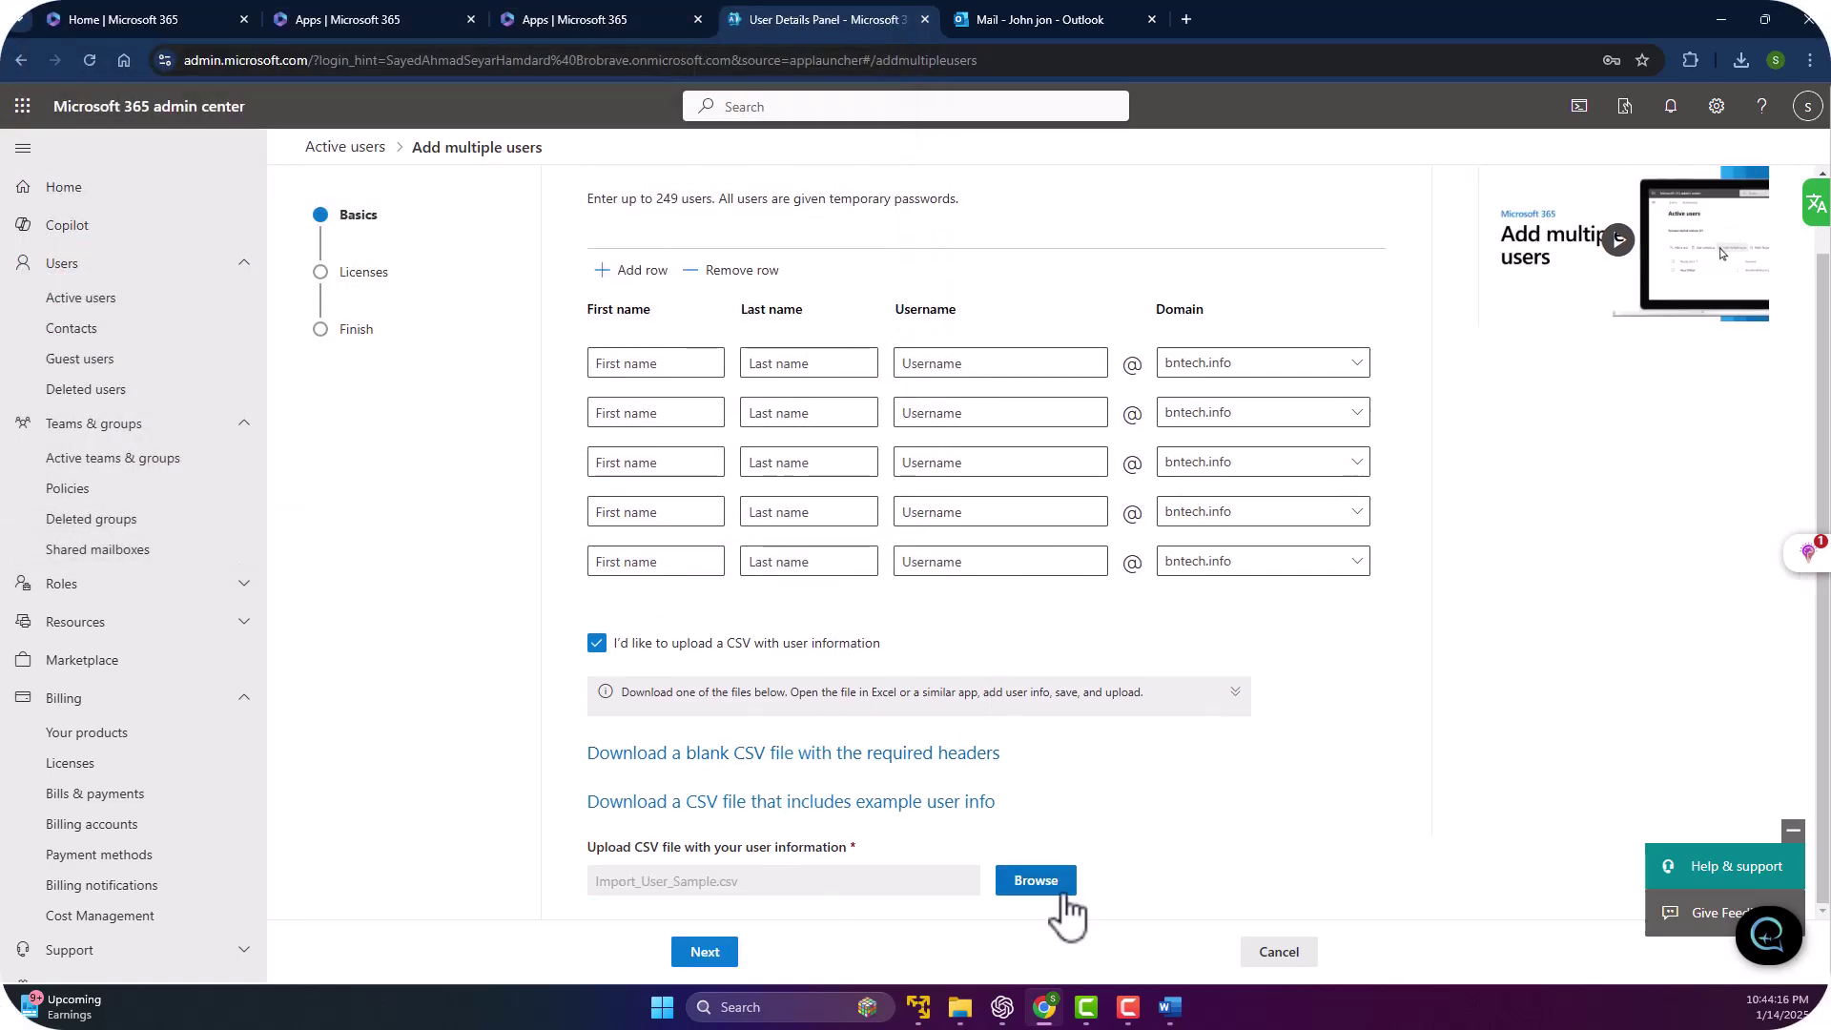
left_click(705, 952)
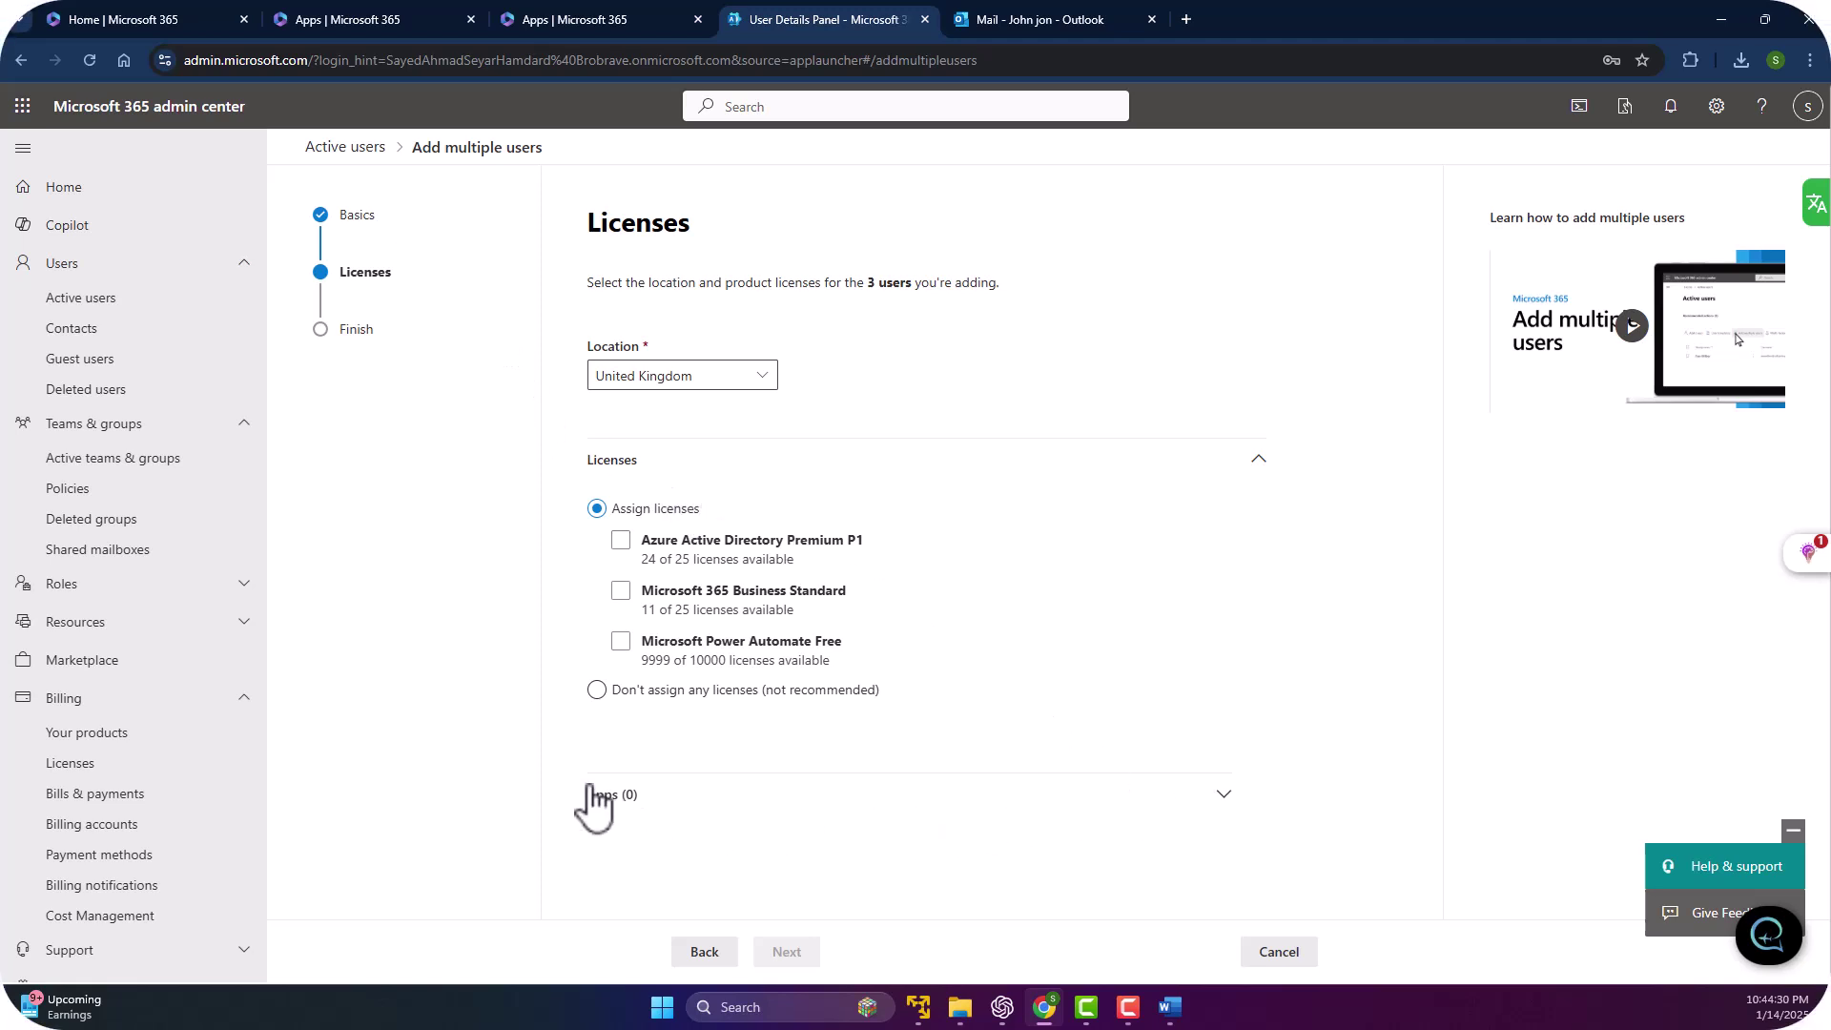
left_click(597, 689)
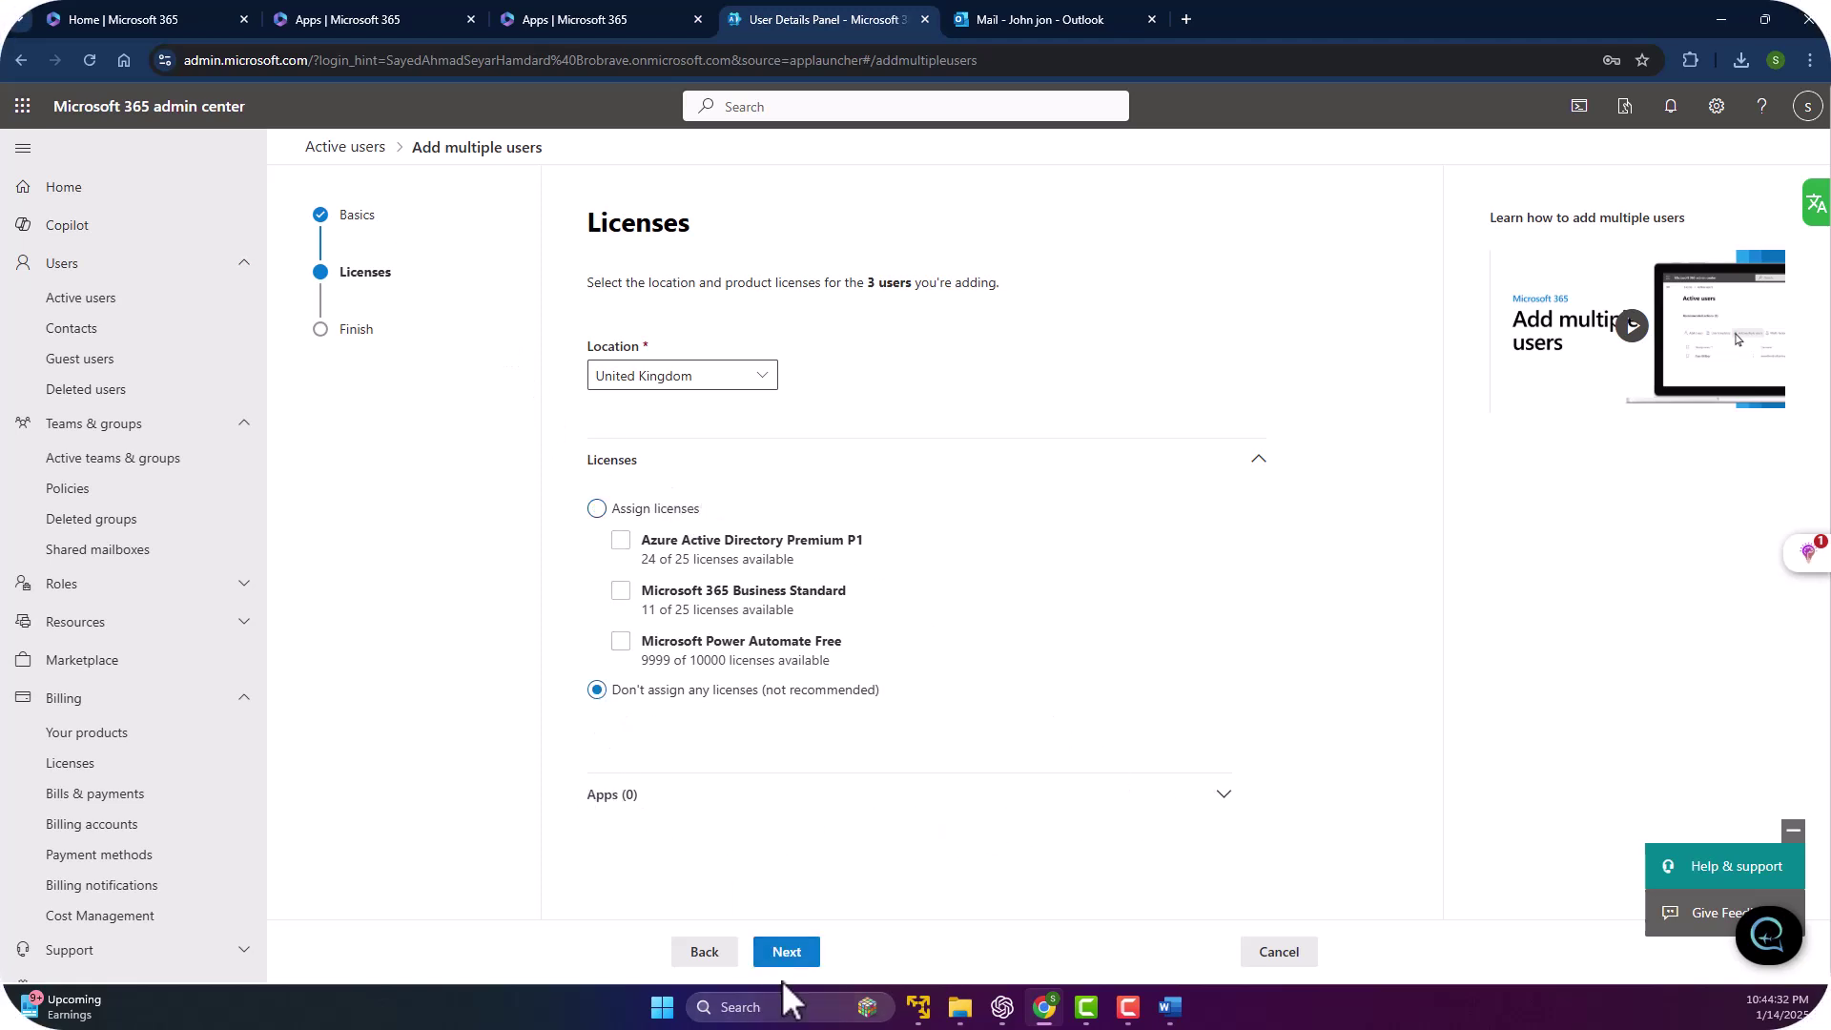
left_click(788, 951)
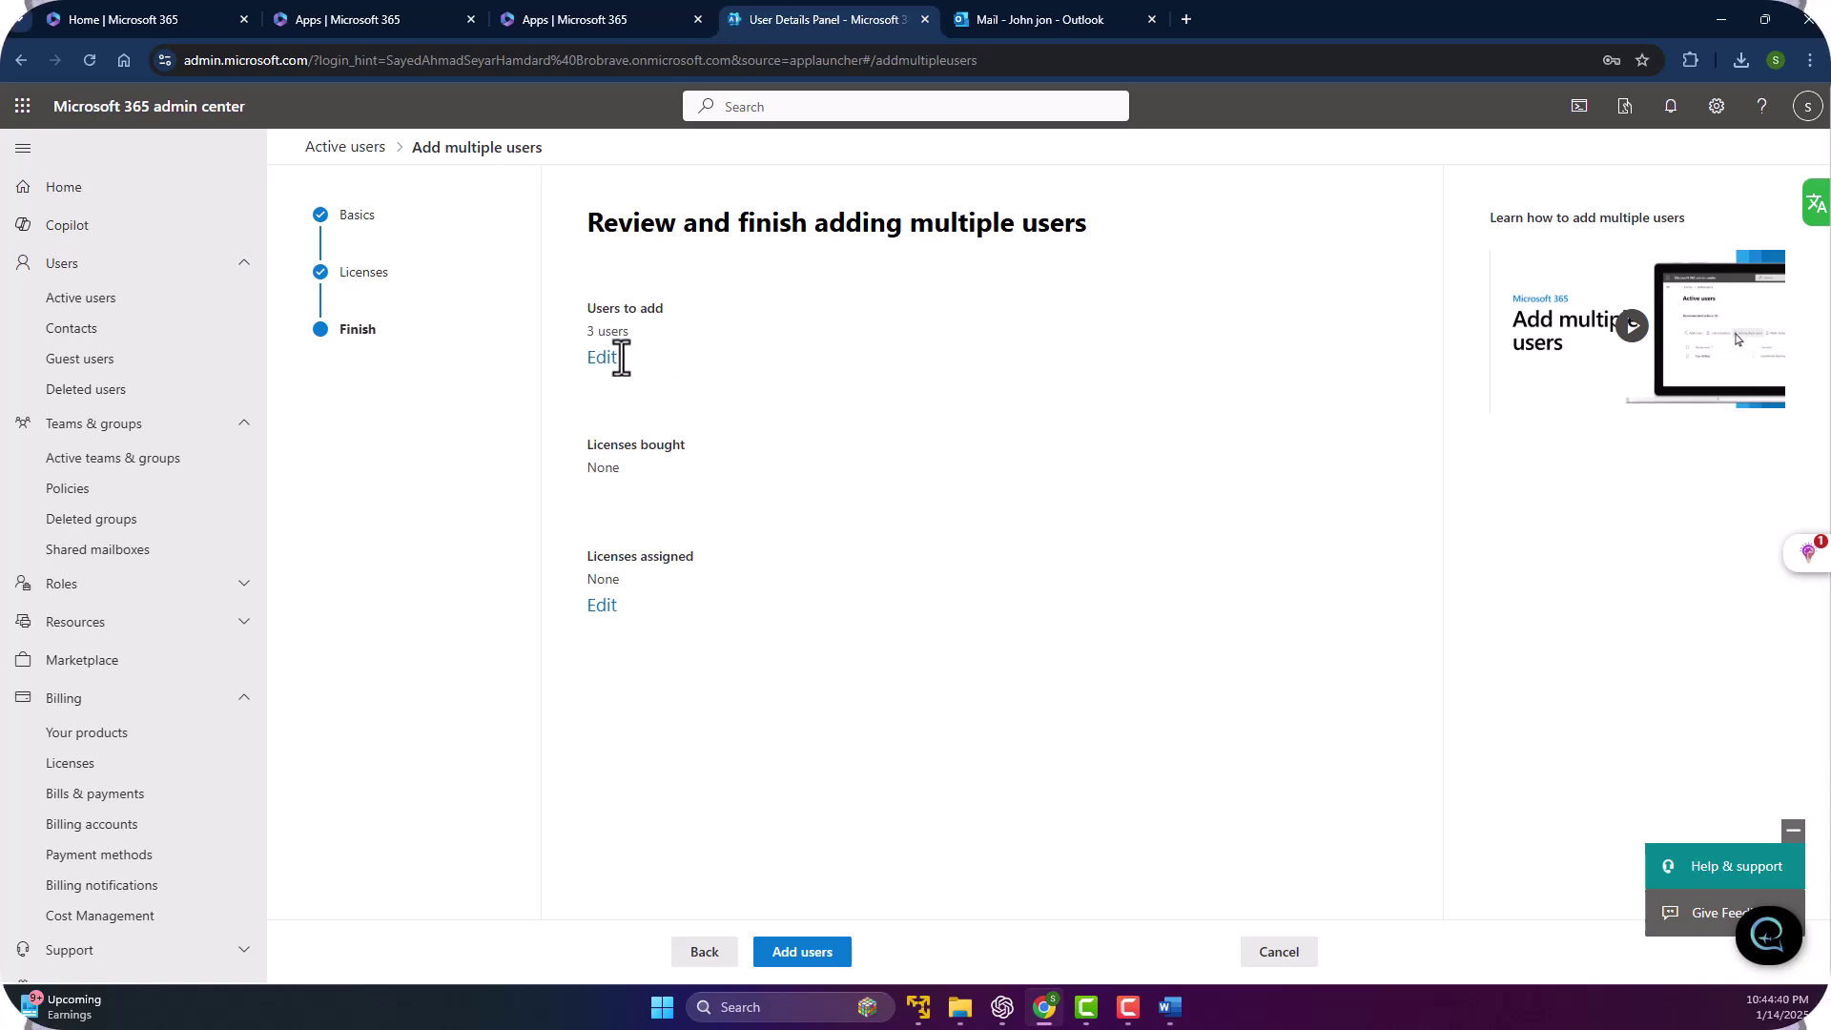
Add the three users, show their temporary passwords, and return to Active users, where they appear Unlicensed.
left_click(806, 951)
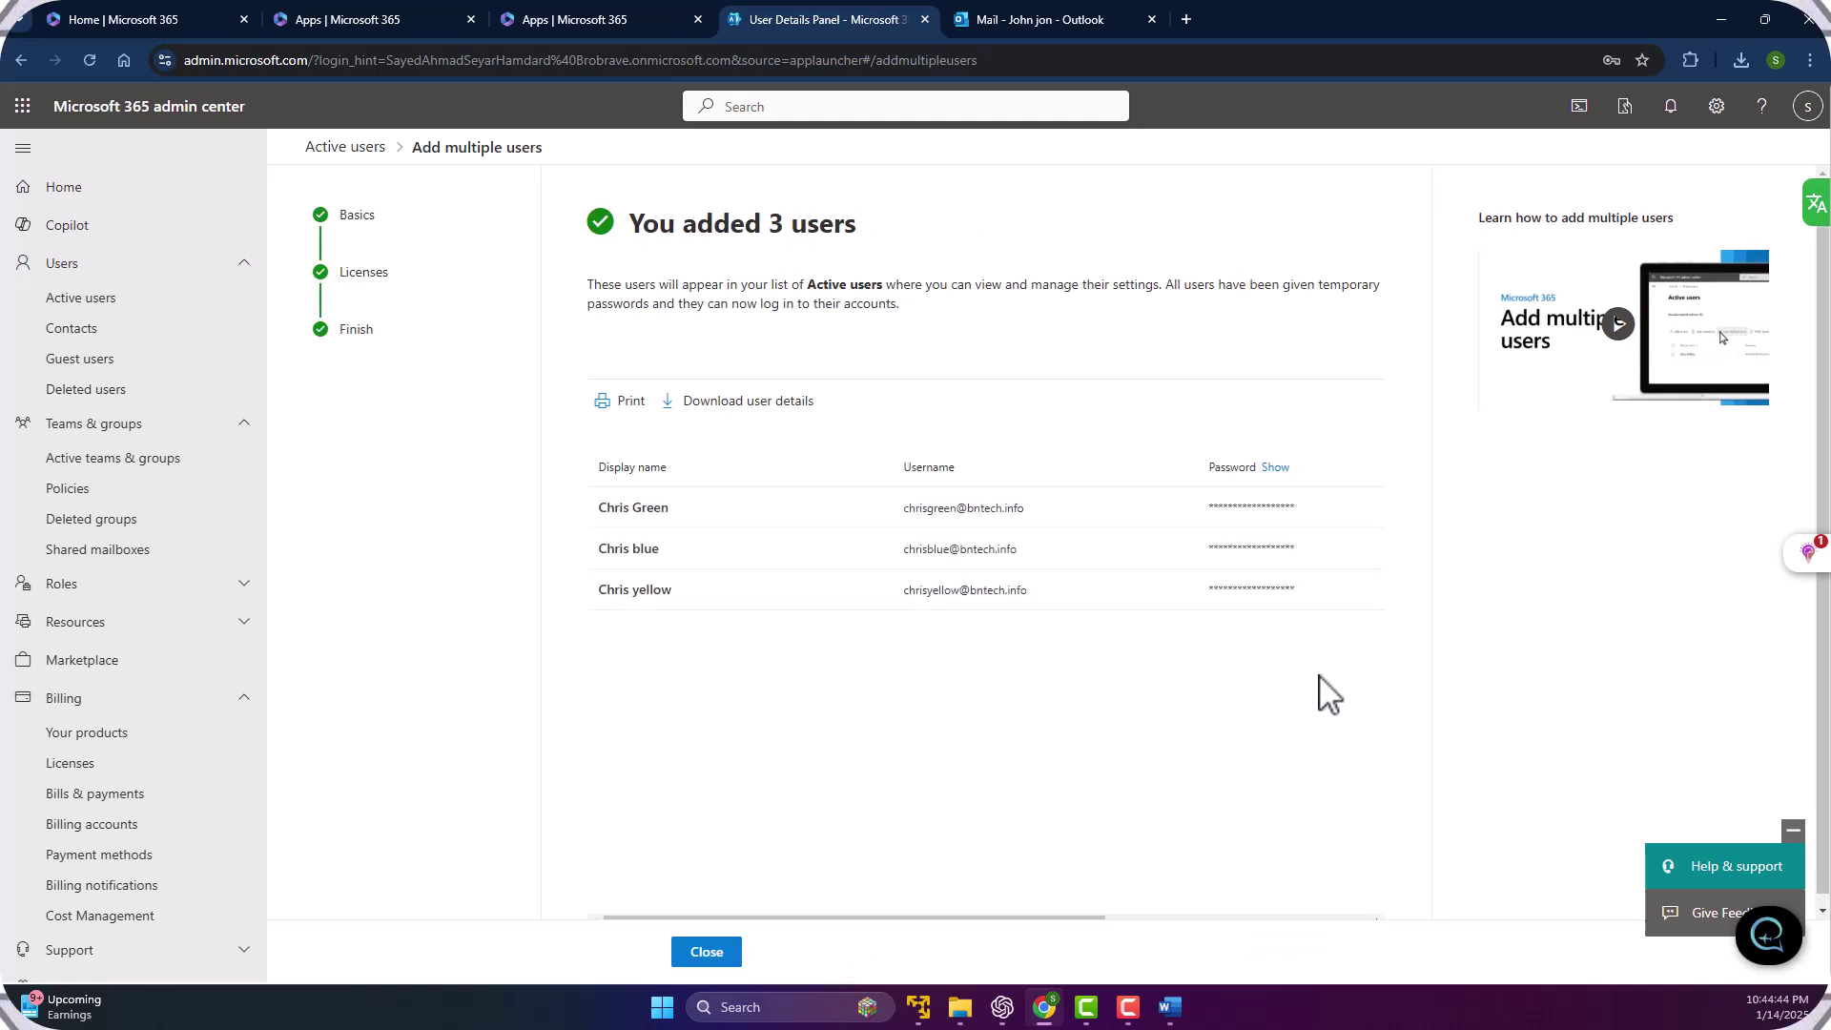
left_click(1274, 467)
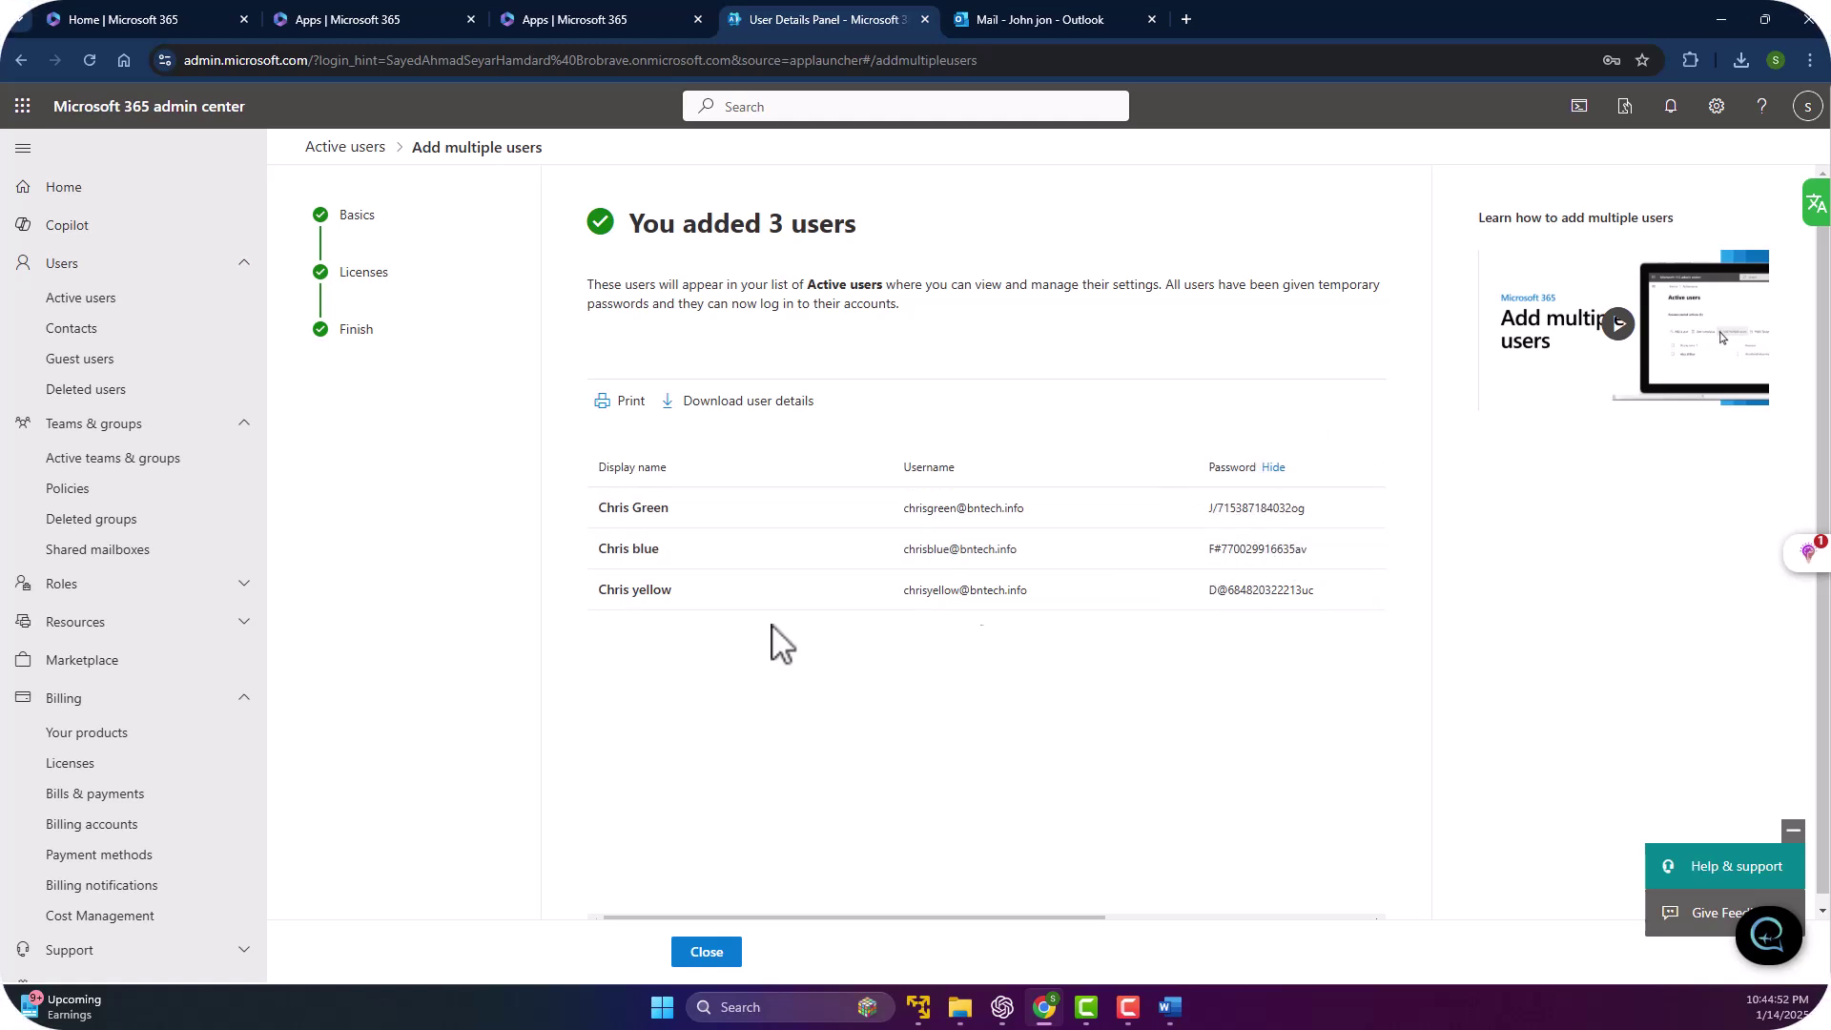
left_click(706, 951)
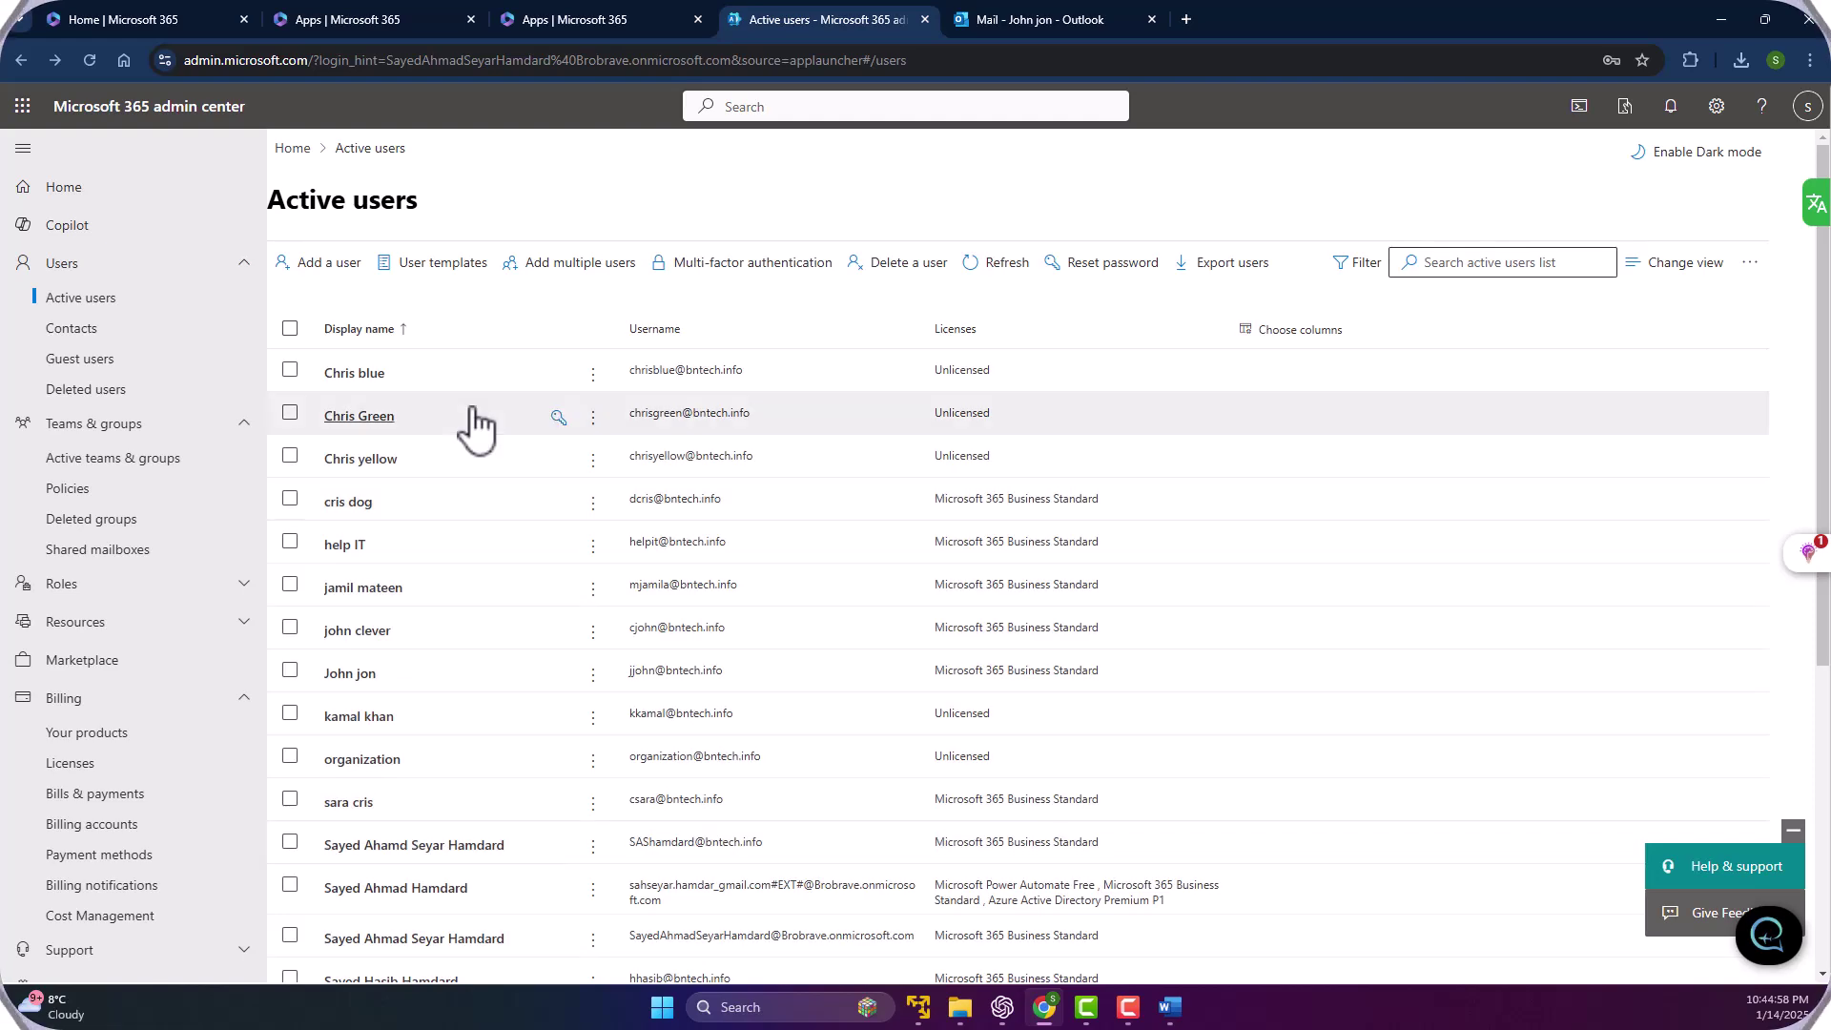
scroll(421, 604, "down", 5)
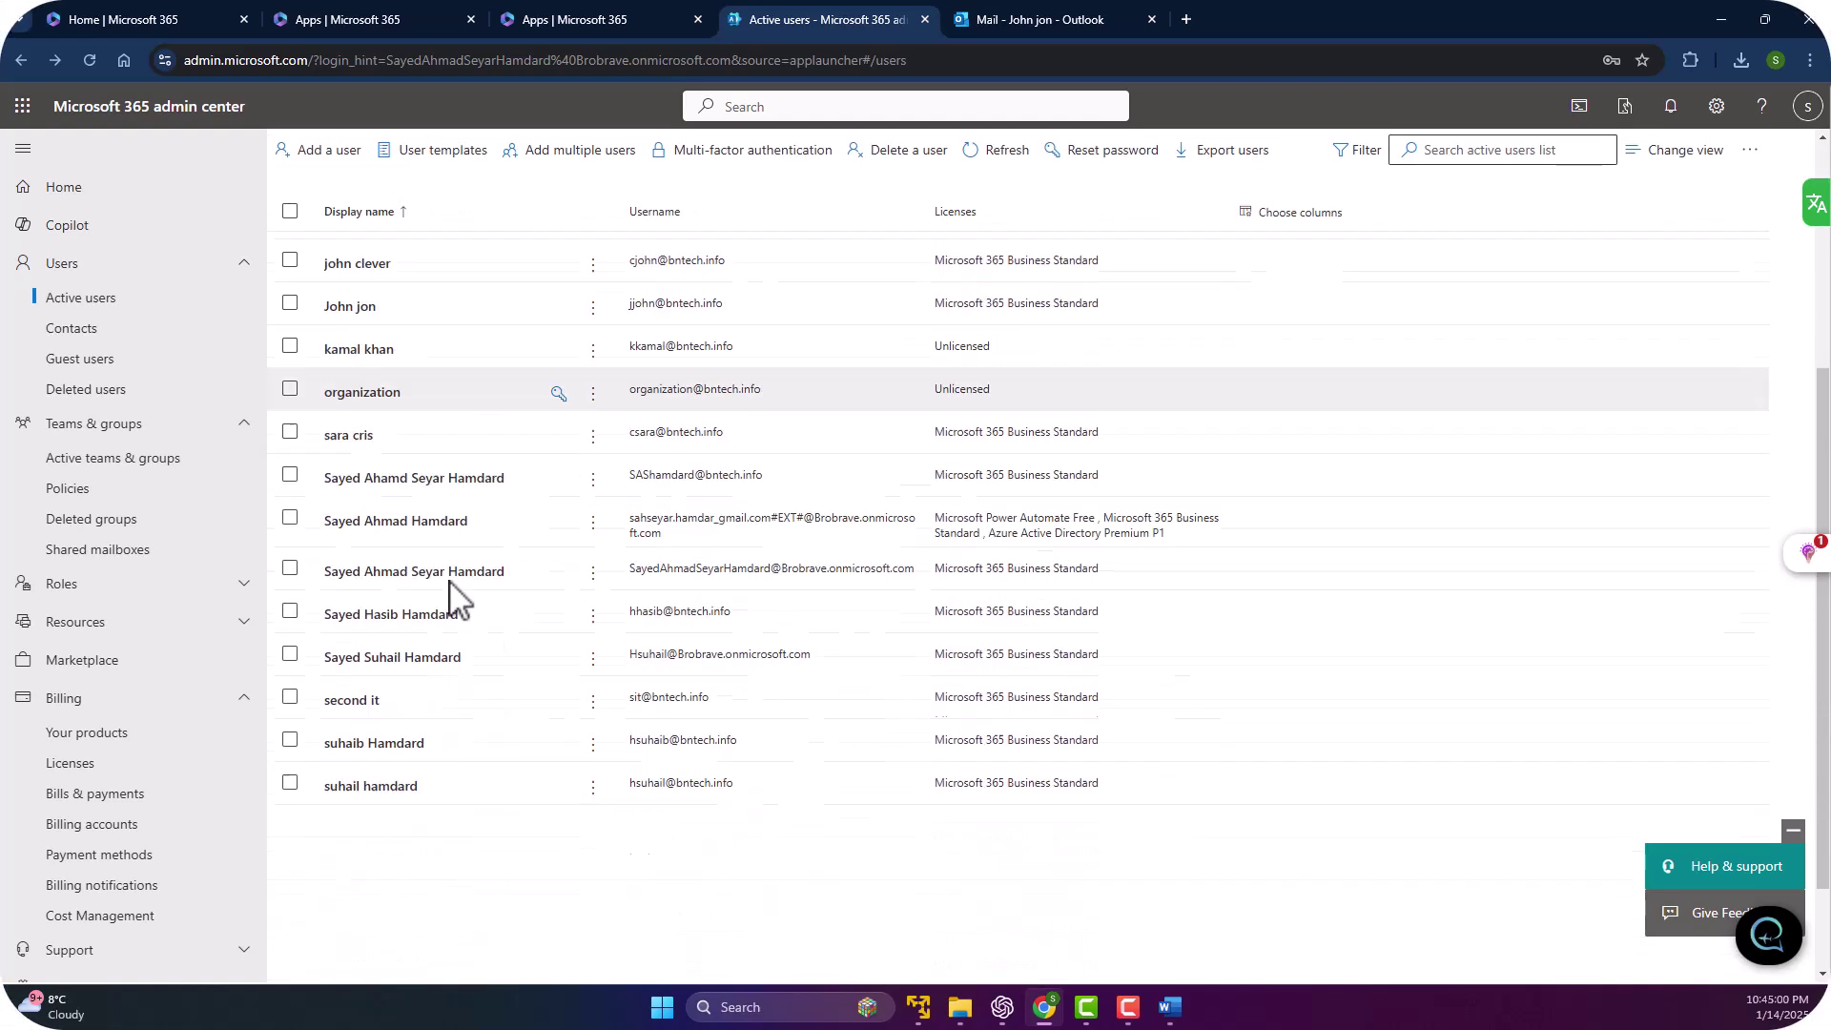
scroll(440, 586, "up", 5)
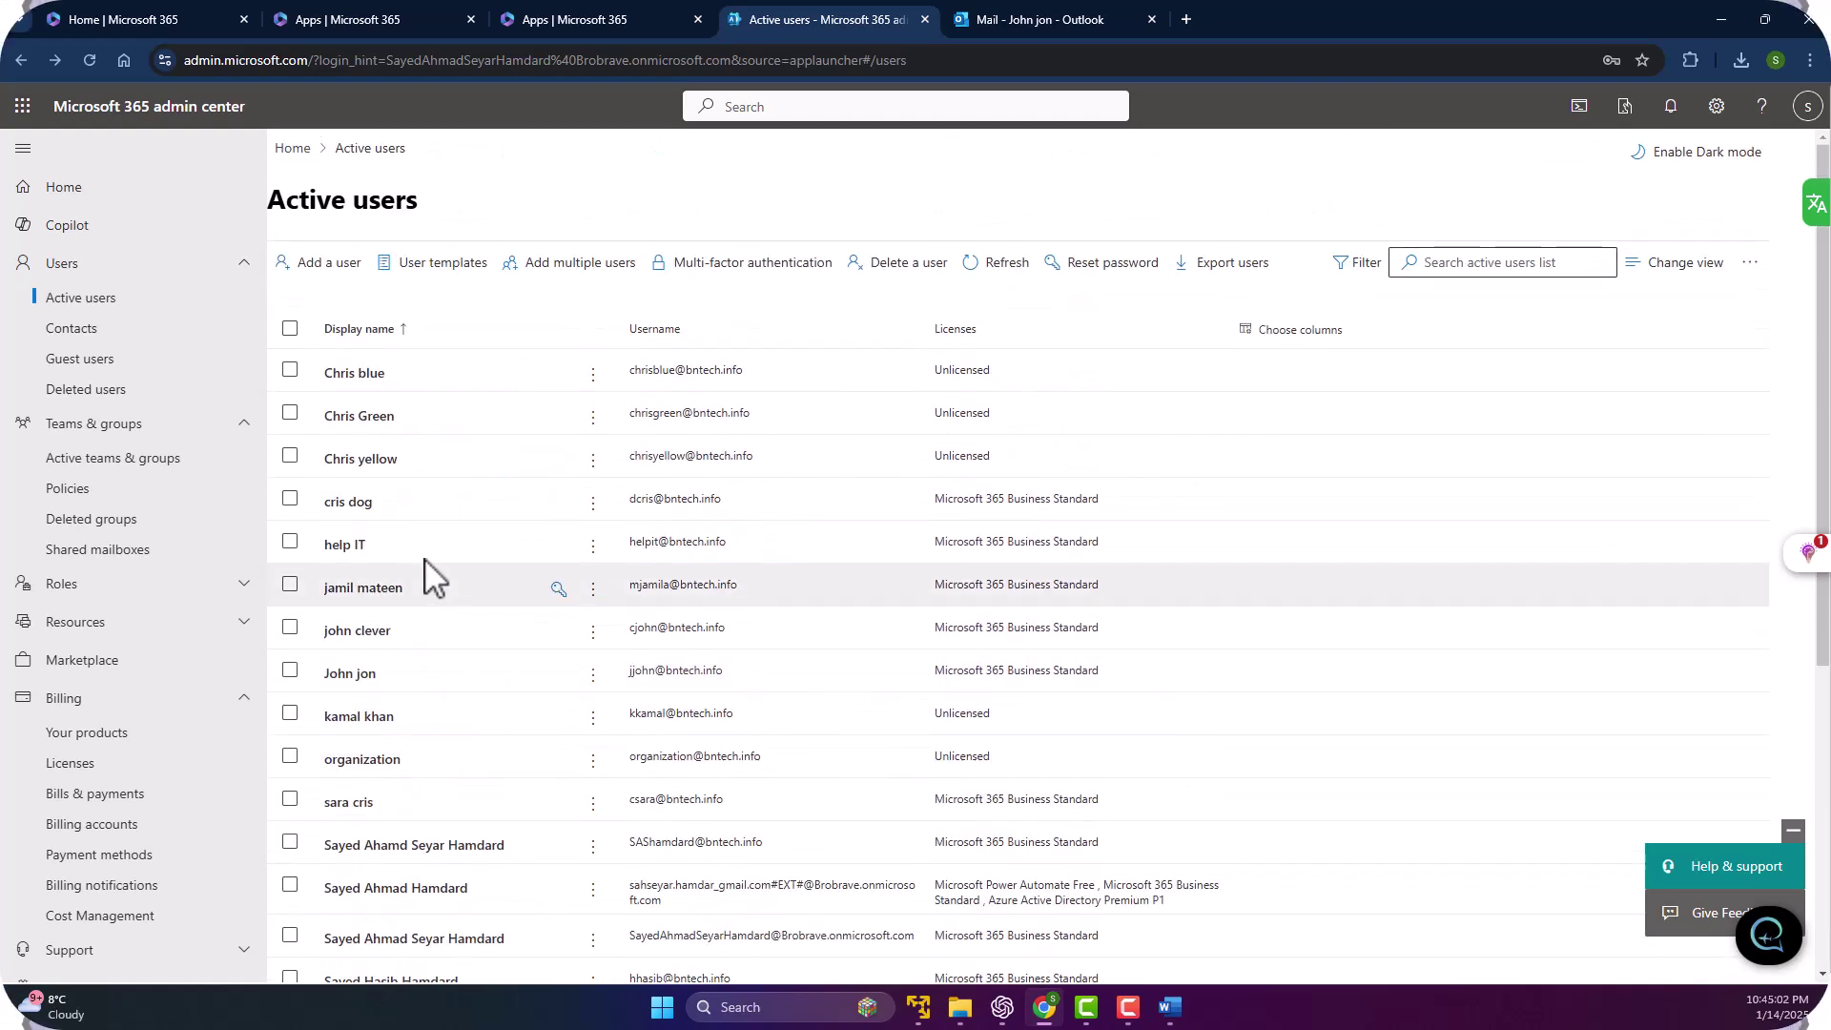